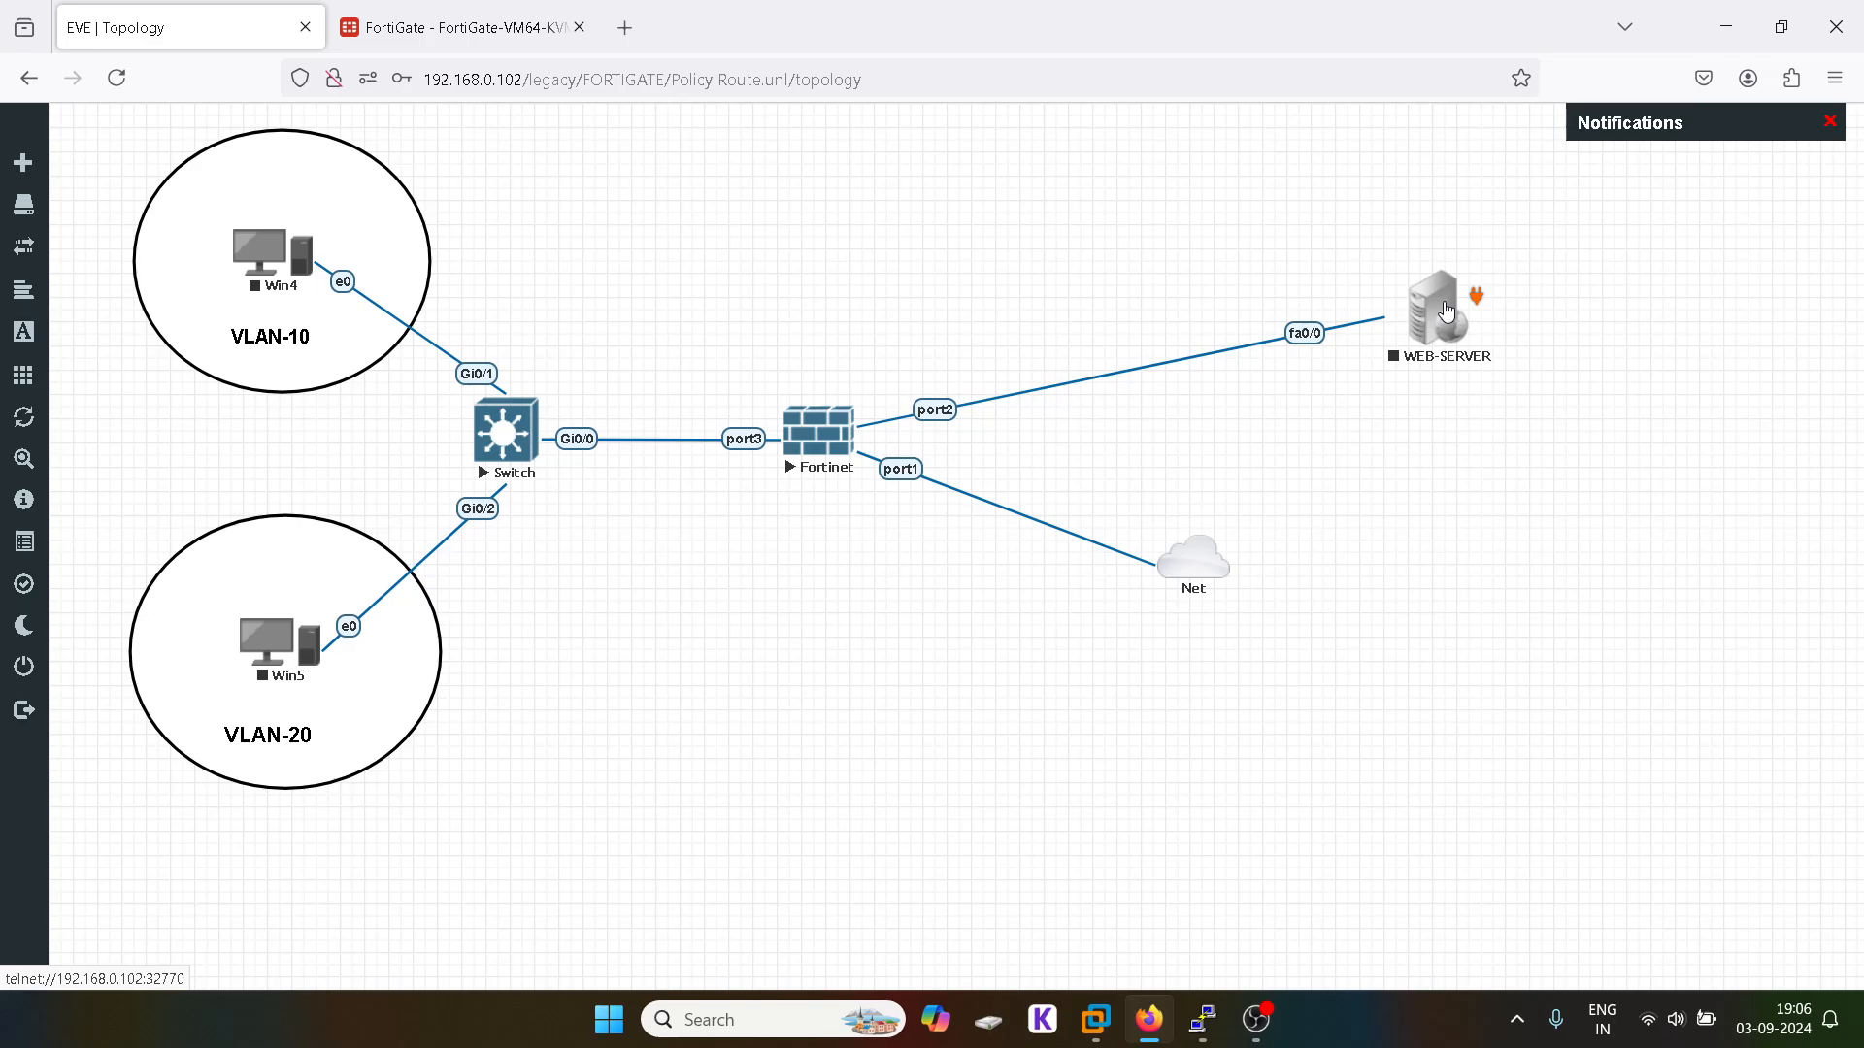
Step: Start a new interface in Network > Interfaces named 10 with alias 10
left_click(446, 29)
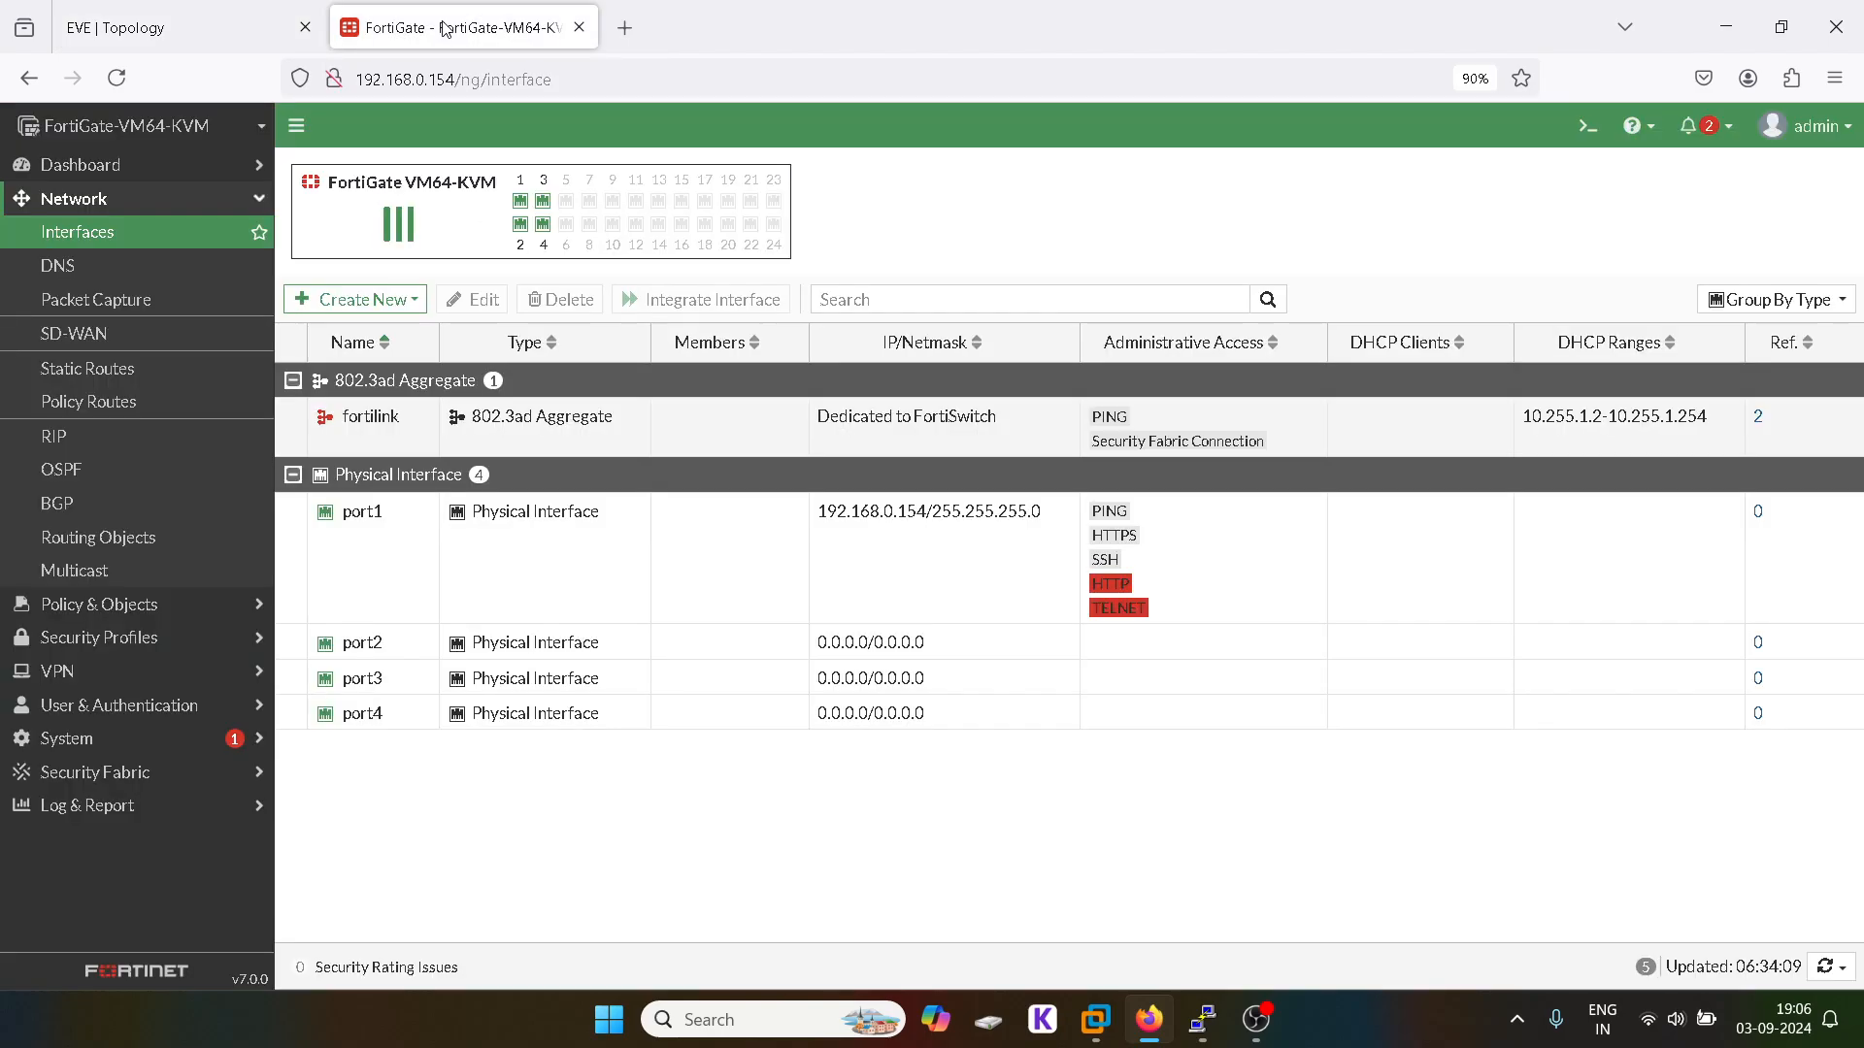
left_click(181, 199)
left_click(198, 9)
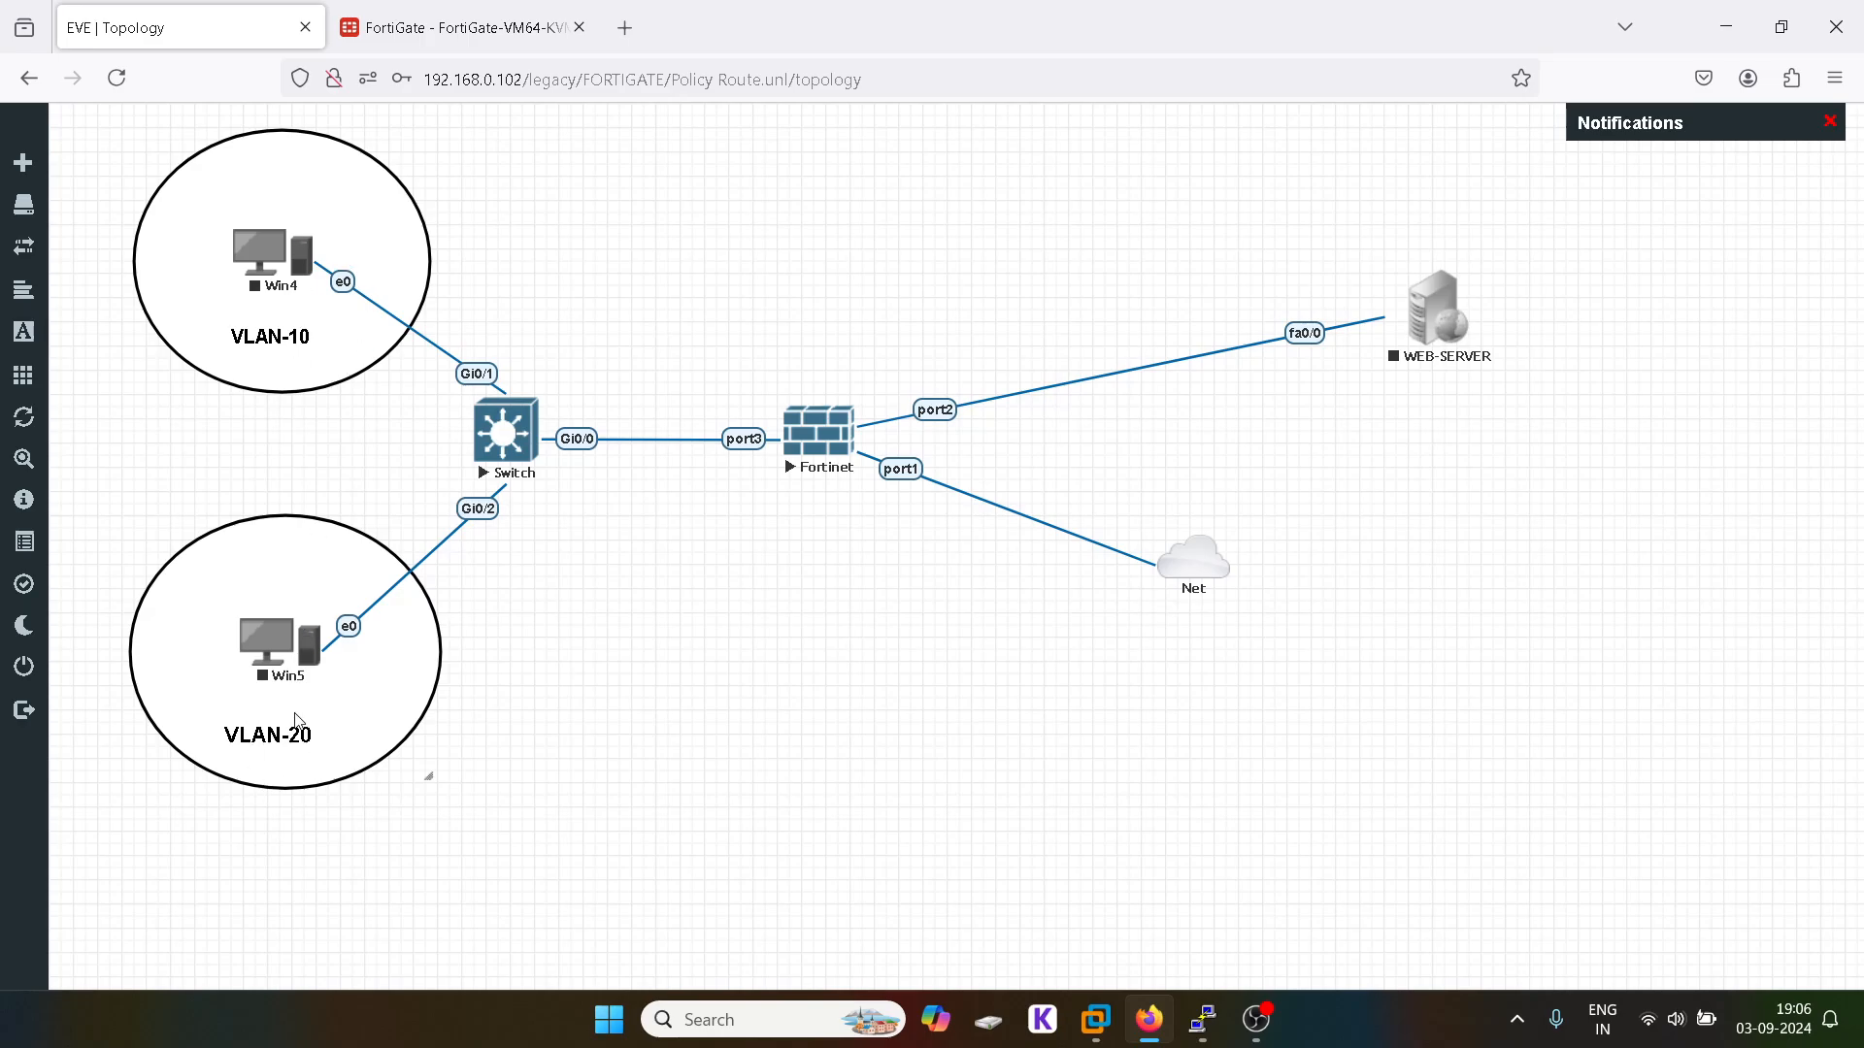
left_click(377, 39)
left_click(73, 198)
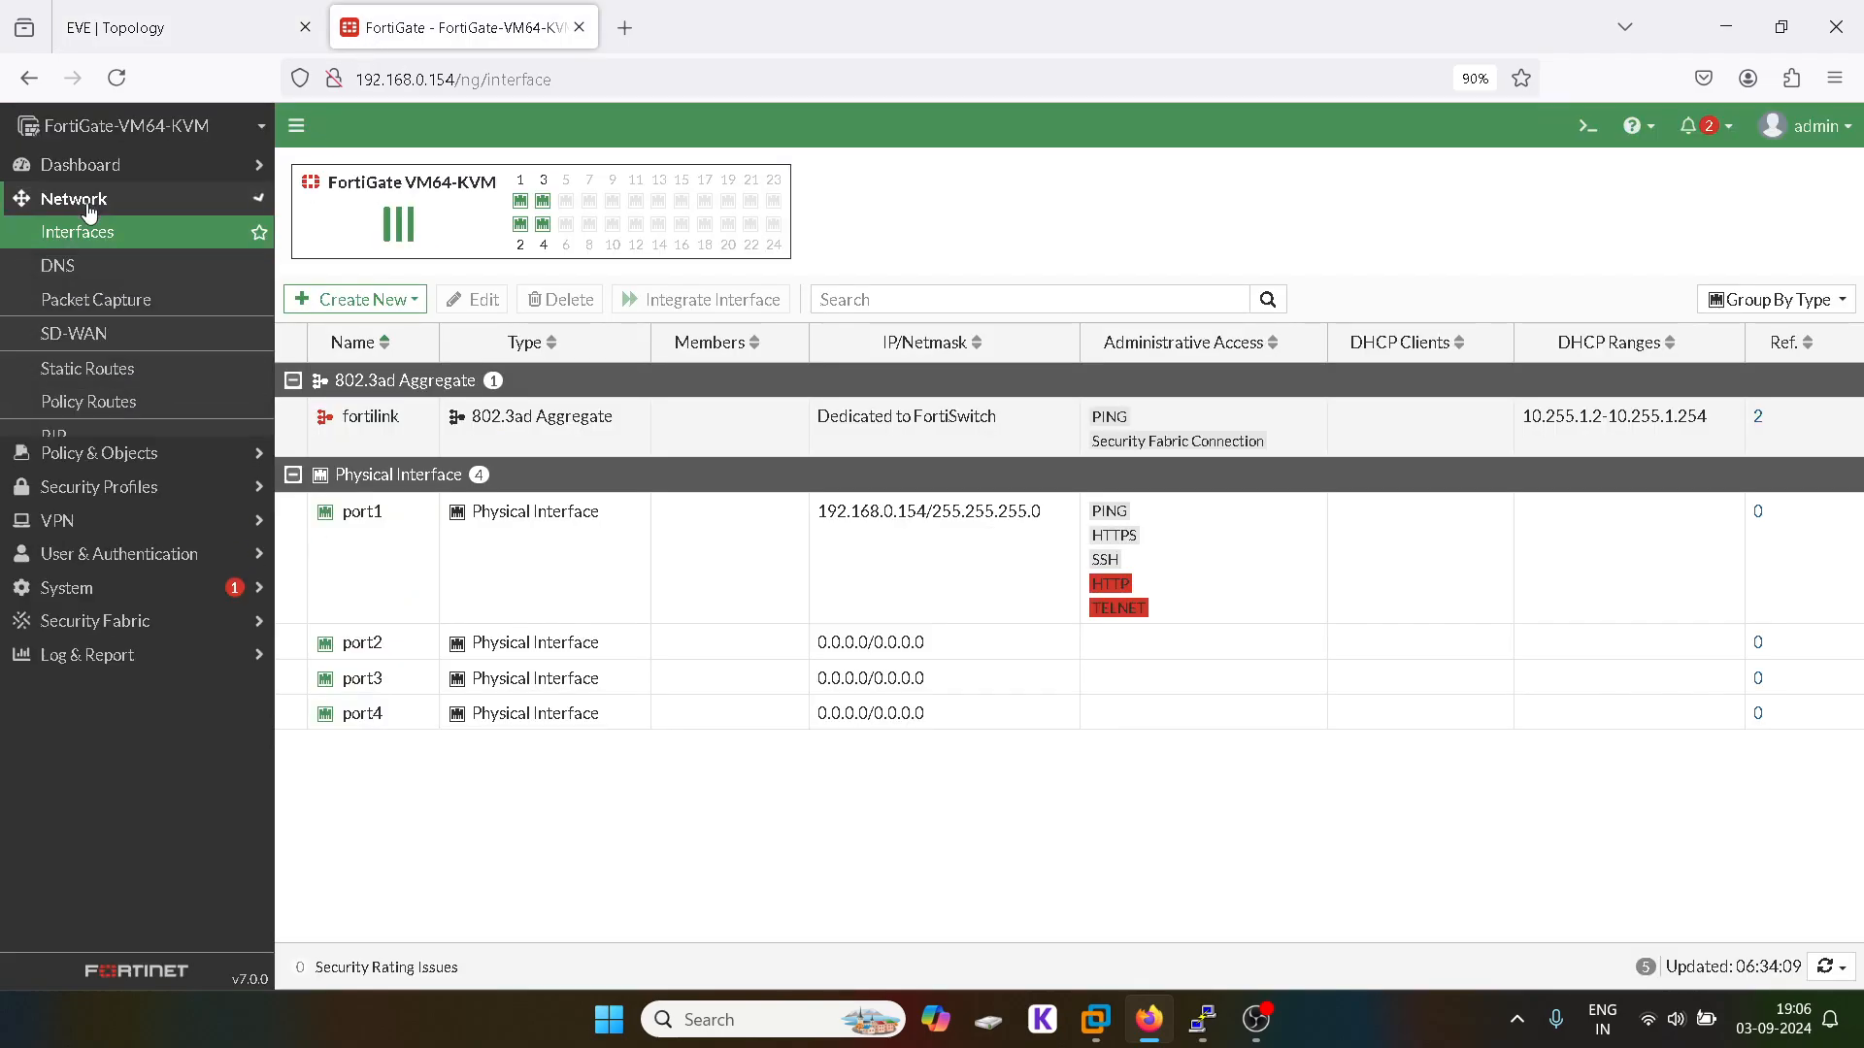
left_click(78, 231)
left_click(341, 306)
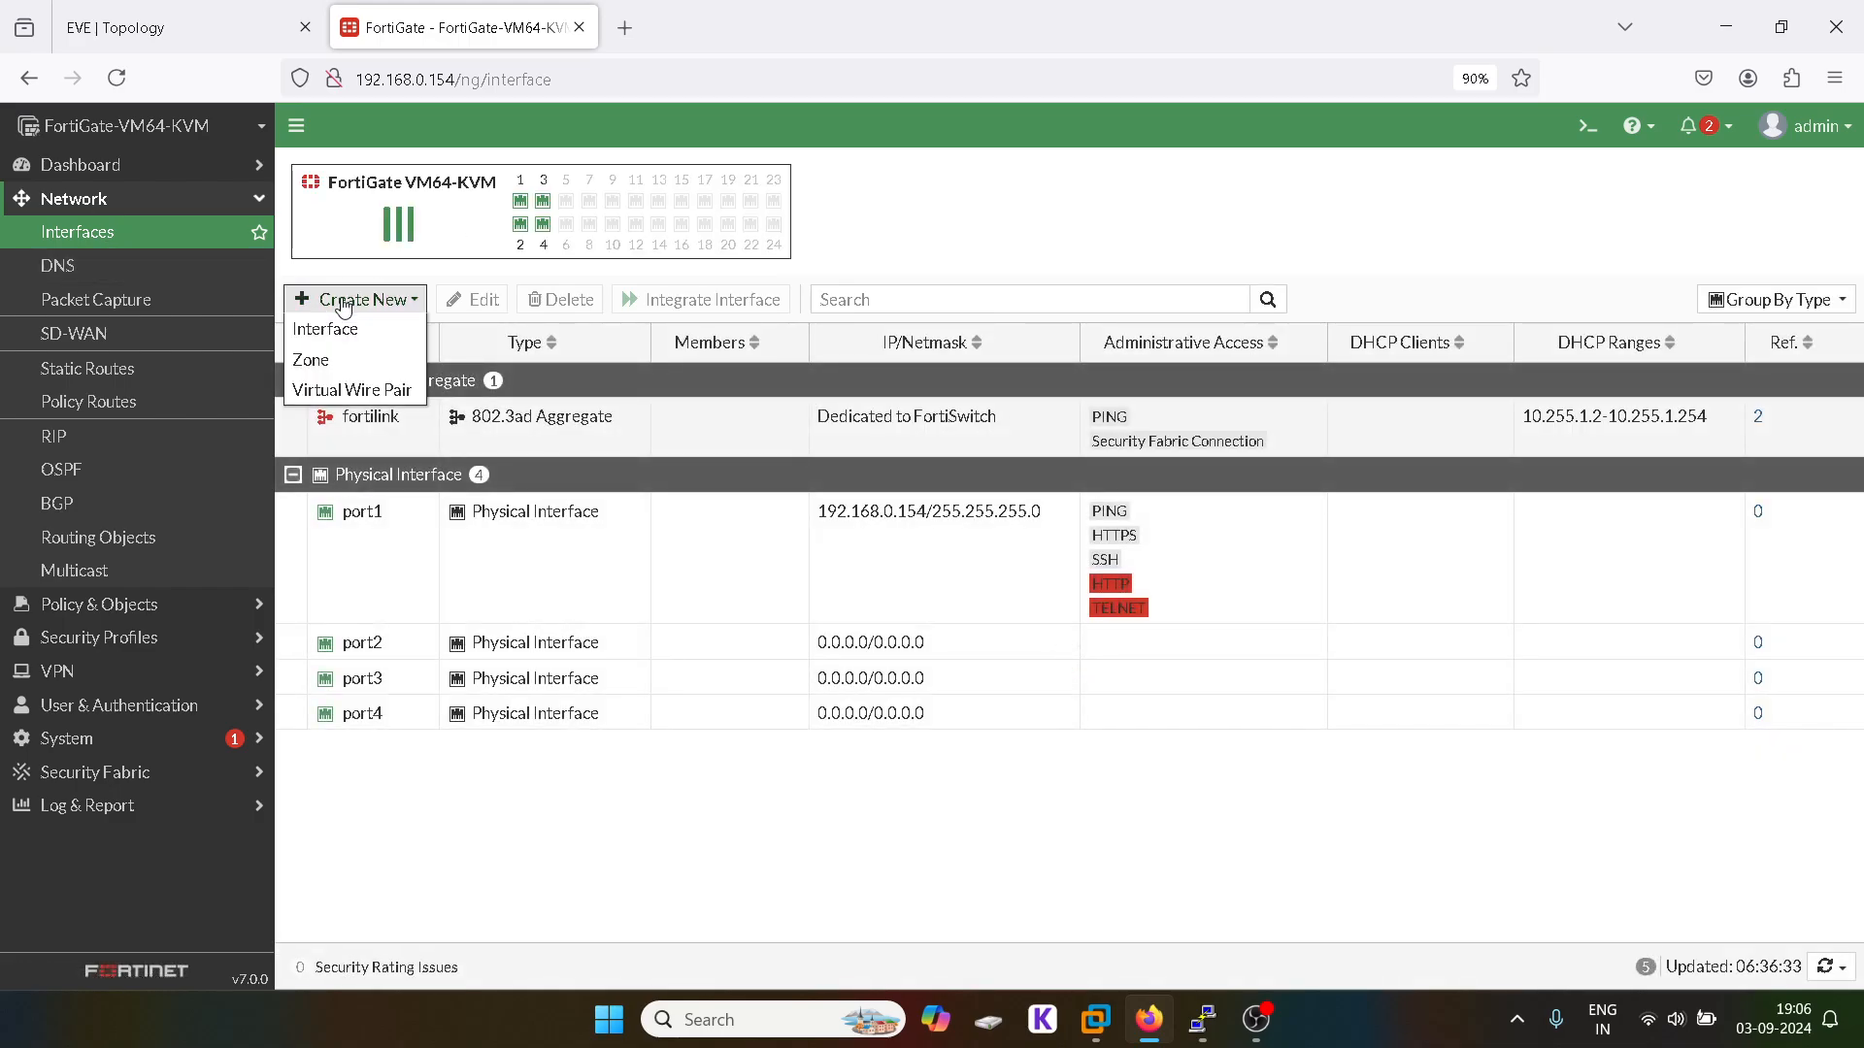
left_click(346, 321)
left_click(438, 221)
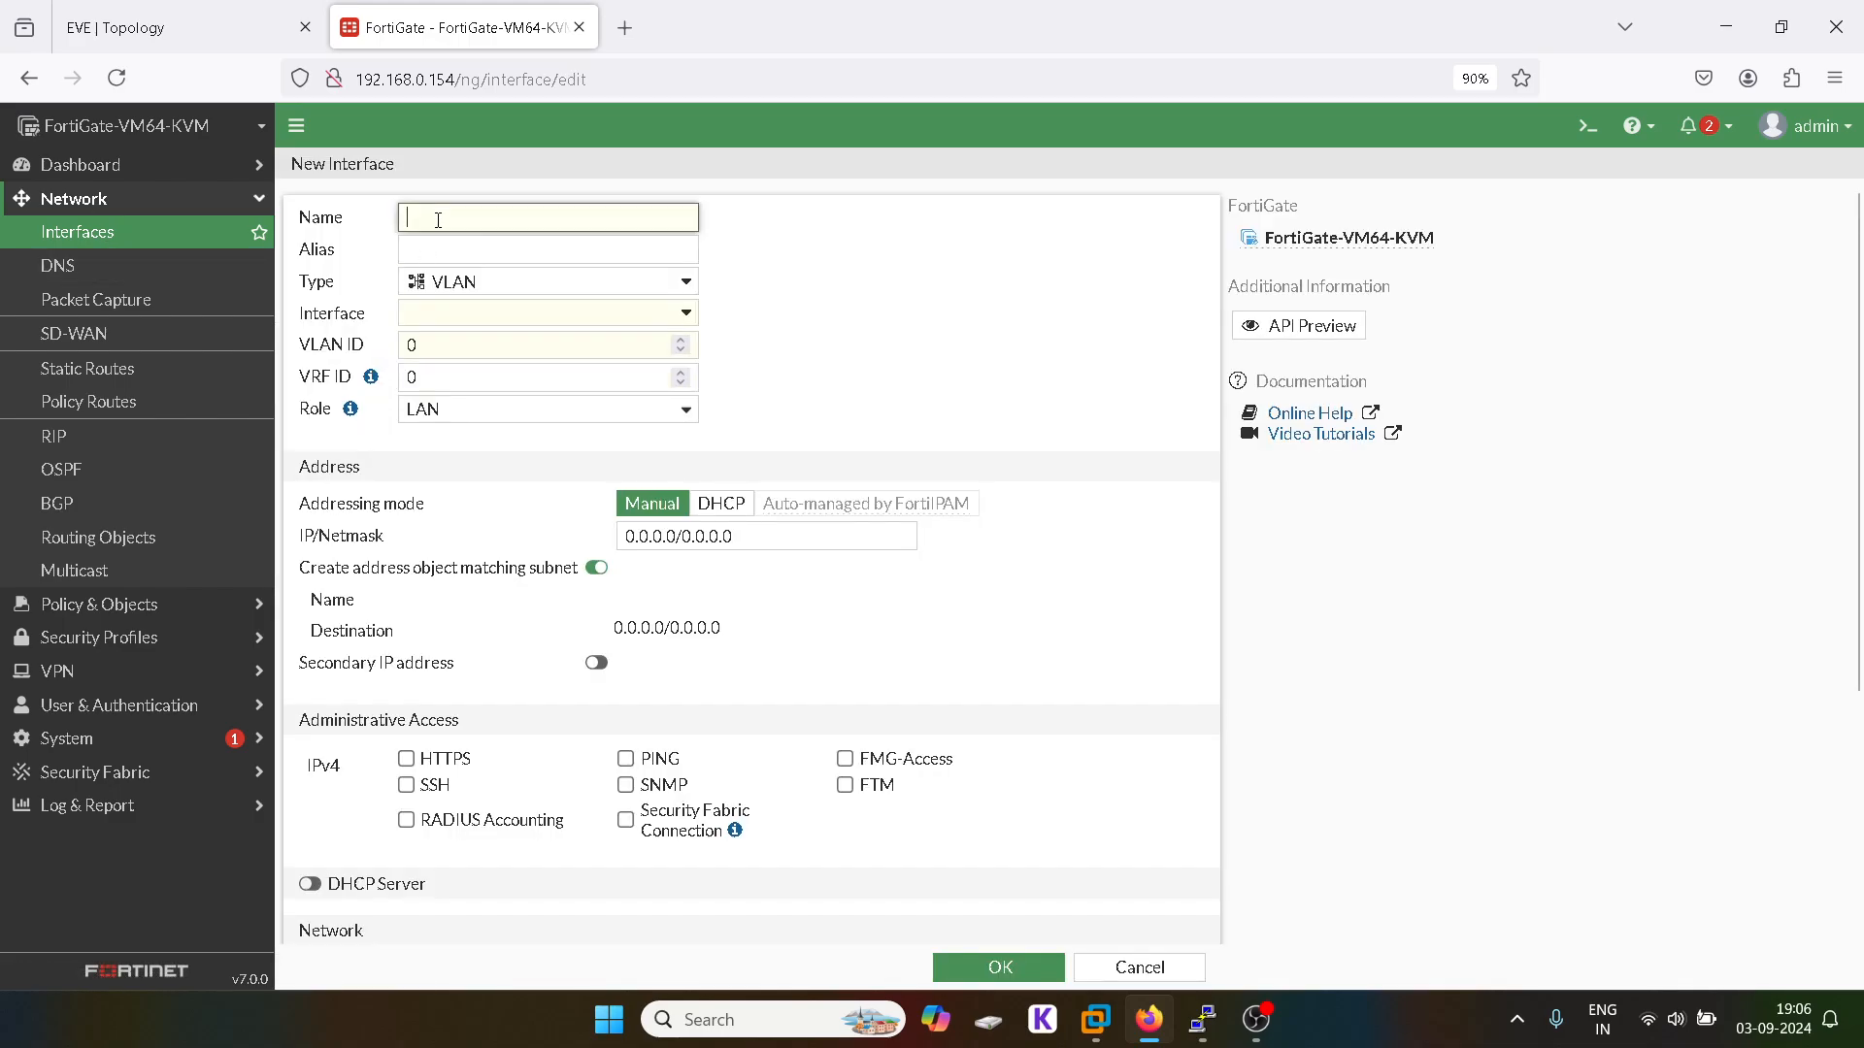
type("10")
key("Tab")
type("10")
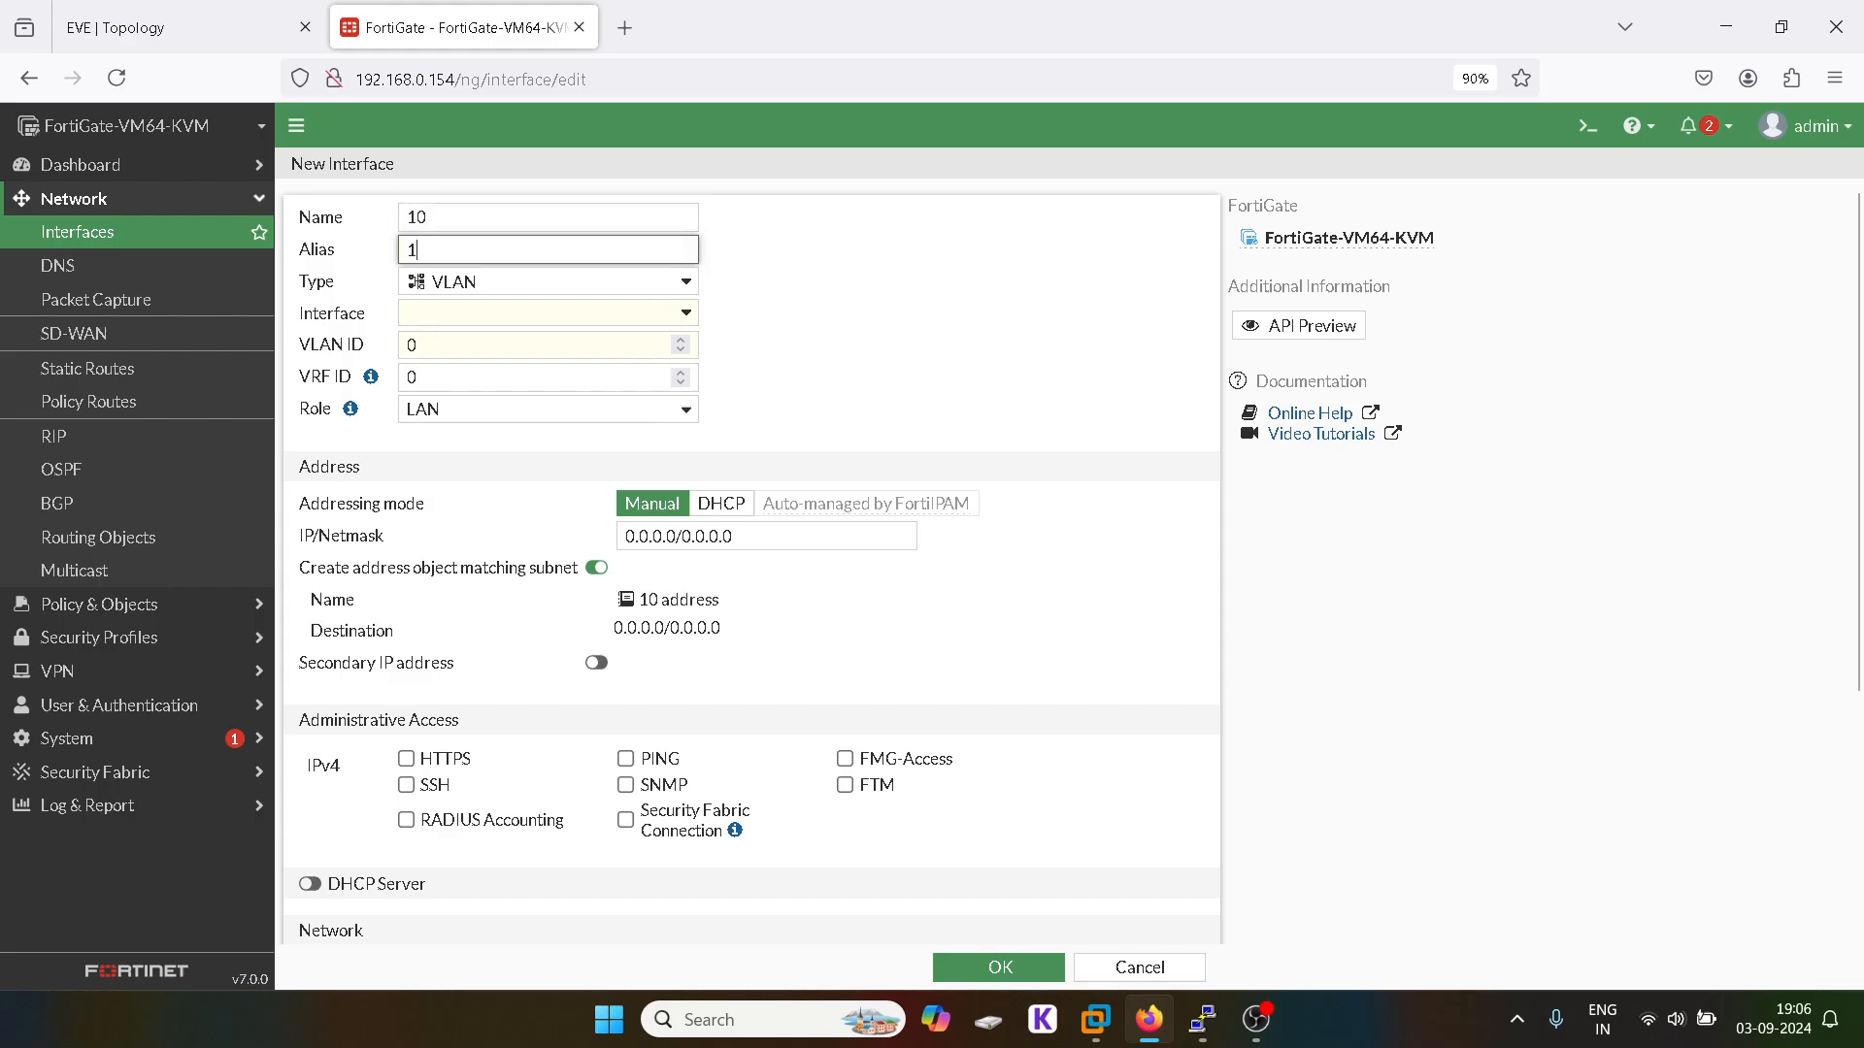
Step: Attach it to port3 as VLAN ID 10 with address 10.1.1.1/24
left_click(429, 320)
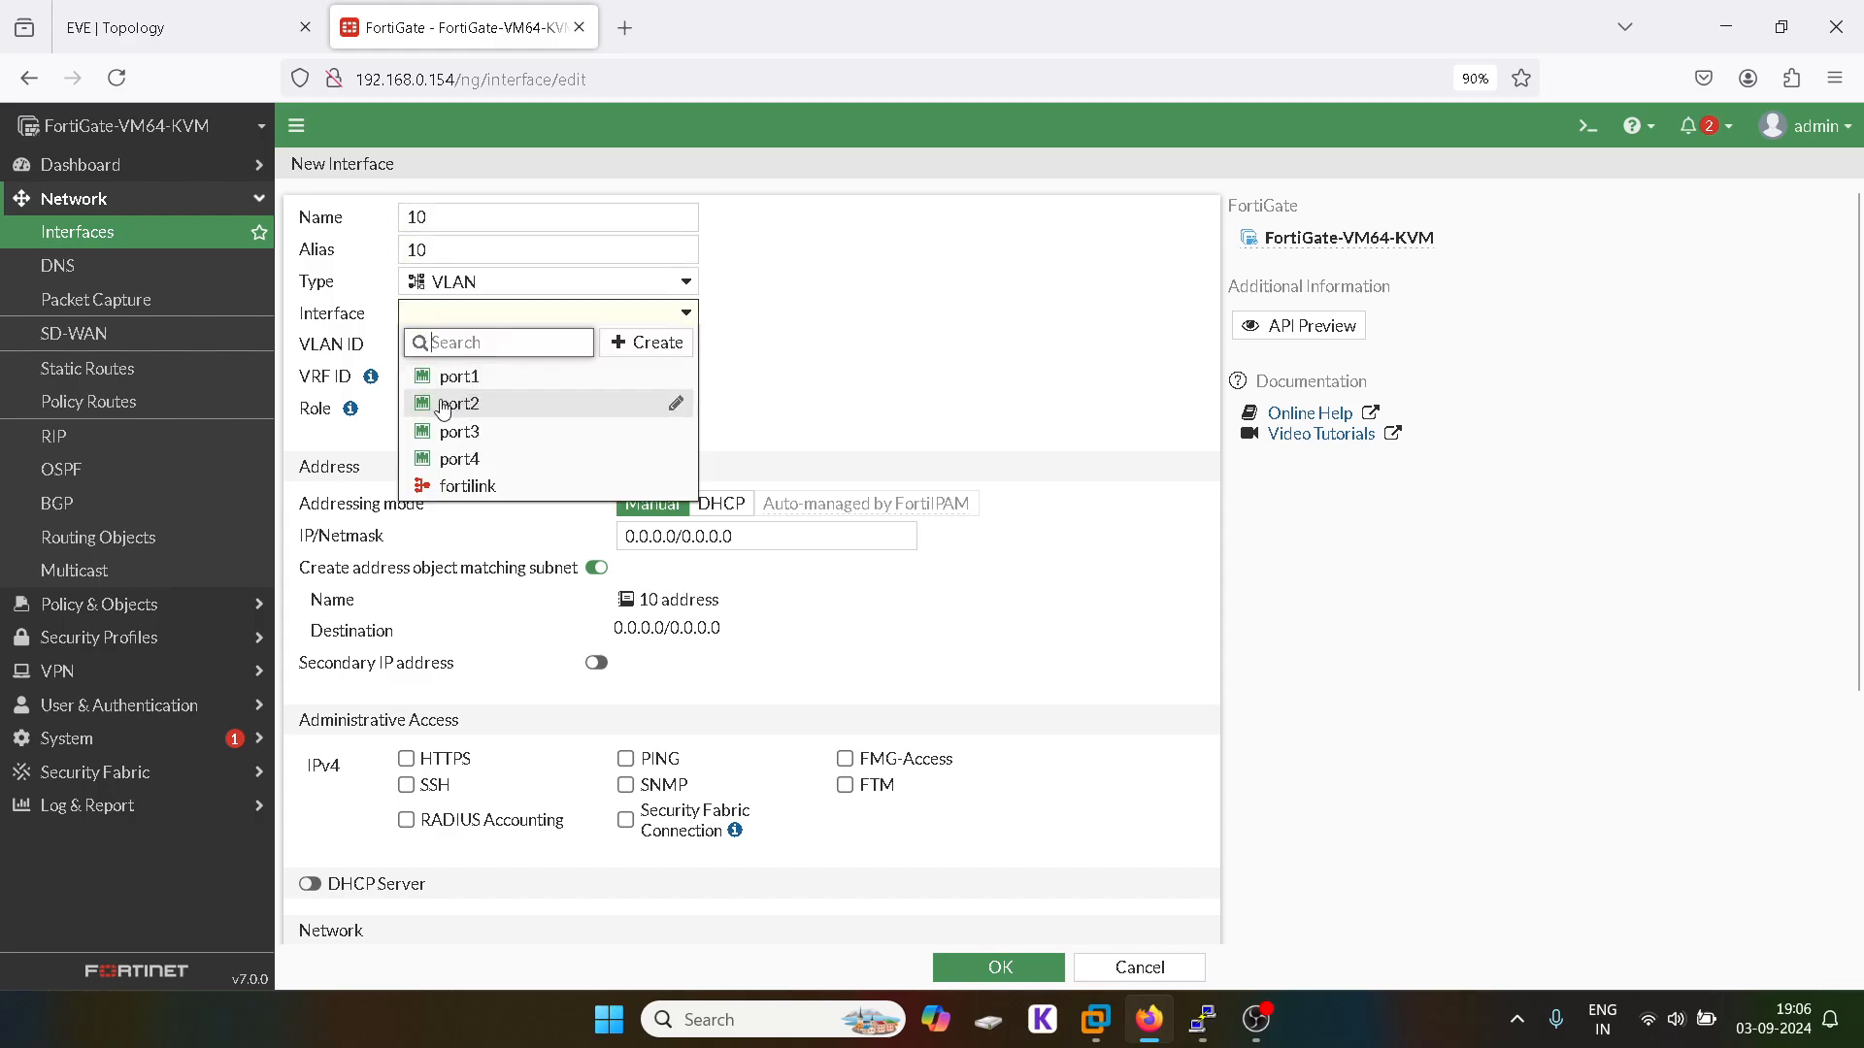
left_click(242, 27)
left_click(464, 12)
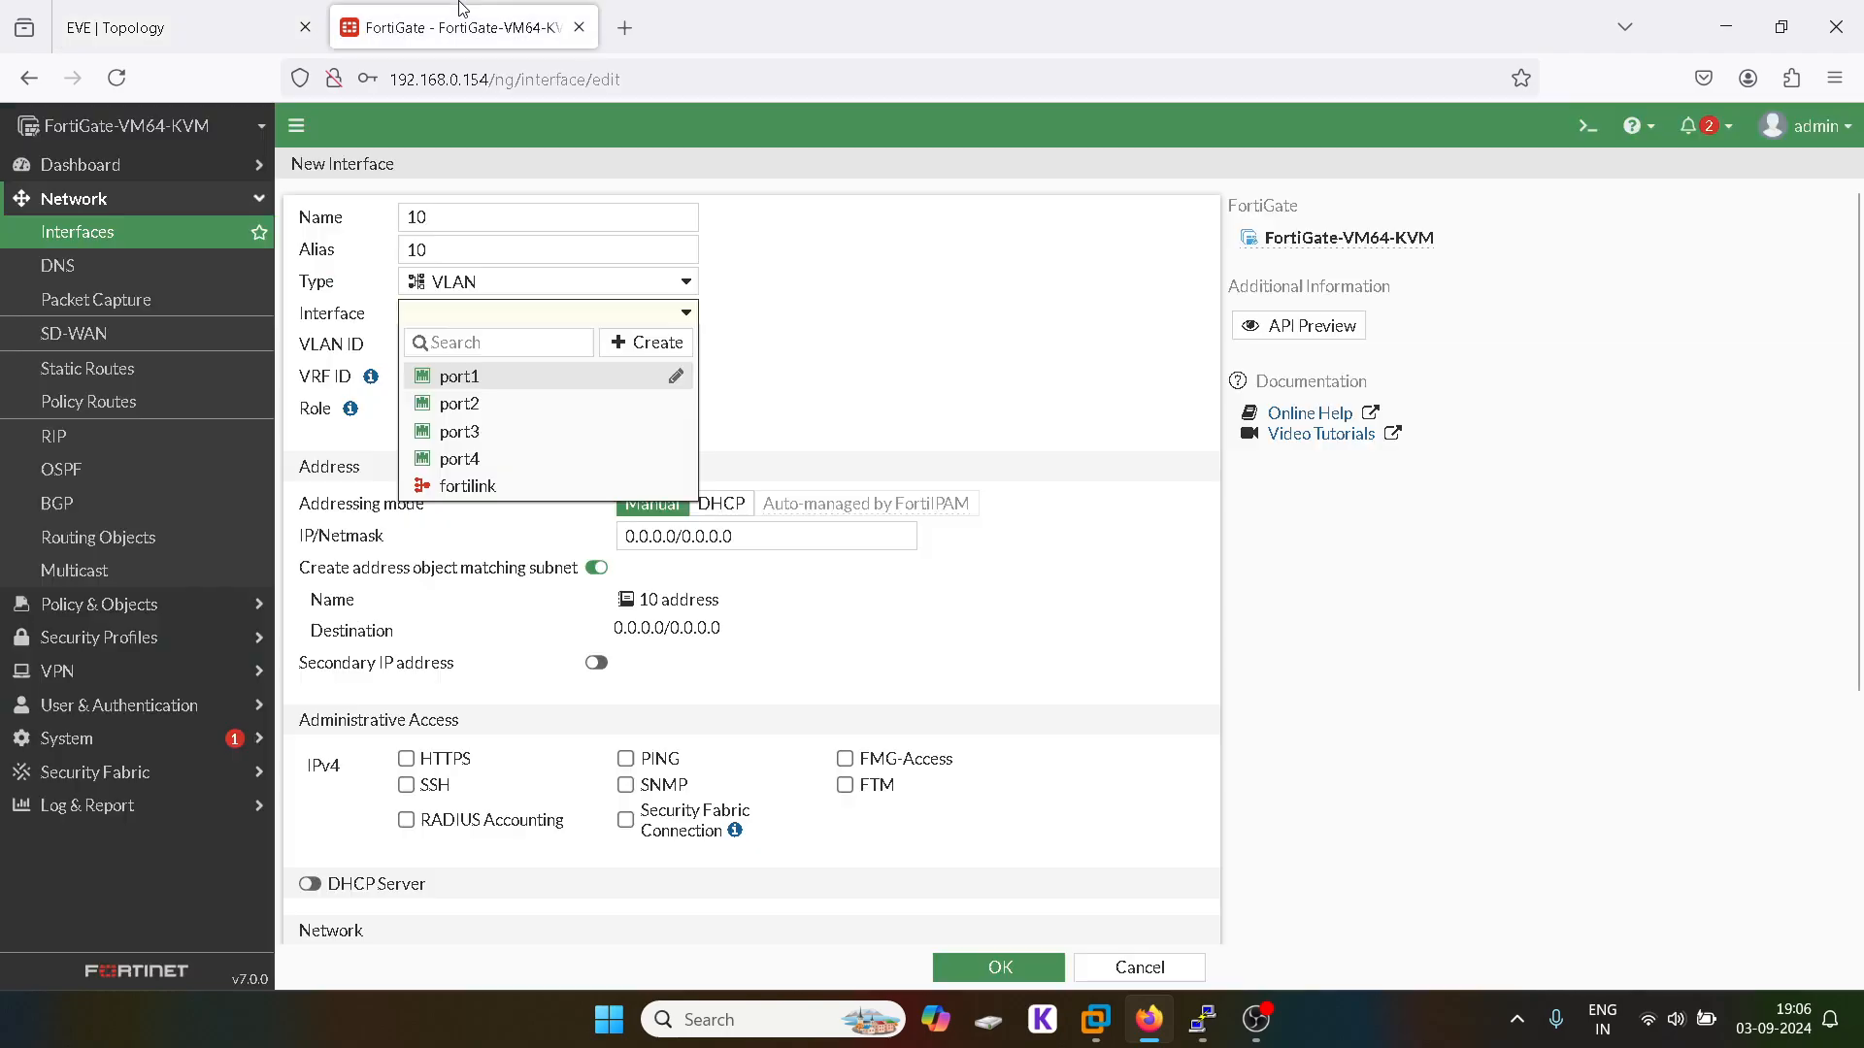
left_click(480, 426)
double_click(456, 351)
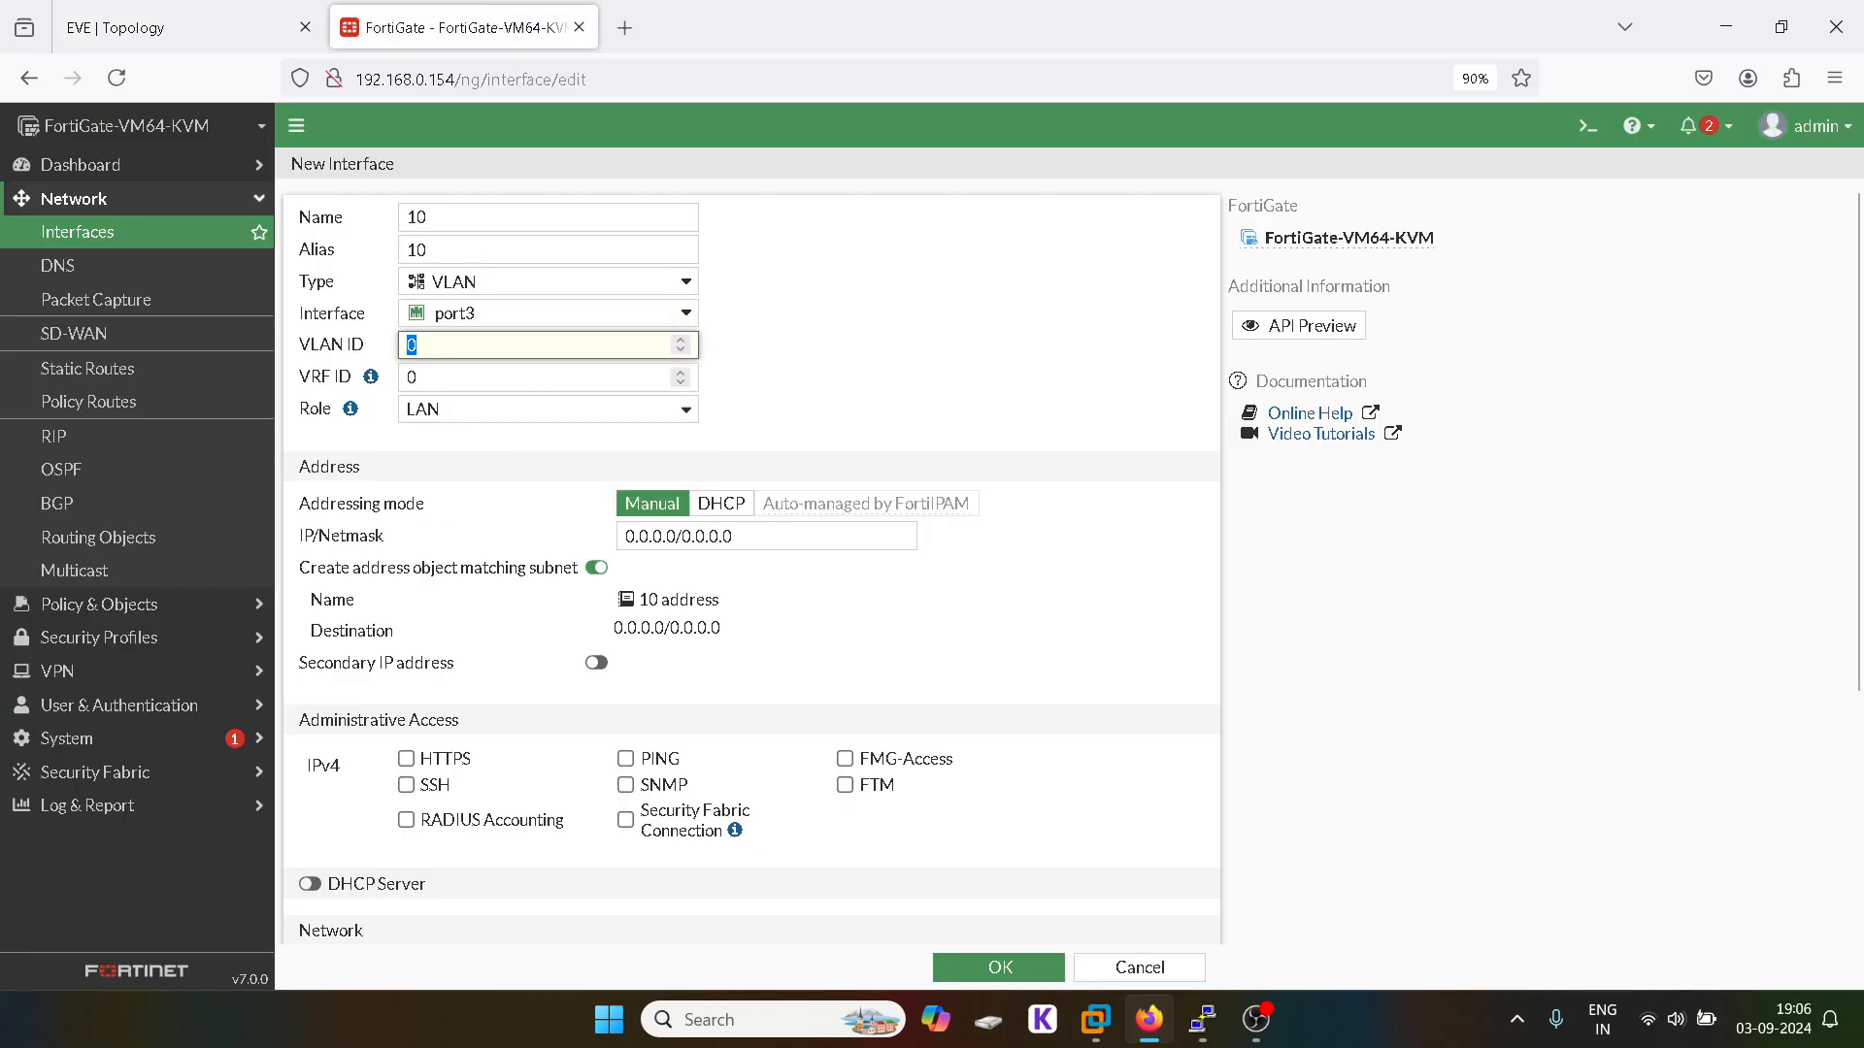
type("10")
left_click(682, 534)
key("ctrl+a")
type("1")
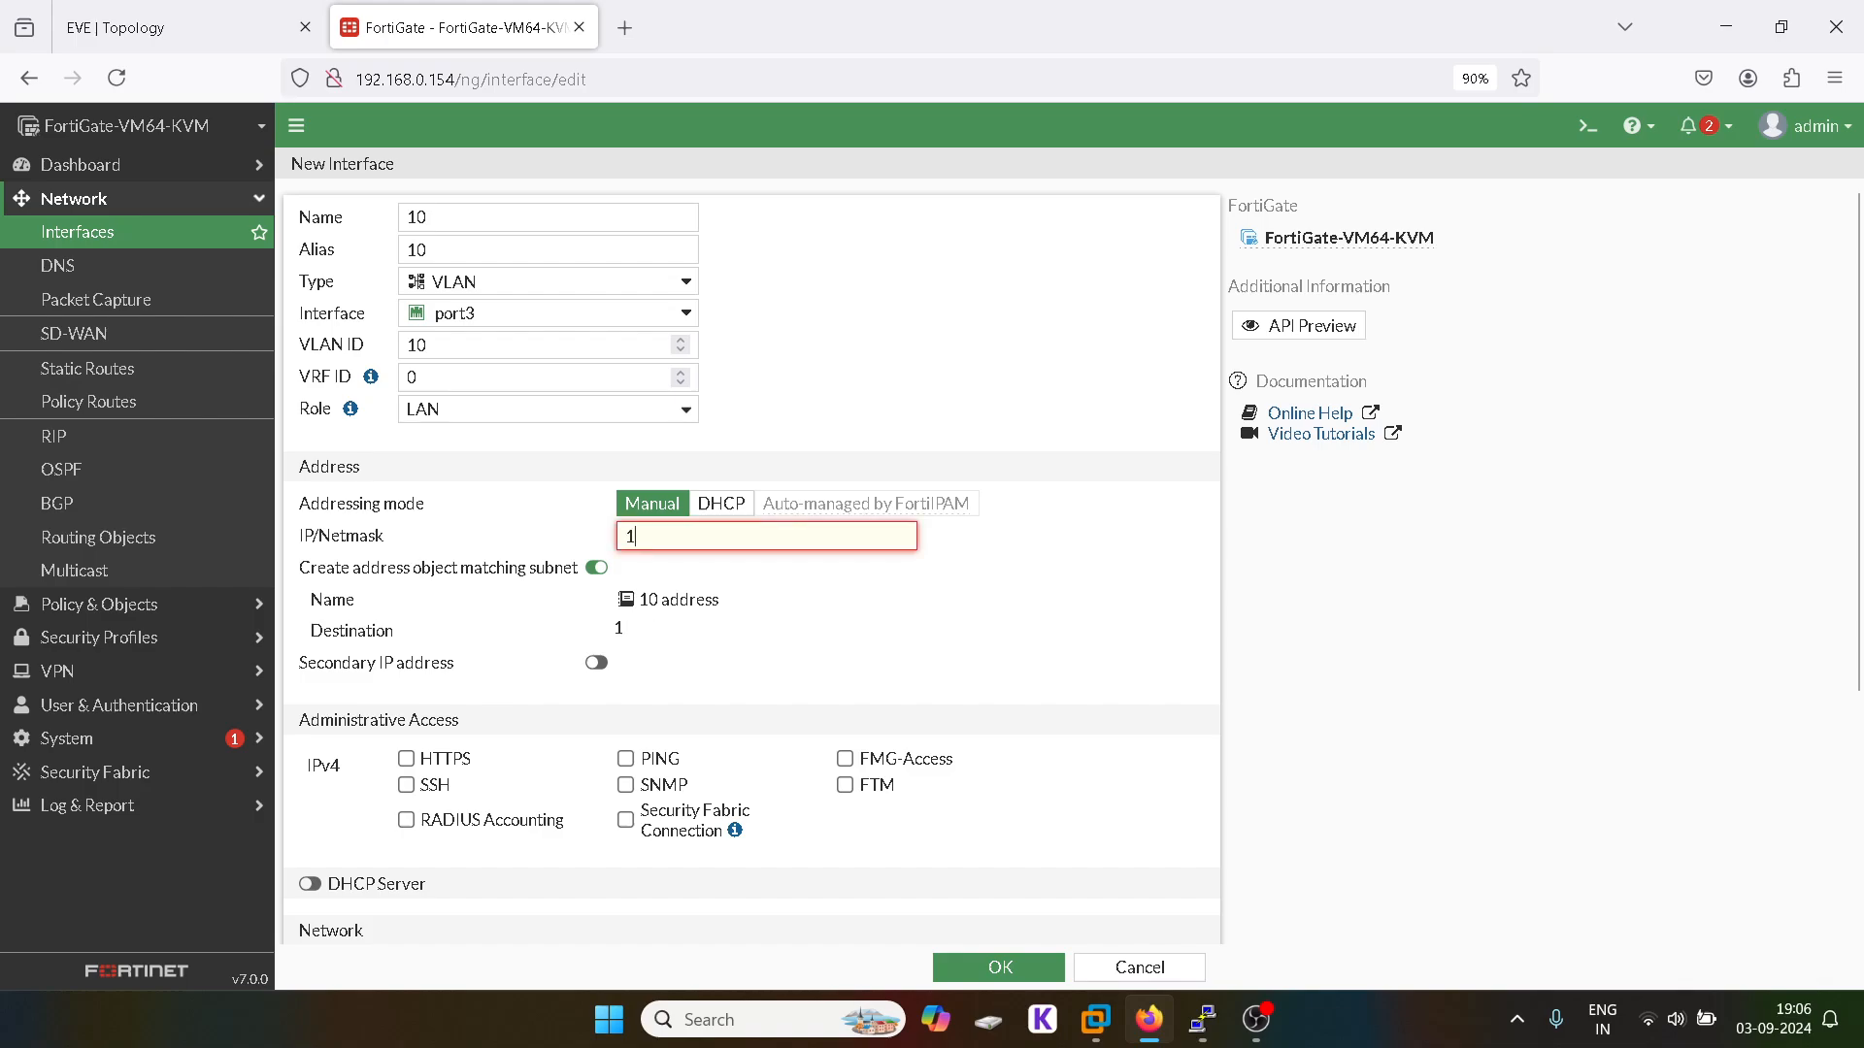
type("0.1.1.1")
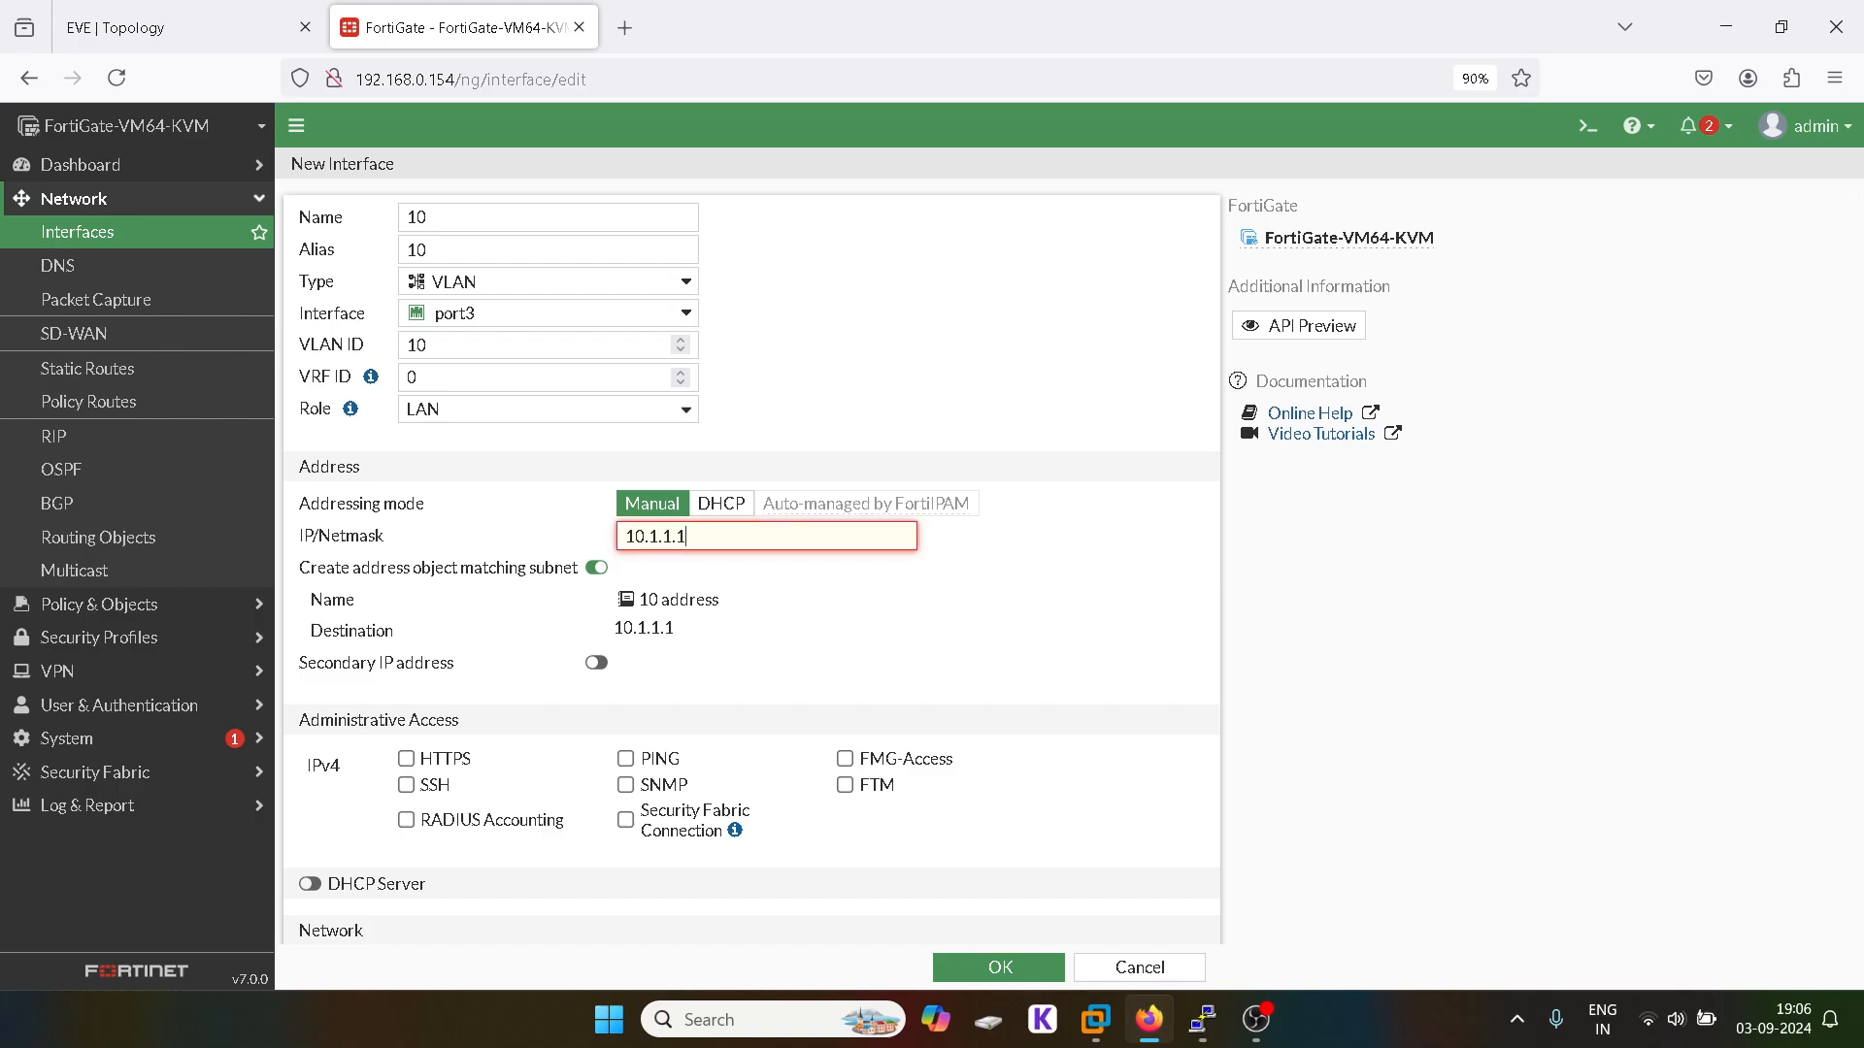
type("/24")
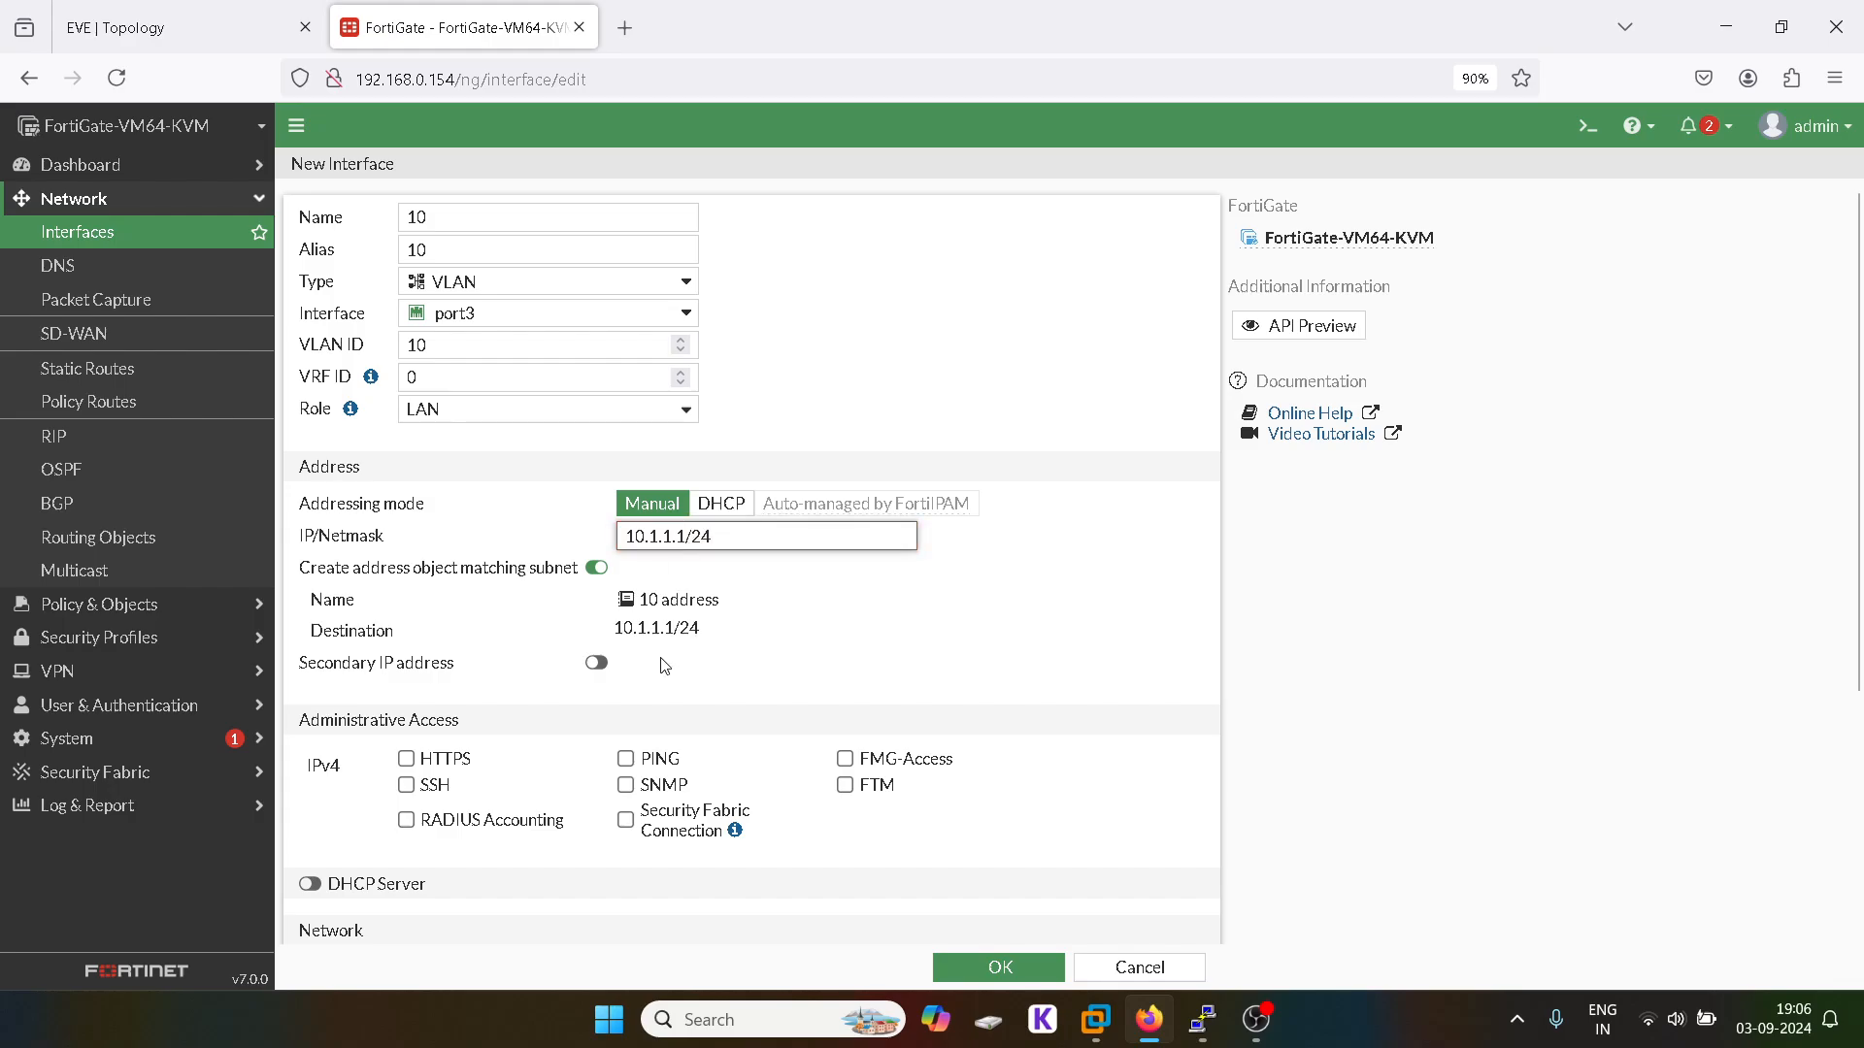
Step: Allow PING, HTTPS and SSH, enable the DHCP server, and save the interface
left_click(626, 759)
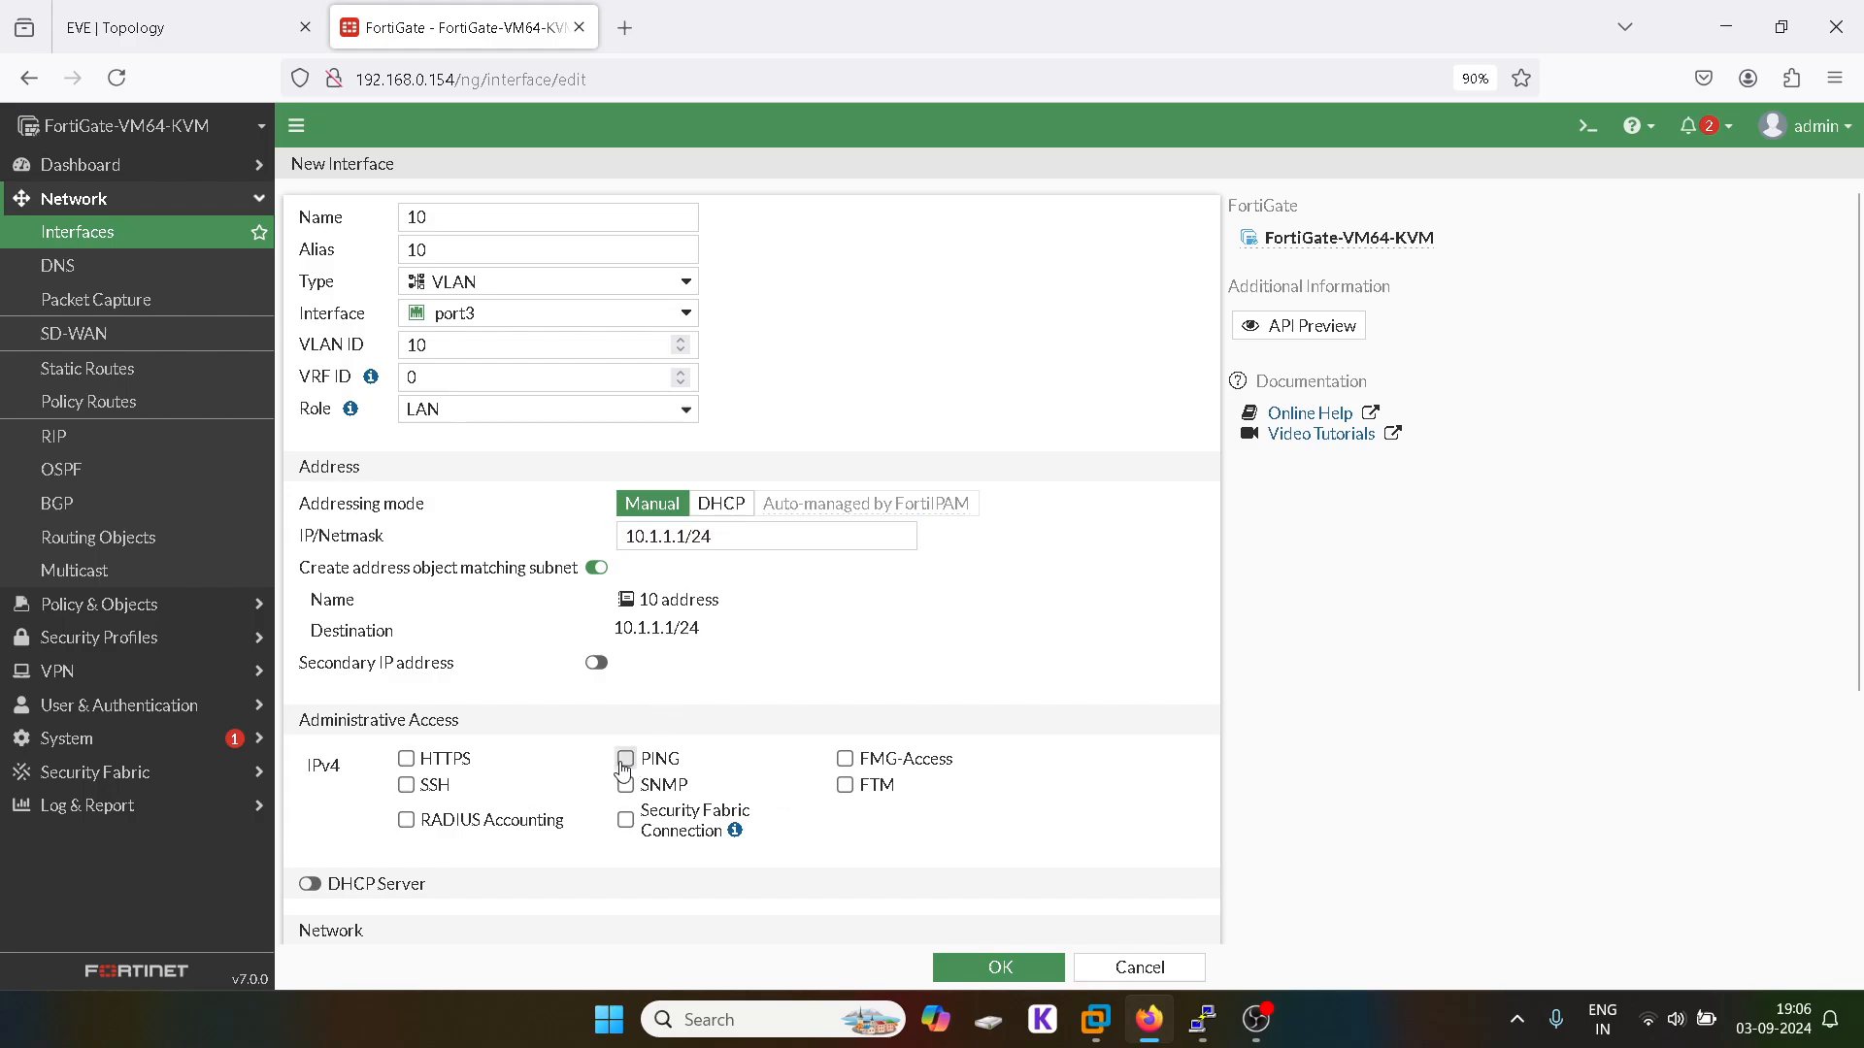
left_click(408, 762)
left_click(407, 785)
left_click(312, 885)
scroll(515, 774, "down", 4)
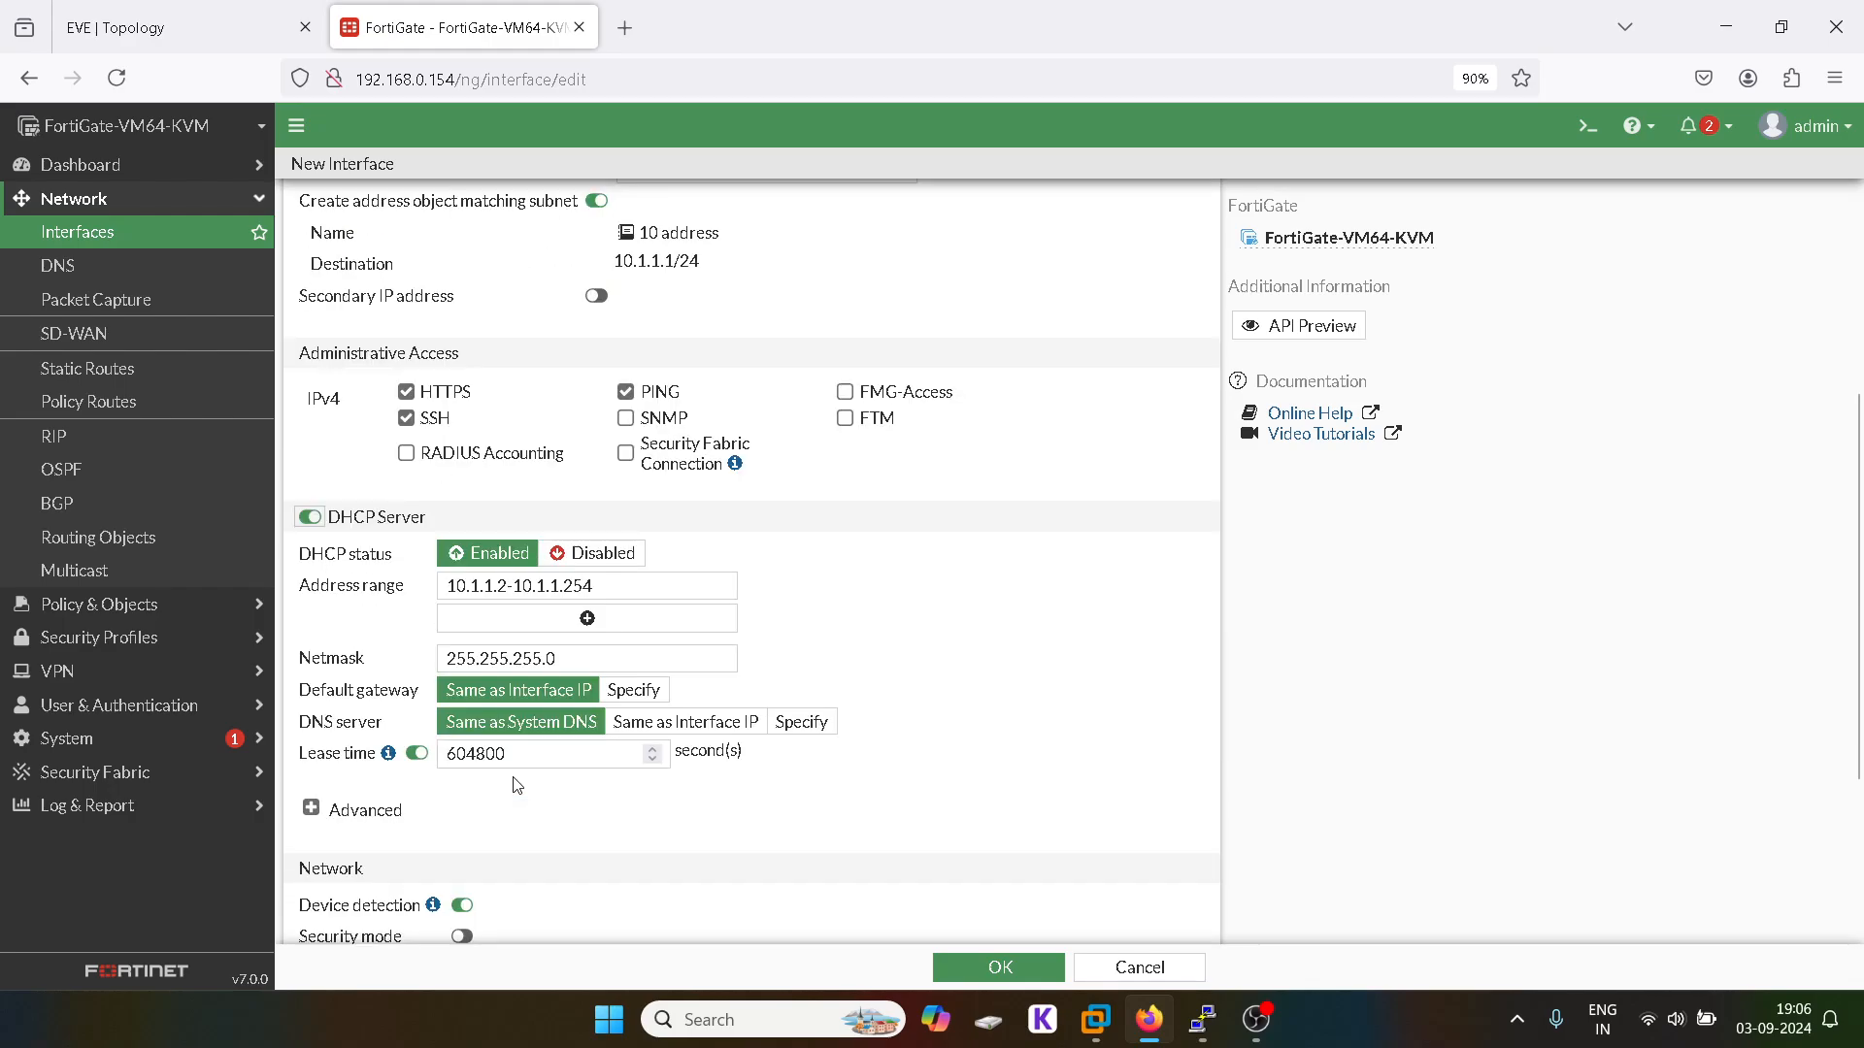
scroll(627, 640, "down", 3)
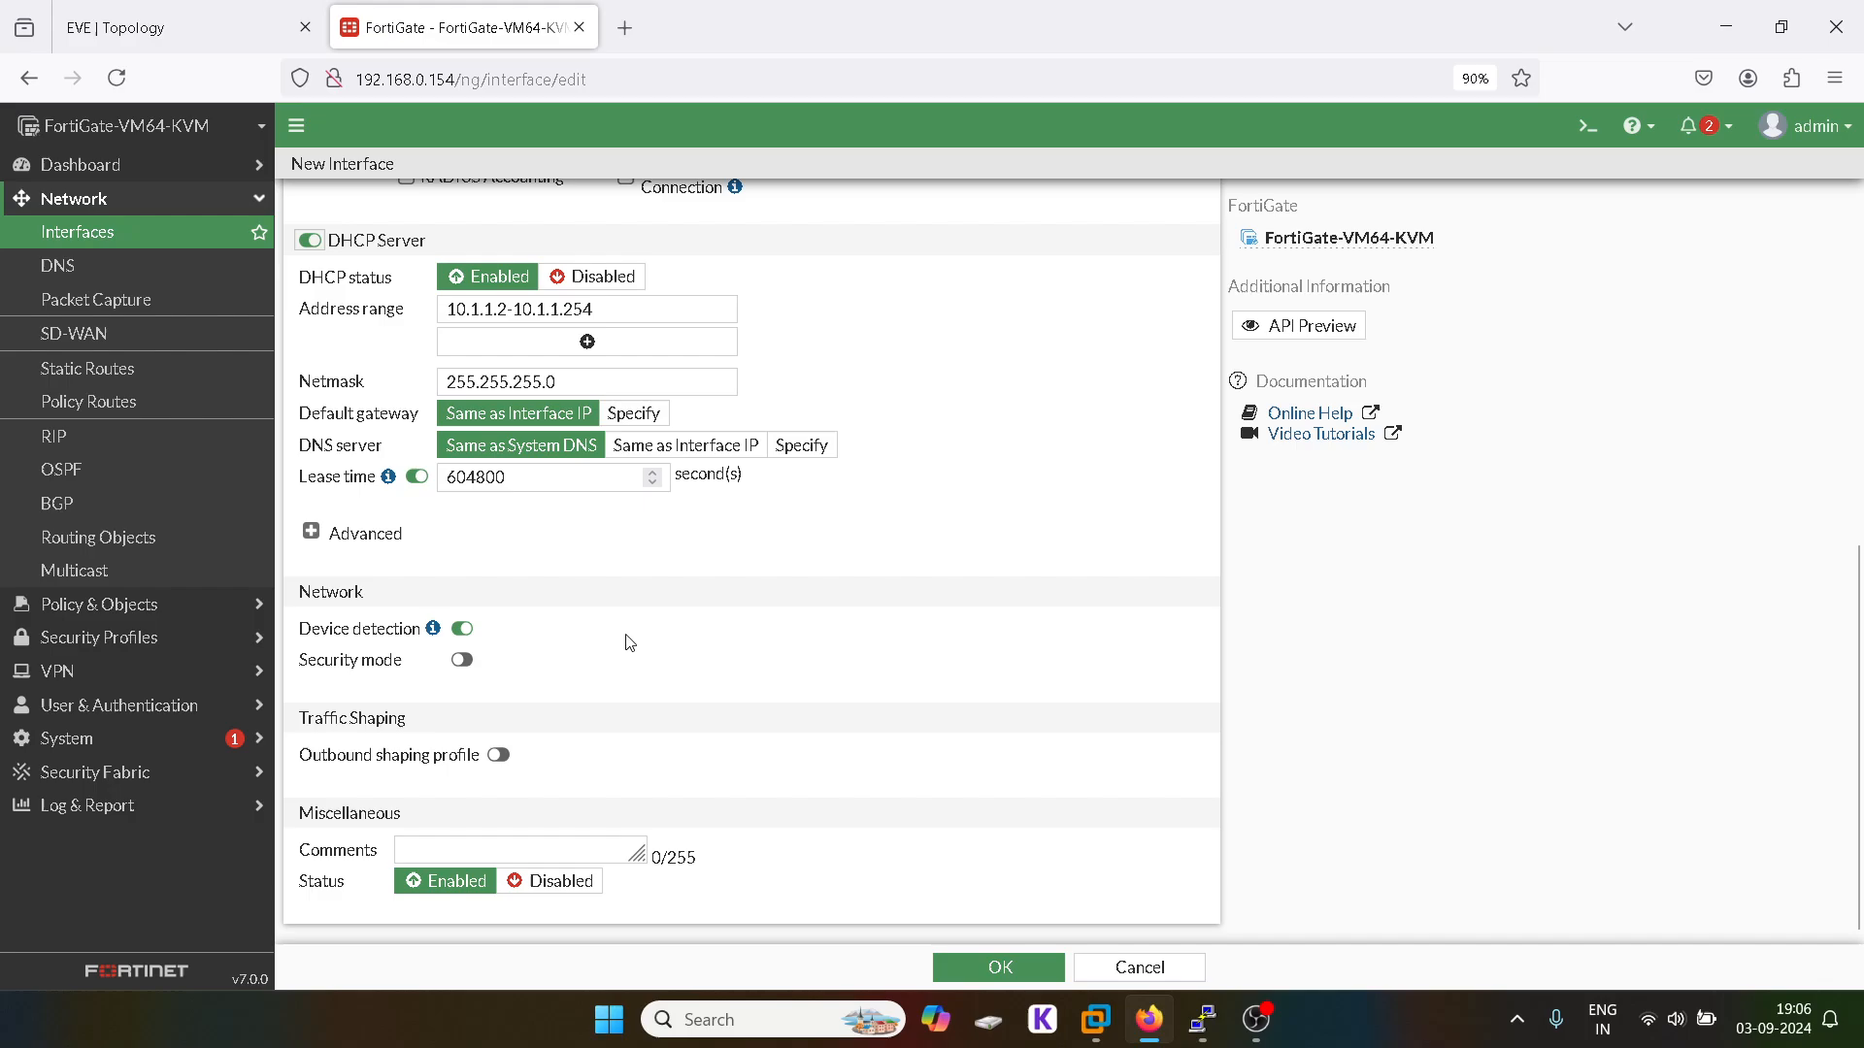
left_click(998, 966)
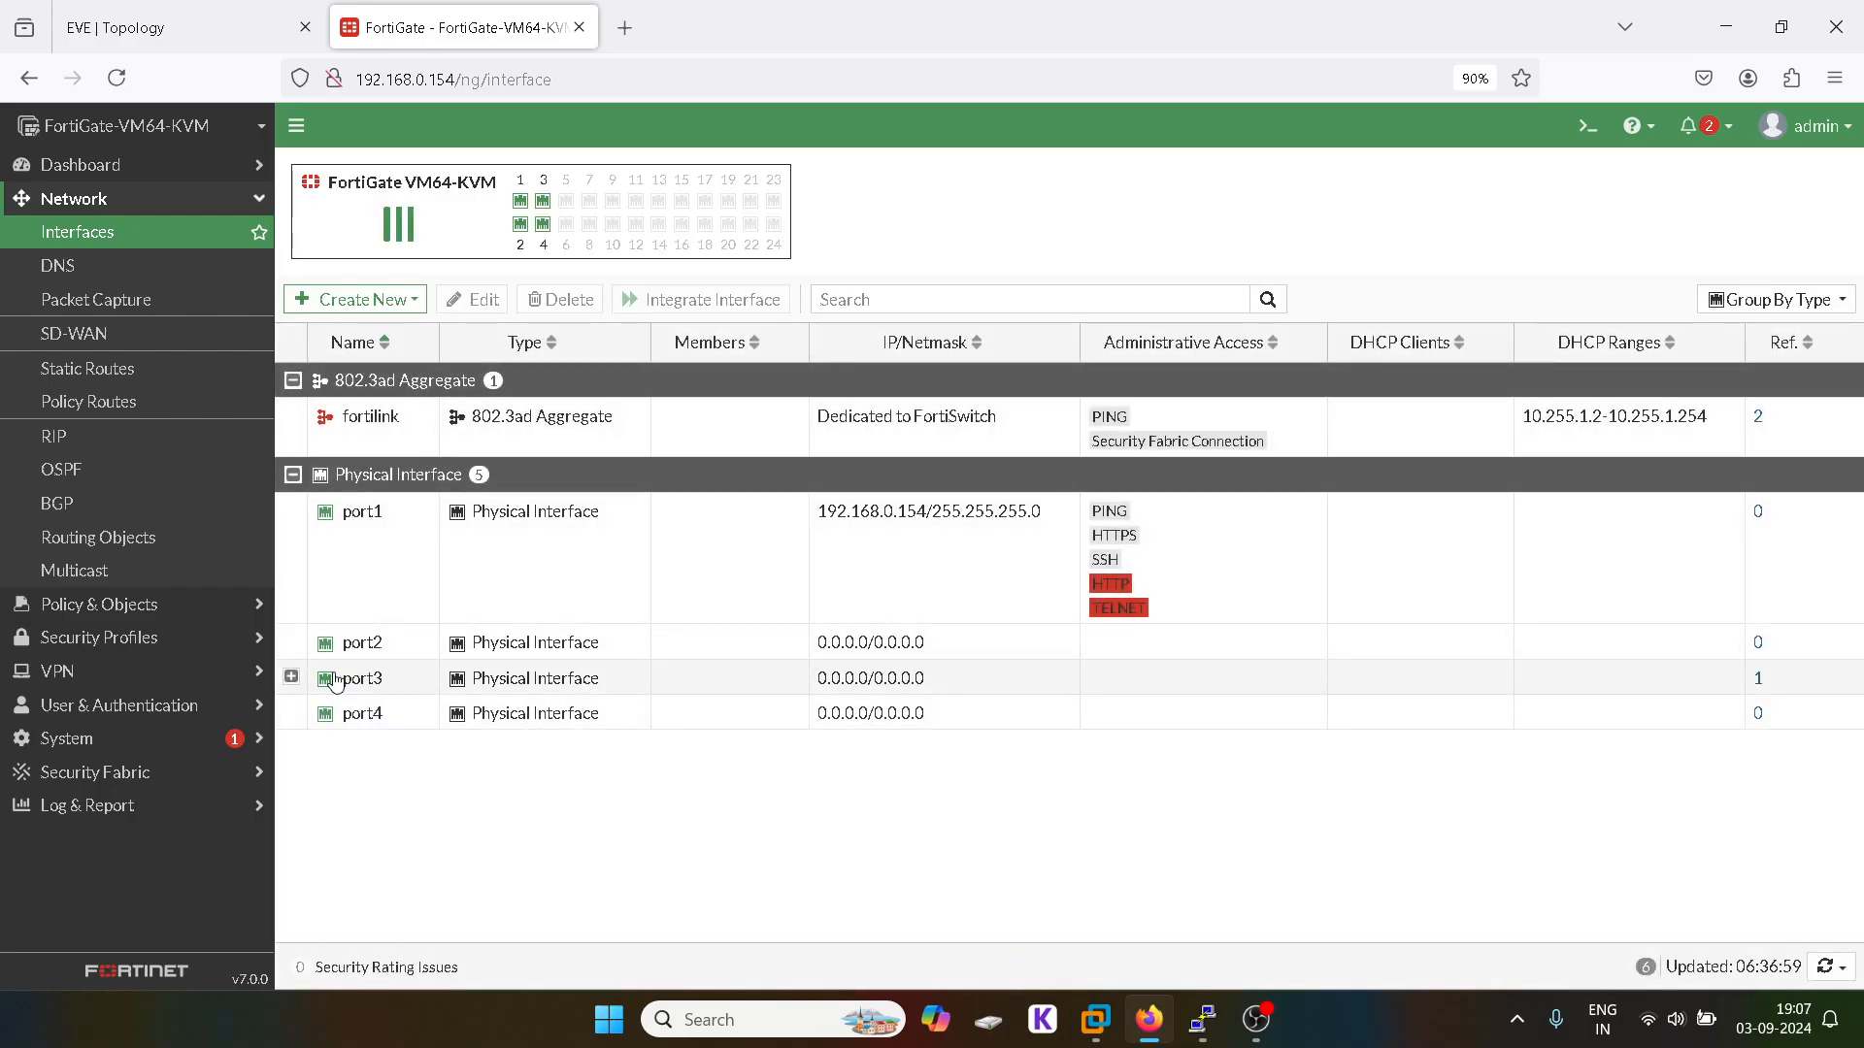
Step: Start another new interface named 20 with alias 20
left_click(290, 677)
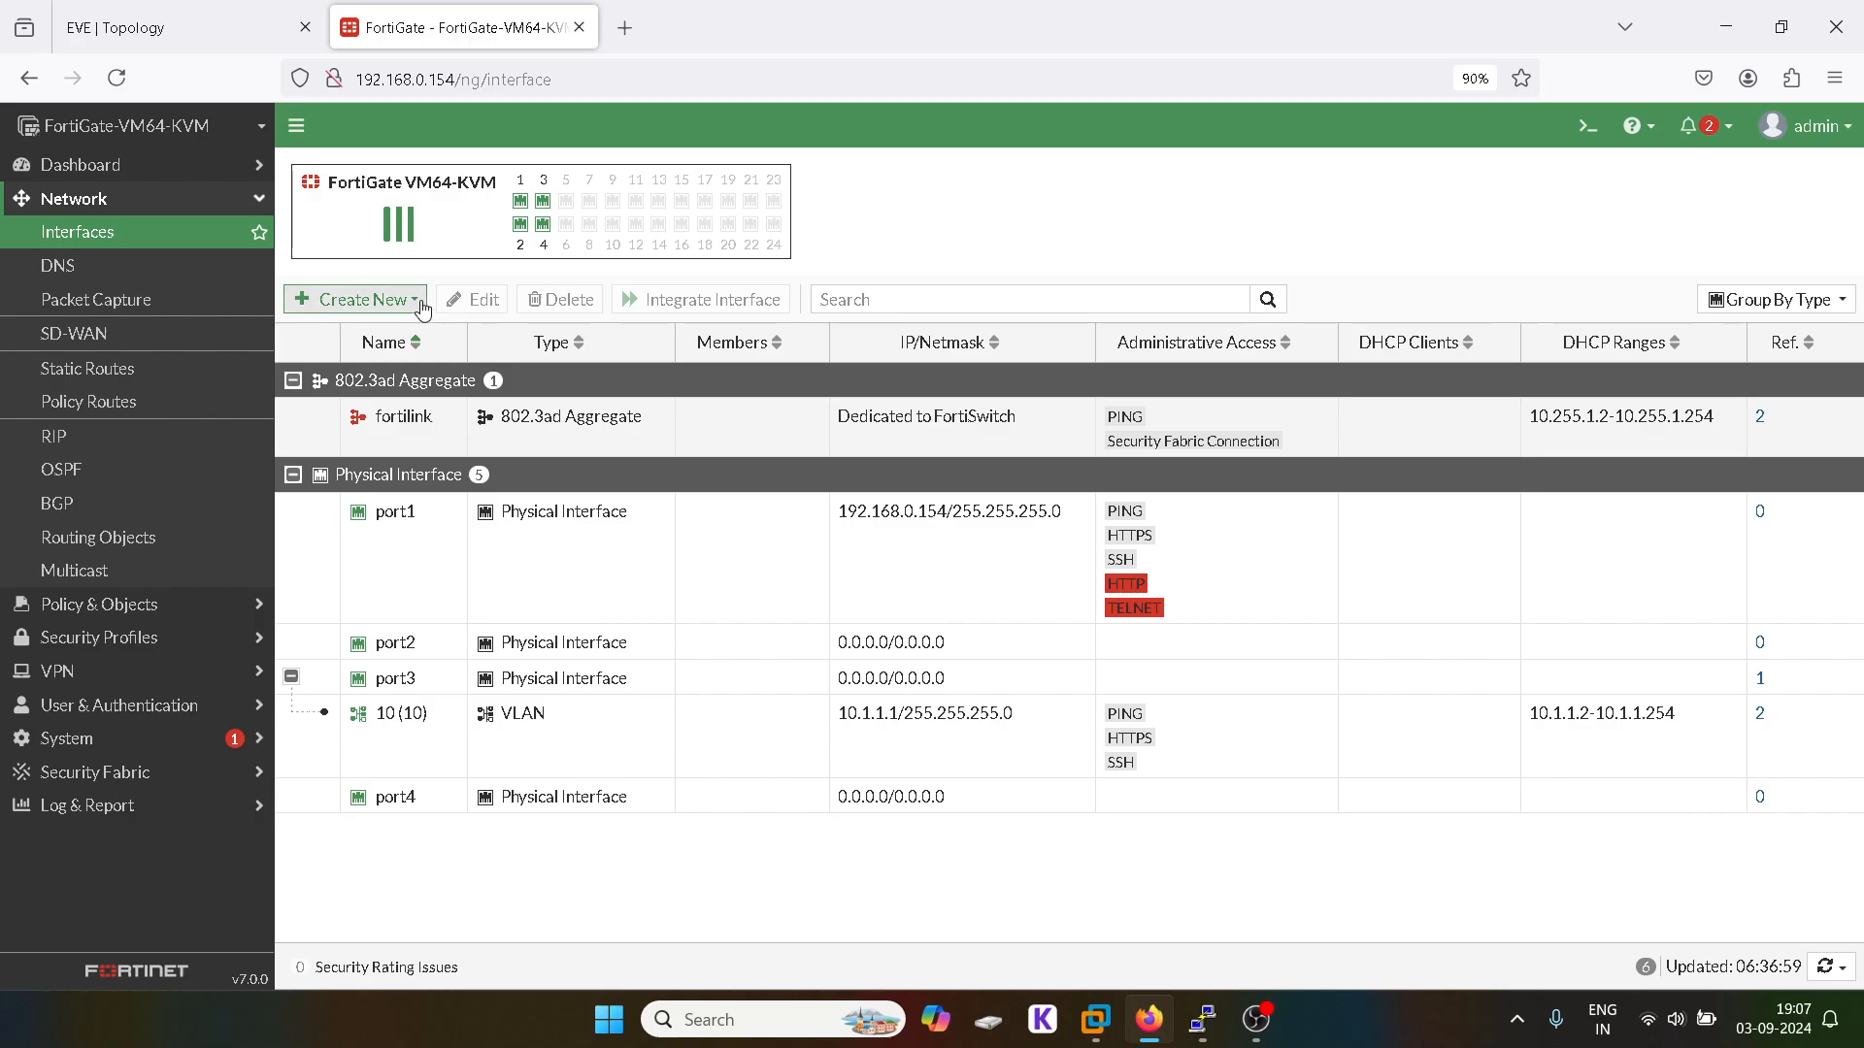
left_click(358, 298)
left_click(377, 331)
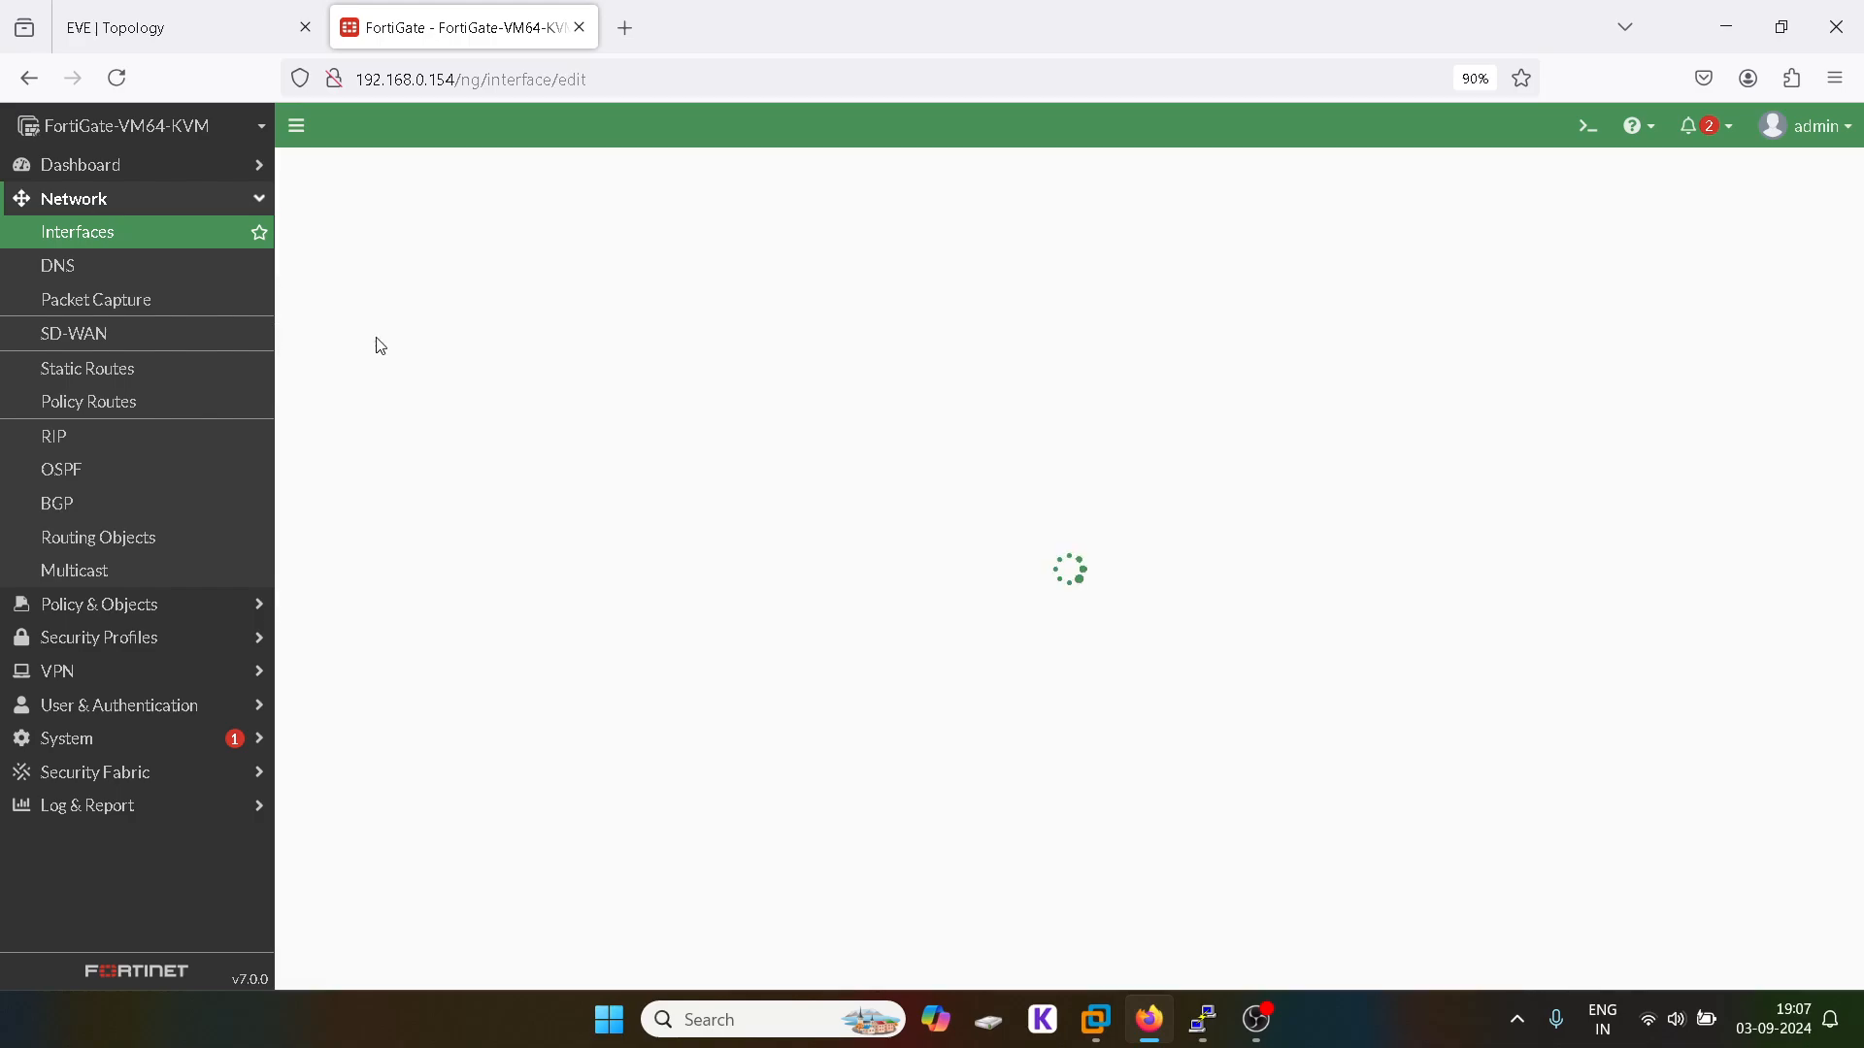
left_click(425, 213)
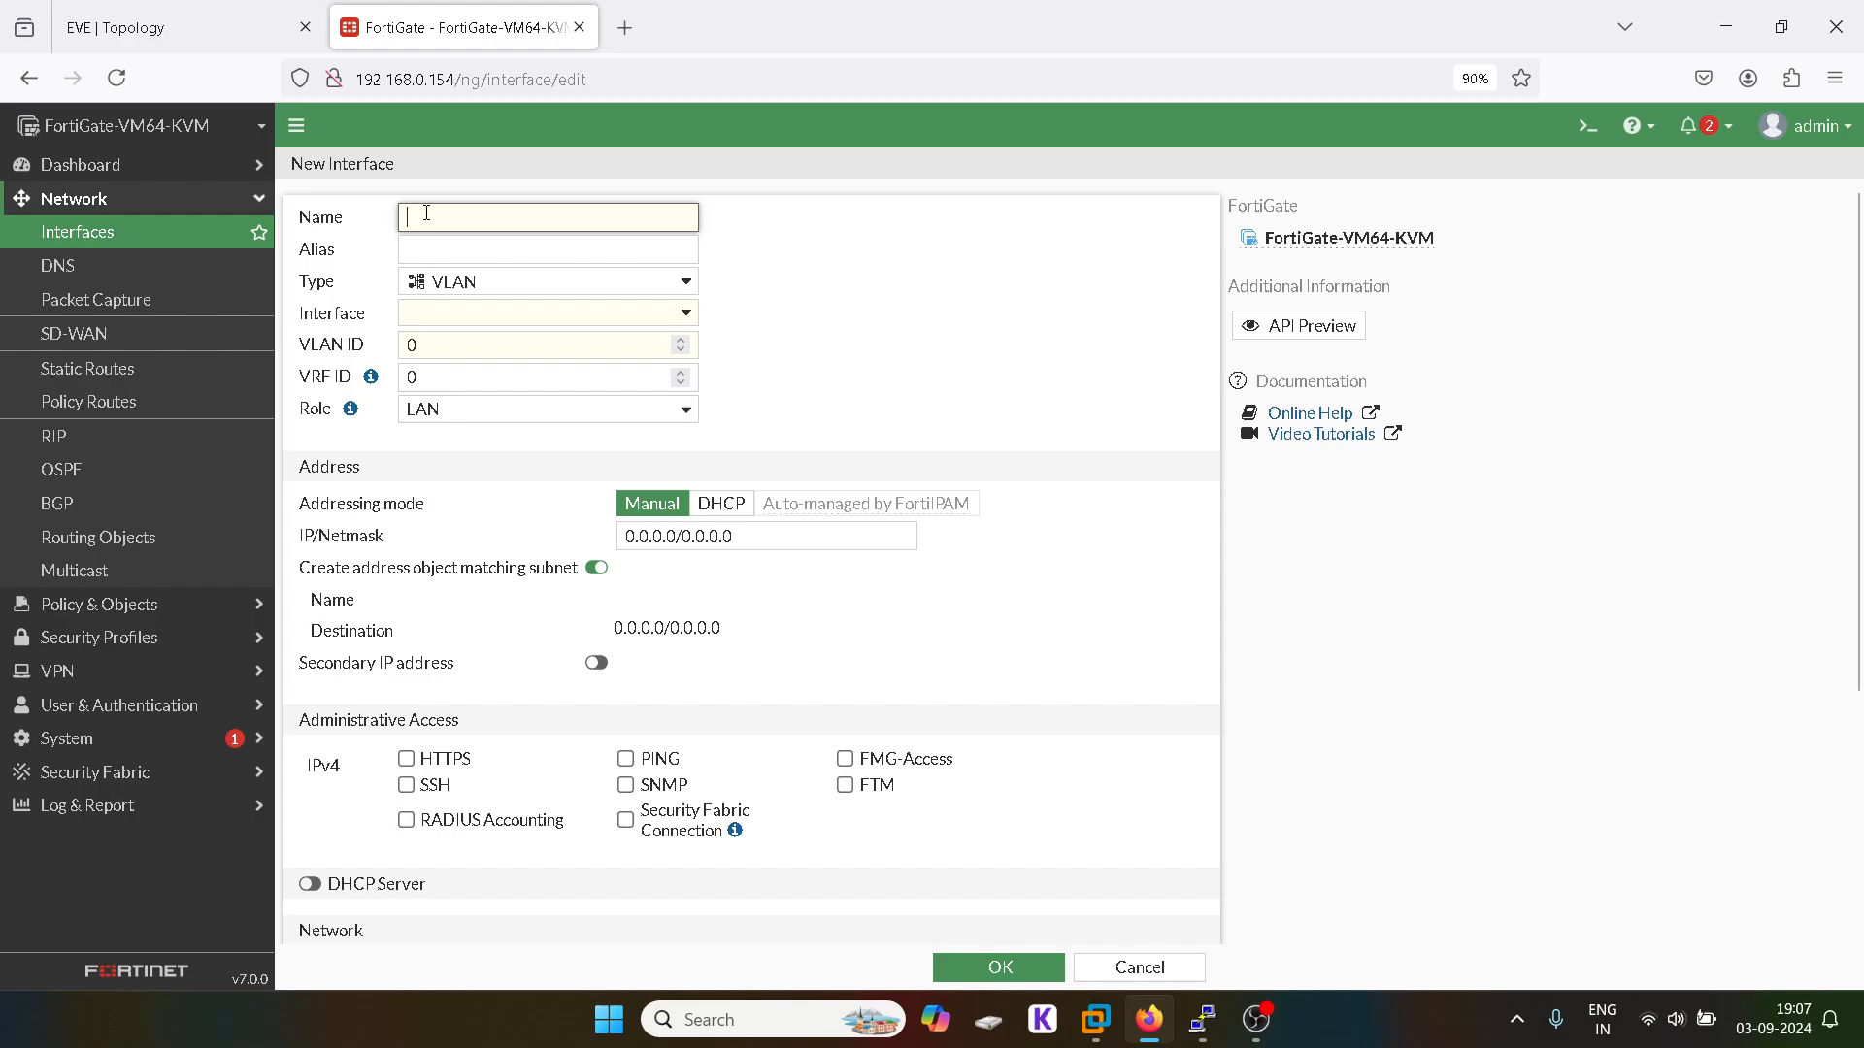
type("20")
key("Tab")
type("20")
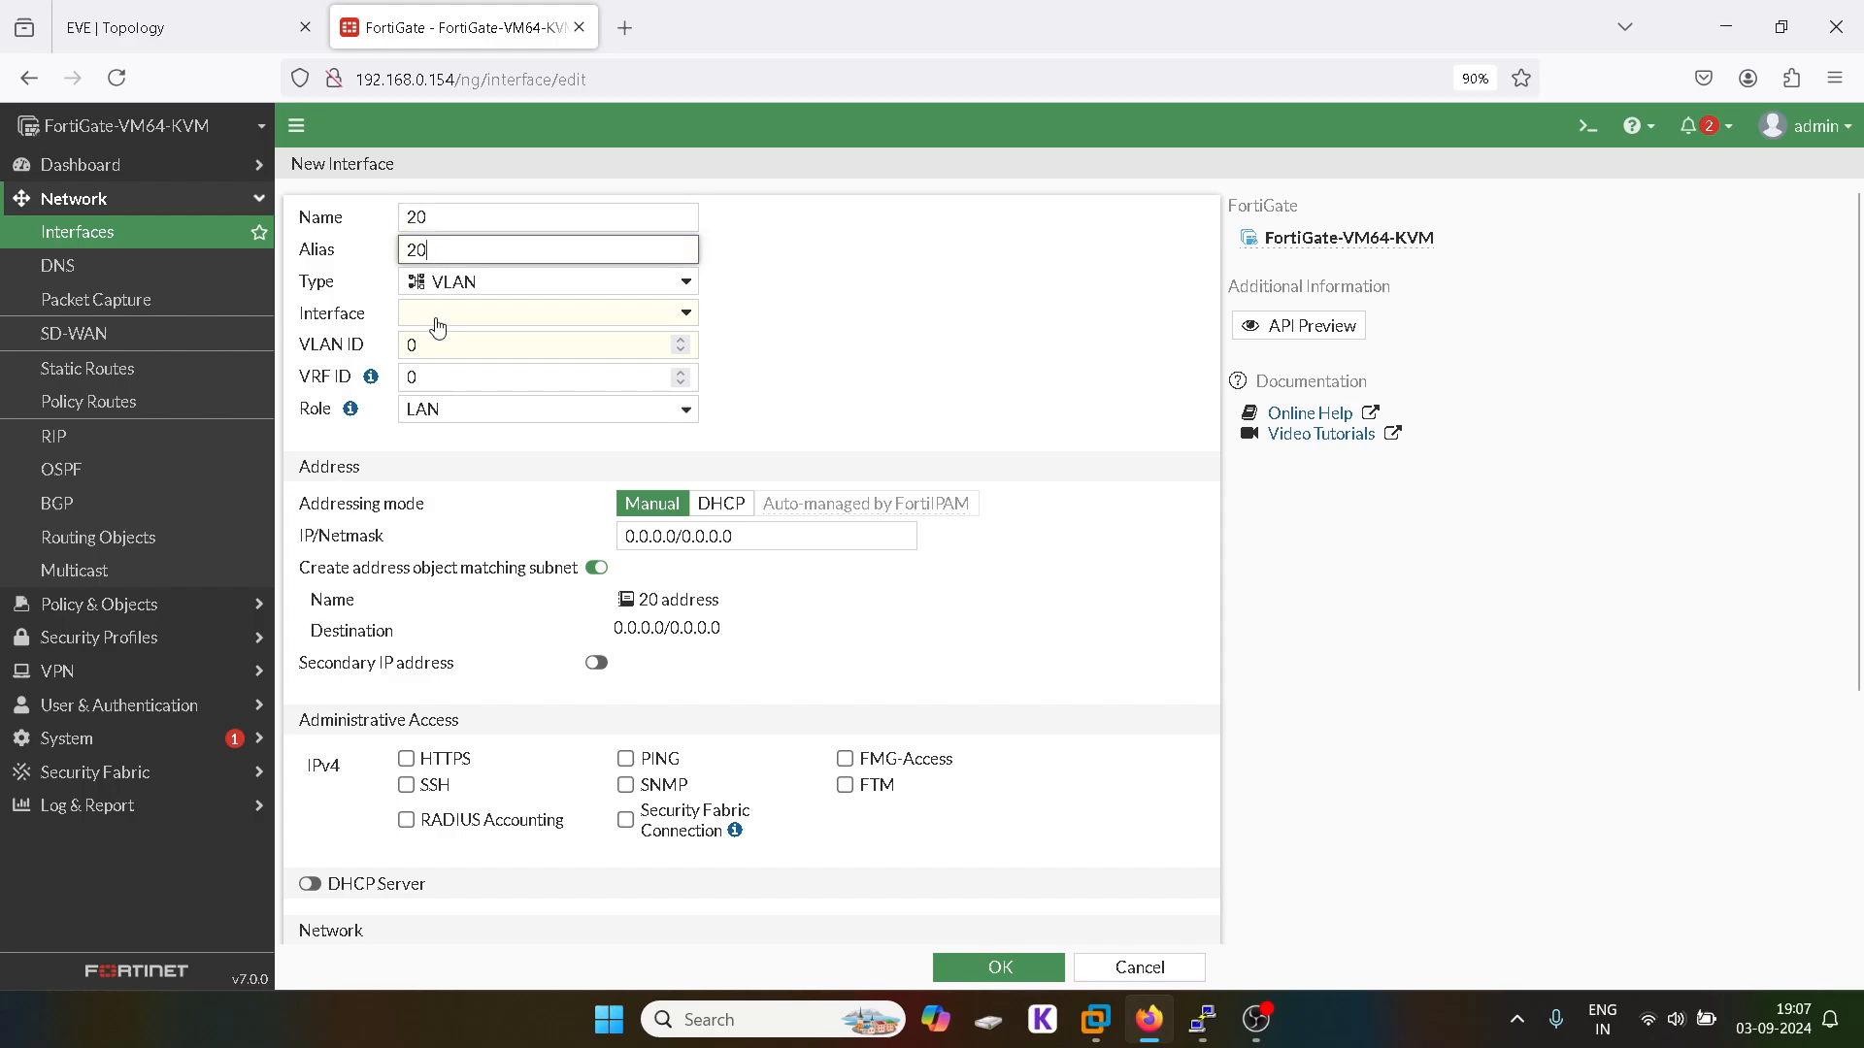
Step: Attach it to port3 as VLAN ID 20 with address 20.1.1.1/24
left_click(437, 313)
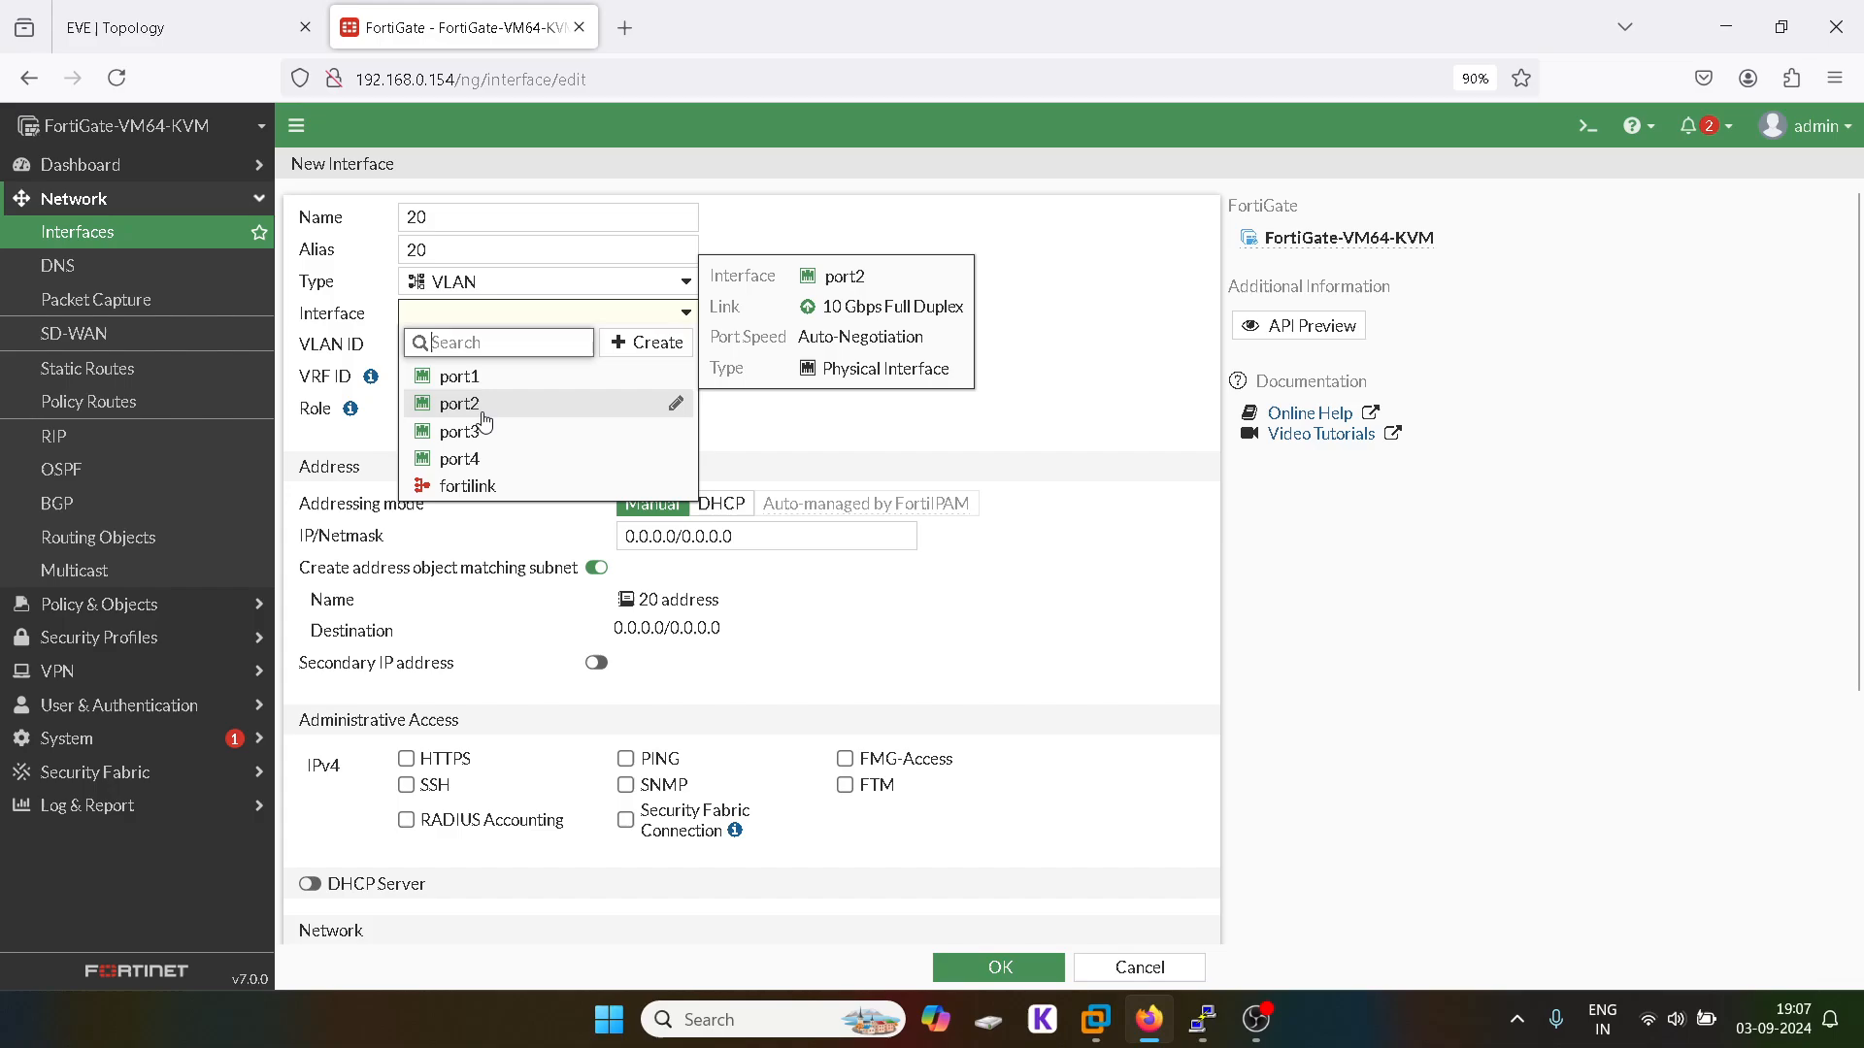
left_click(478, 431)
left_click(274, 13)
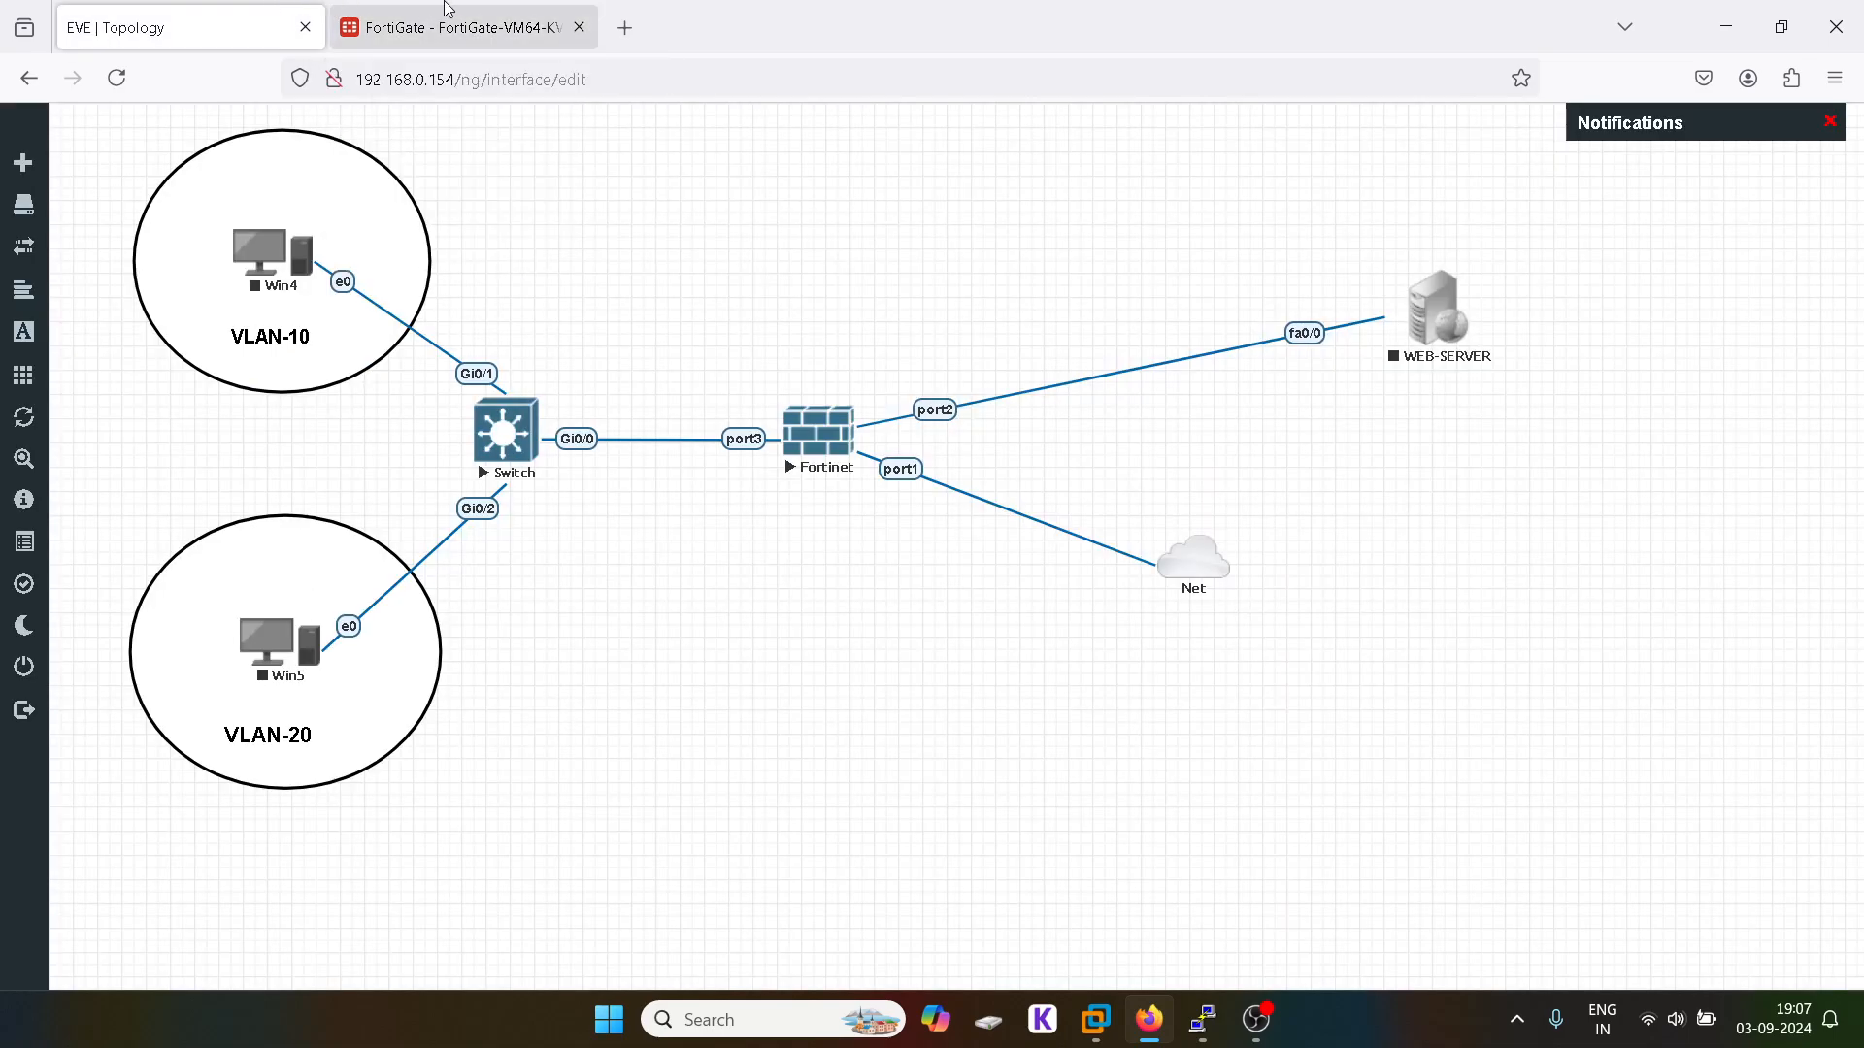
left_click(448, 14)
key("Tab")
type("2")
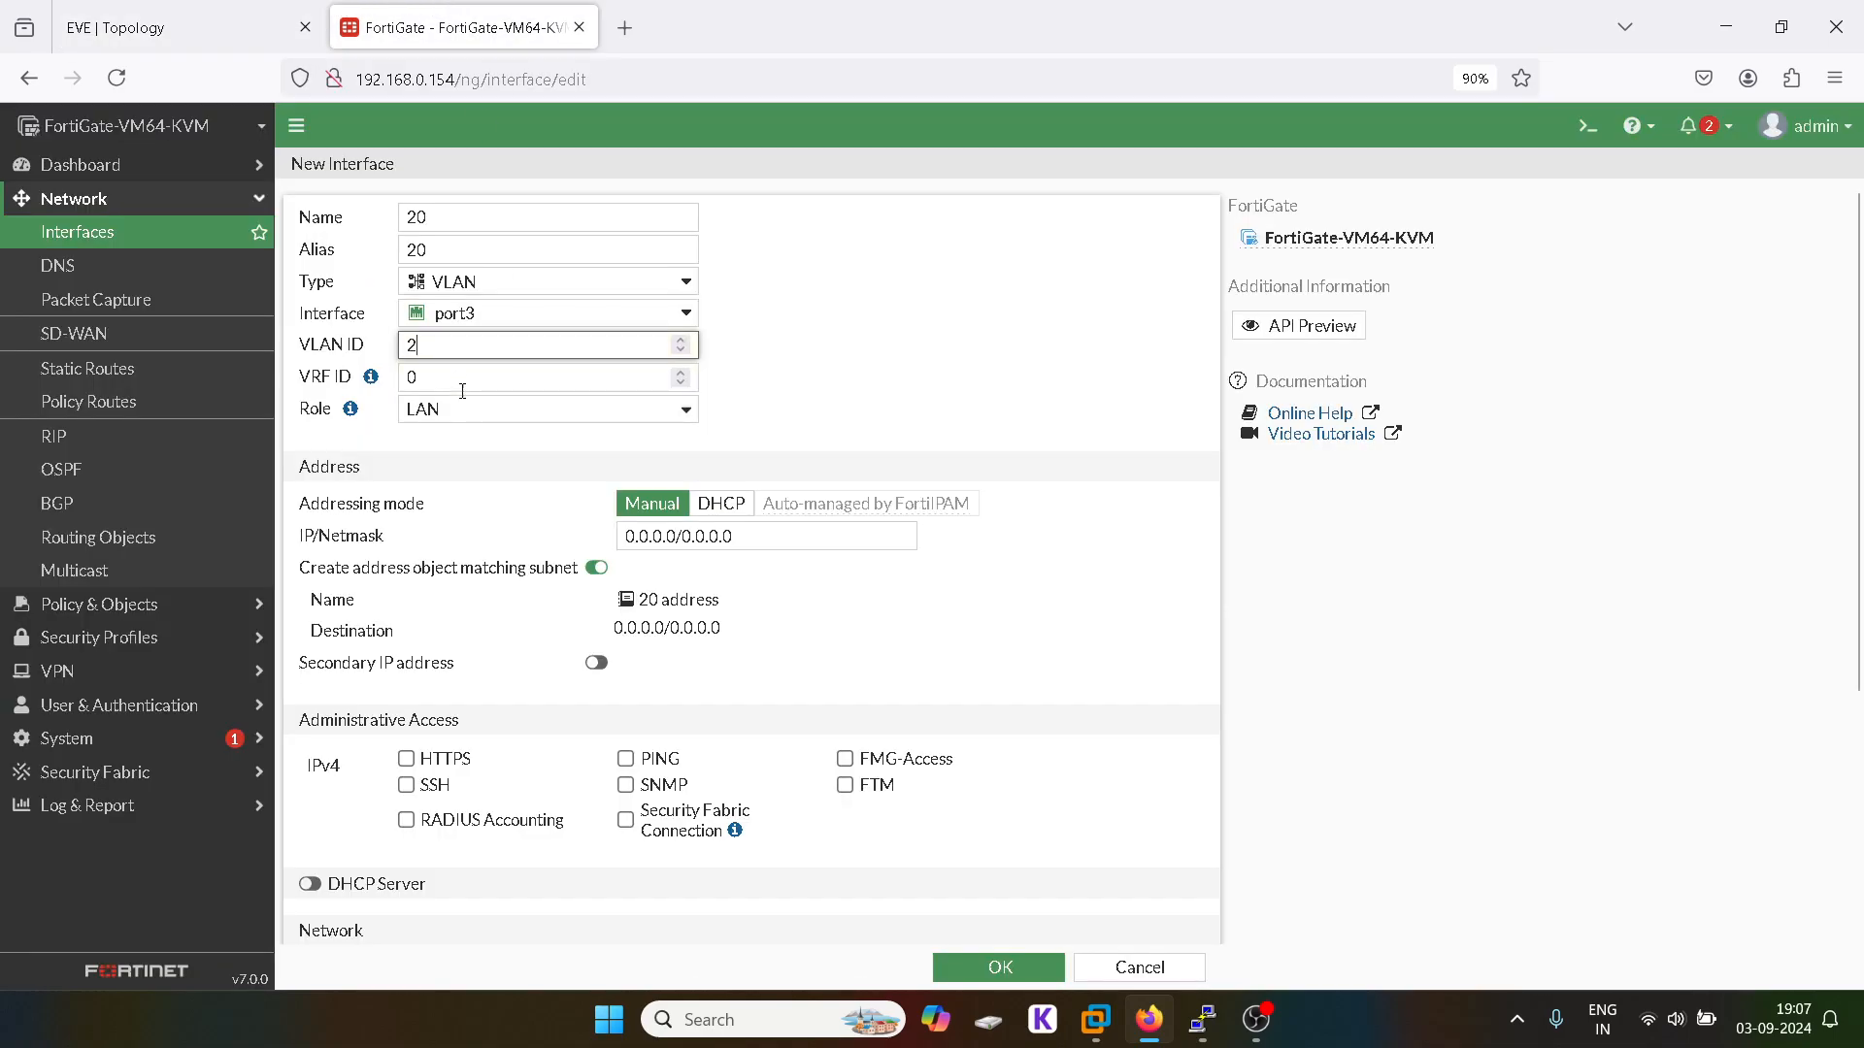
type("0")
triple_click(701, 537)
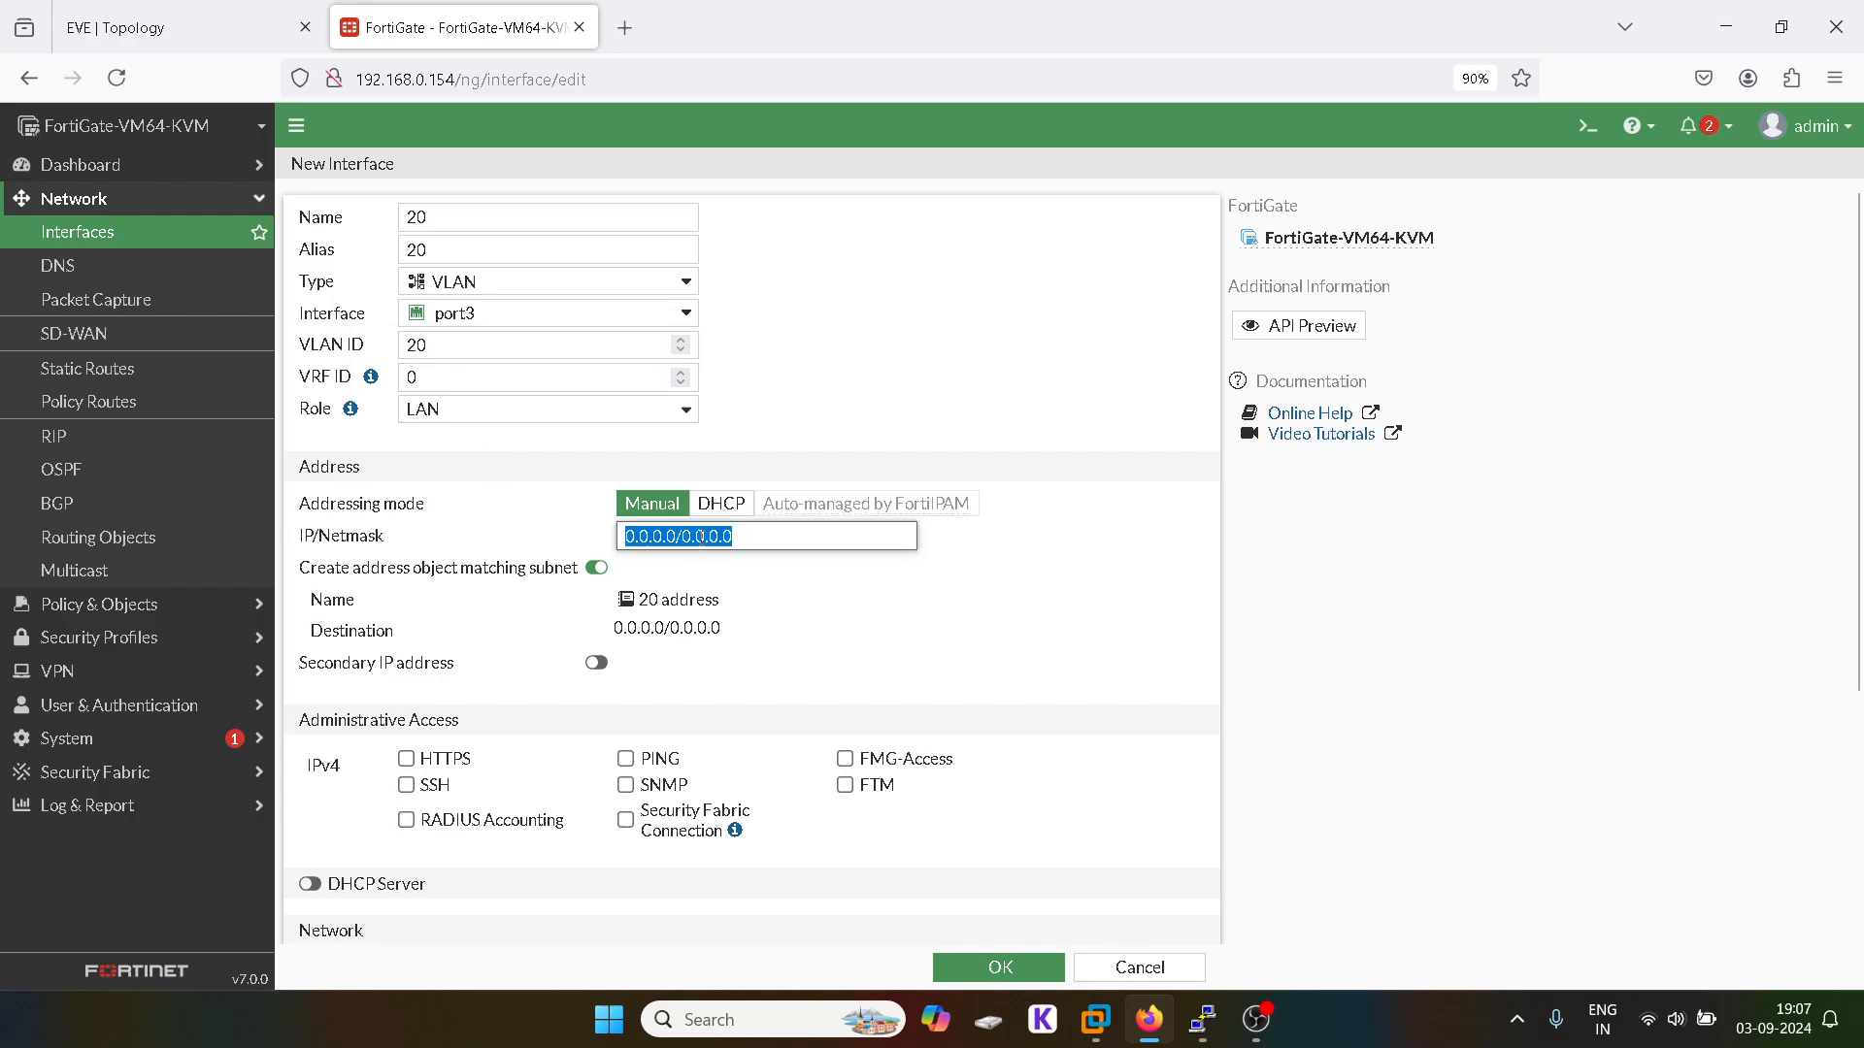
type("20.1.")
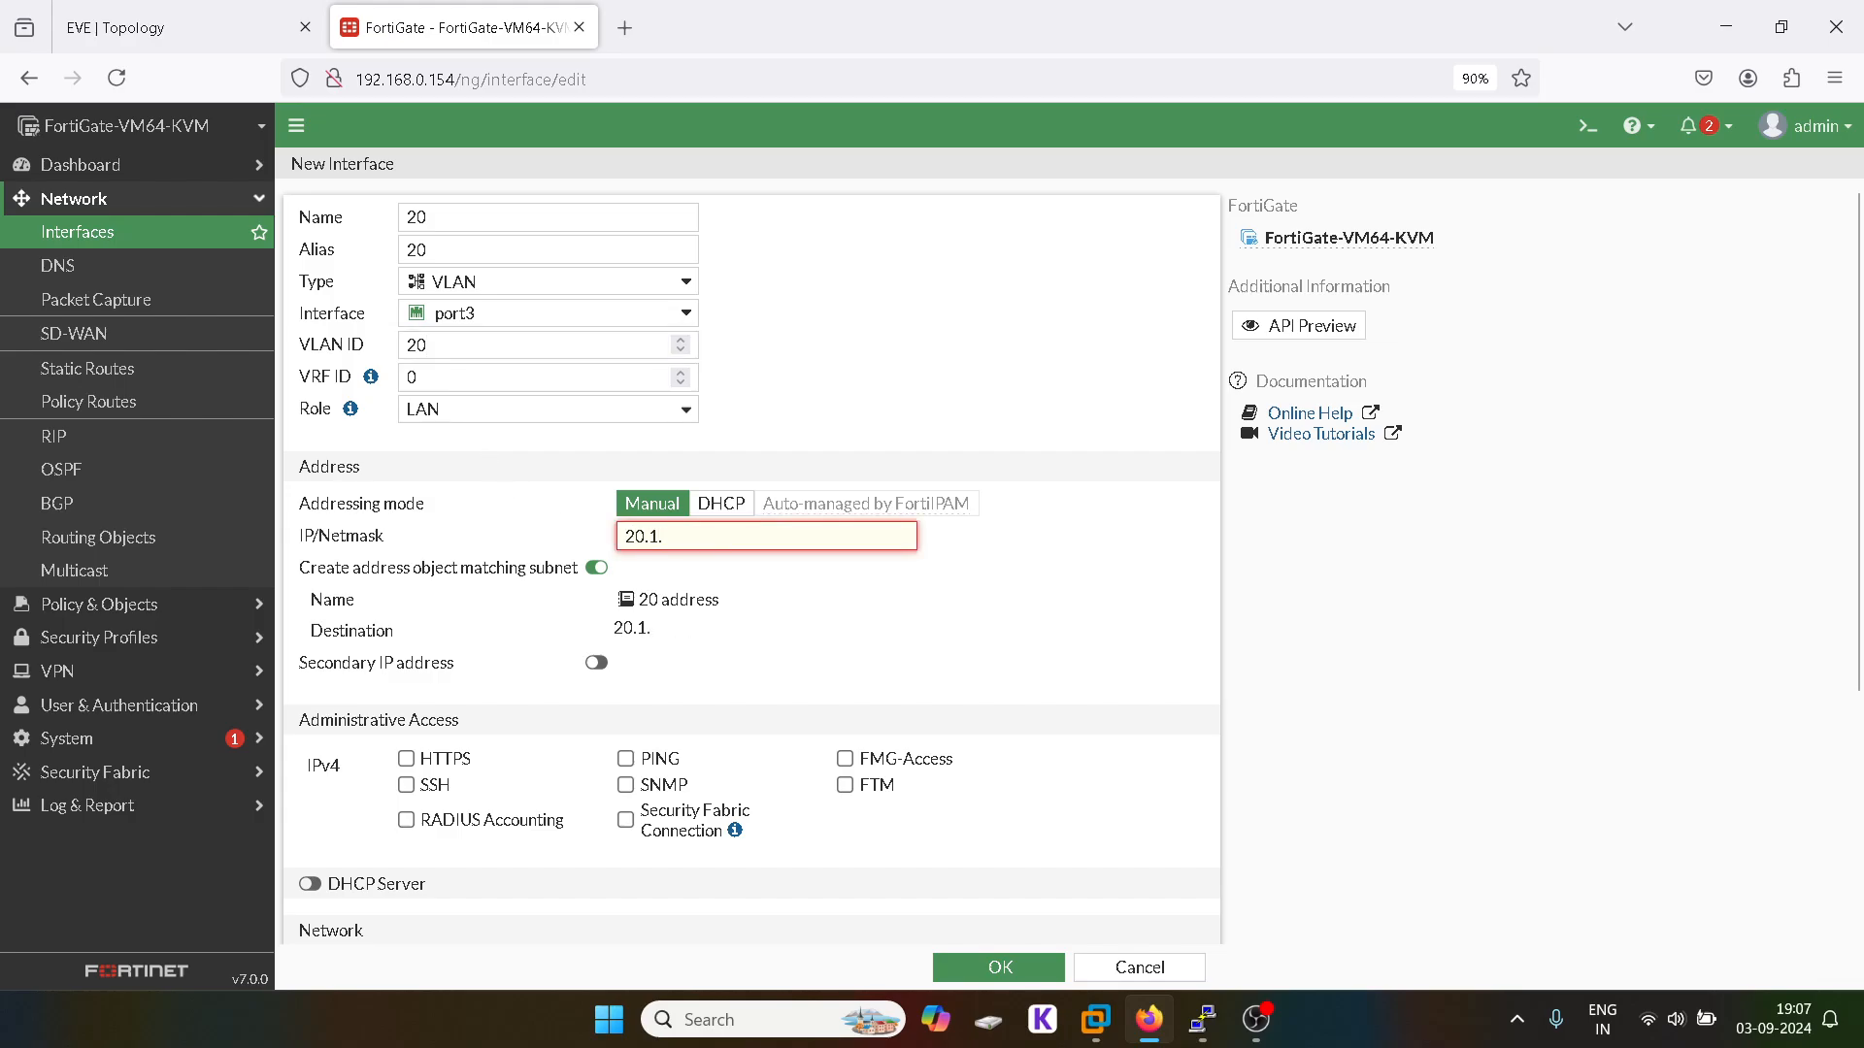
type("1.1/24")
Step: Allow HTTPS, SSH and PING, save it, and check both VLANs under port3
left_click(406, 759)
left_click(407, 785)
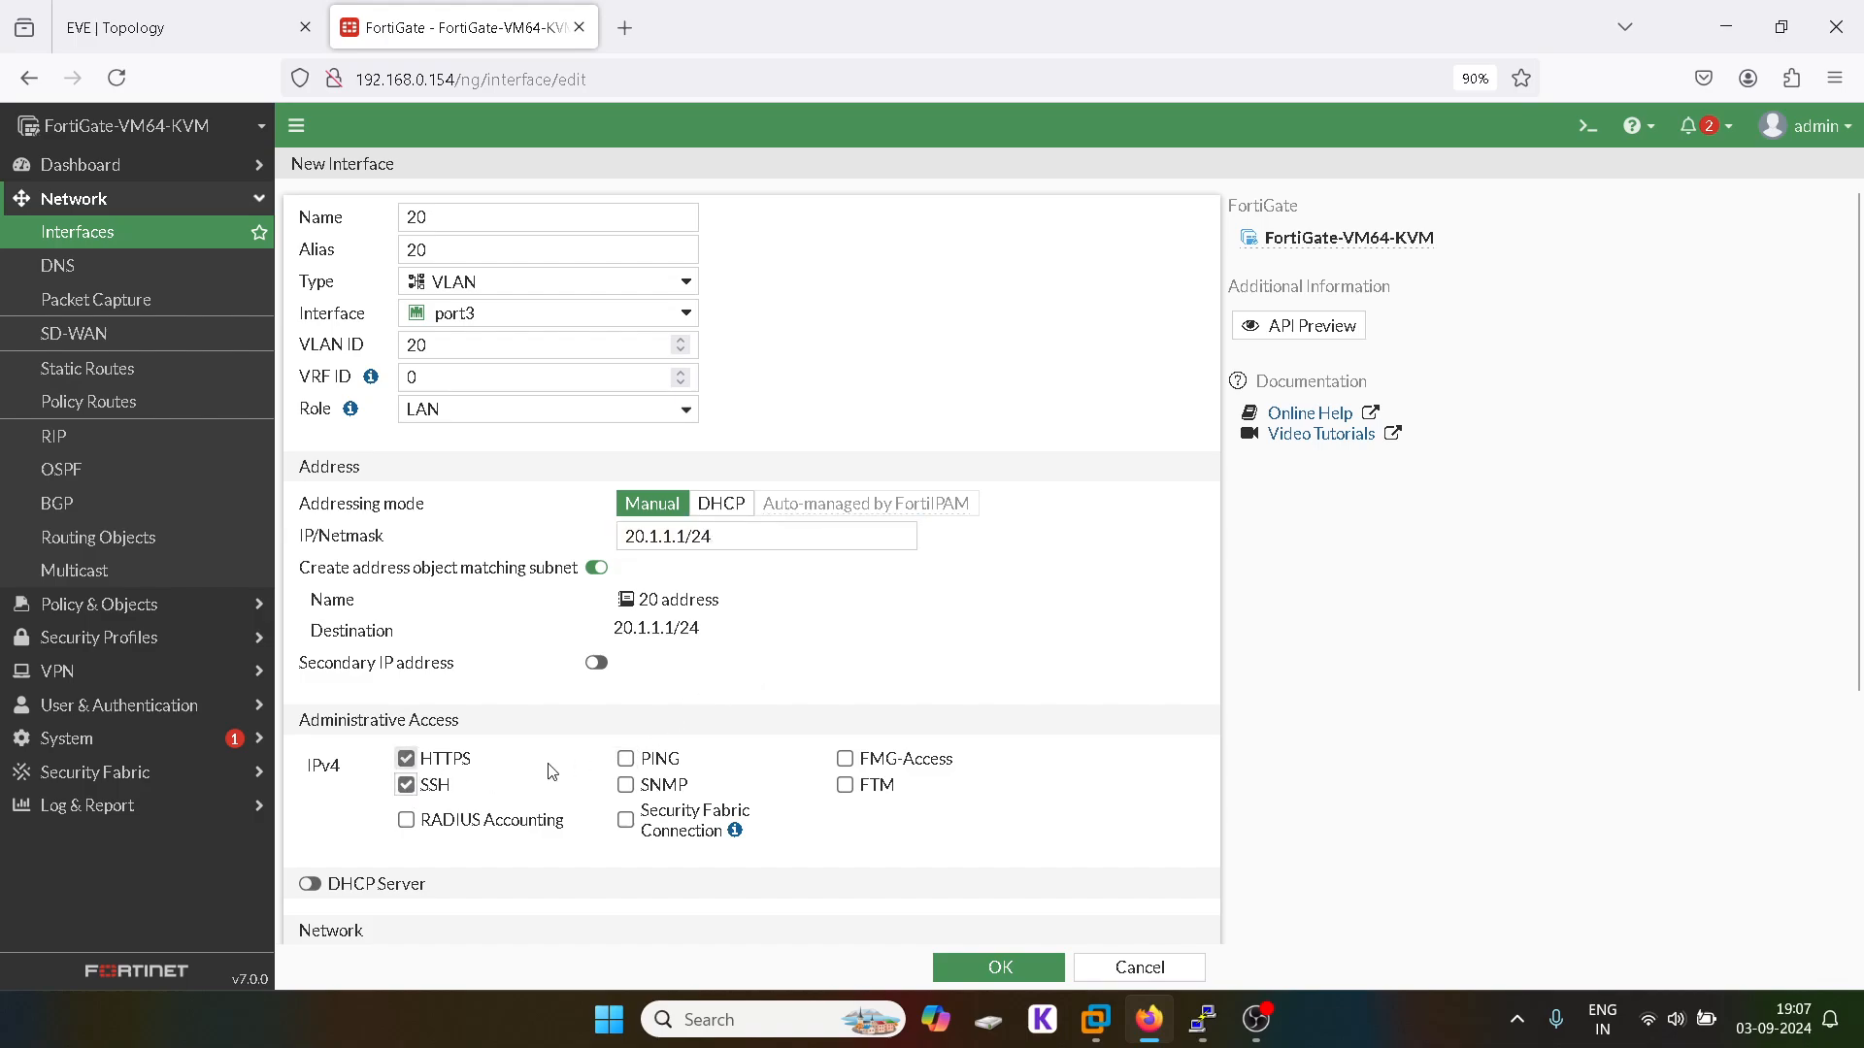
left_click(625, 759)
scroll(738, 777, "down", 3)
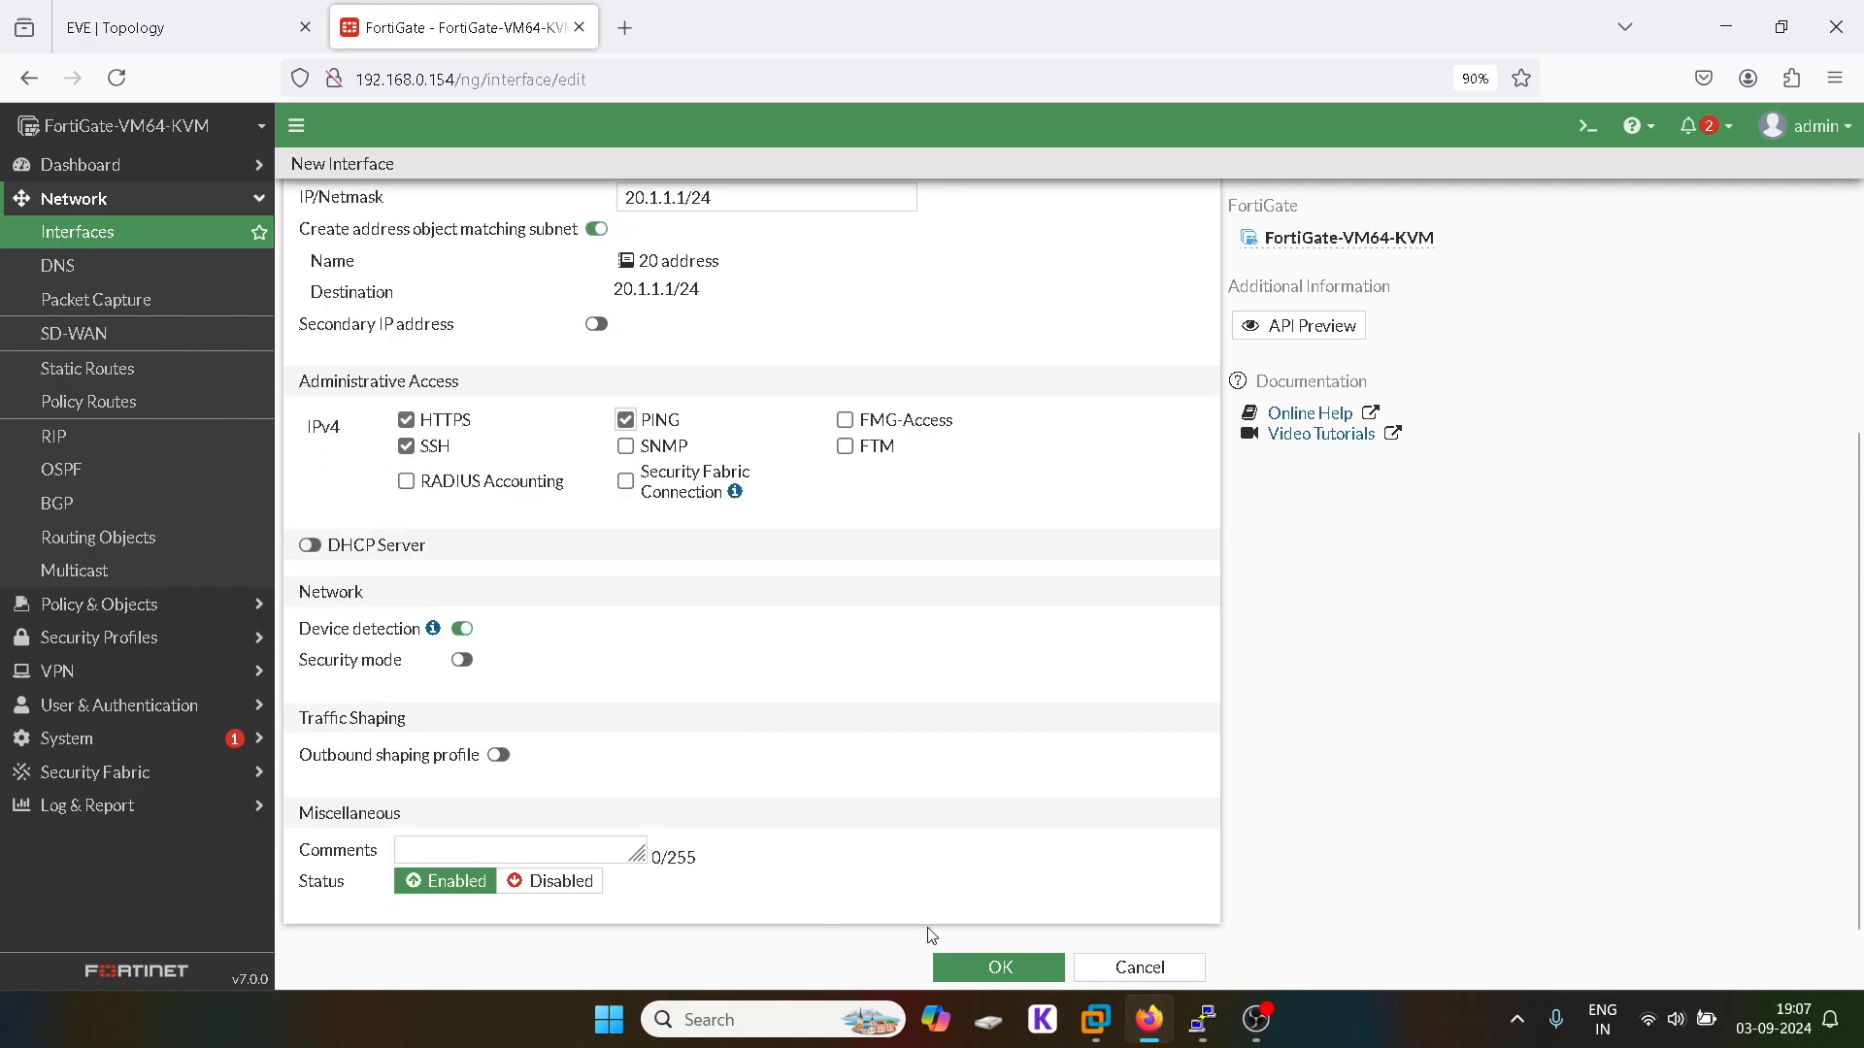
left_click(1003, 969)
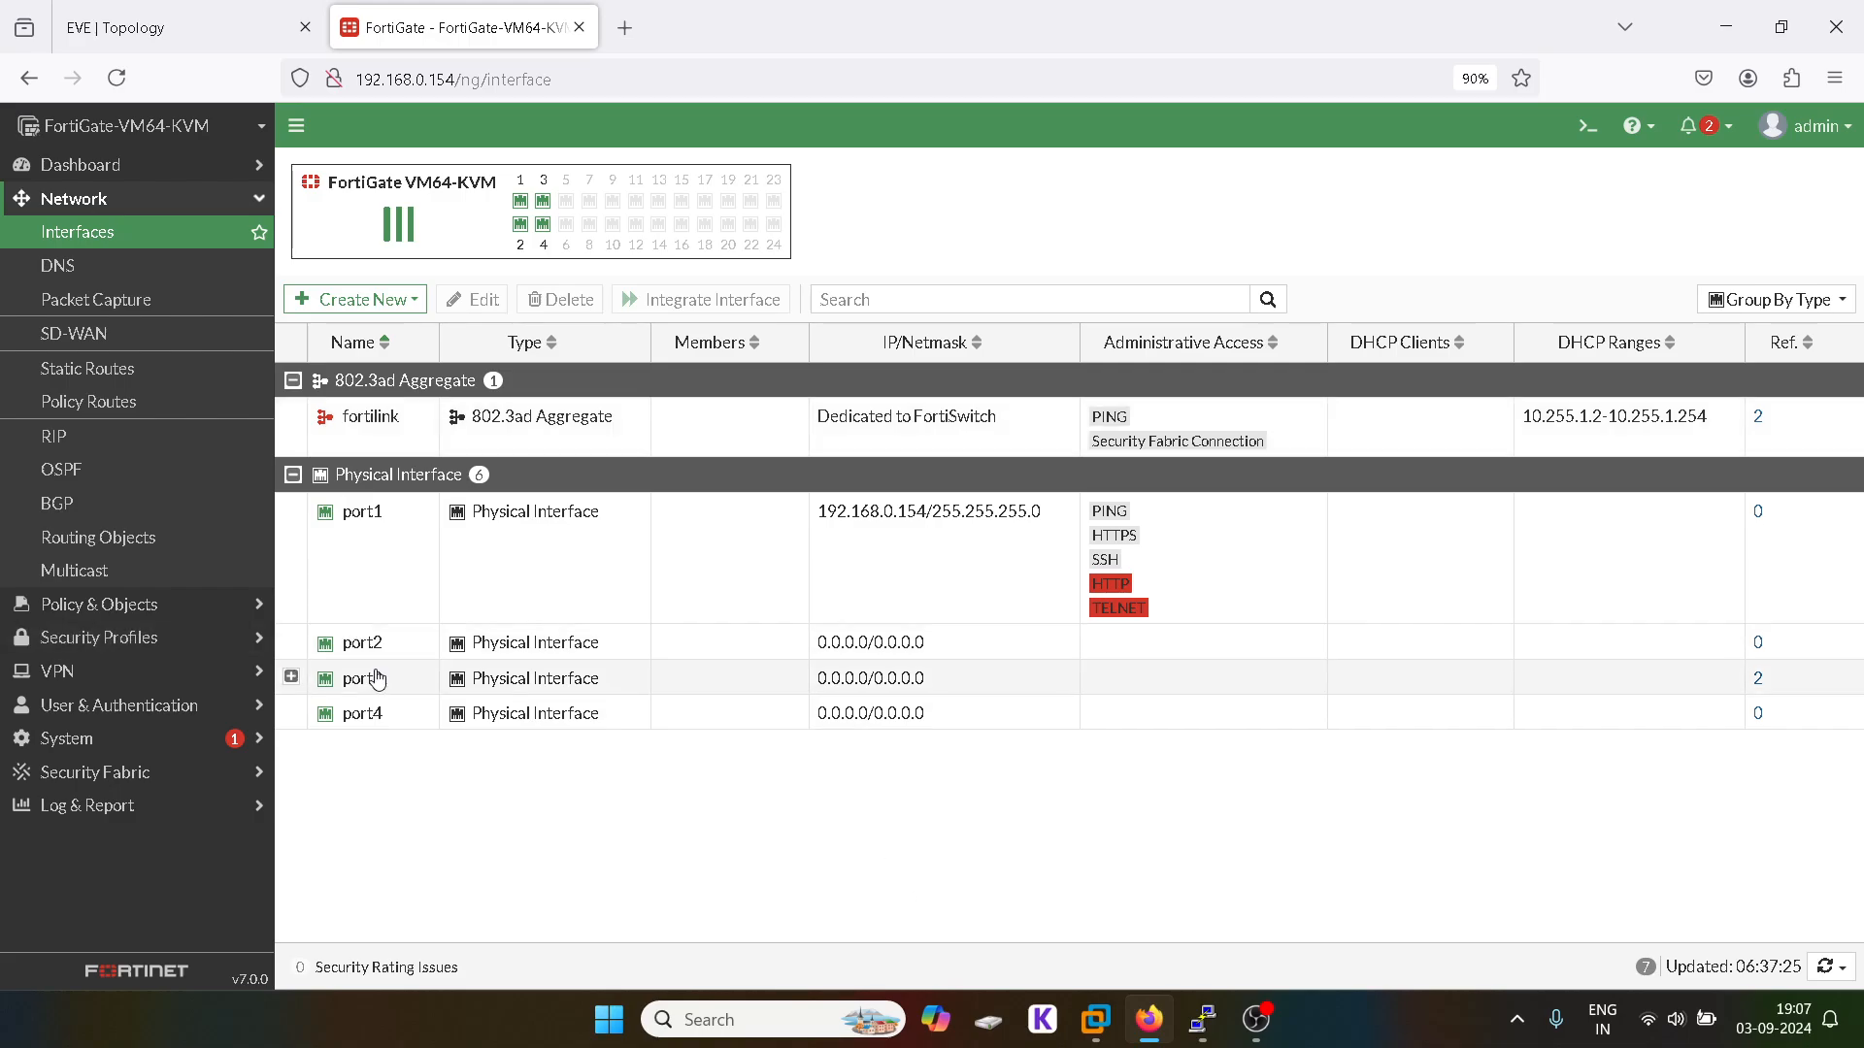
left_click(291, 678)
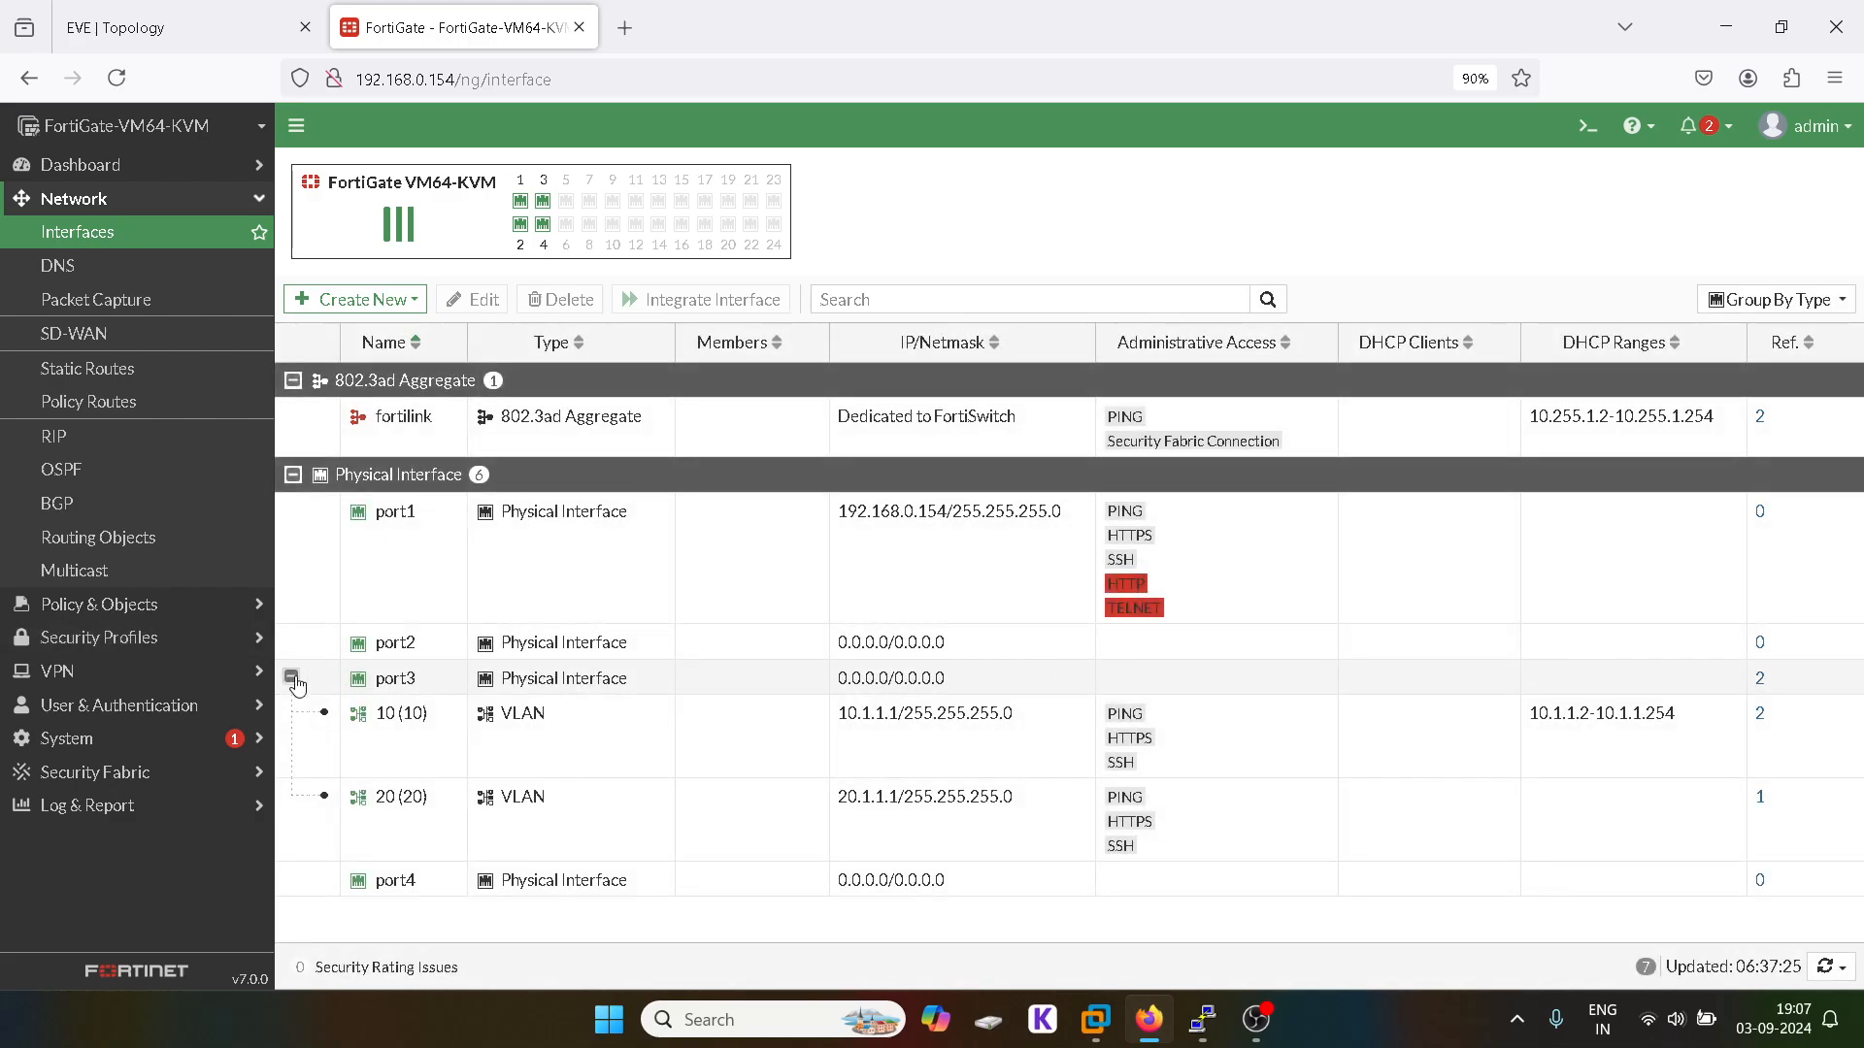
left_click(170, 19)
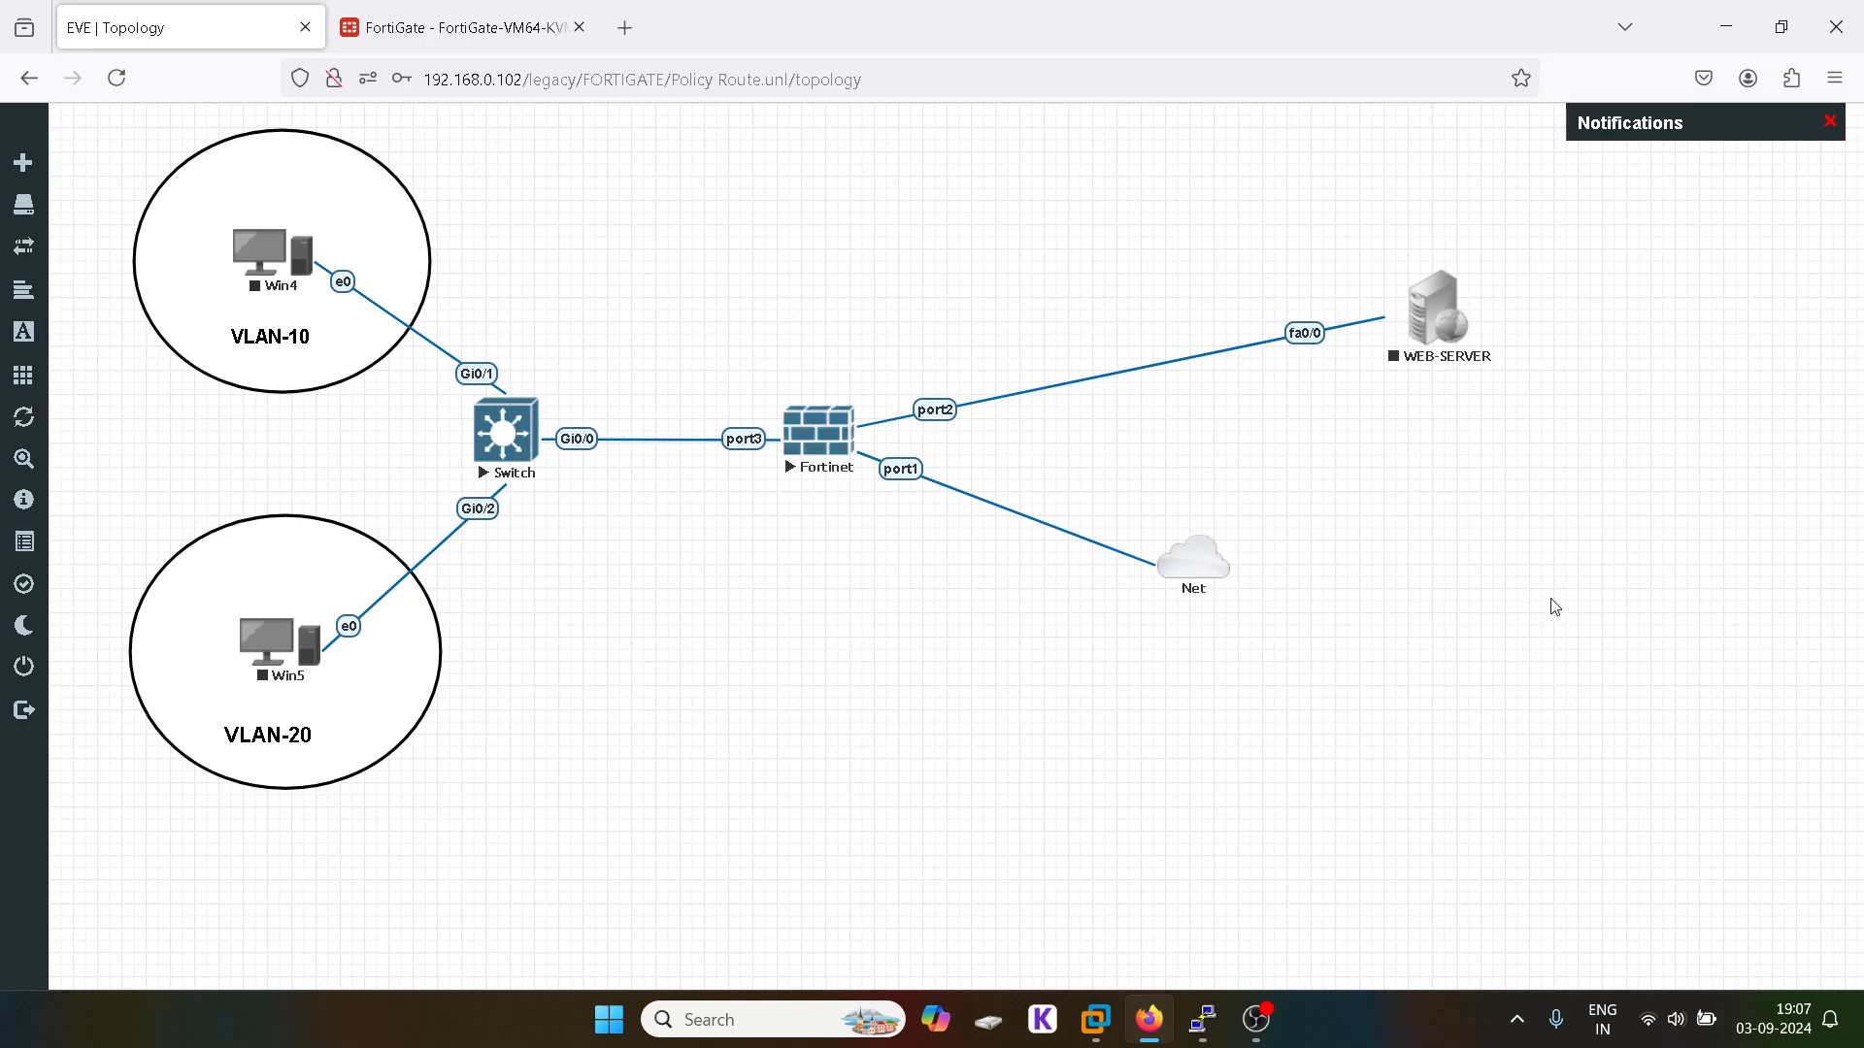
Step: Start the WEB-SERVER node in the EVE-NG topology
left_click(458, 25)
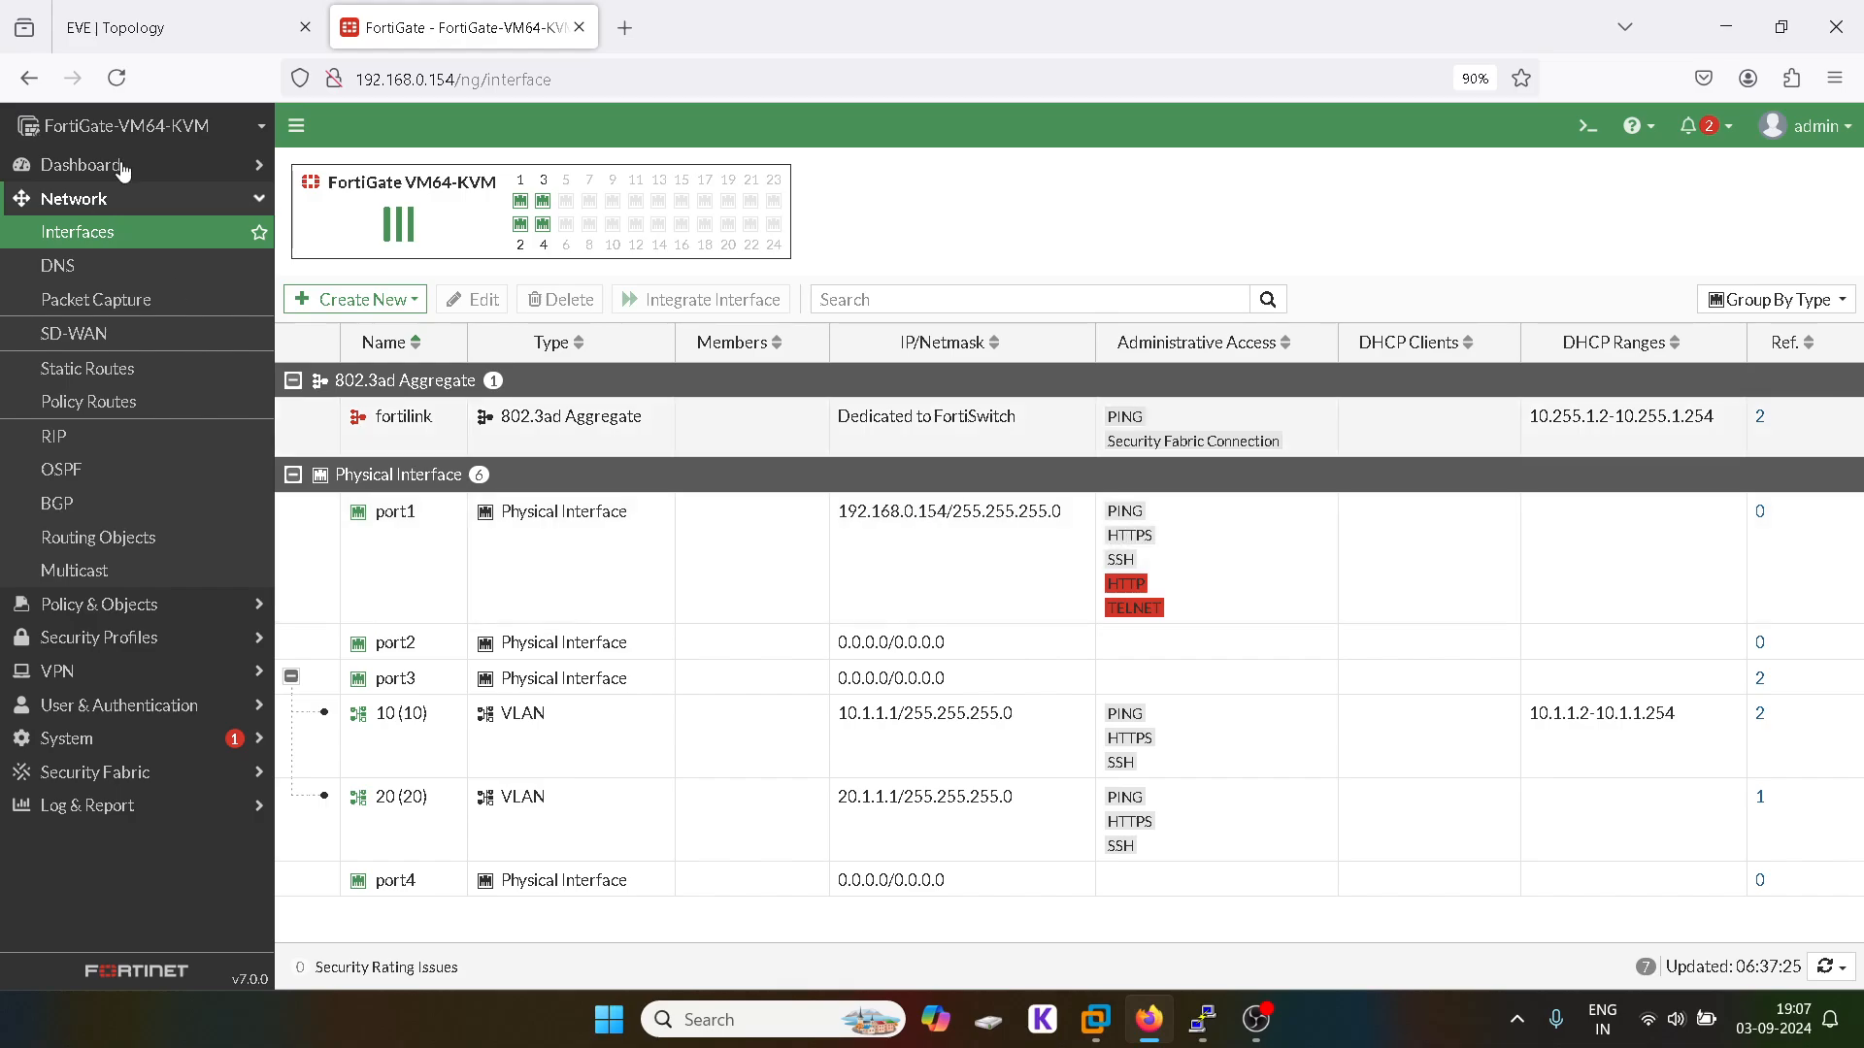
left_click(167, 20)
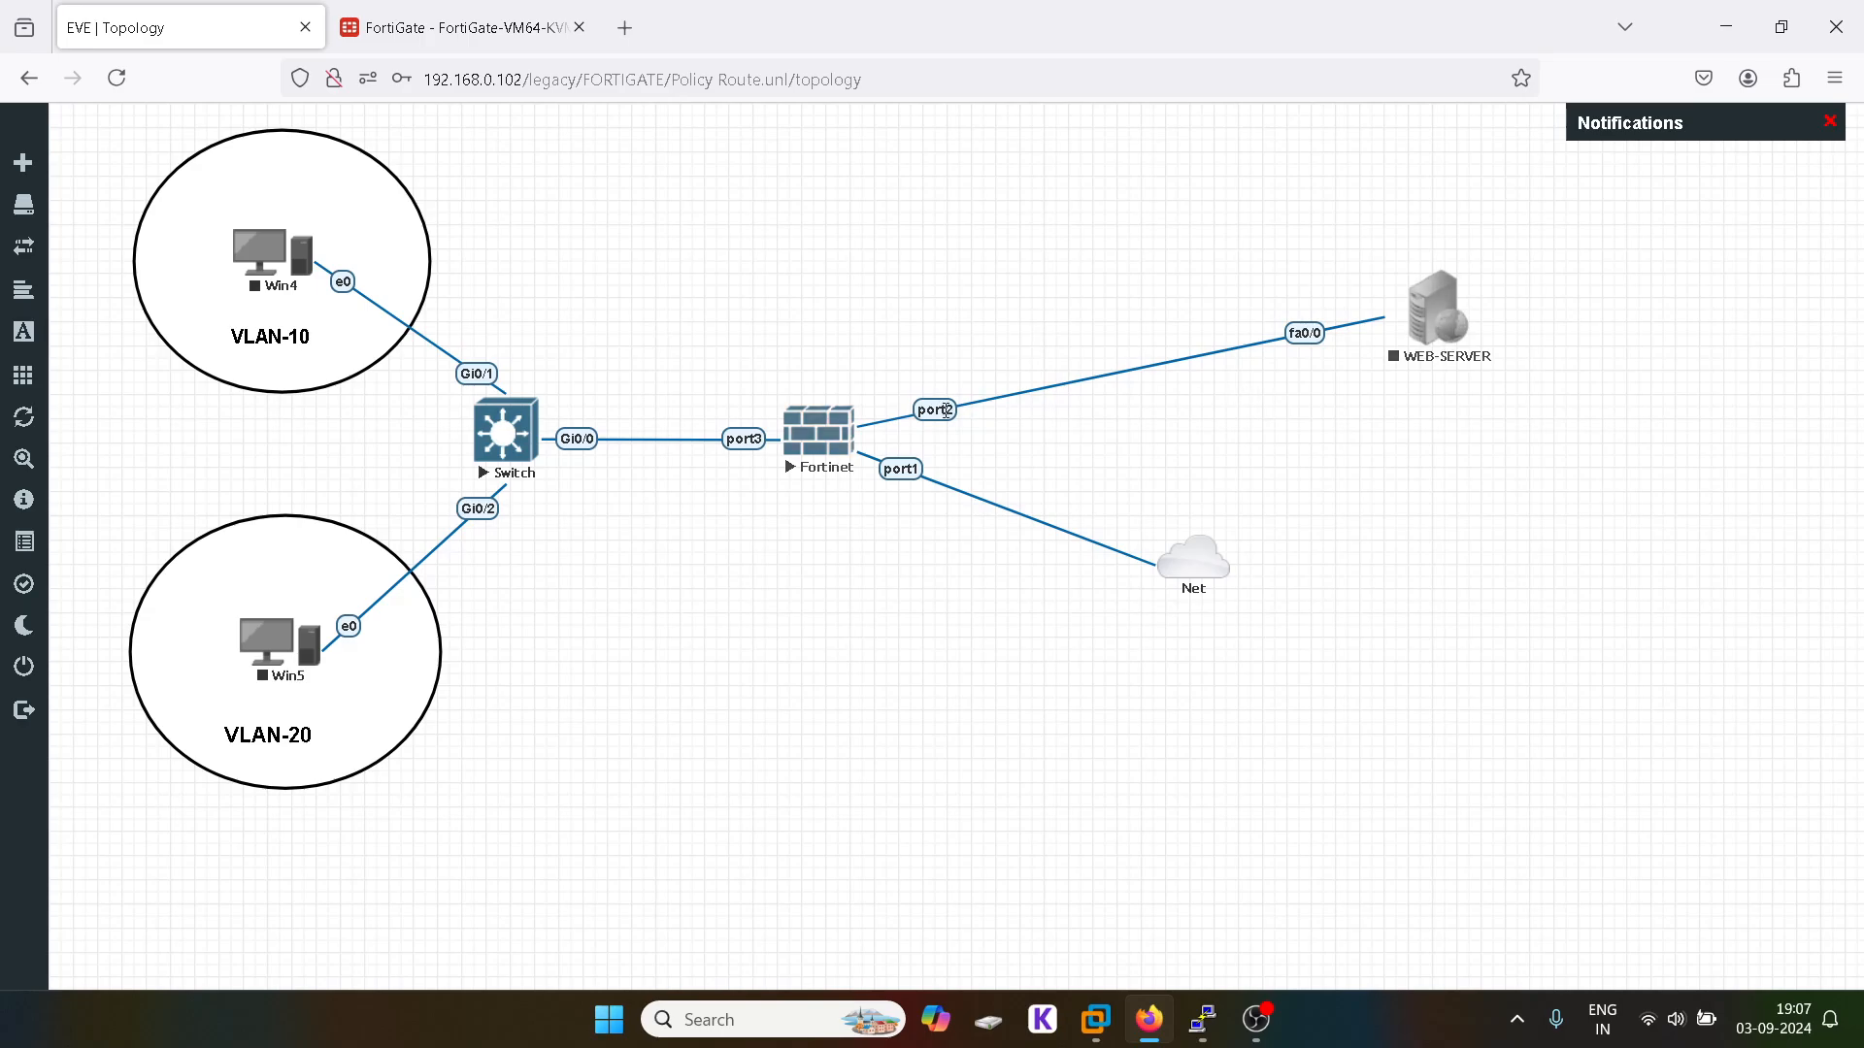
right_click(1431, 308)
left_click(1456, 354)
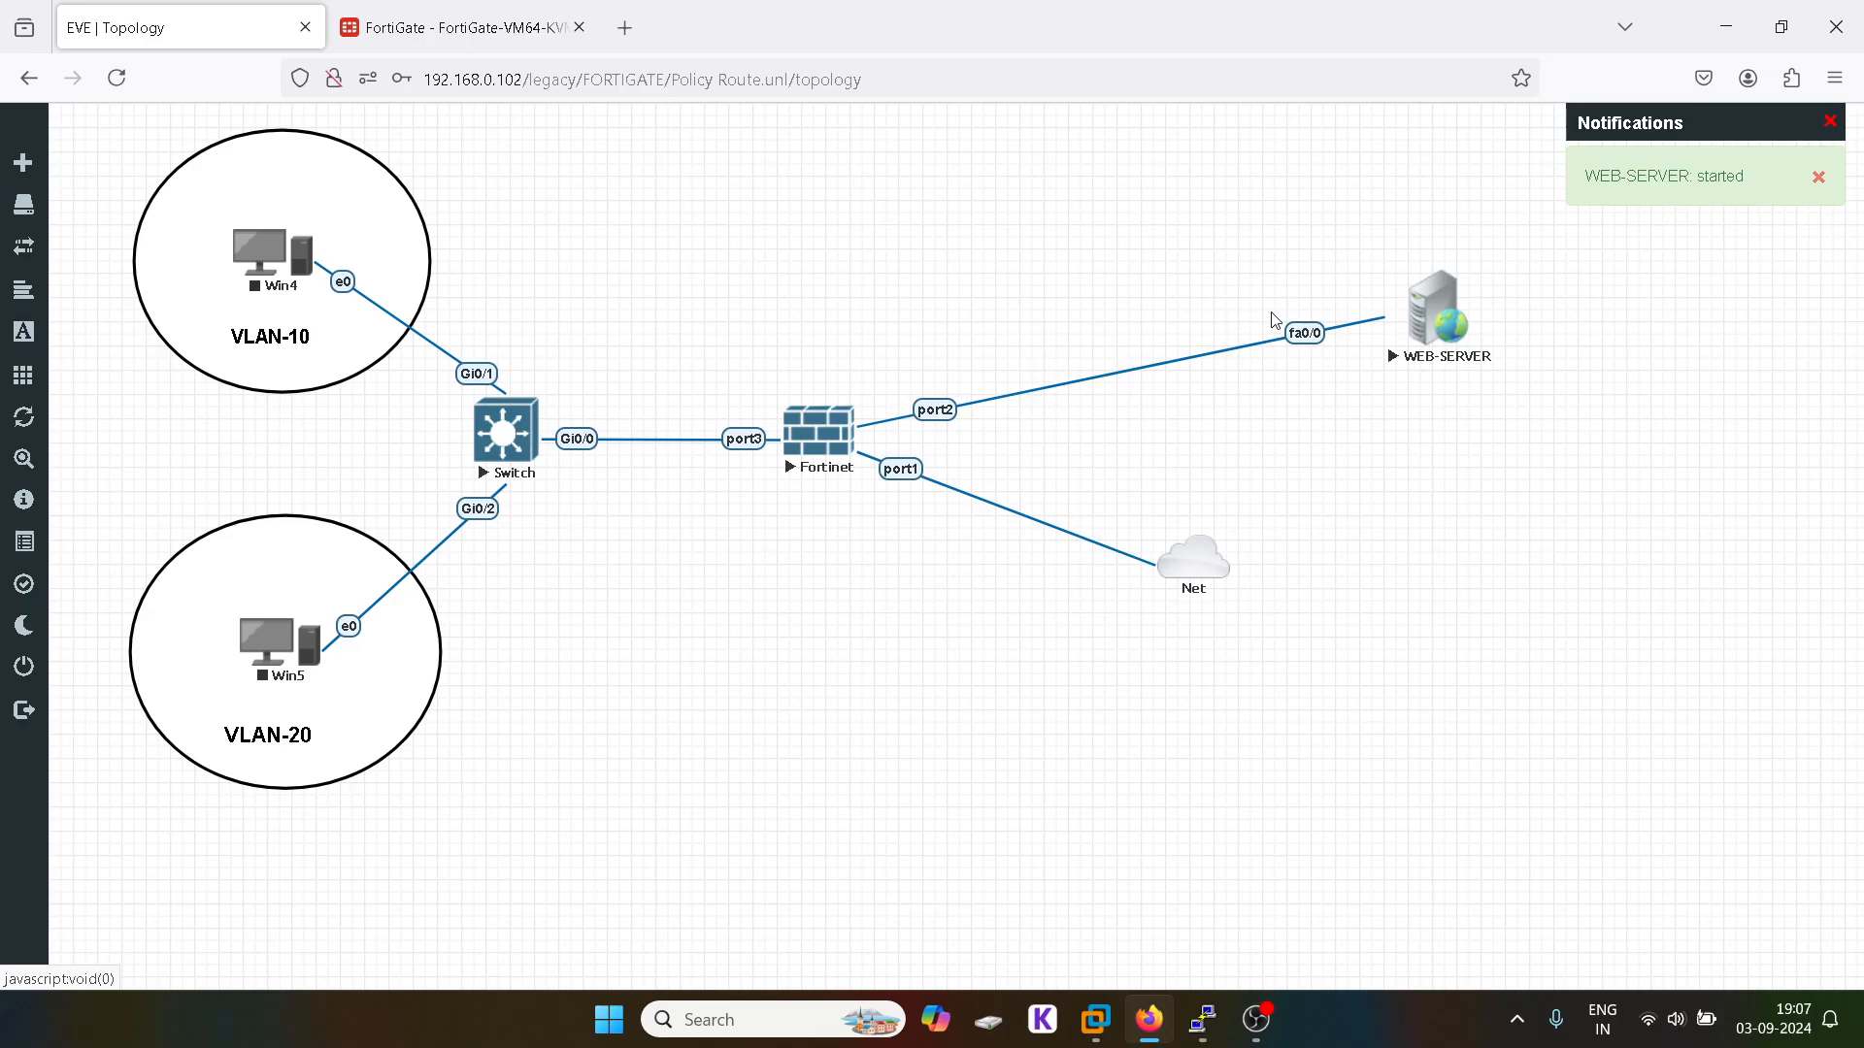
Step: Open the WEB-SERVER telnet console and restore it once booting finishes
left_click(1432, 298)
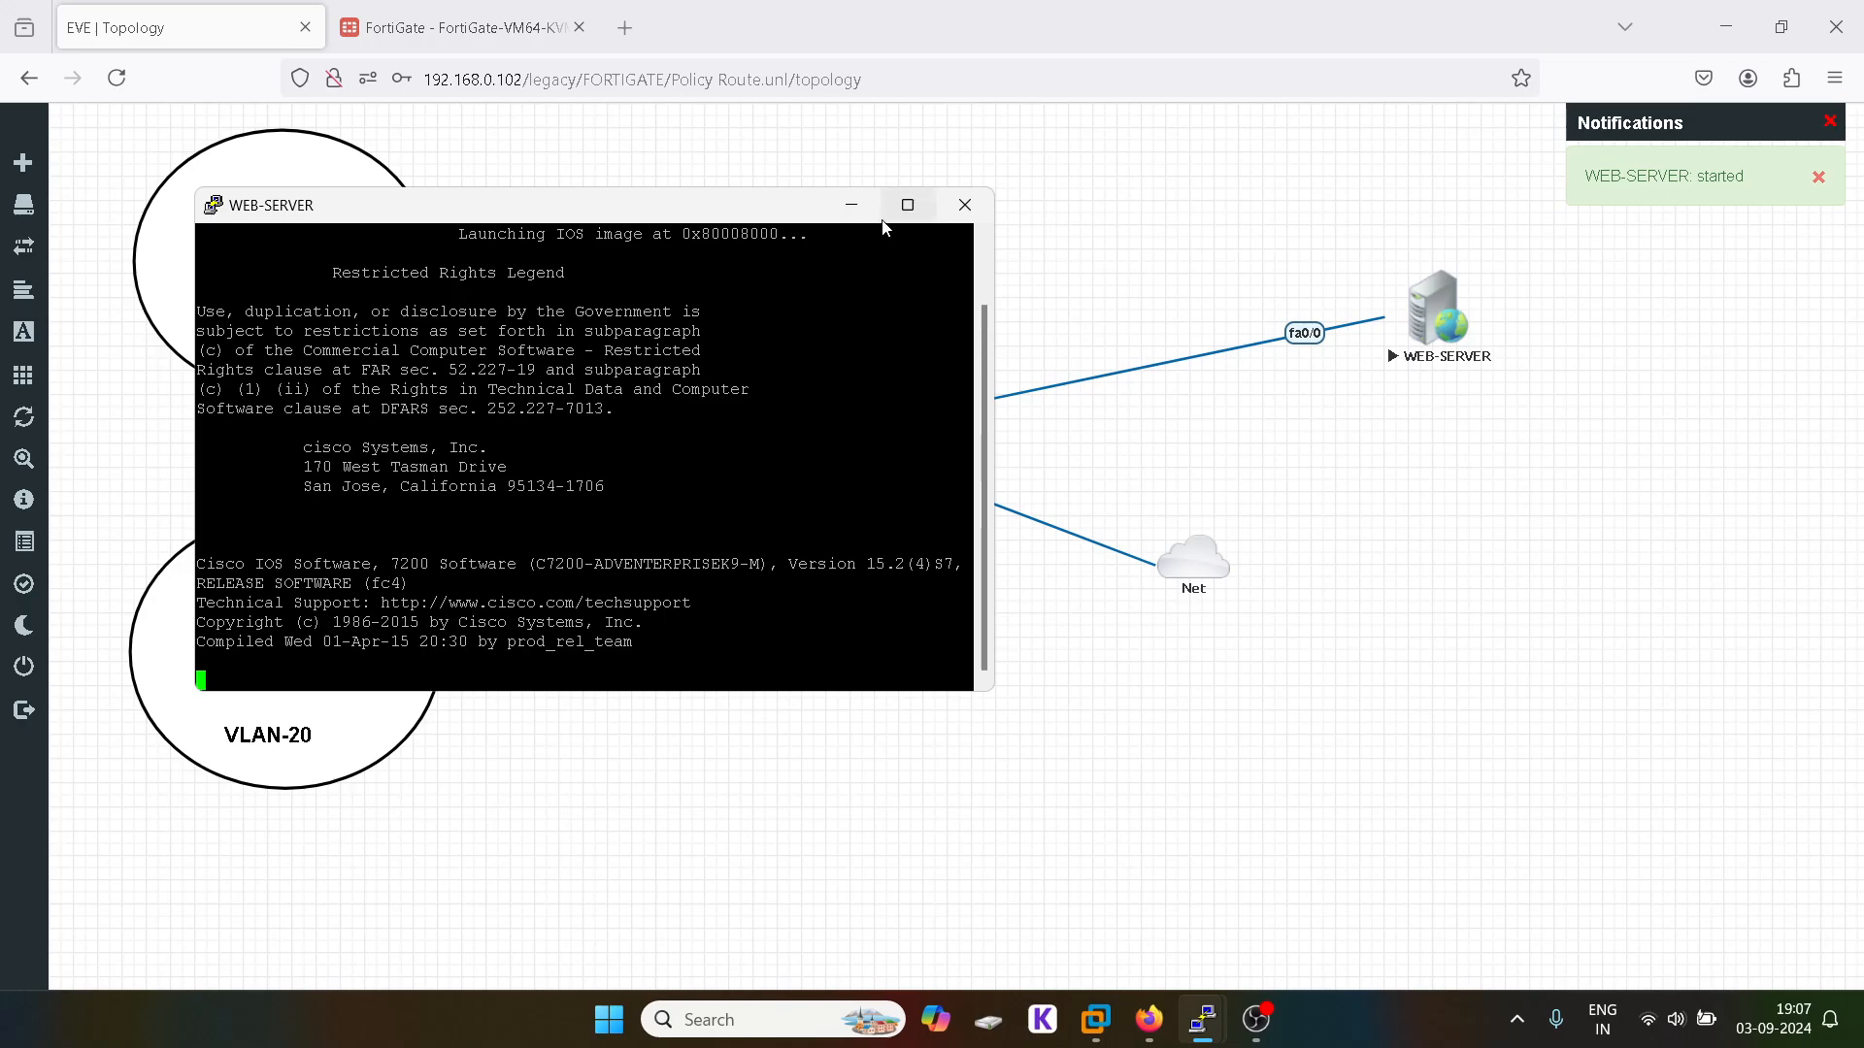
left_click(851, 204)
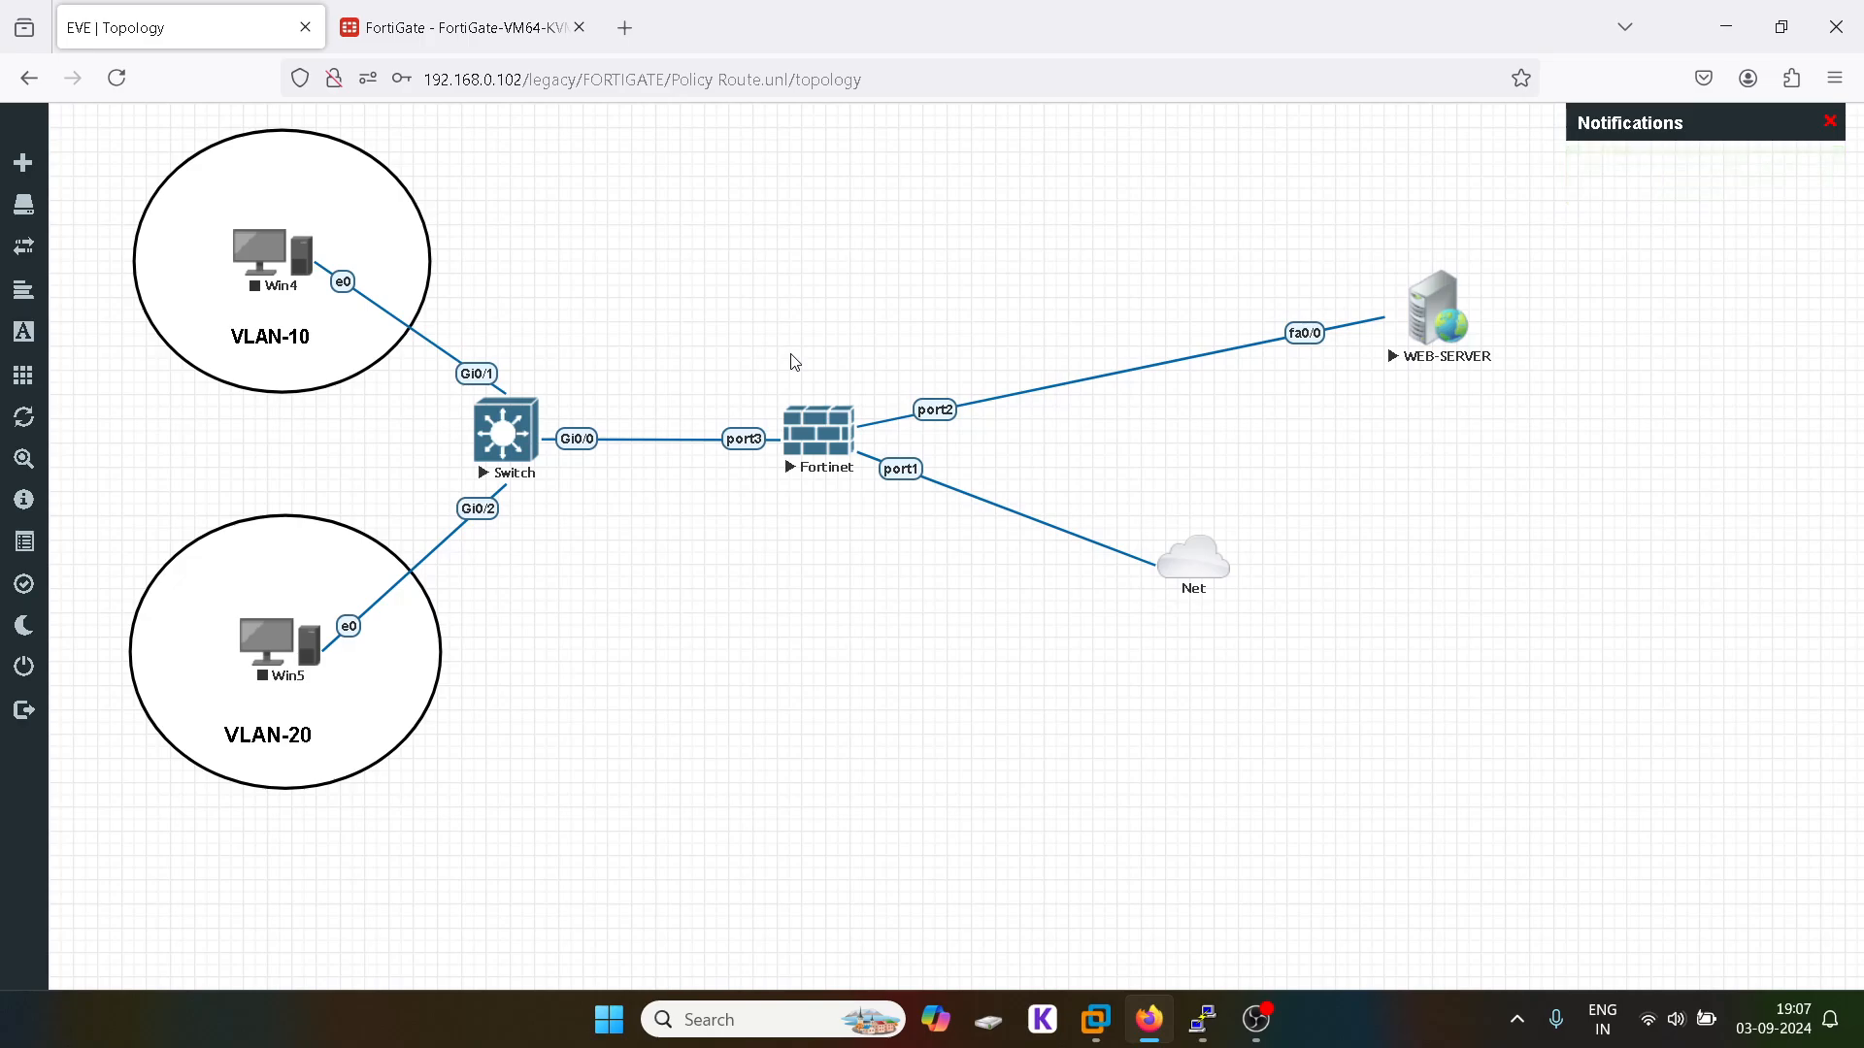
mouse_move(1204, 1034)
left_click(416, 12)
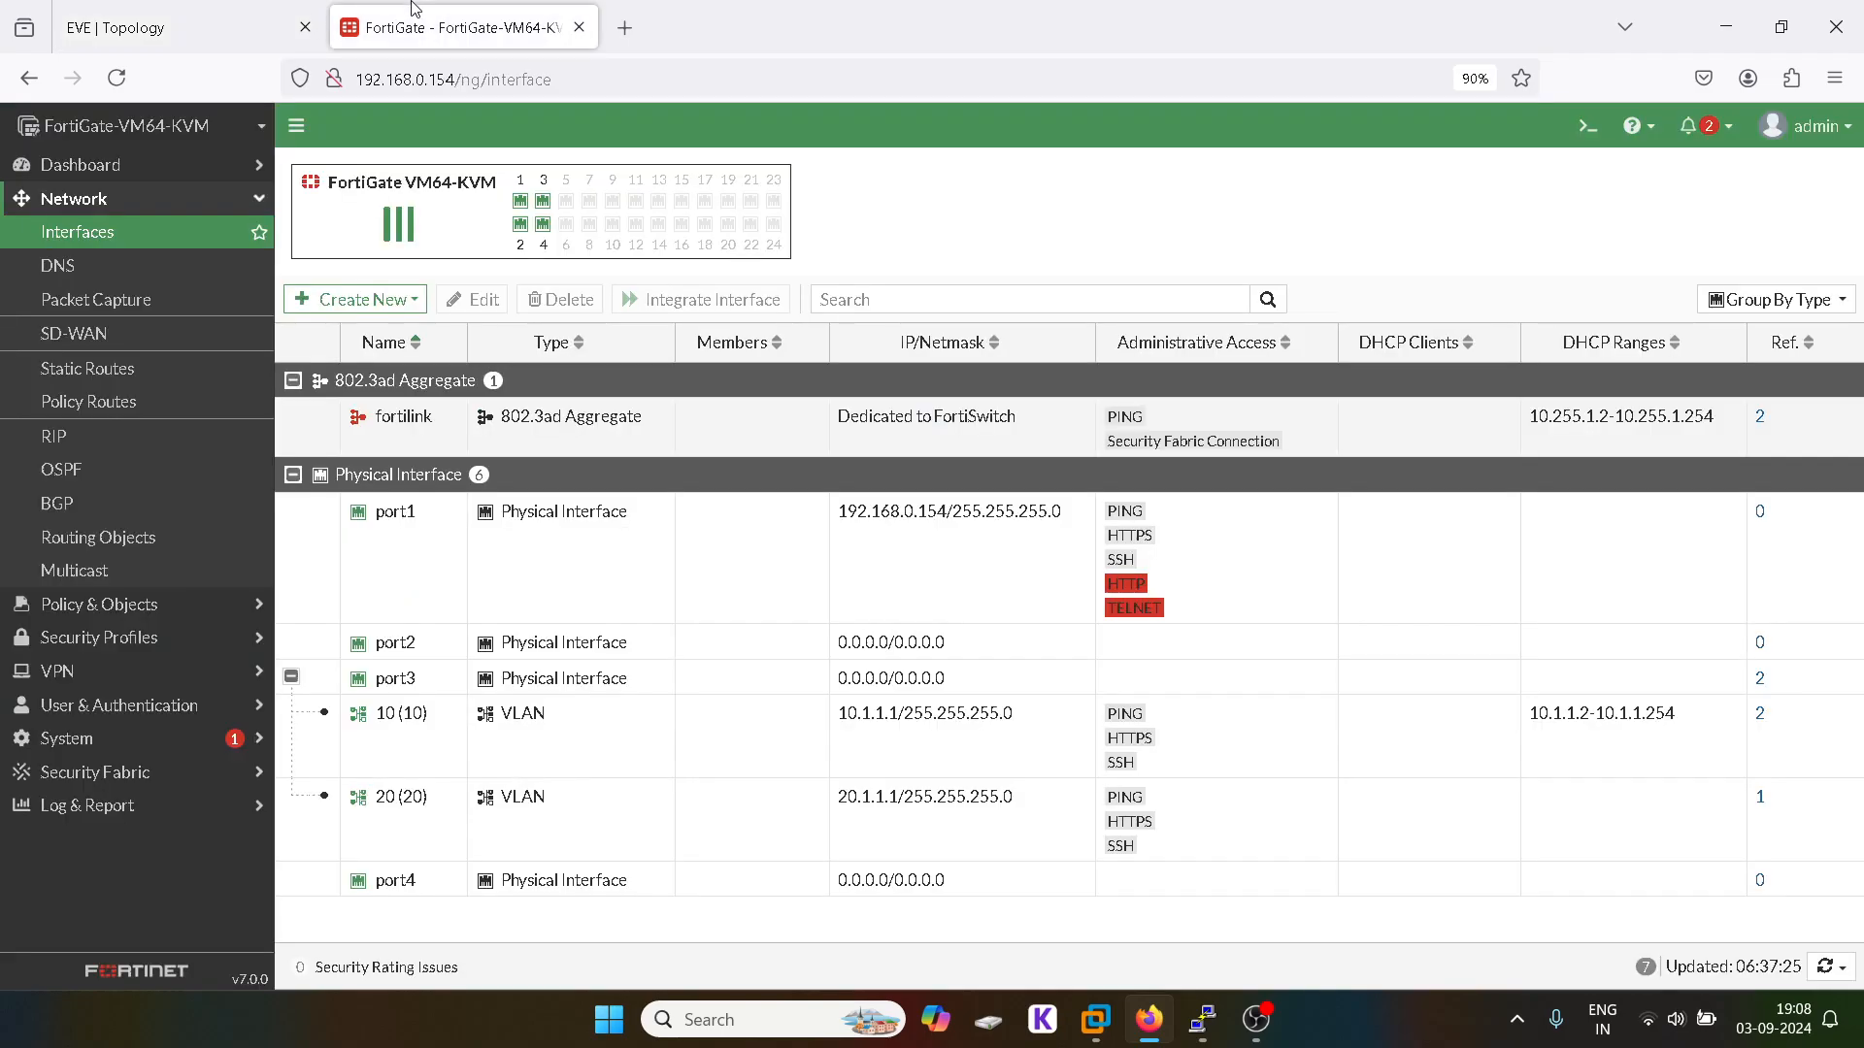
left_click(76, 10)
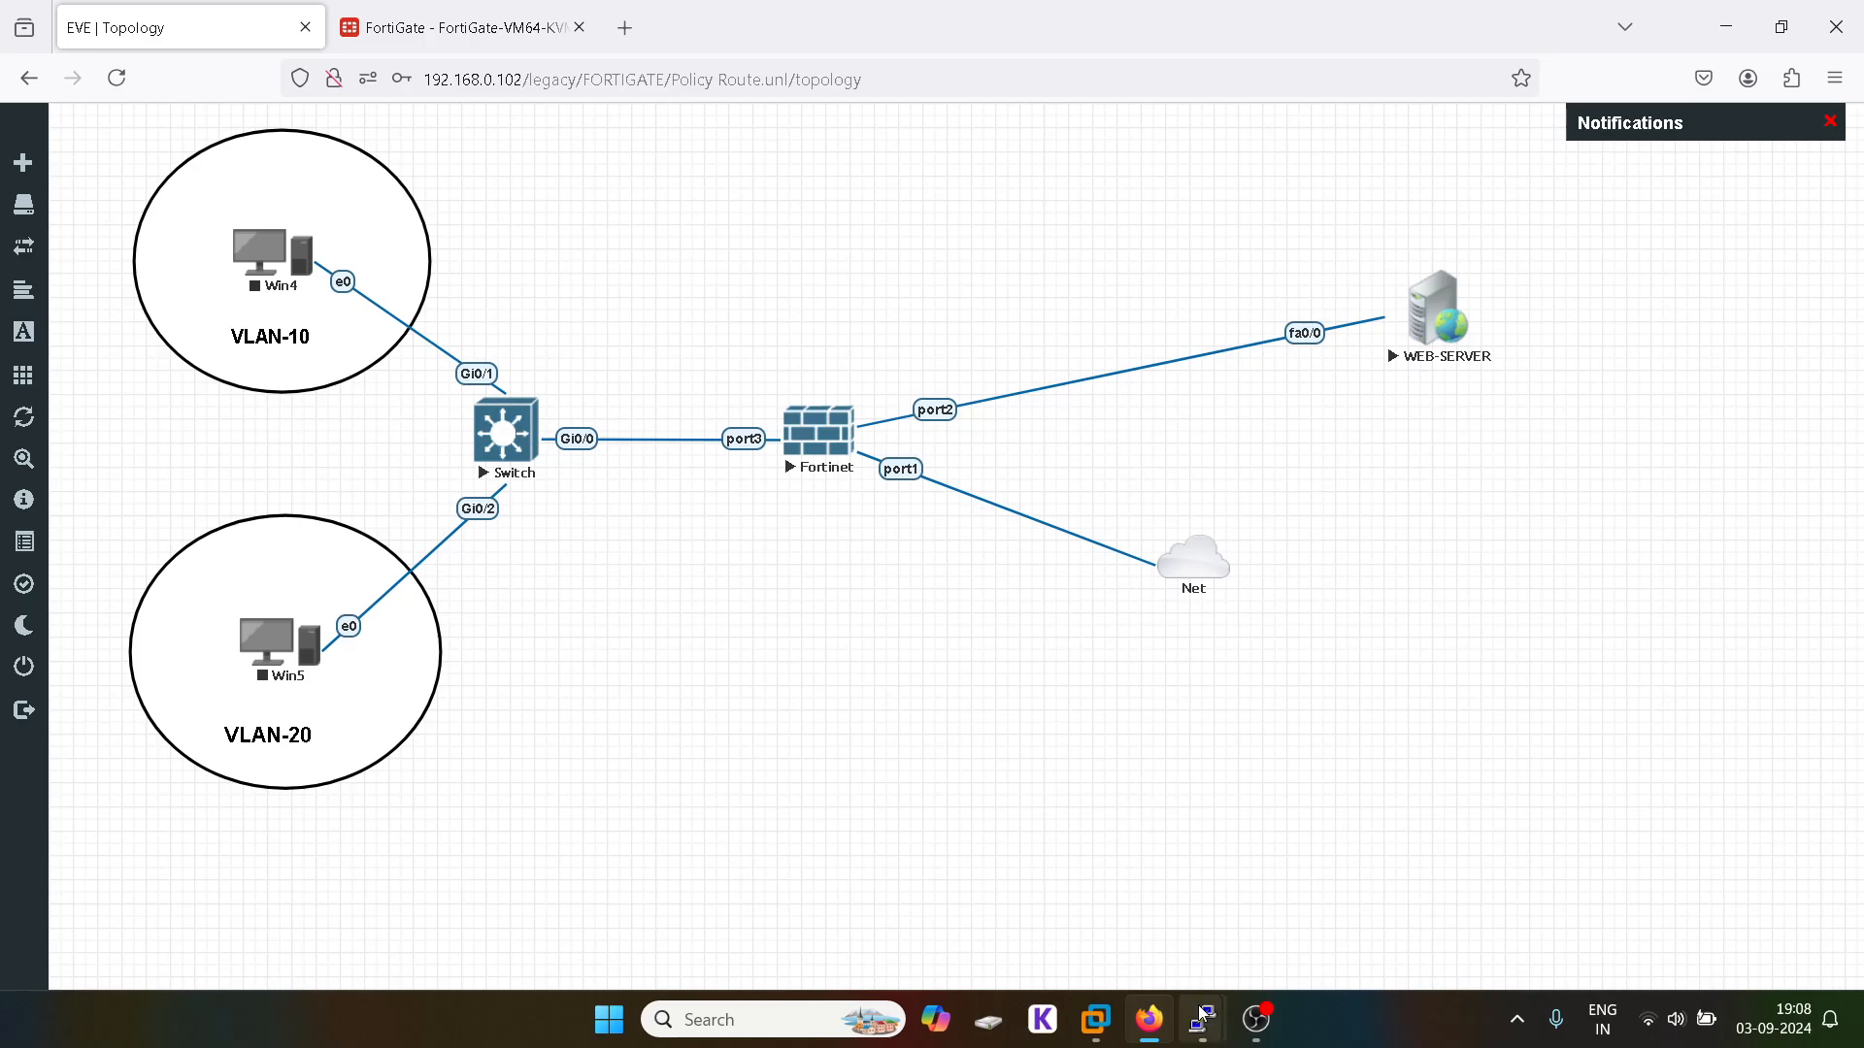
left_click(1406, 911)
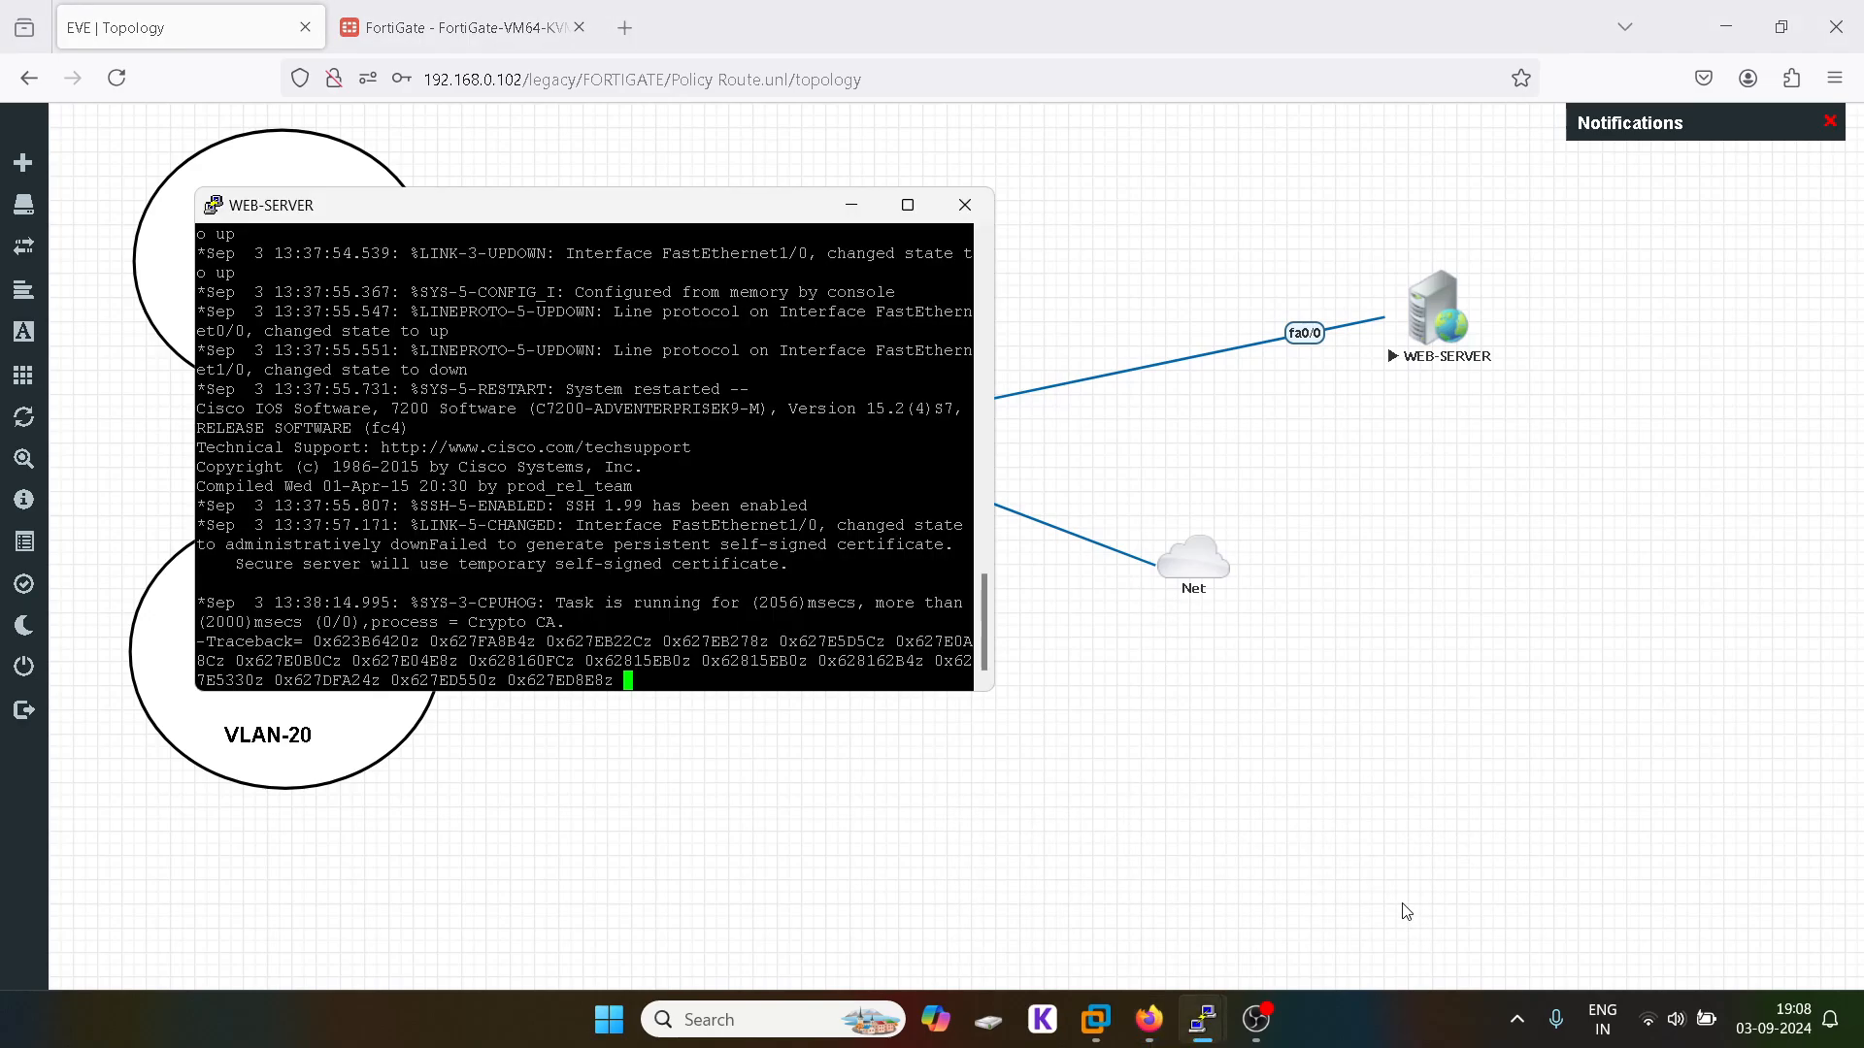
Step: Maximize the console, enter enable mode and run show running-config
left_click(907, 205)
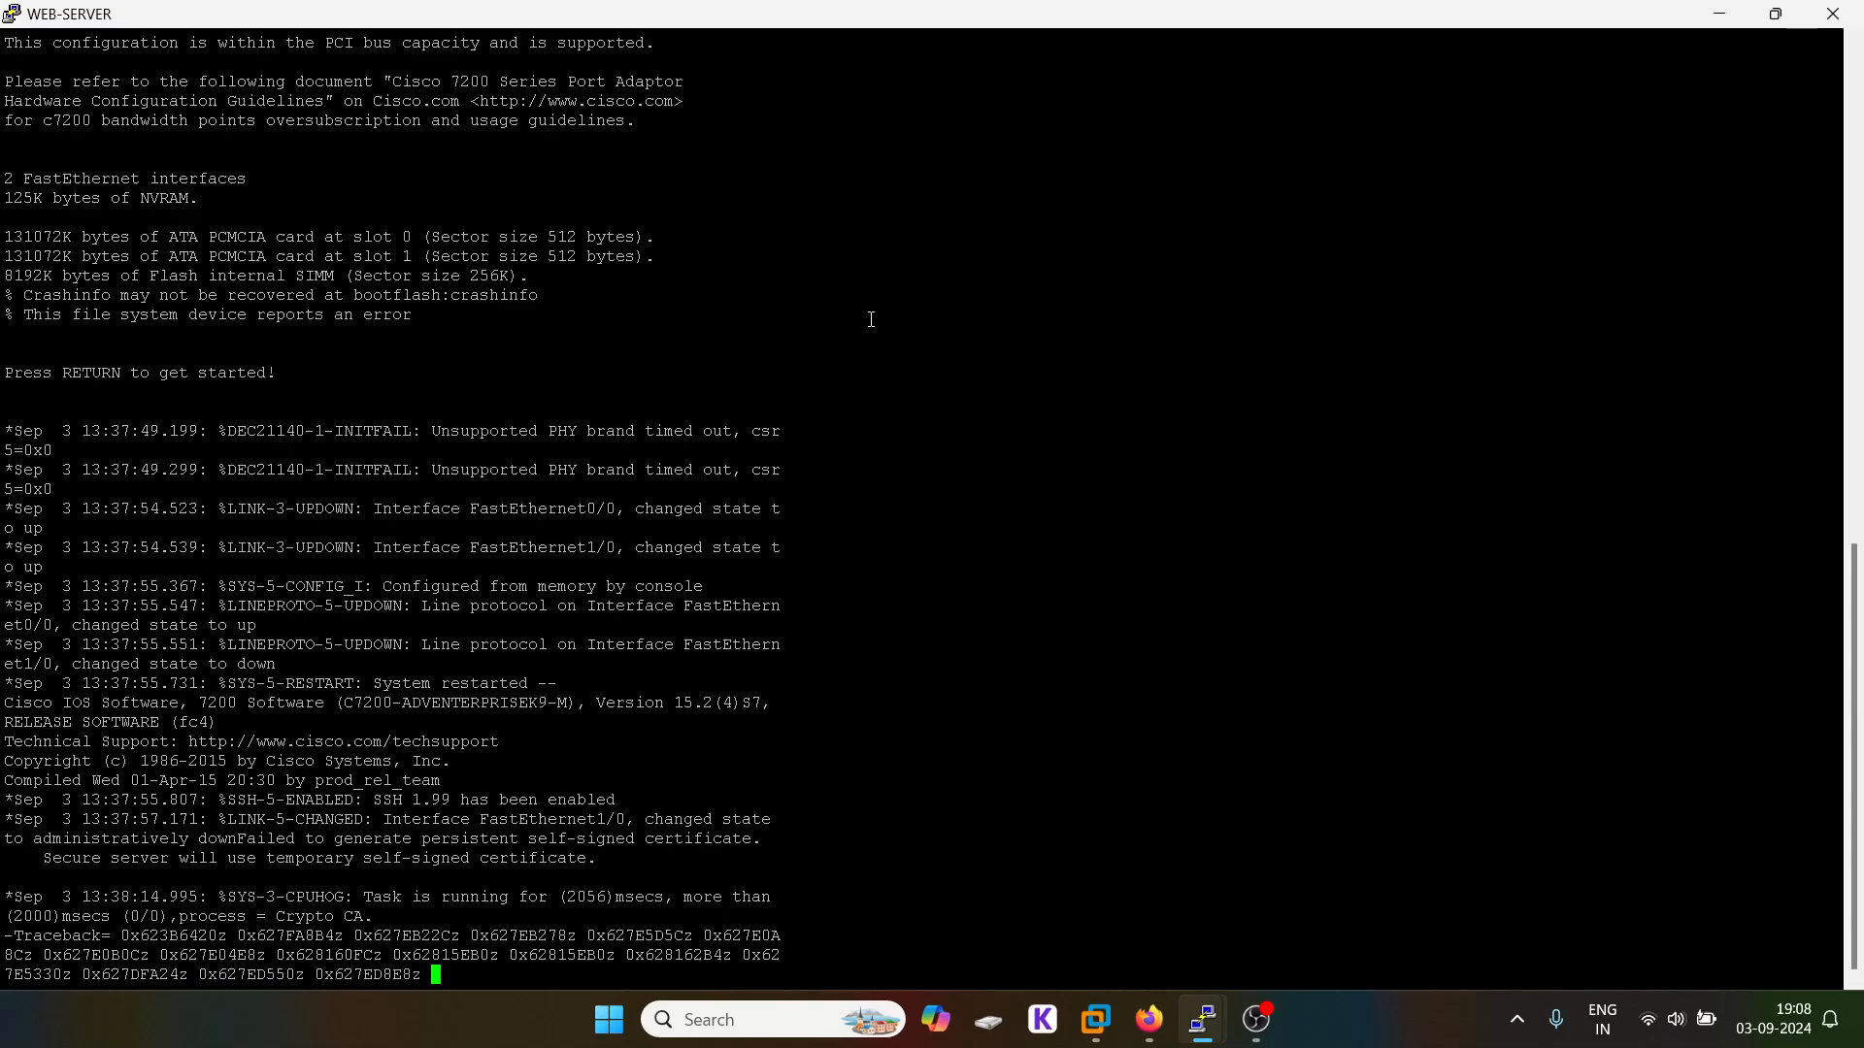
key("Return")
key("Return")
key("Return")
key("Return")
key("Return")
key("Return")
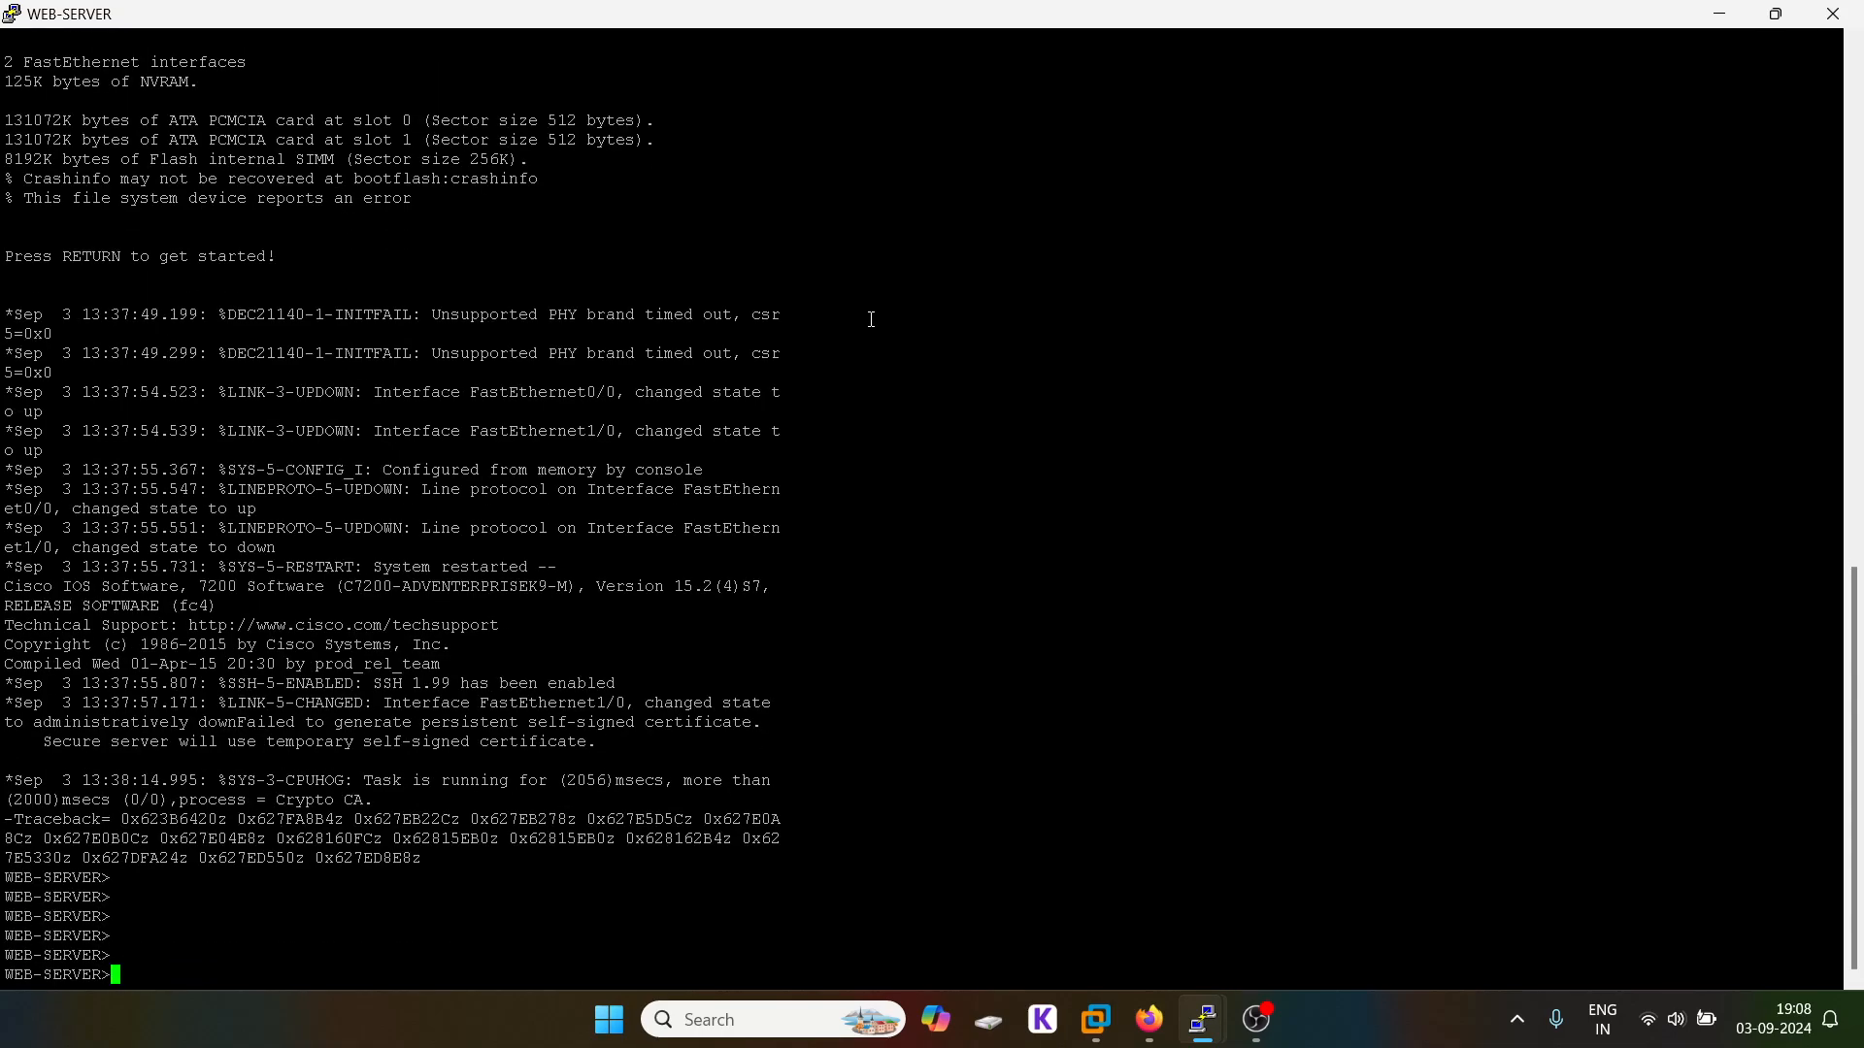
type("en")
key("Tab")
key("Return")
key("Return")
type("s")
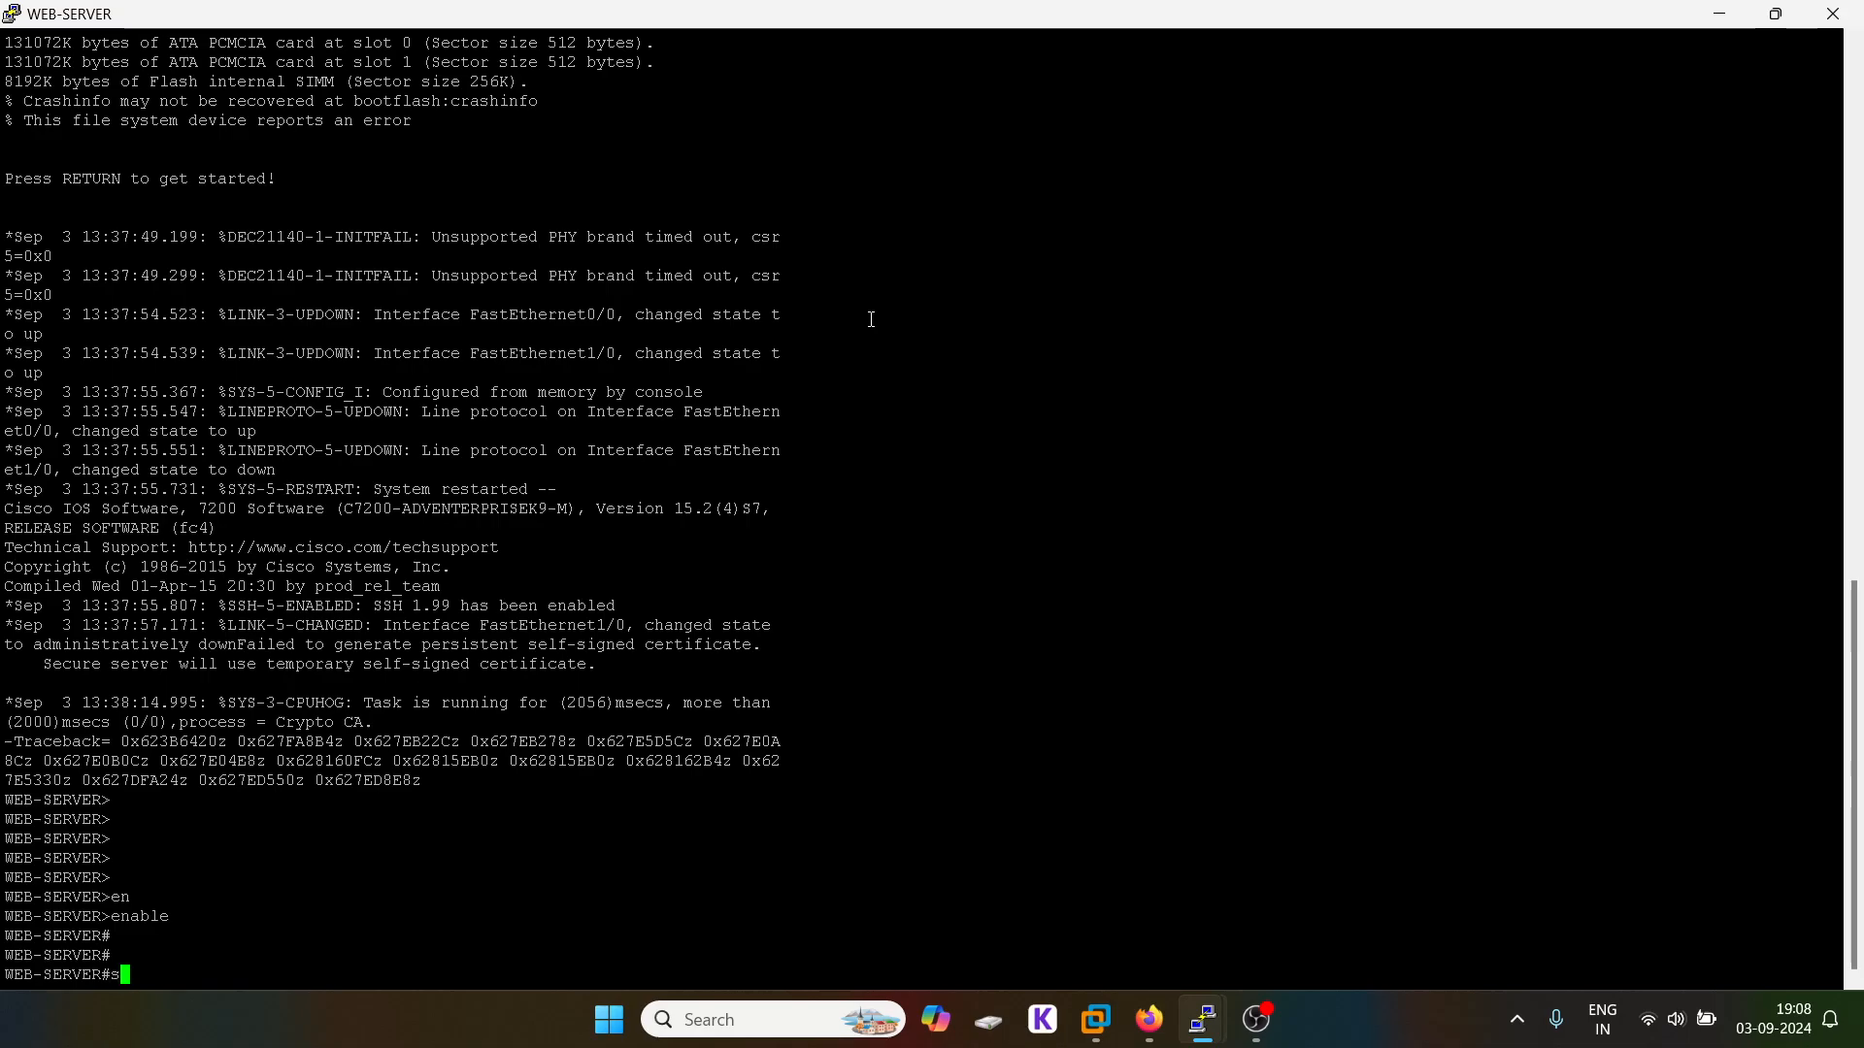
type("h run")
key("Tab")
key("Return")
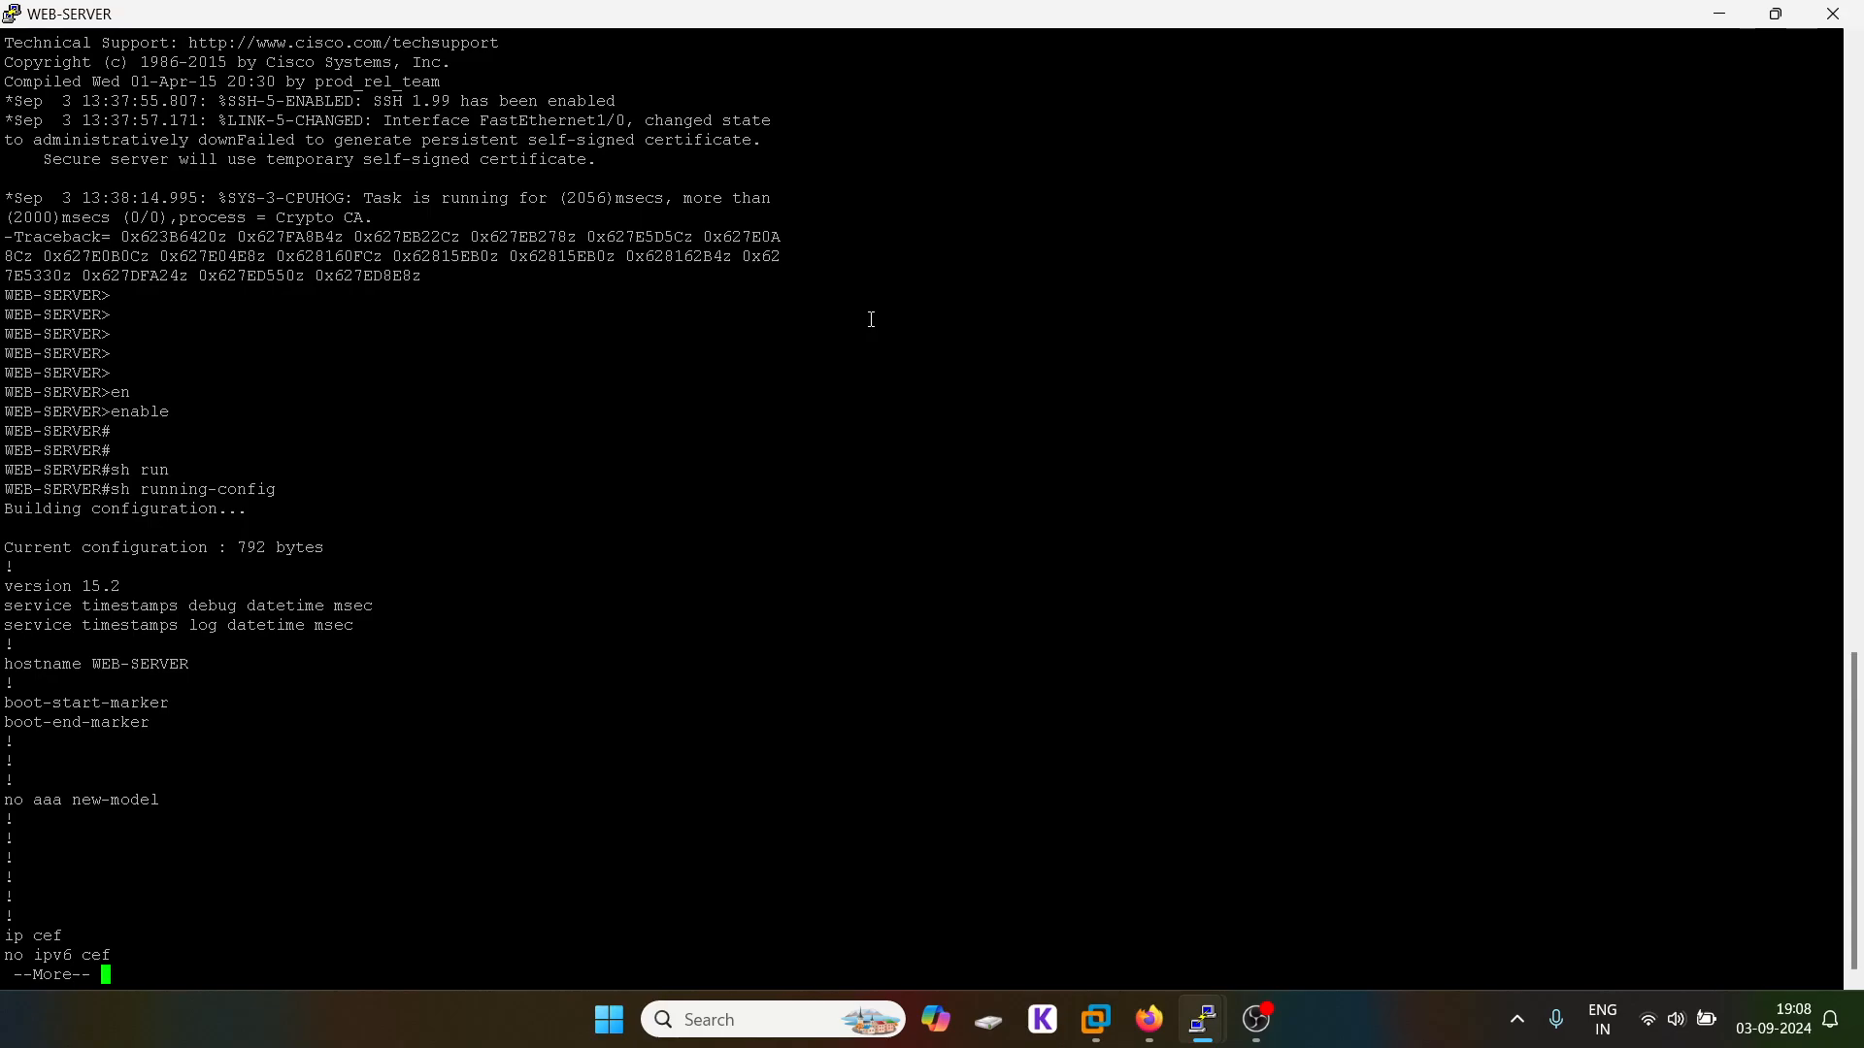
Step: Page through the config confirming Fa0/0 30.1.1.2/24 and default route via 30.1.1.1
key("space")
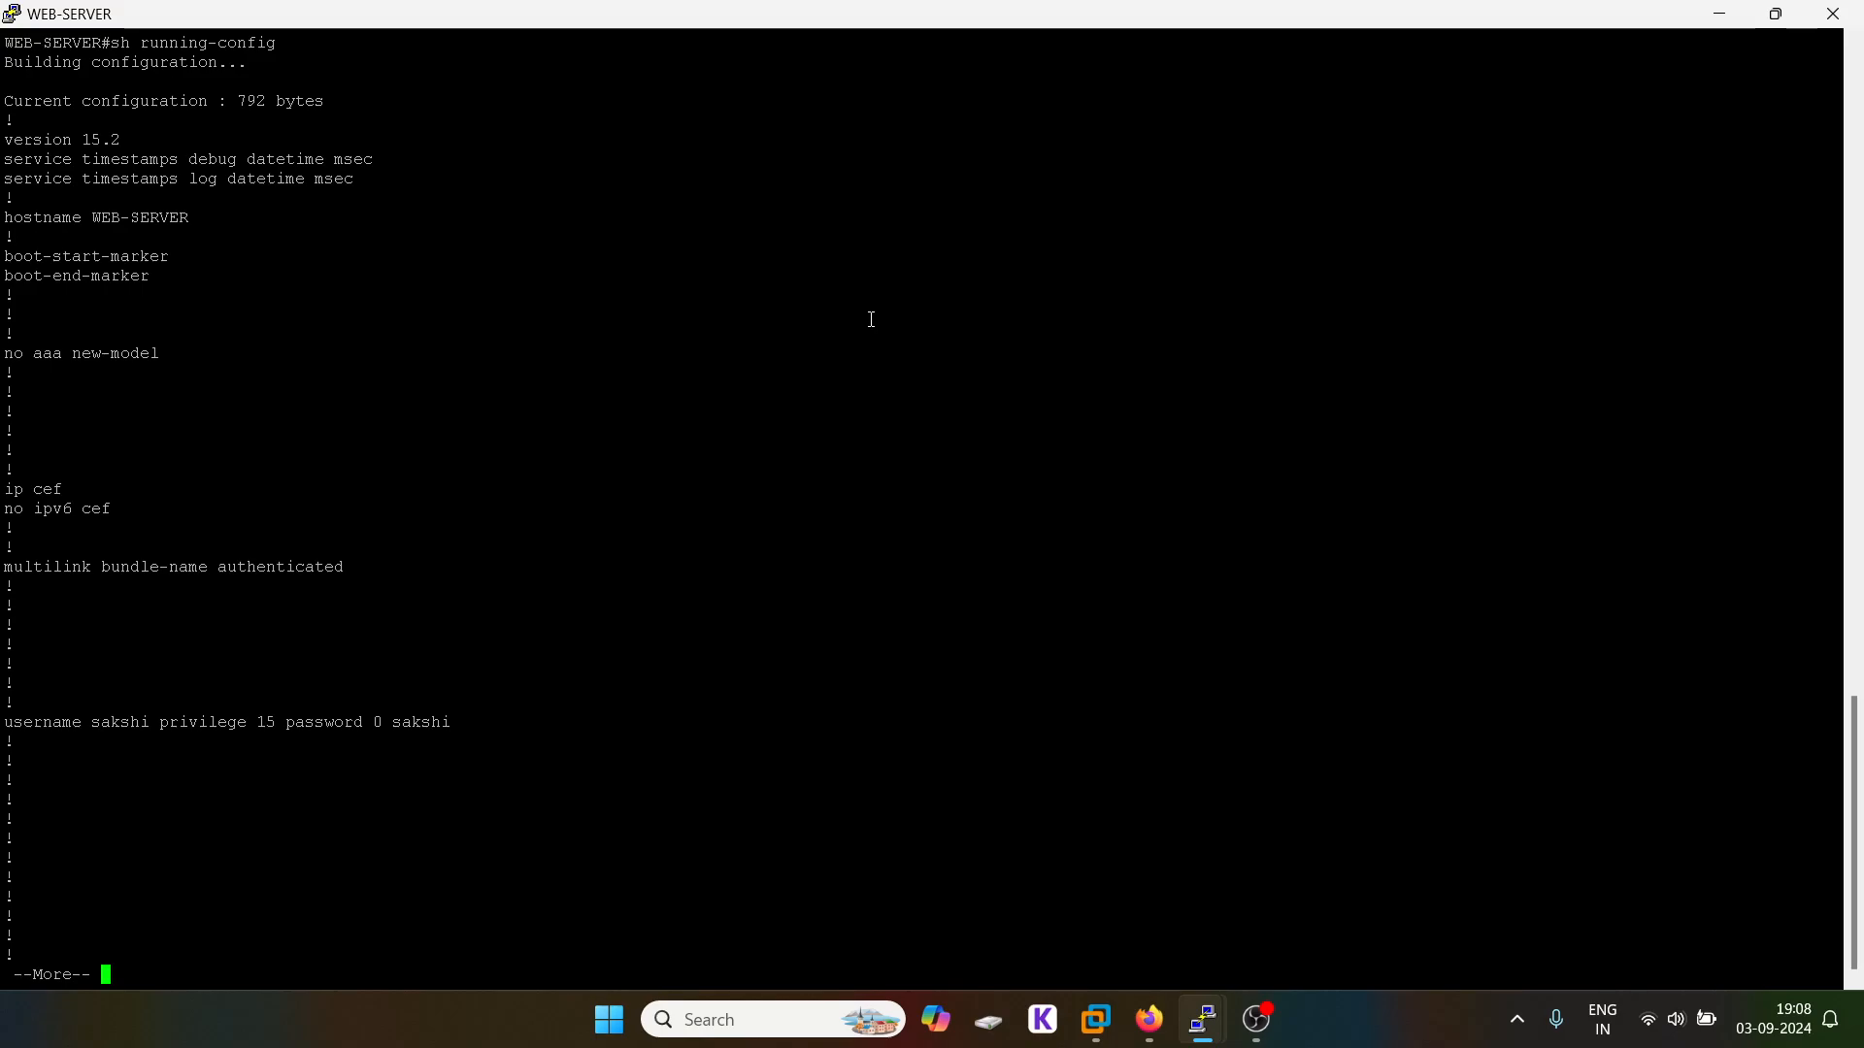
key("space")
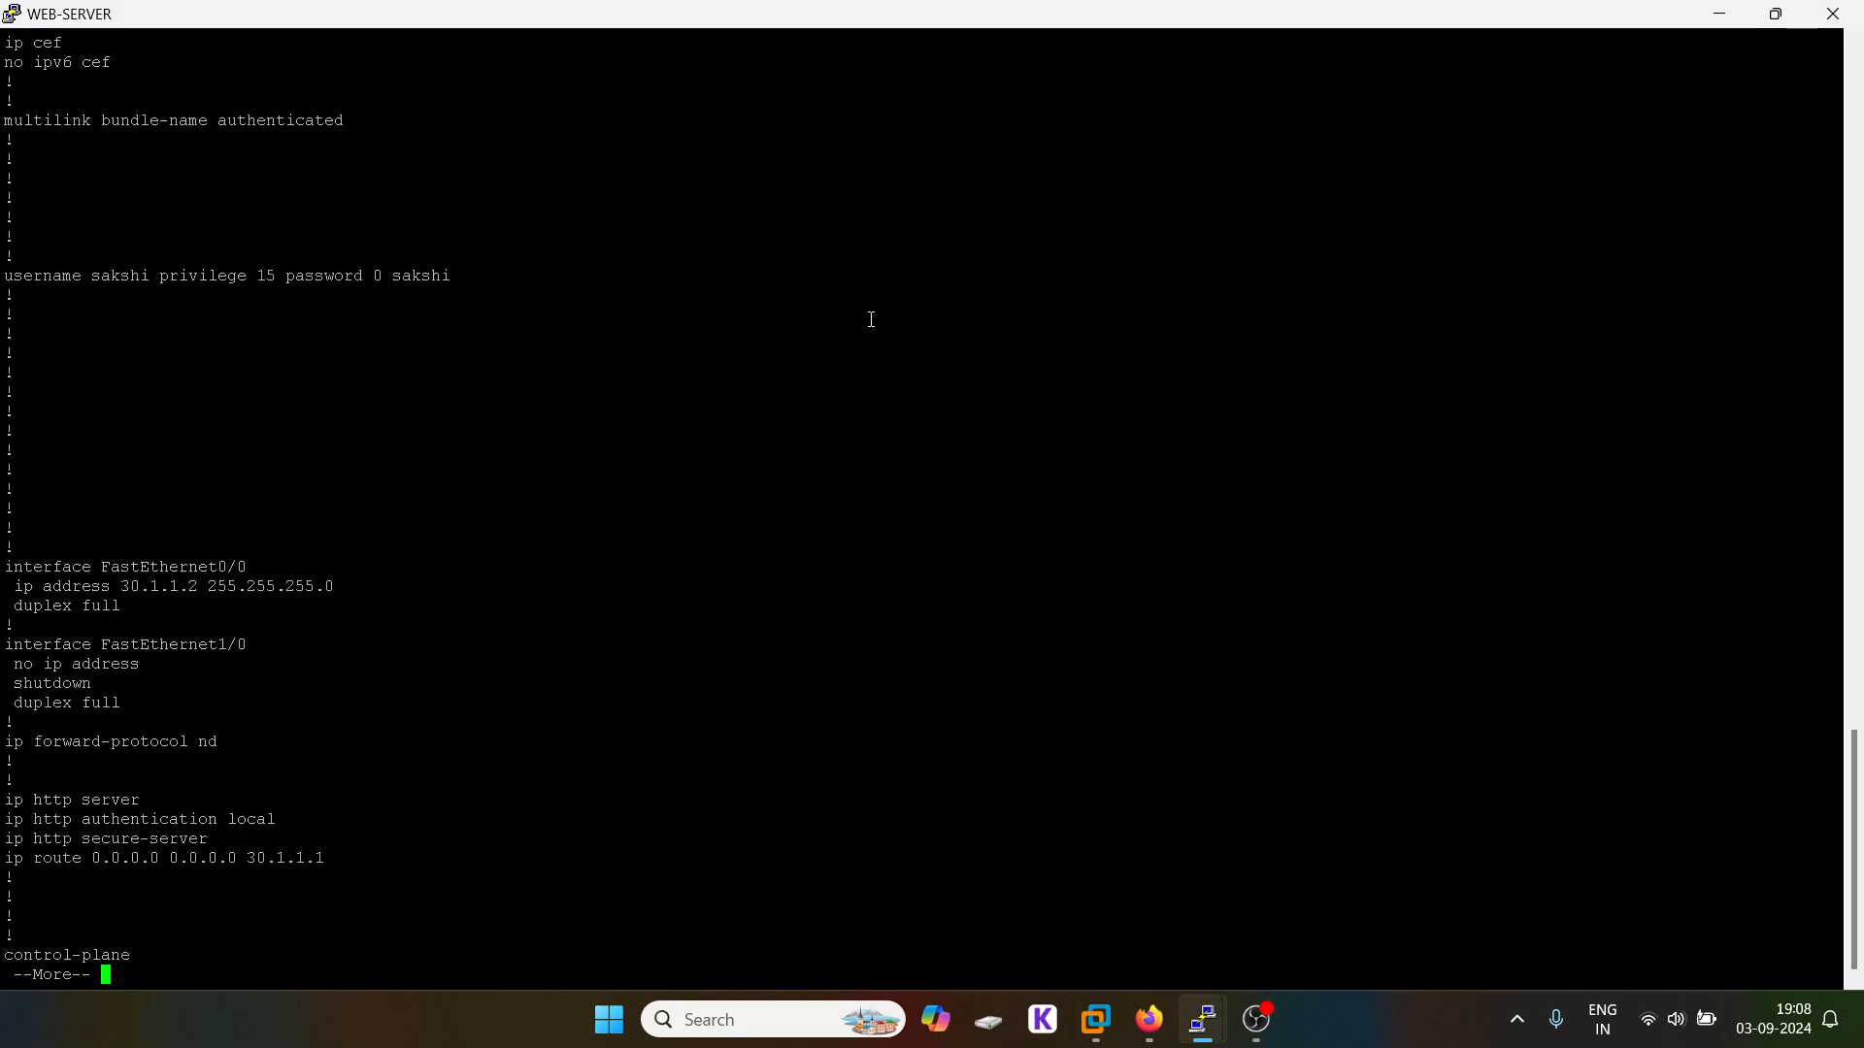
key("space")
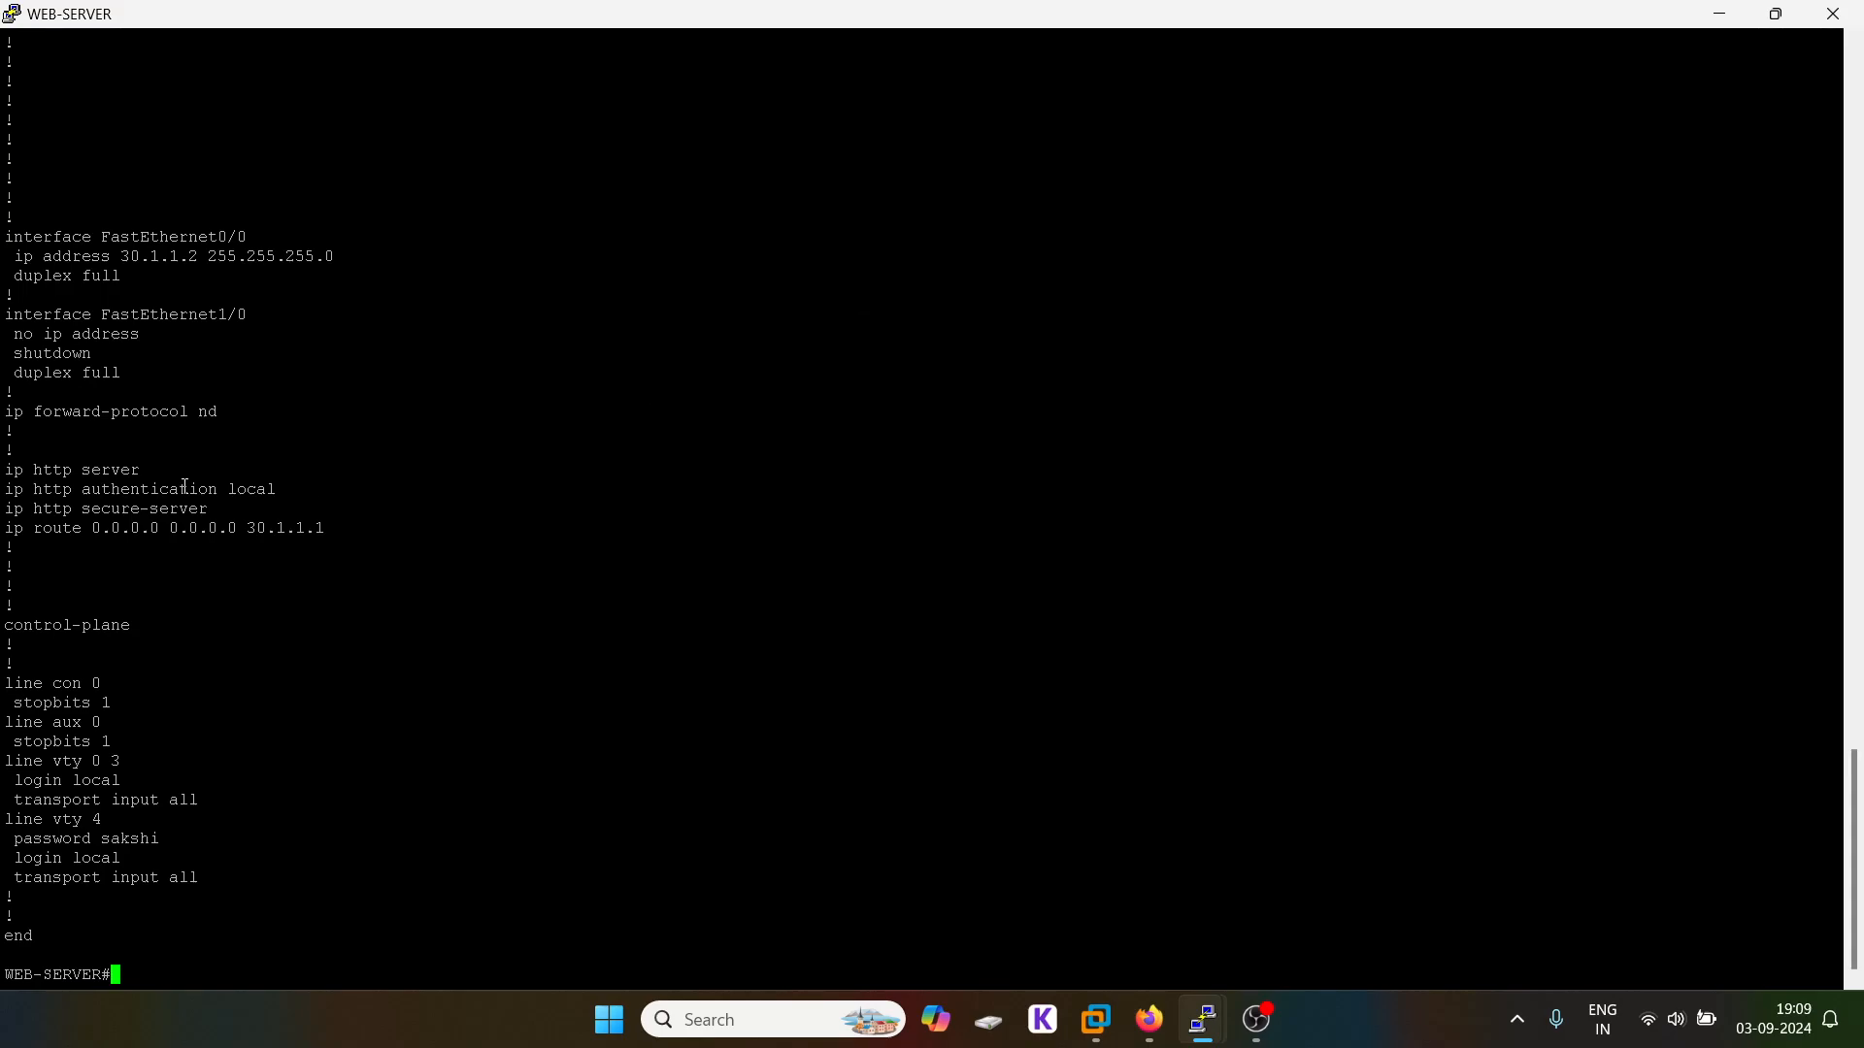
scroll(185, 486, "up", 16)
scroll(184, 487, "down", 16)
left_click_drag(373, 539, 6, 236)
left_click(304, 350)
scroll(305, 352, "up", 2)
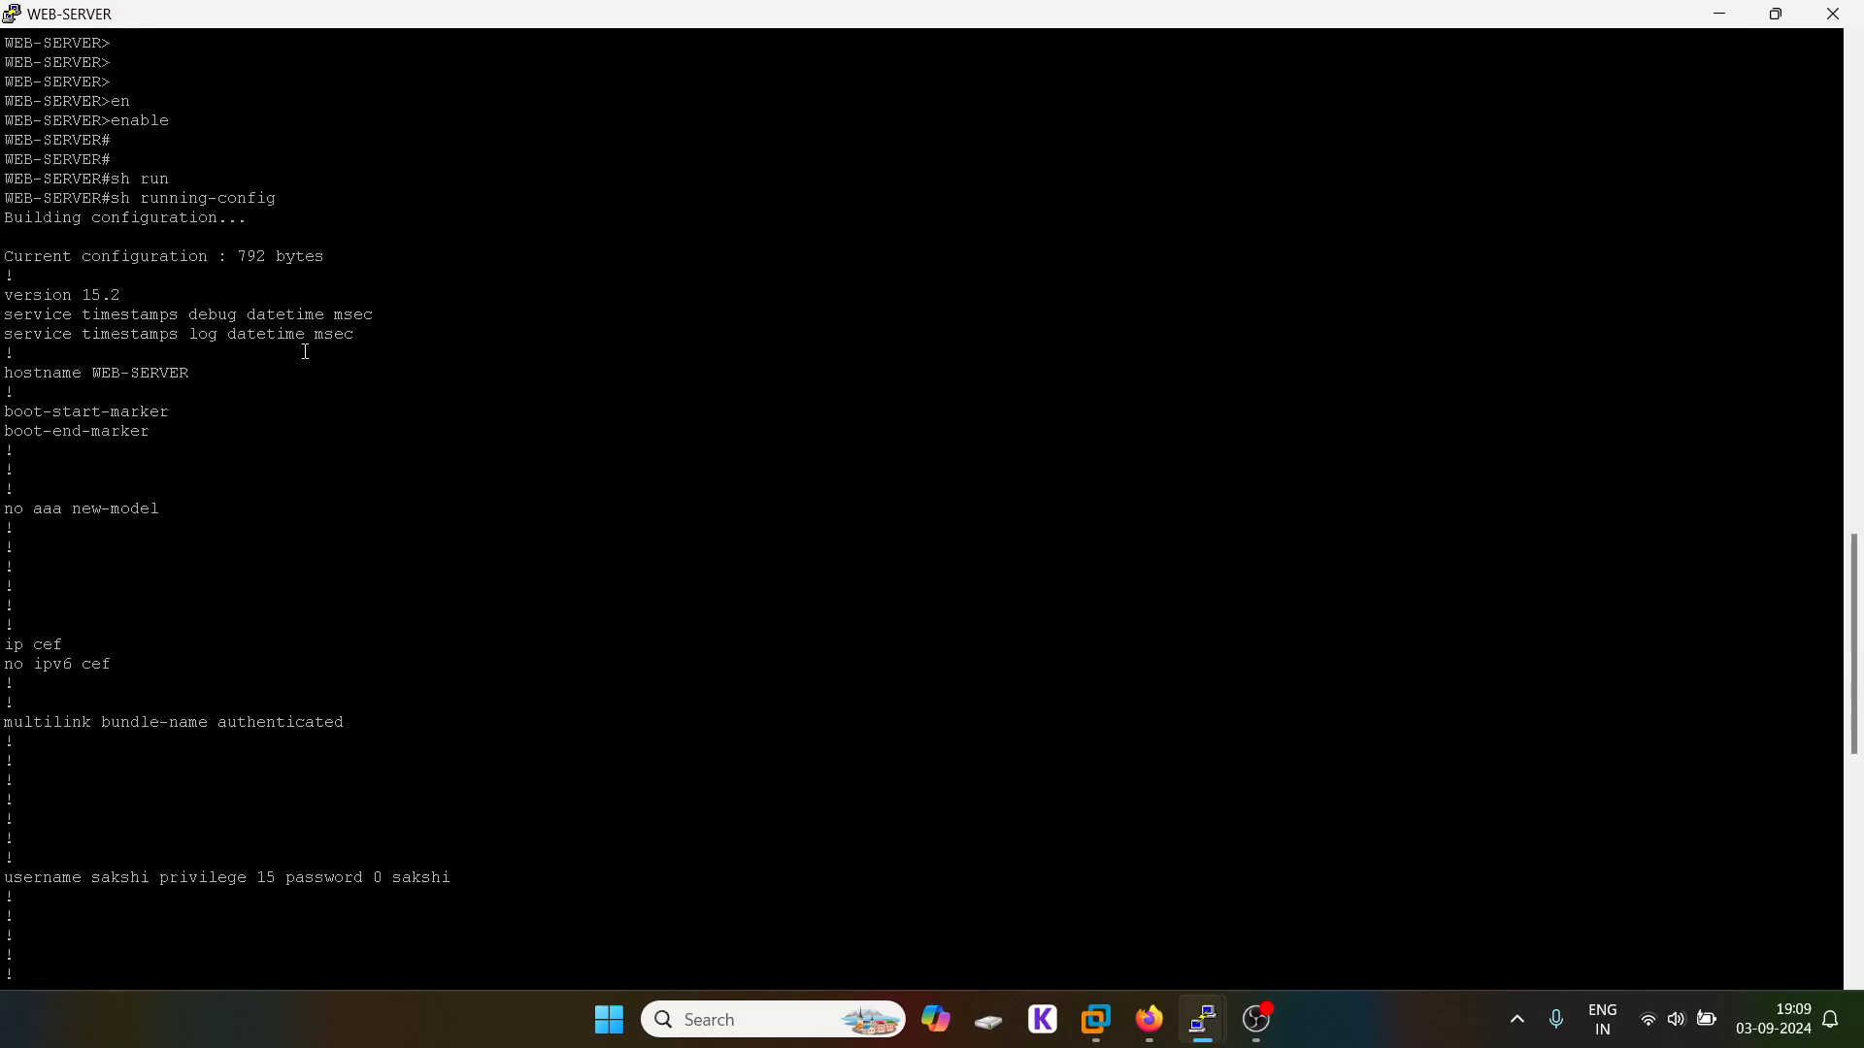
Step: Minimize the console, briefly restore it to recheck, then hide it again
left_click(1717, 14)
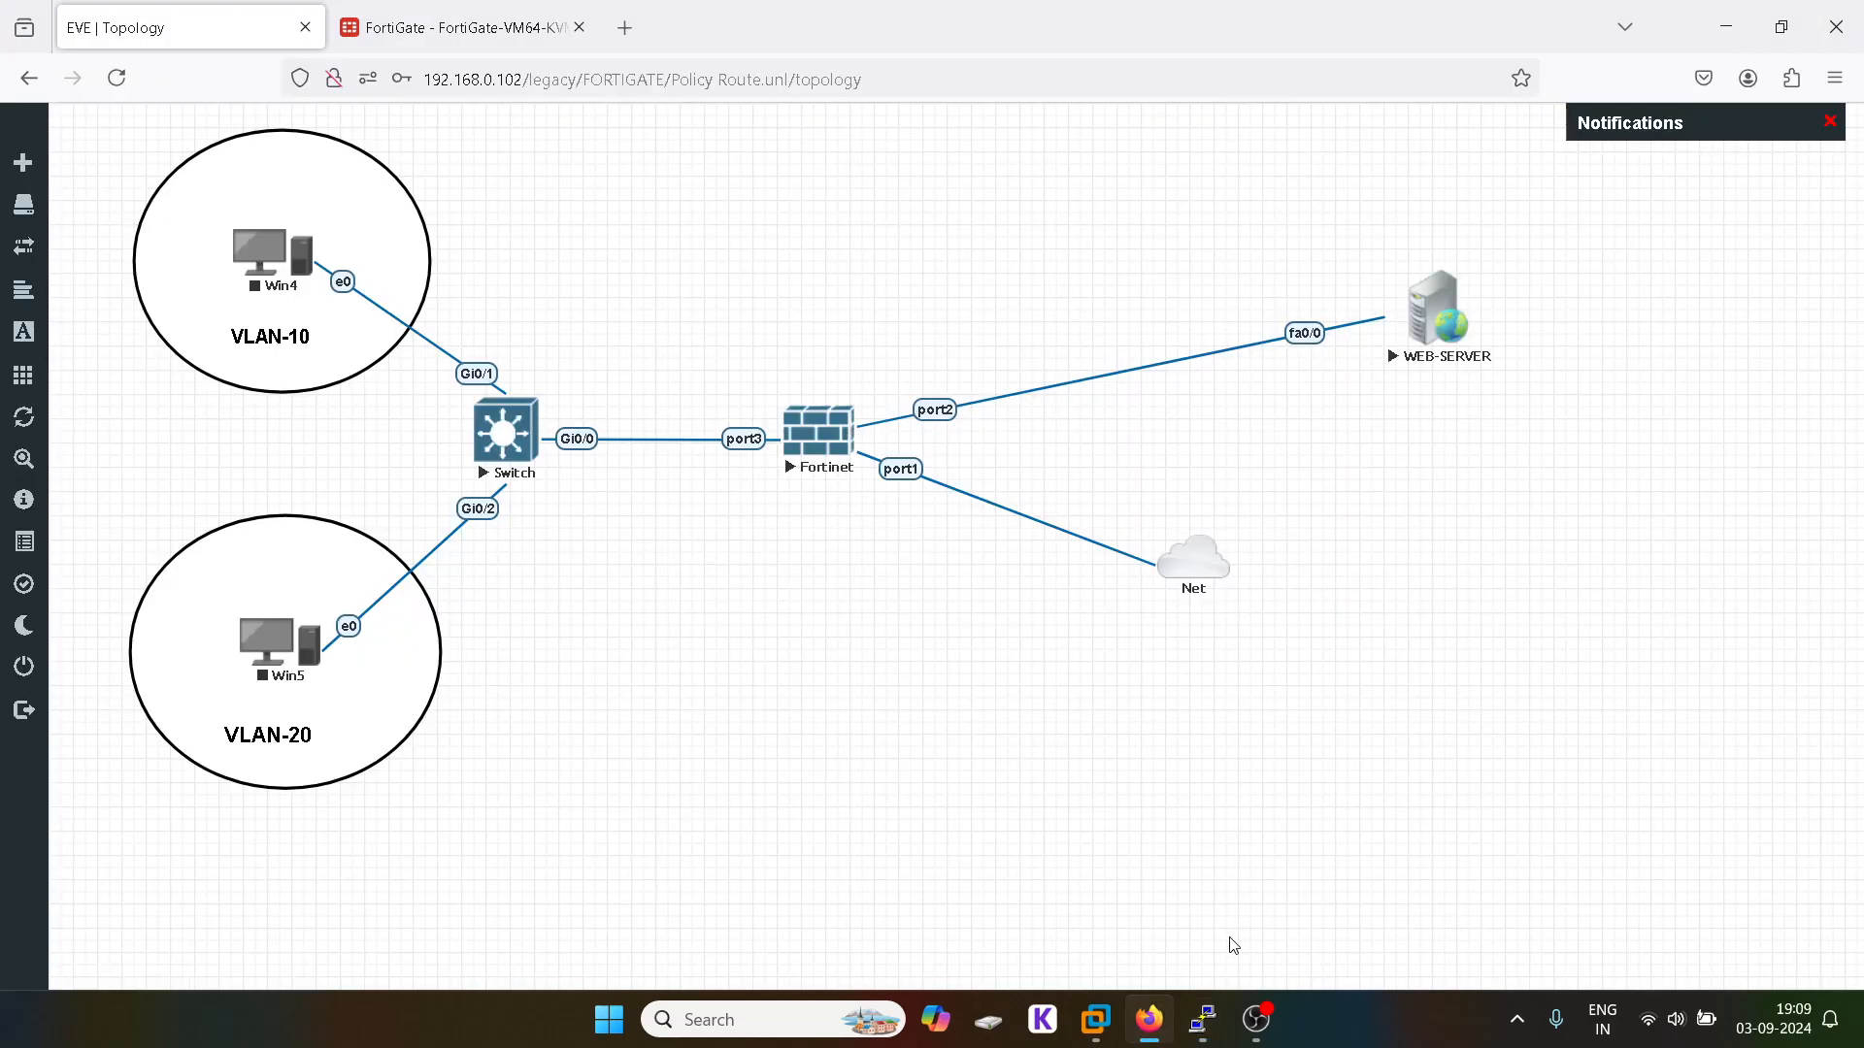
mouse_move(1202, 1019)
left_click(1424, 898)
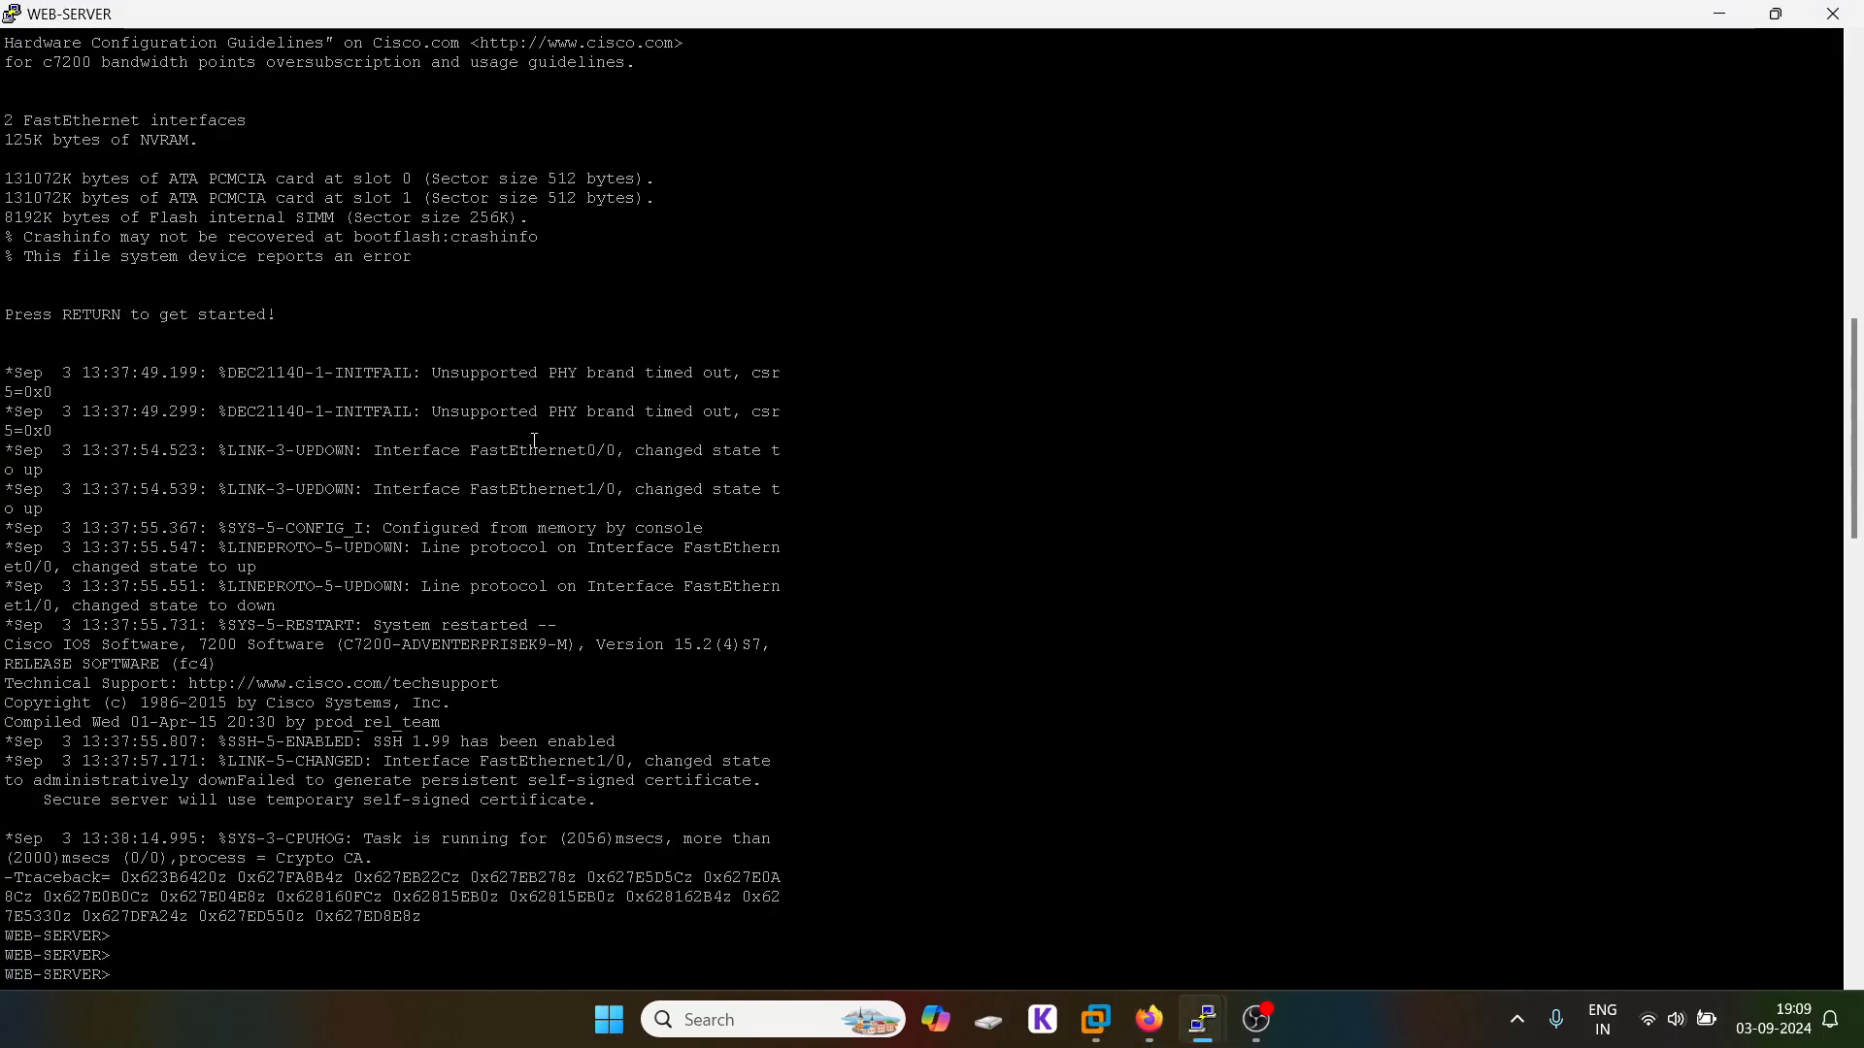
scroll(534, 445, "down", 15)
scroll(534, 446, "down", 16)
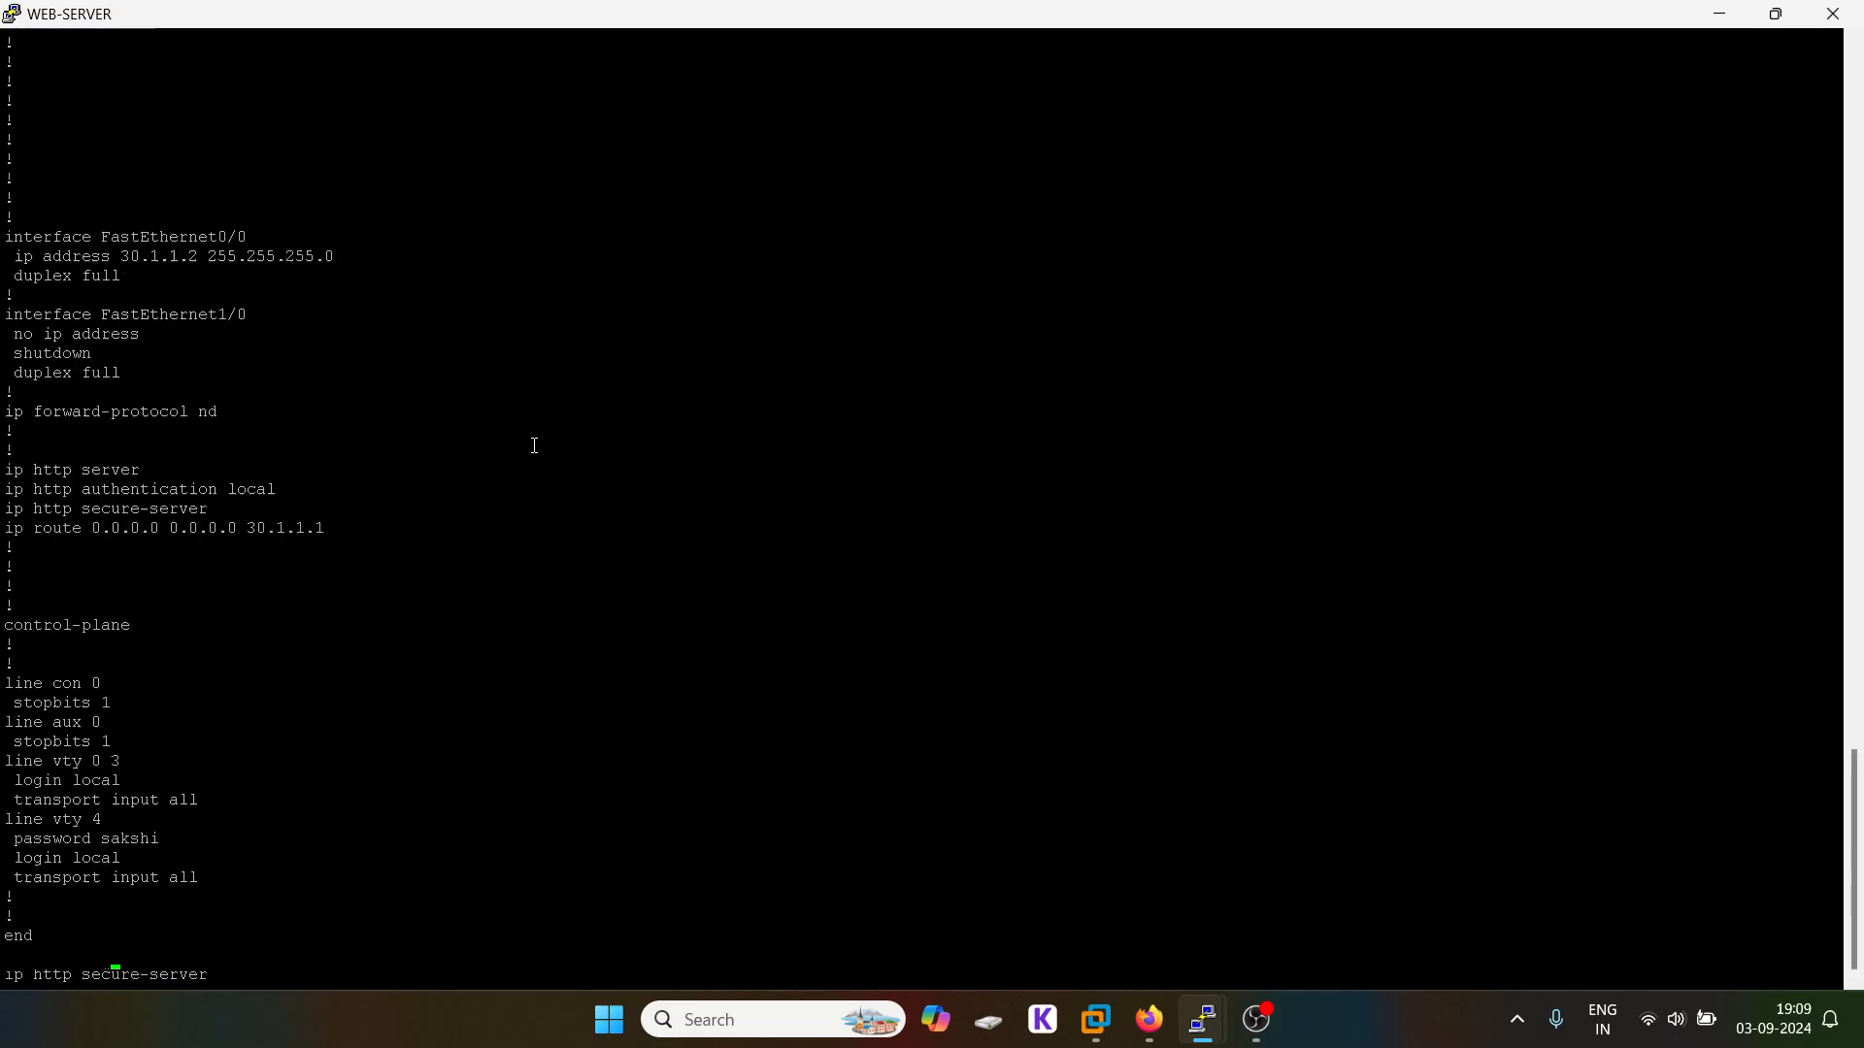
left_click(1719, 13)
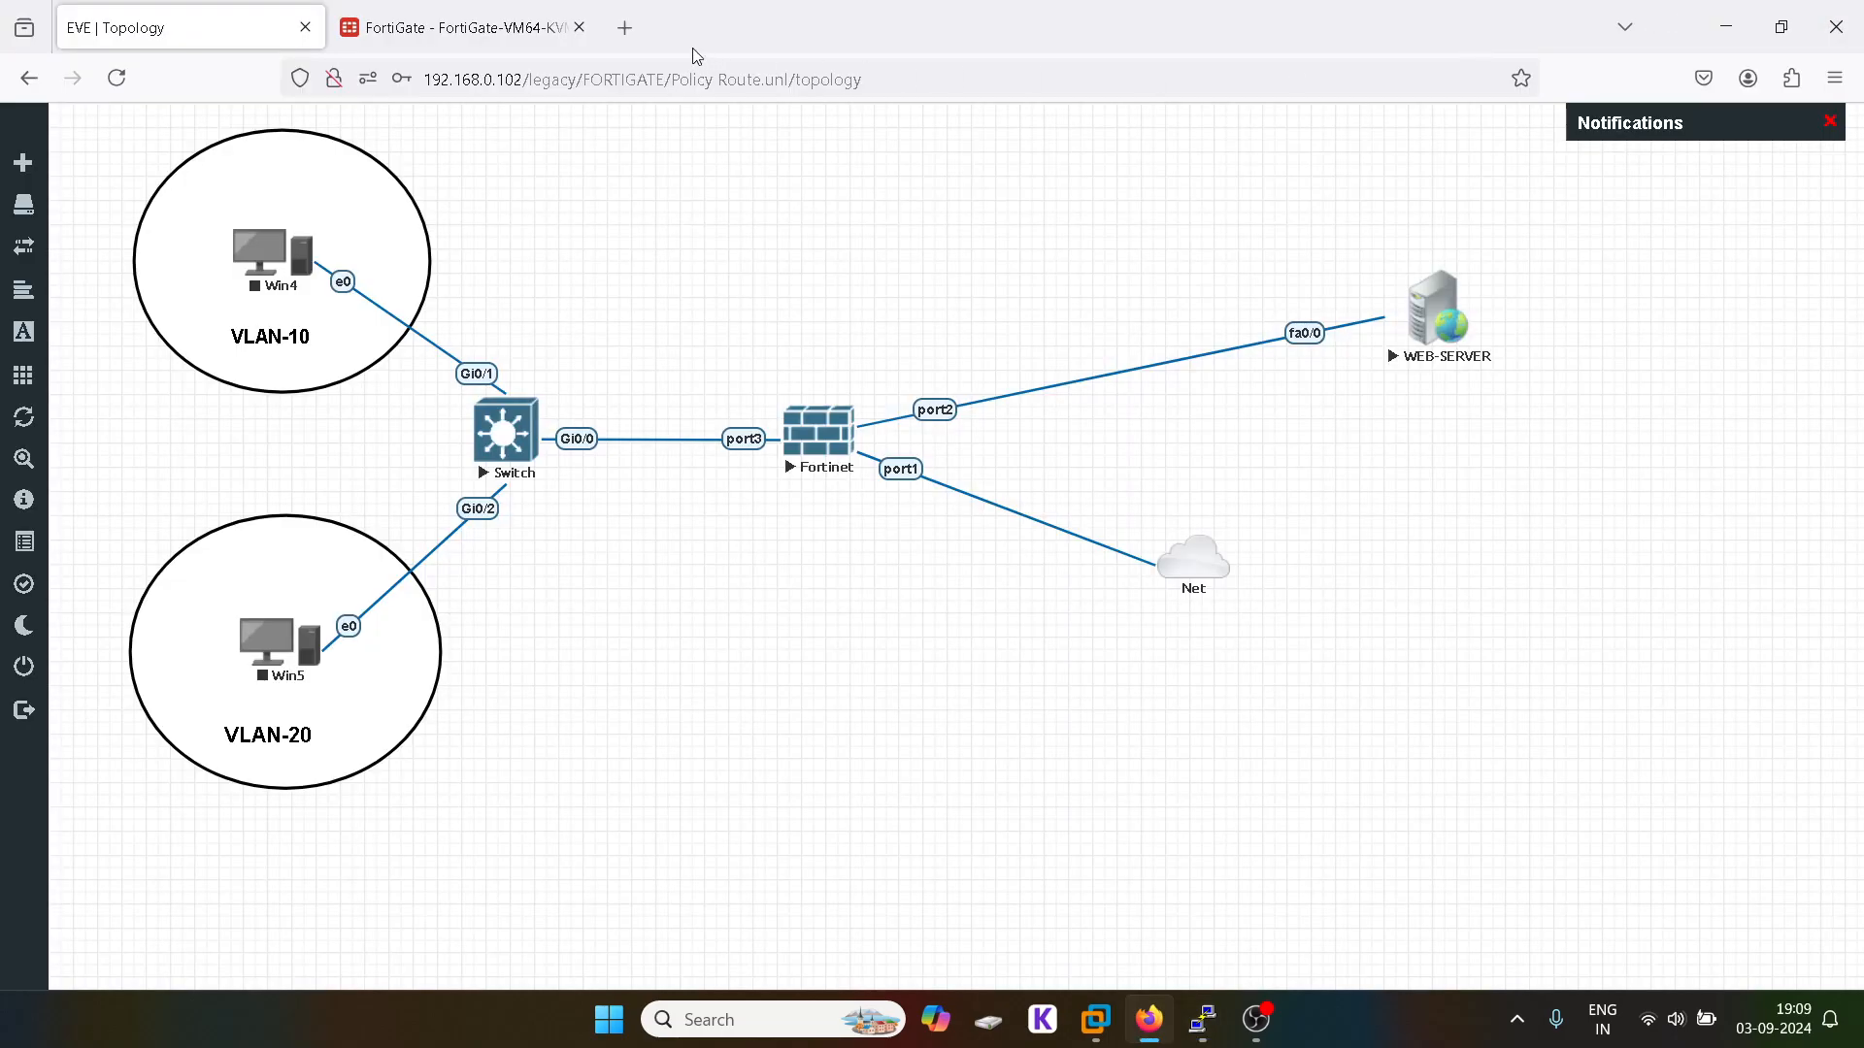
left_click(495, 19)
left_click(125, 12)
Step: Edit port2 with alias SERVER and IP/Netmask 30.1.1.1/24
left_click(461, 27)
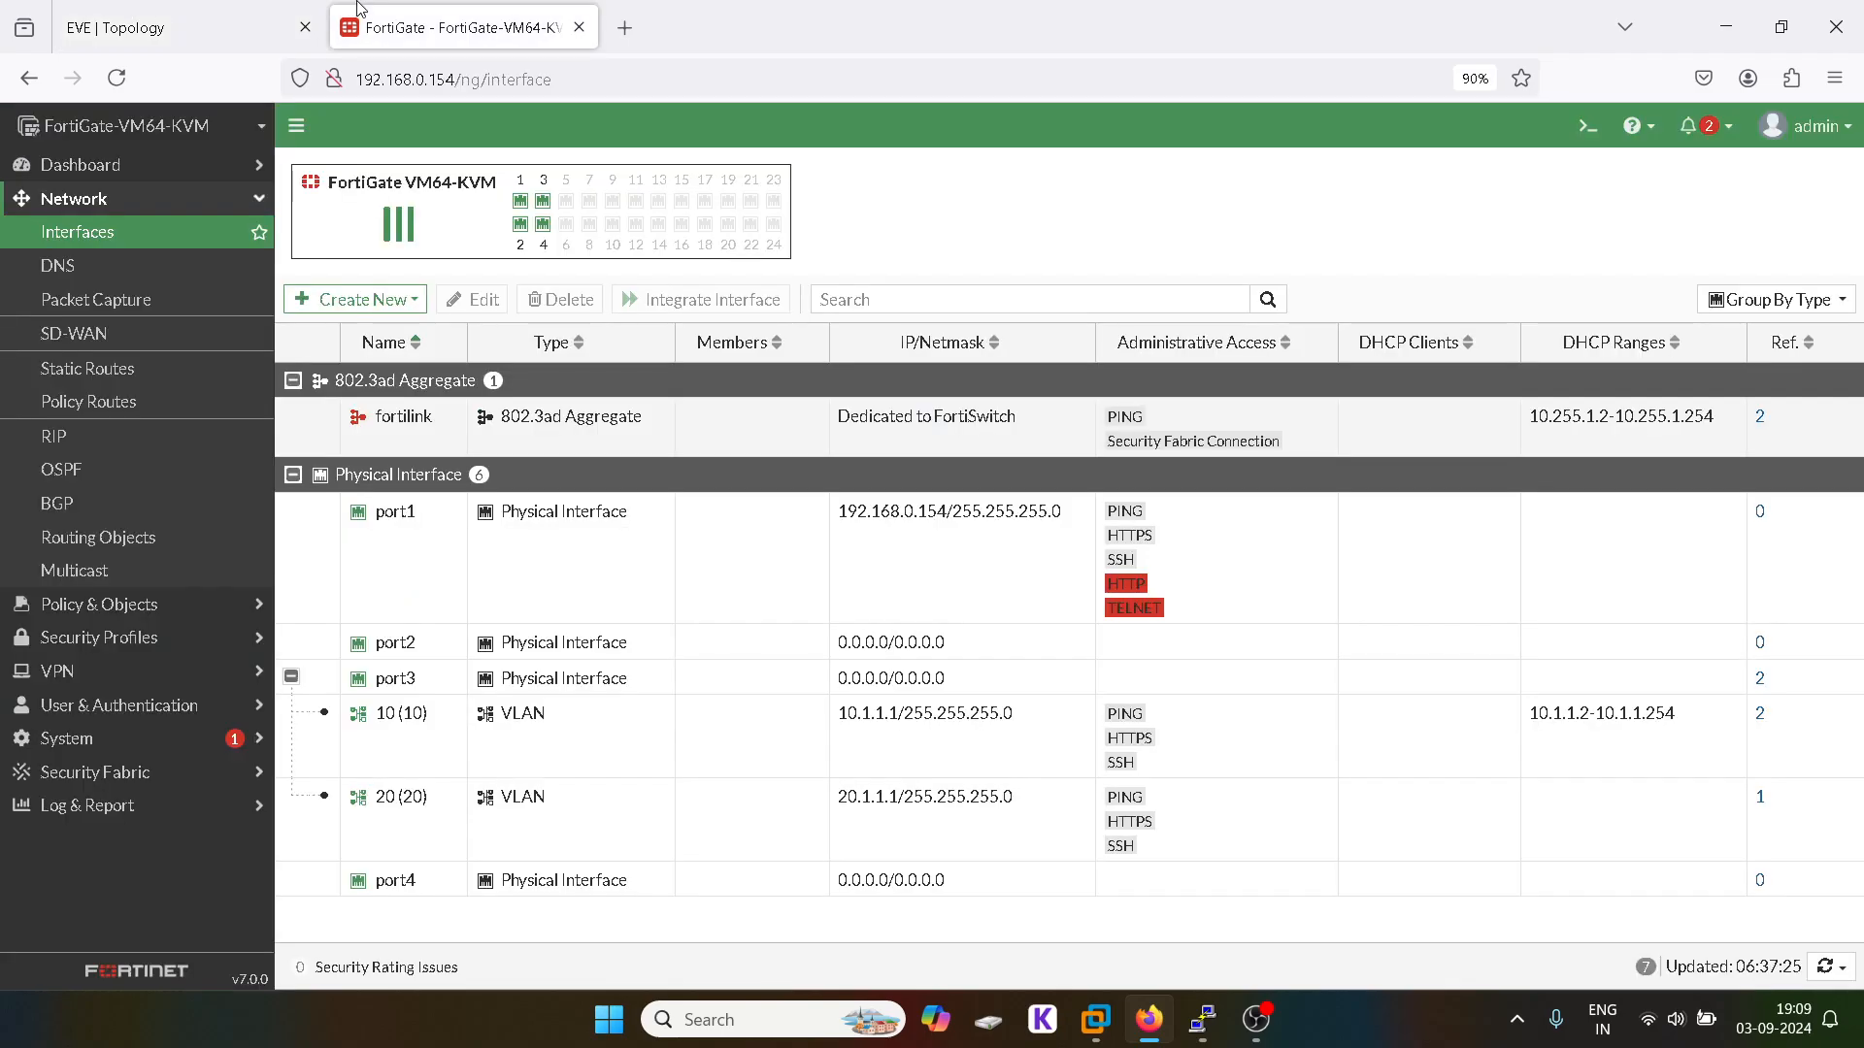
double_click(409, 646)
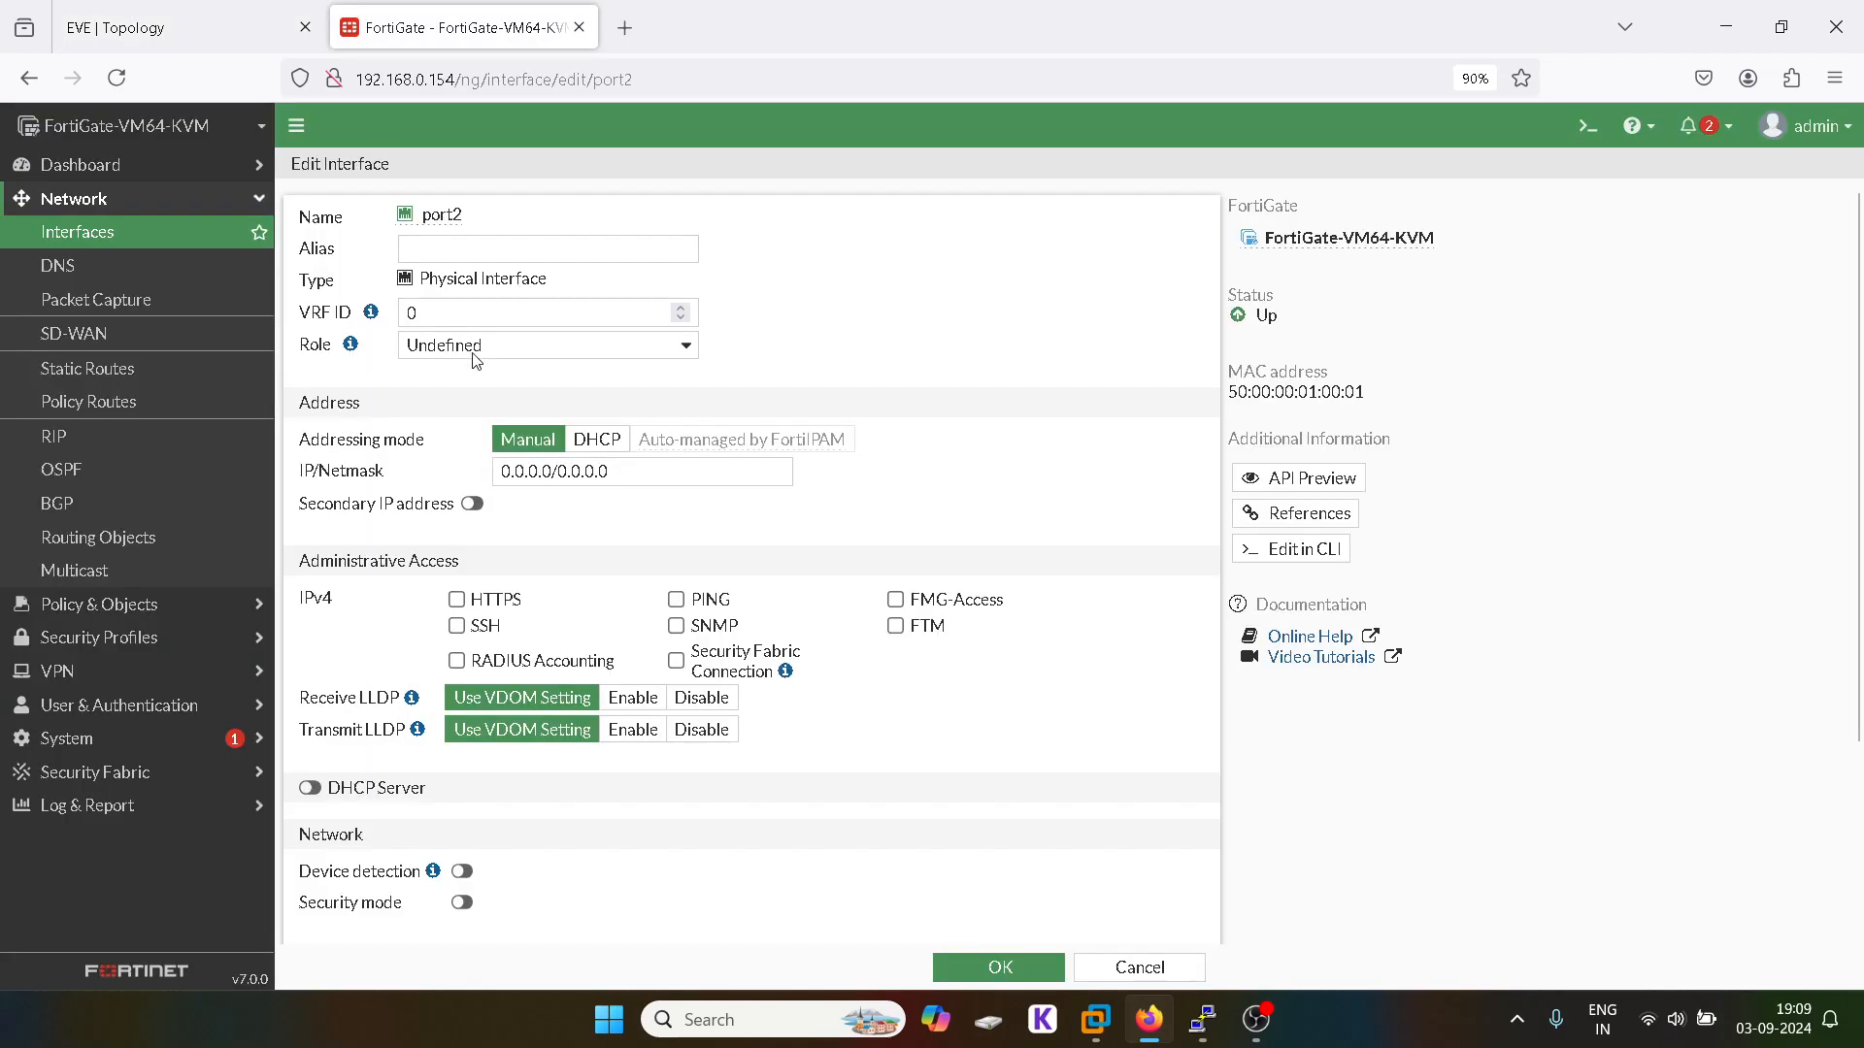
left_click(461, 249)
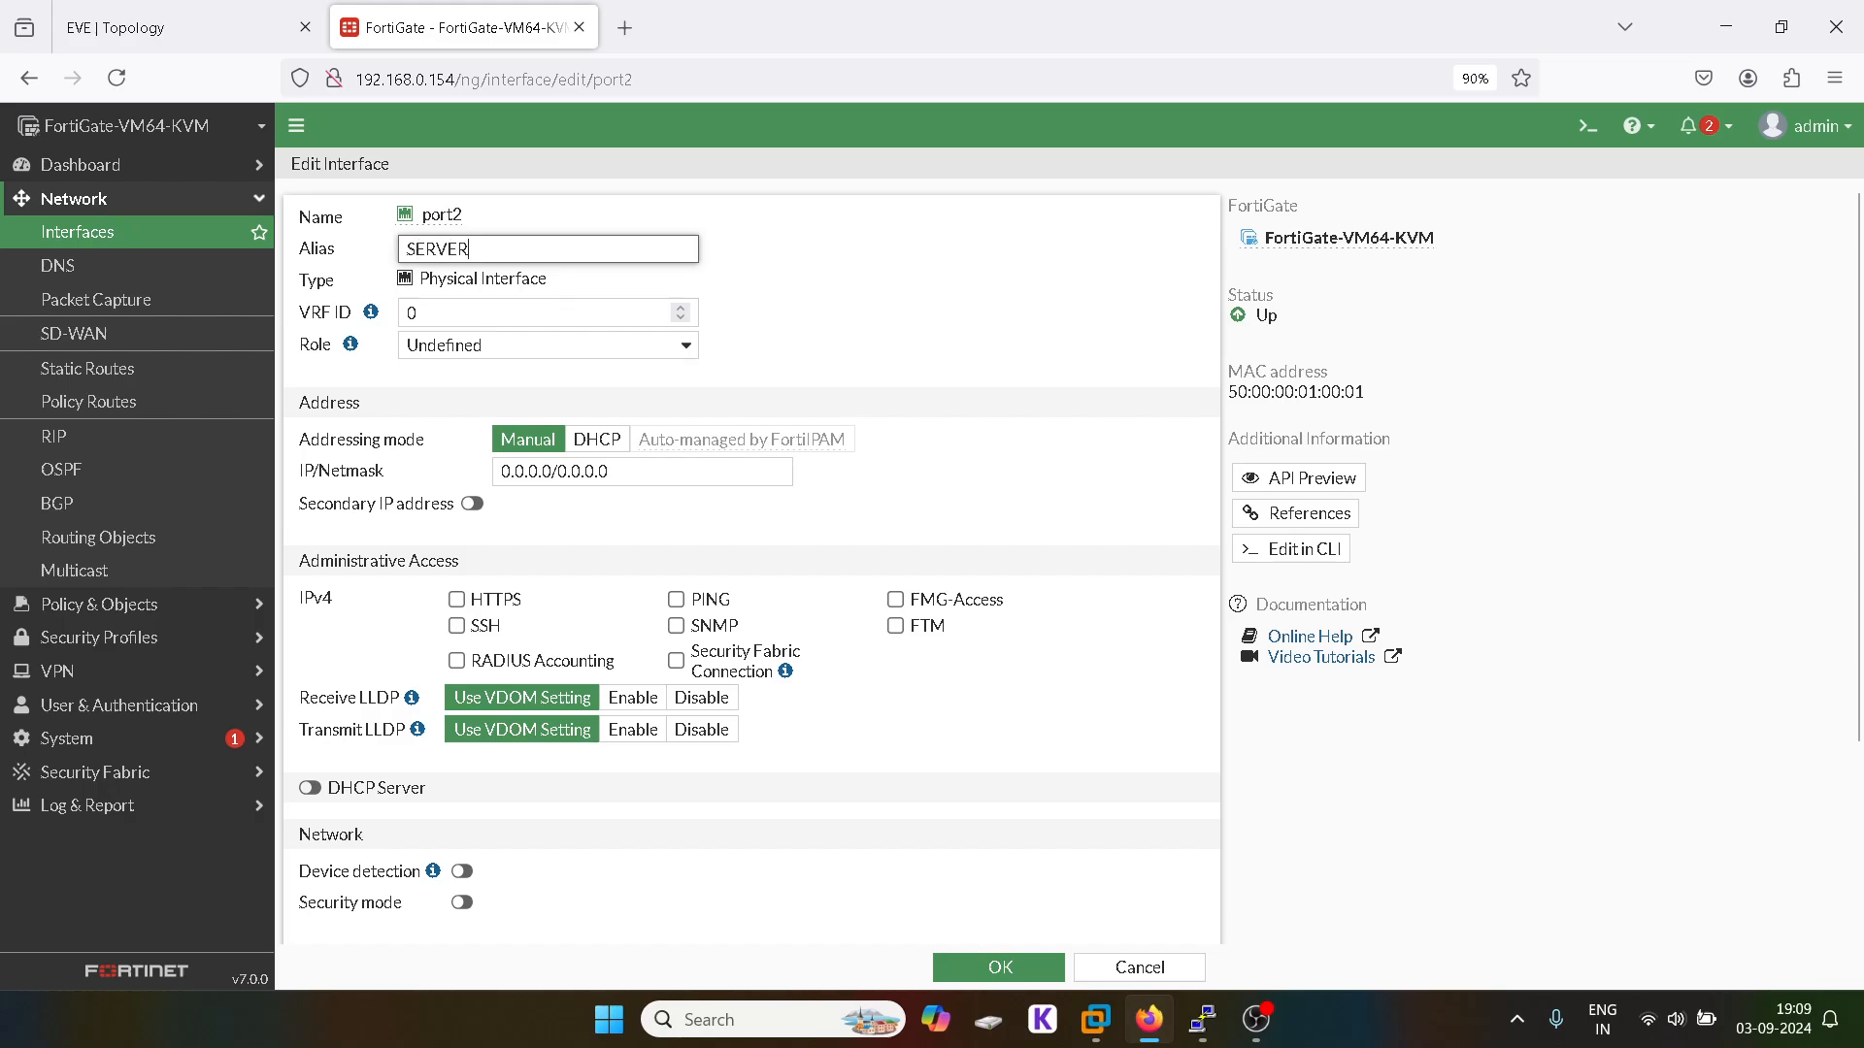
left_click(553, 476)
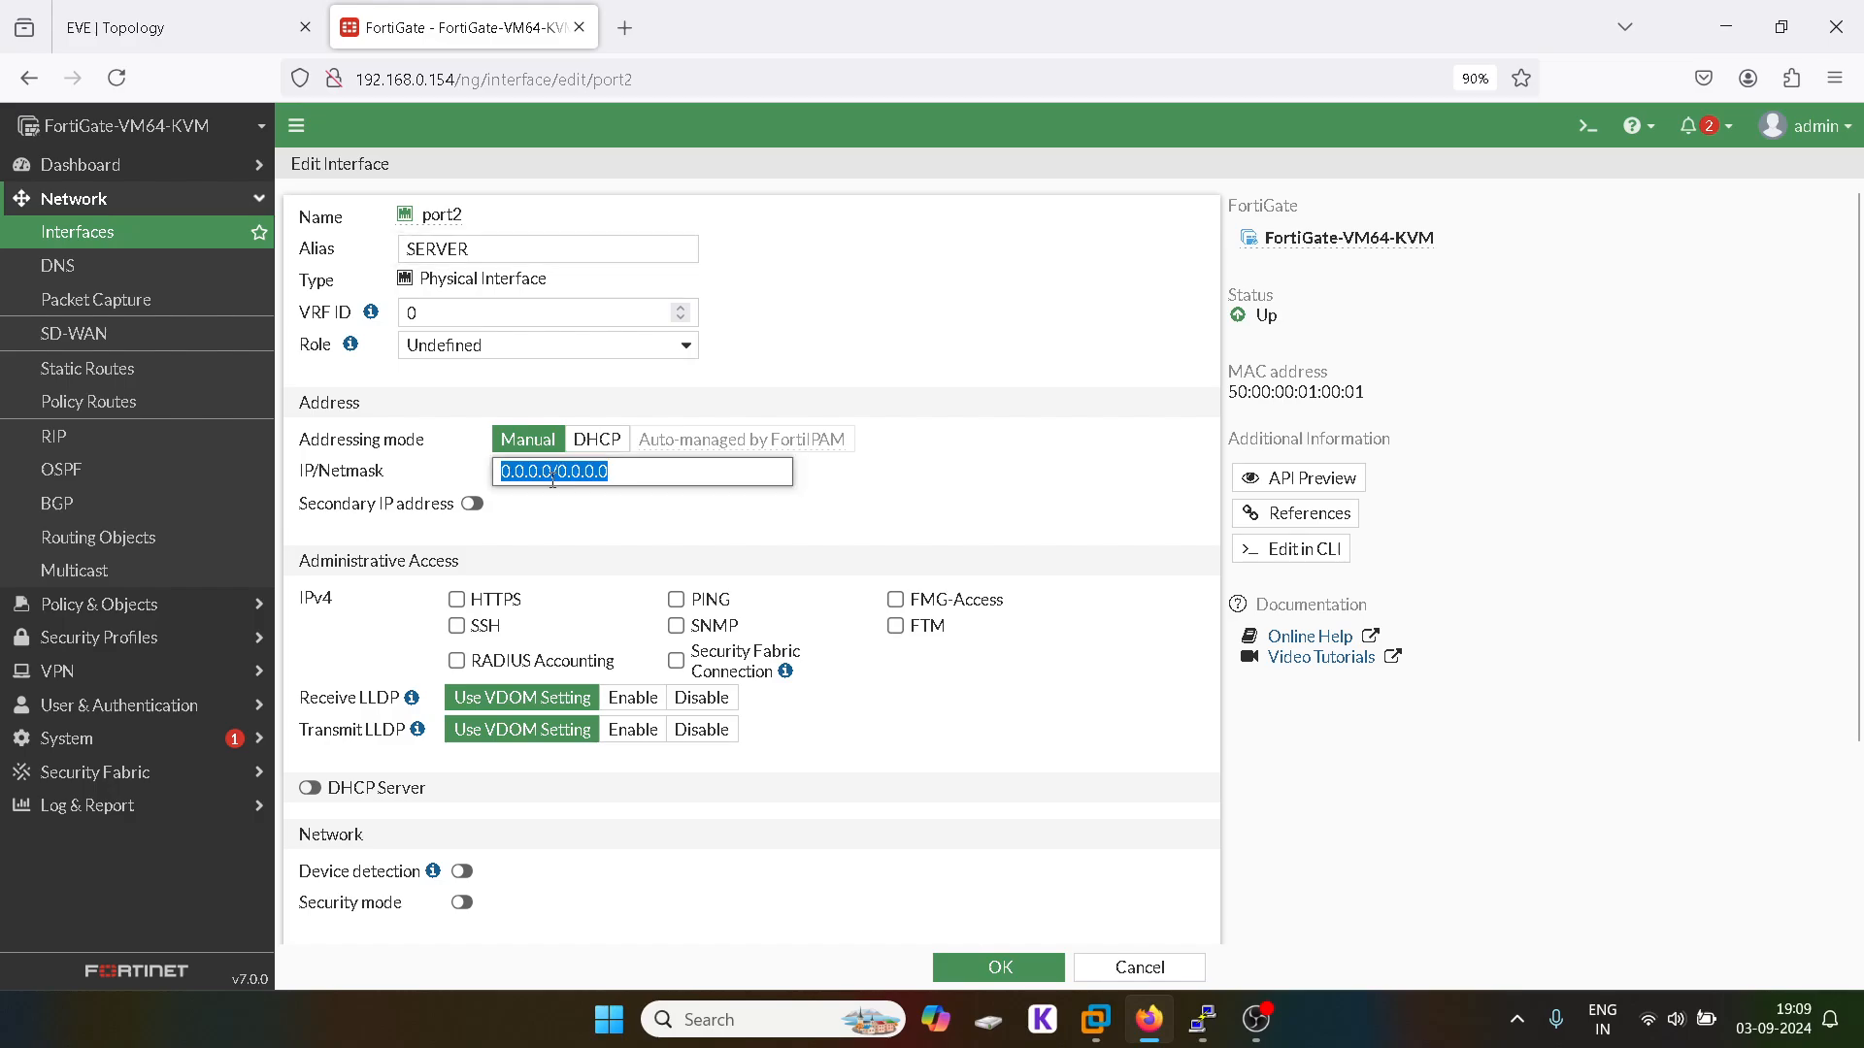
type("30.1.")
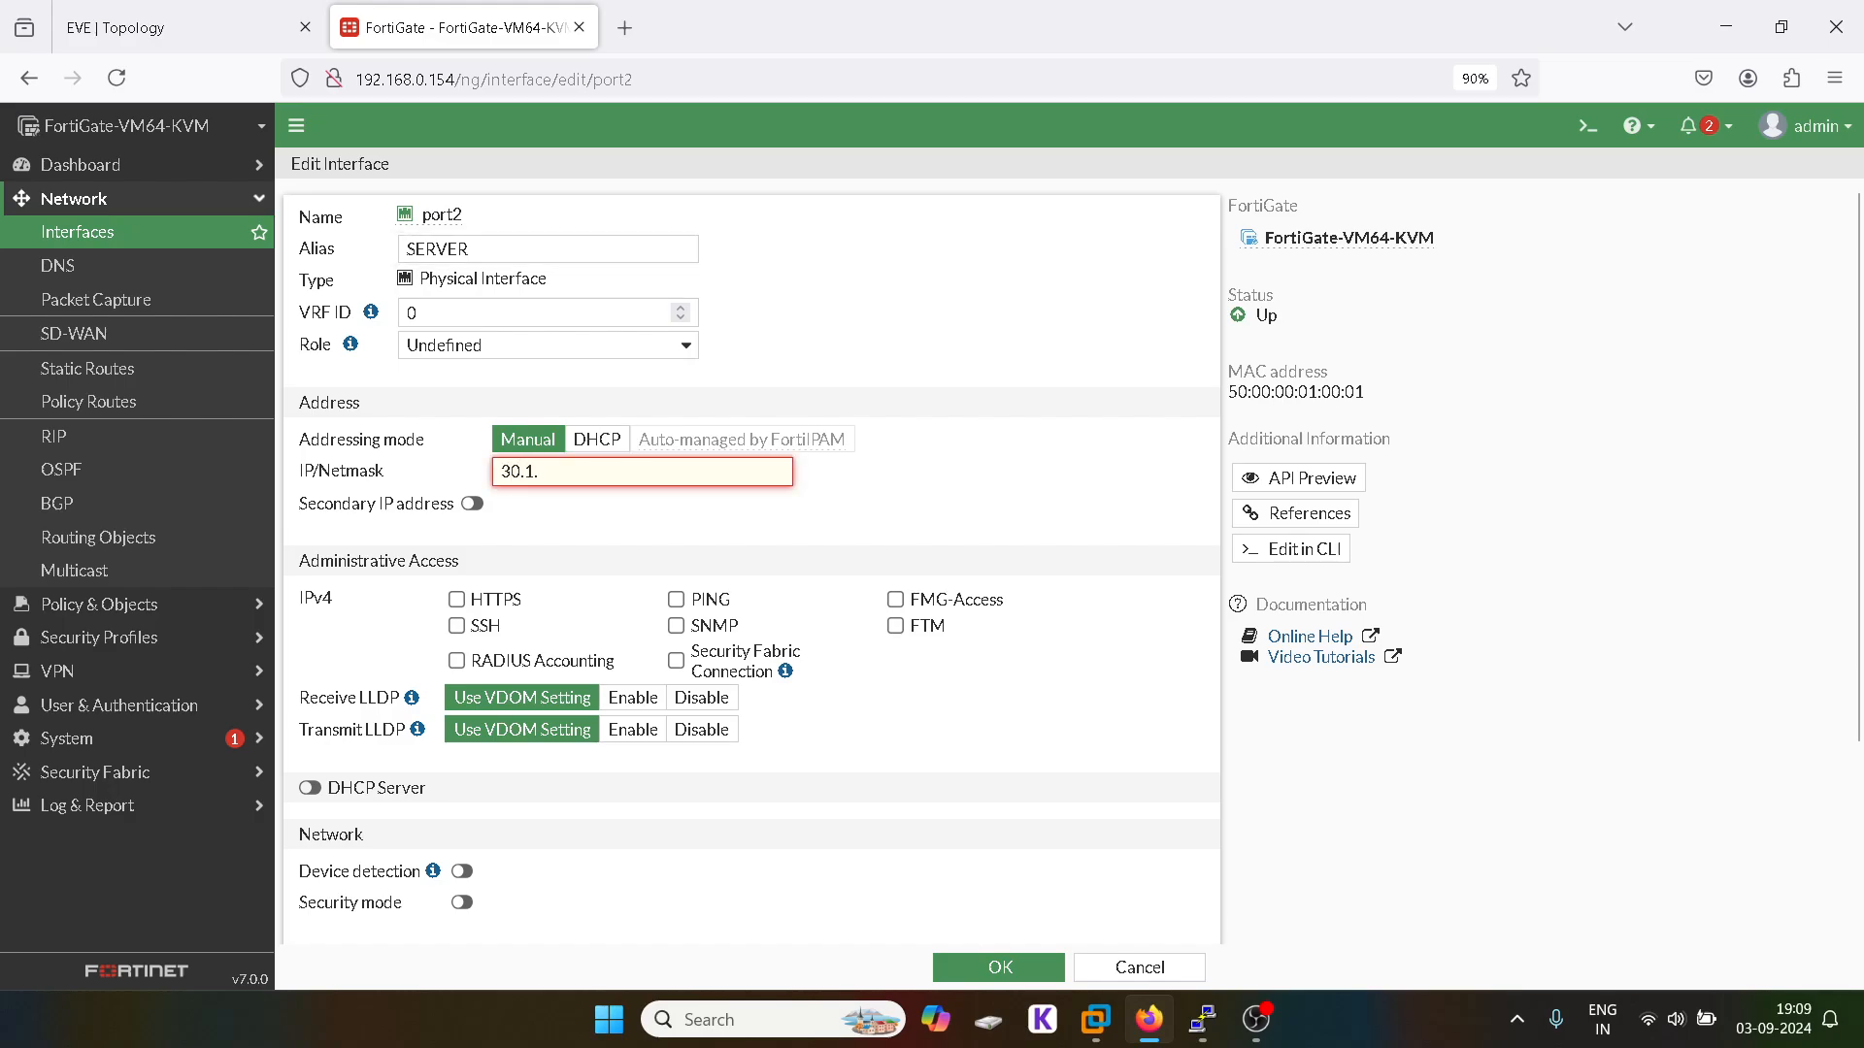
type("1.1/24")
Step: Allow HTTPS, SSH and PING on port2 and save it
left_click(456, 599)
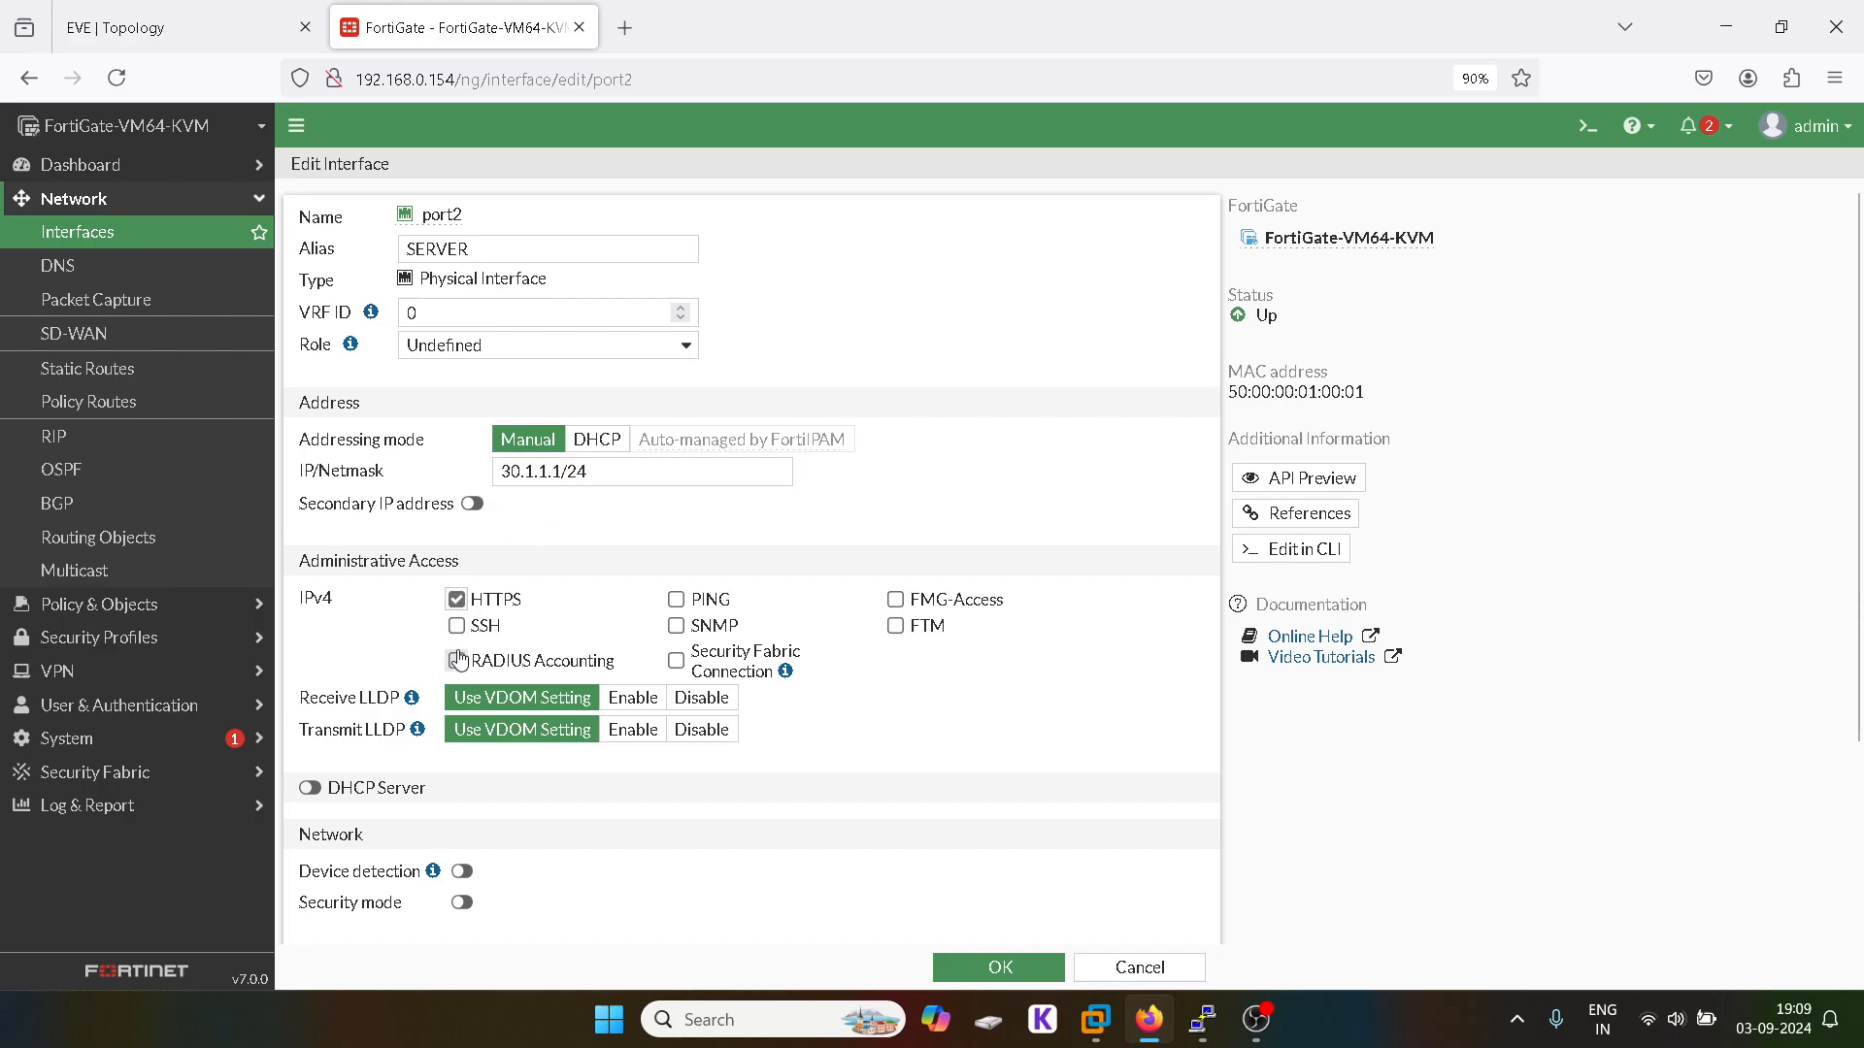
left_click(456, 625)
left_click(677, 599)
scroll(675, 624, "down", 3)
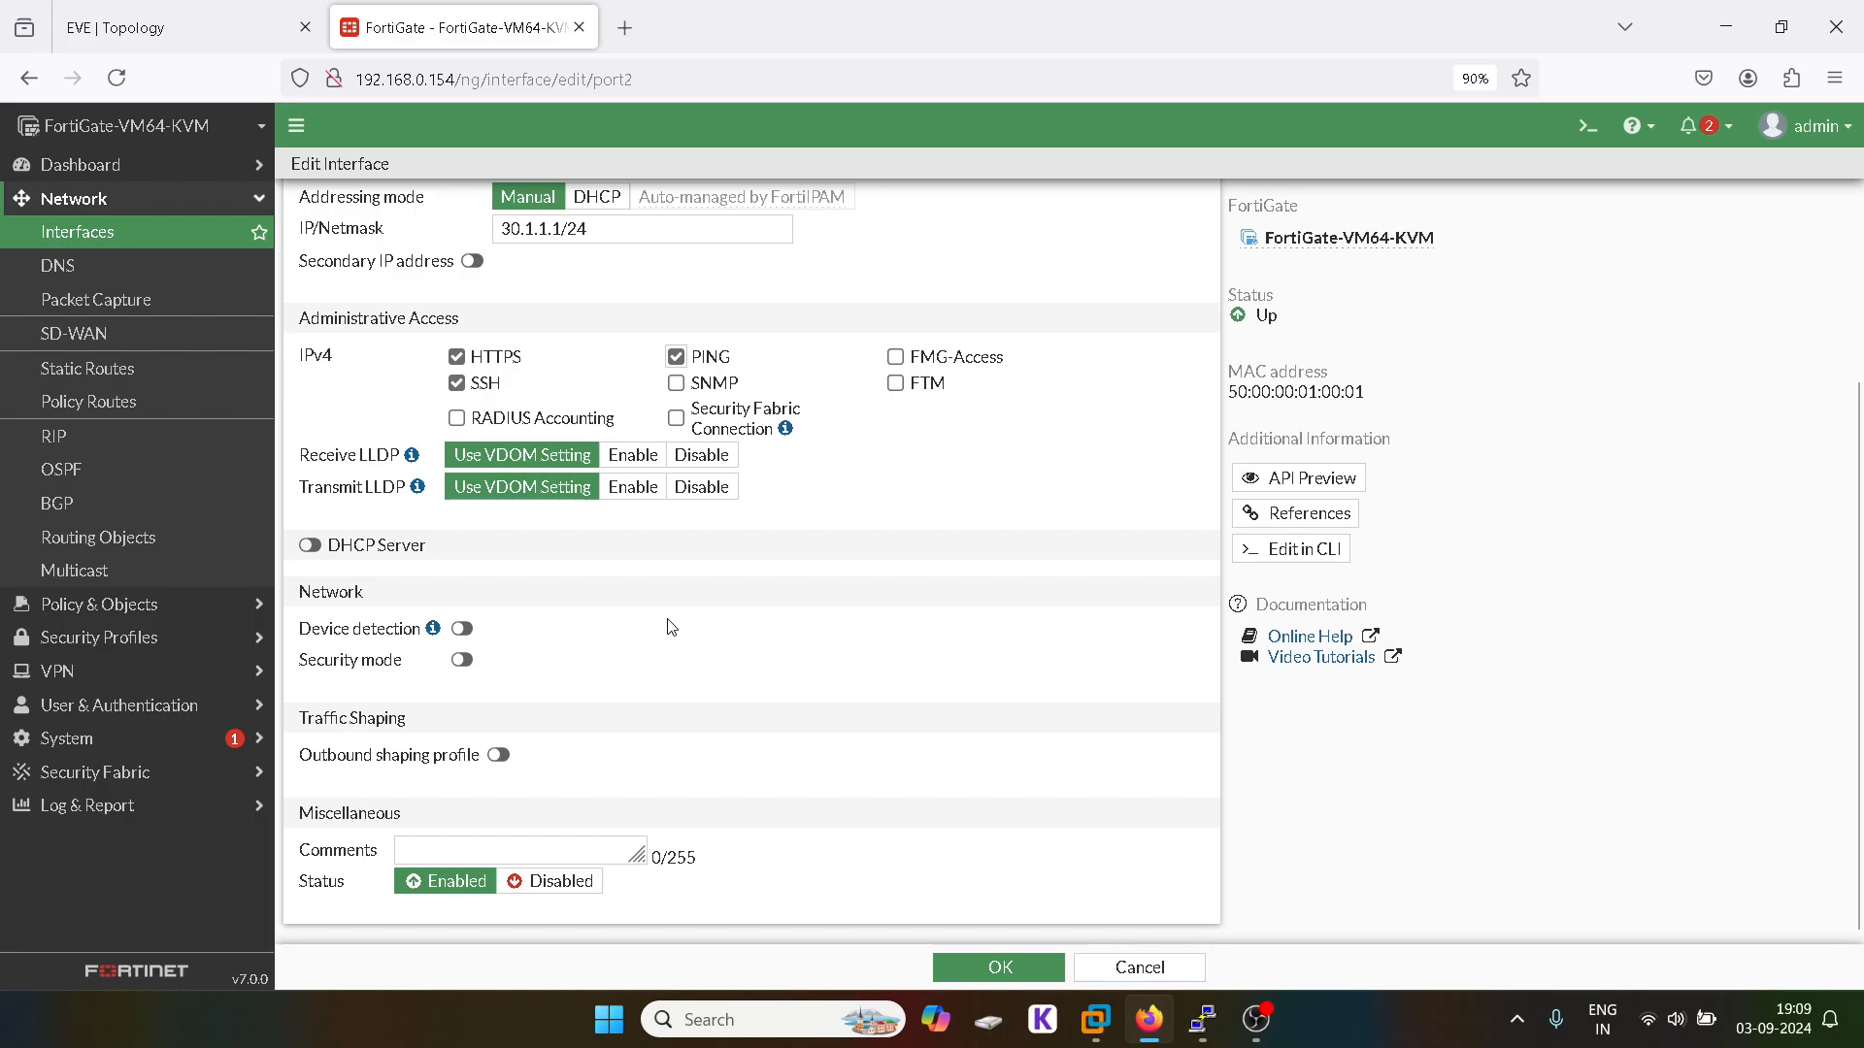
left_click(981, 966)
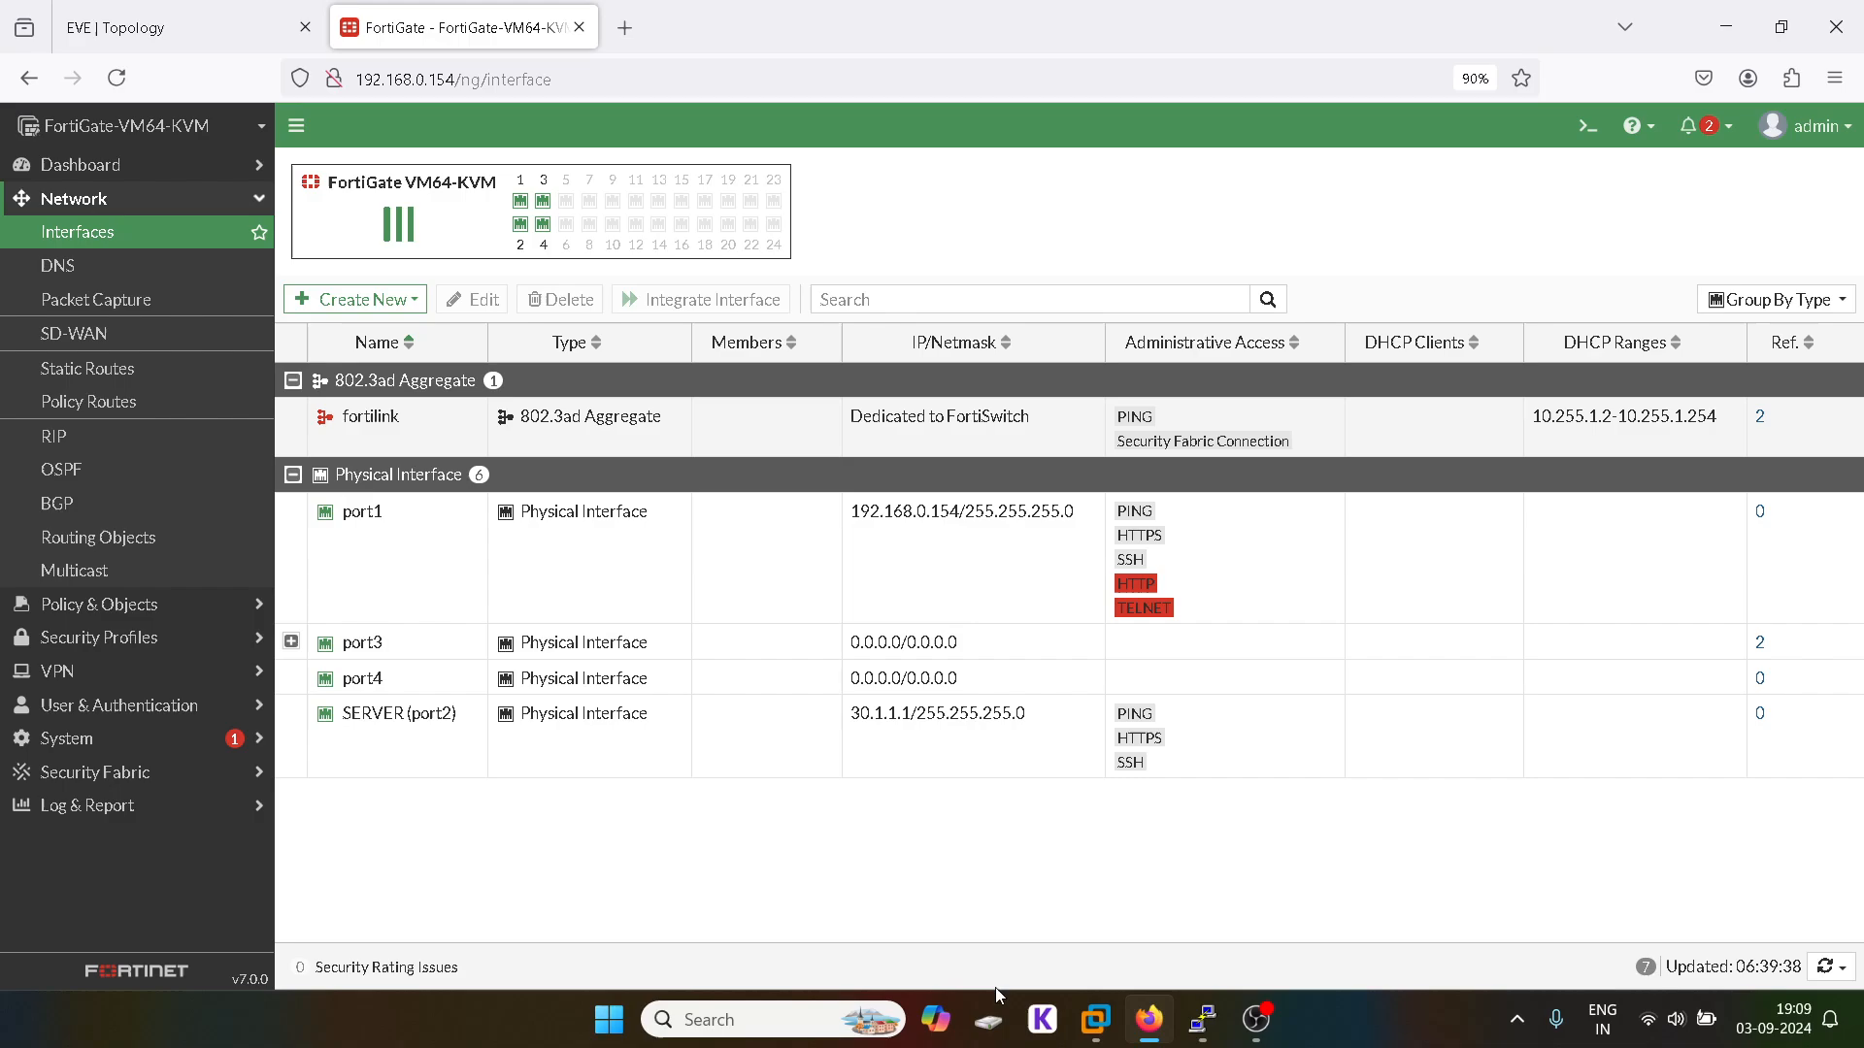
left_click(130, 10)
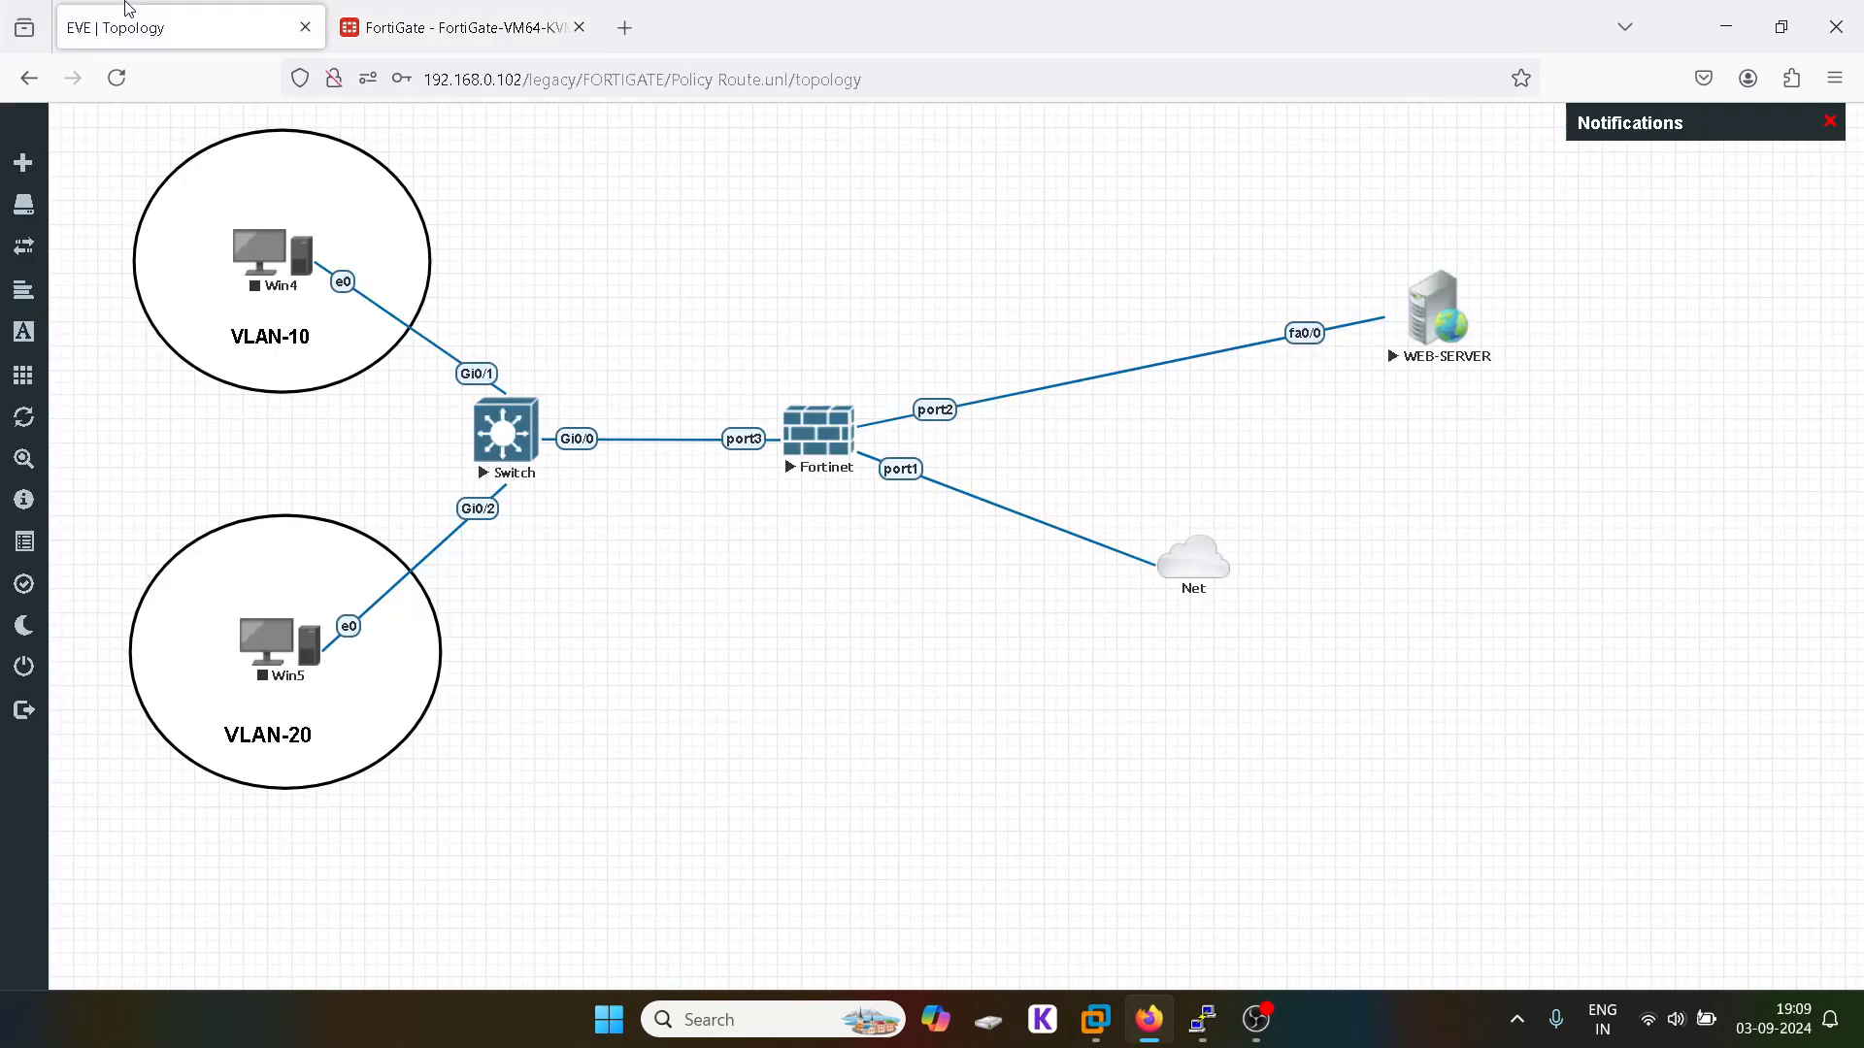
left_click(392, 37)
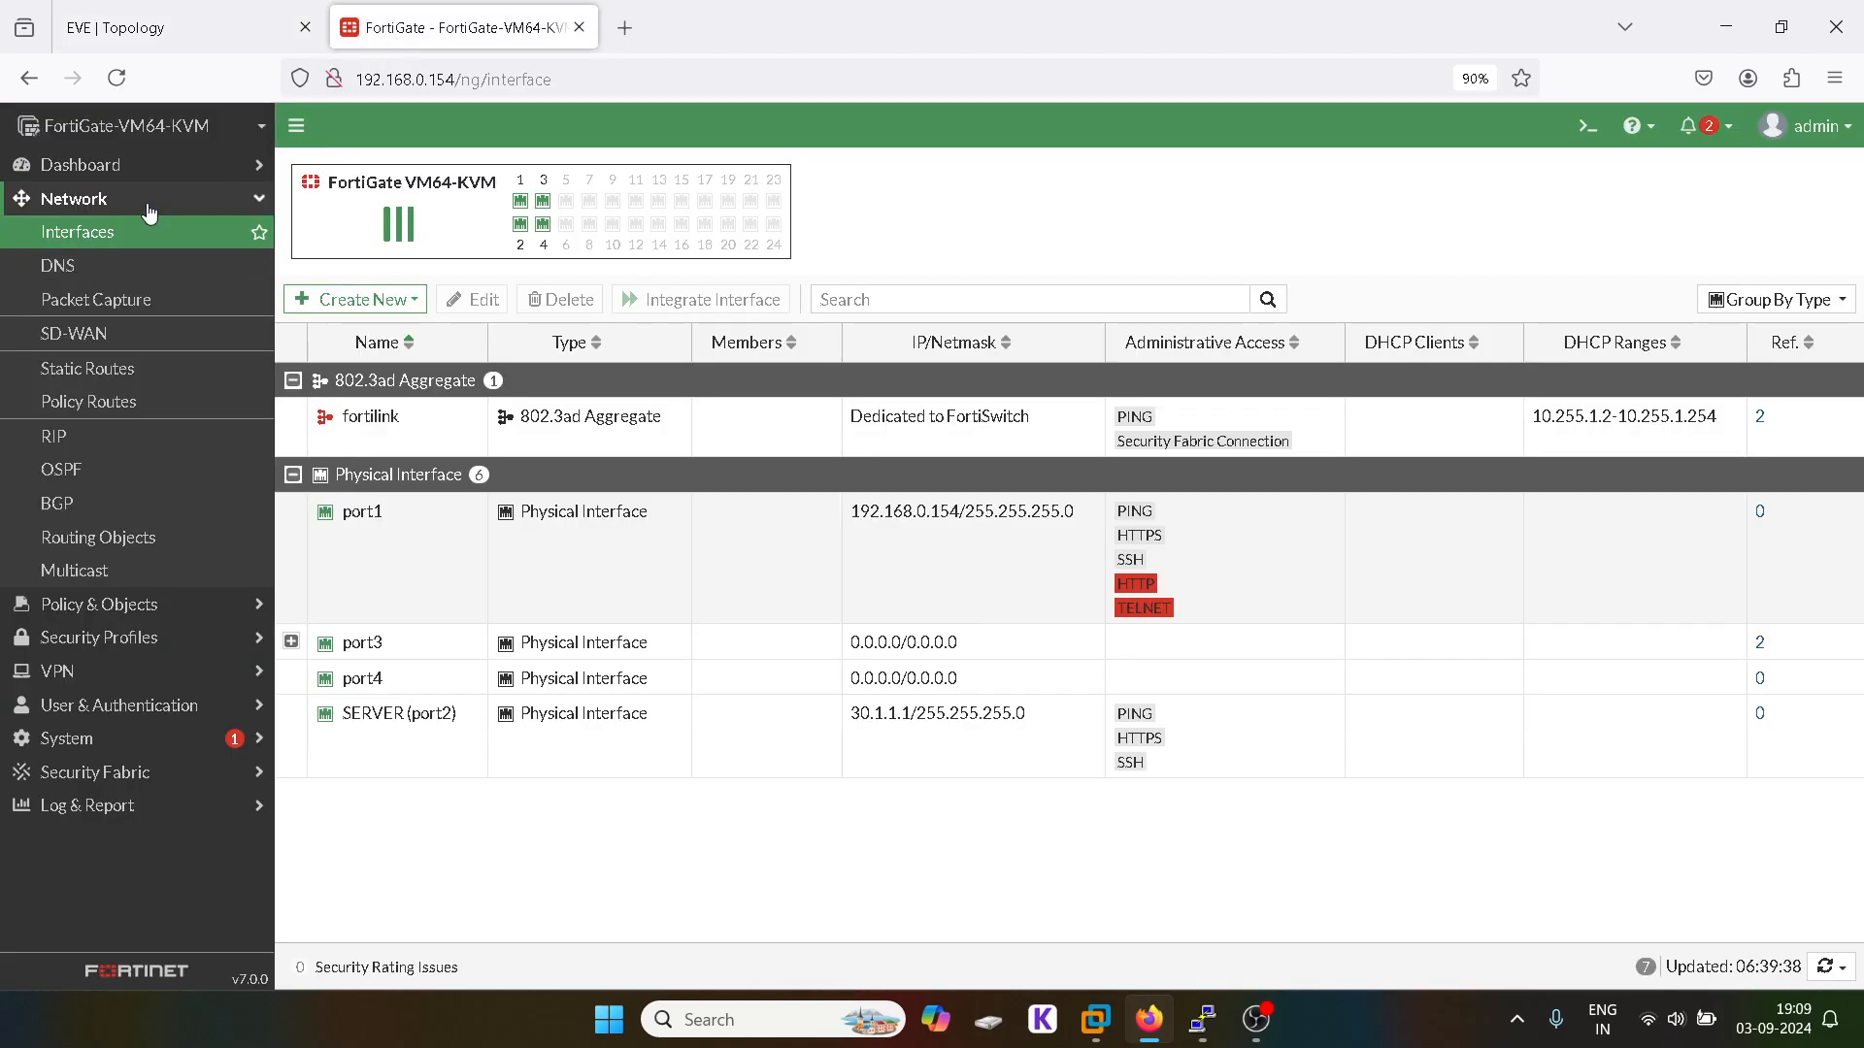
left_click(100, 236)
Step: Create firewall policy 1 from incoming interface 10 to outgoing interface port1
left_click(109, 265)
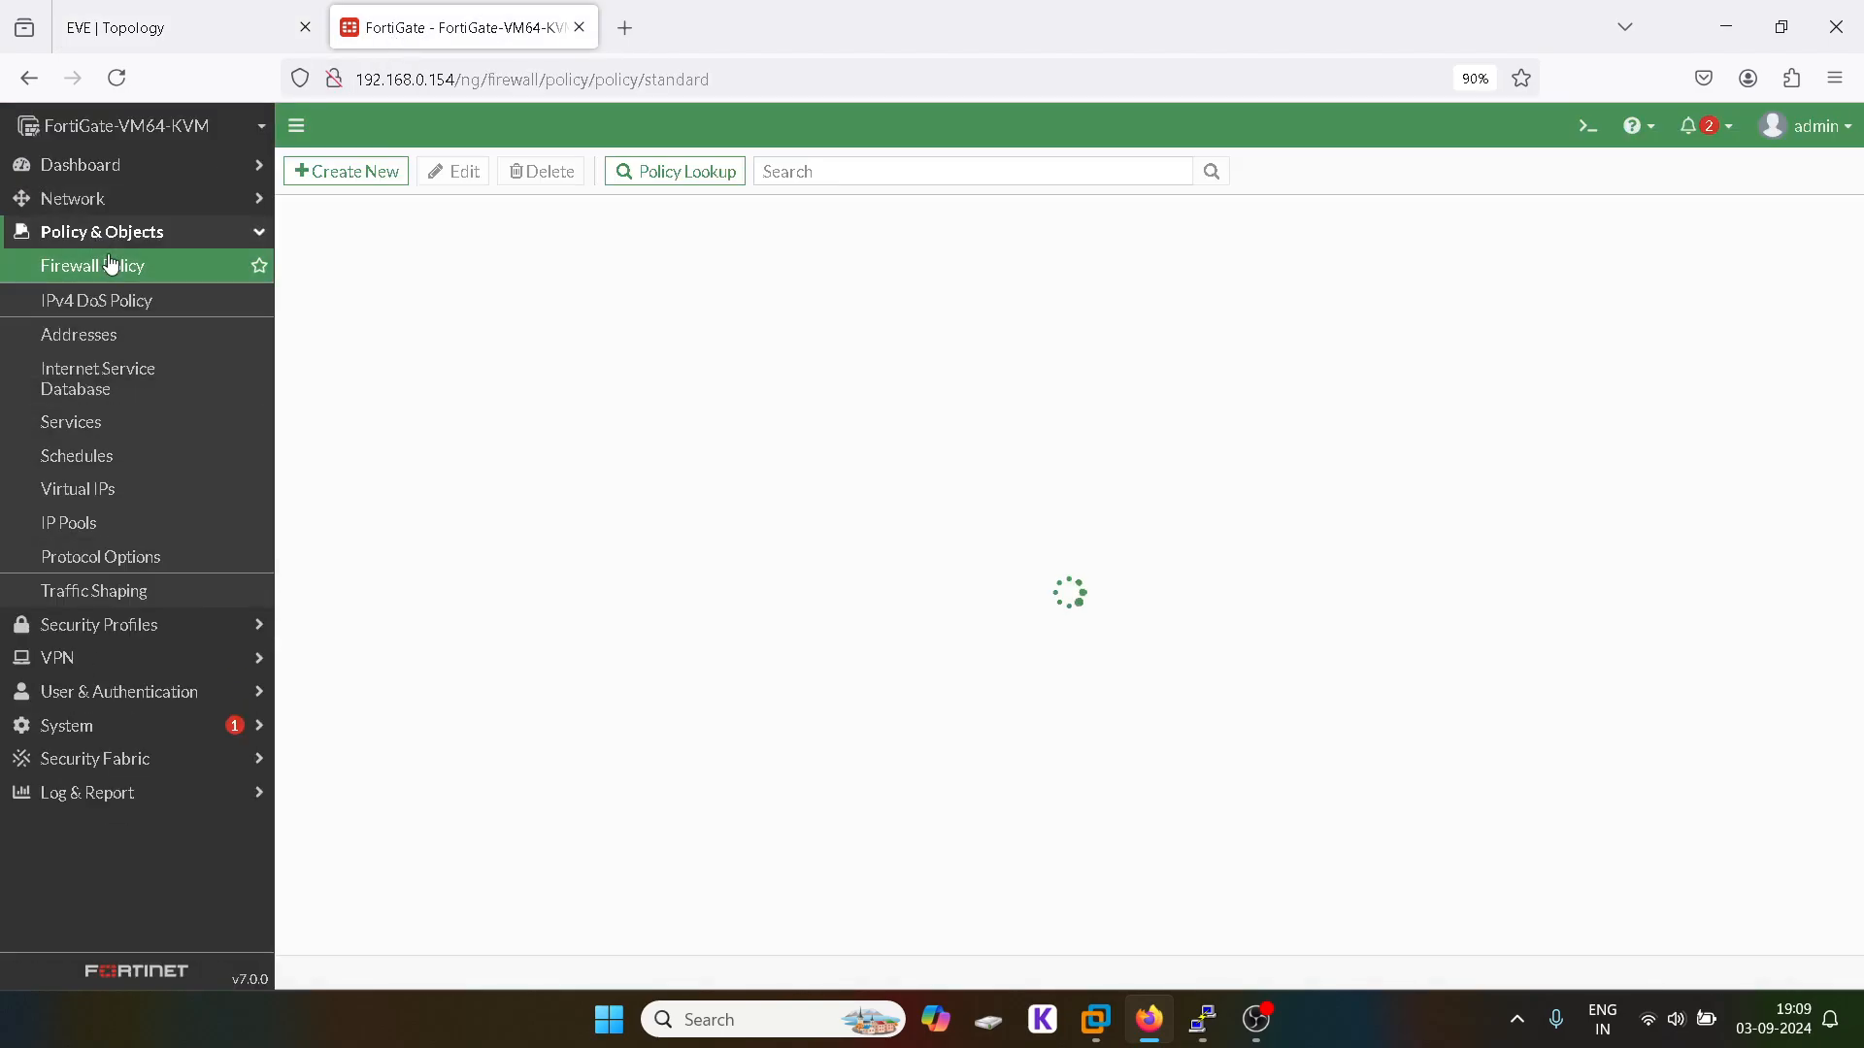
left_click(358, 175)
type("1")
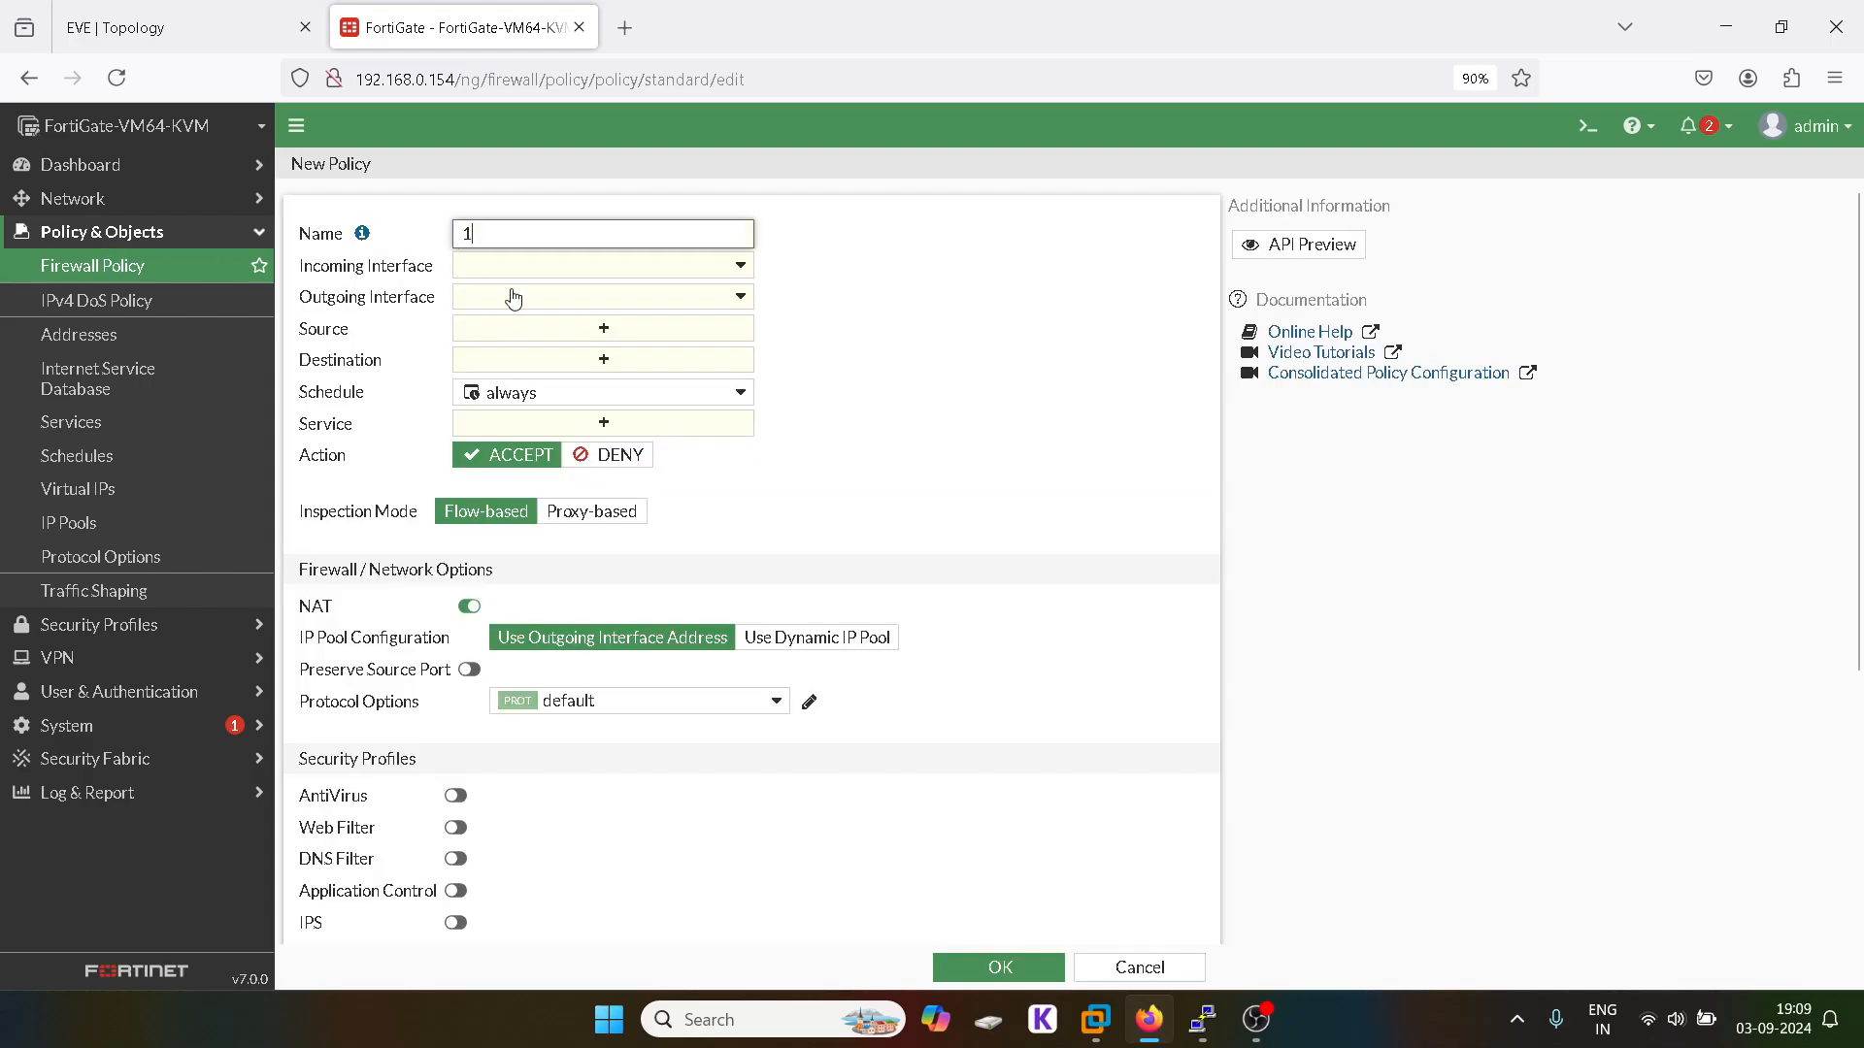
left_click(499, 266)
left_click(515, 330)
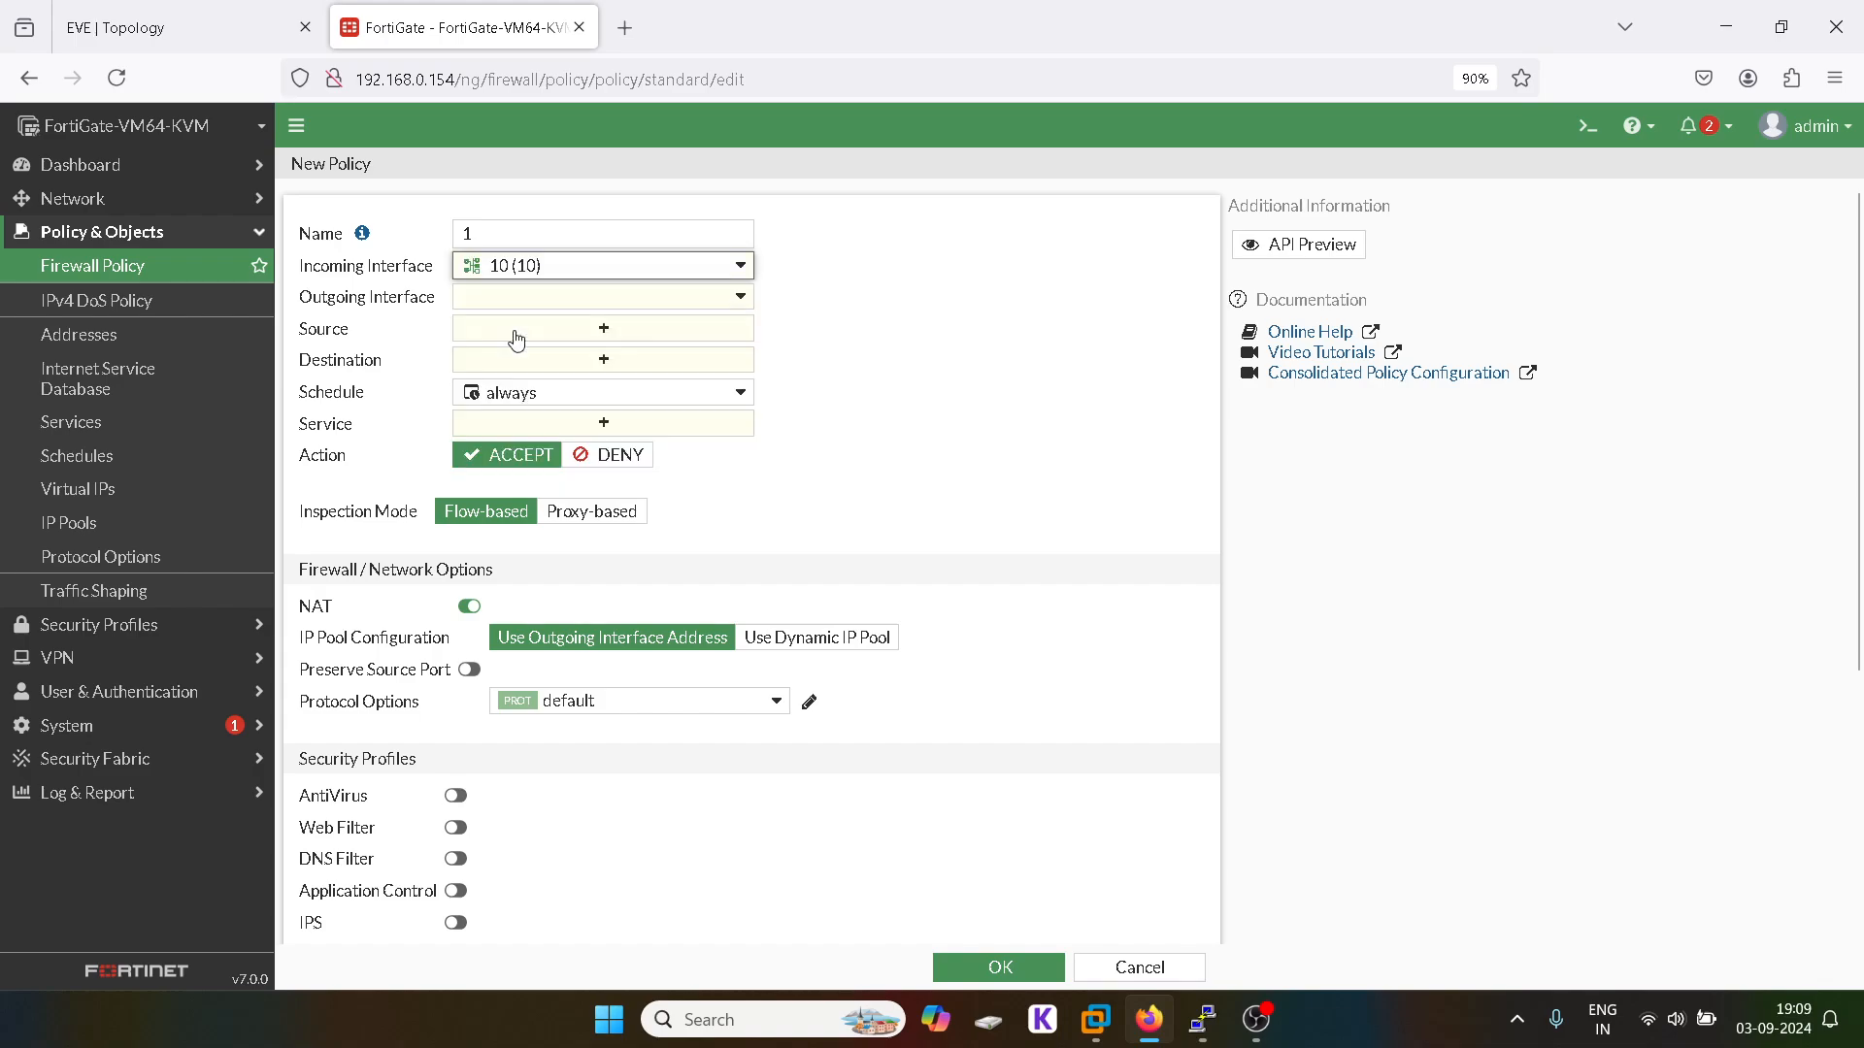
left_click(609, 298)
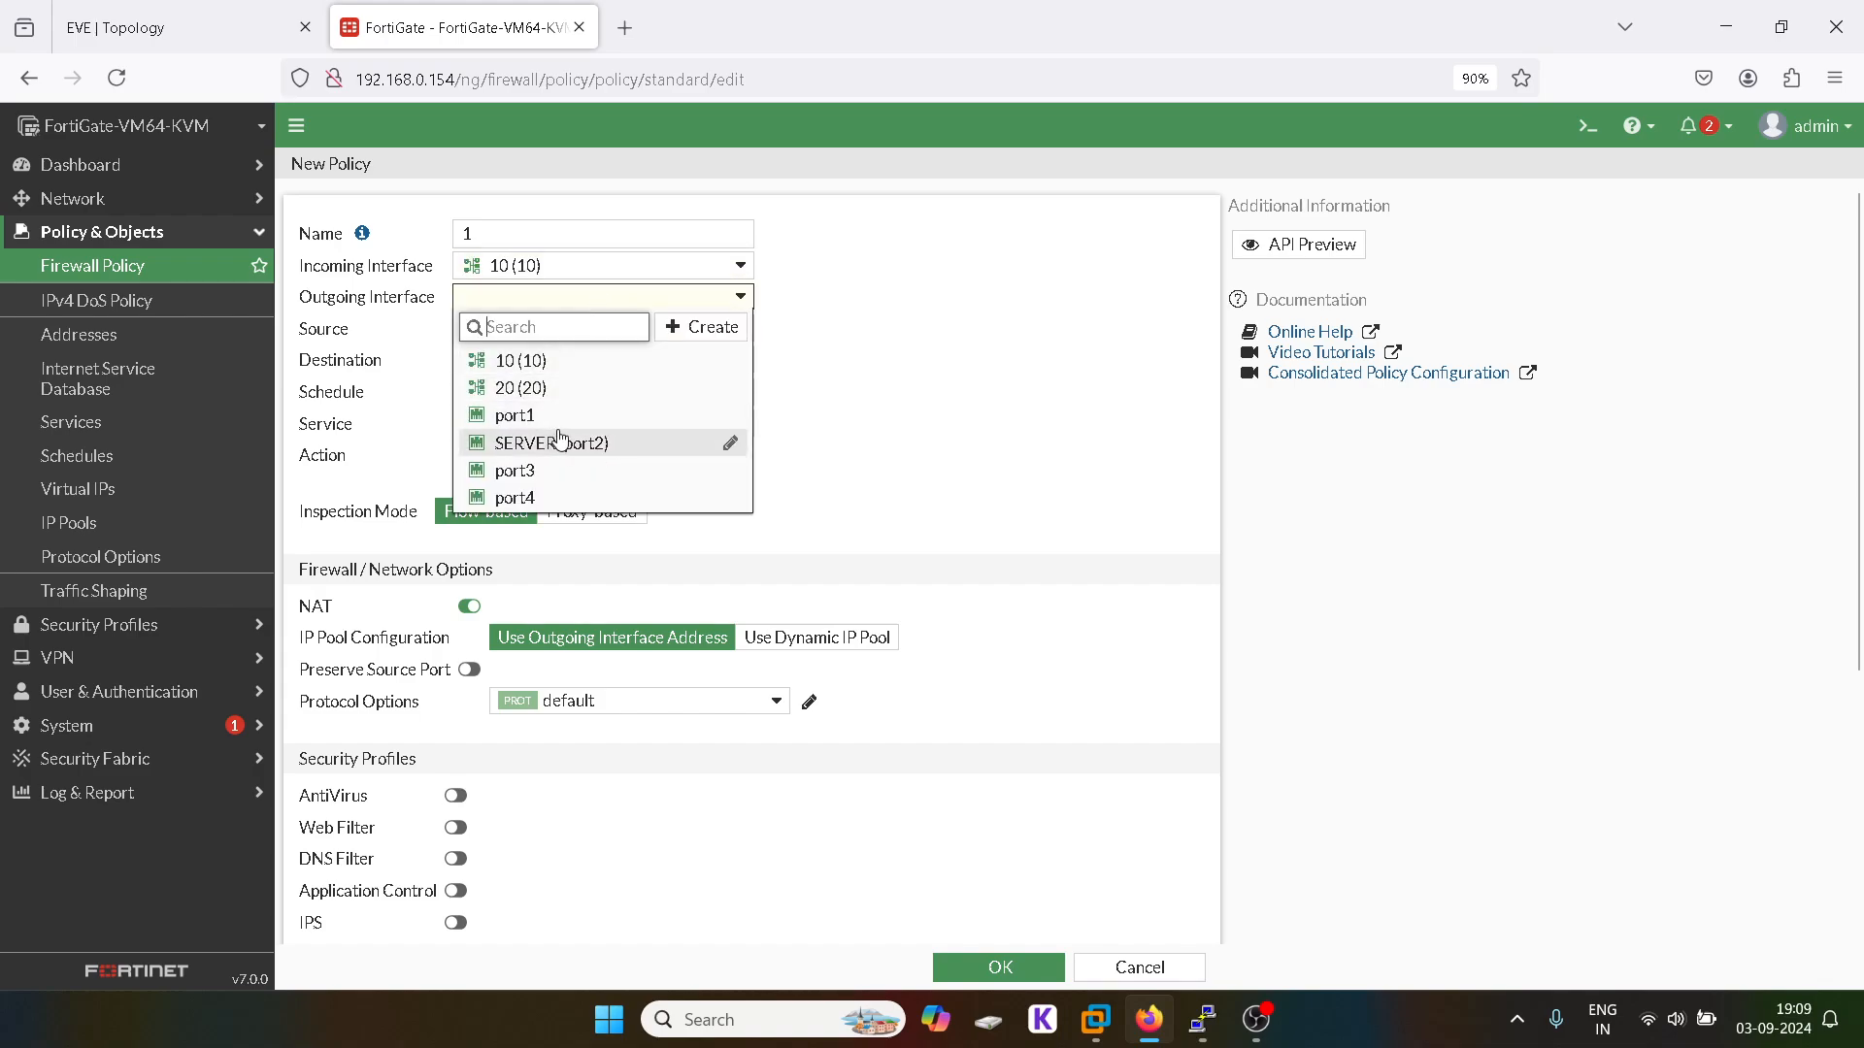
left_click(240, 10)
left_click(446, 13)
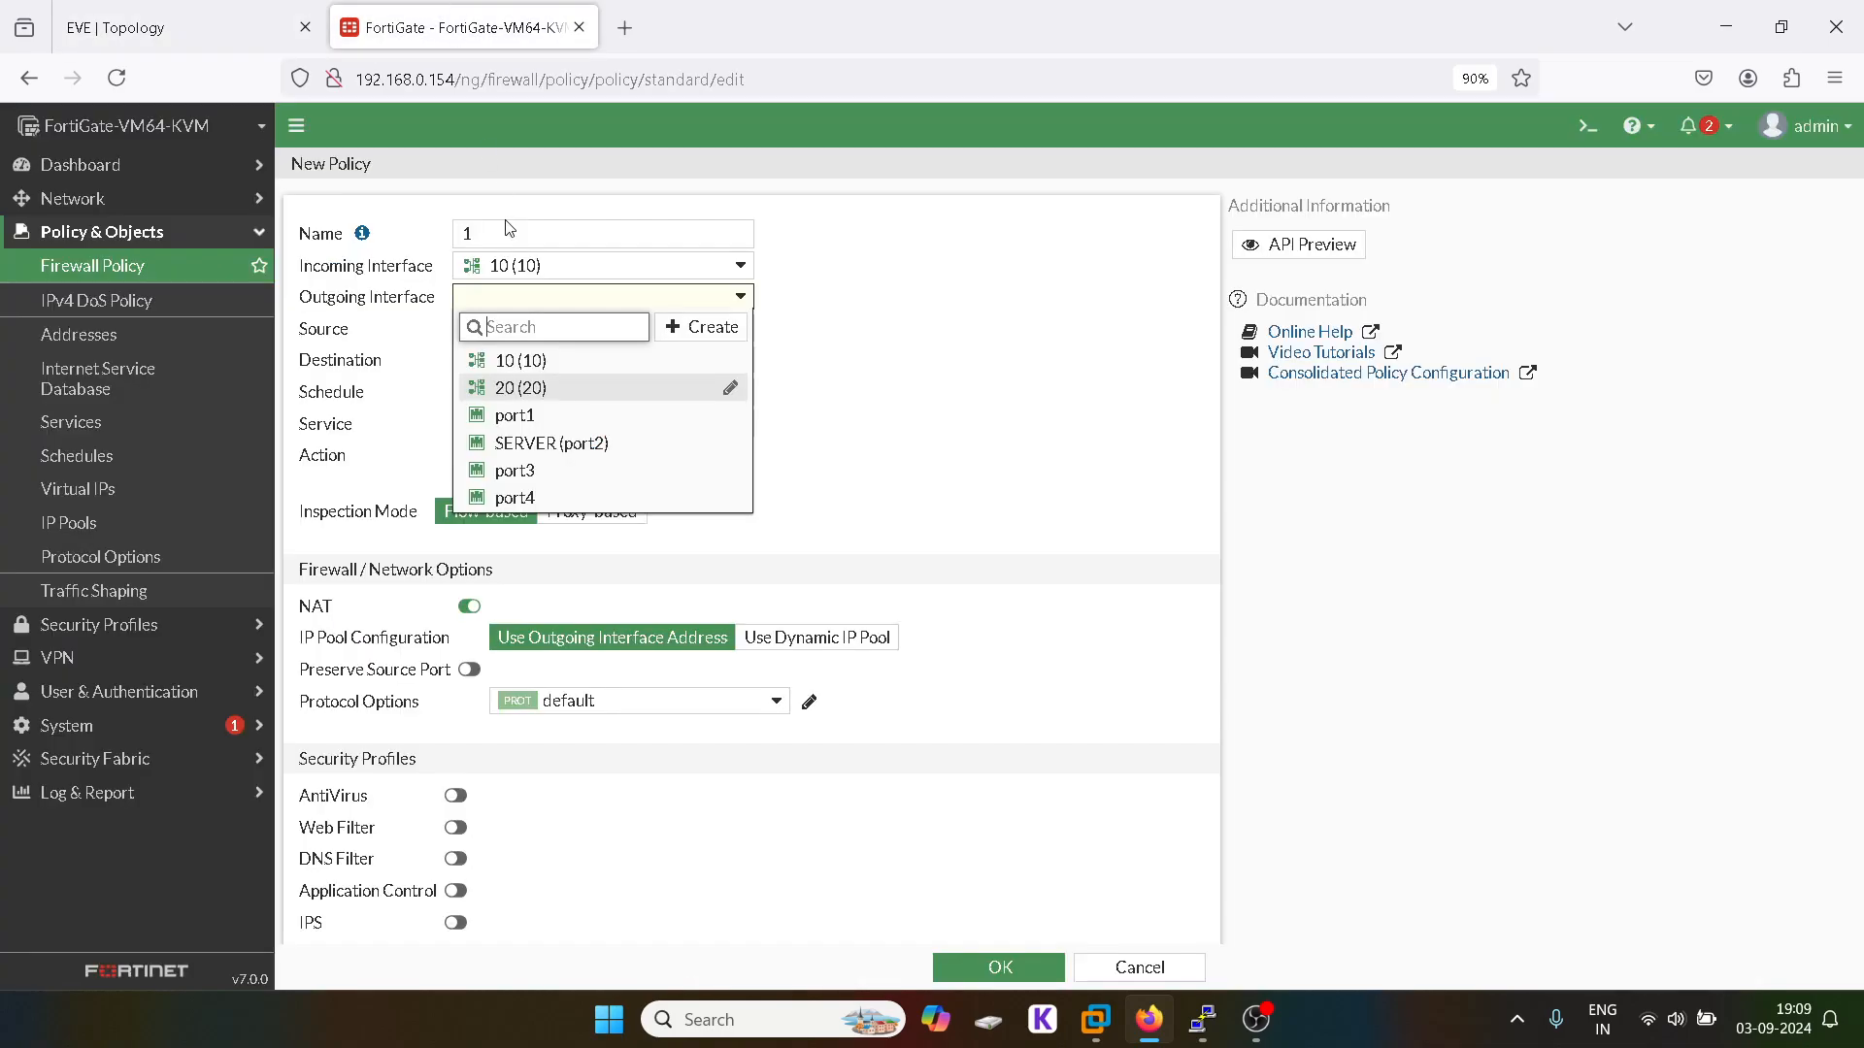
left_click(514, 415)
Step: Set source 10 address, destination all, service ALL, and save the policy
left_click(603, 329)
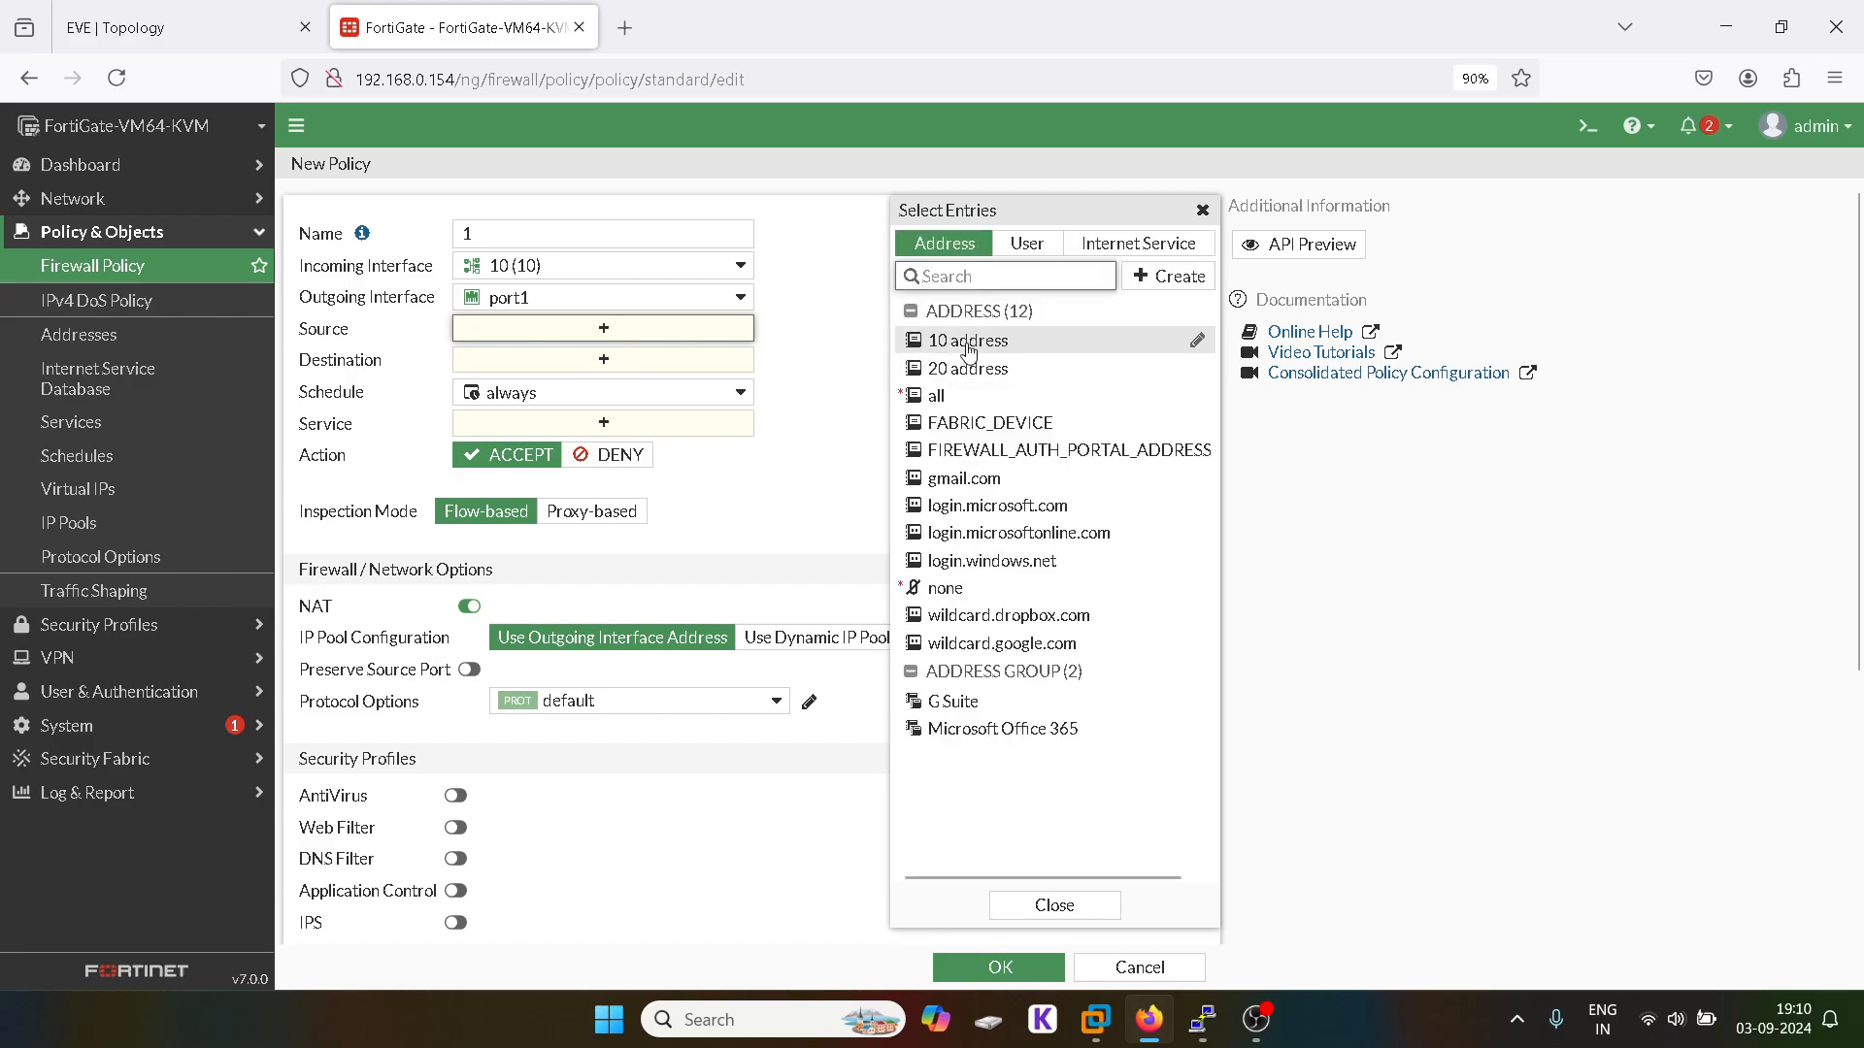
left_click(966, 342)
left_click(1202, 210)
left_click(588, 384)
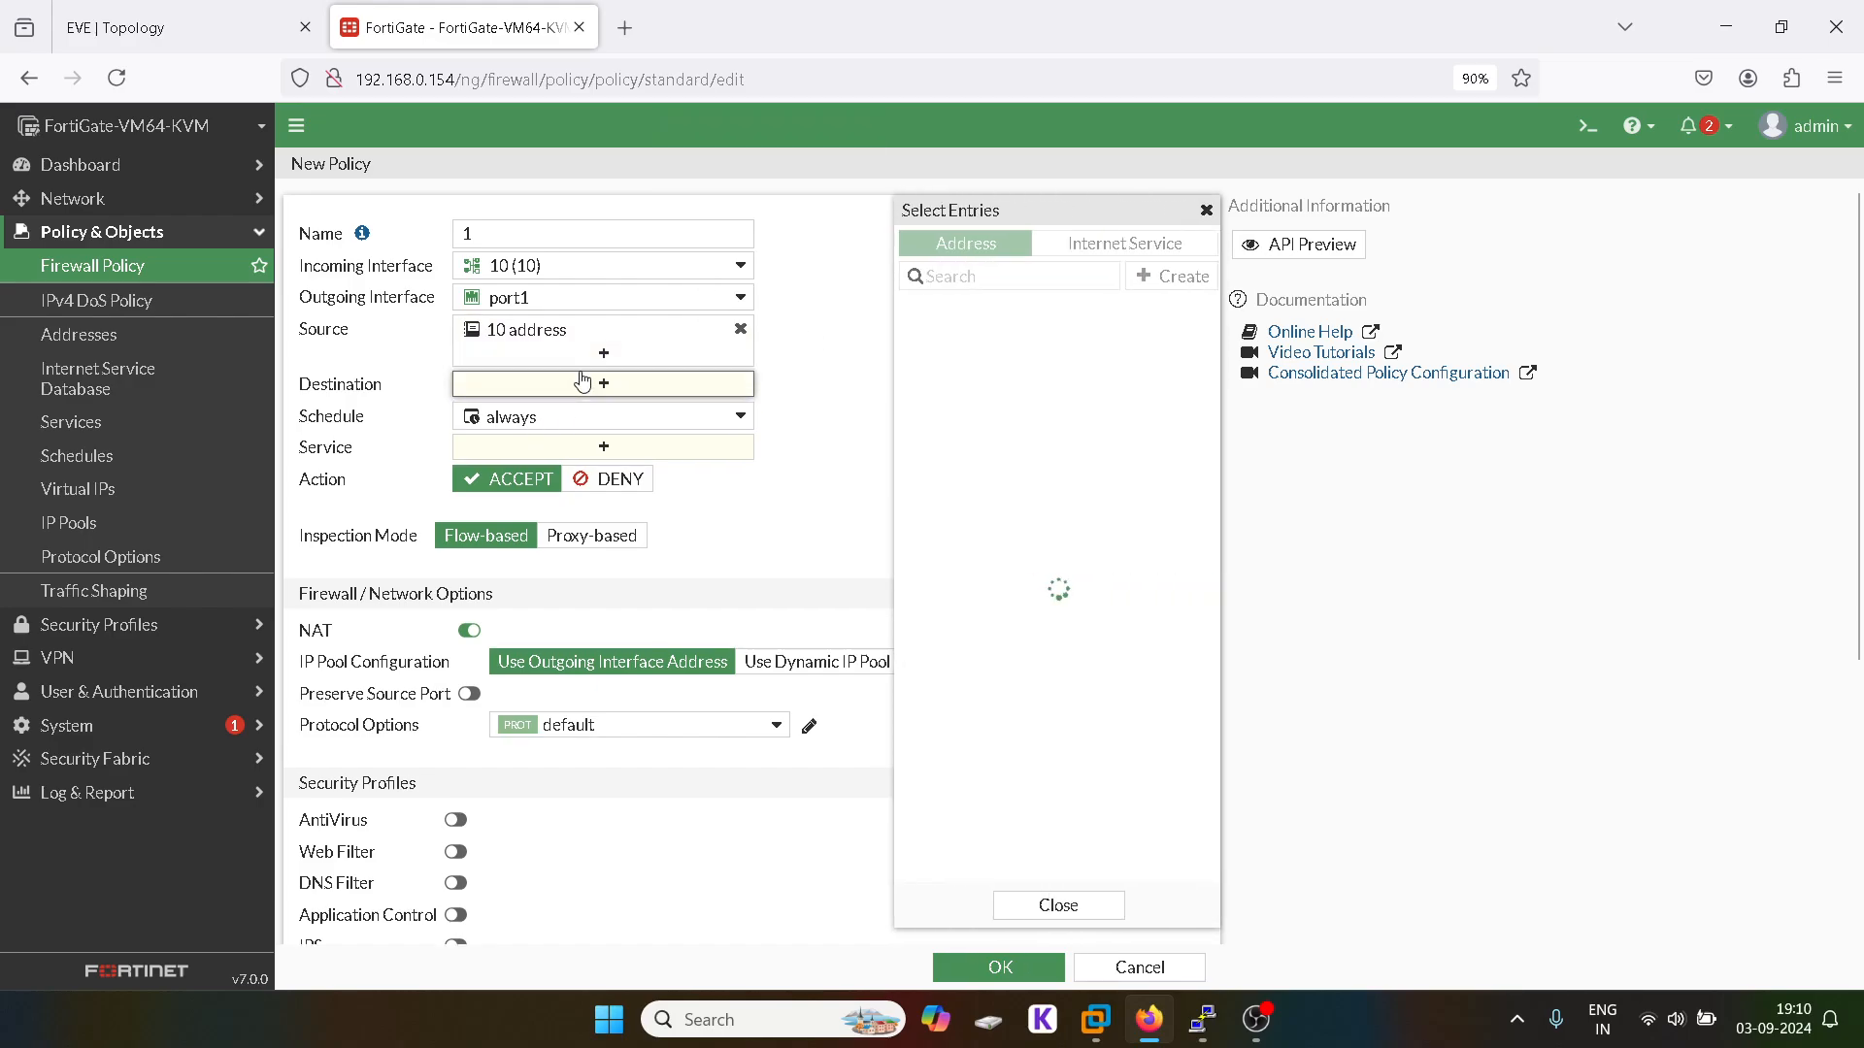
left_click(949, 398)
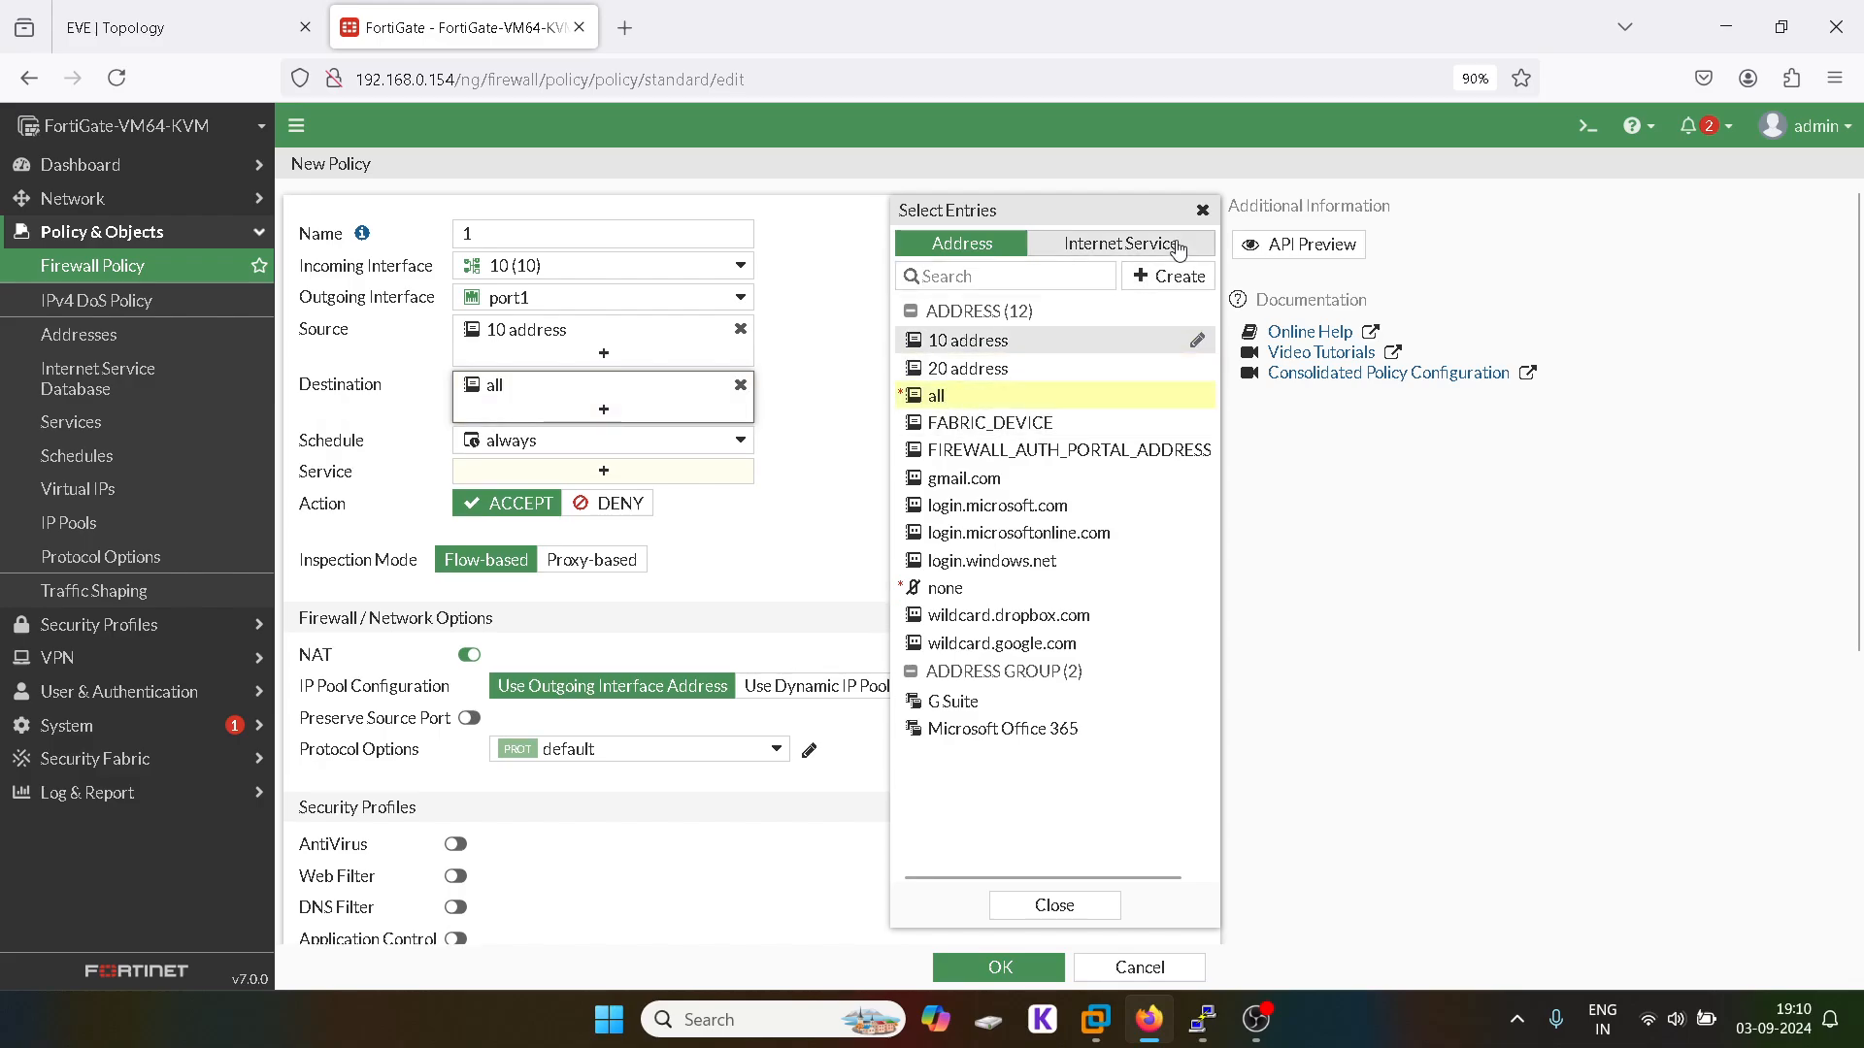
left_click(1202, 210)
left_click(621, 471)
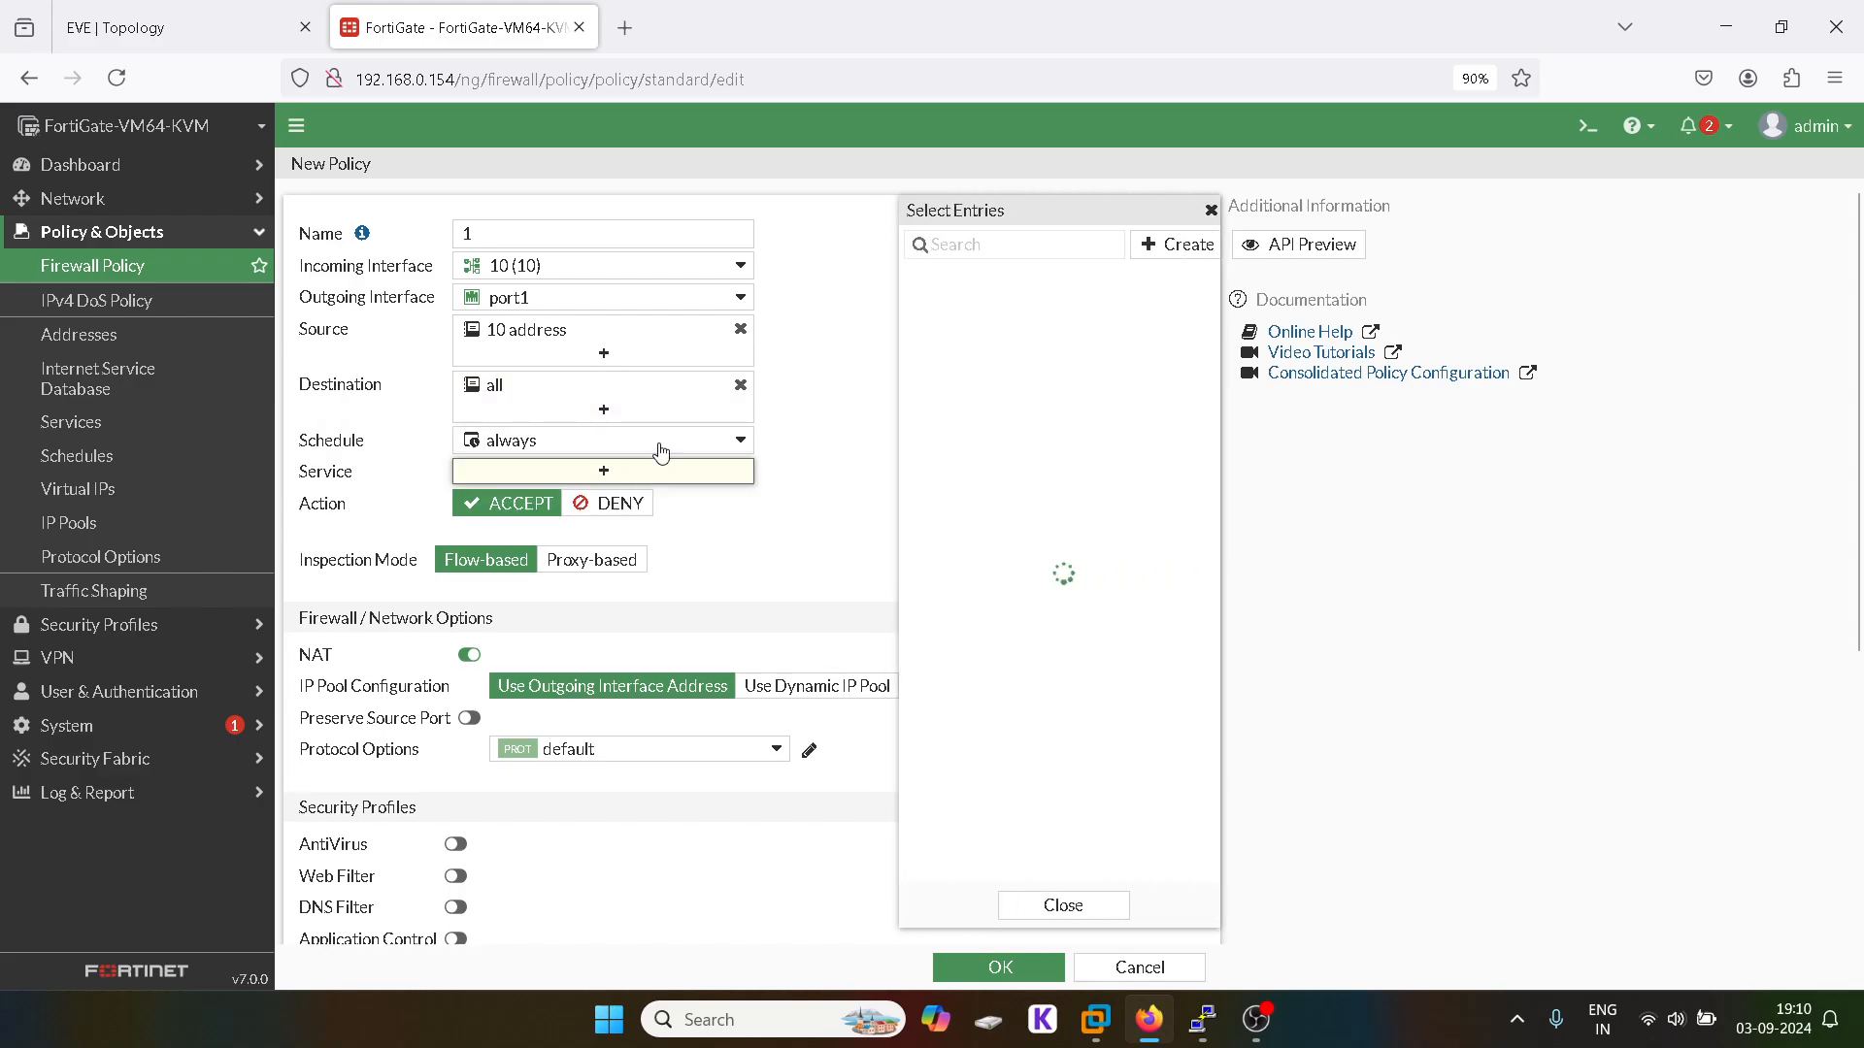
left_click(942, 332)
left_click(1203, 210)
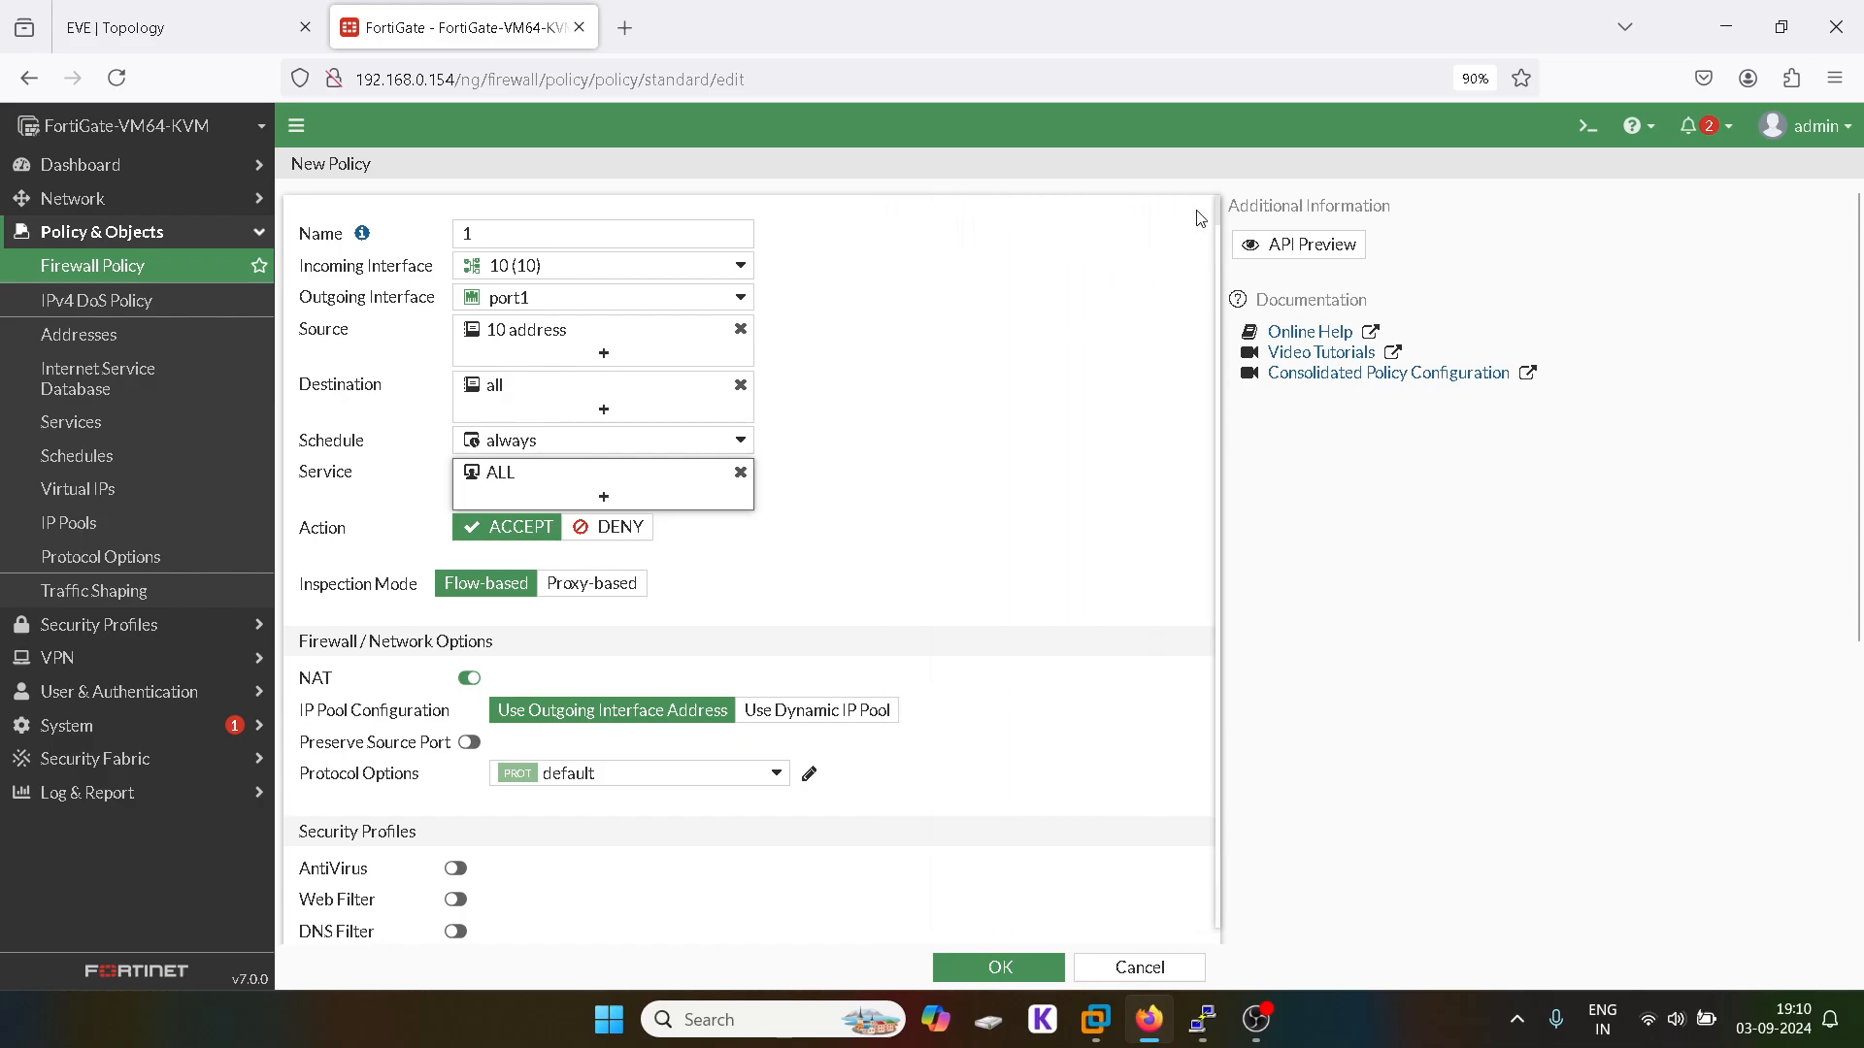
scroll(699, 732, "down", 5)
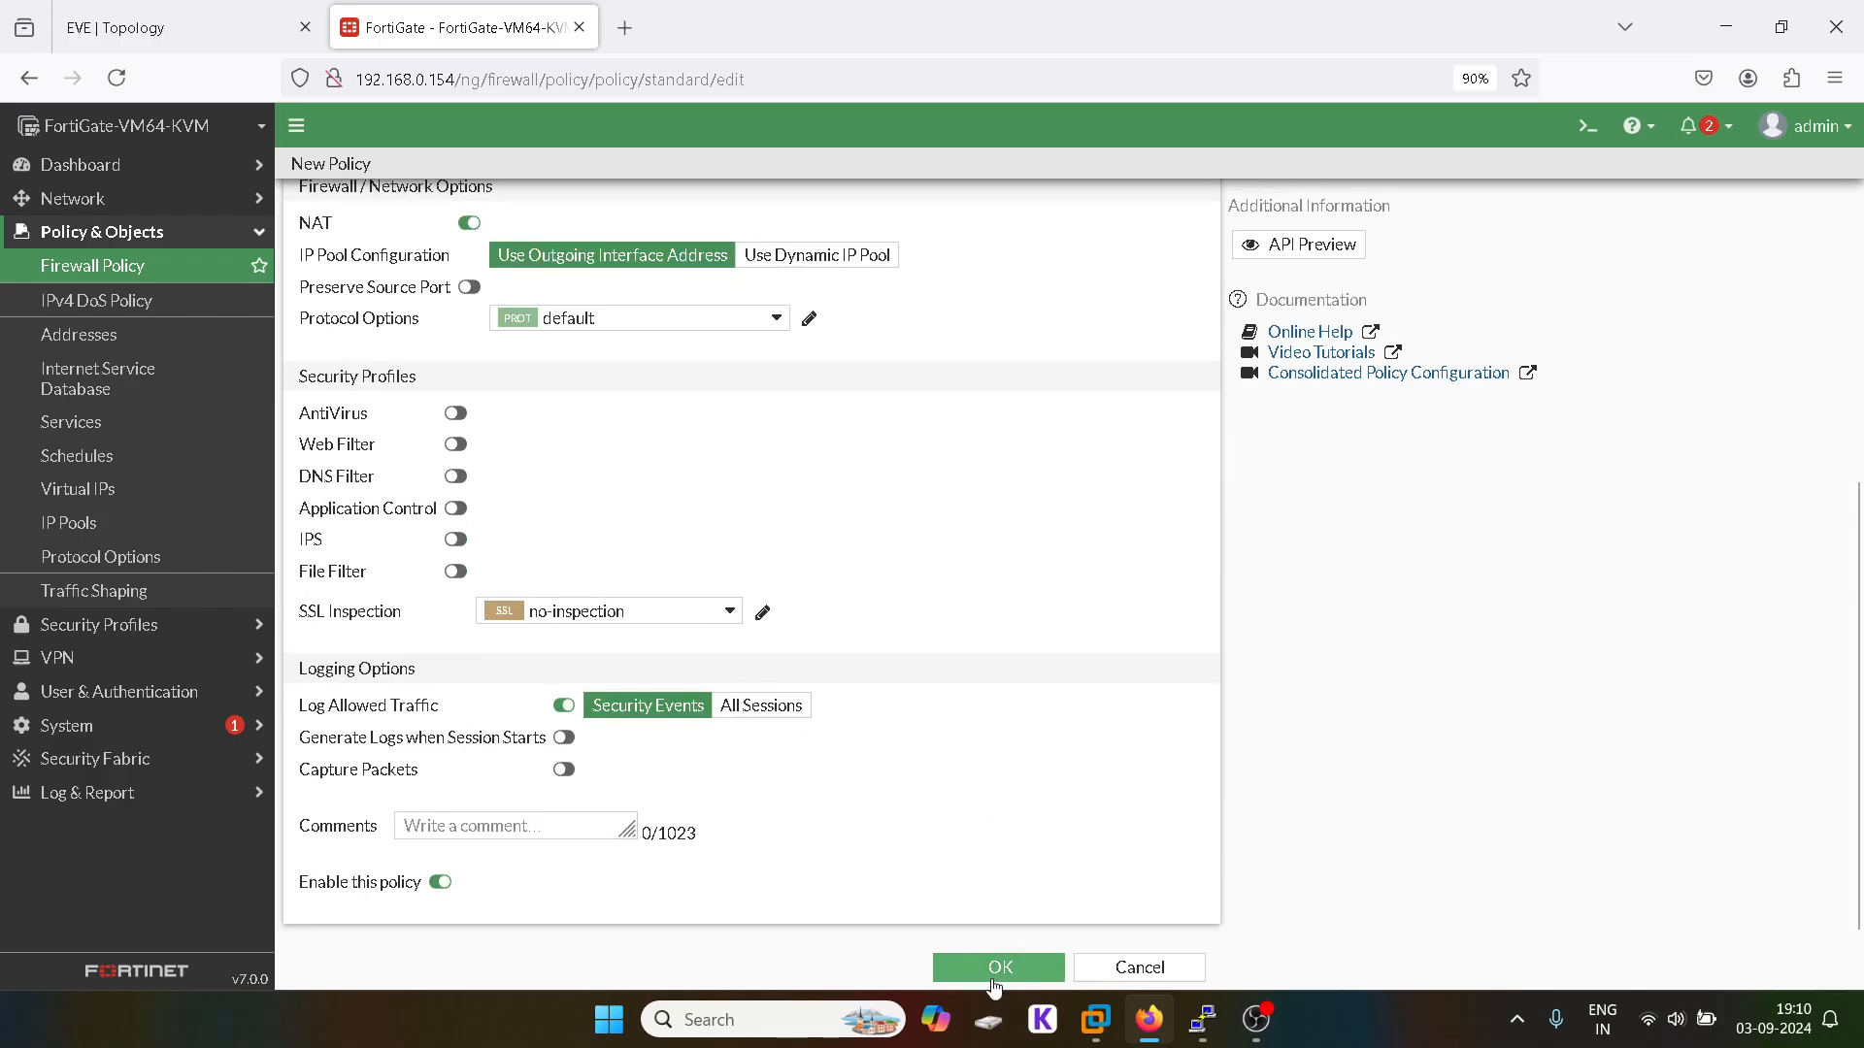
left_click(1000, 971)
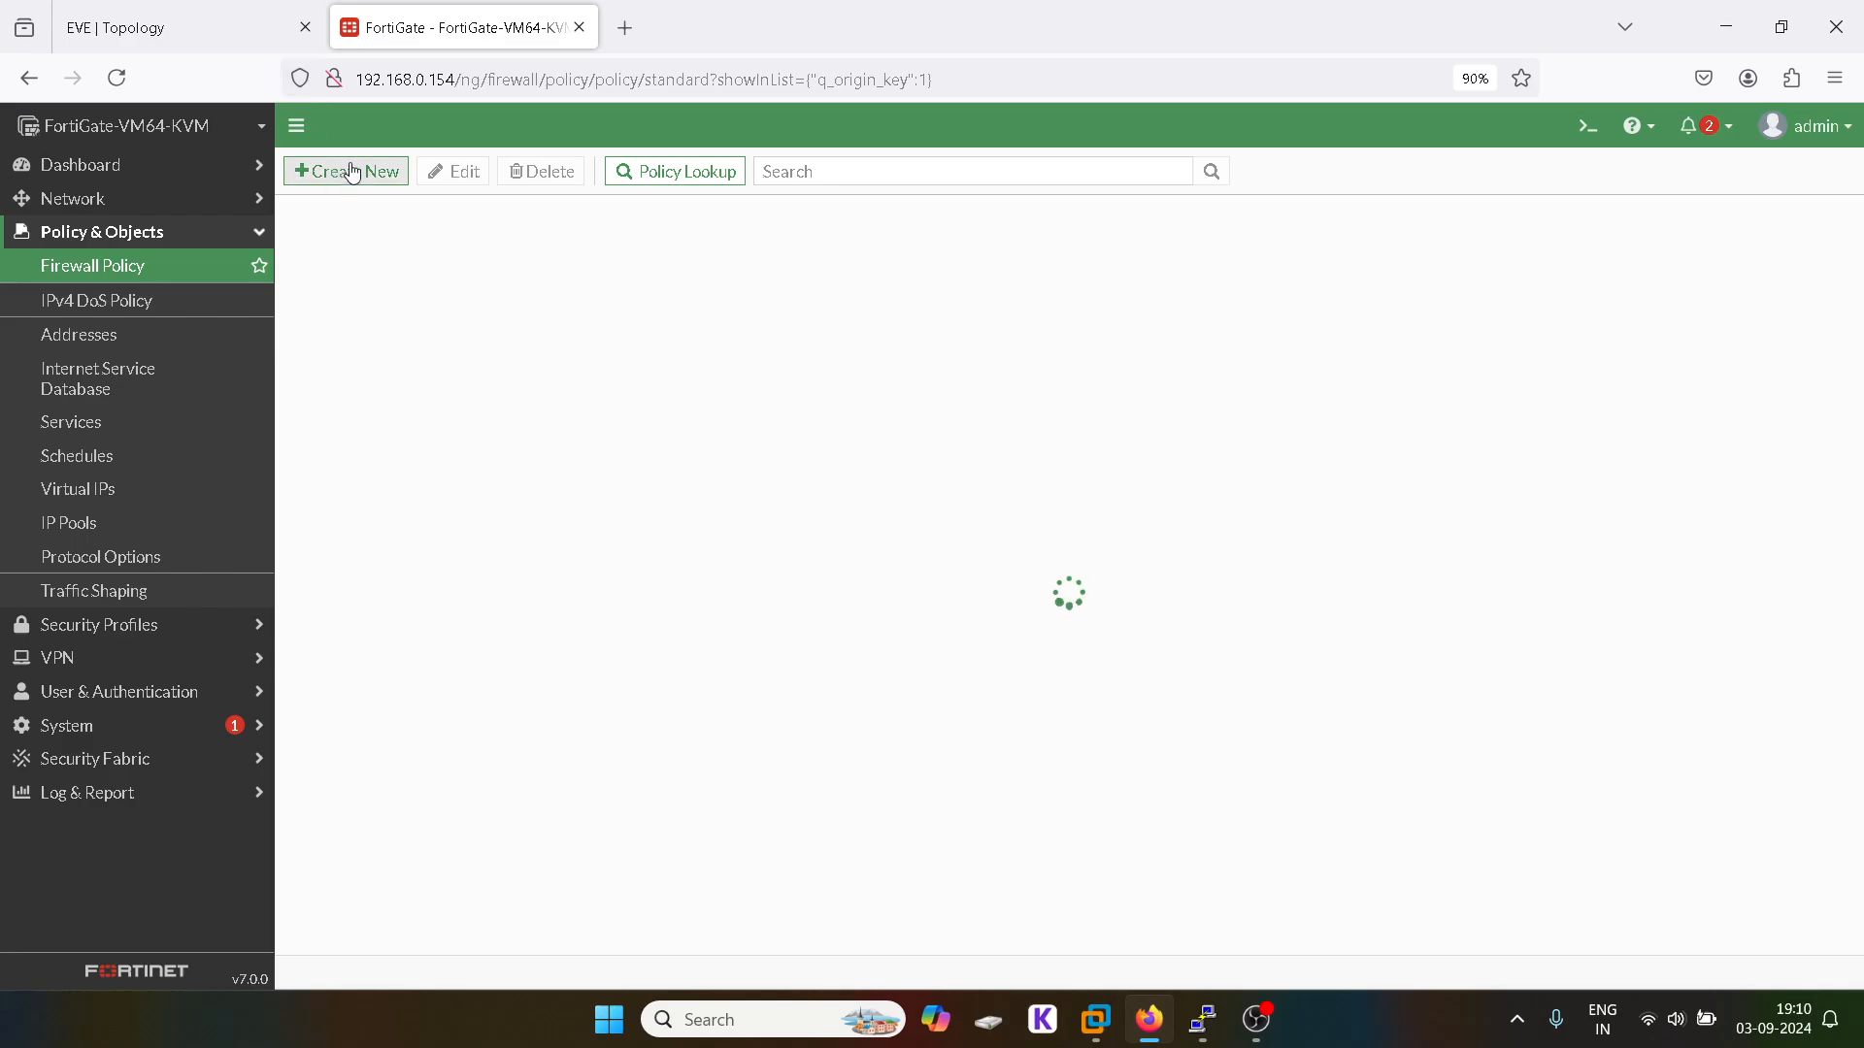
Step: Start the Win4 and Win5 PCs in the EVE-NG topology
left_click(194, 23)
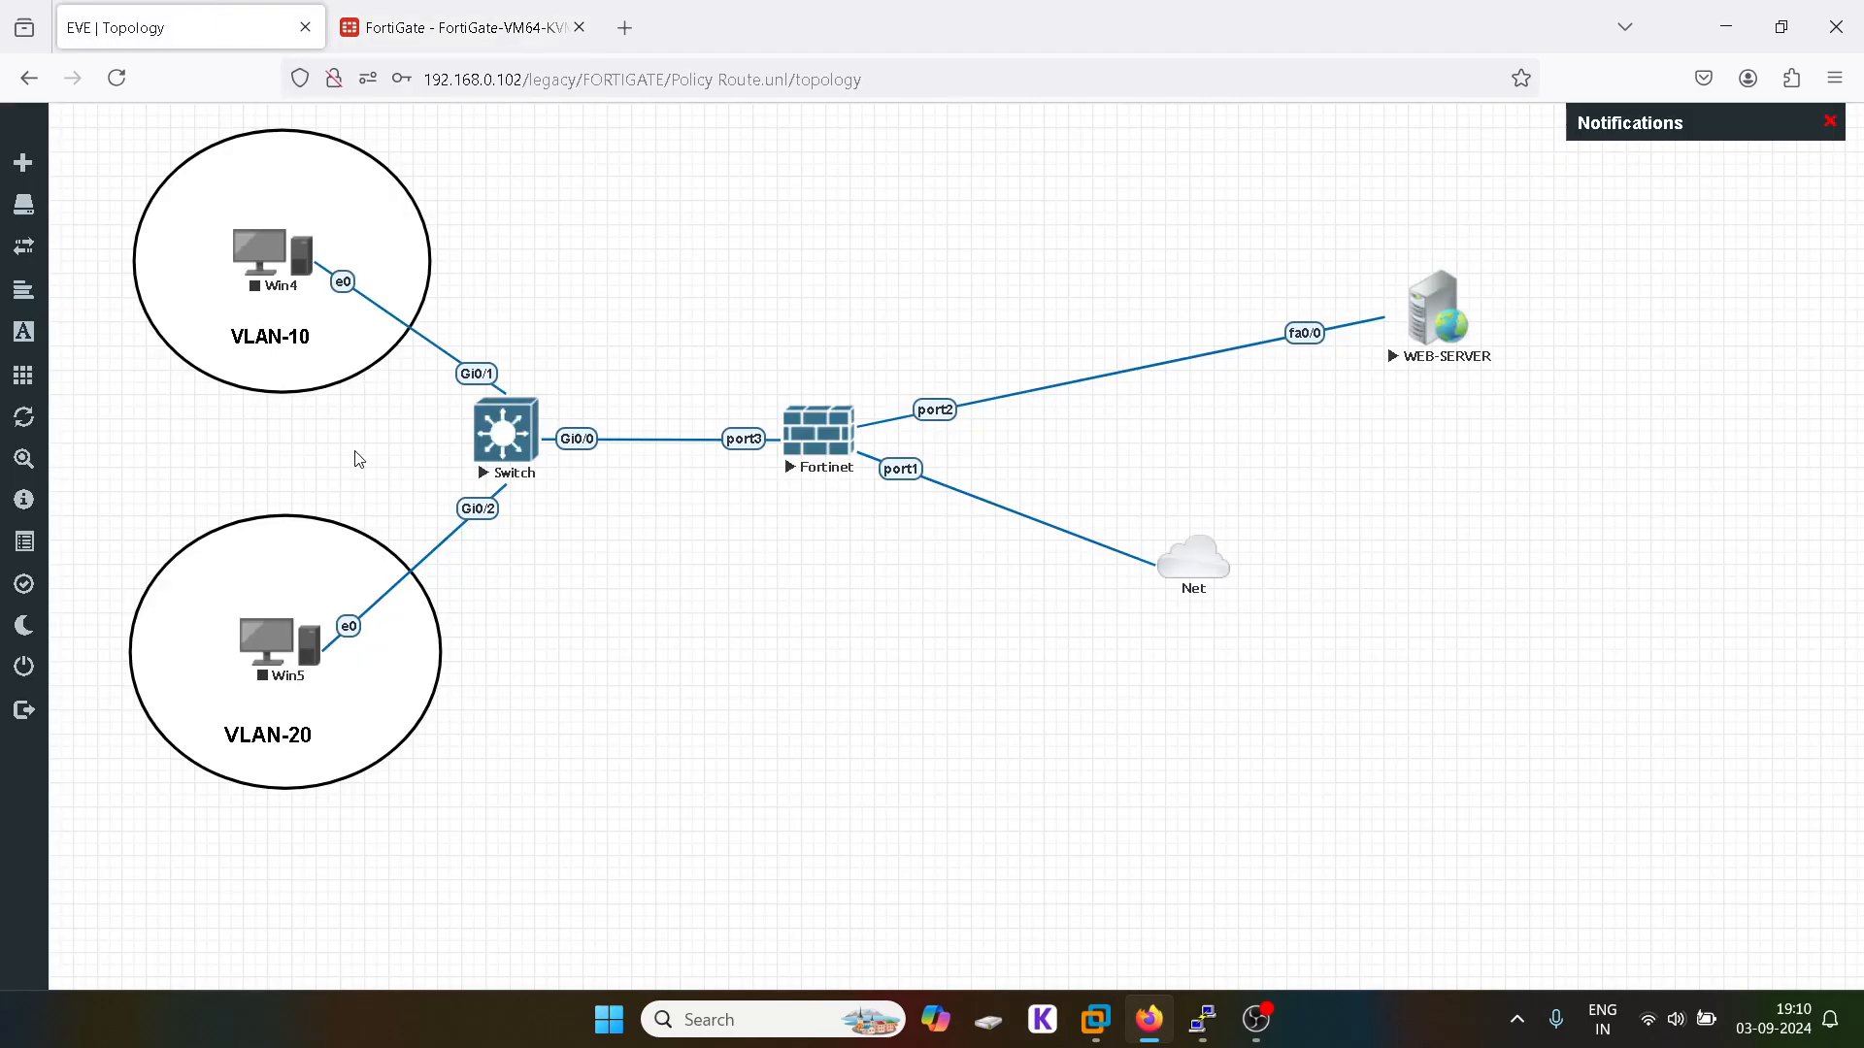
left_click(291, 260)
left_click(329, 303)
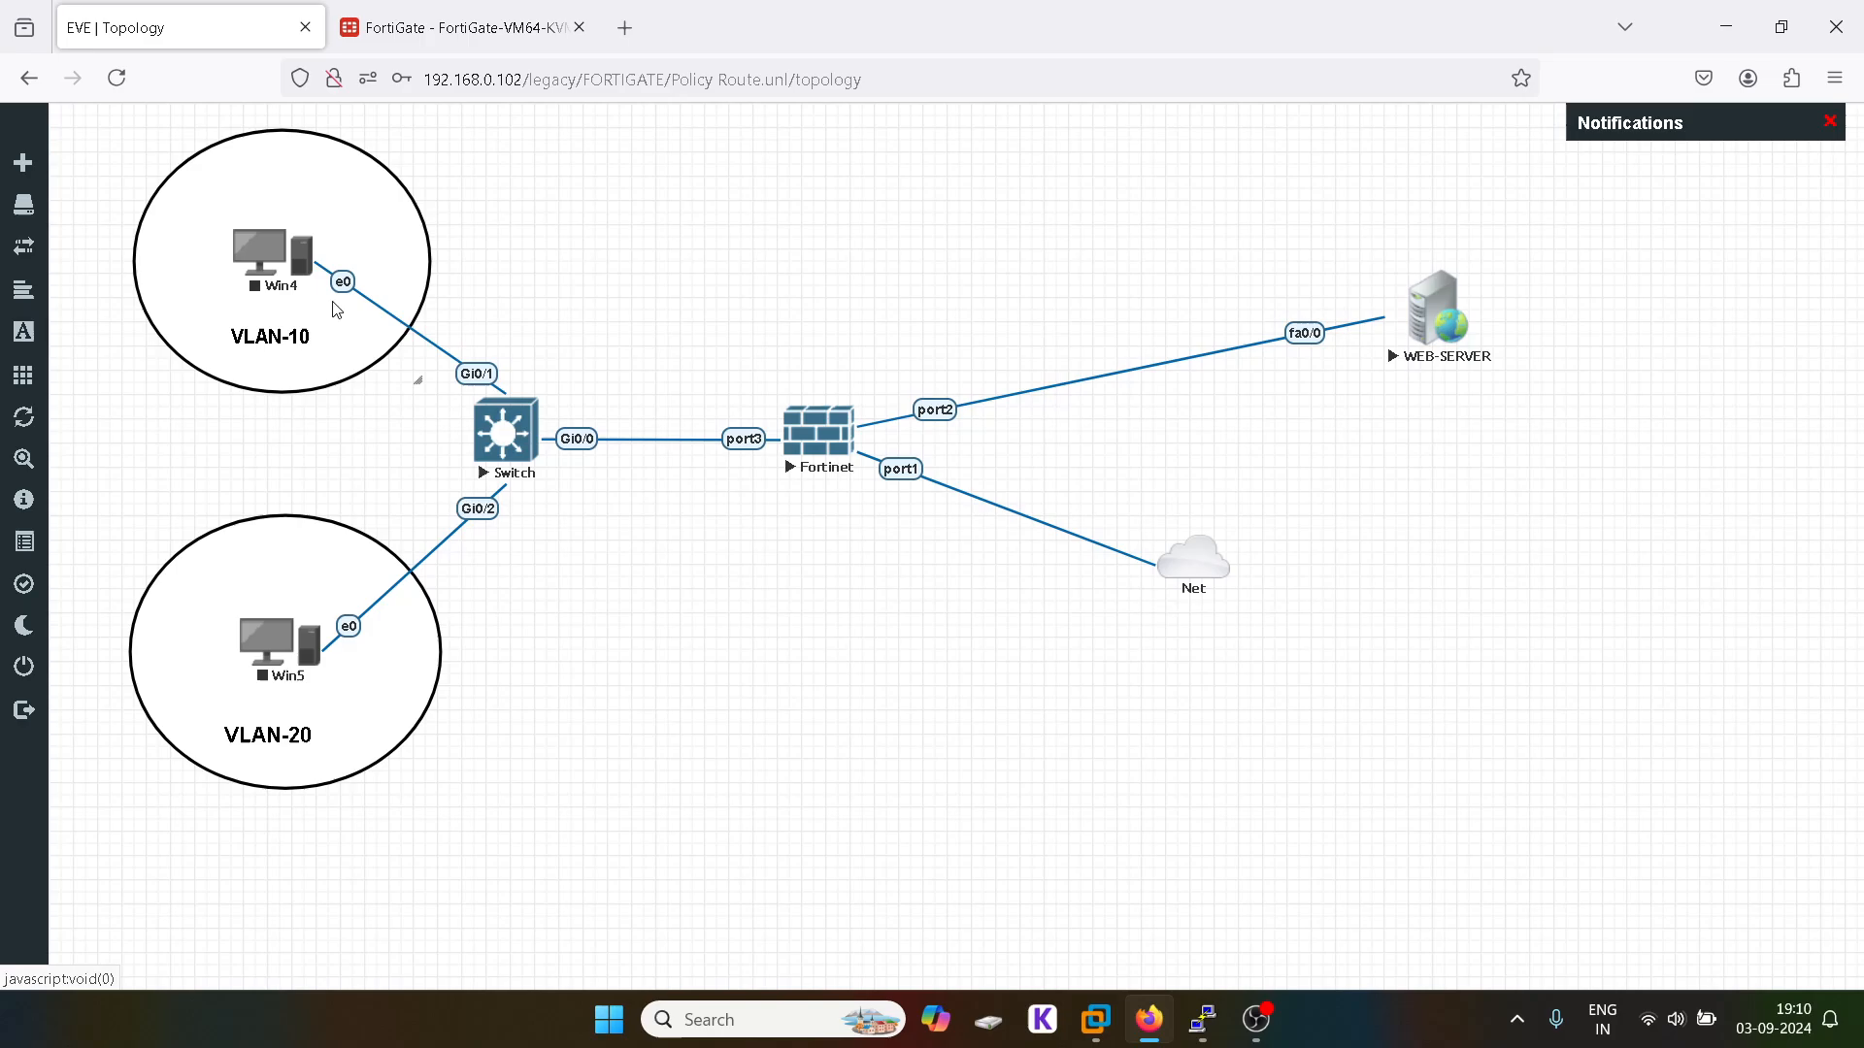
left_click(287, 655)
left_click(342, 696)
left_click(456, 28)
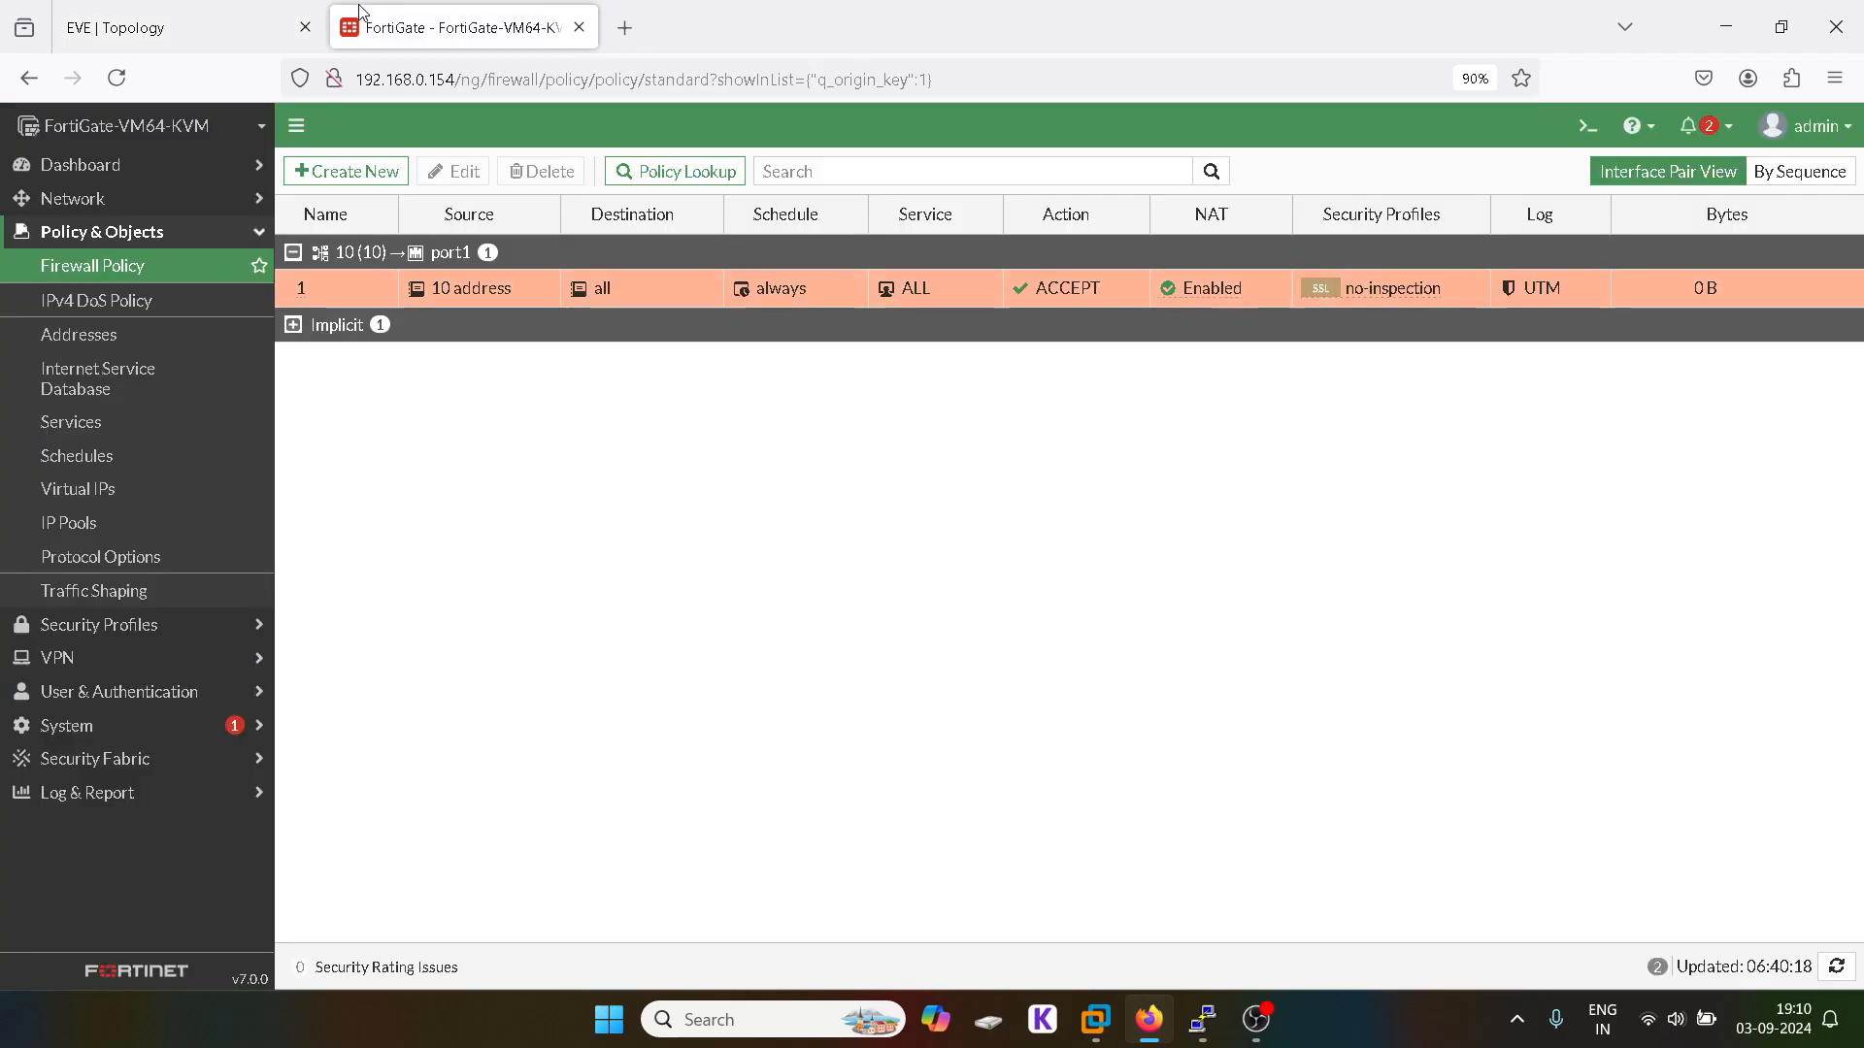
Step: Start firewall policy 2 from interface 20 (20) out port1 with source 20 address
left_click(351, 187)
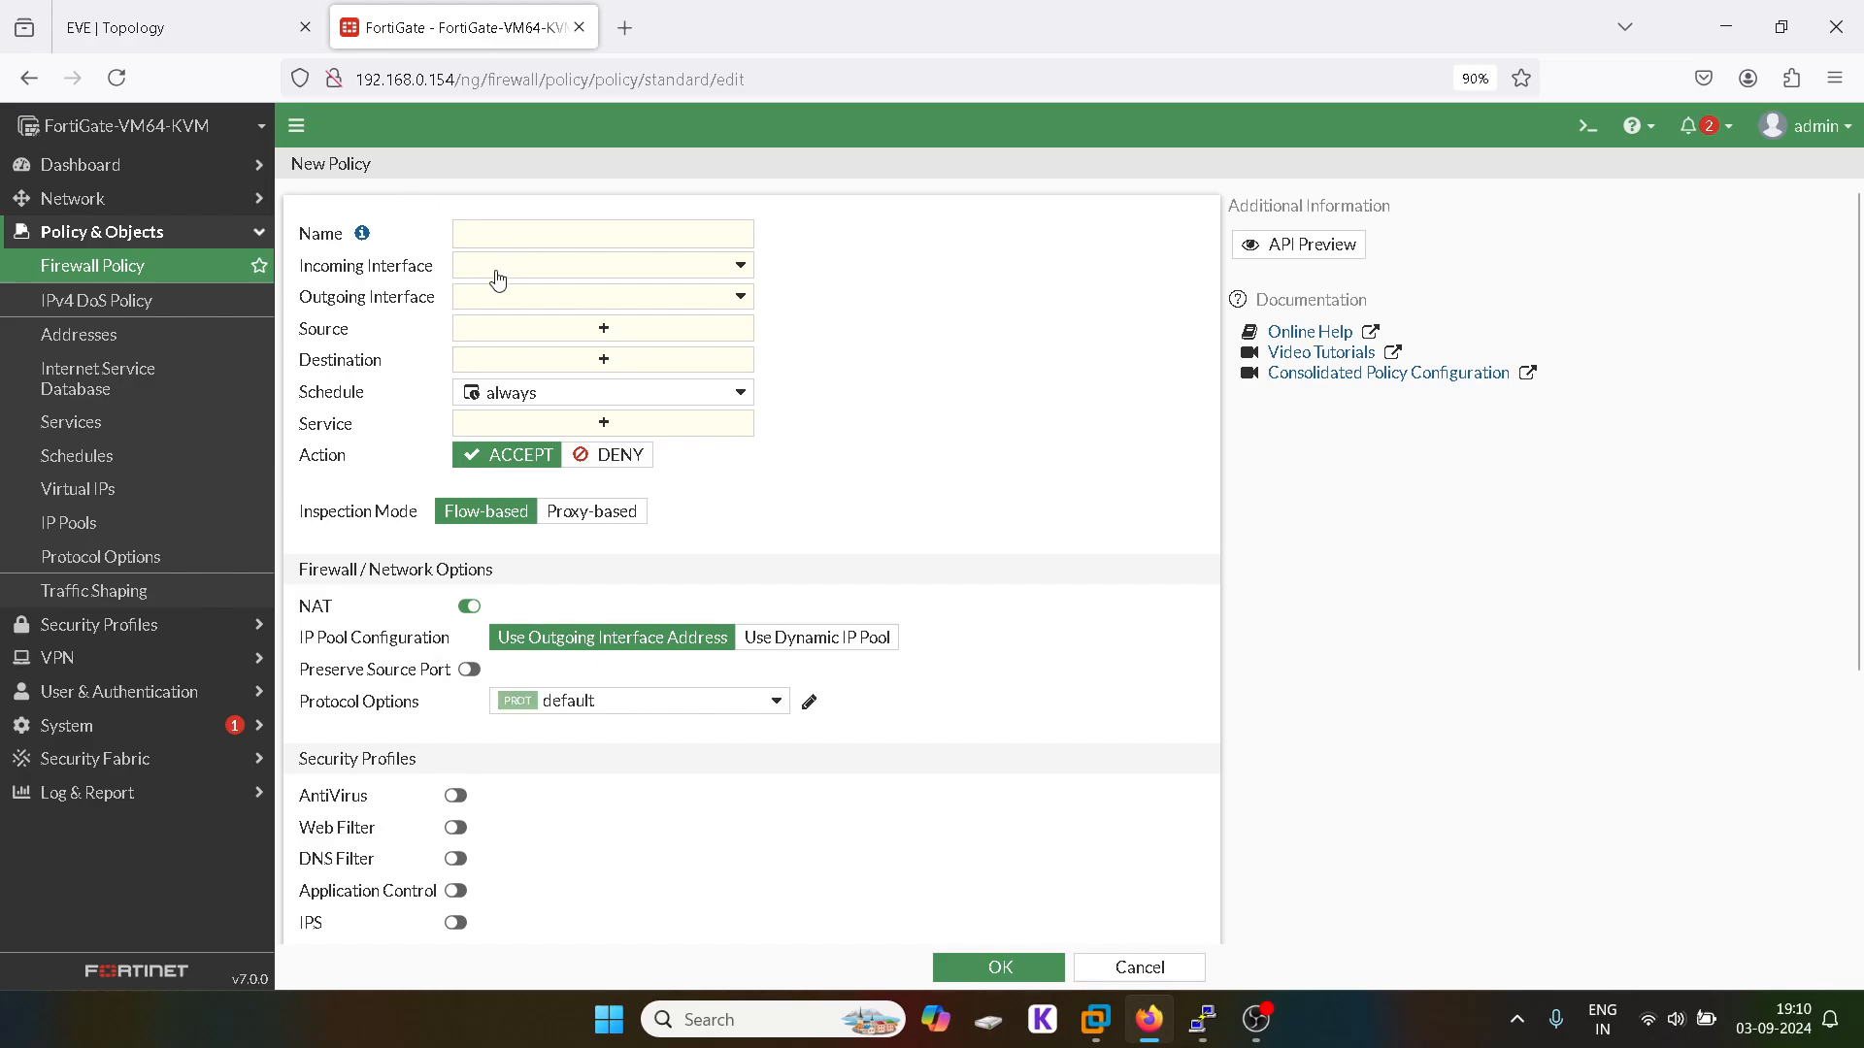
left_click(503, 231)
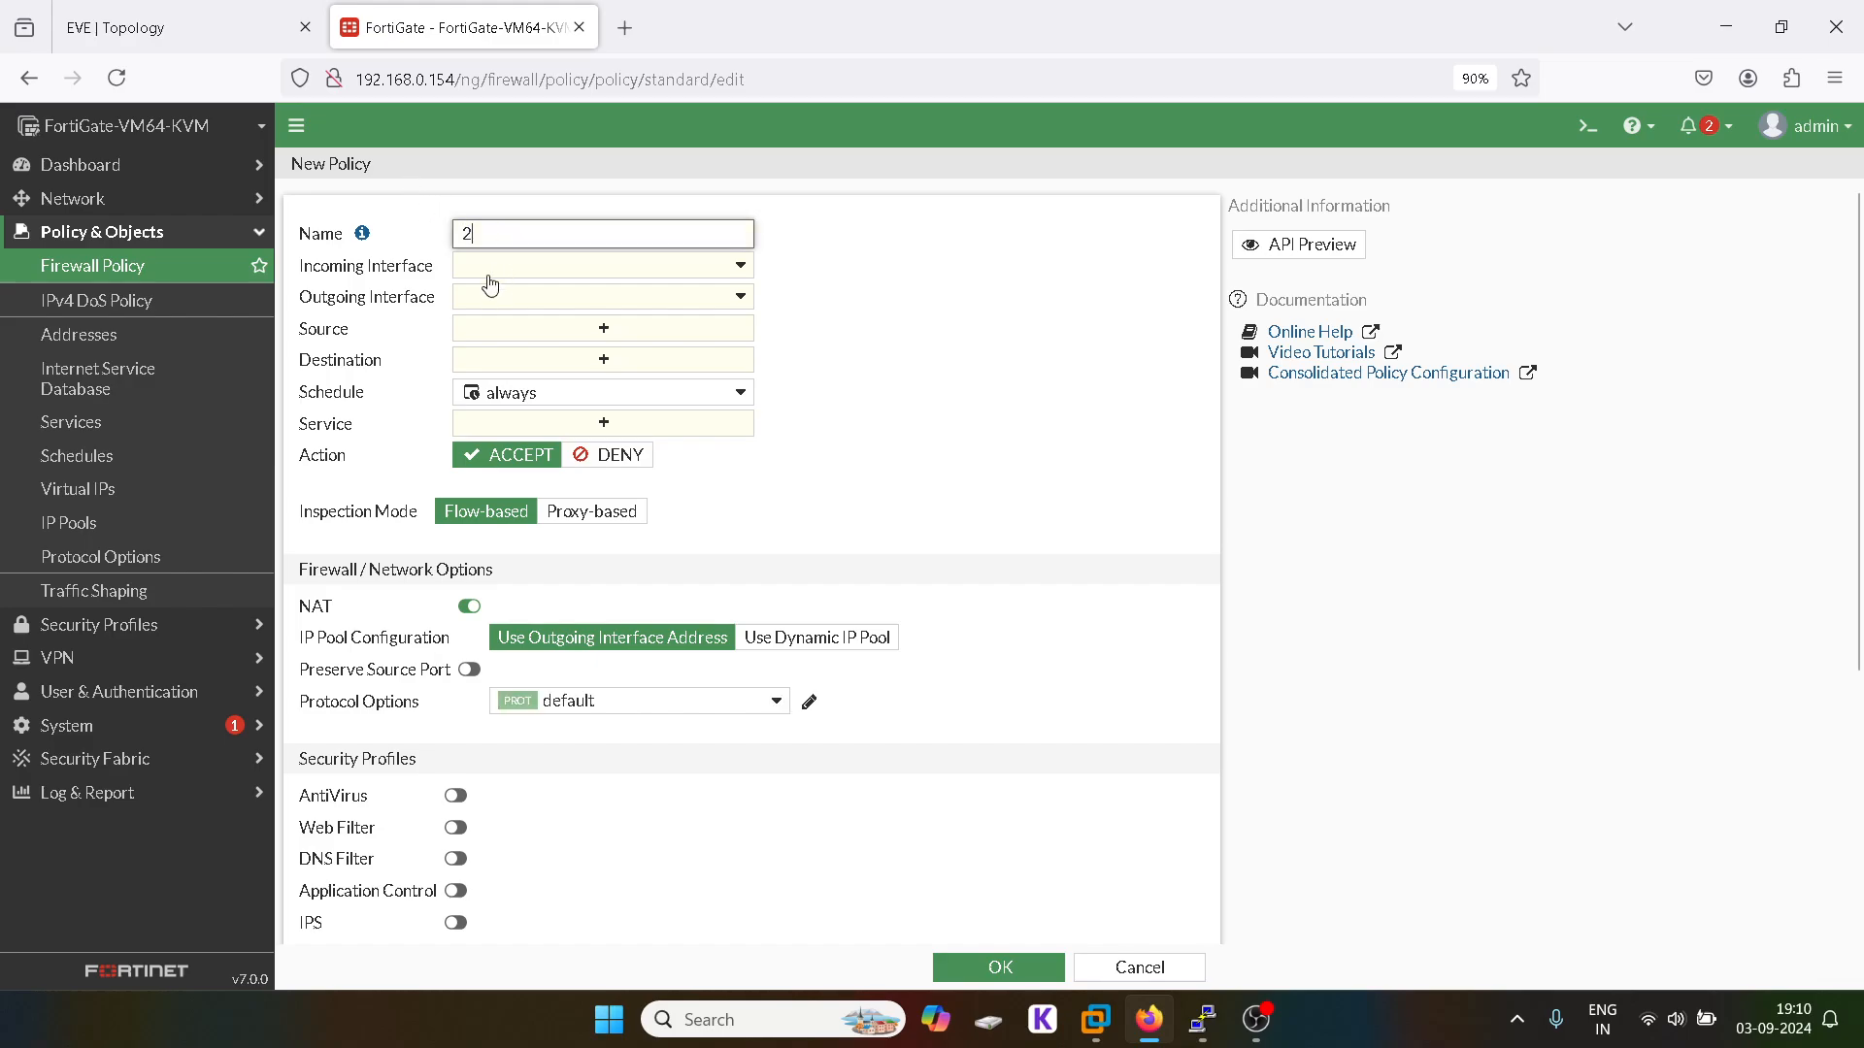
left_click(490, 272)
left_click(520, 355)
left_click(516, 297)
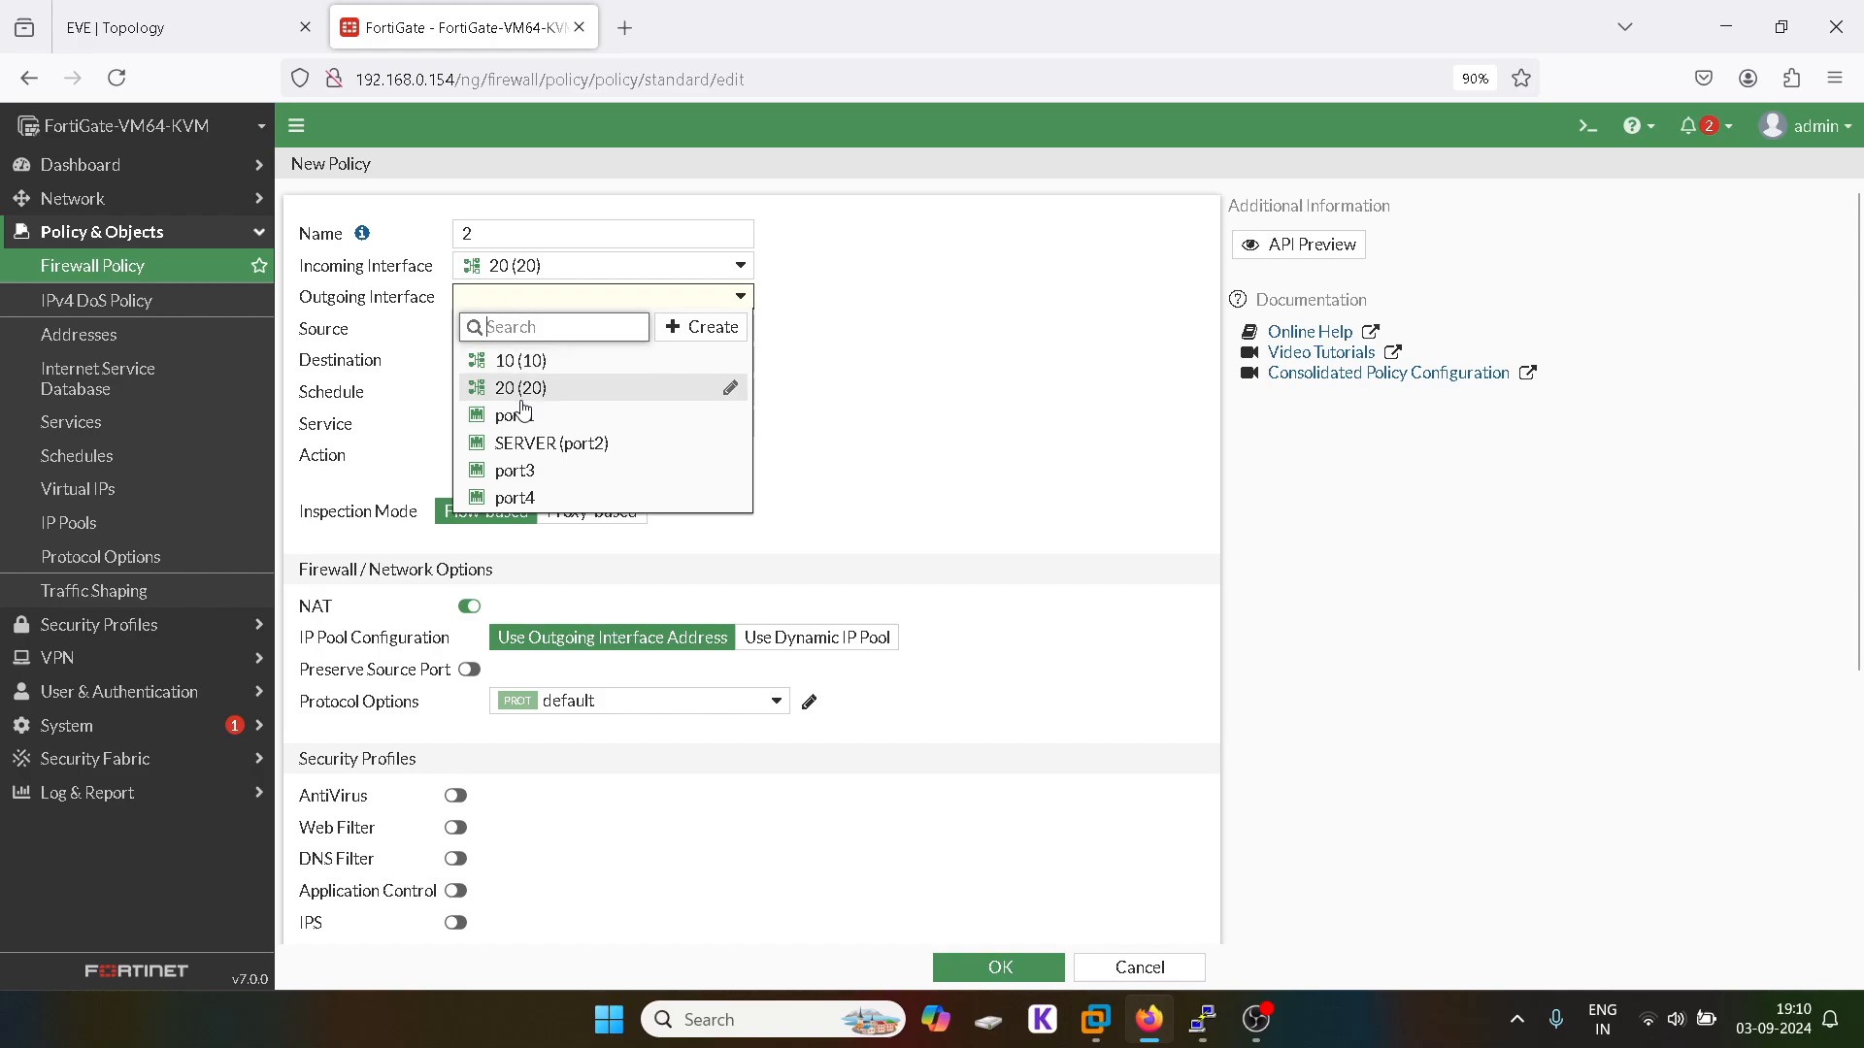
left_click(522, 414)
left_click(587, 337)
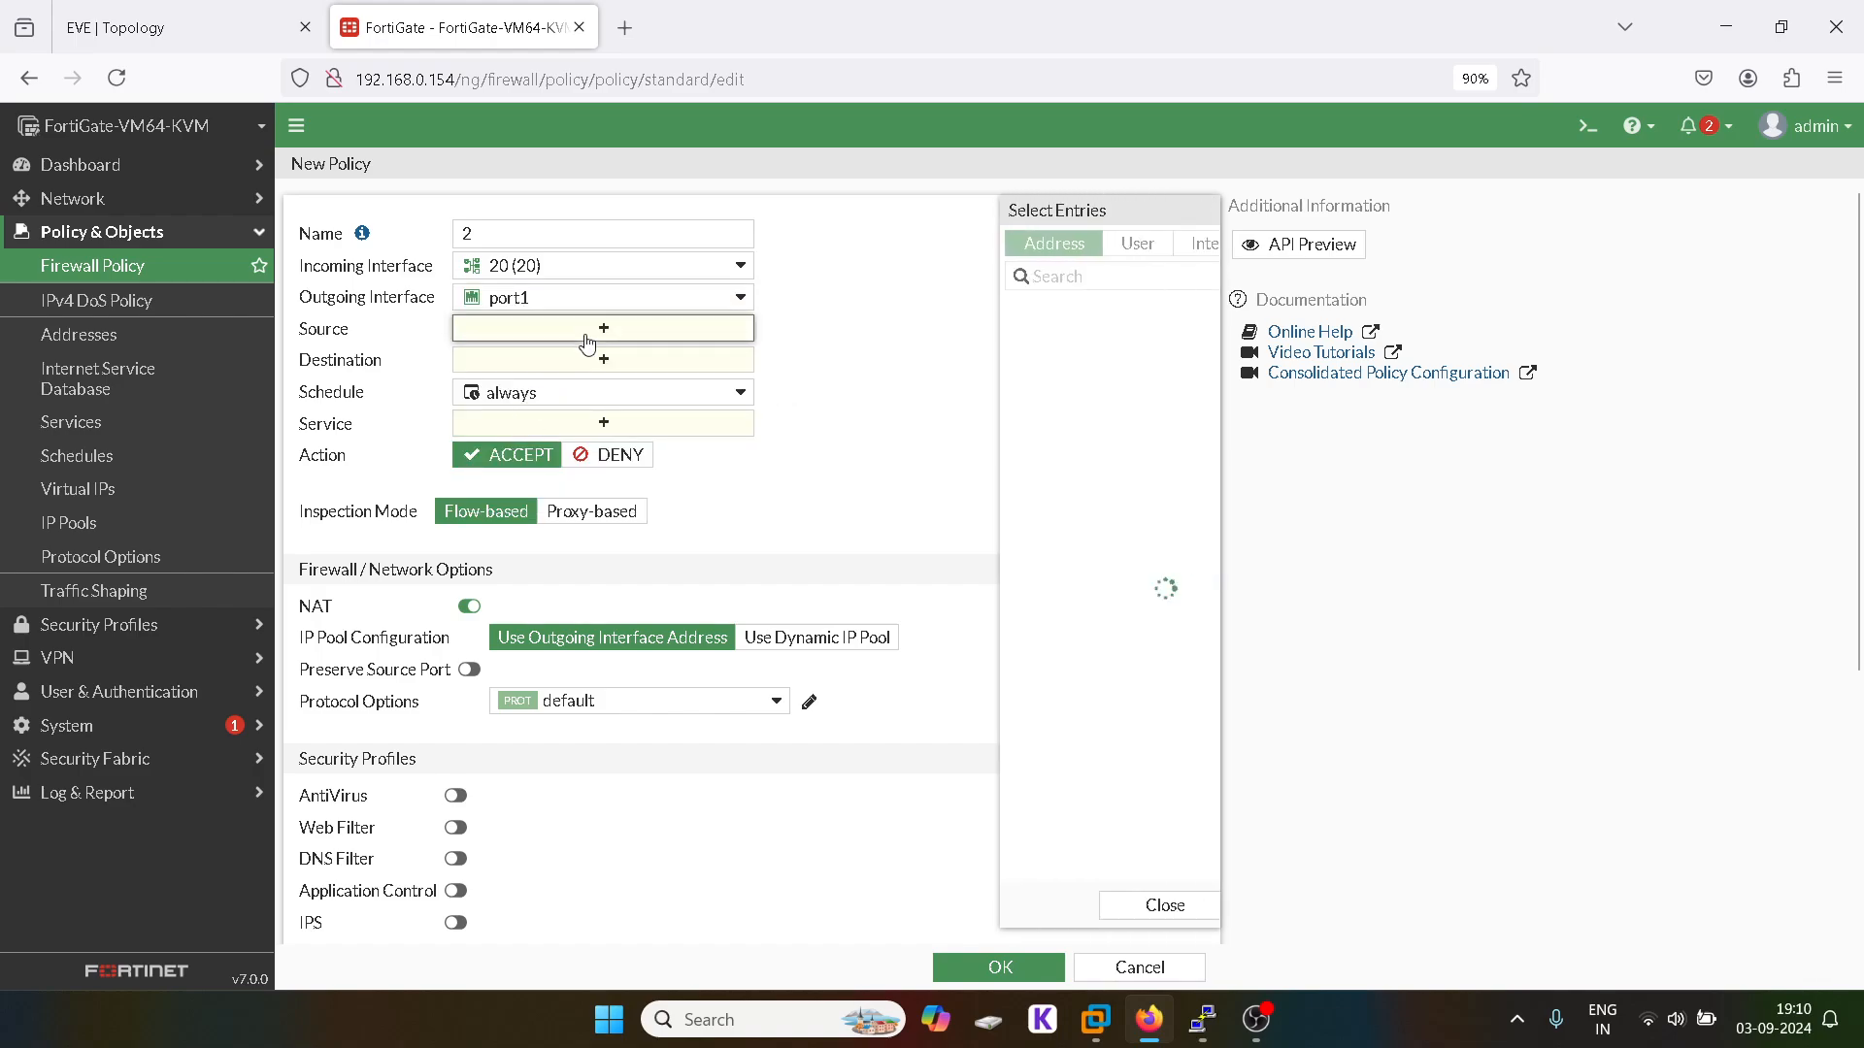
left_click(992, 342)
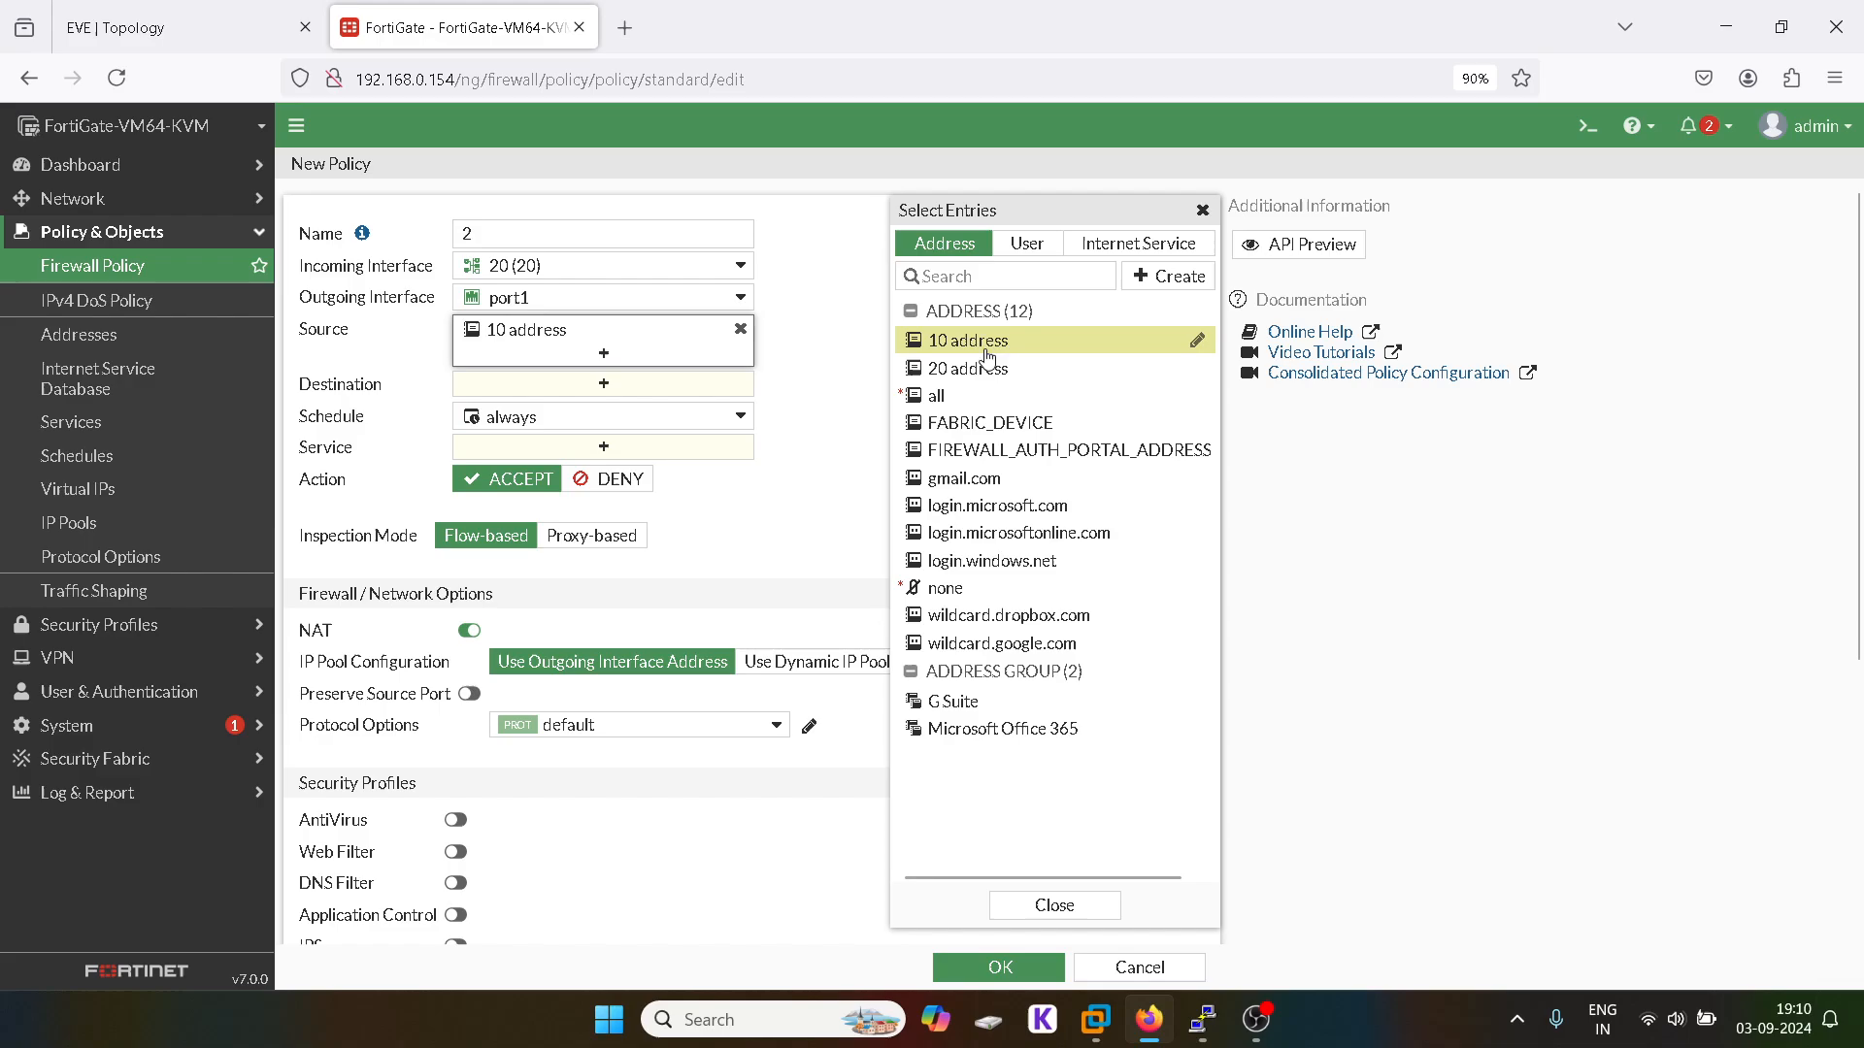
left_click(975, 369)
left_click(740, 329)
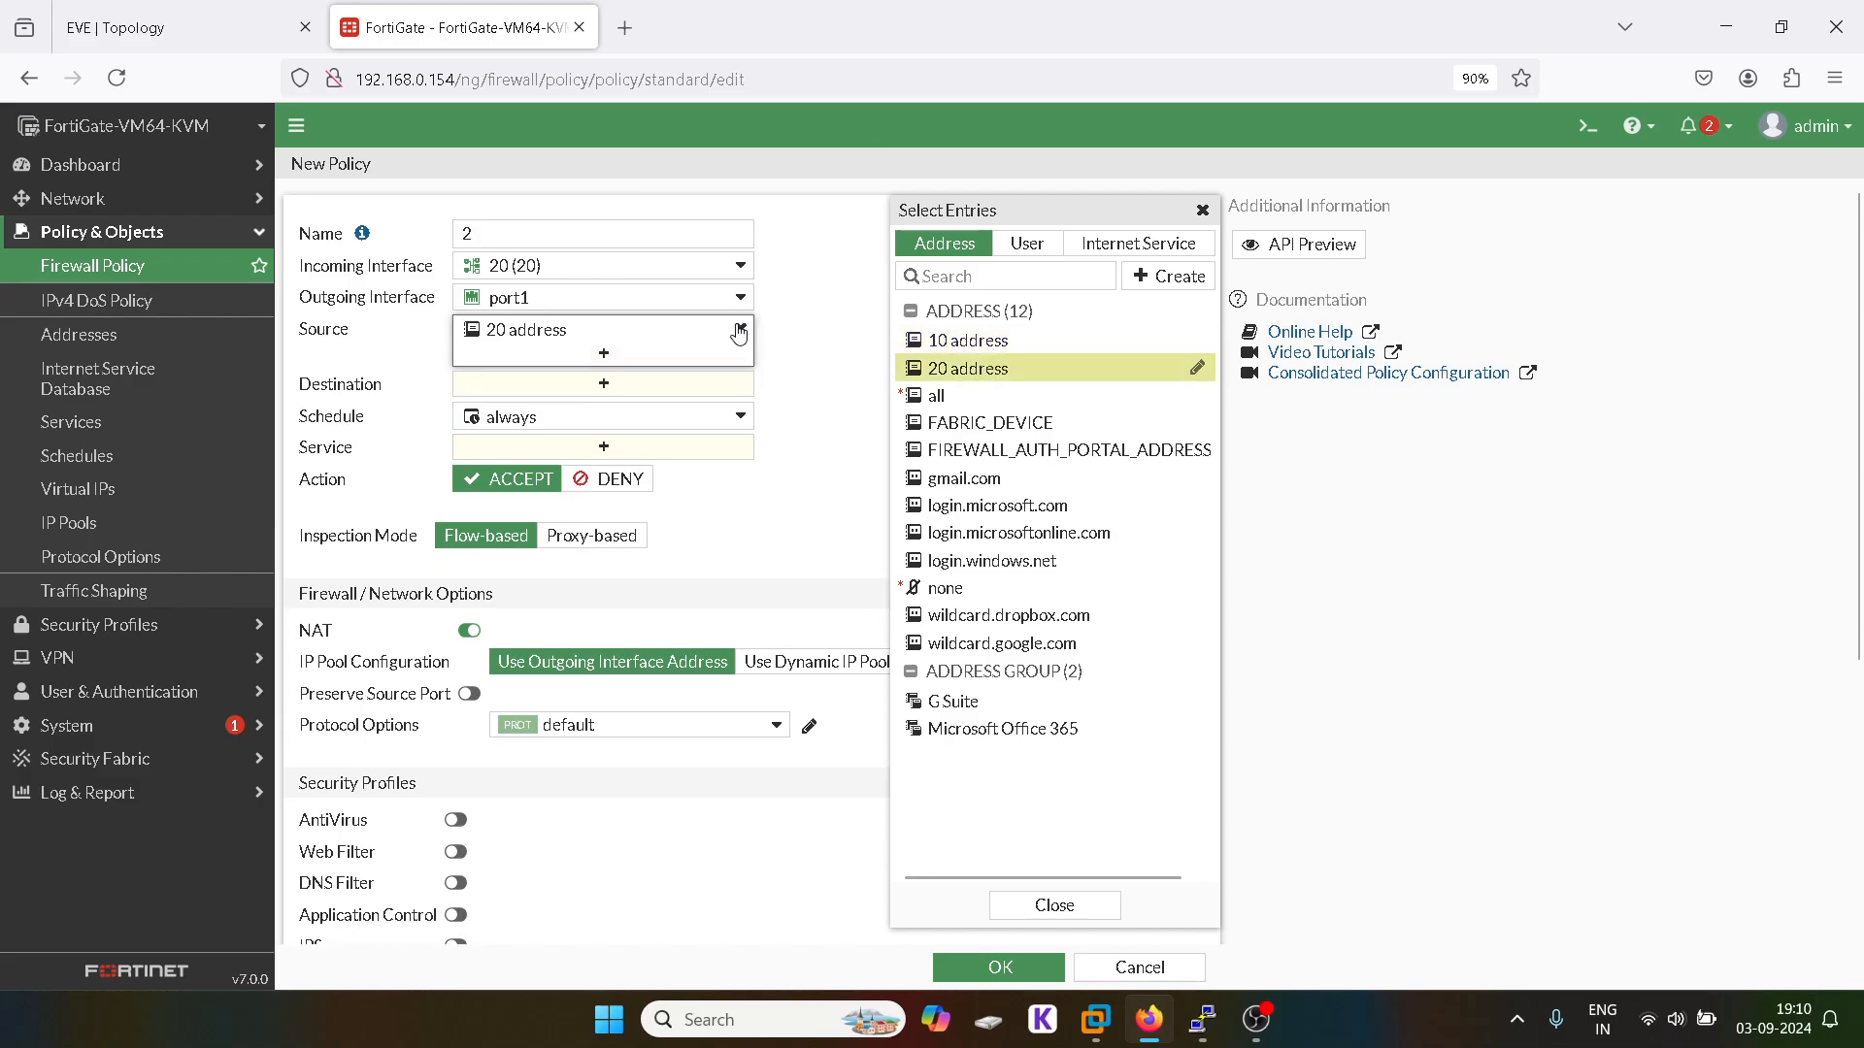
Step: Set destination all and service ALL, save policy 2, and bring up the EVE topology
left_click(604, 384)
left_click(987, 344)
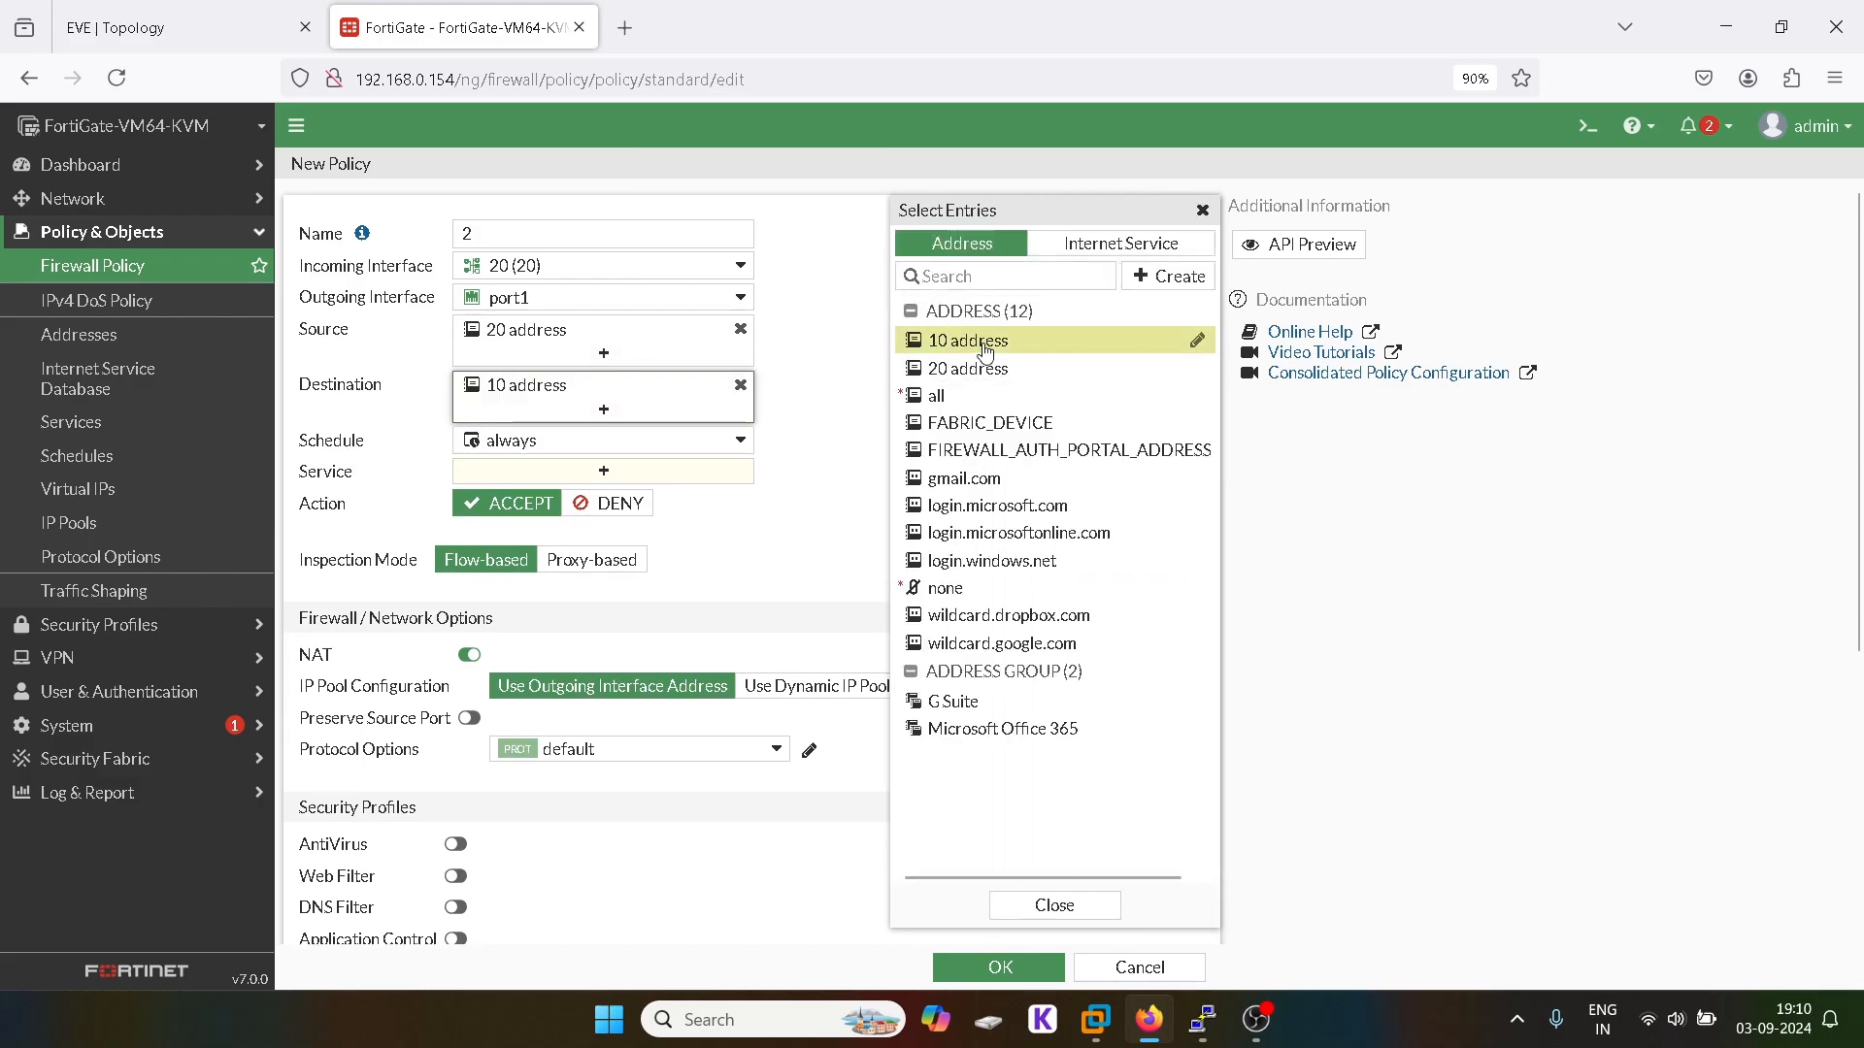
left_click(971, 397)
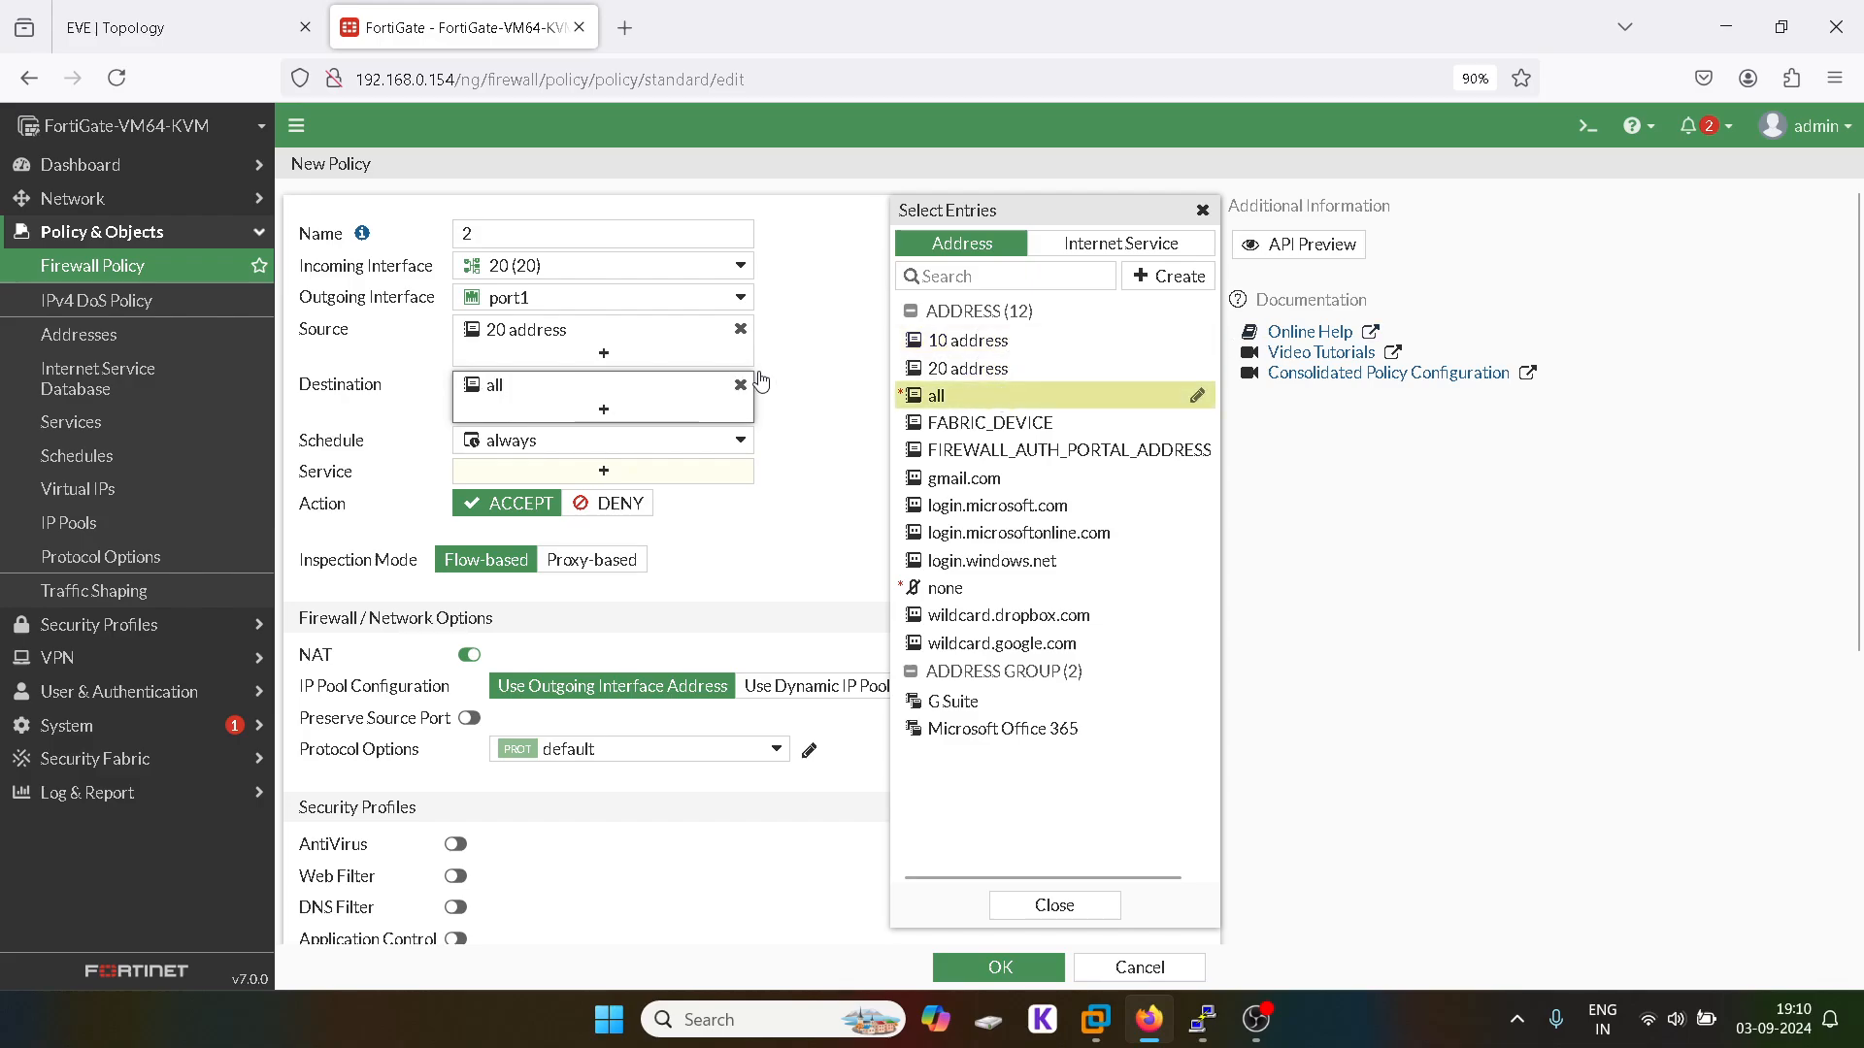
left_click(1202, 209)
left_click(622, 475)
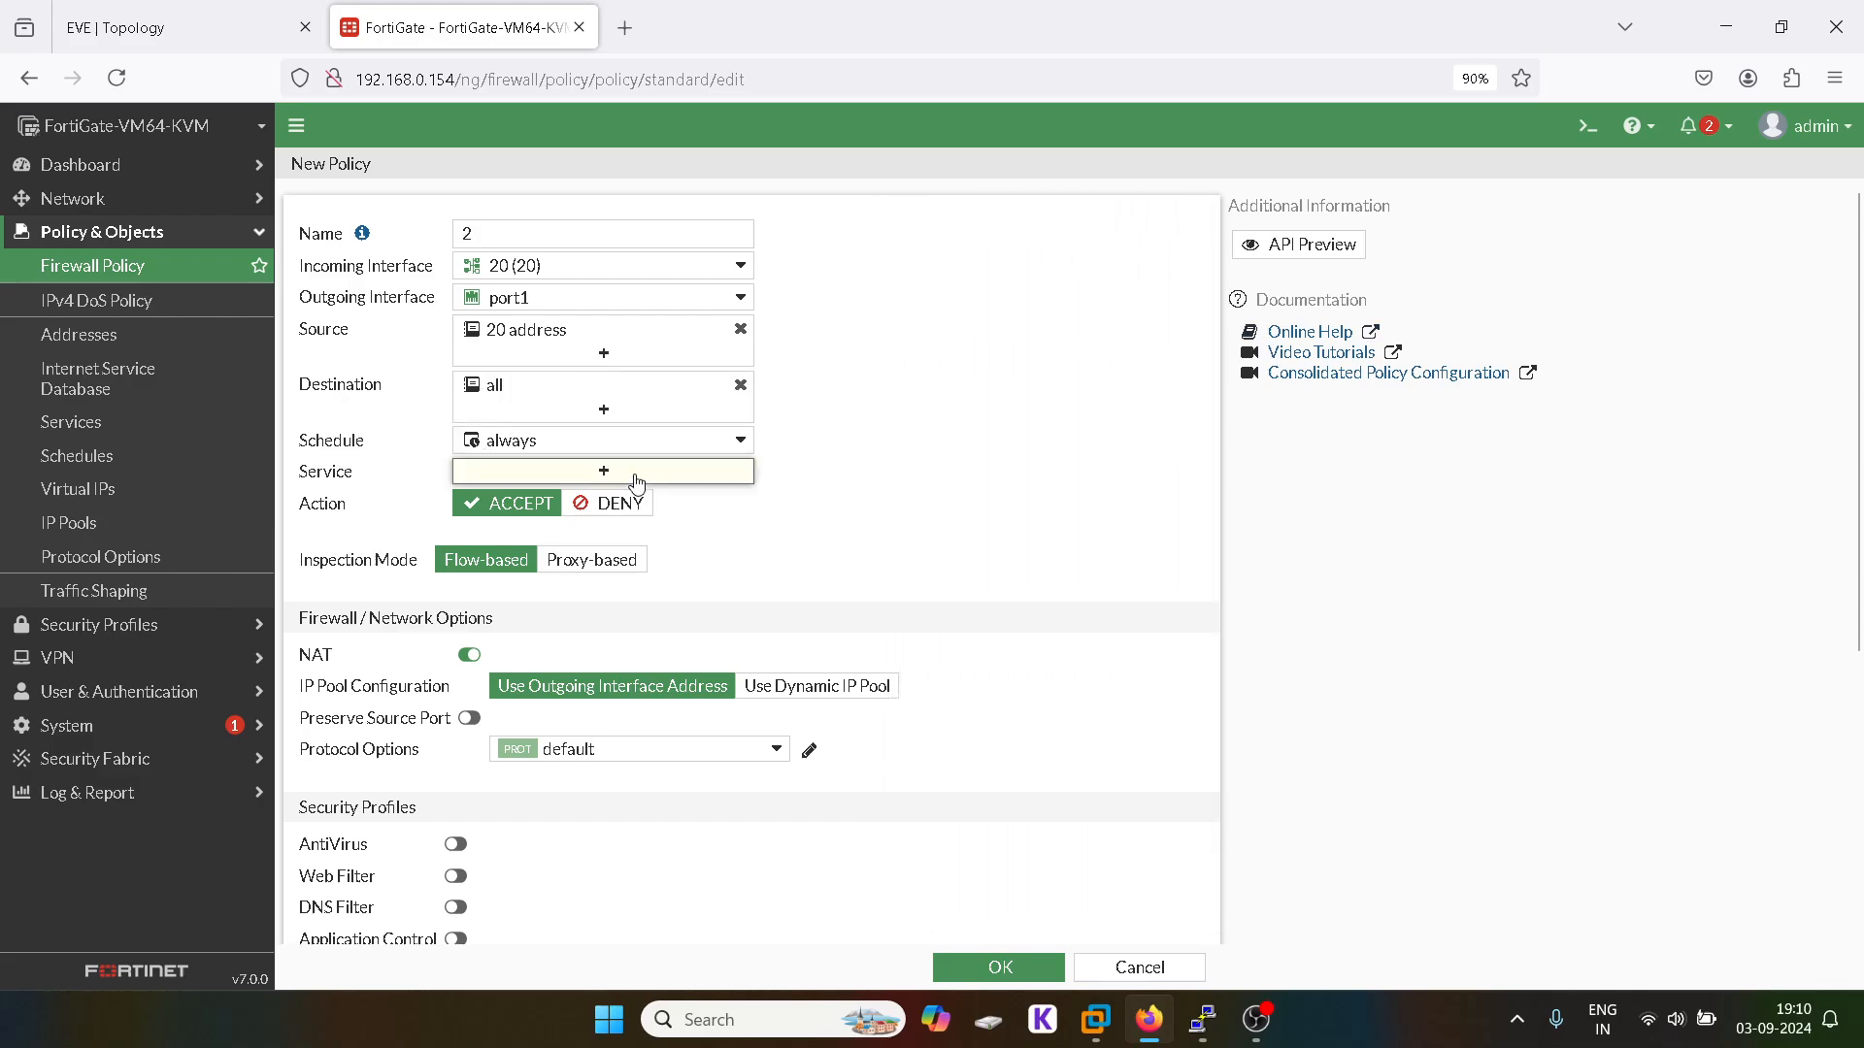
left_click(971, 331)
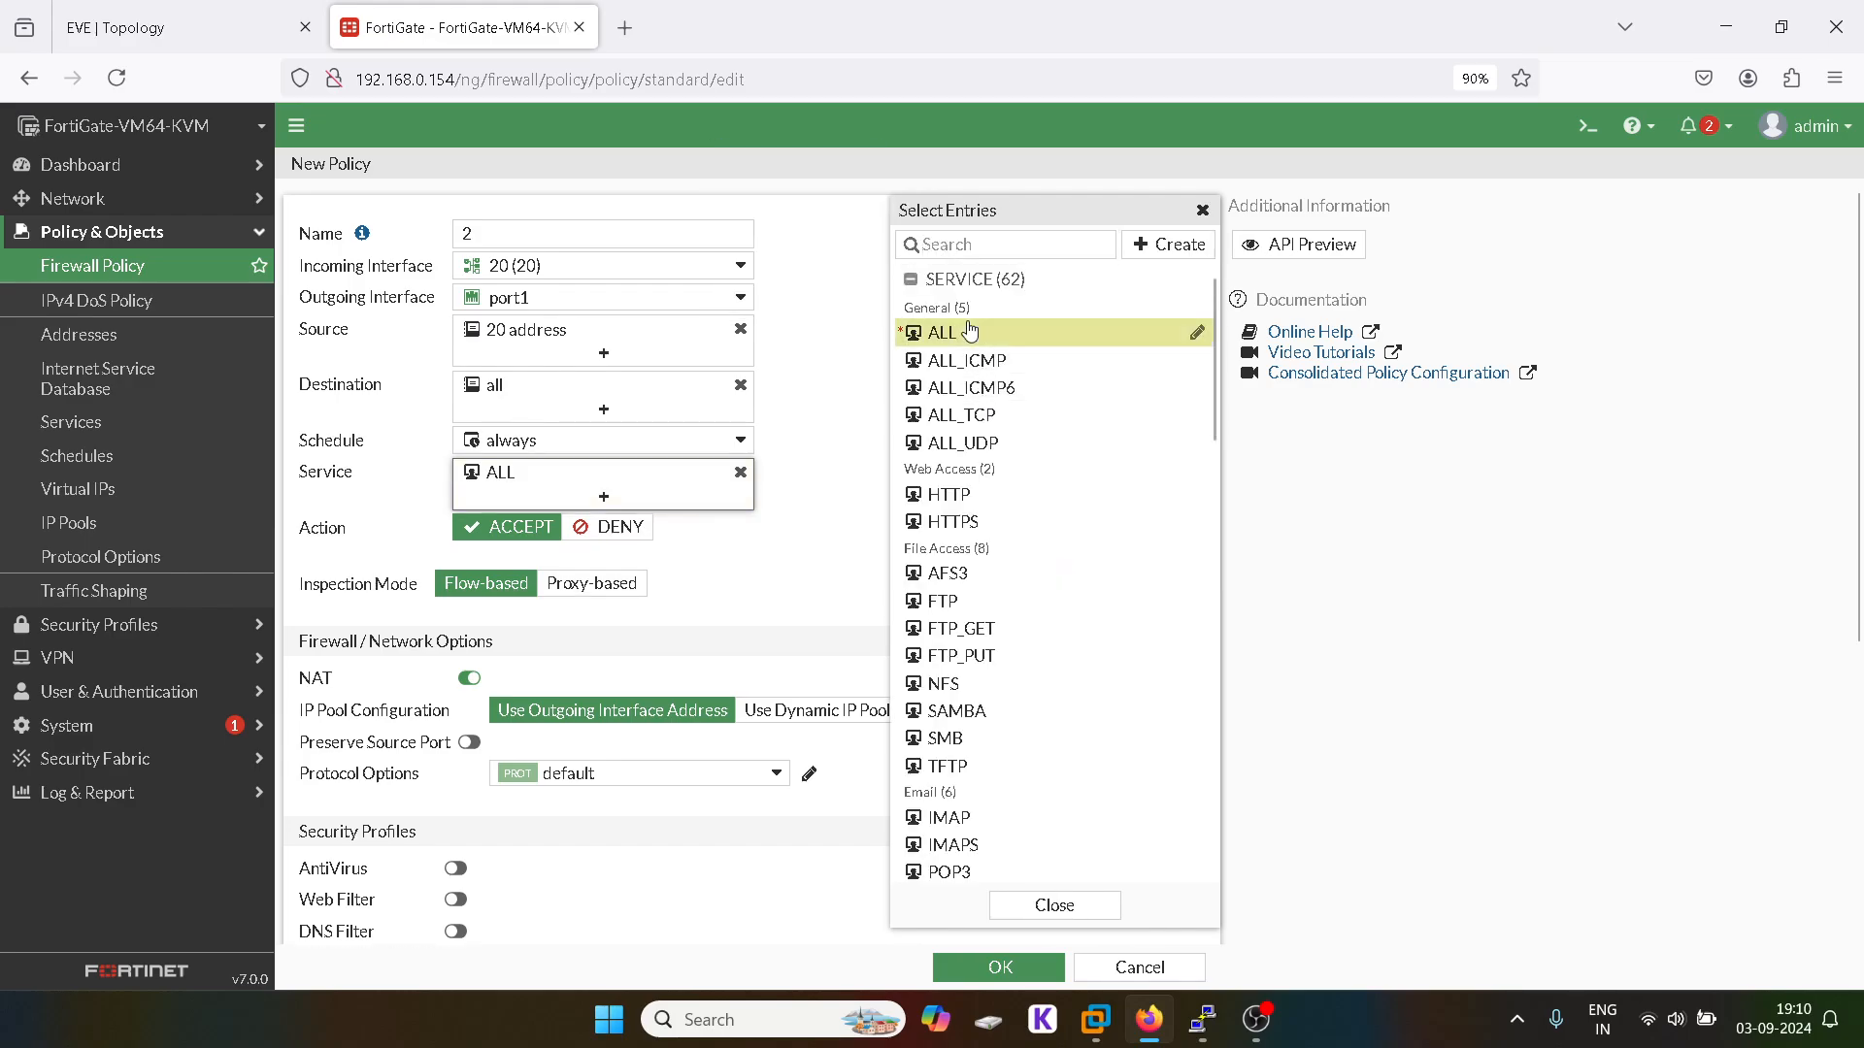
left_click(1199, 211)
scroll(1001, 546, "down", 5)
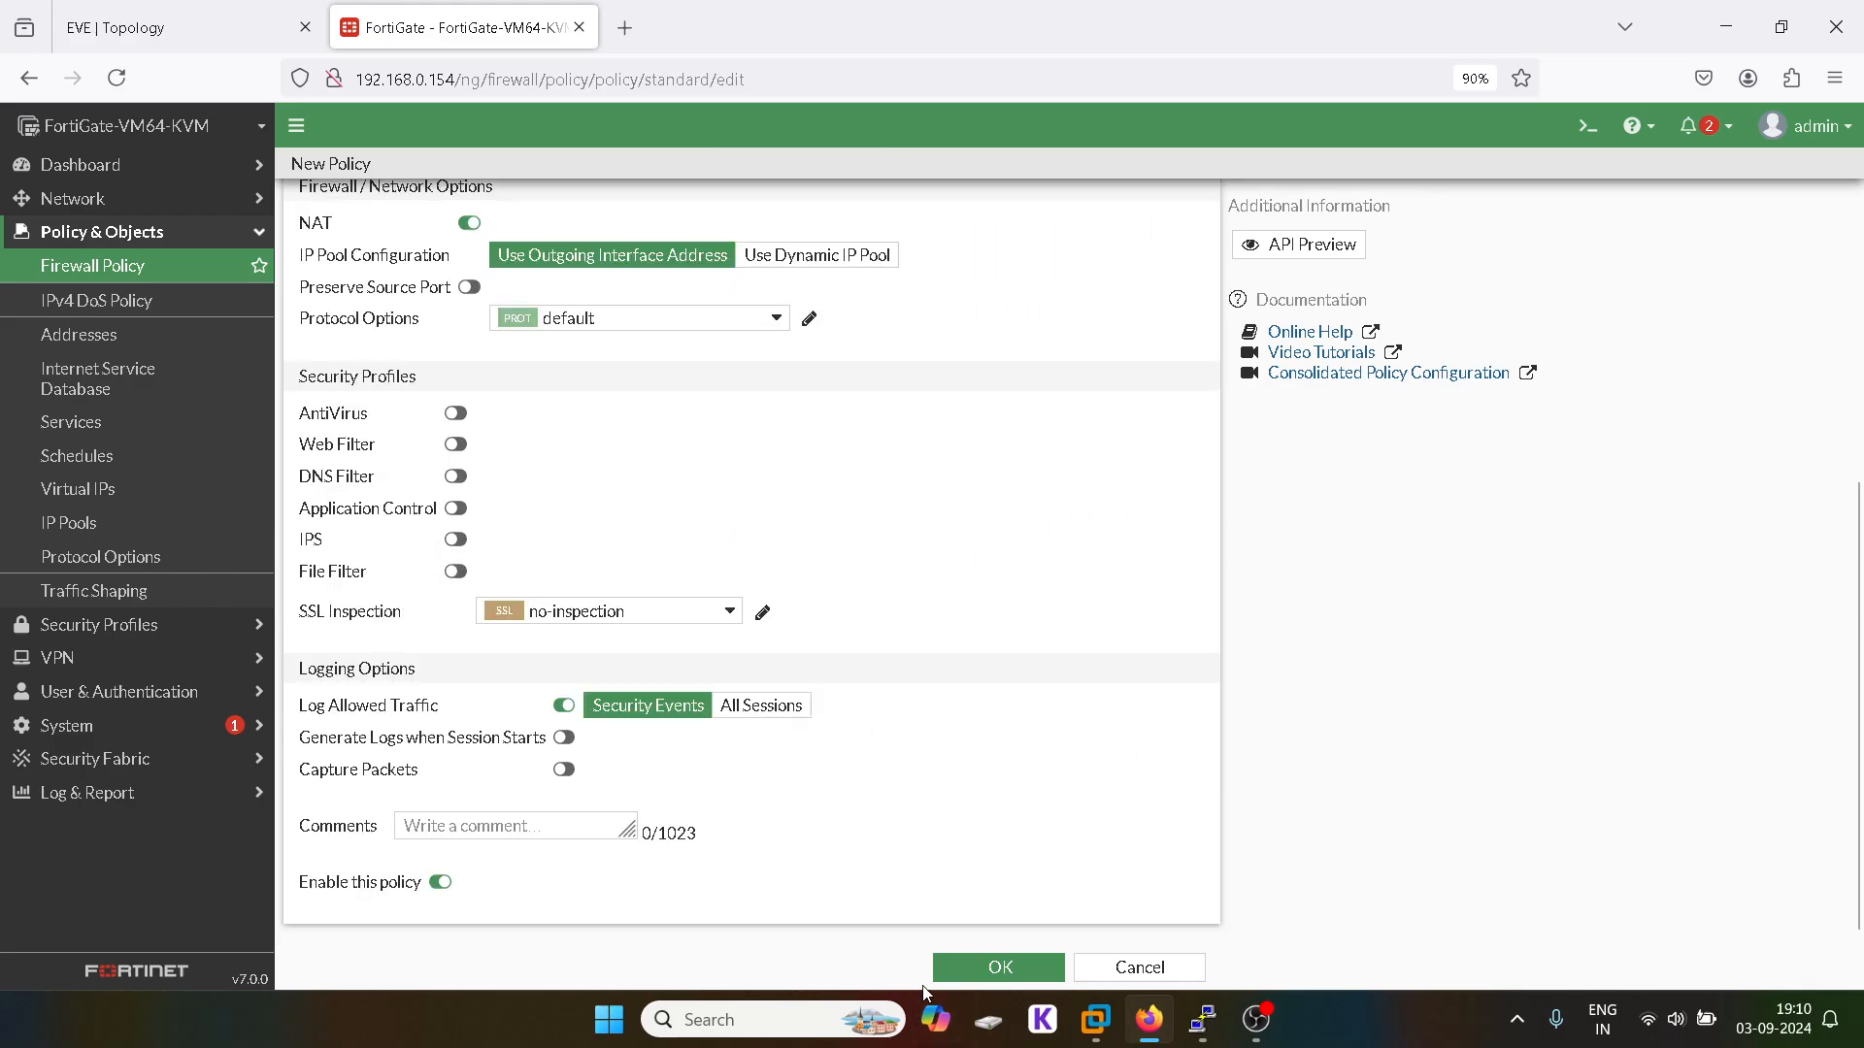
left_click(985, 963)
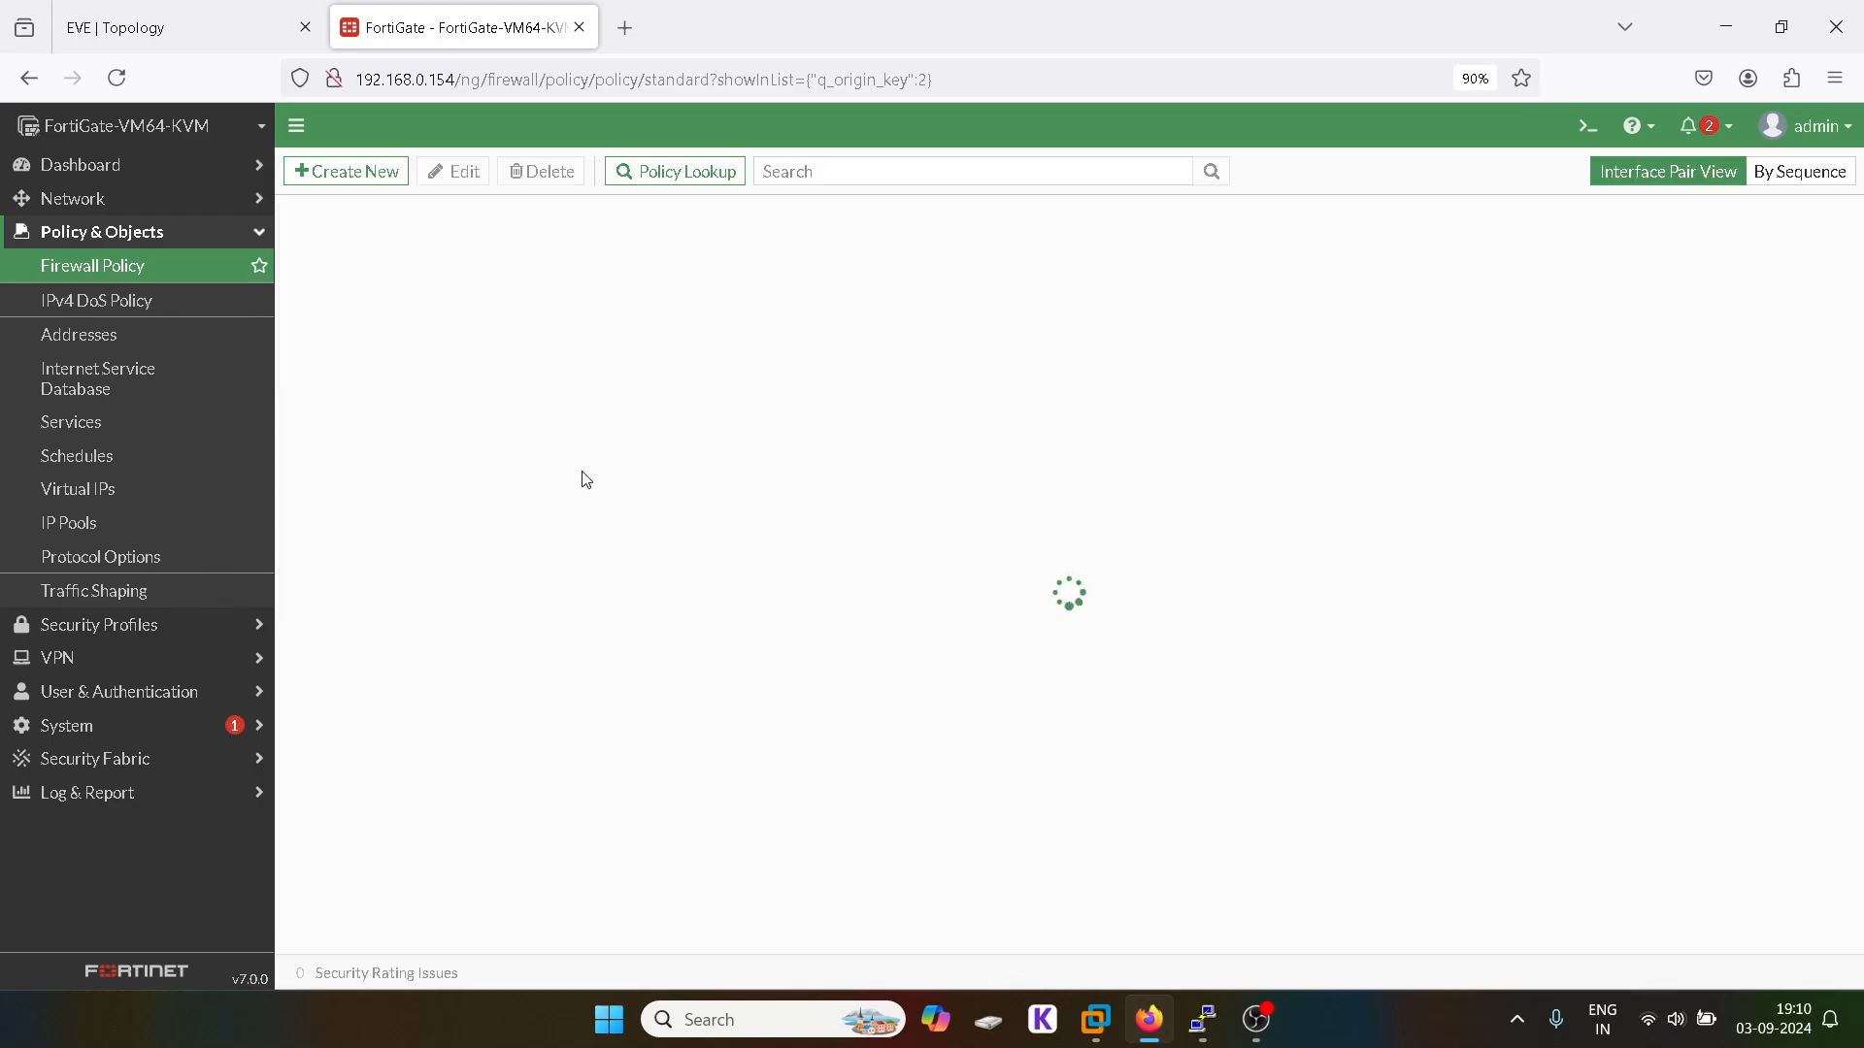
left_click(127, 20)
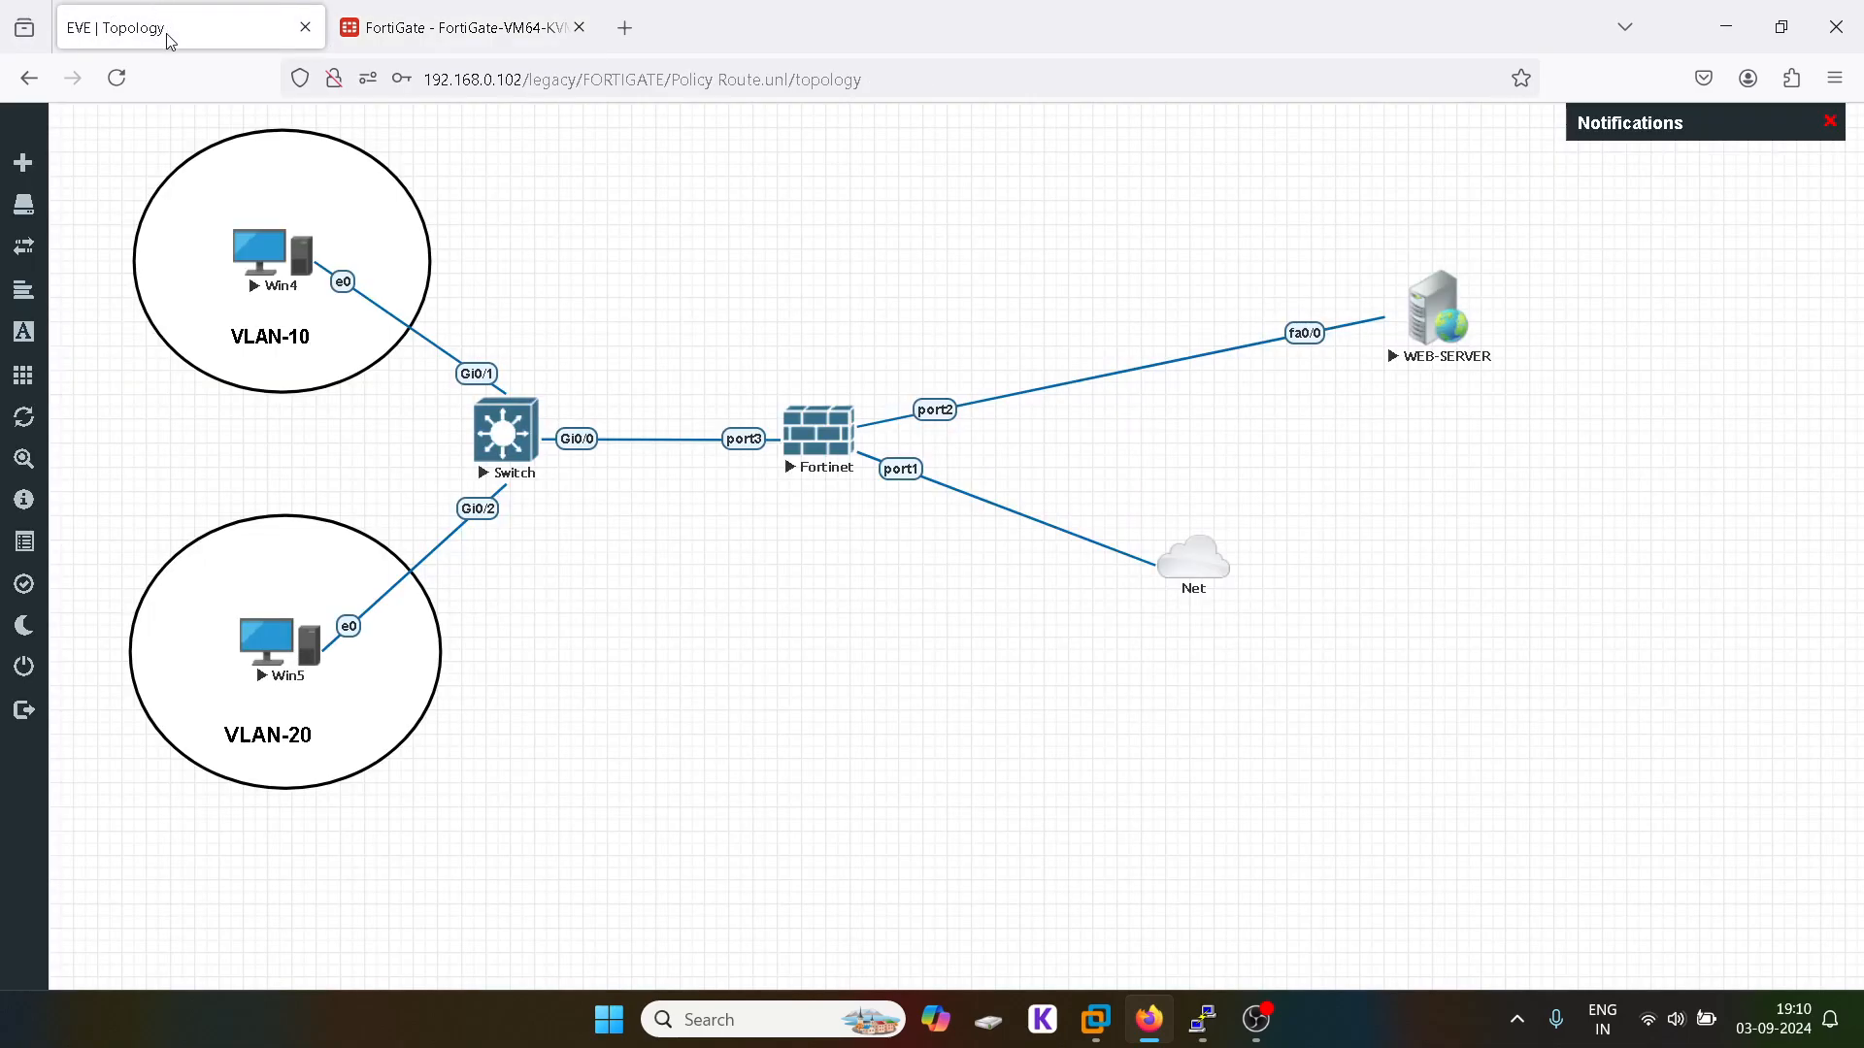
Step: Return to the firewall policy list, then go to the empty Policy Routes page under Network
left_click(434, 21)
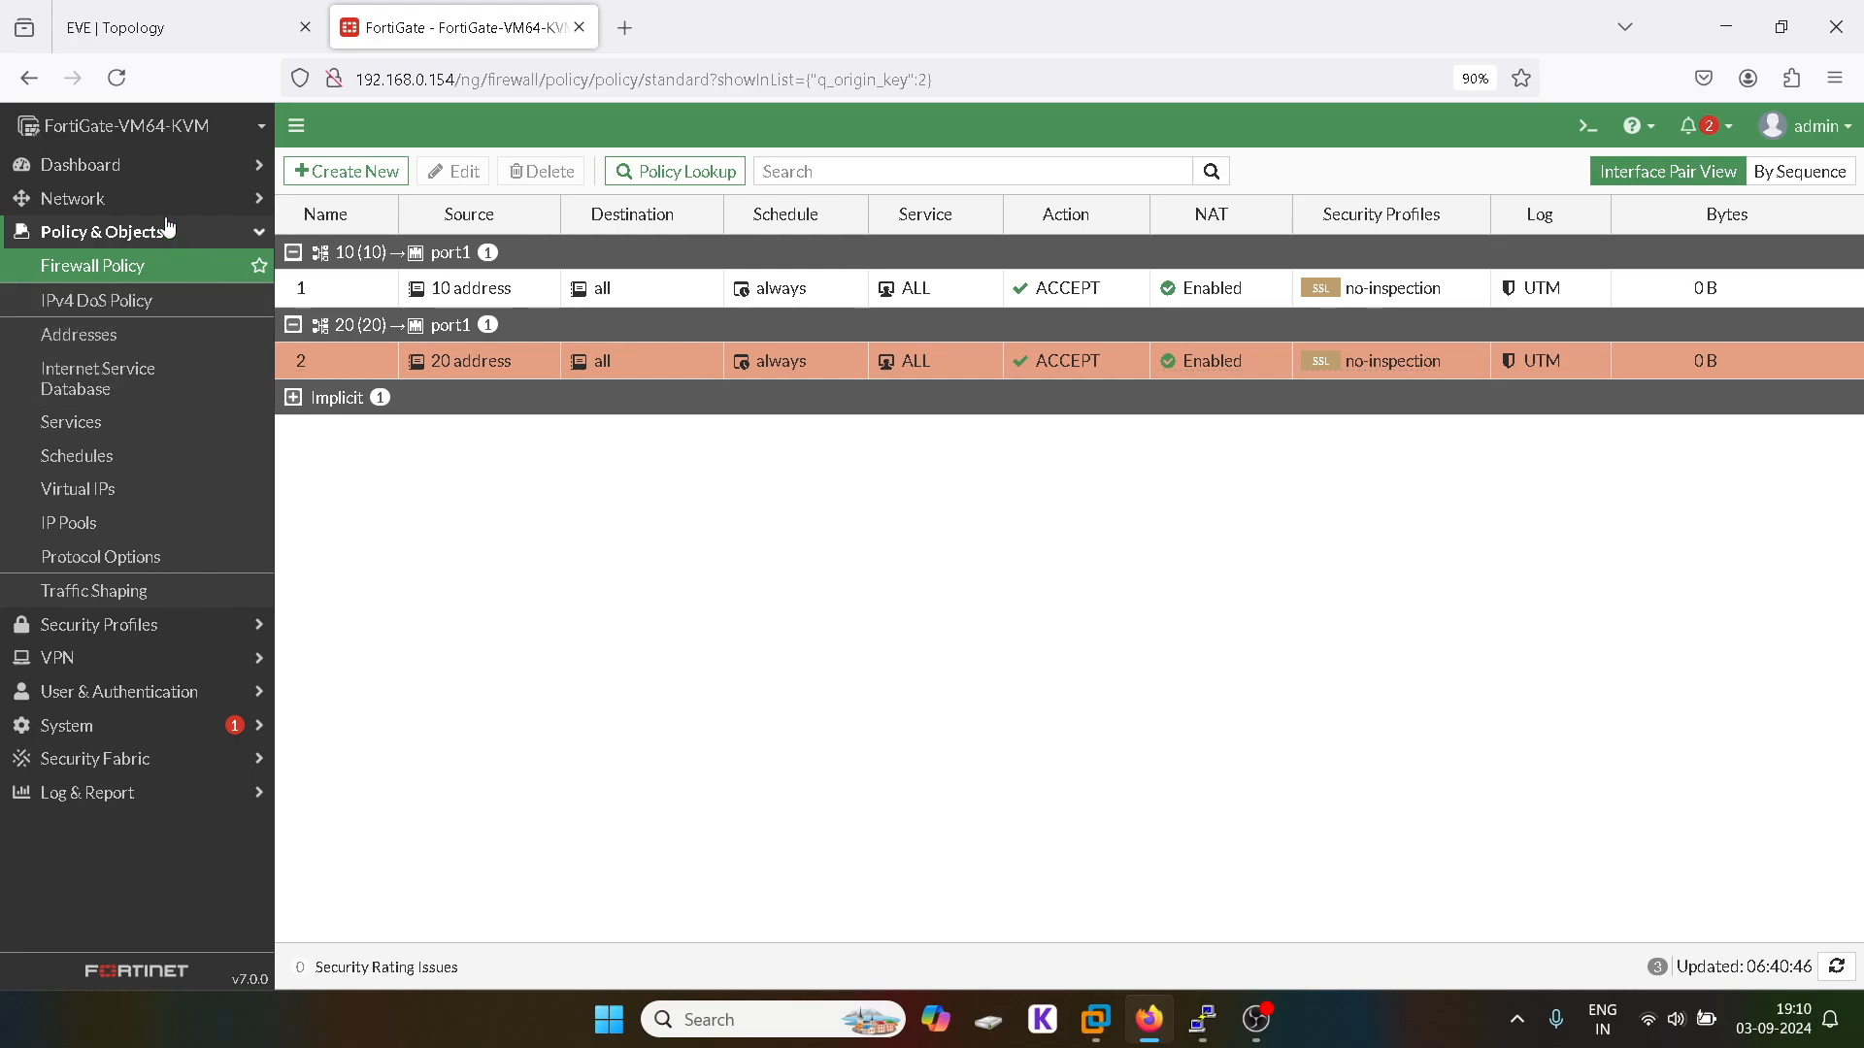
left_click(246, 241)
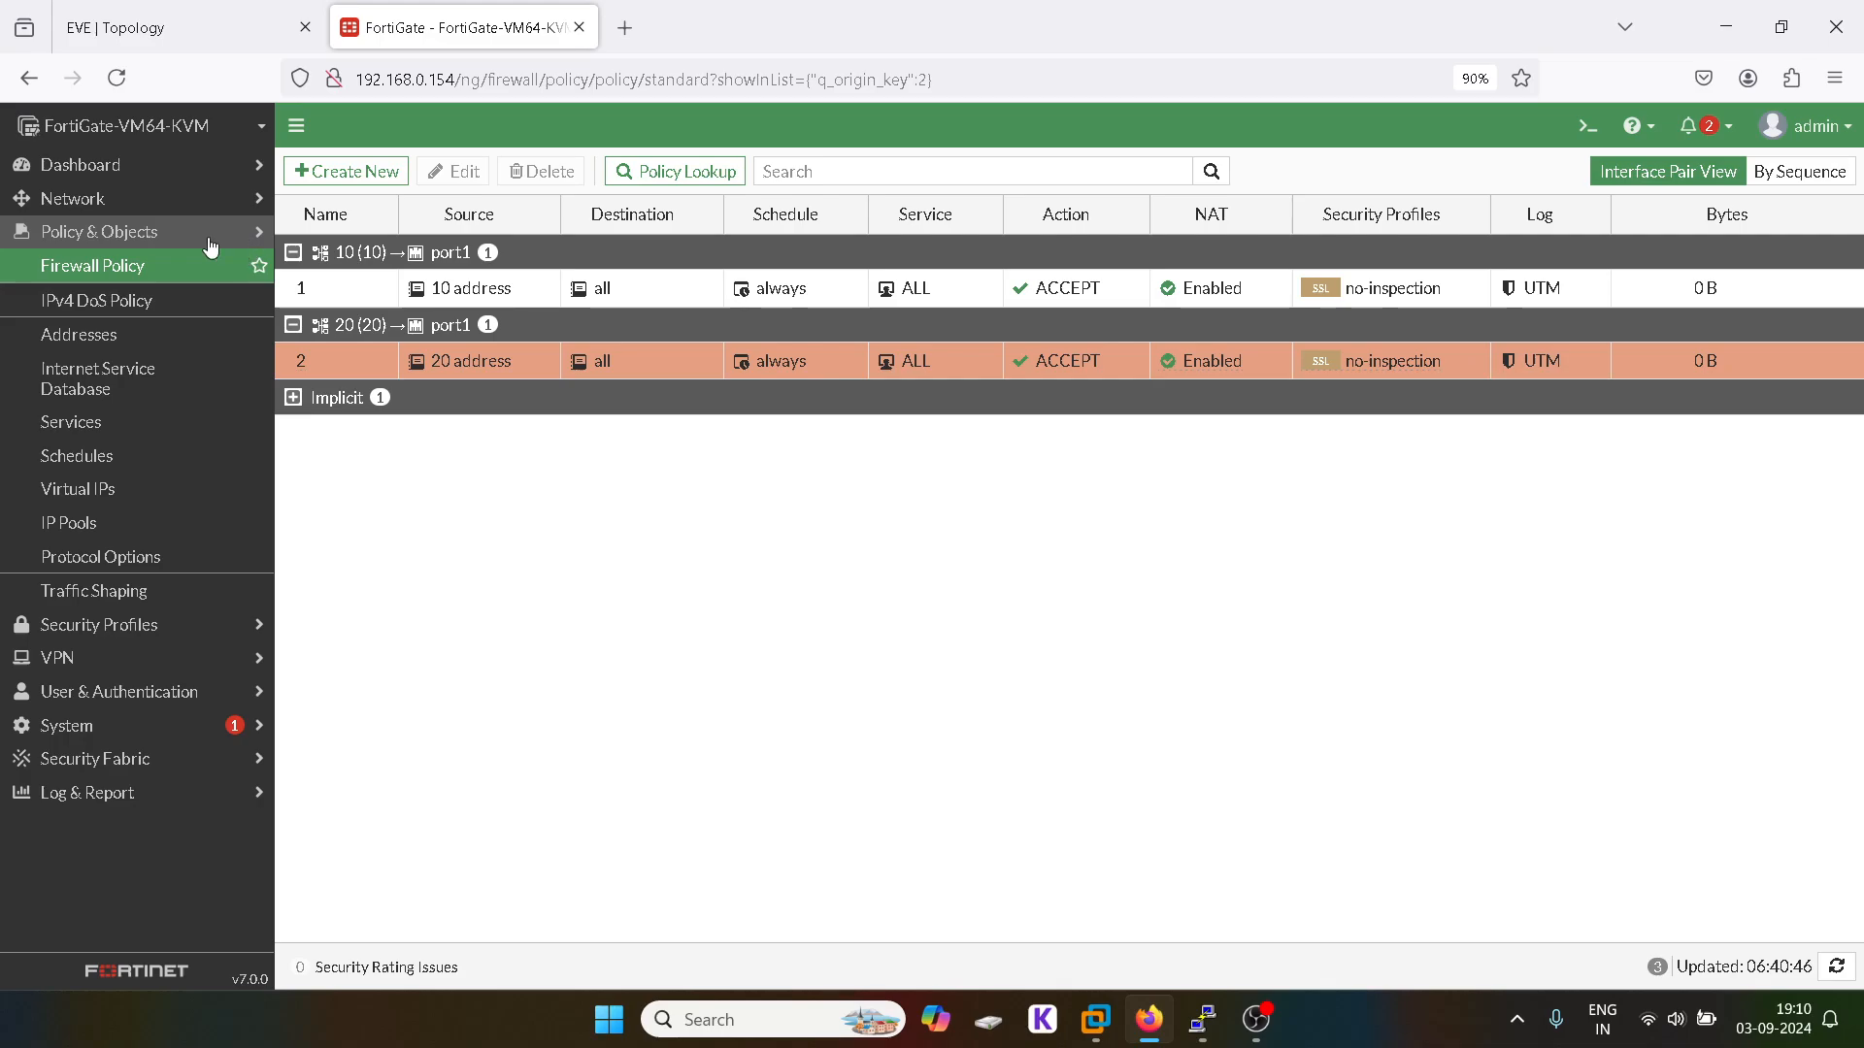
left_click(210, 238)
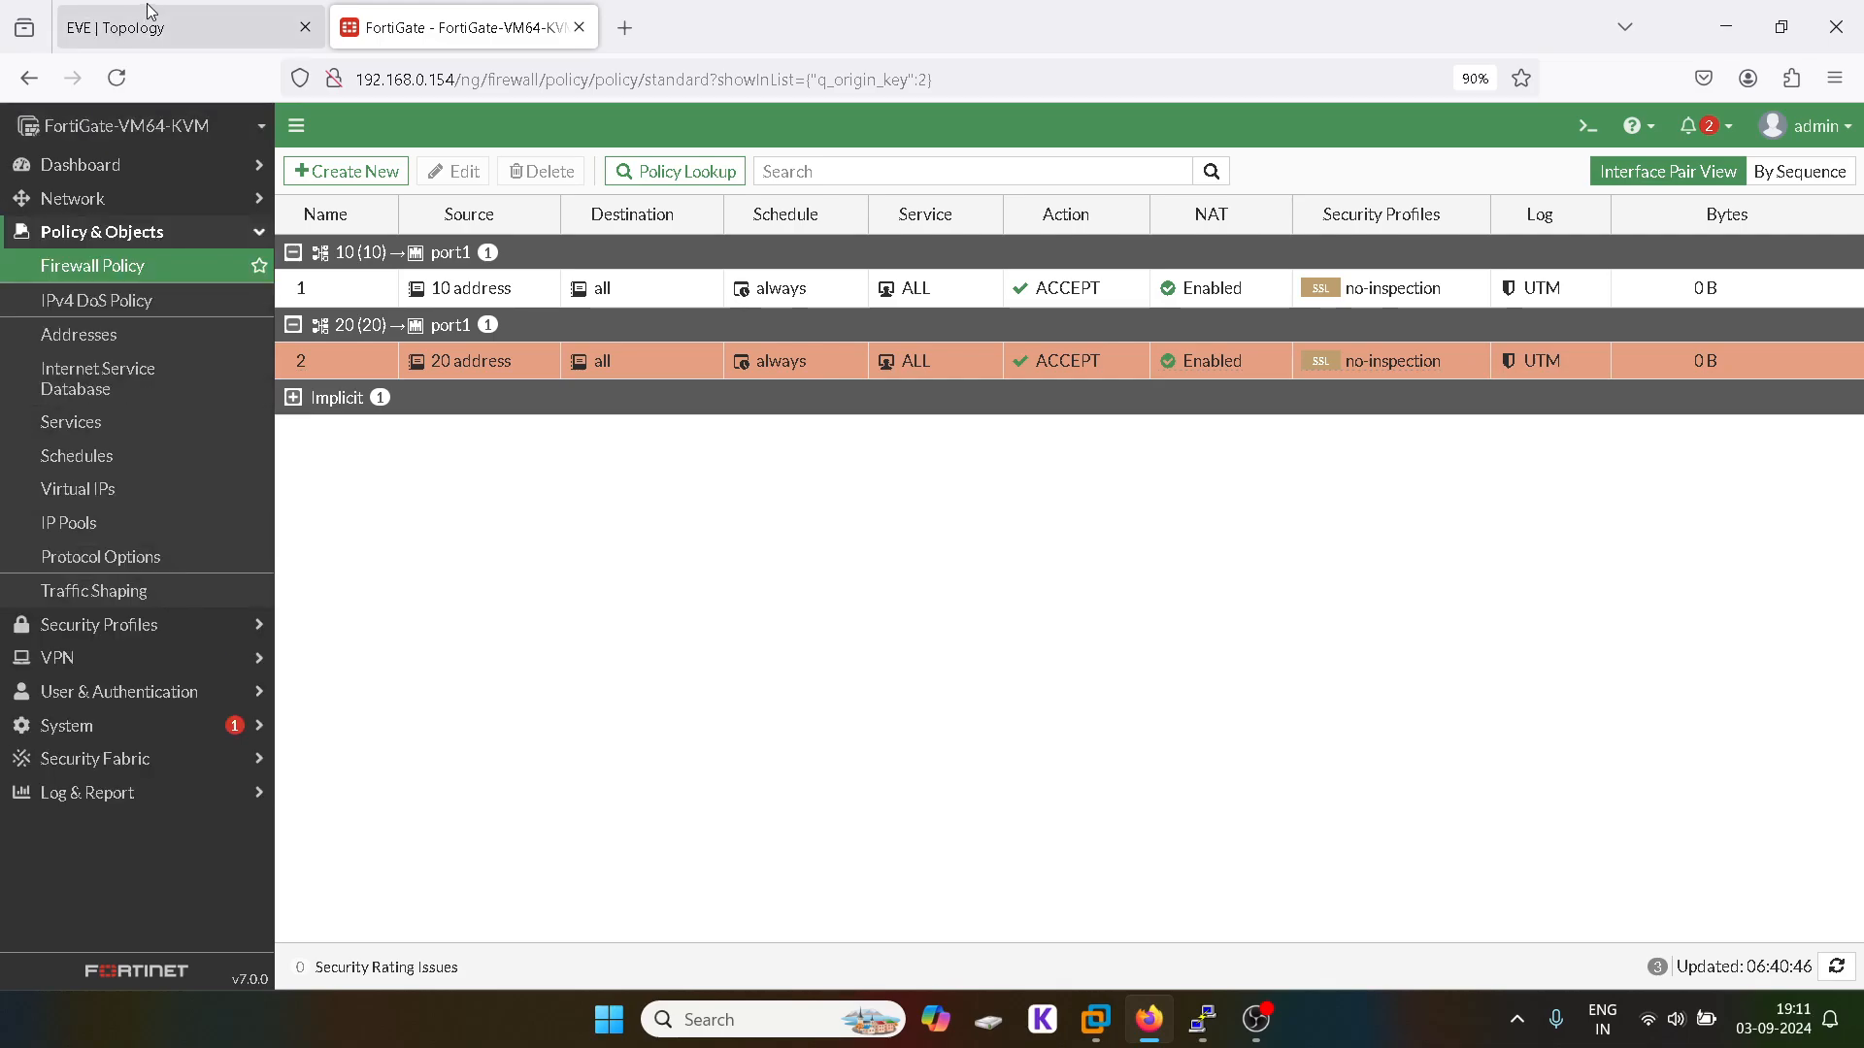
left_click(198, 29)
left_click(417, 23)
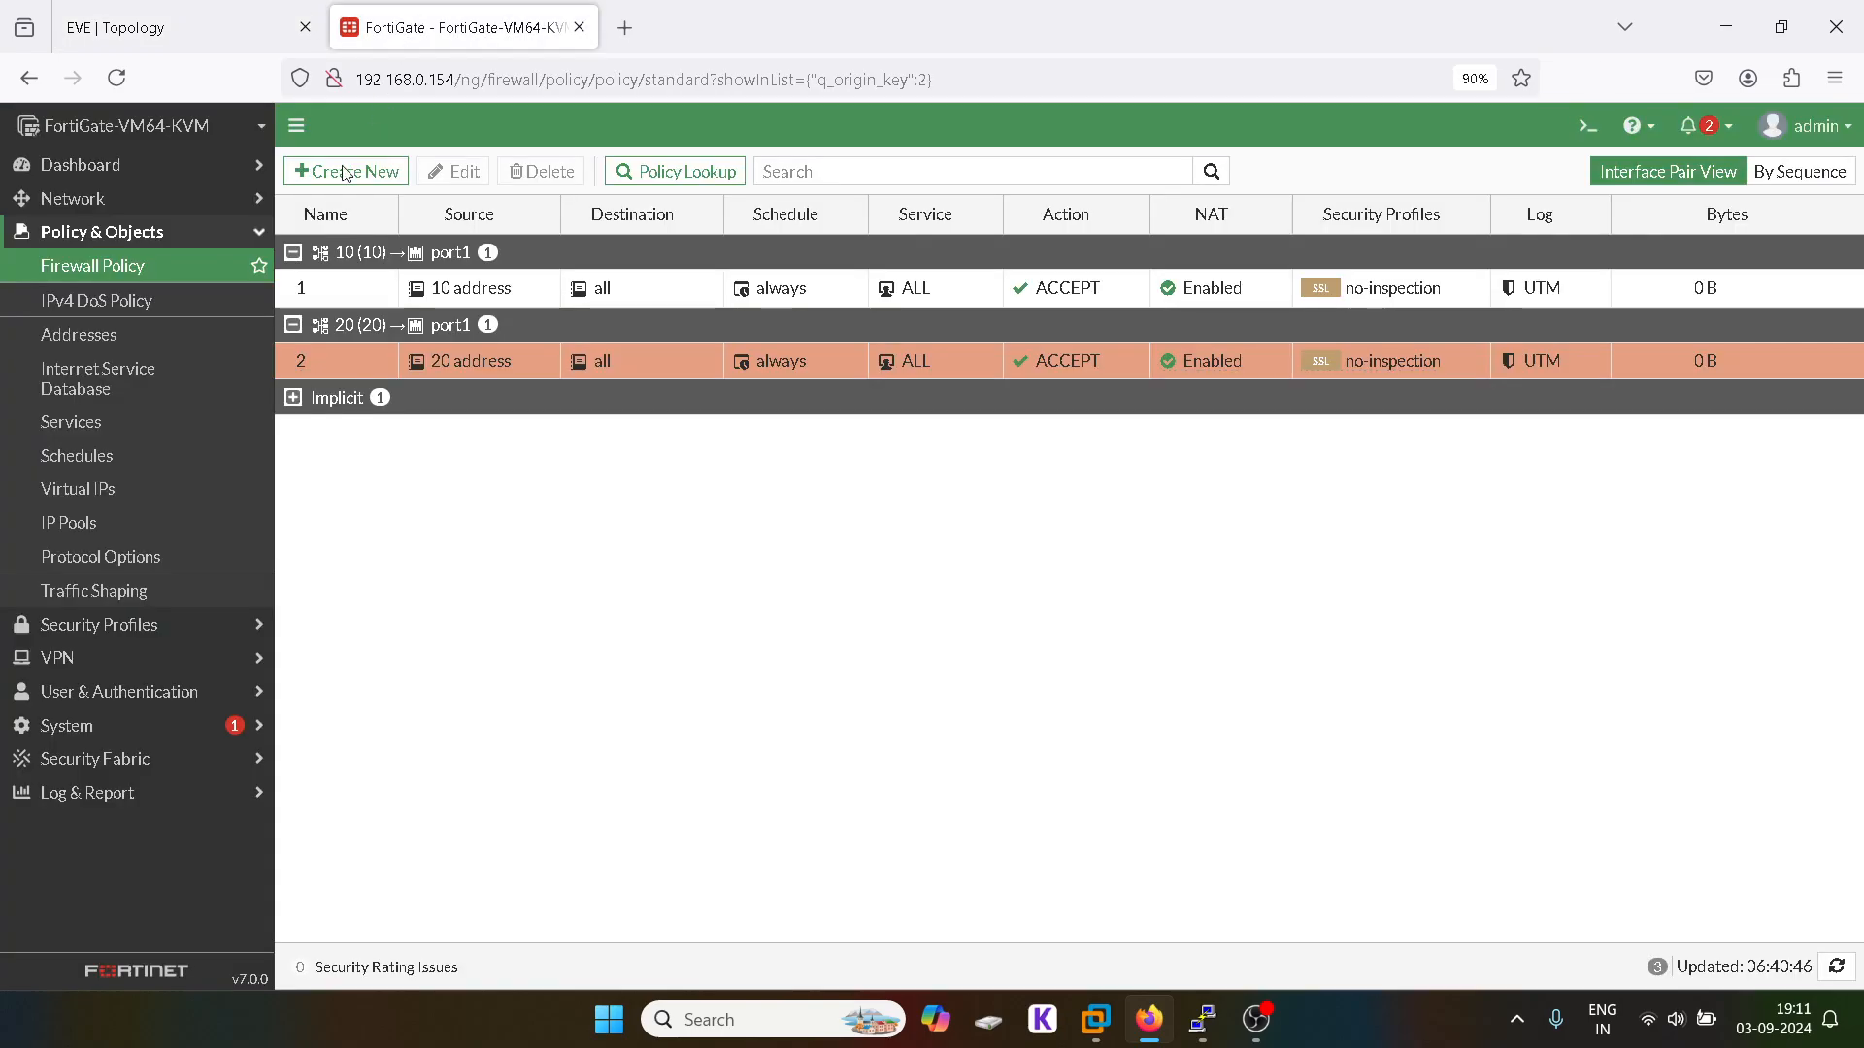
left_click(183, 203)
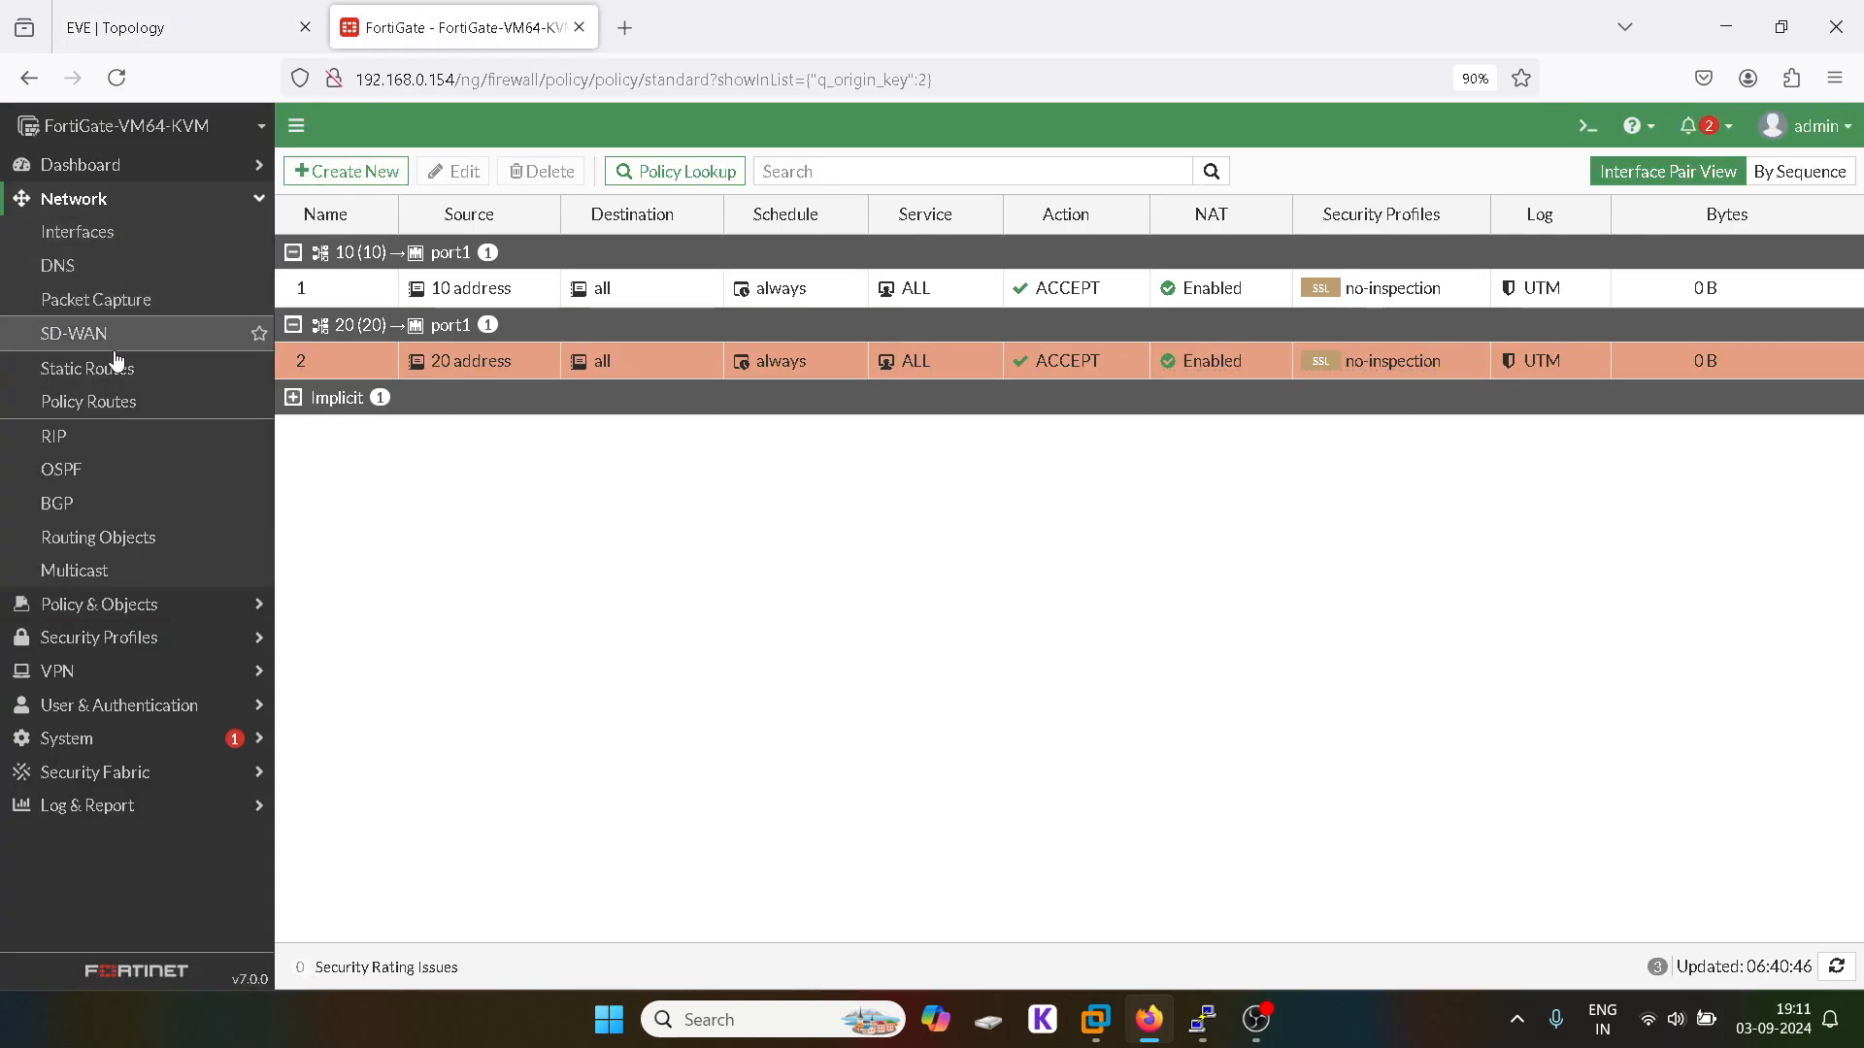
left_click(97, 402)
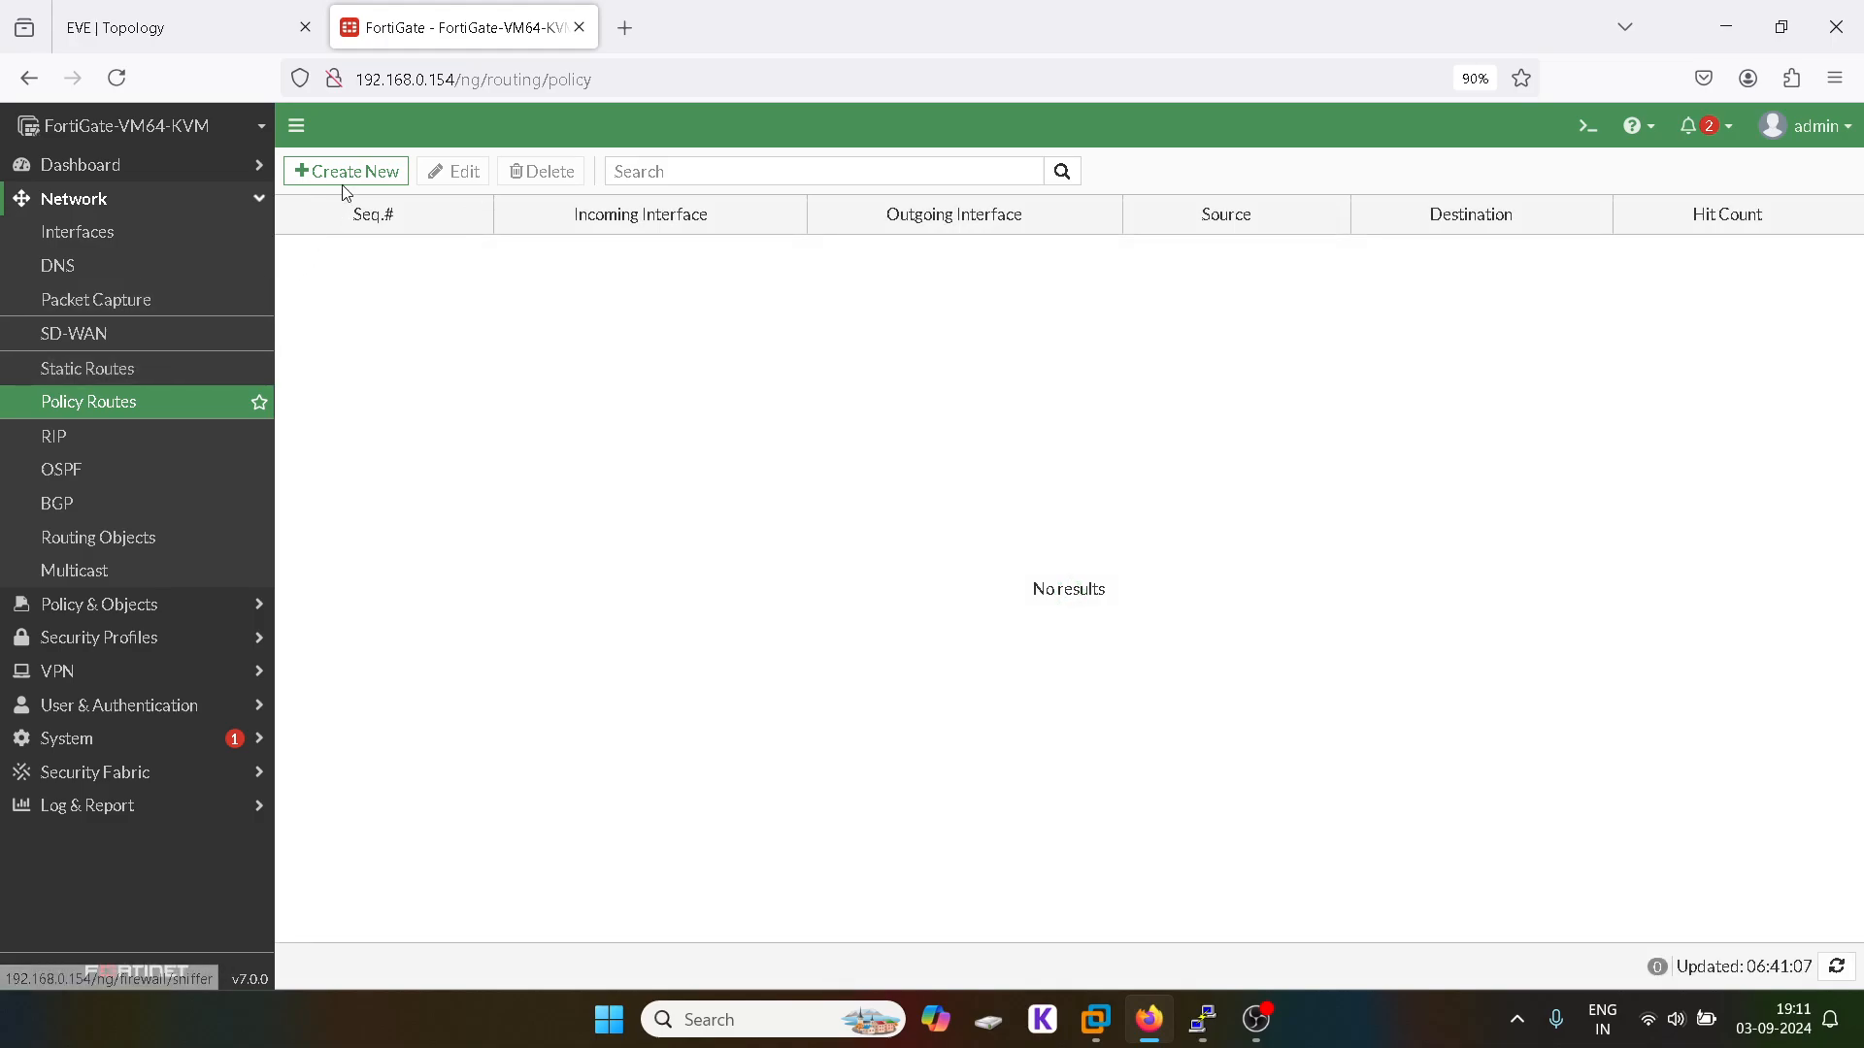
Step: Start a new policy route with incoming interface 10 (10) and source 10.1.1.0 plus 10 address
left_click(347, 180)
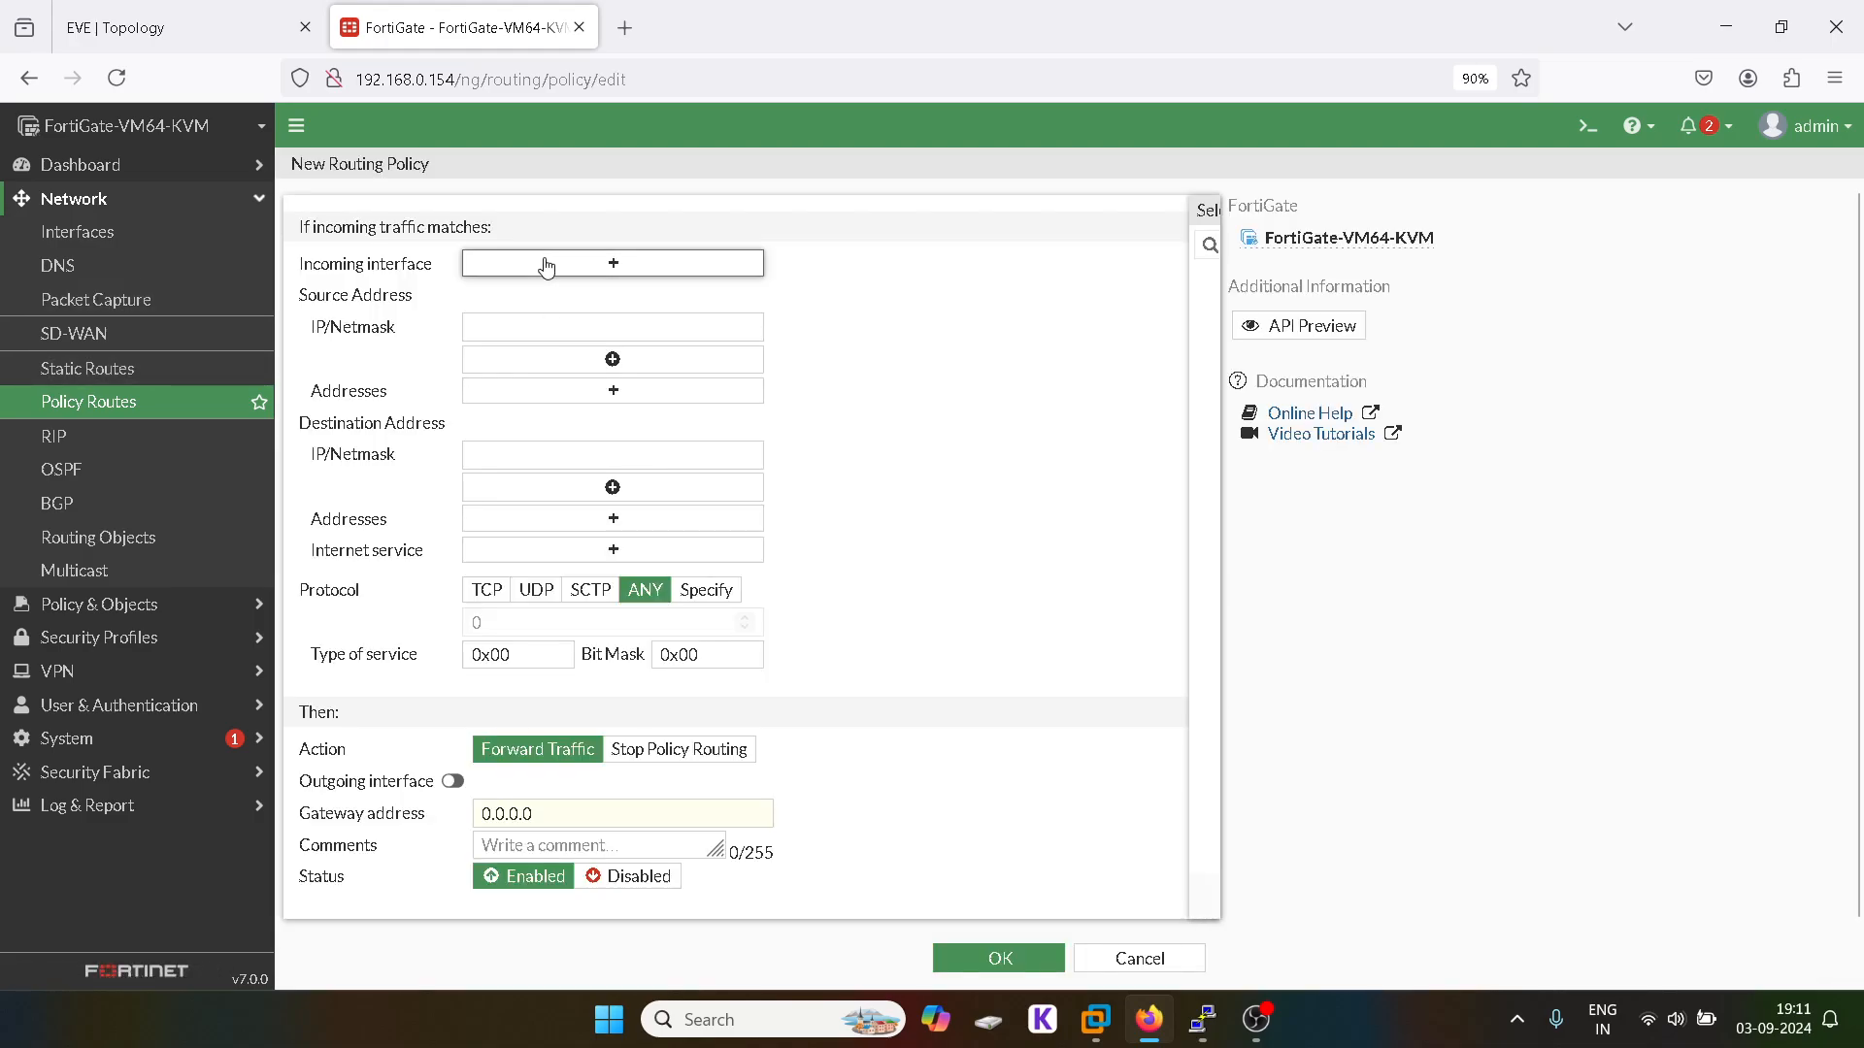
left_click(547, 263)
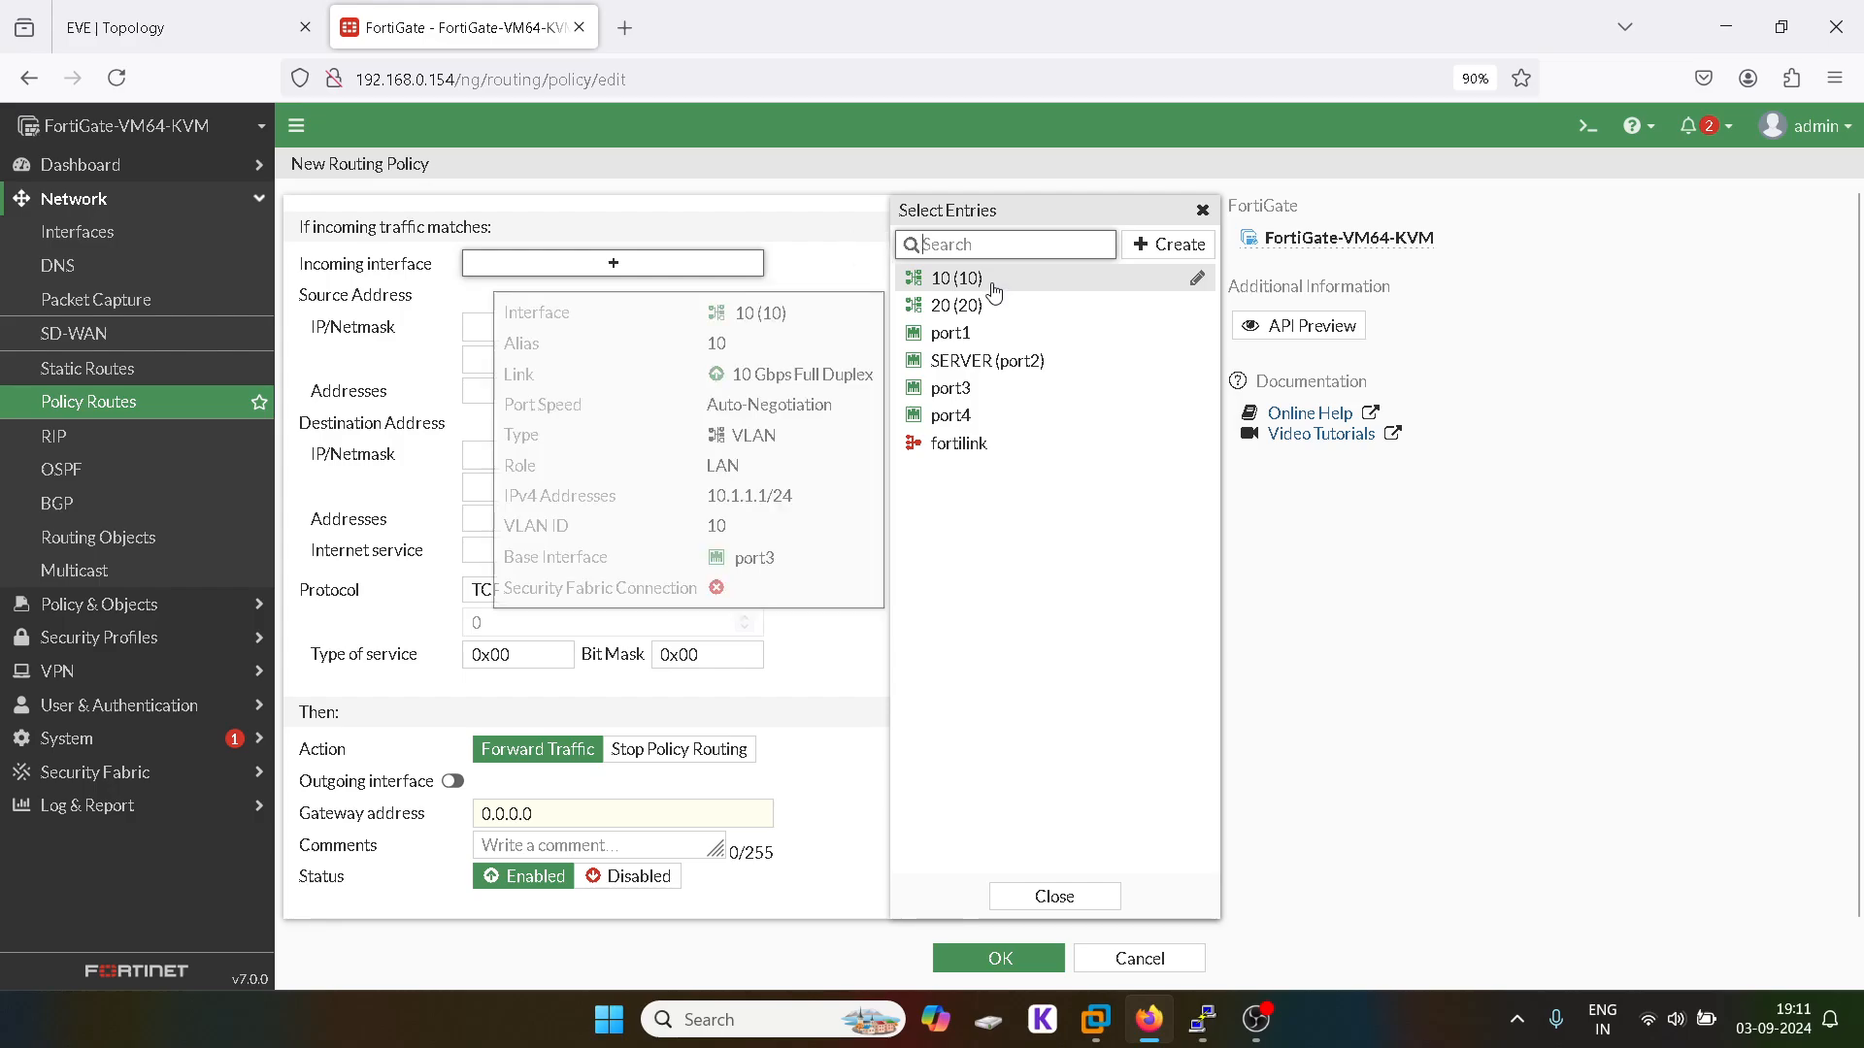
left_click(994, 285)
left_click(1203, 211)
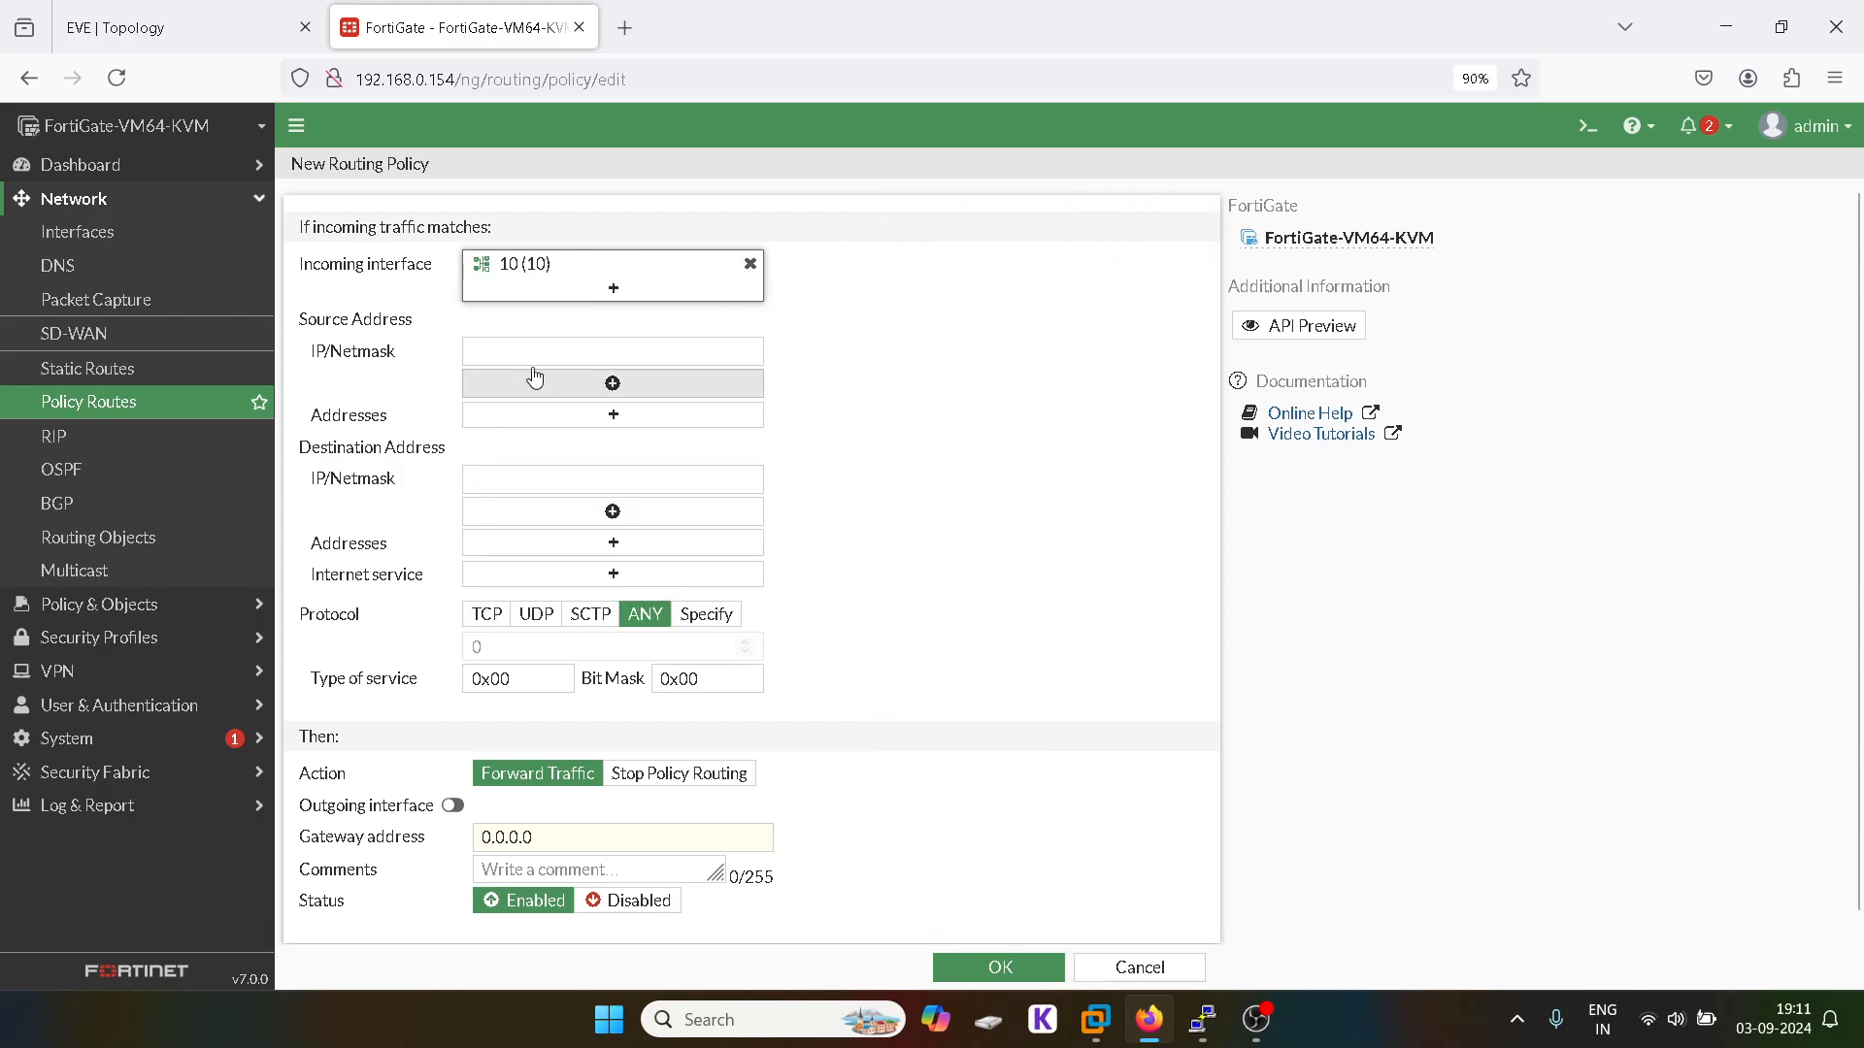
left_click(562, 353)
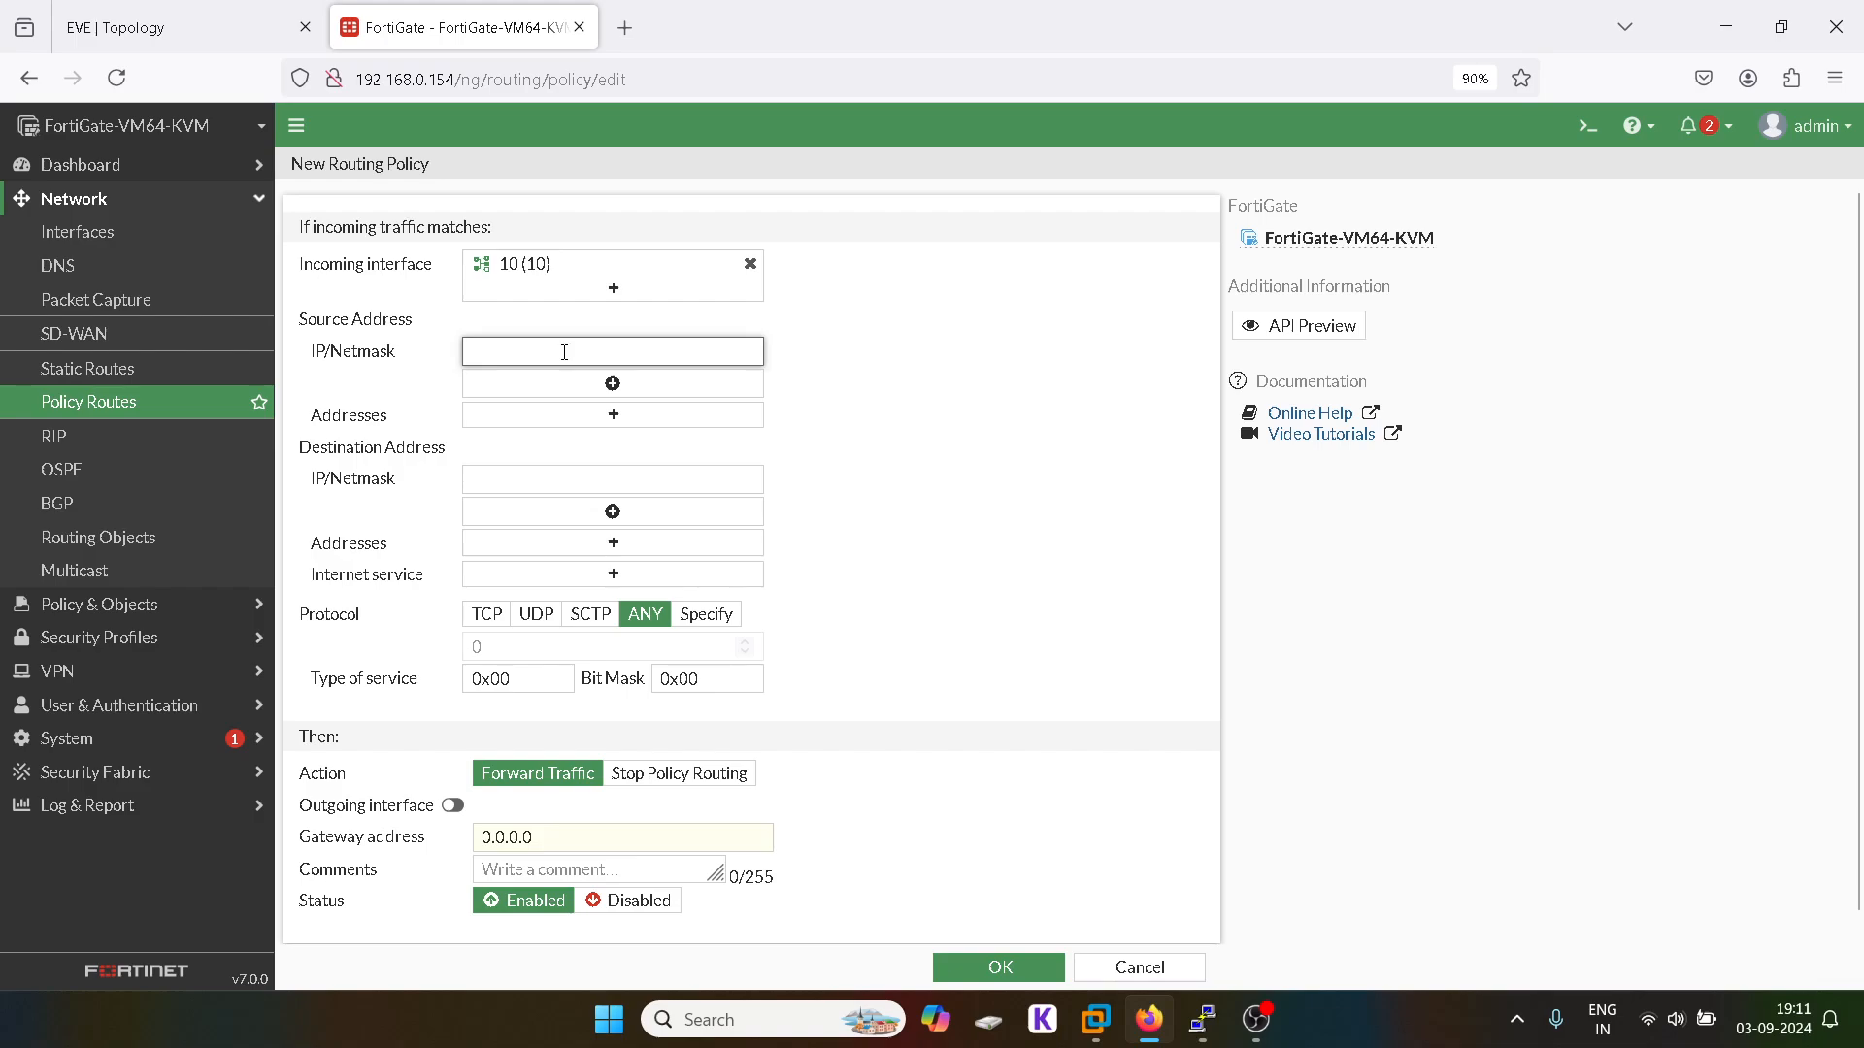
type("10.1.1.0")
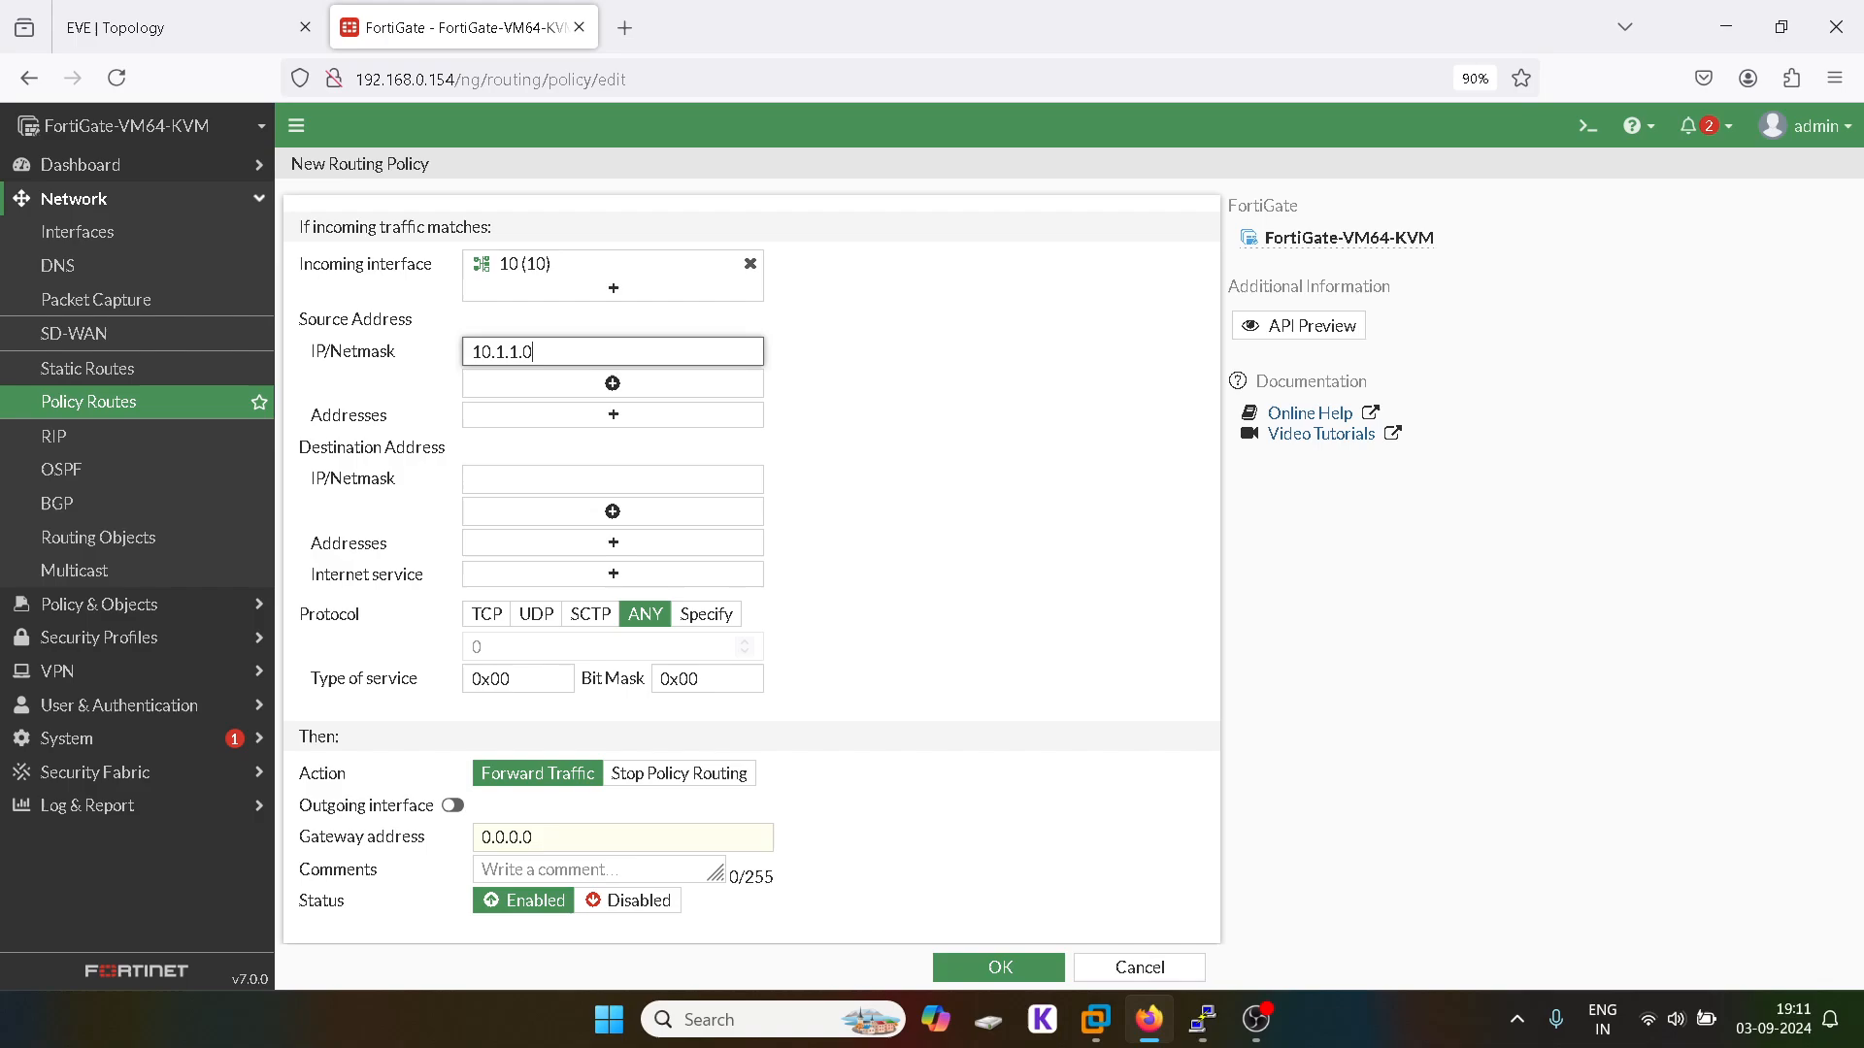
left_click(574, 423)
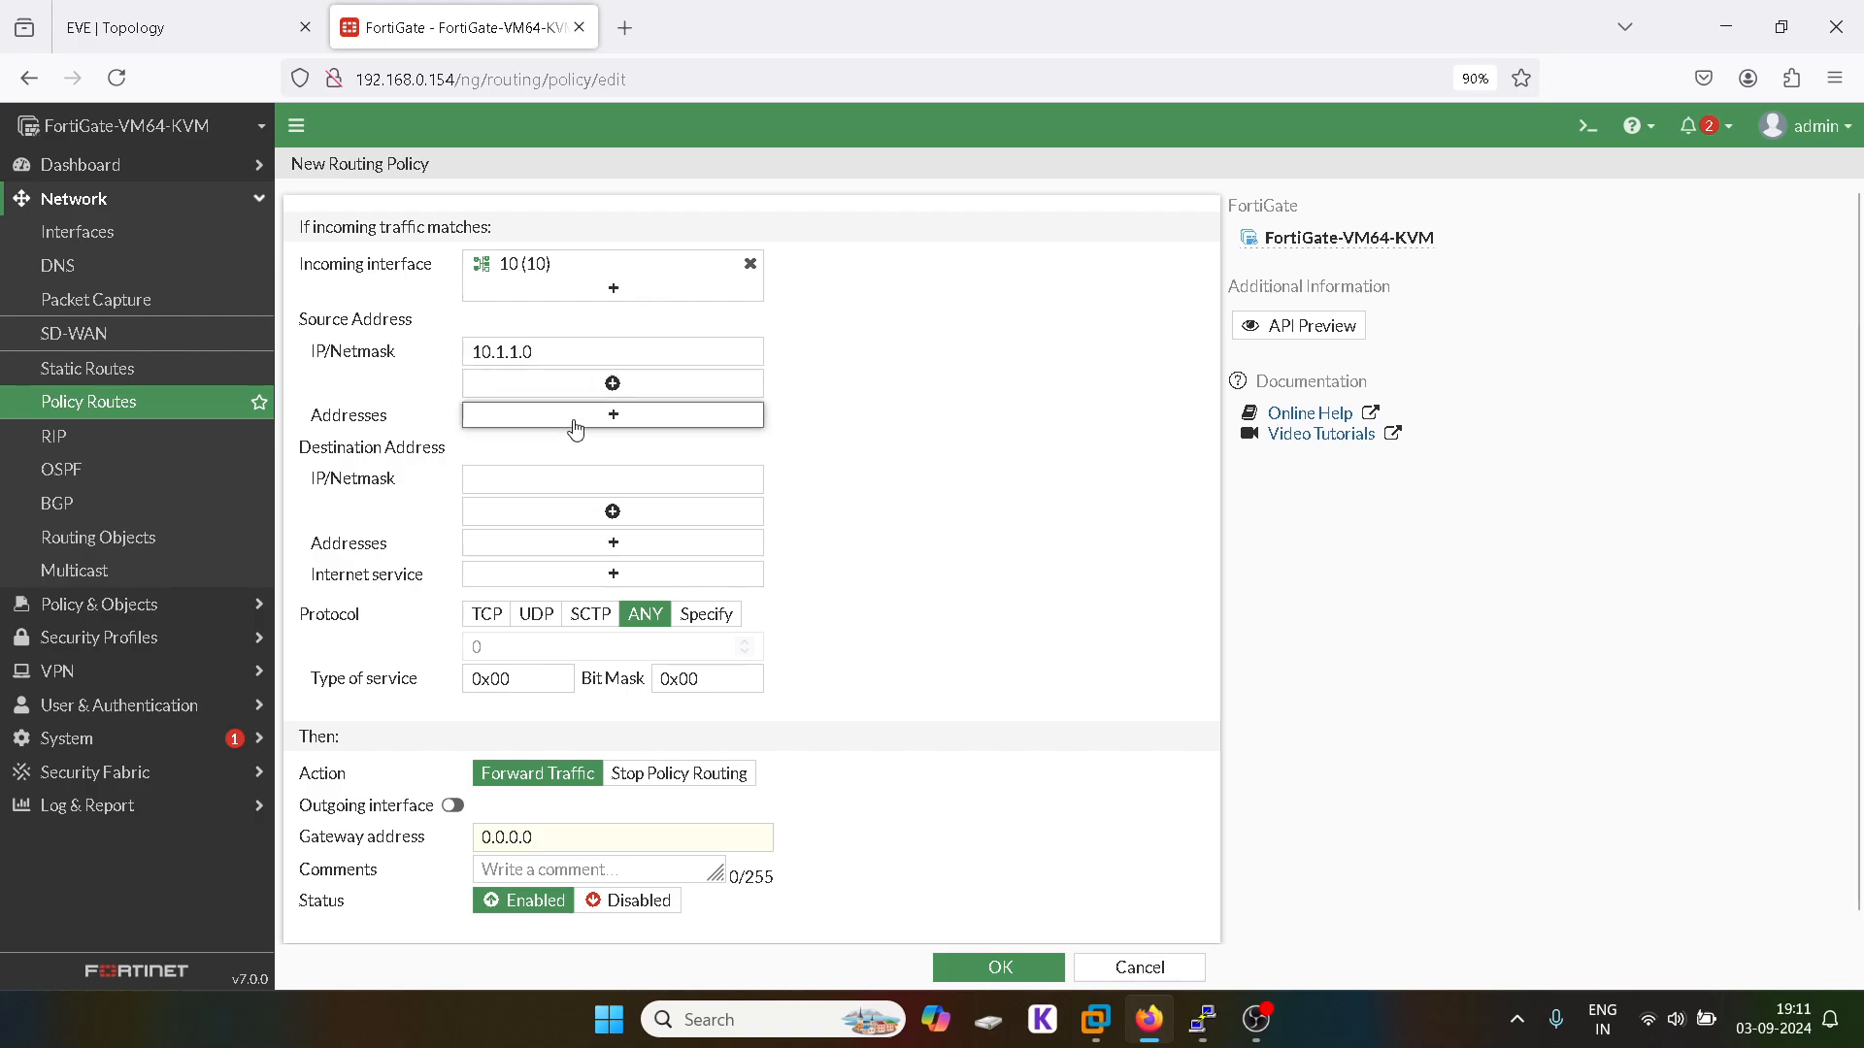
left_click(968, 310)
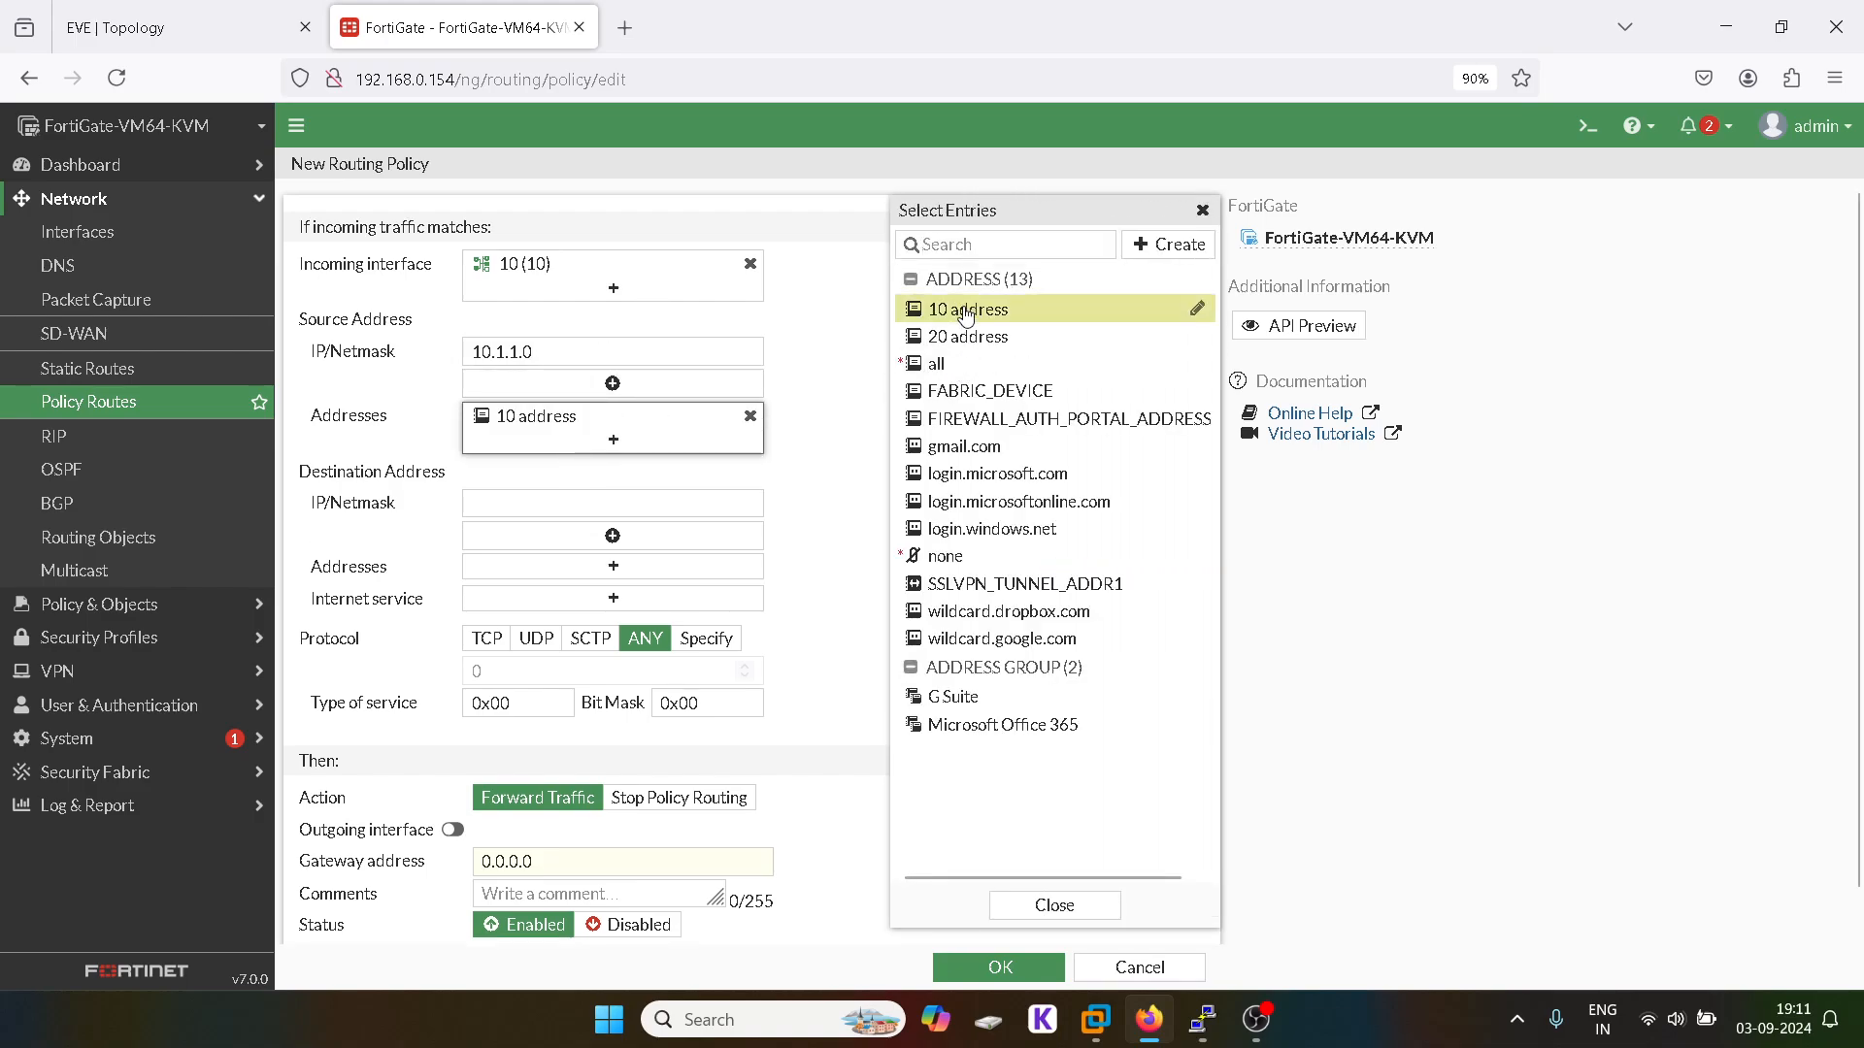
left_click(1201, 207)
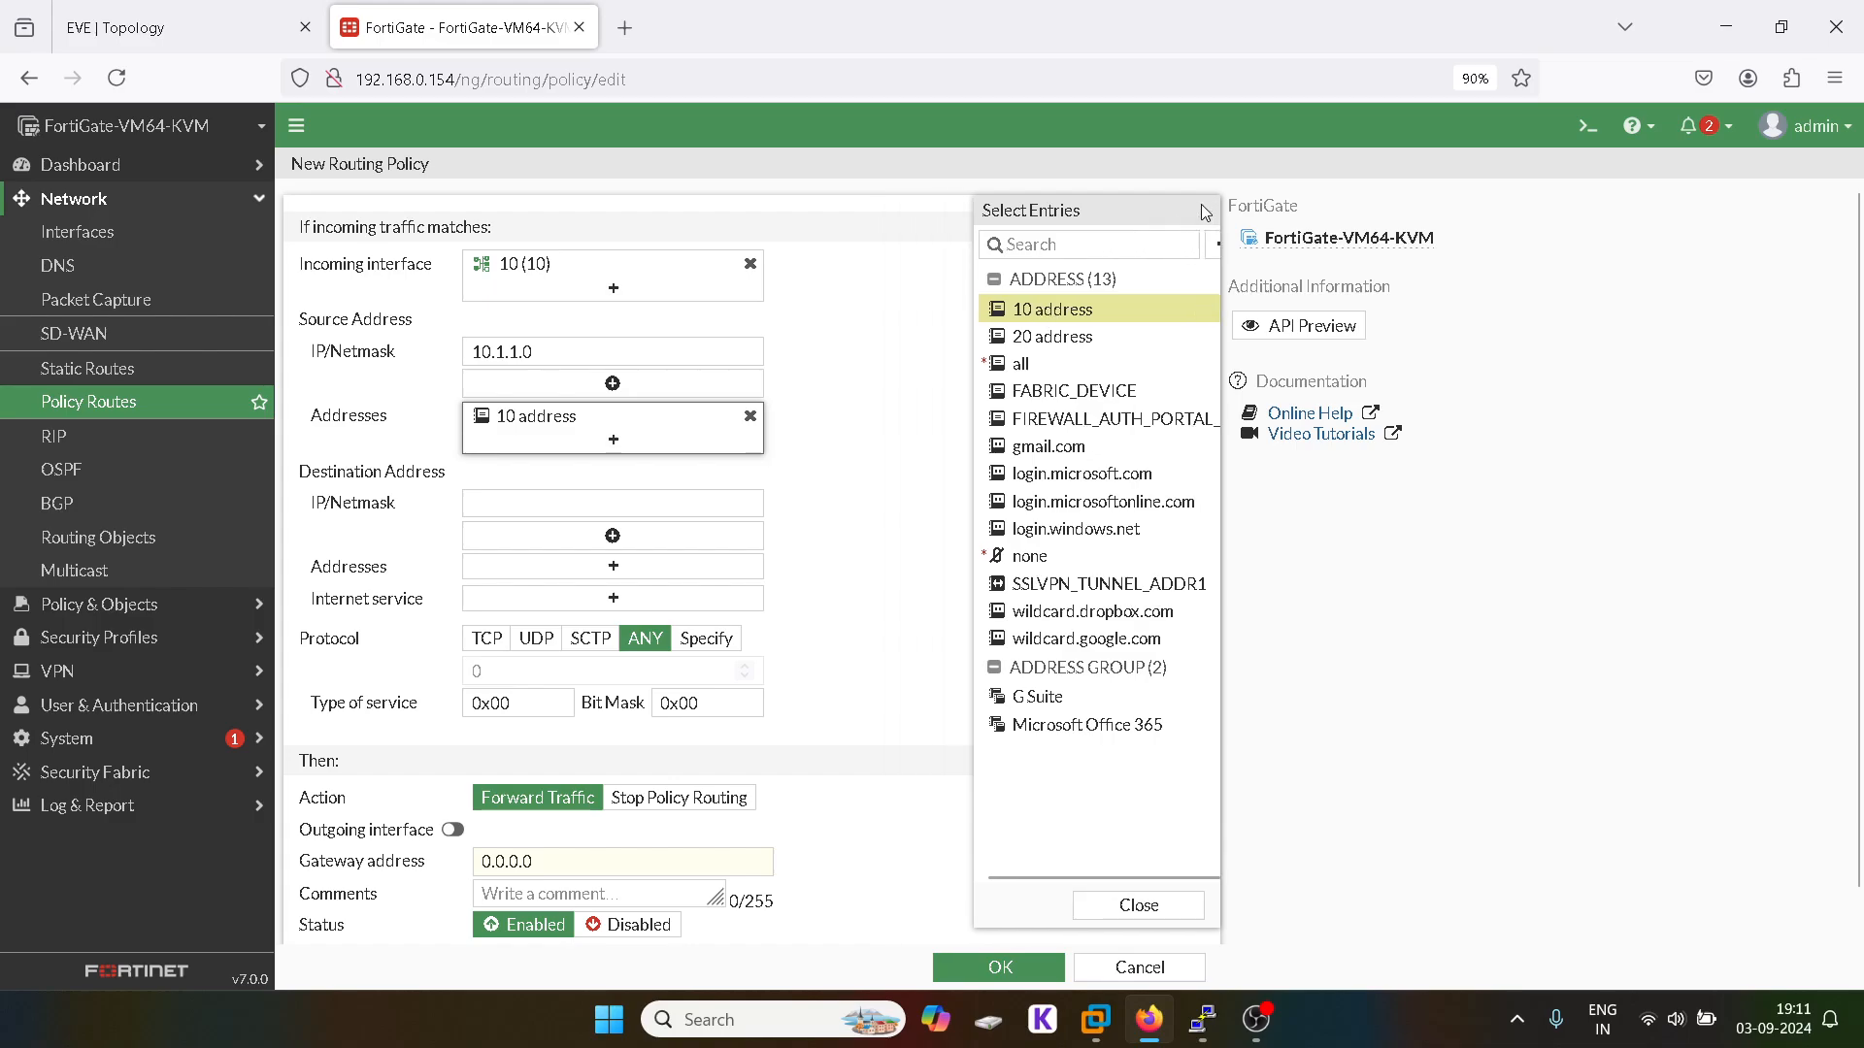
Step: Copy 30.1.1.2 from the WEB-SERVER console into the route's destination IP/netmask
left_click(598, 503)
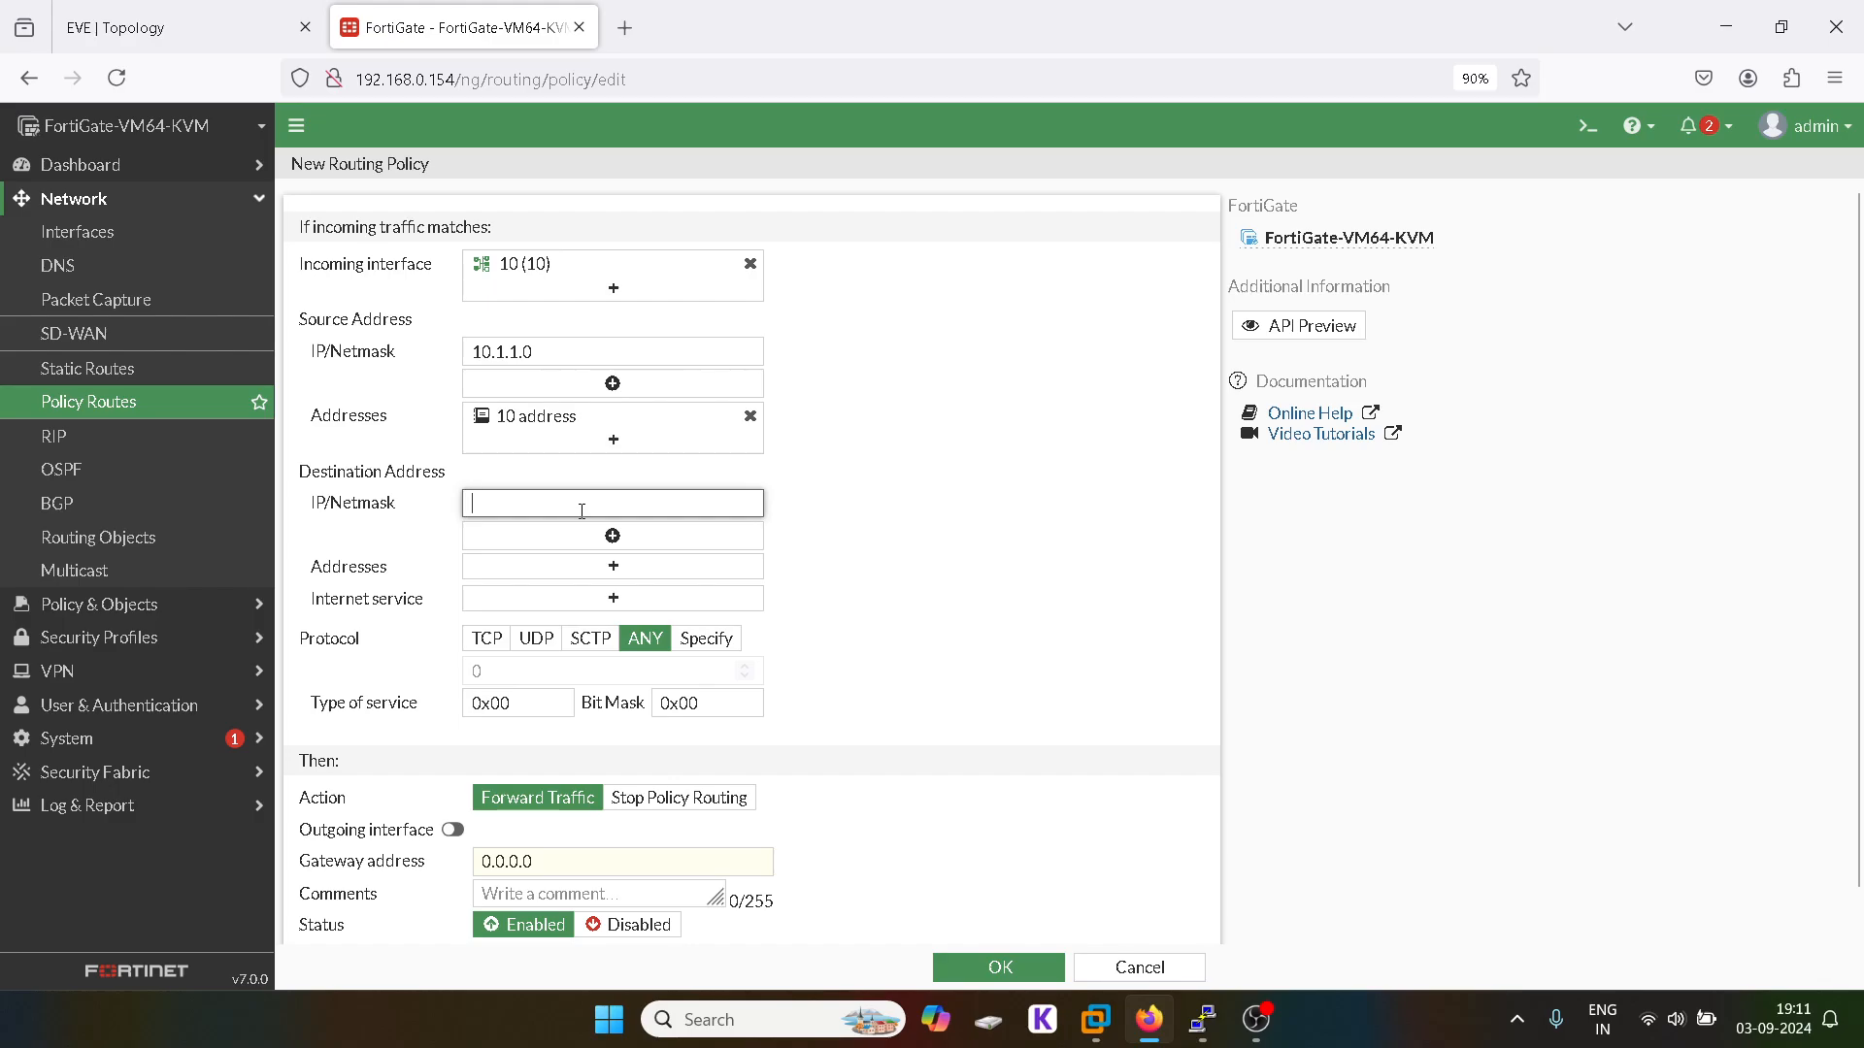
mouse_move(1202, 1021)
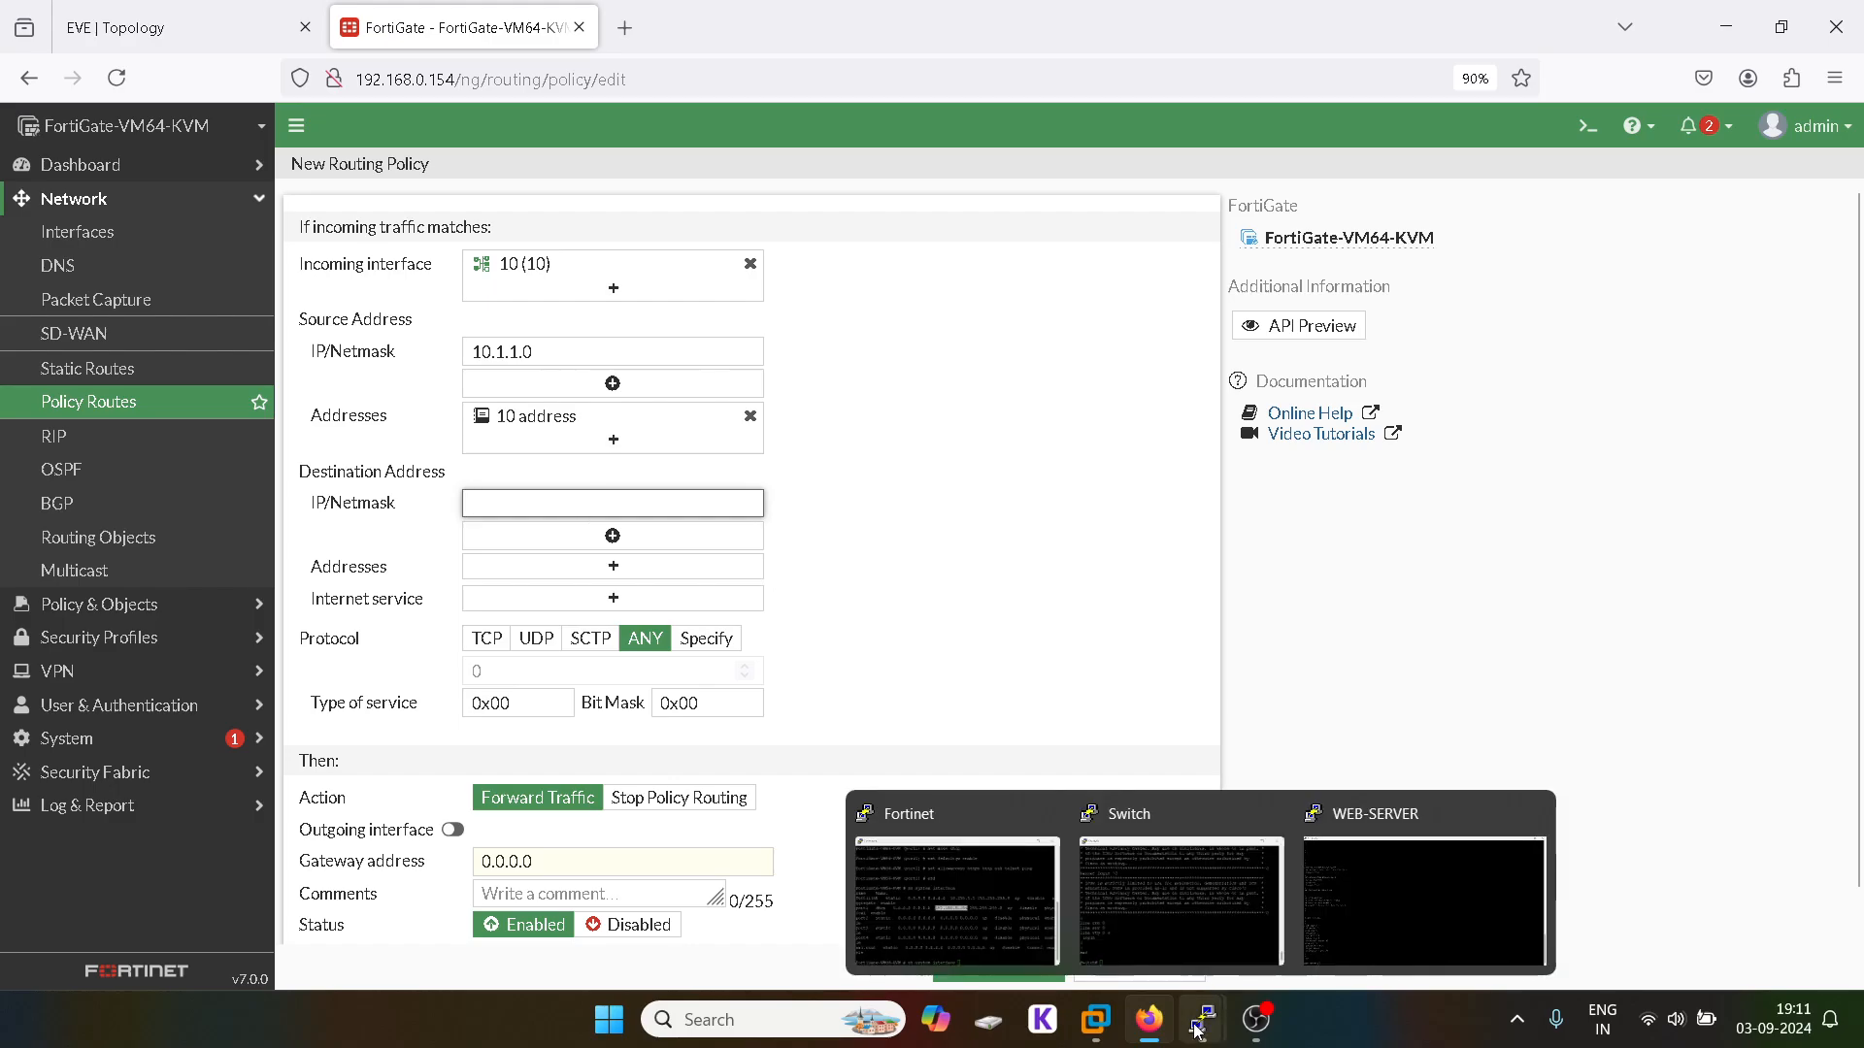
left_click(1348, 907)
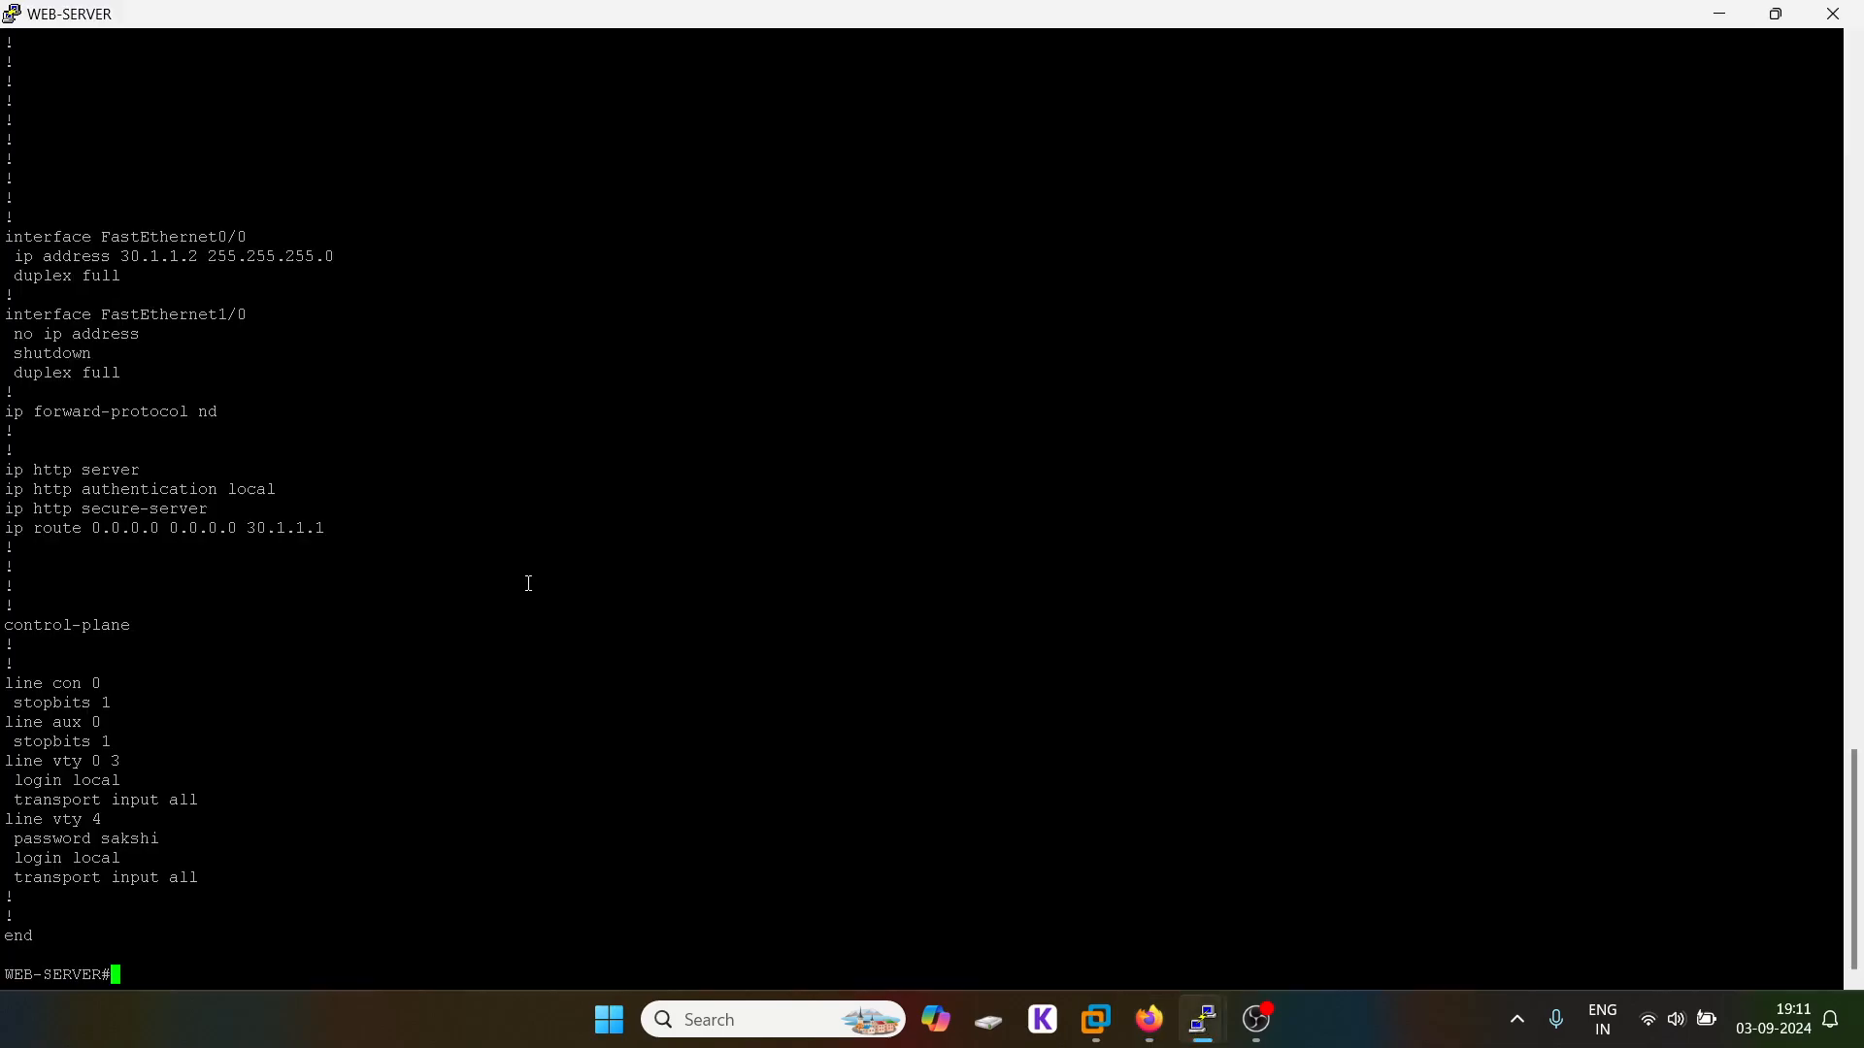
double_click(180, 257)
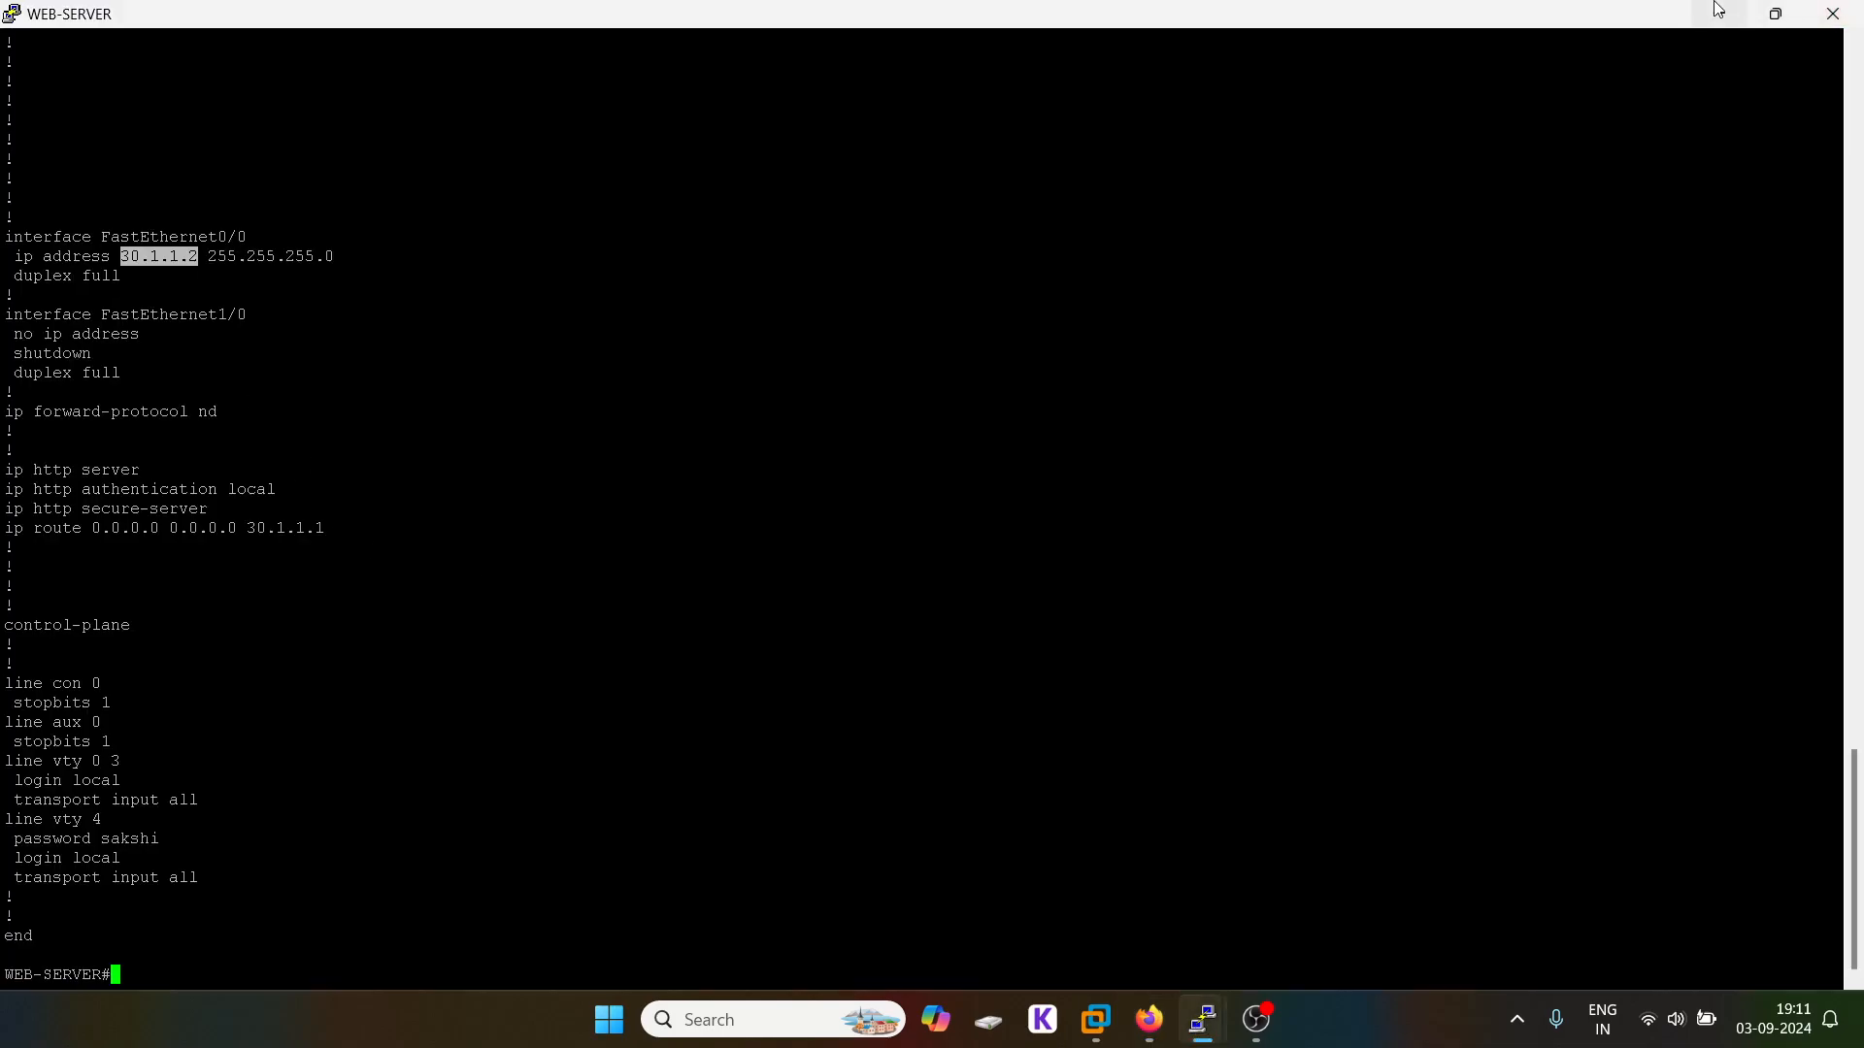
key("alt+Tab")
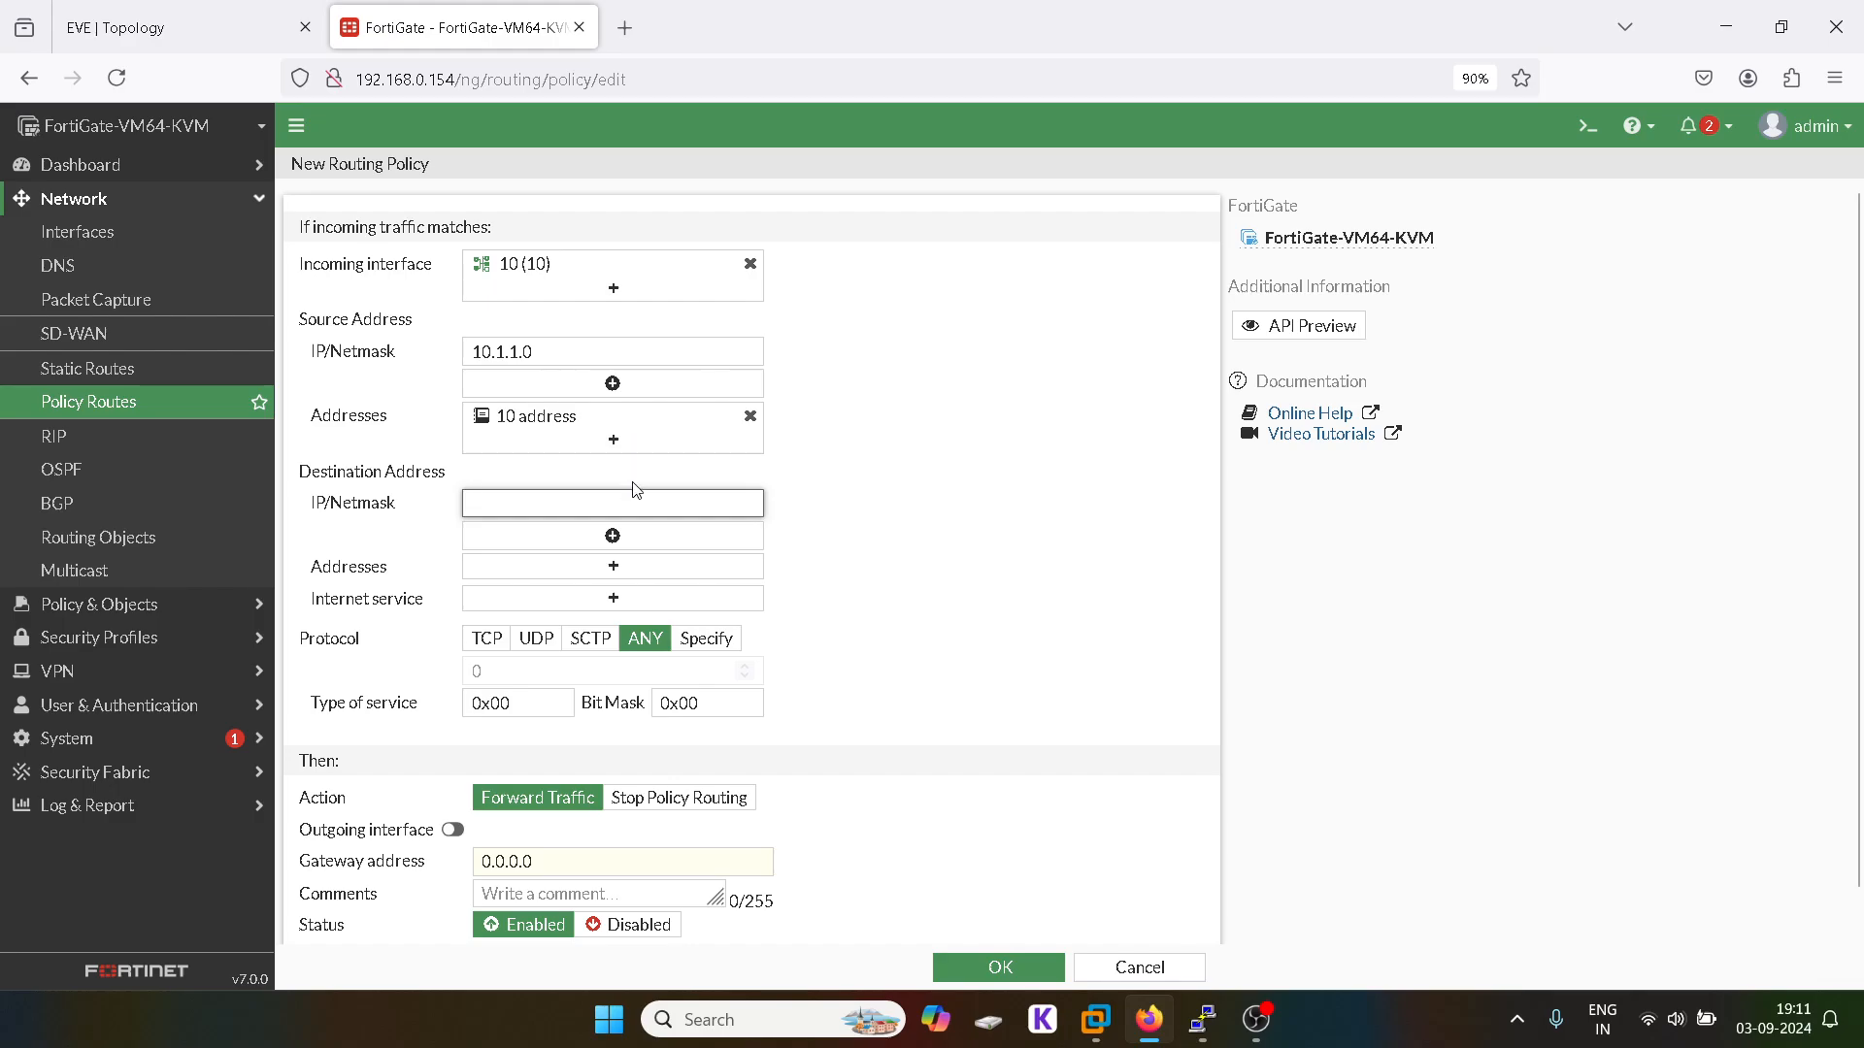
type("30.1.1.2")
left_click(570, 572)
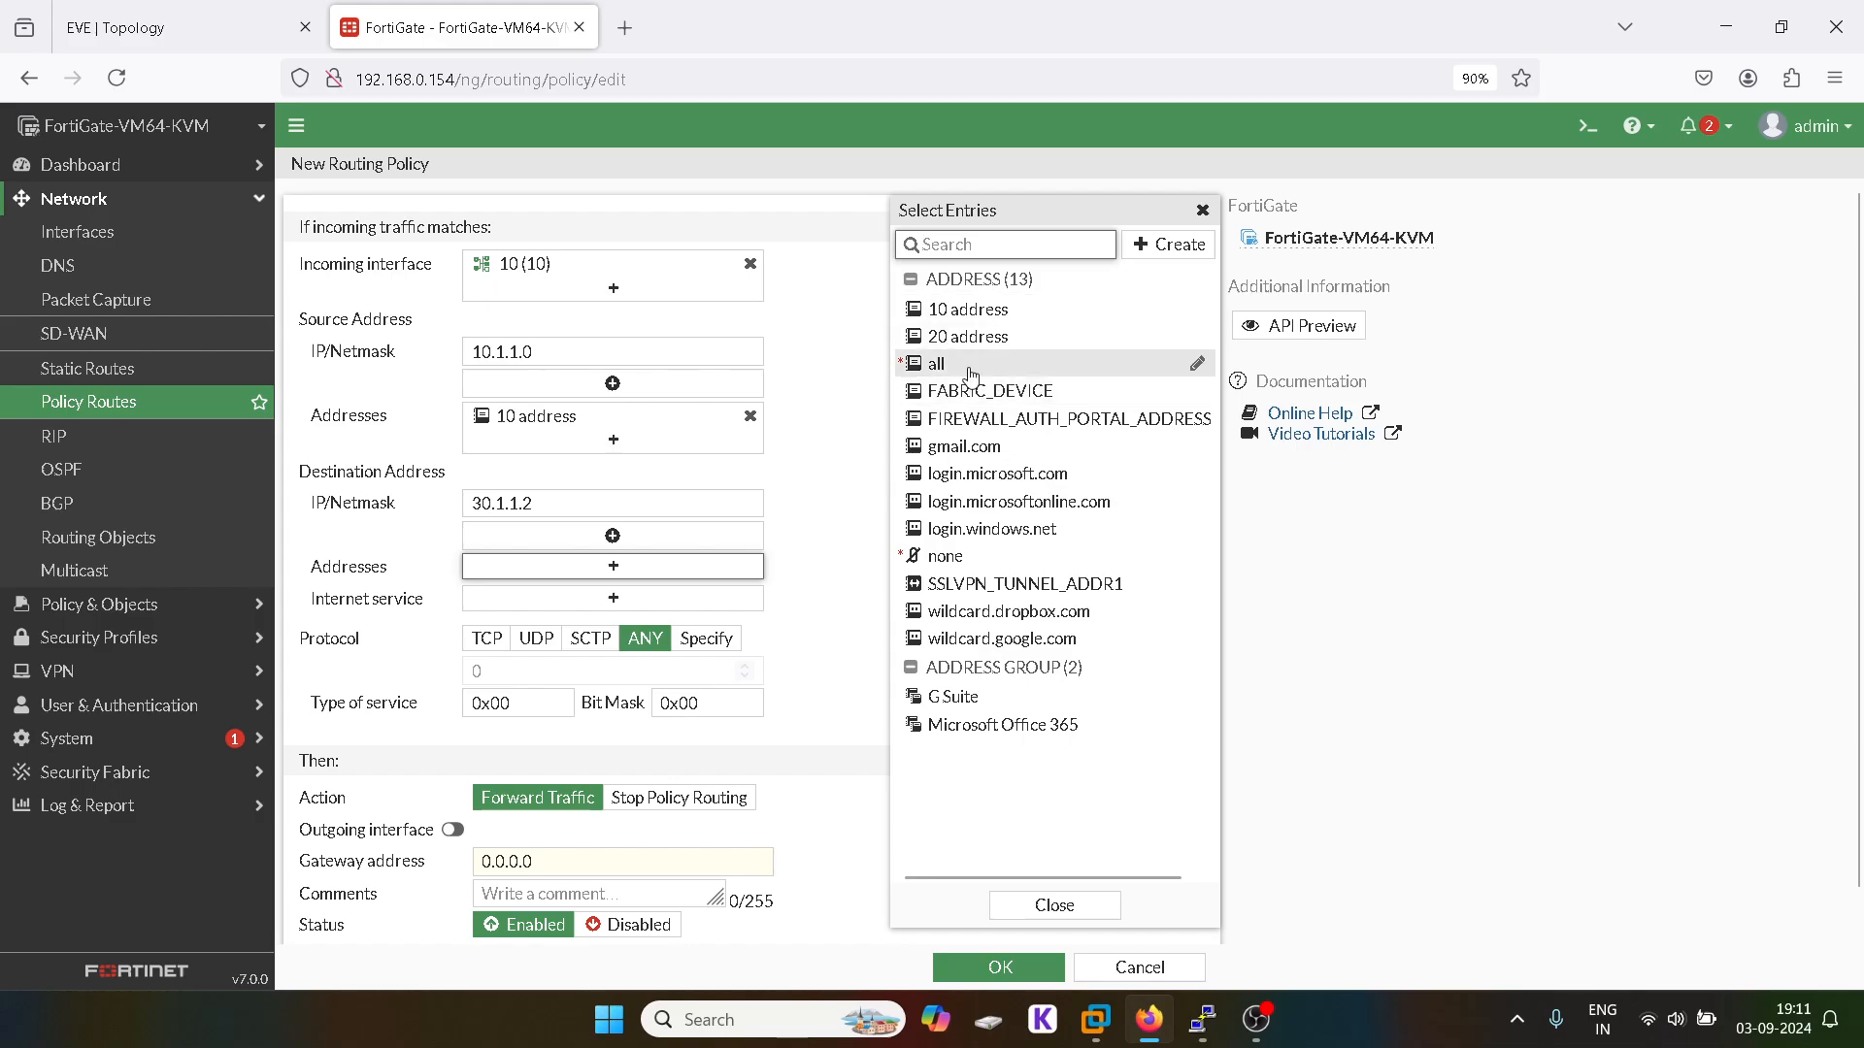
mouse_move(971, 375)
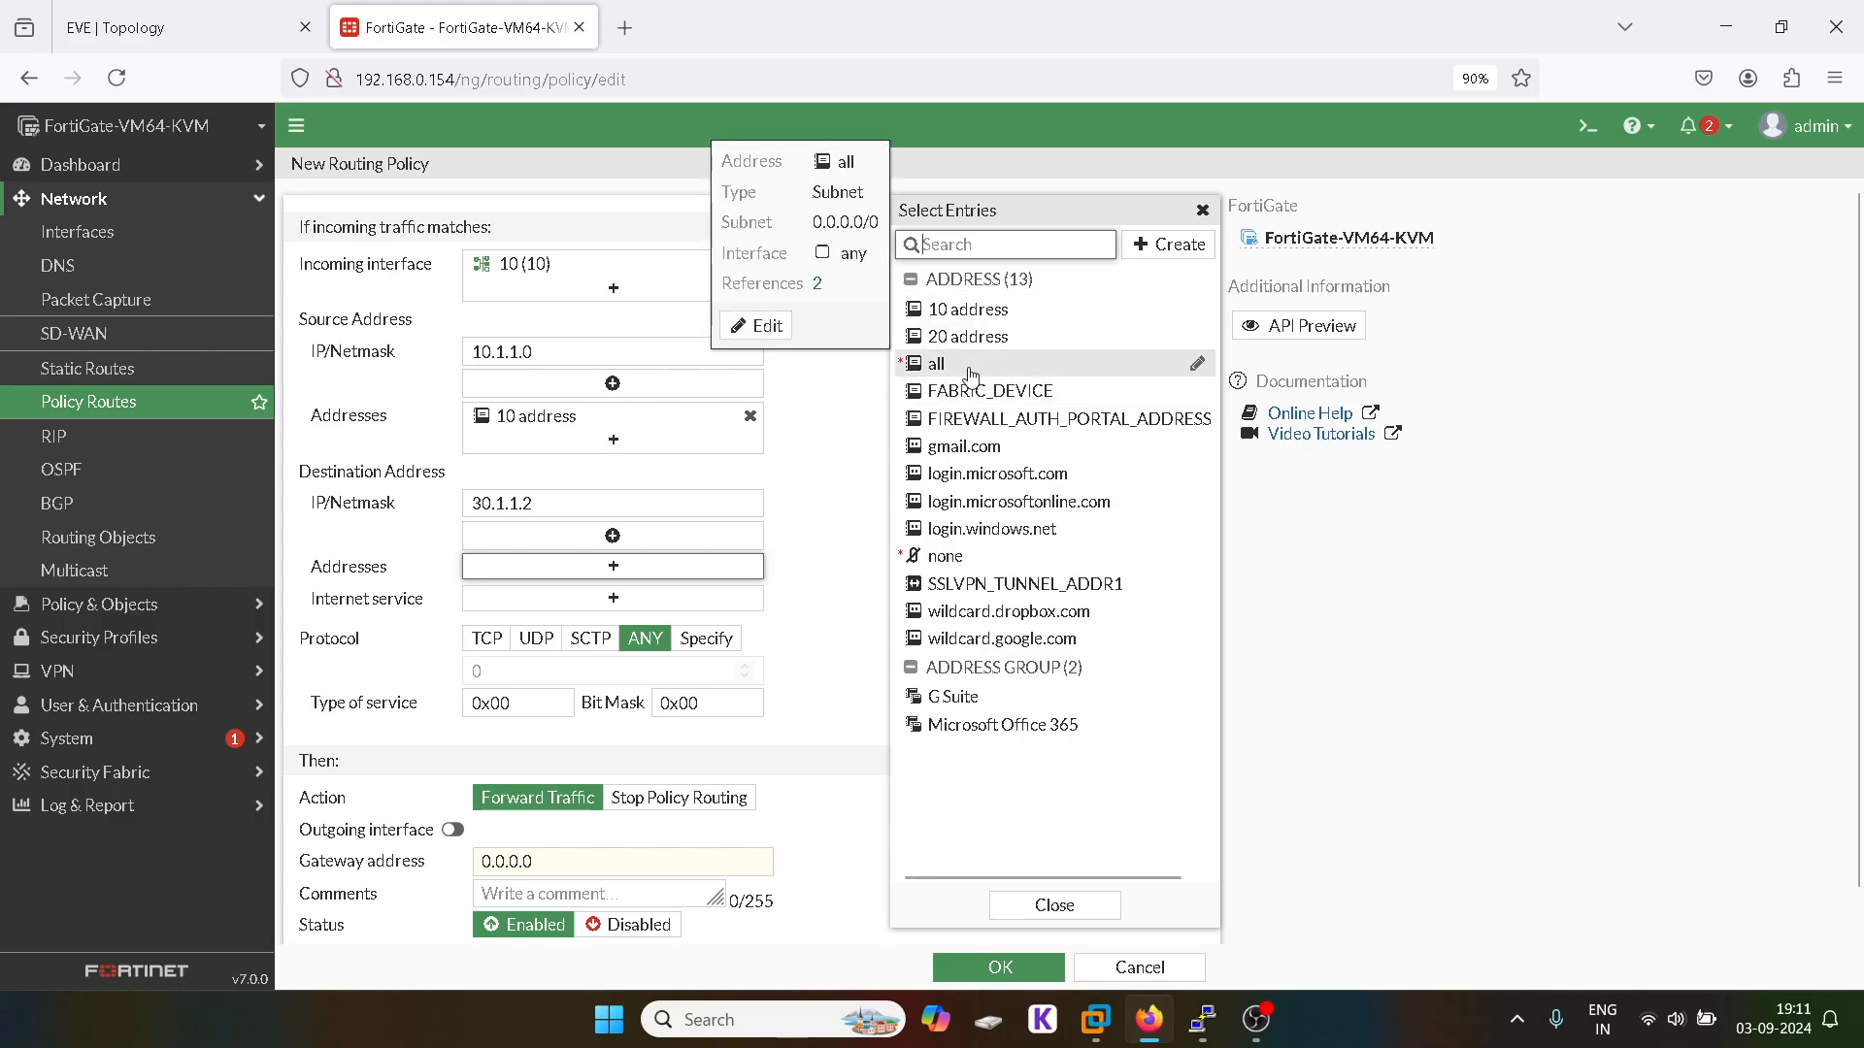
left_click(1172, 254)
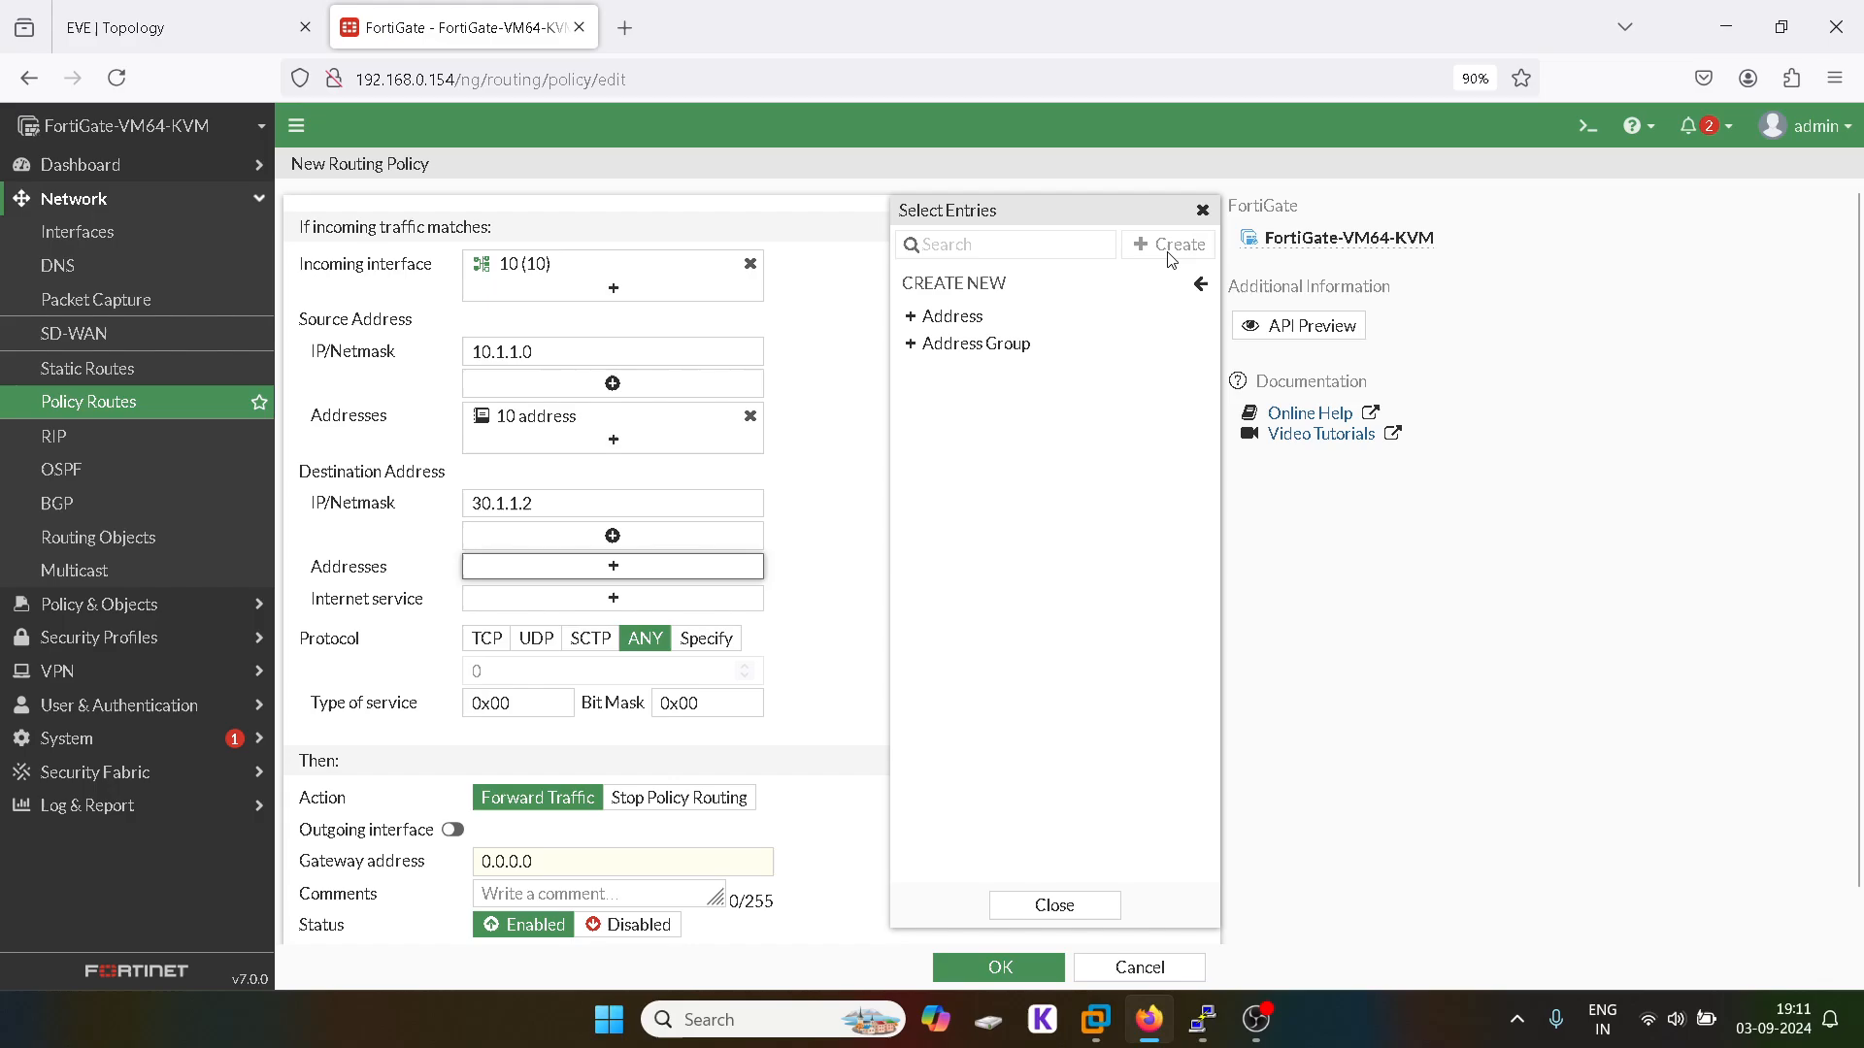
left_click(979, 318)
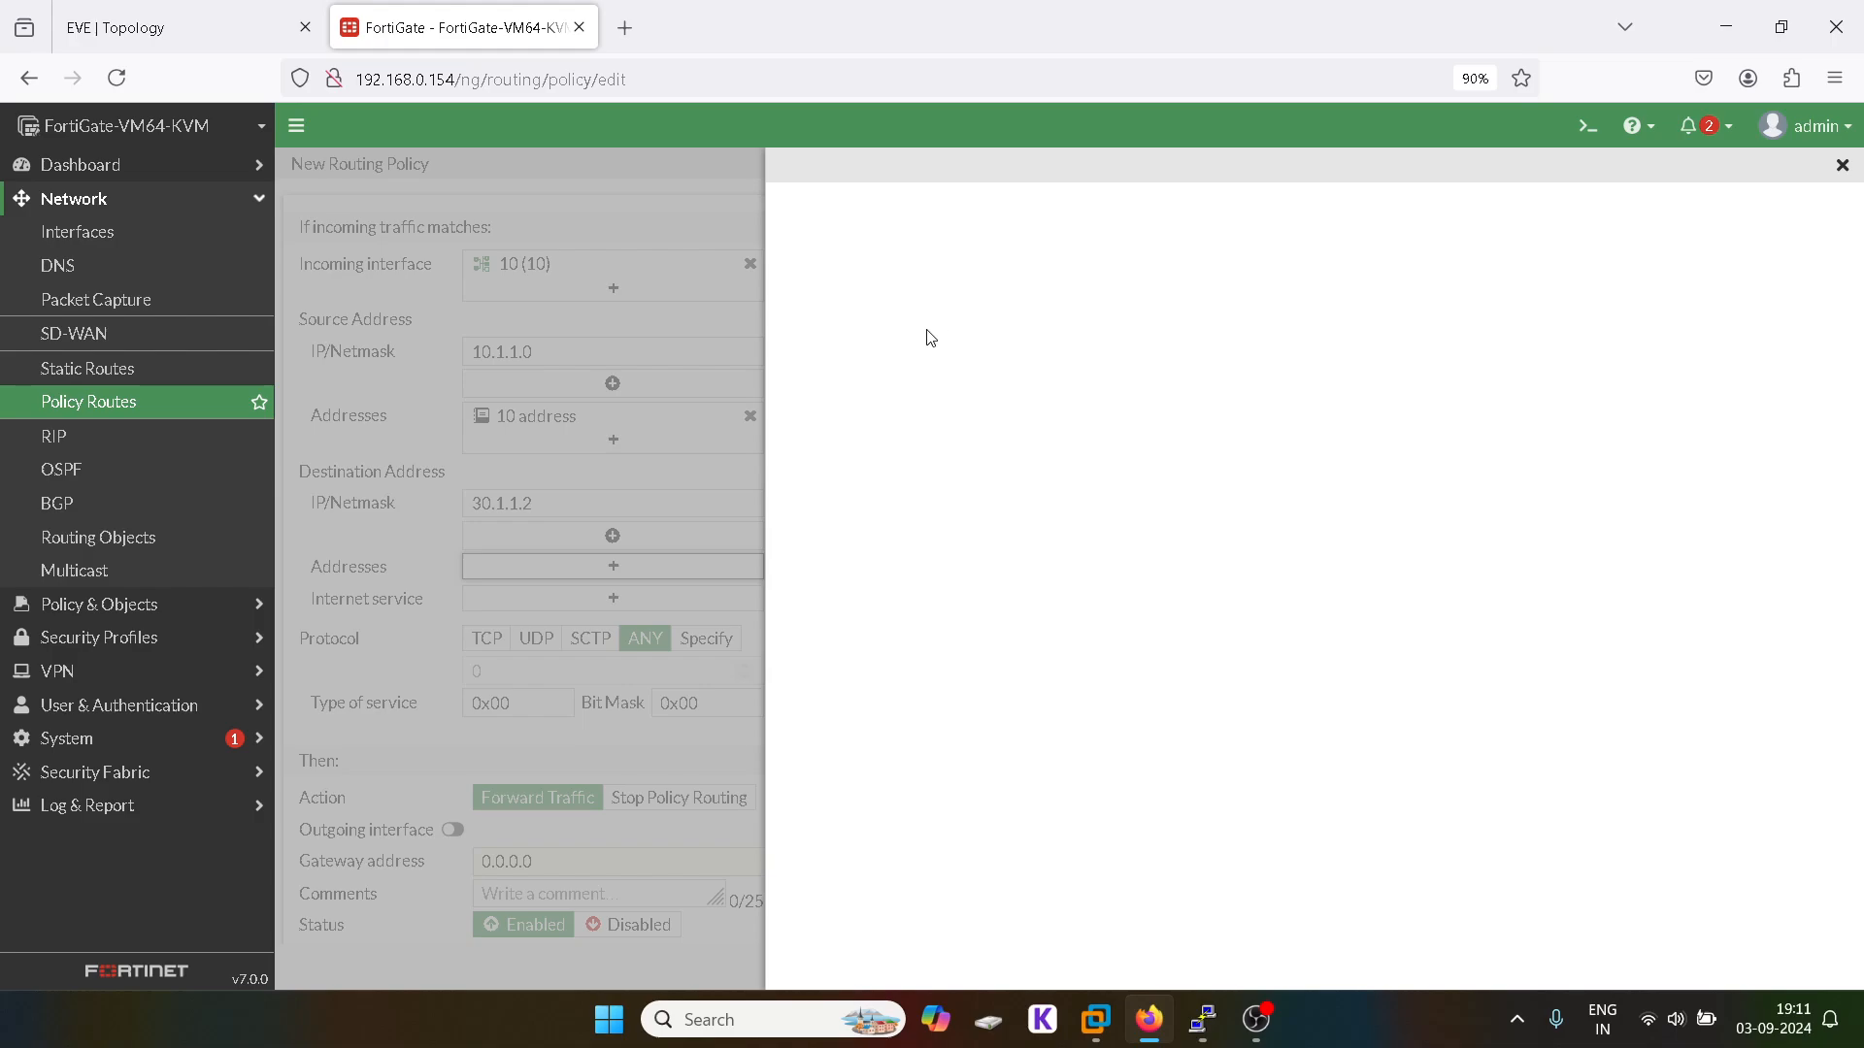
left_click(1843, 169)
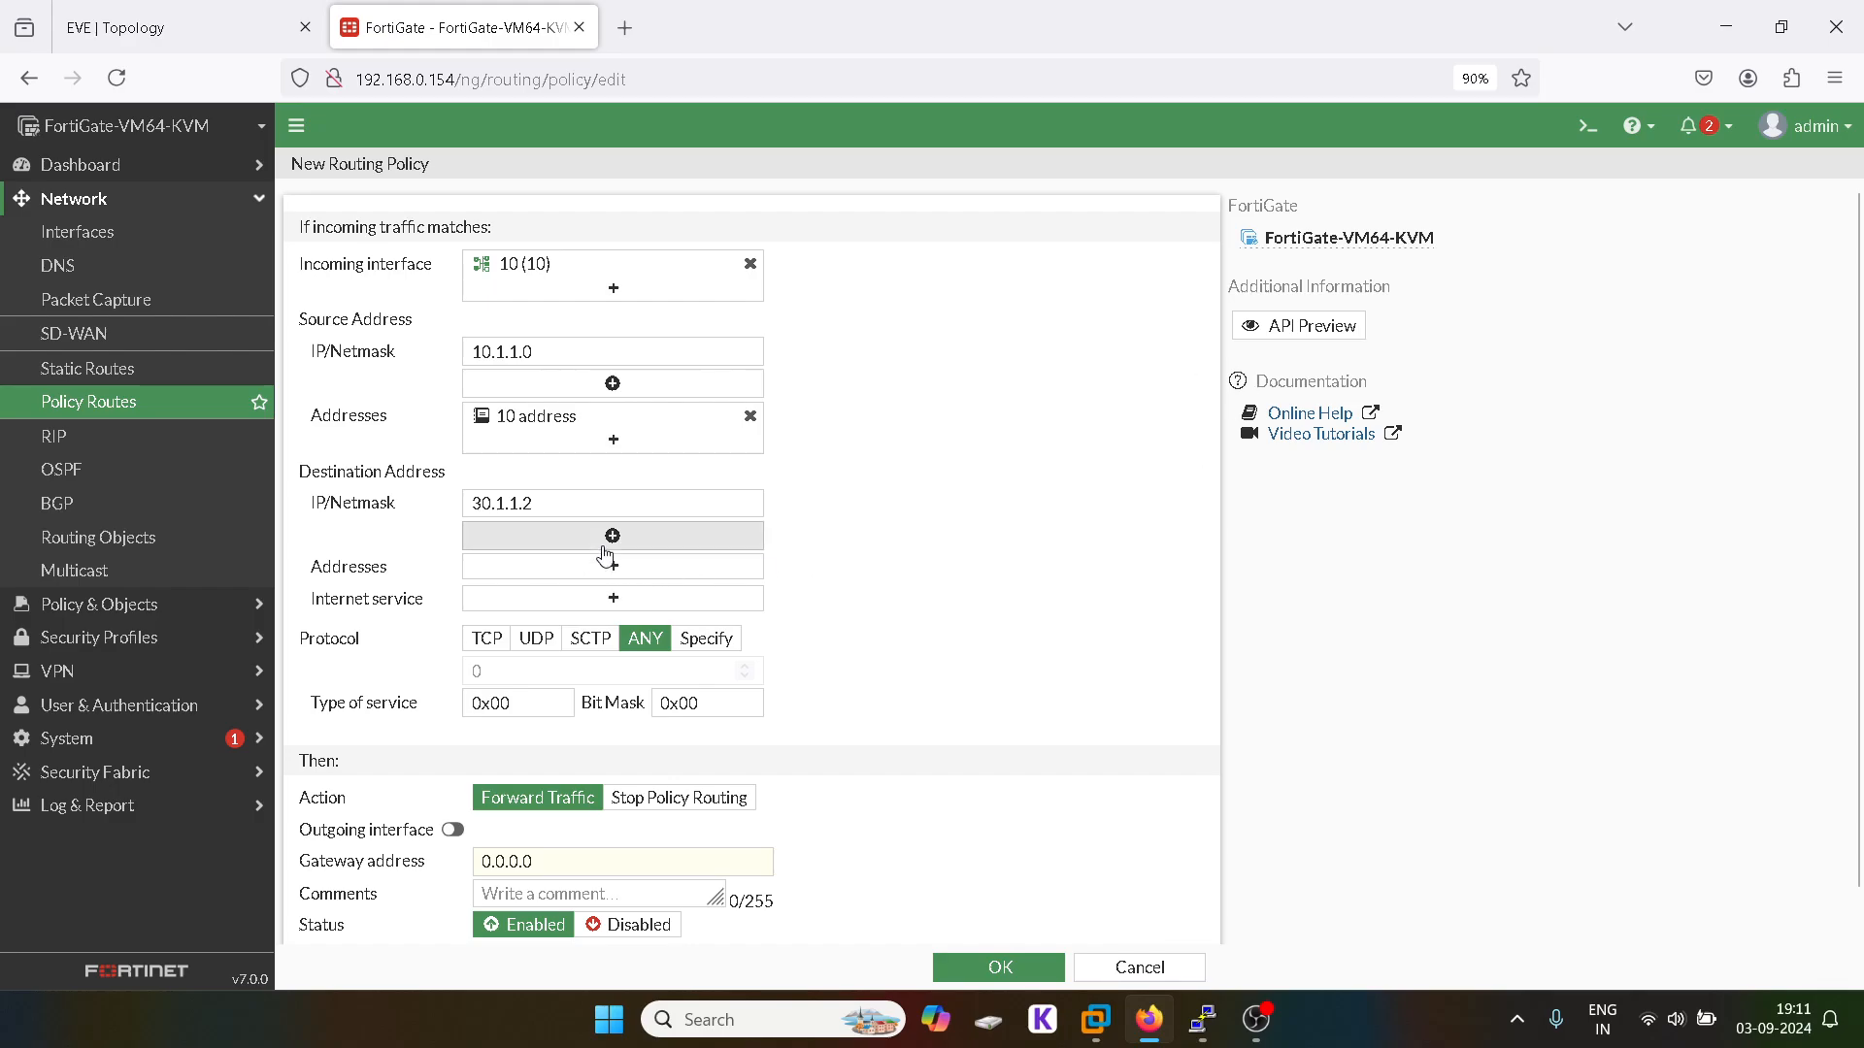
left_click(612, 569)
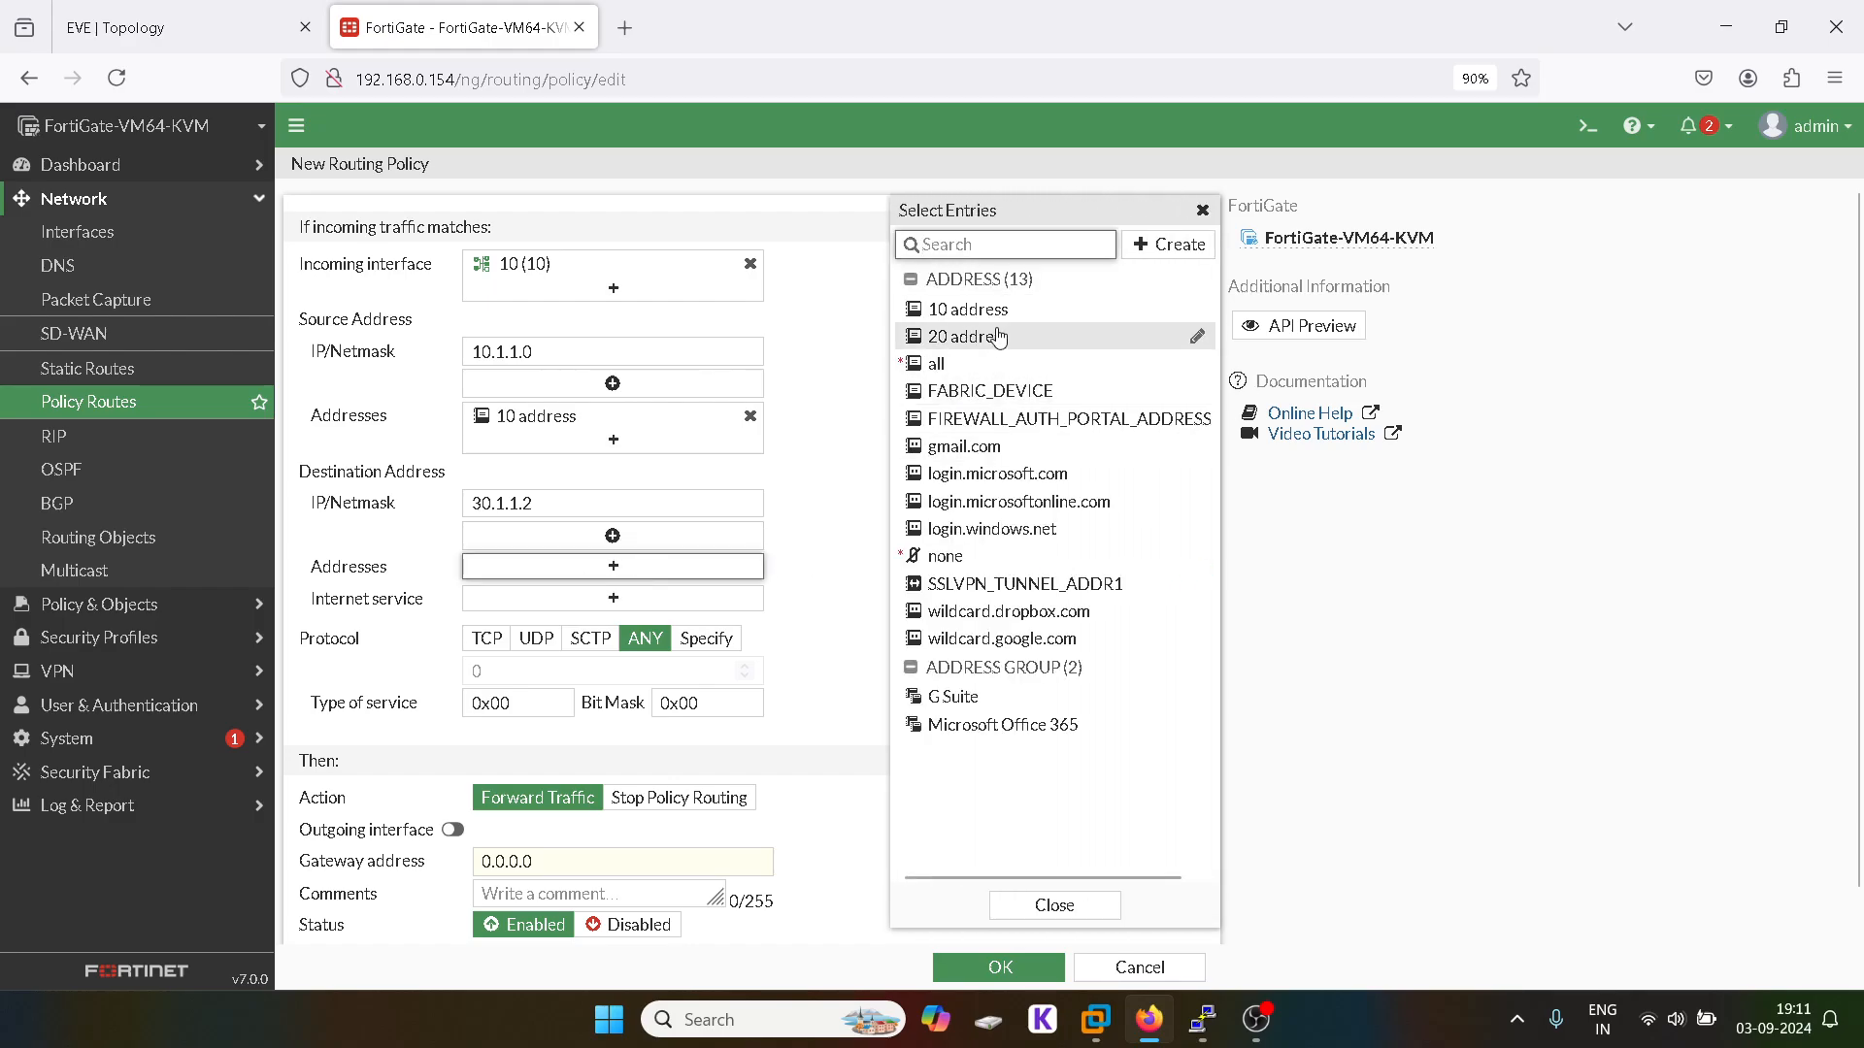
left_click(1156, 243)
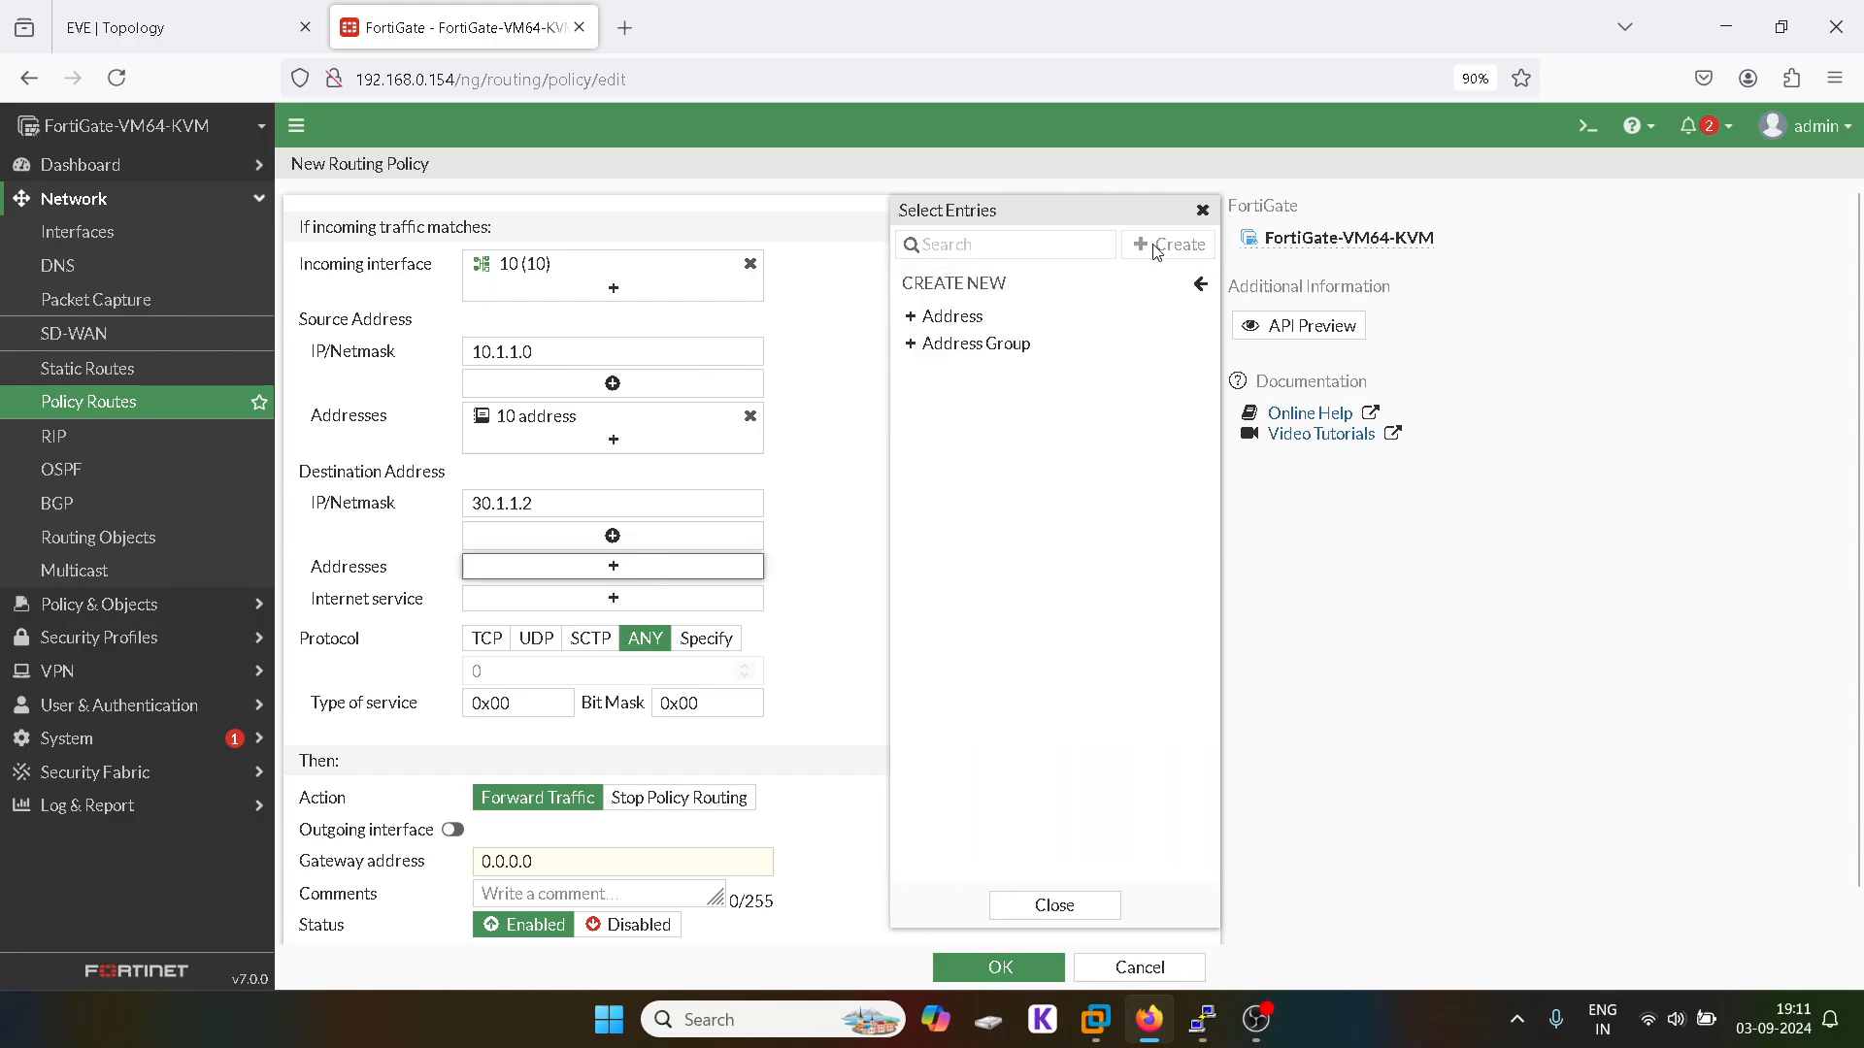
left_click(956, 345)
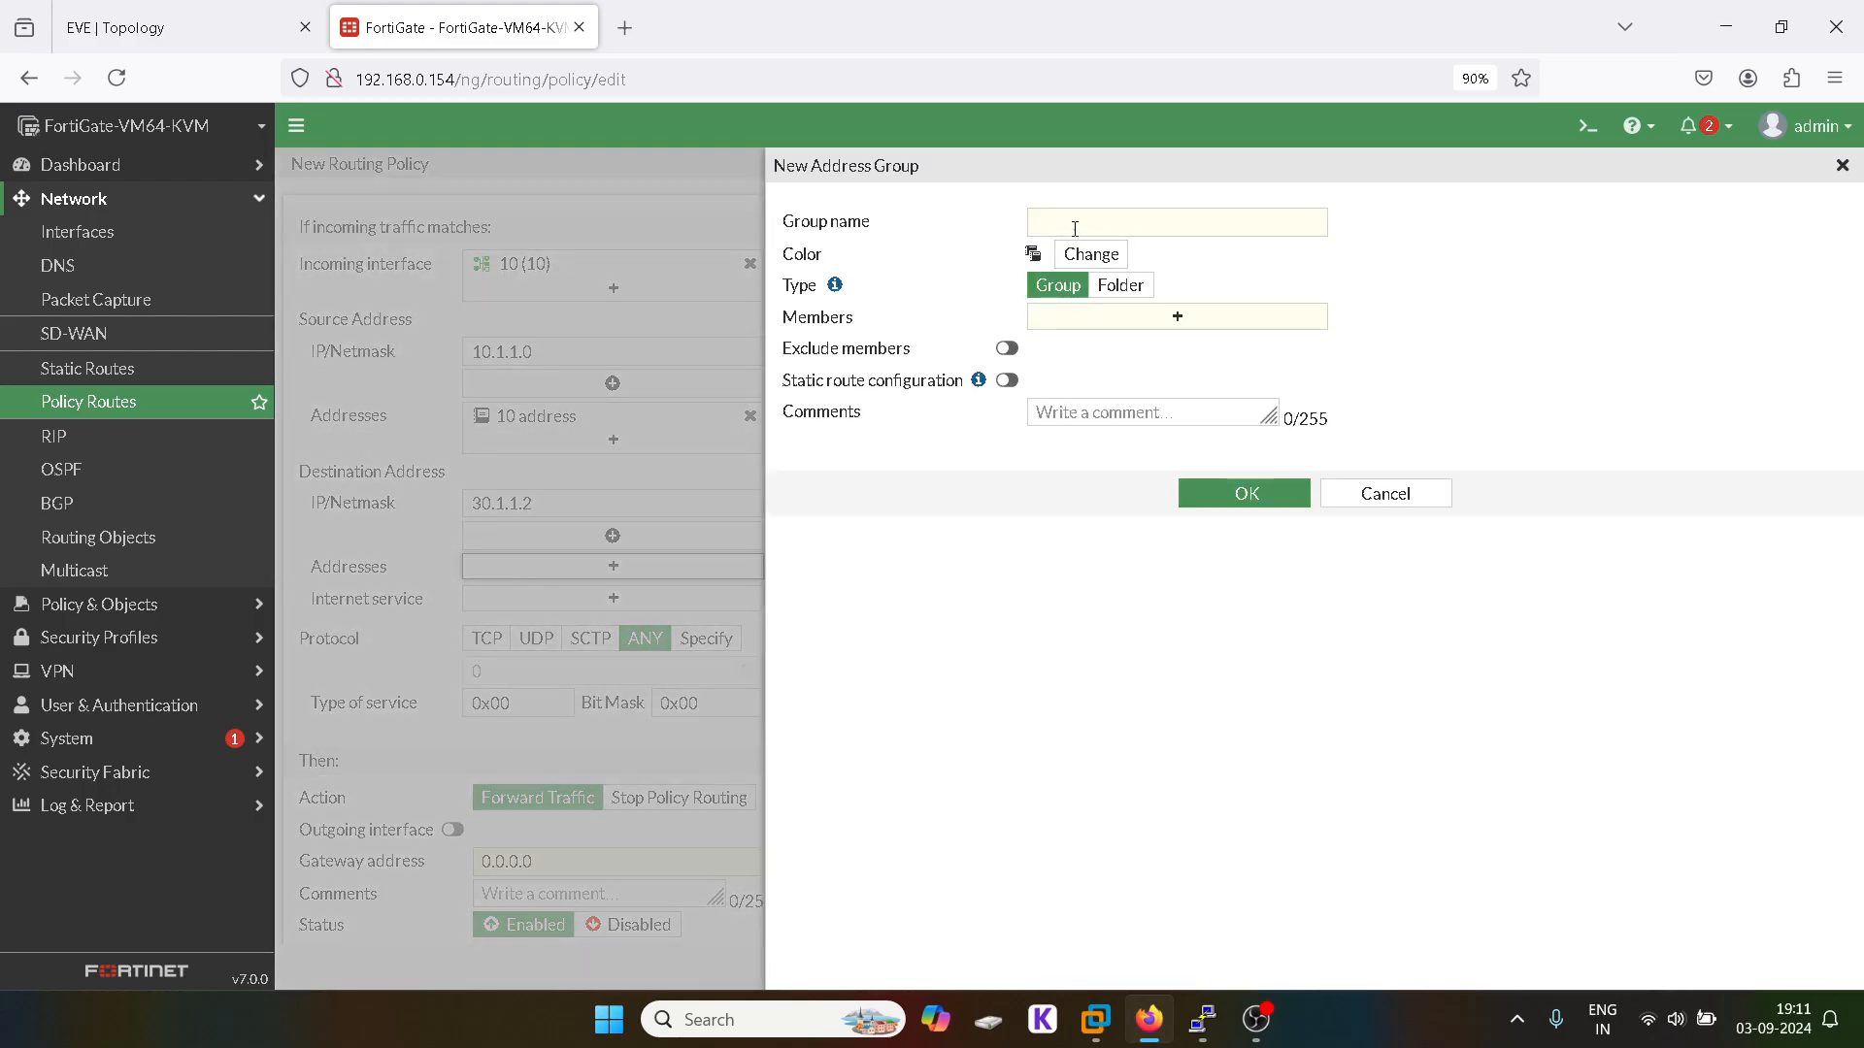
left_click(1074, 228)
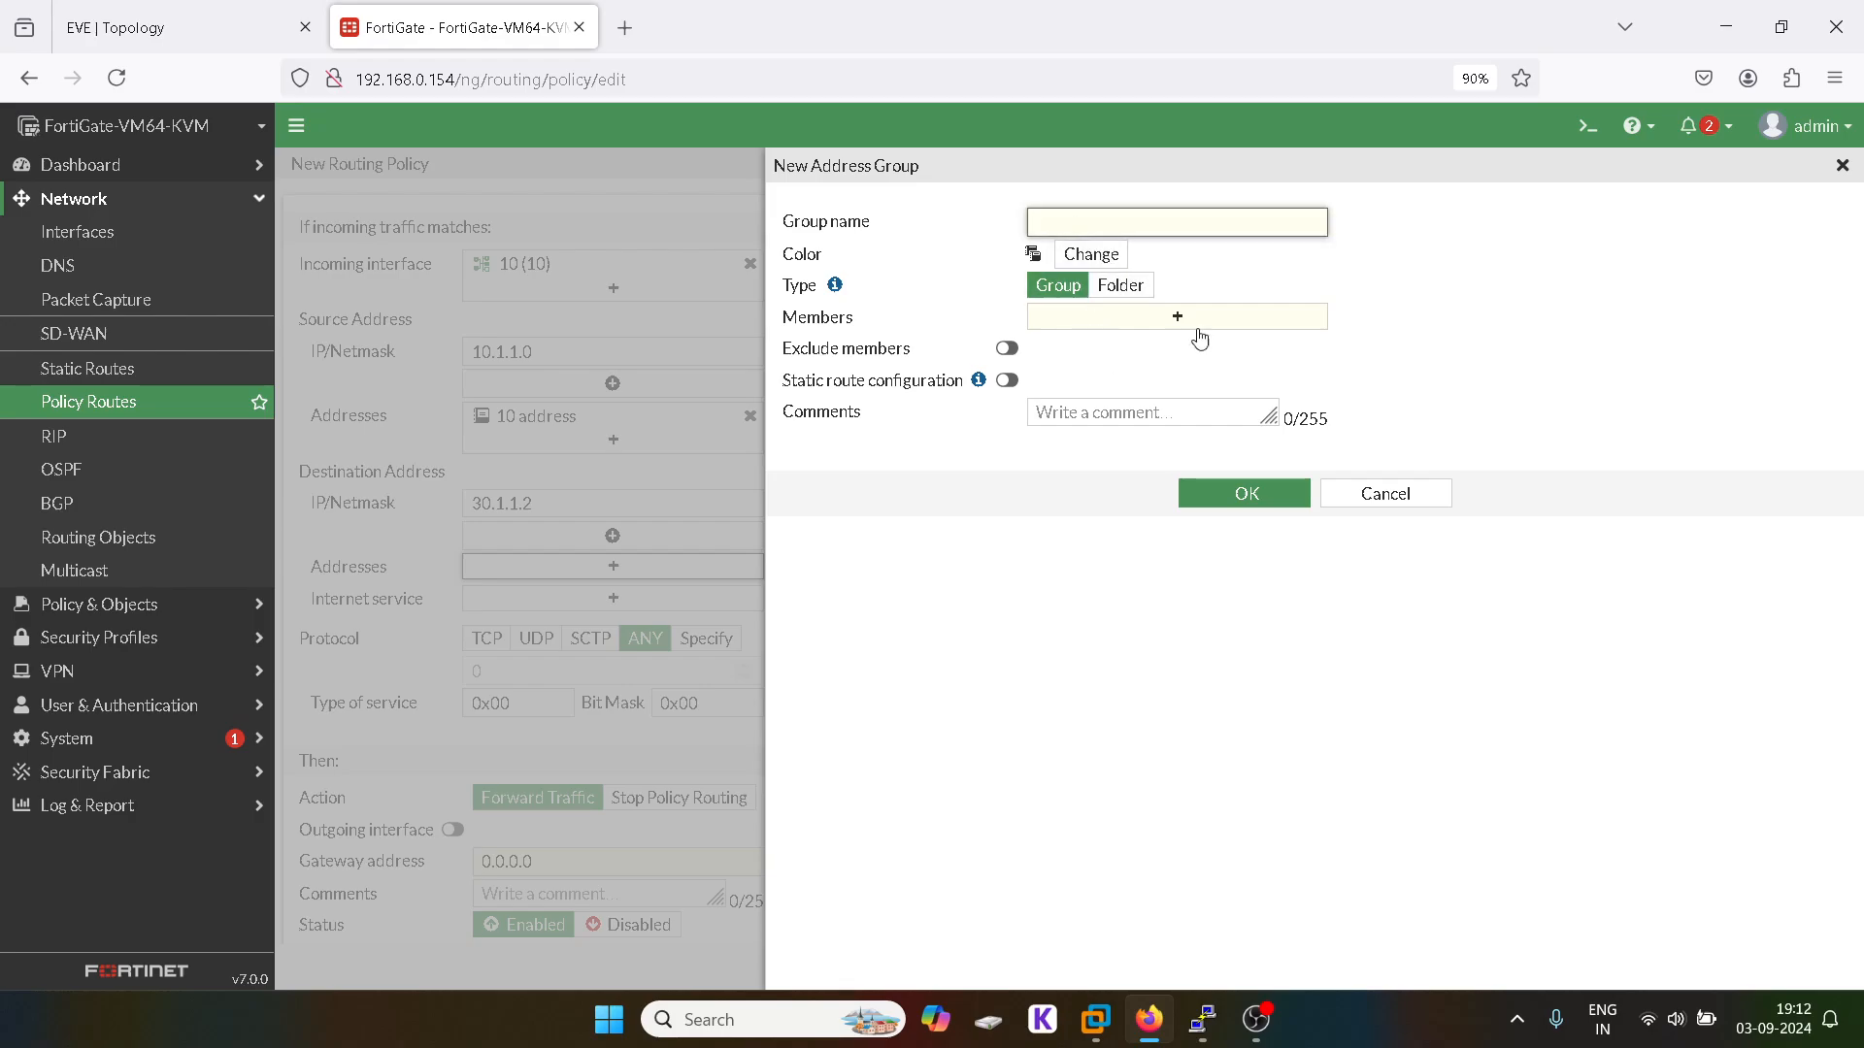
left_click(1842, 165)
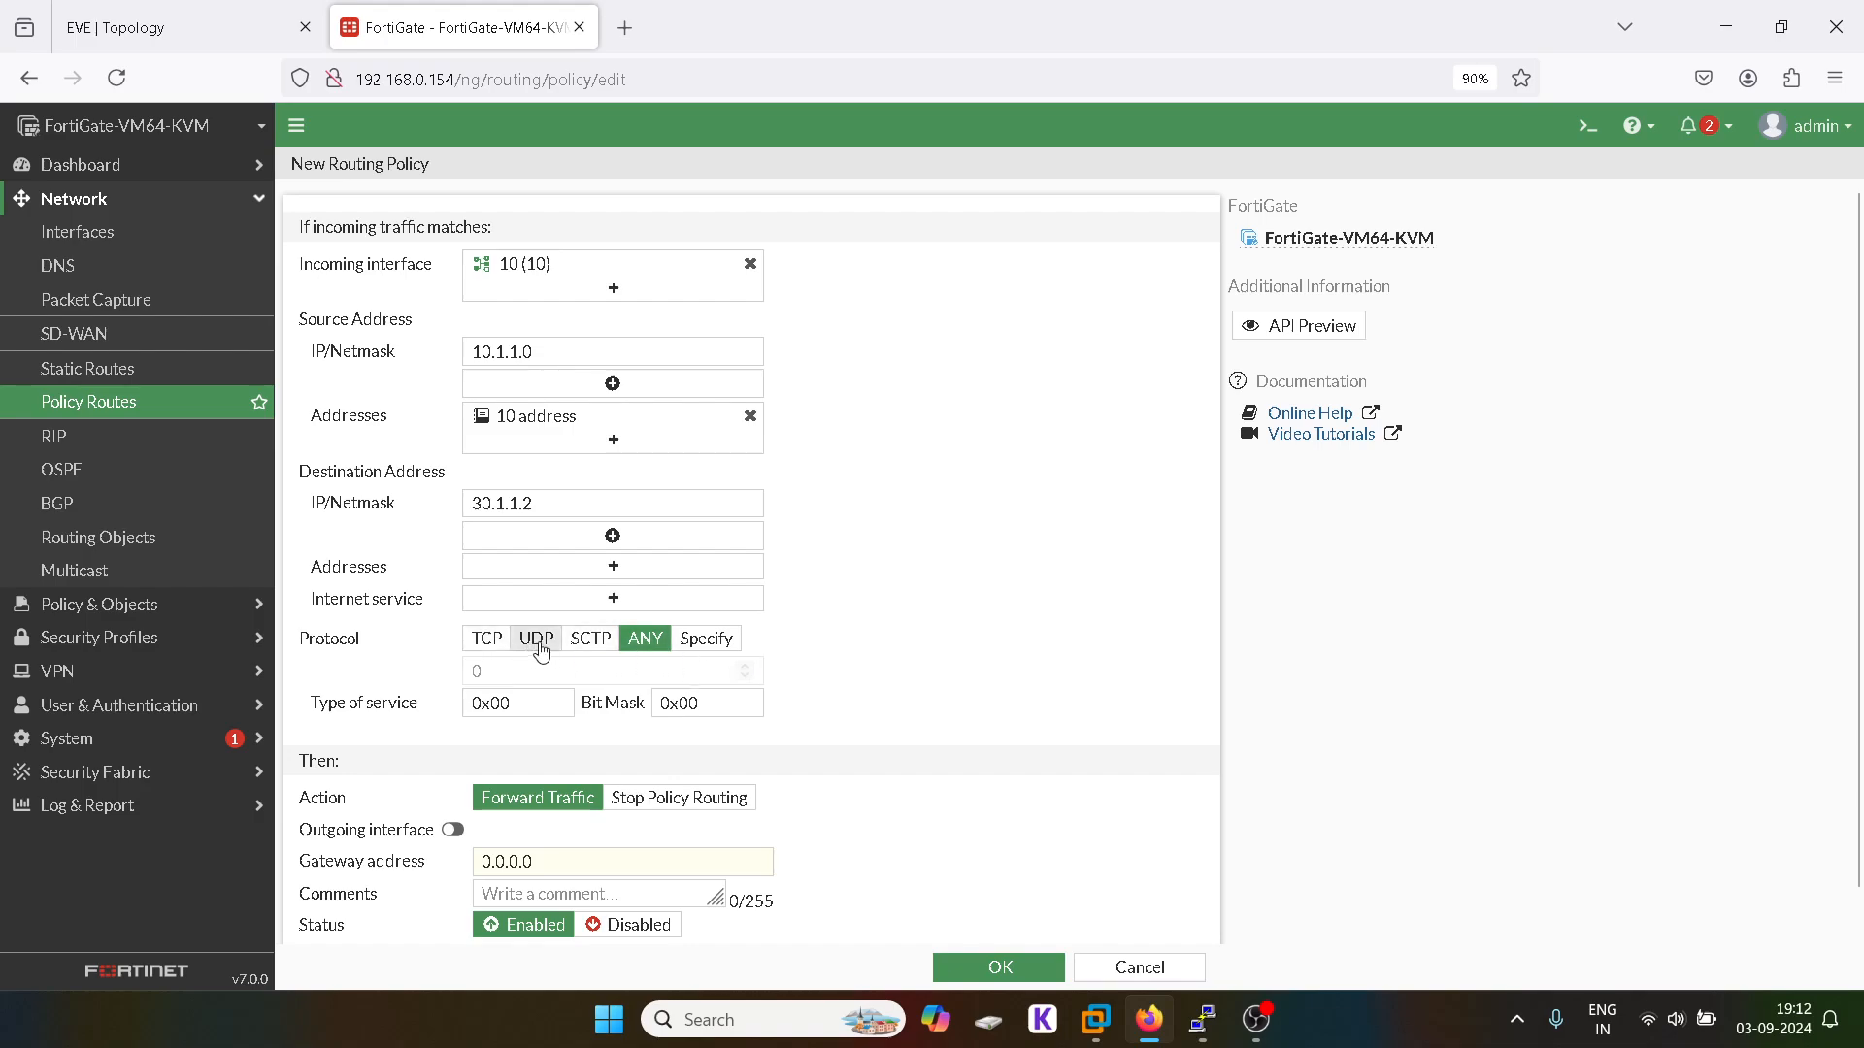
Step: Set the policy route's protocol to TCP with destination port range 443 to 443
left_click(496, 645)
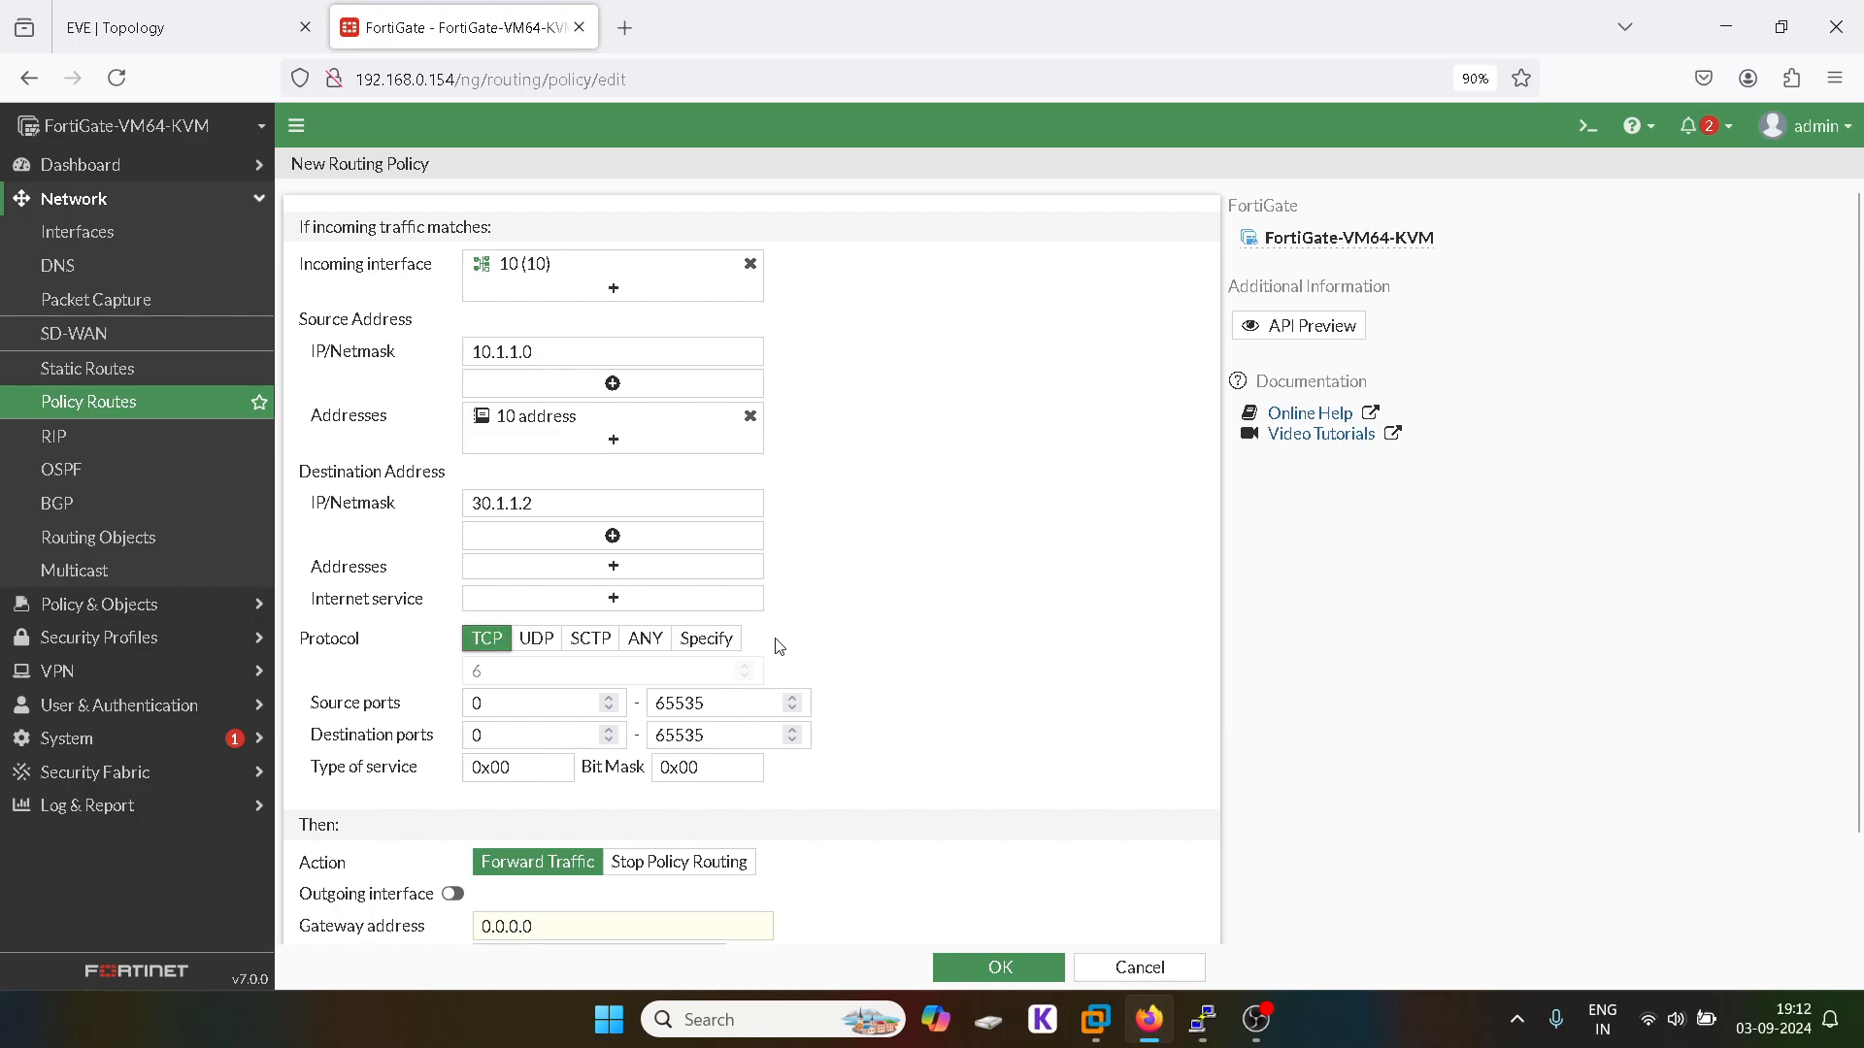
left_click(720, 647)
left_click(493, 643)
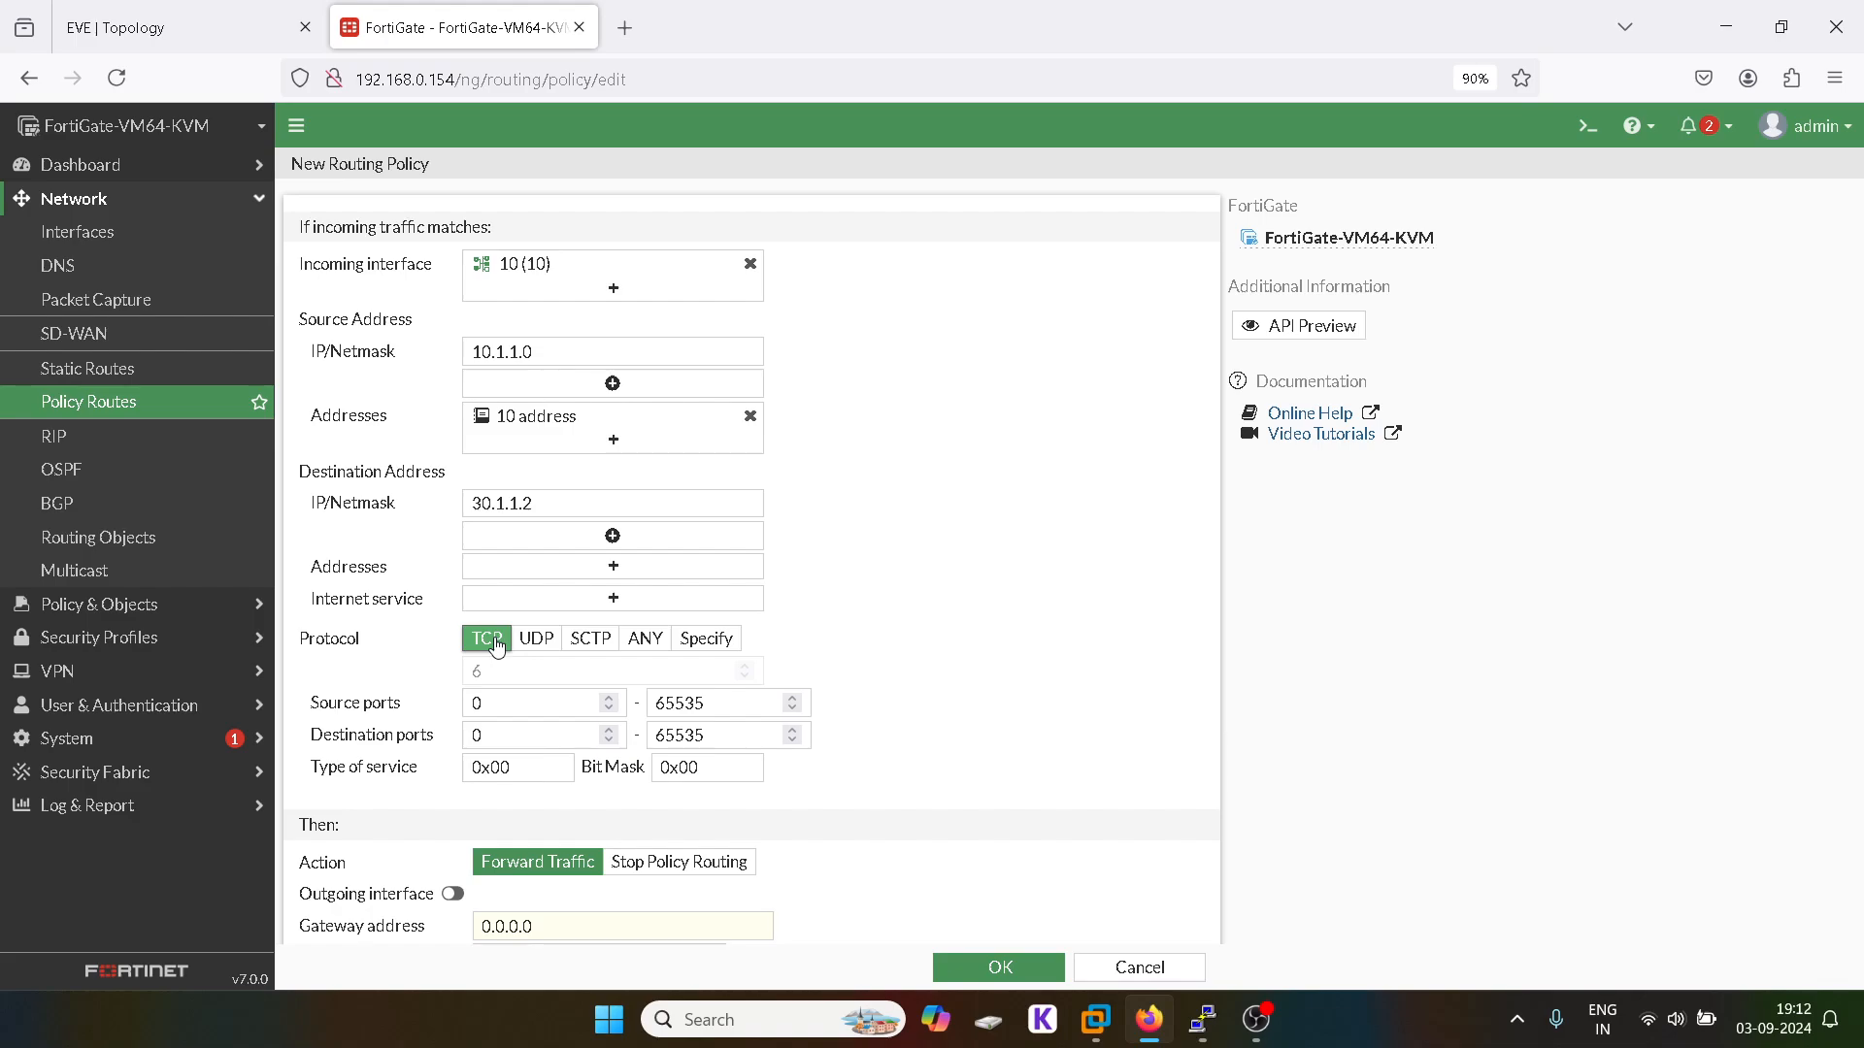
double_click(495, 705)
left_click(718, 705)
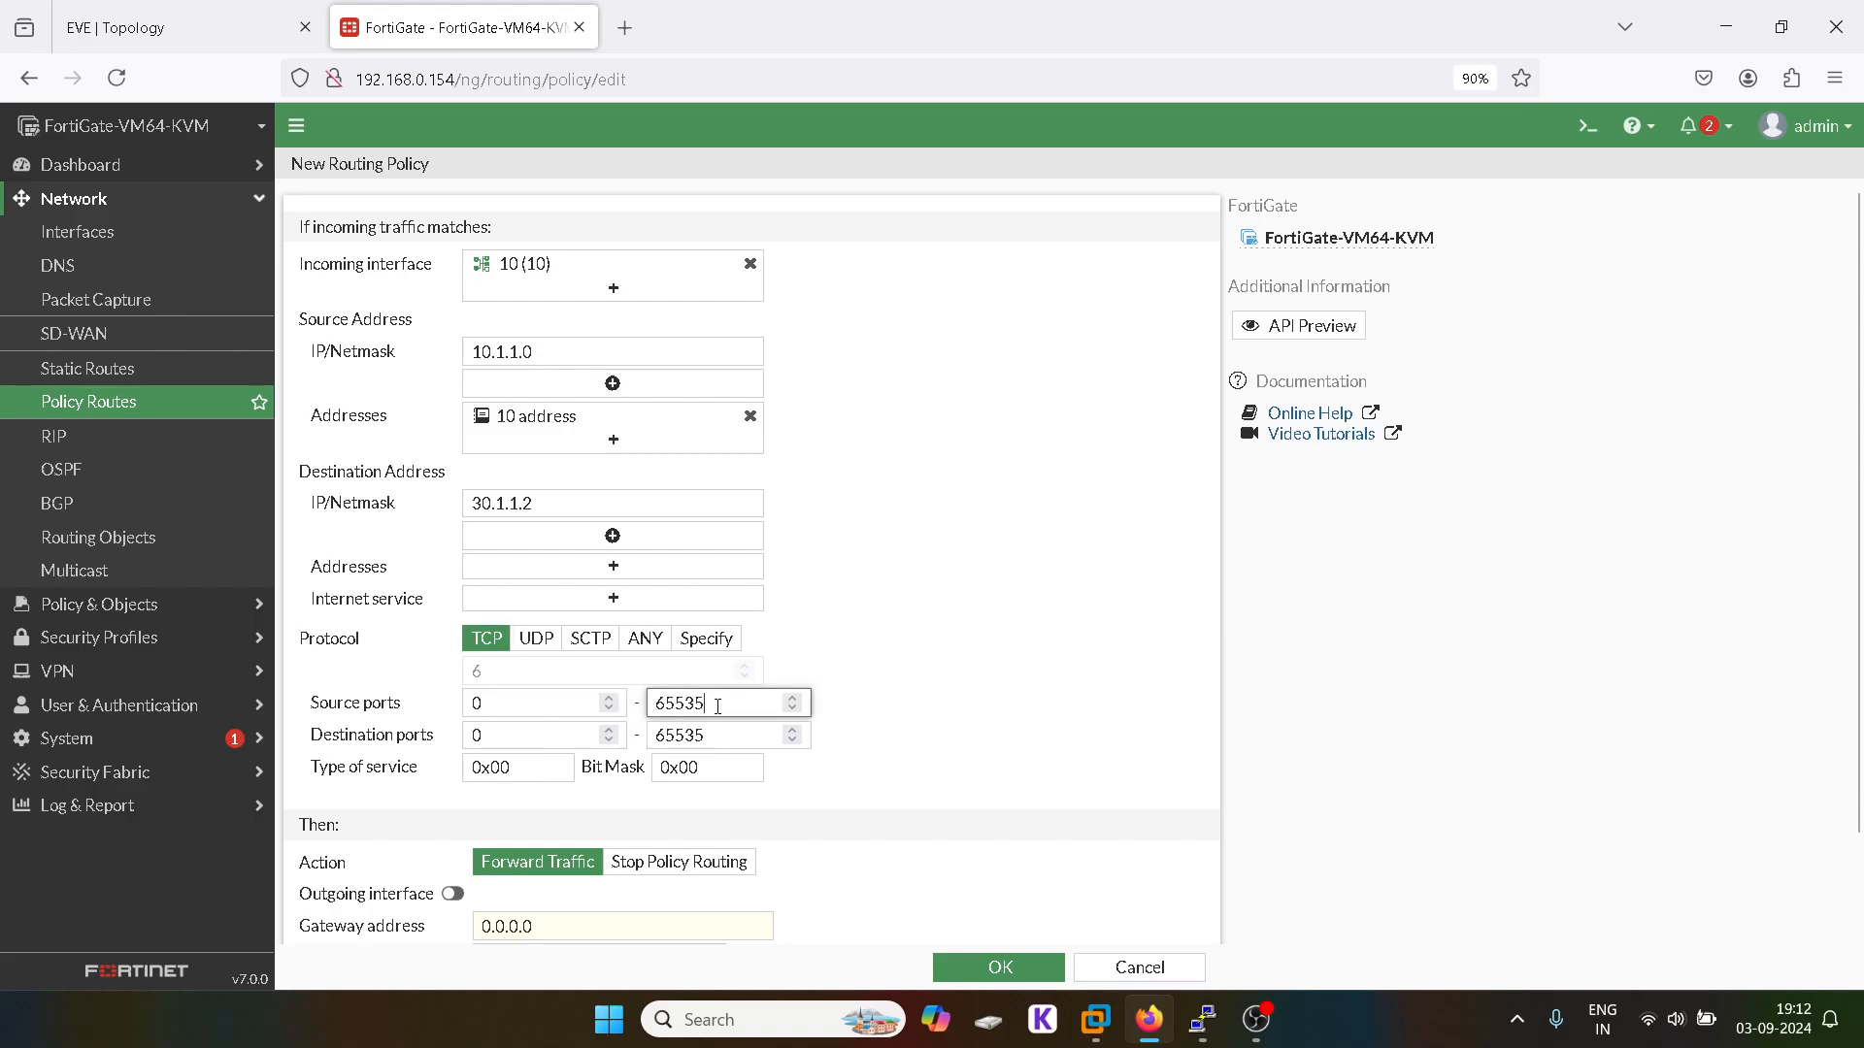
double_click(500, 744)
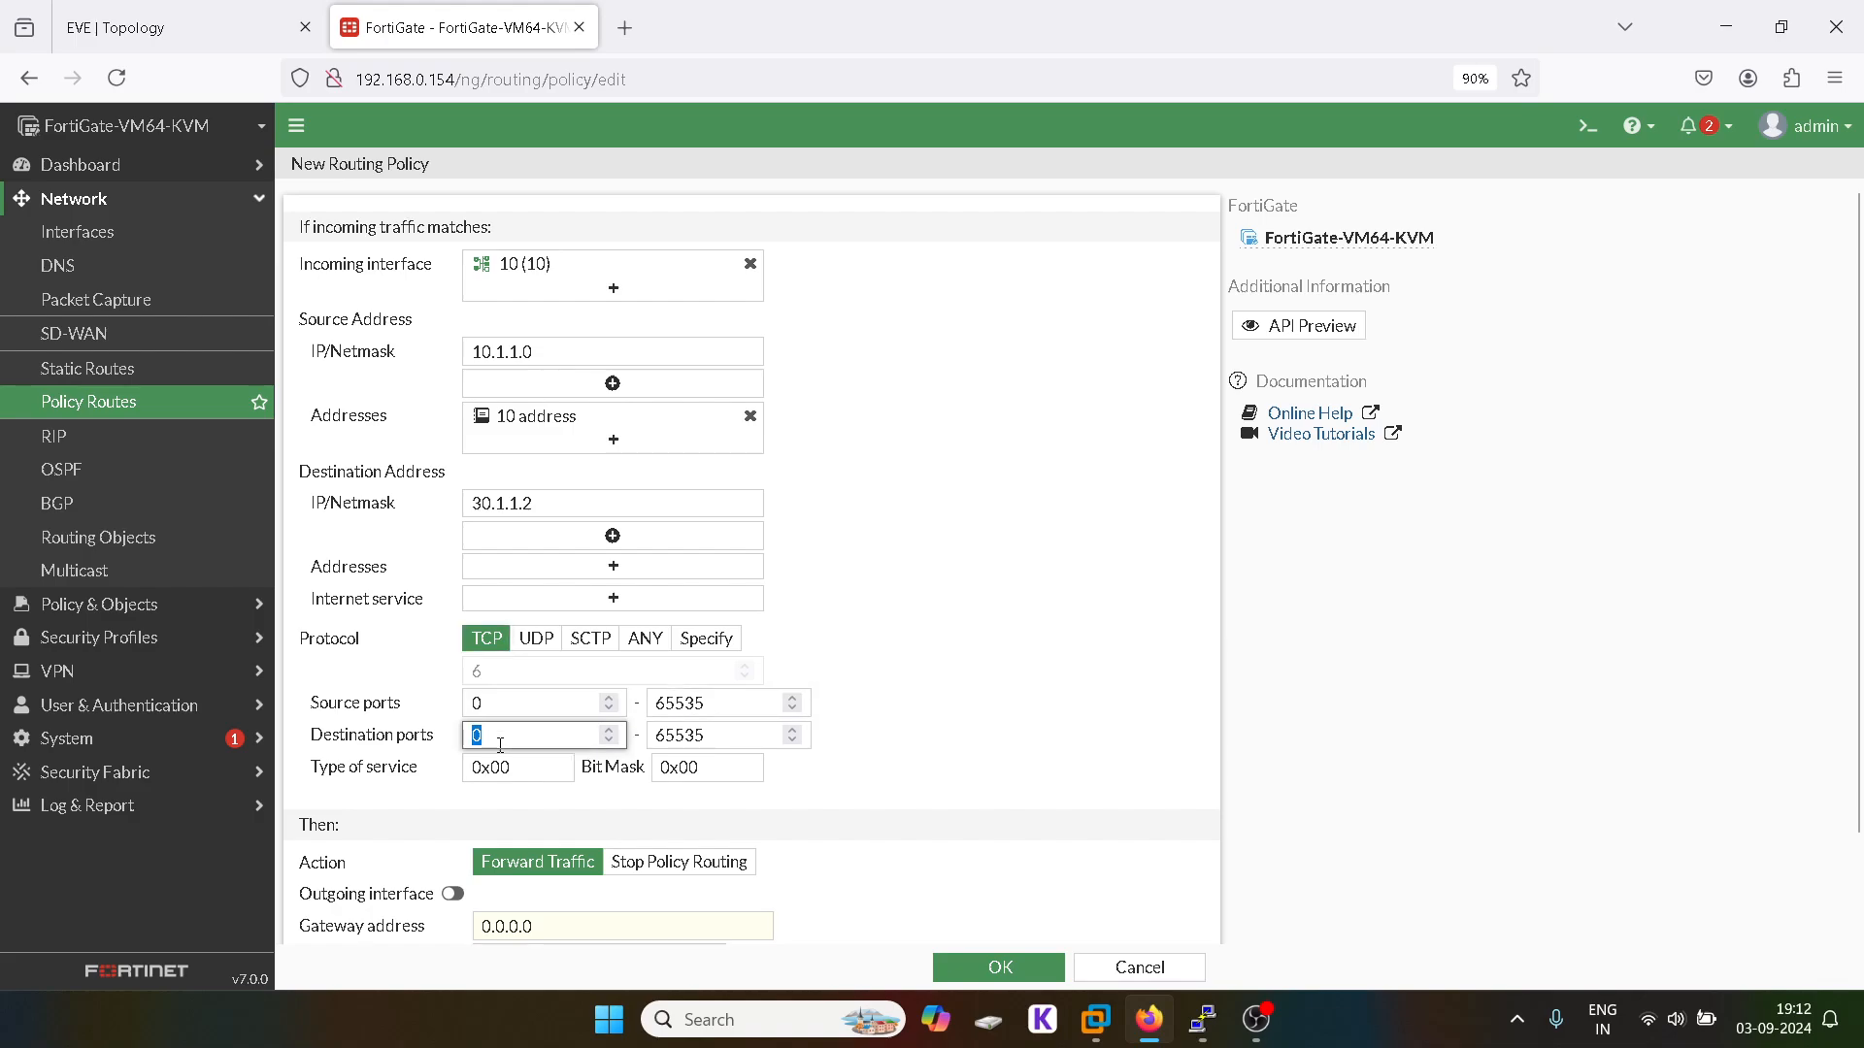
type("443")
double_click(683, 737)
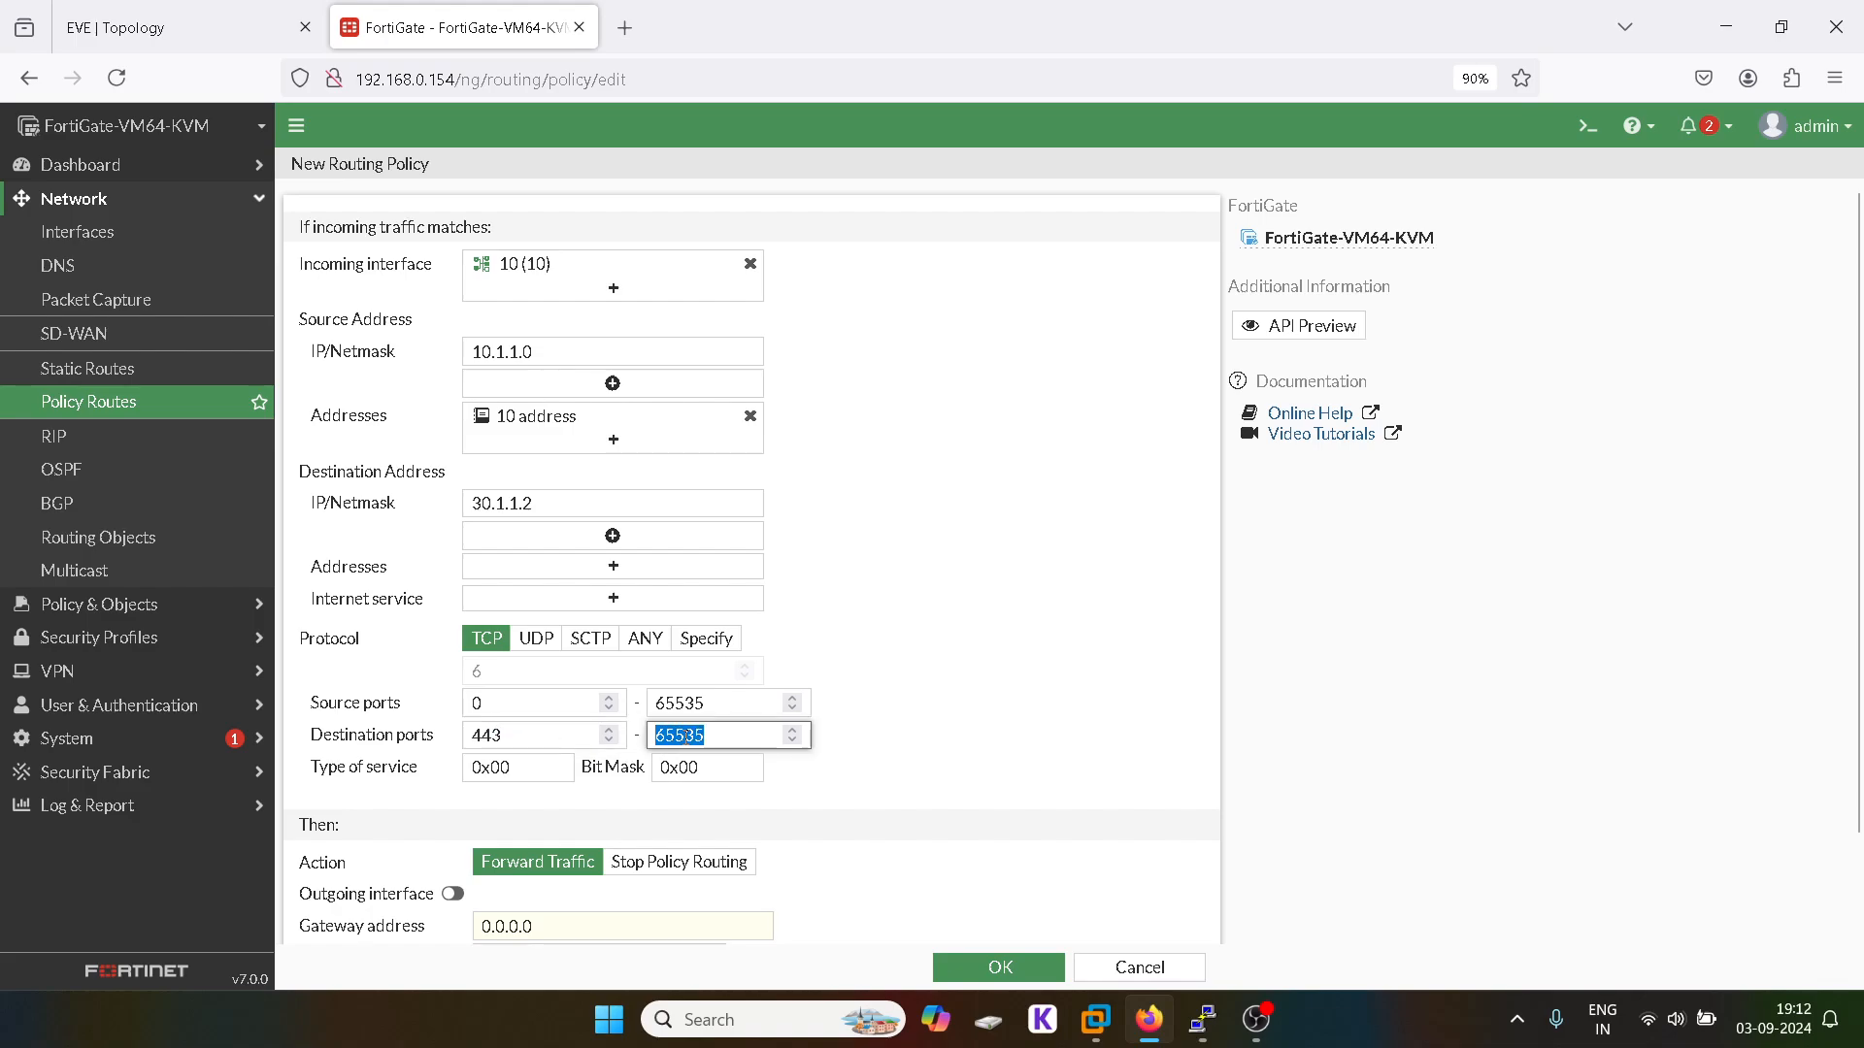
type("443")
left_click(912, 764)
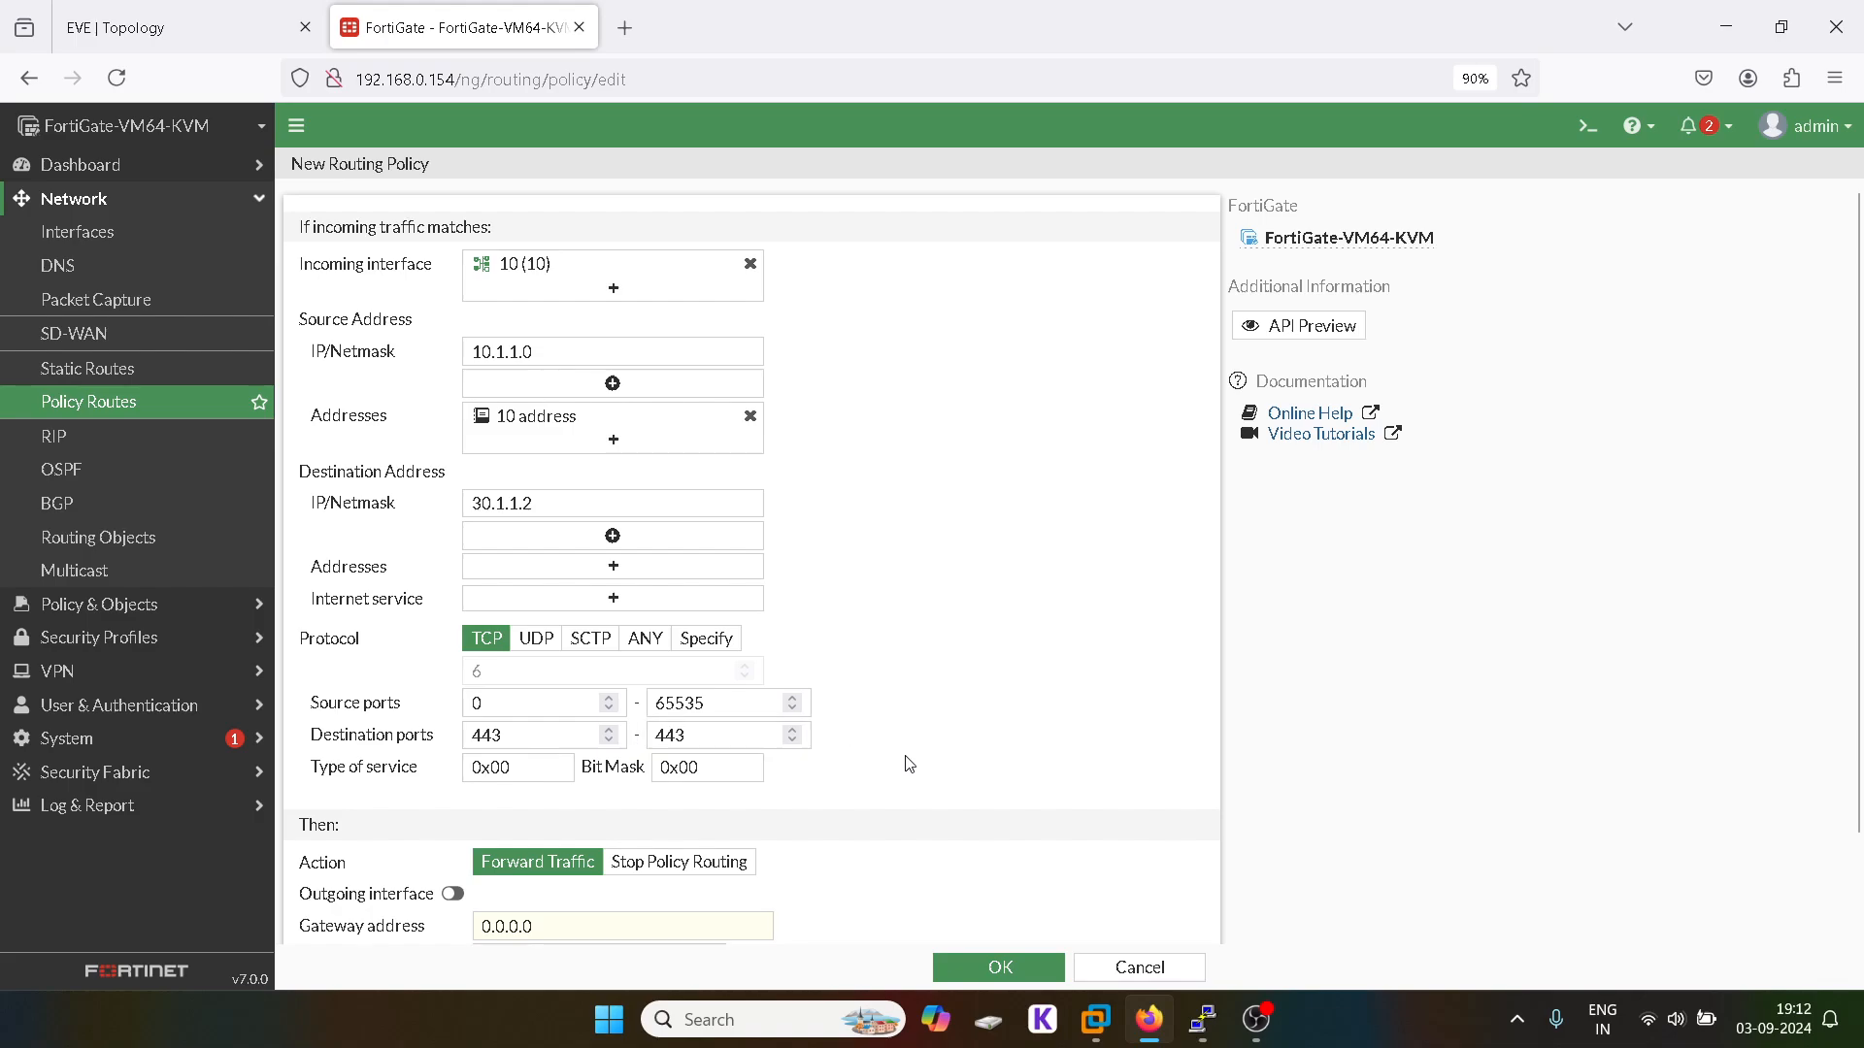
scroll(909, 764, "down", 2)
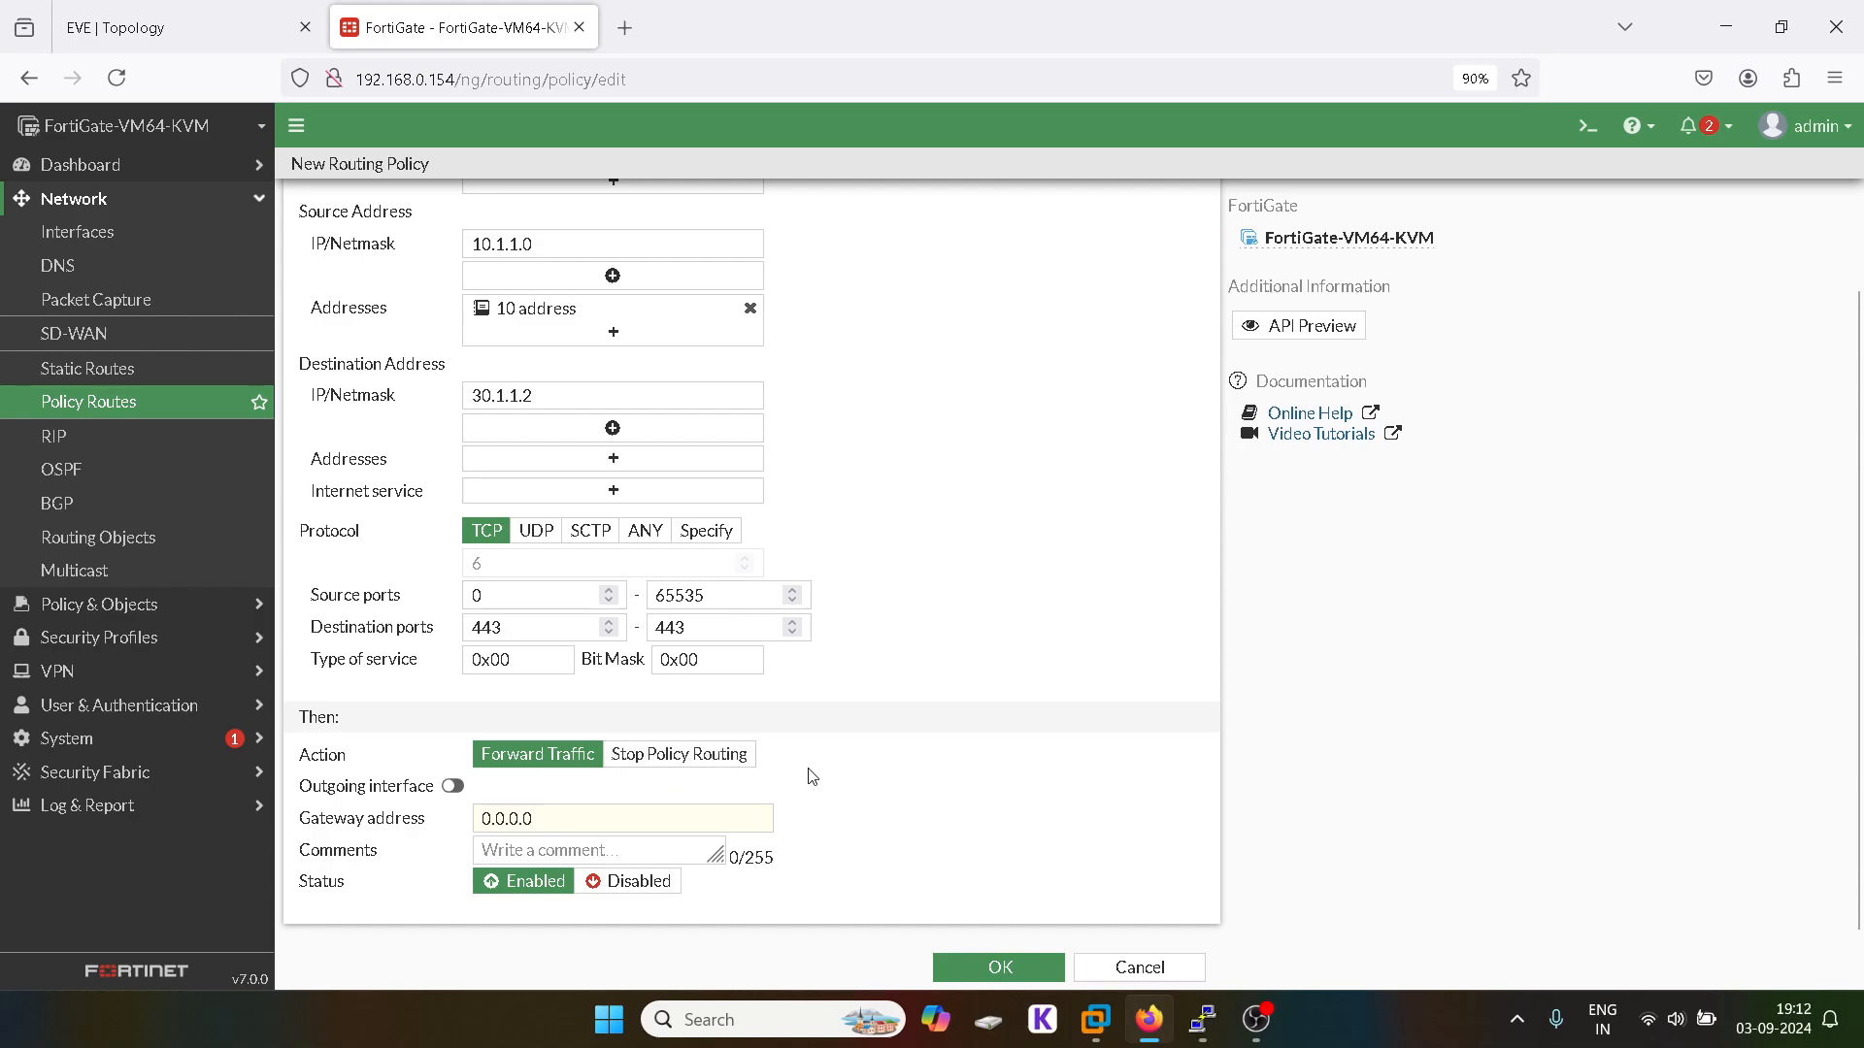
Step: Send matched traffic out SERVER (port2) via gateway 30.1.1.2 and attempt to save
left_click(453, 787)
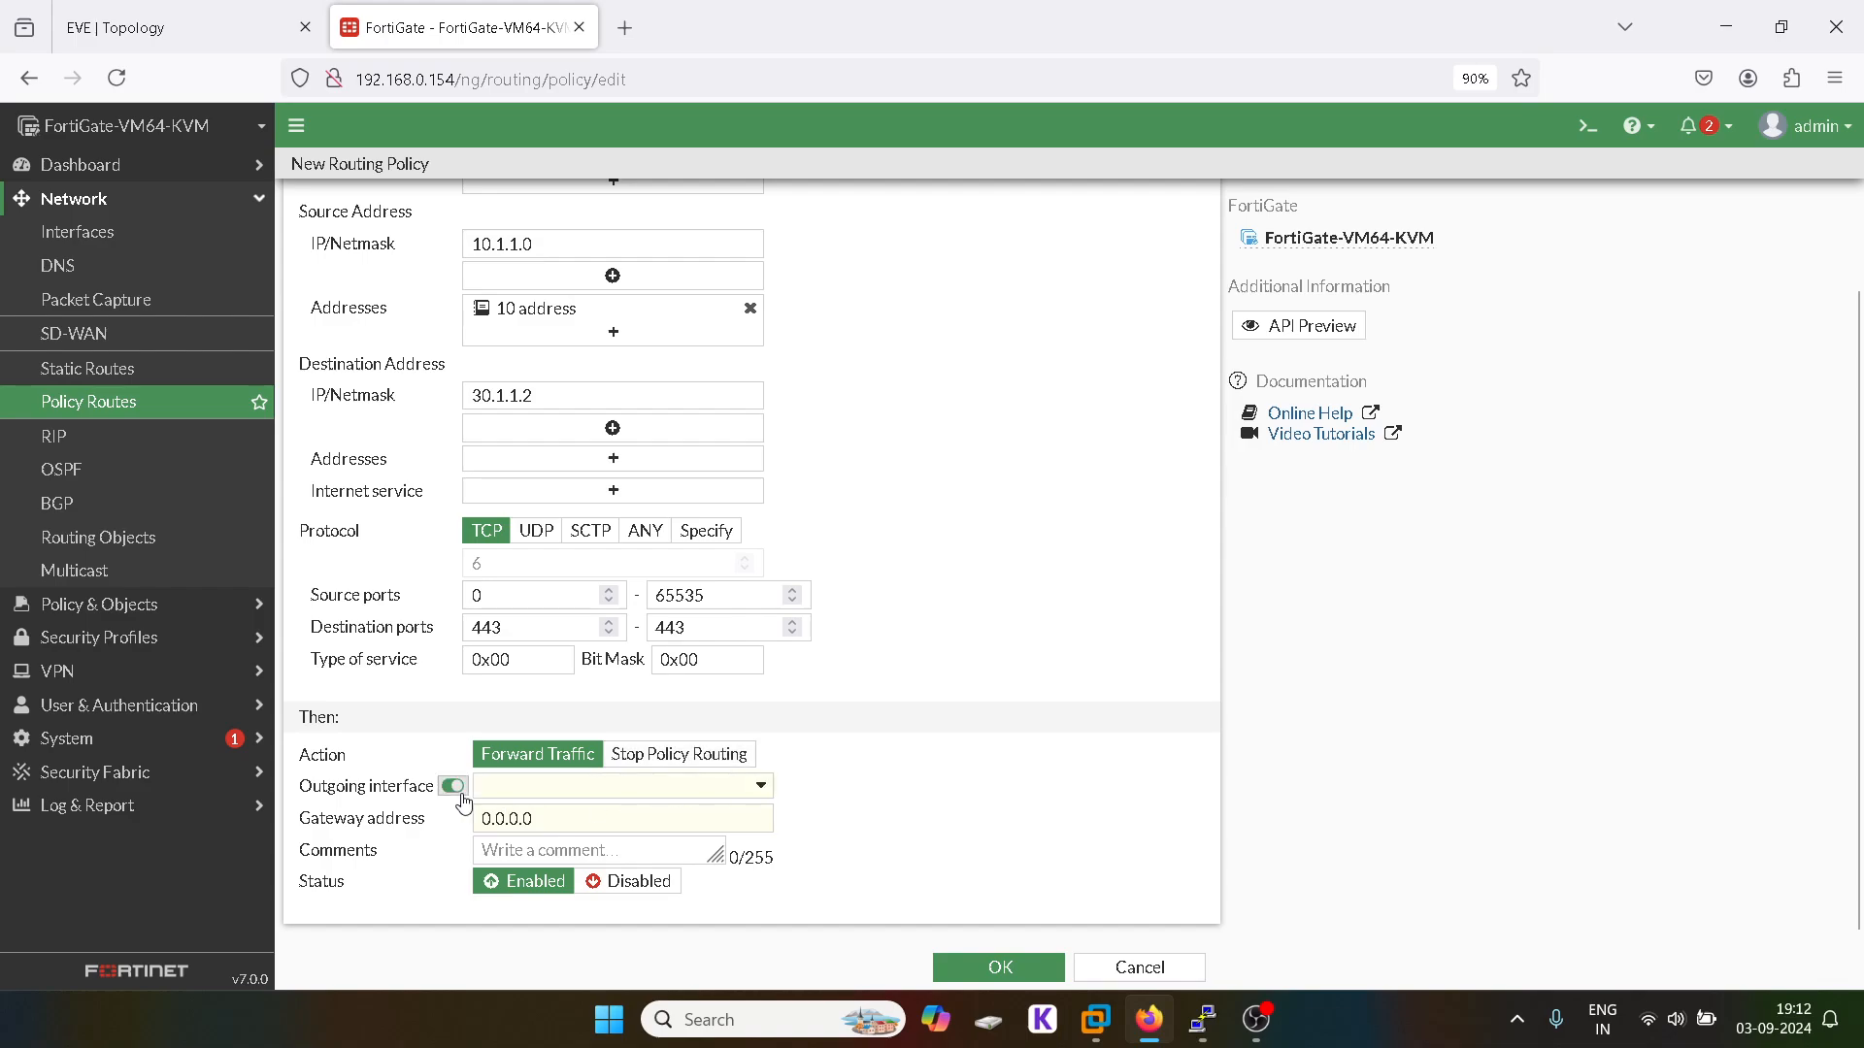
left_click(579, 786)
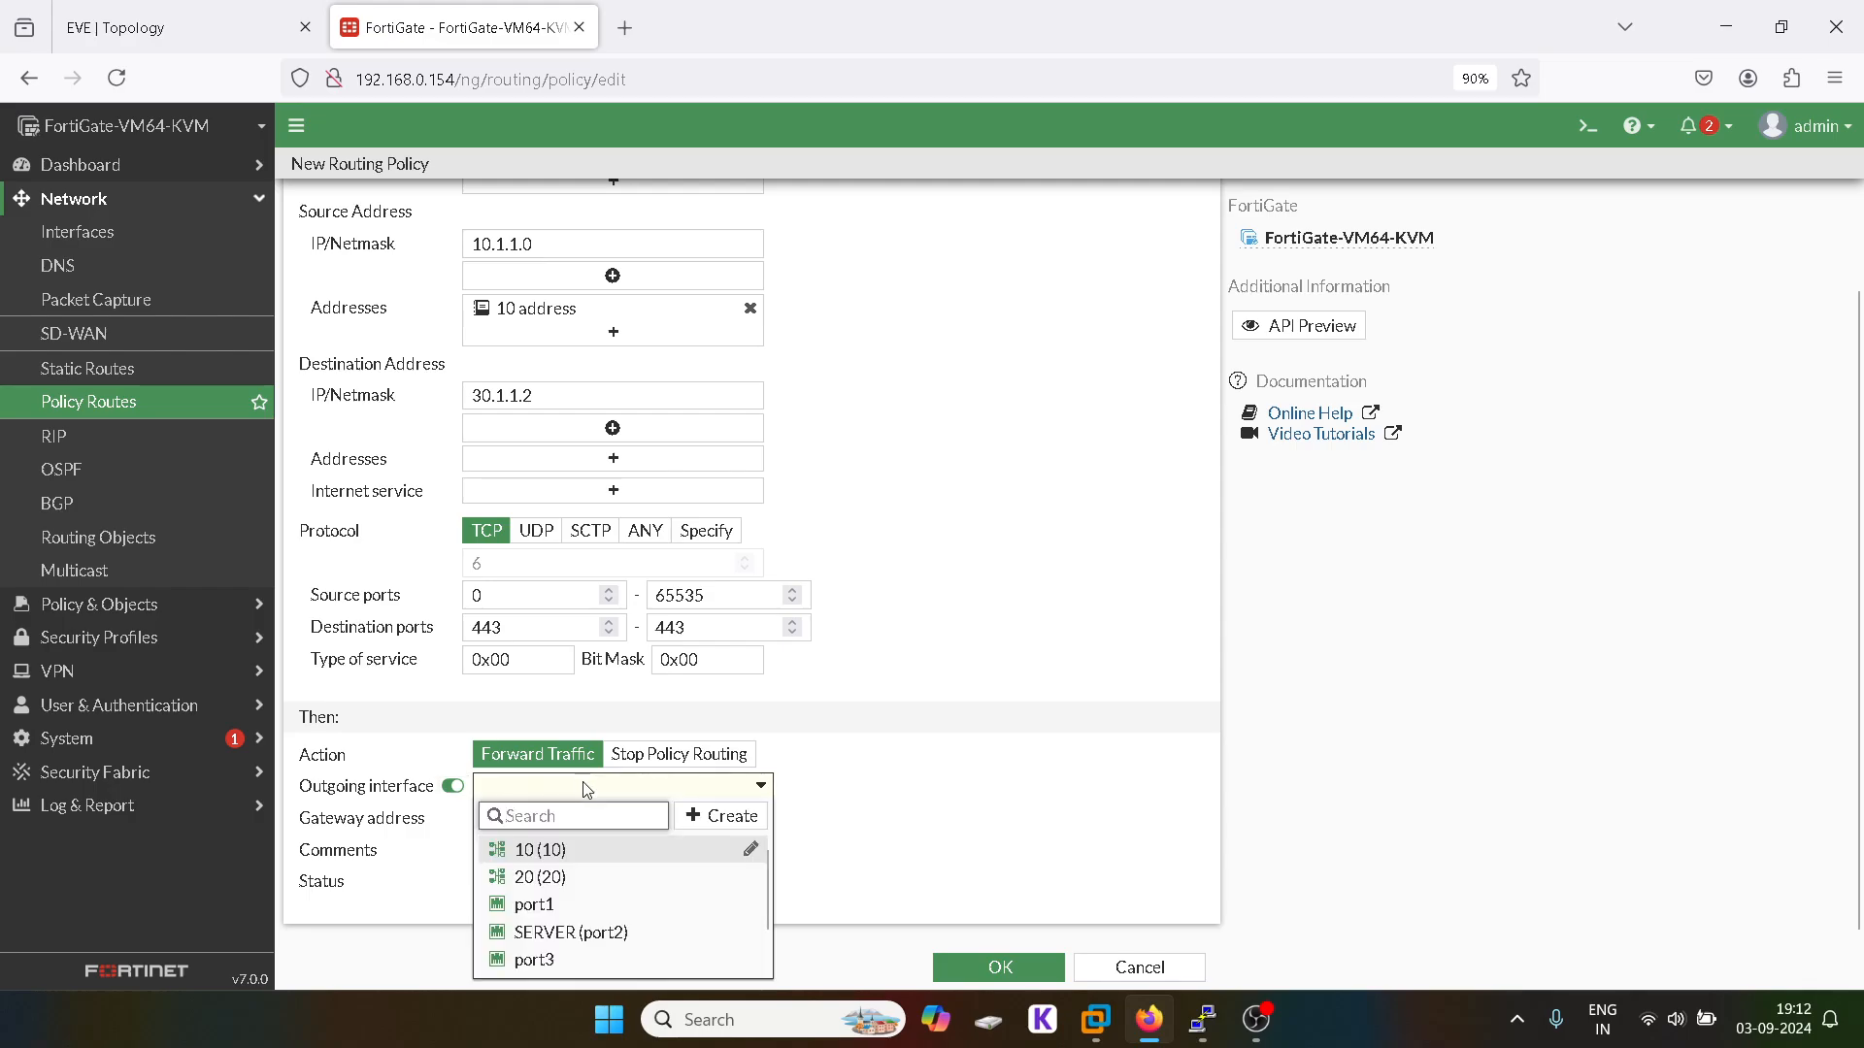
left_click(580, 933)
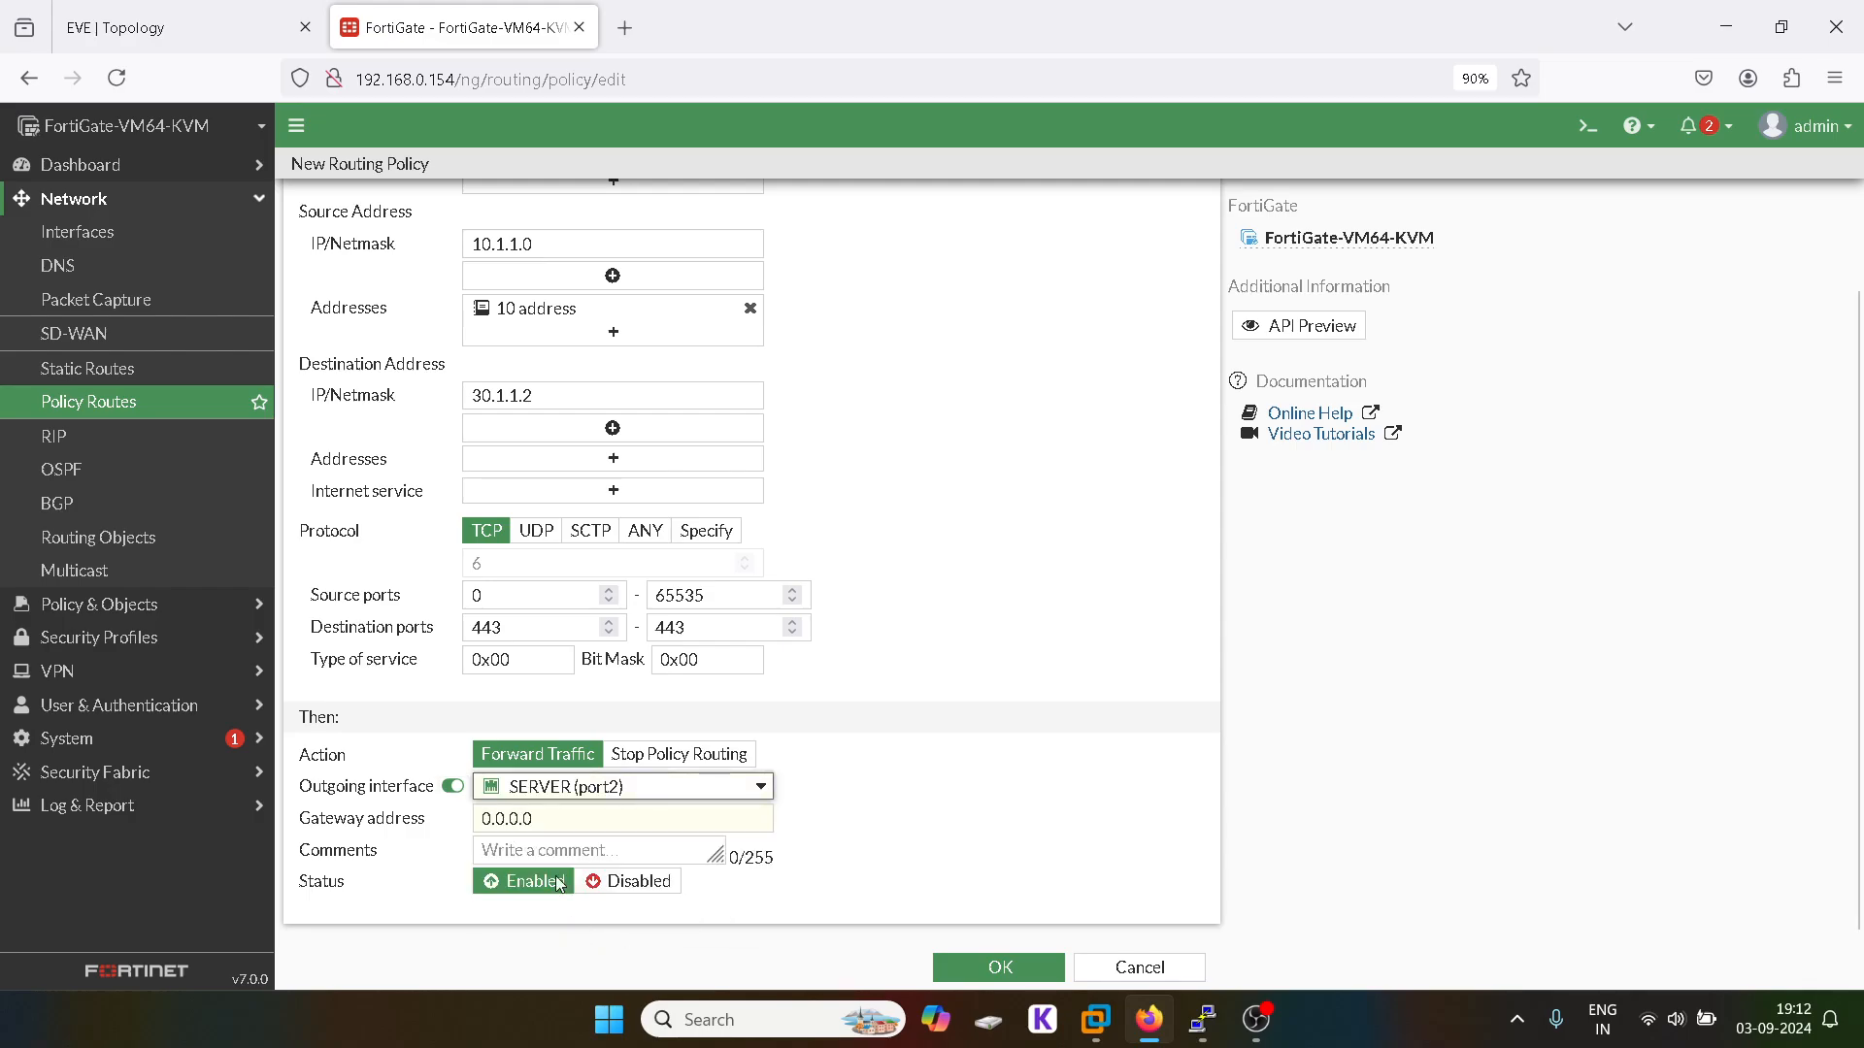
triple_click(528, 818)
type("30.")
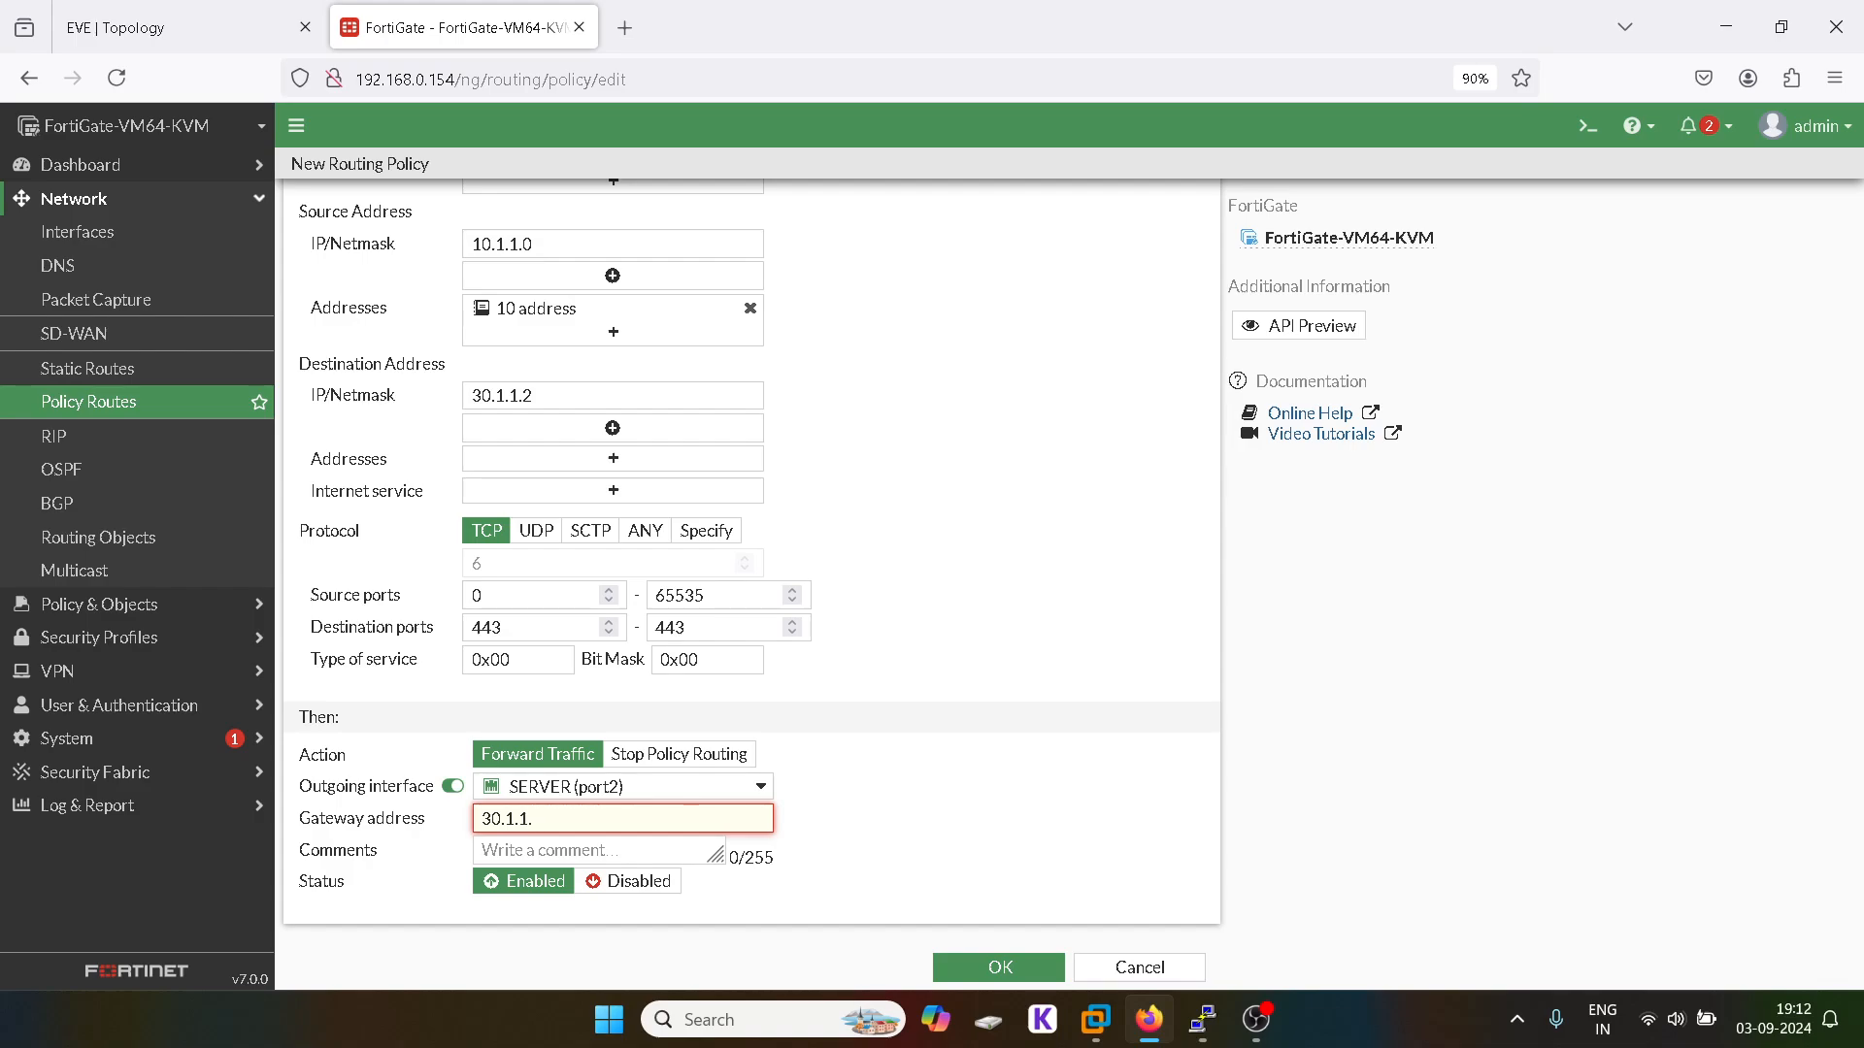
type("1.1.2")
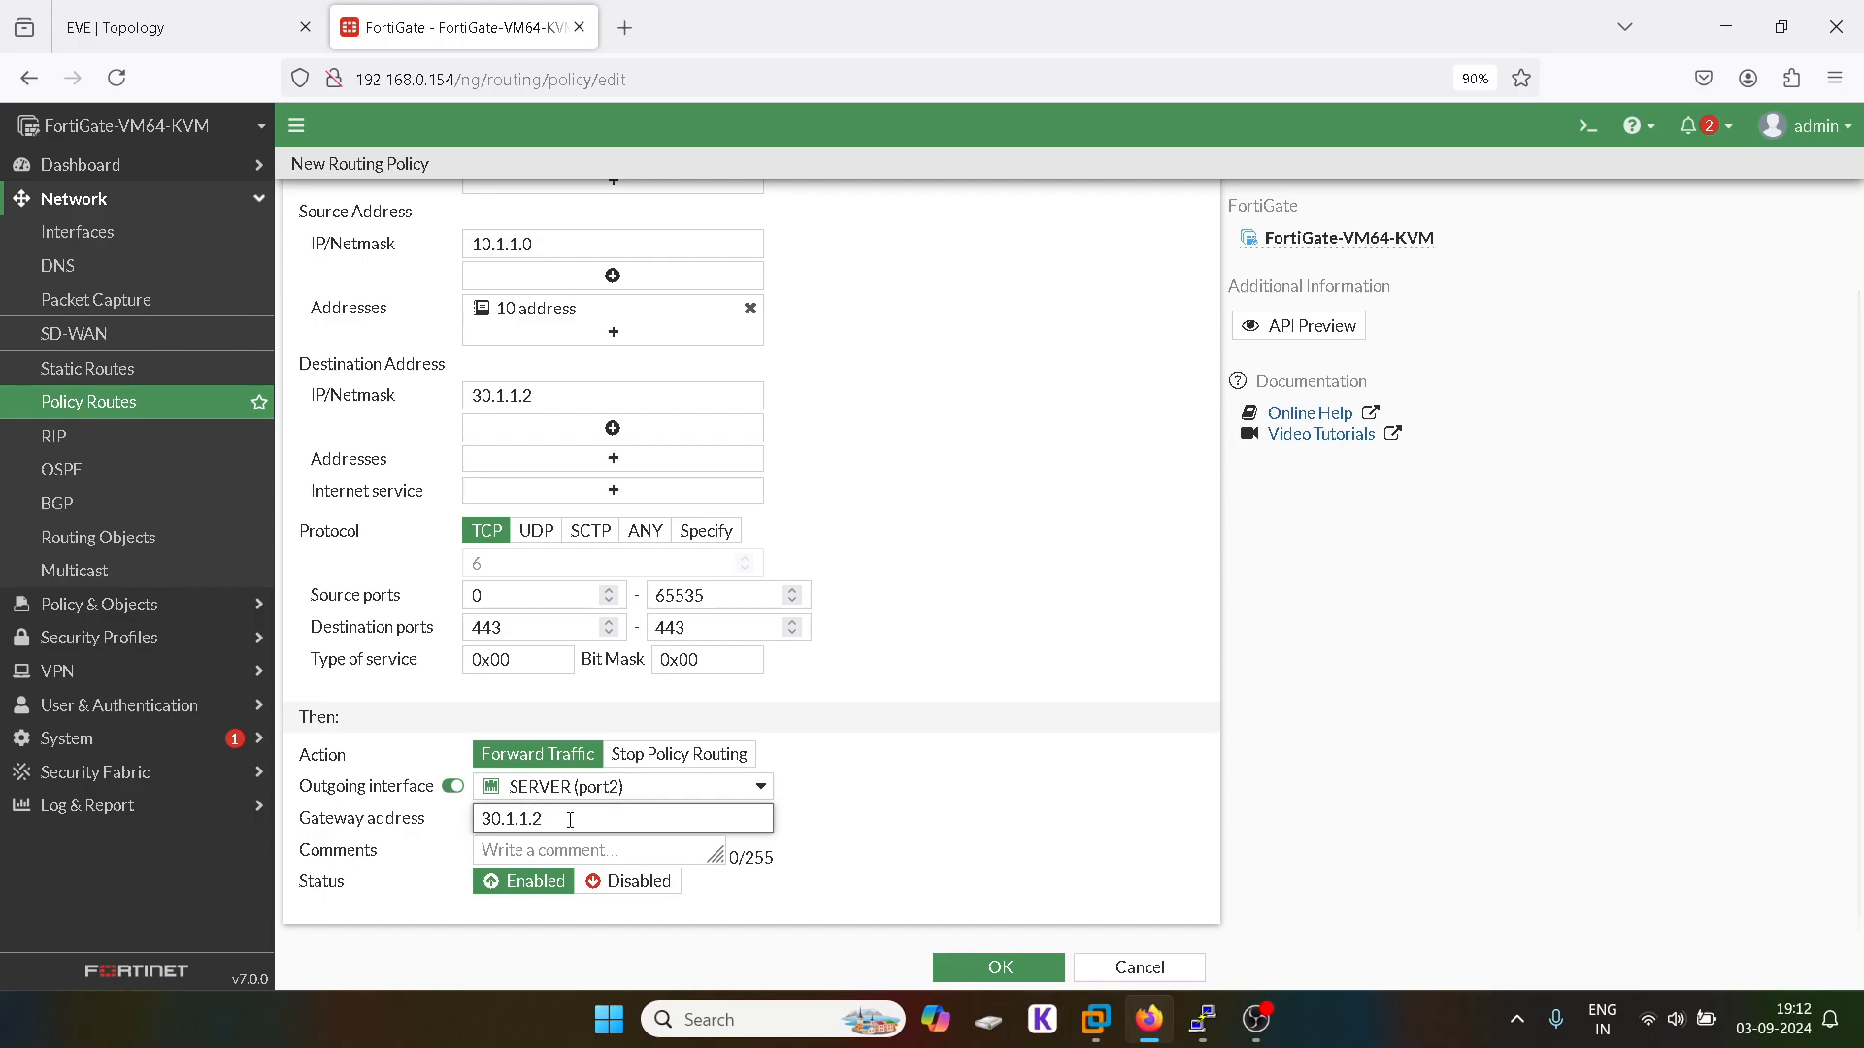
scroll(917, 772, "up", 2)
scroll(917, 773, "down", 2)
left_click(1017, 968)
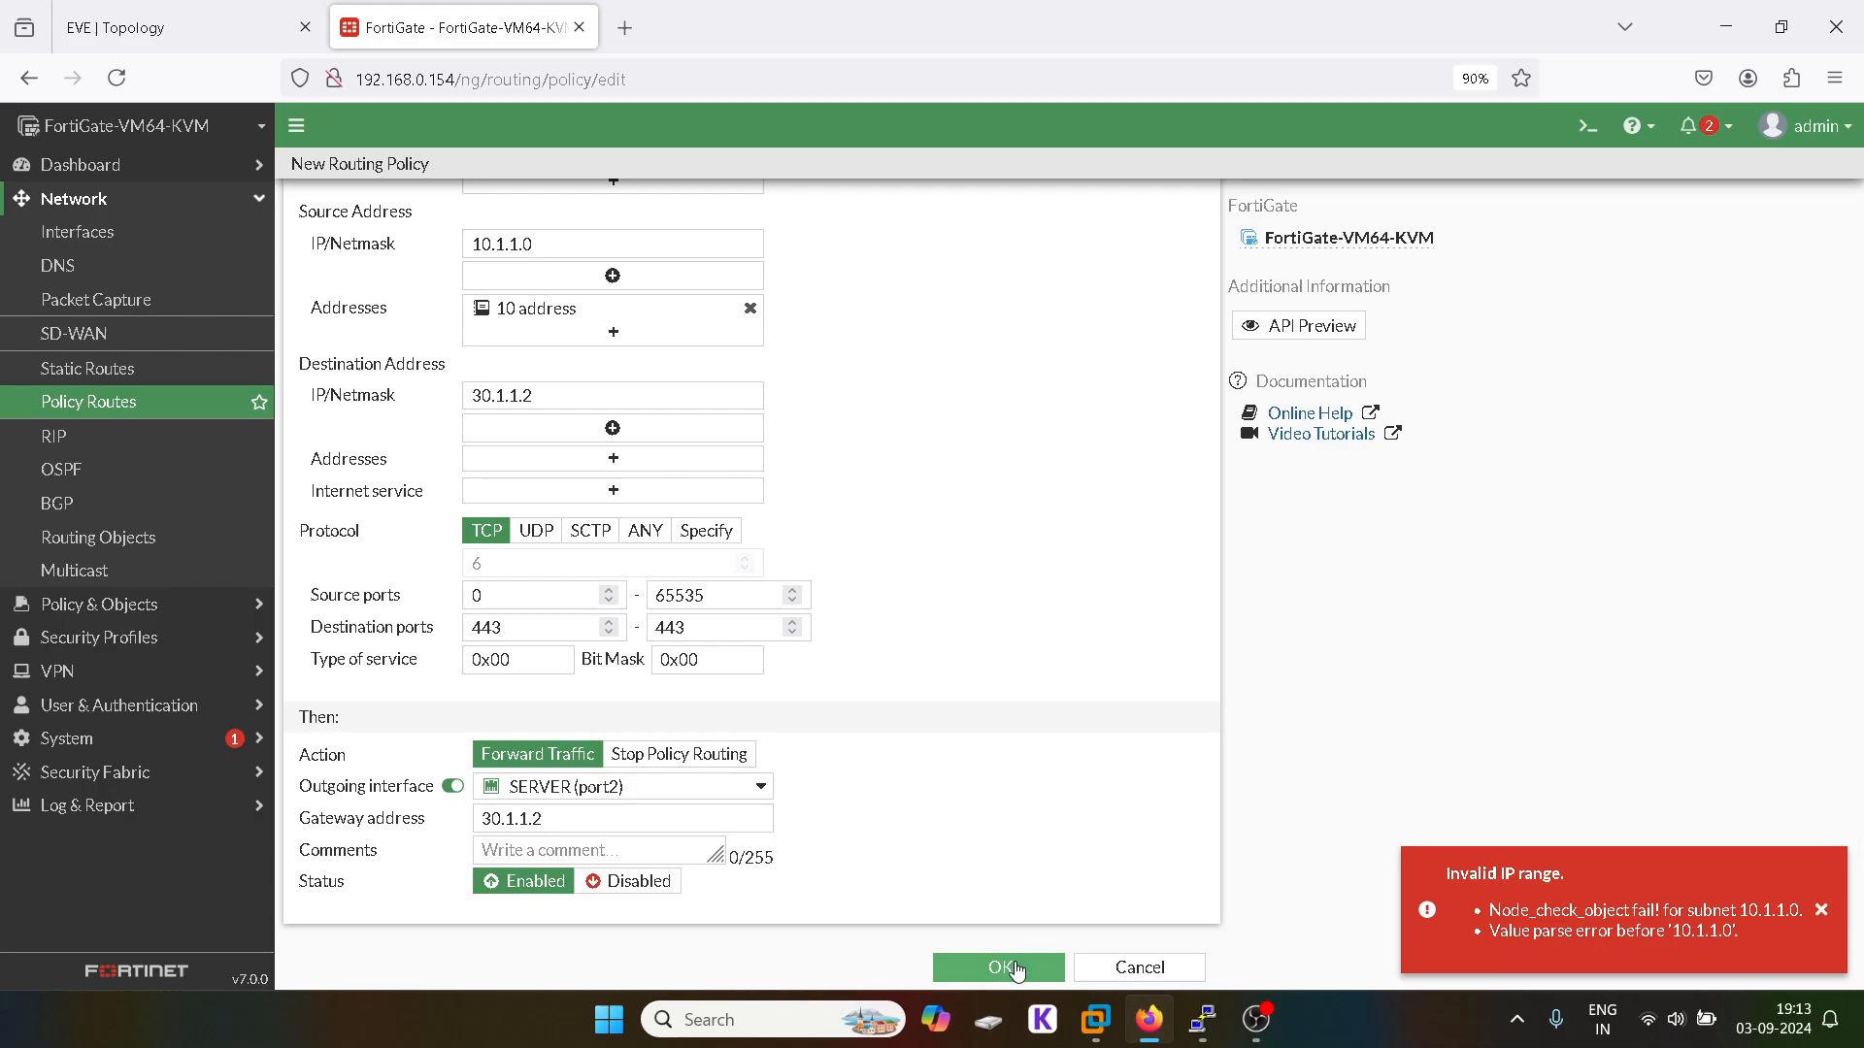
Step: Correct source to 10.1.1.0/24 and destination to 30.1.1.2/32, save, and re-confirm route 1
scroll(1105, 749, "up", 2)
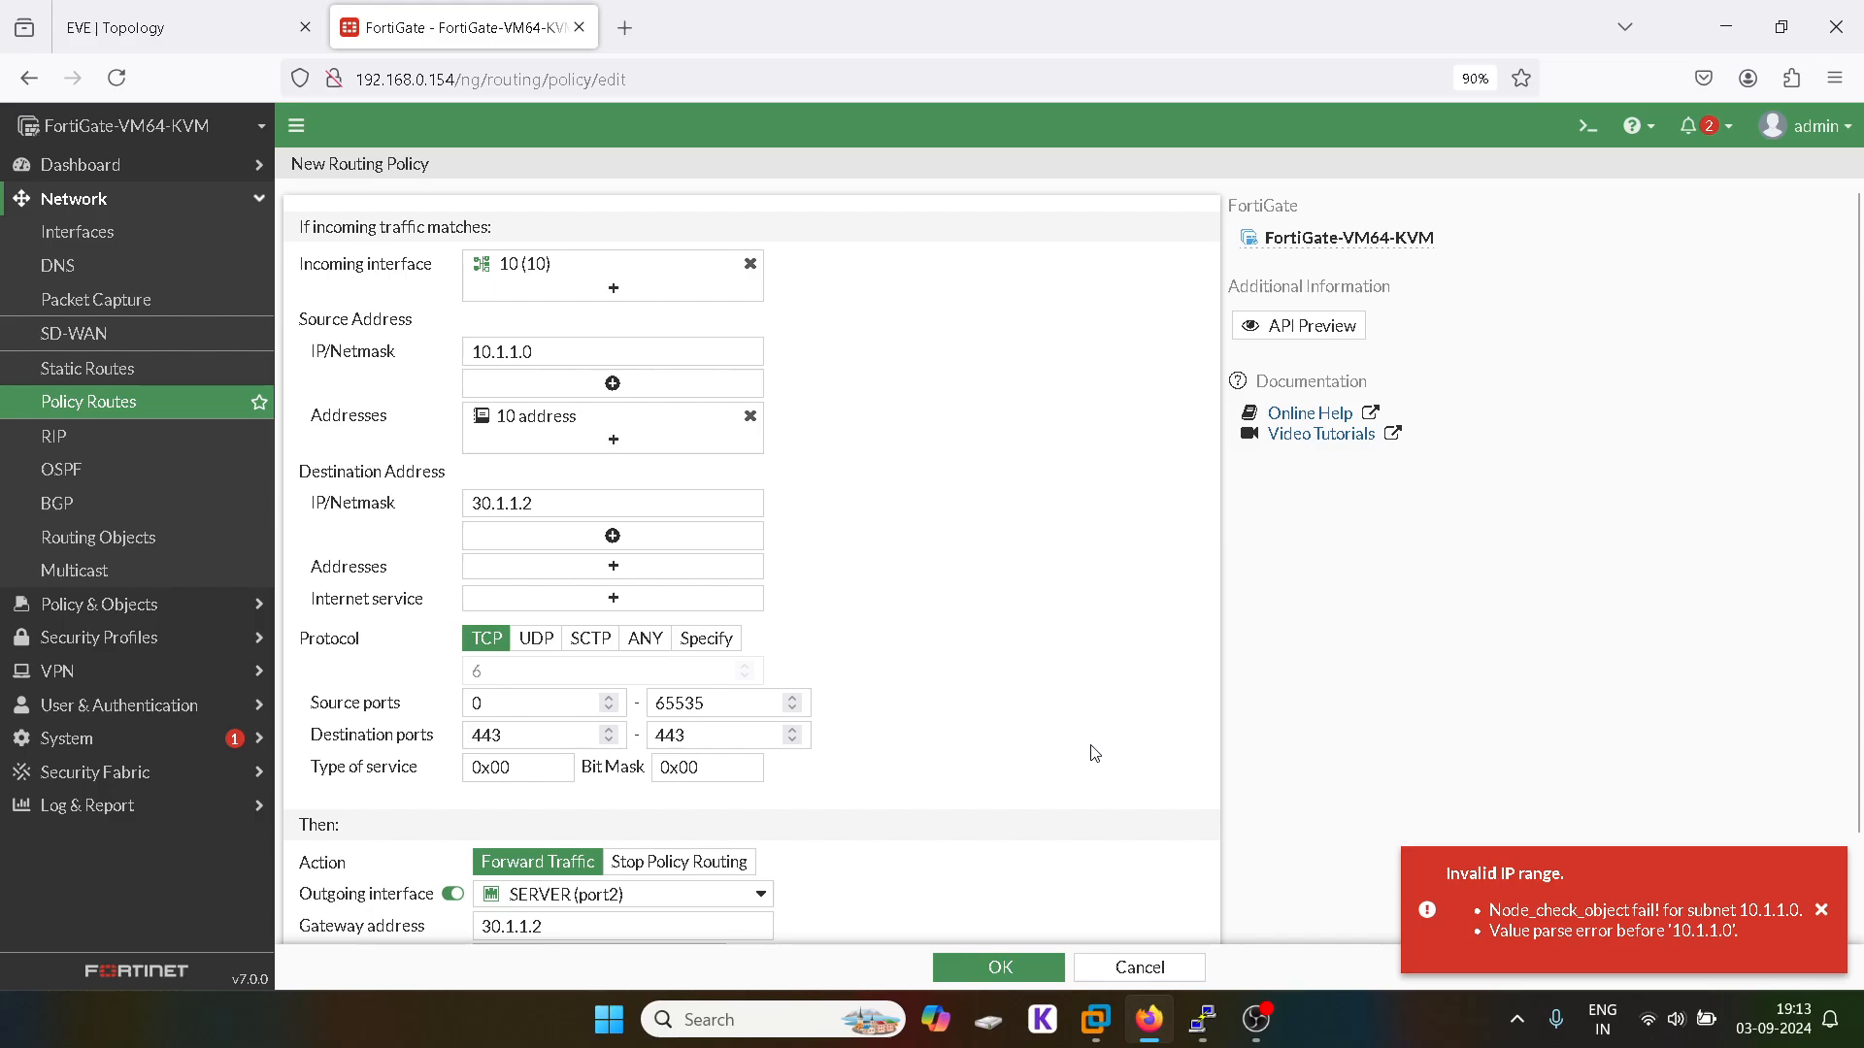
left_click(565, 354)
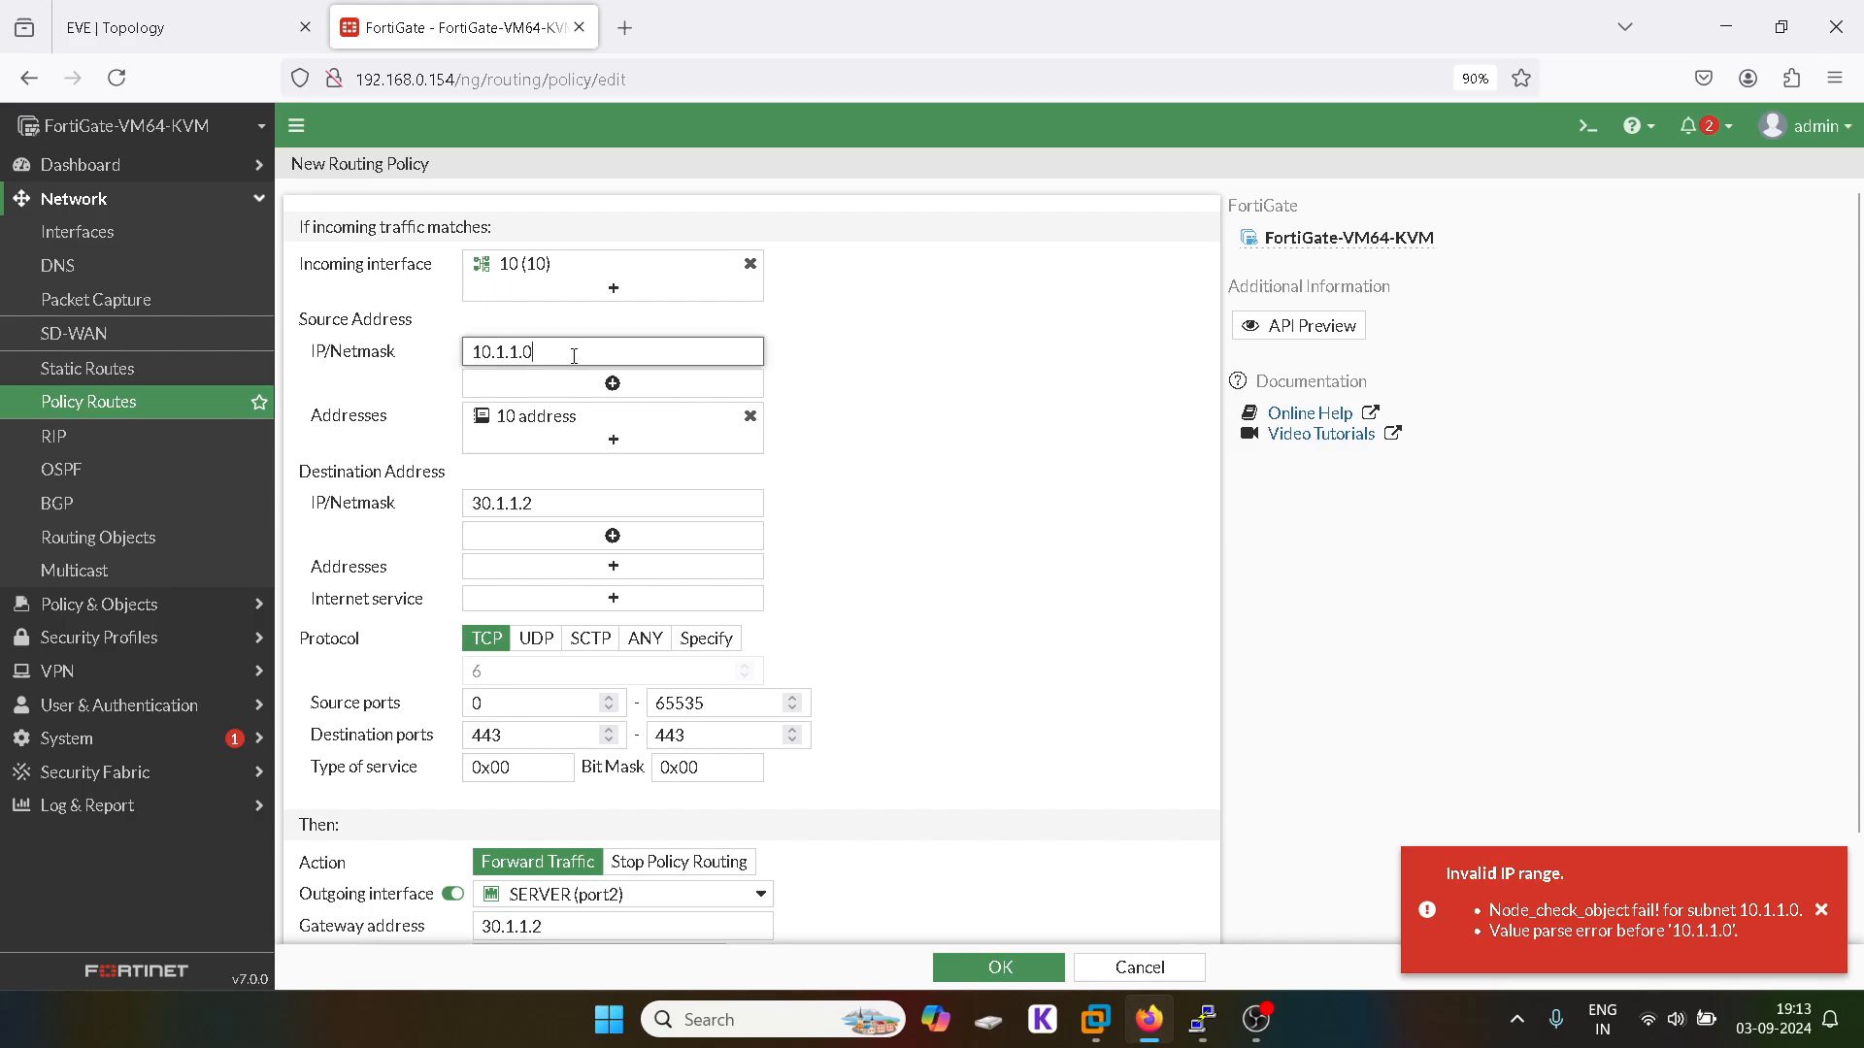
type("/24")
left_click(568, 512)
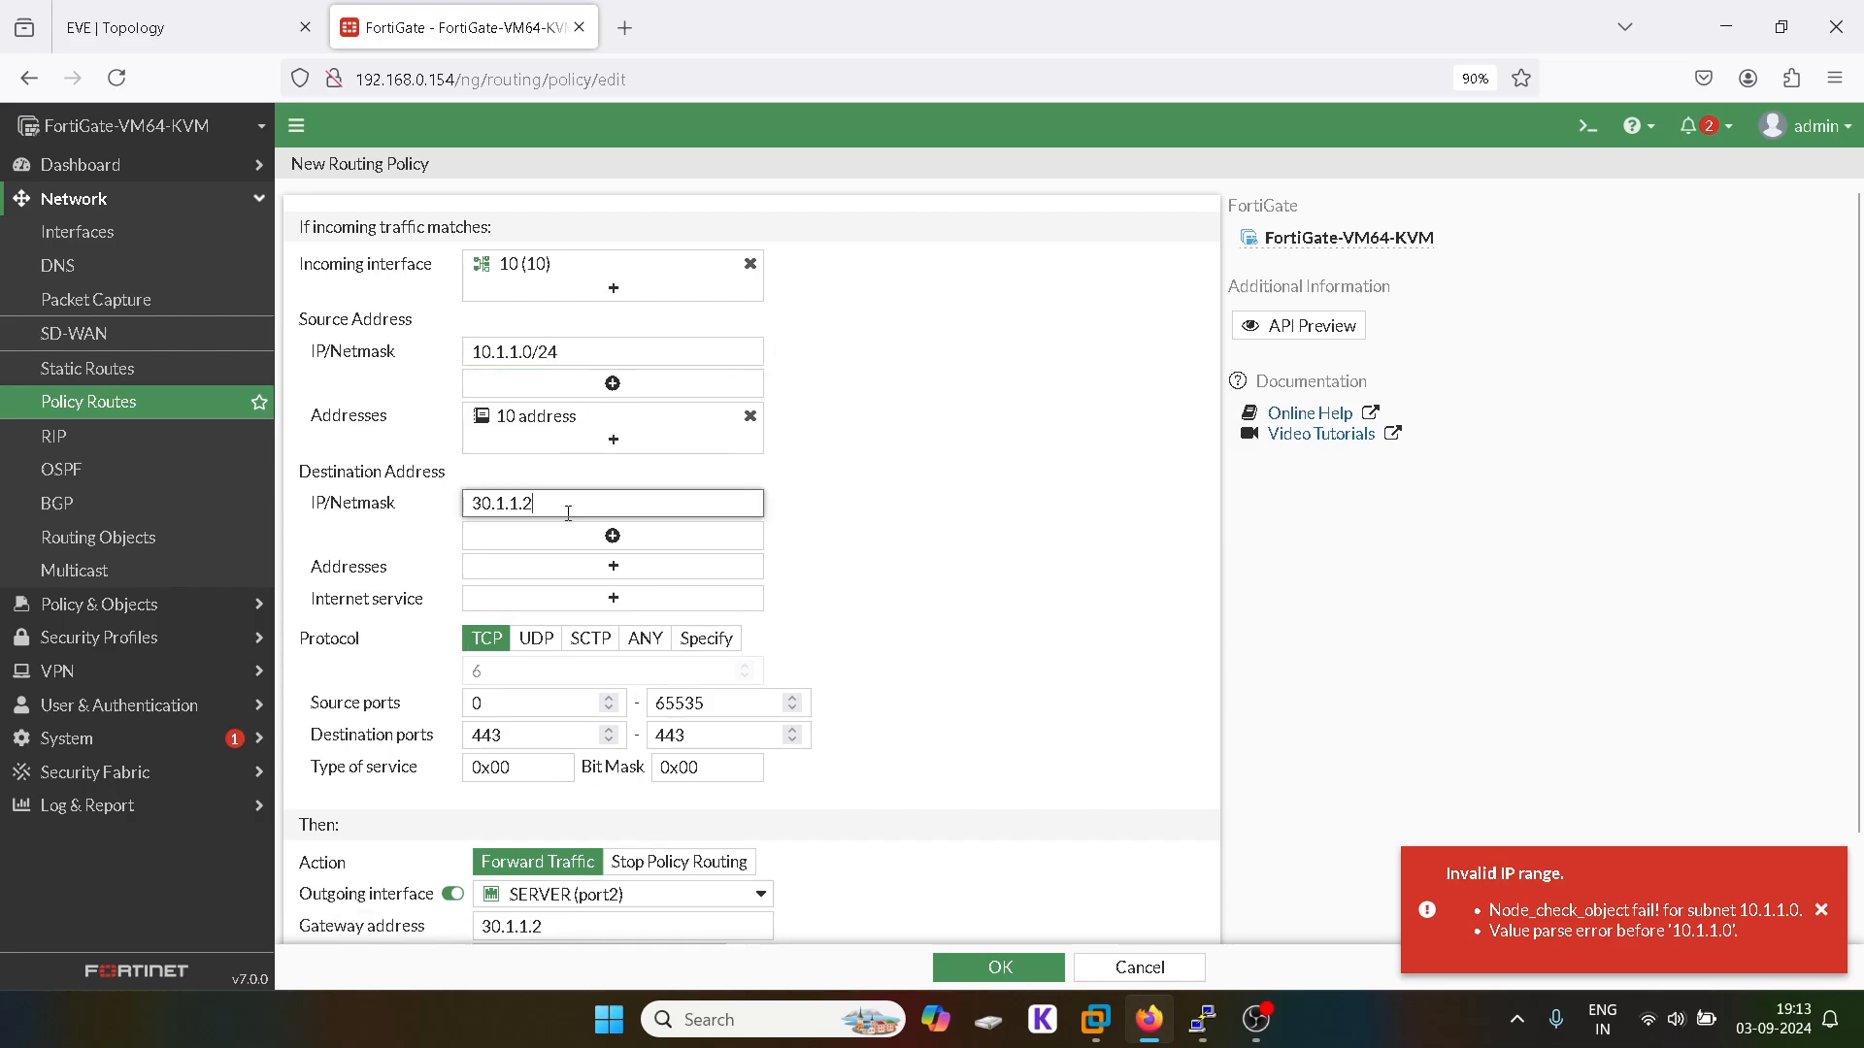
type("/325")
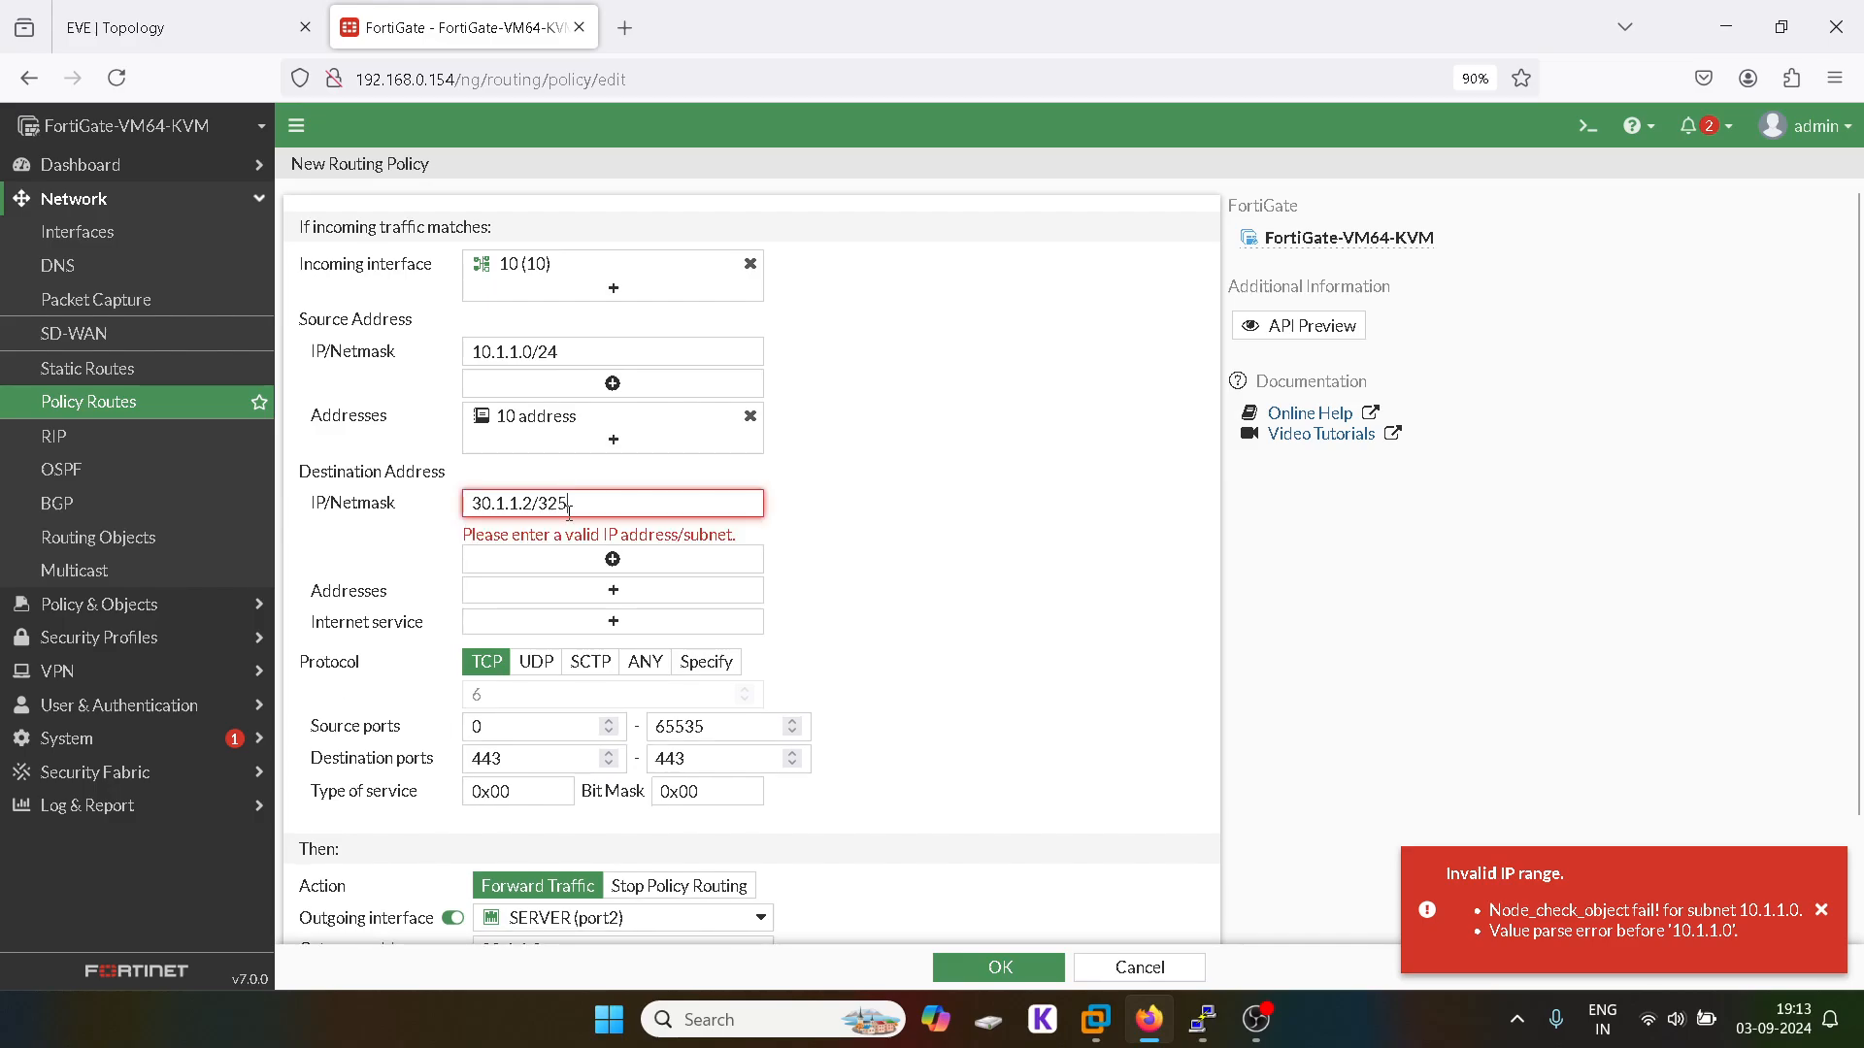
key("BackSpace")
left_click(1002, 976)
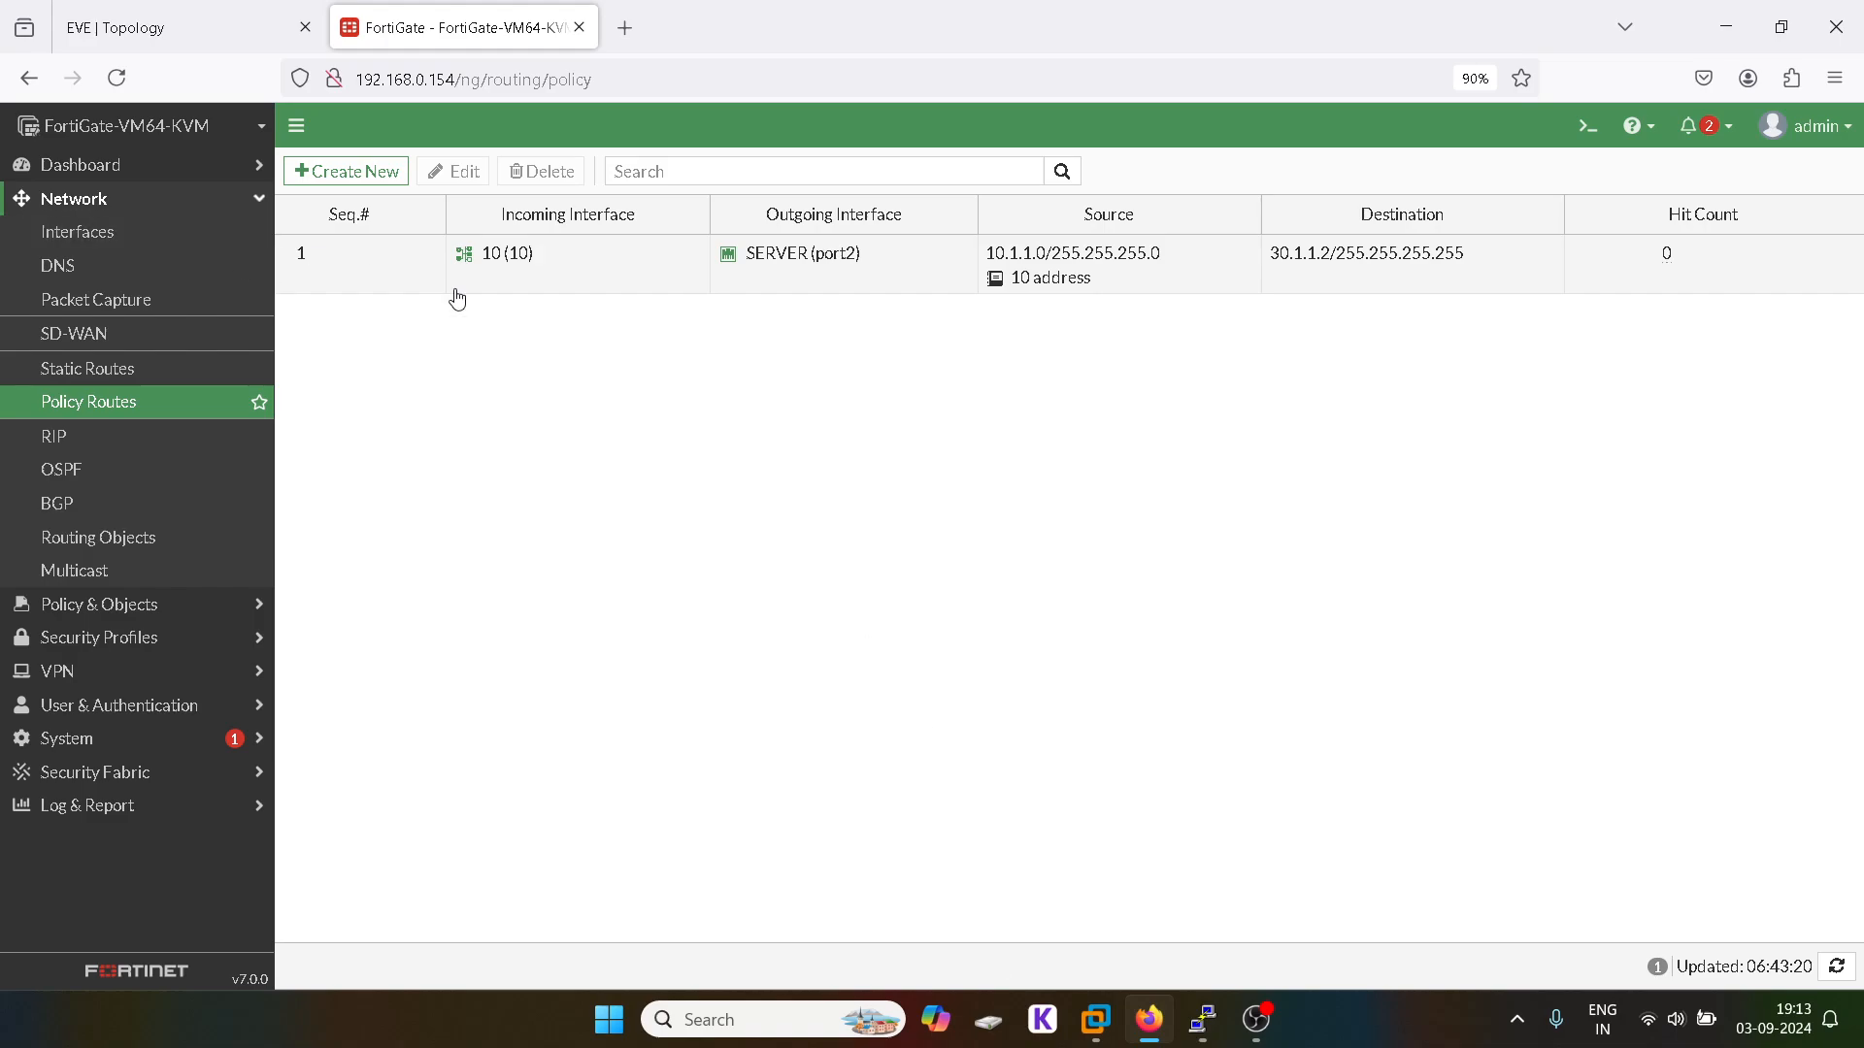
double_click(391, 271)
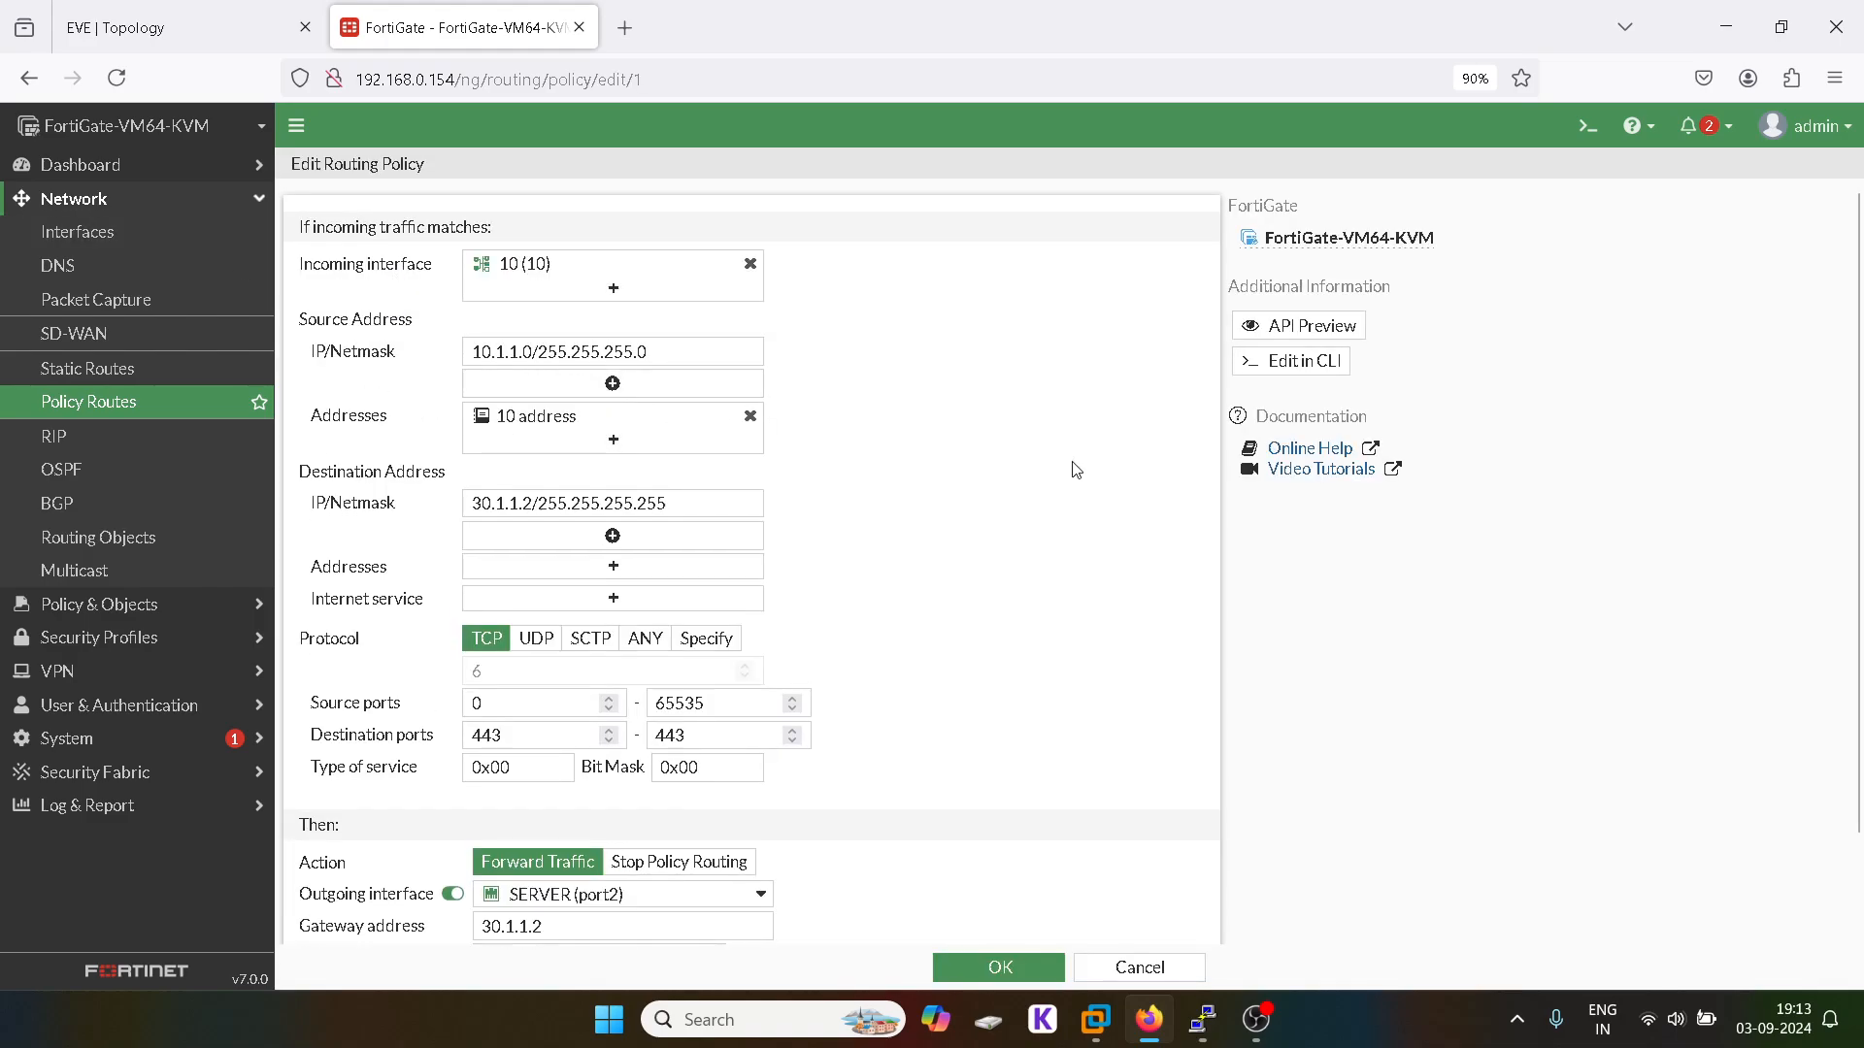
scroll(1076, 470, "down", 2)
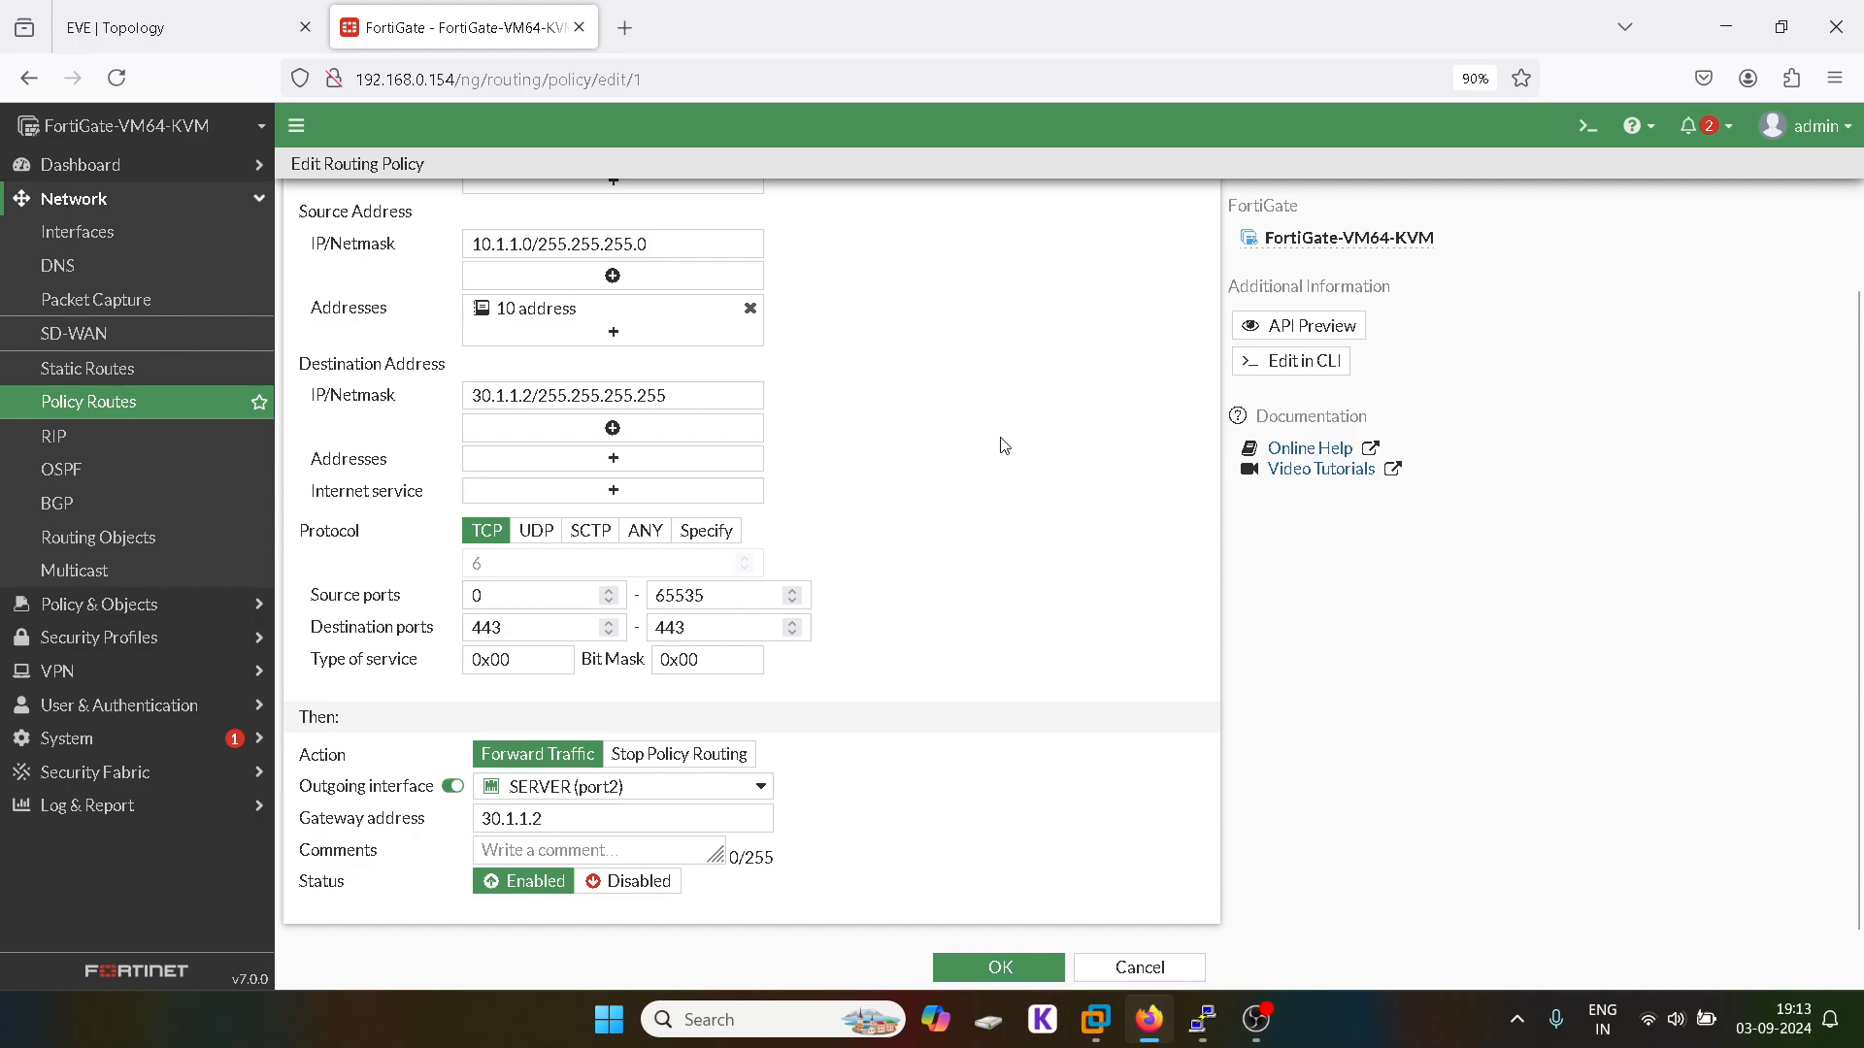
left_click(998, 966)
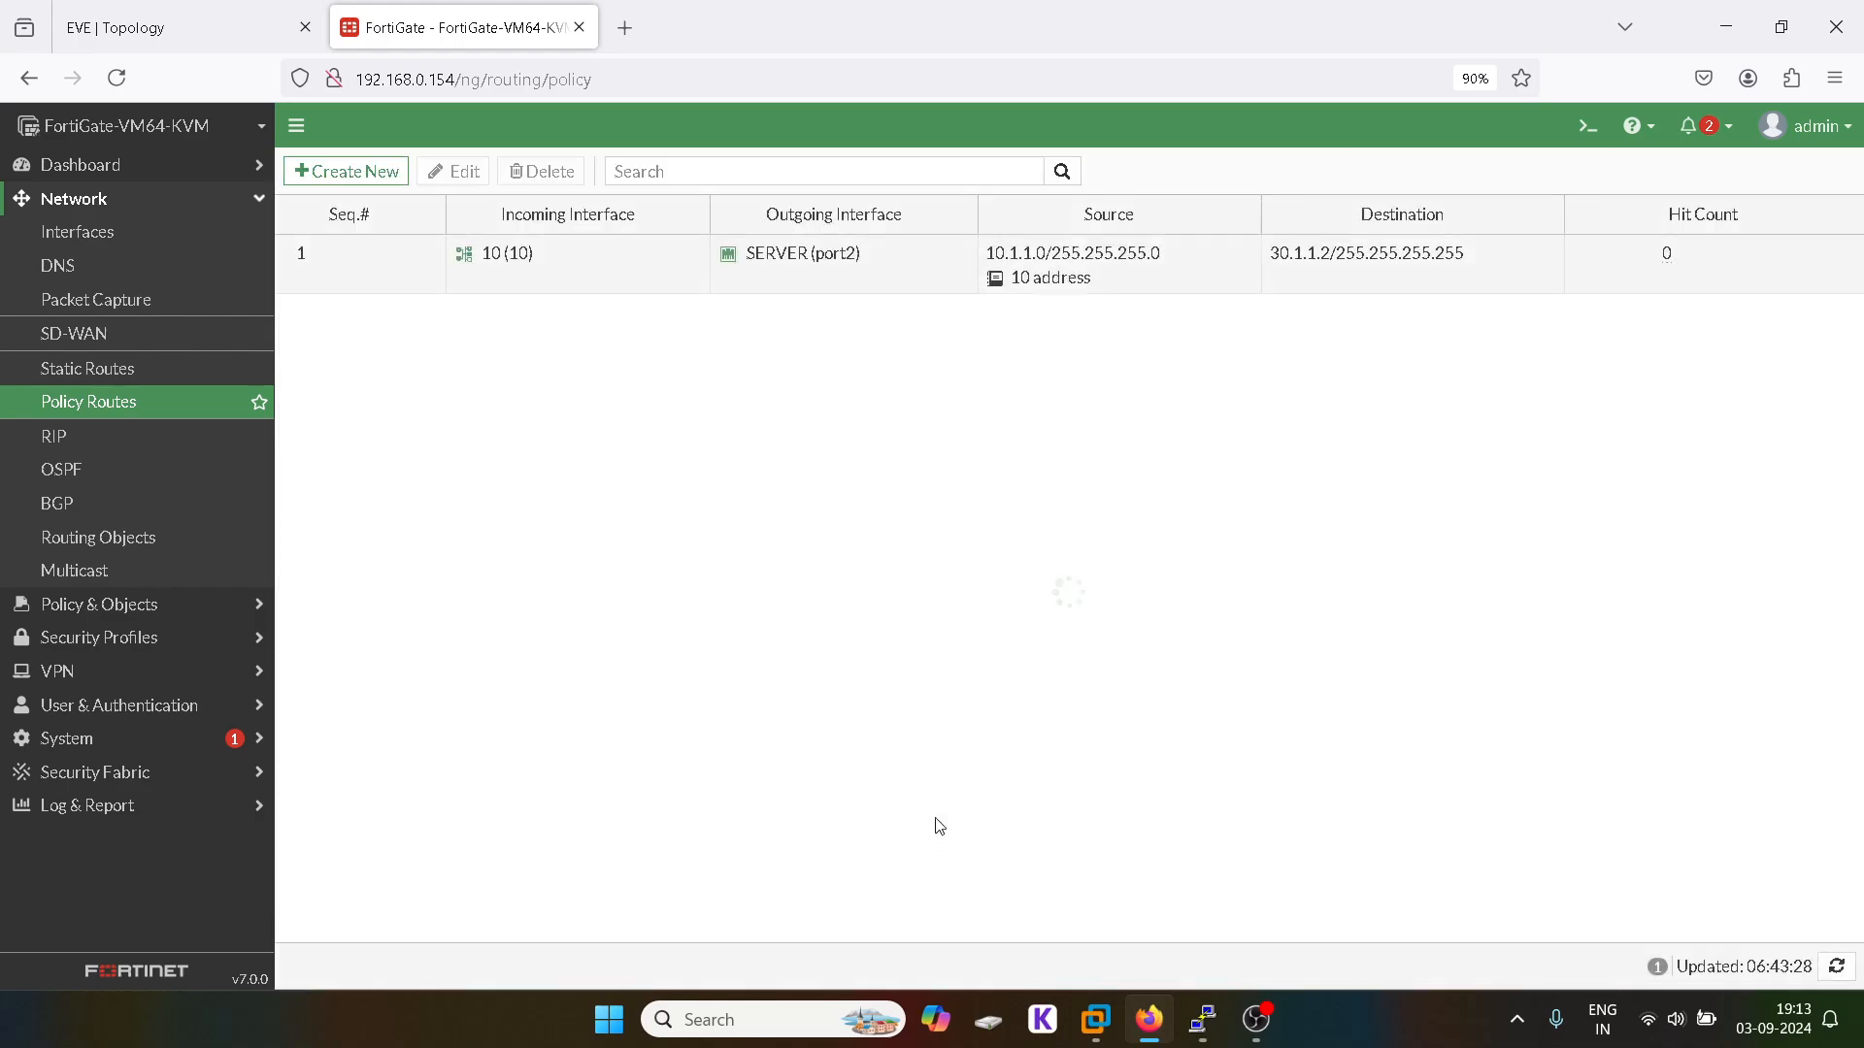
Step: Create a default static route 0.0.0.0/0 on port1 with gateway 192.168.0.1
left_click(166, 367)
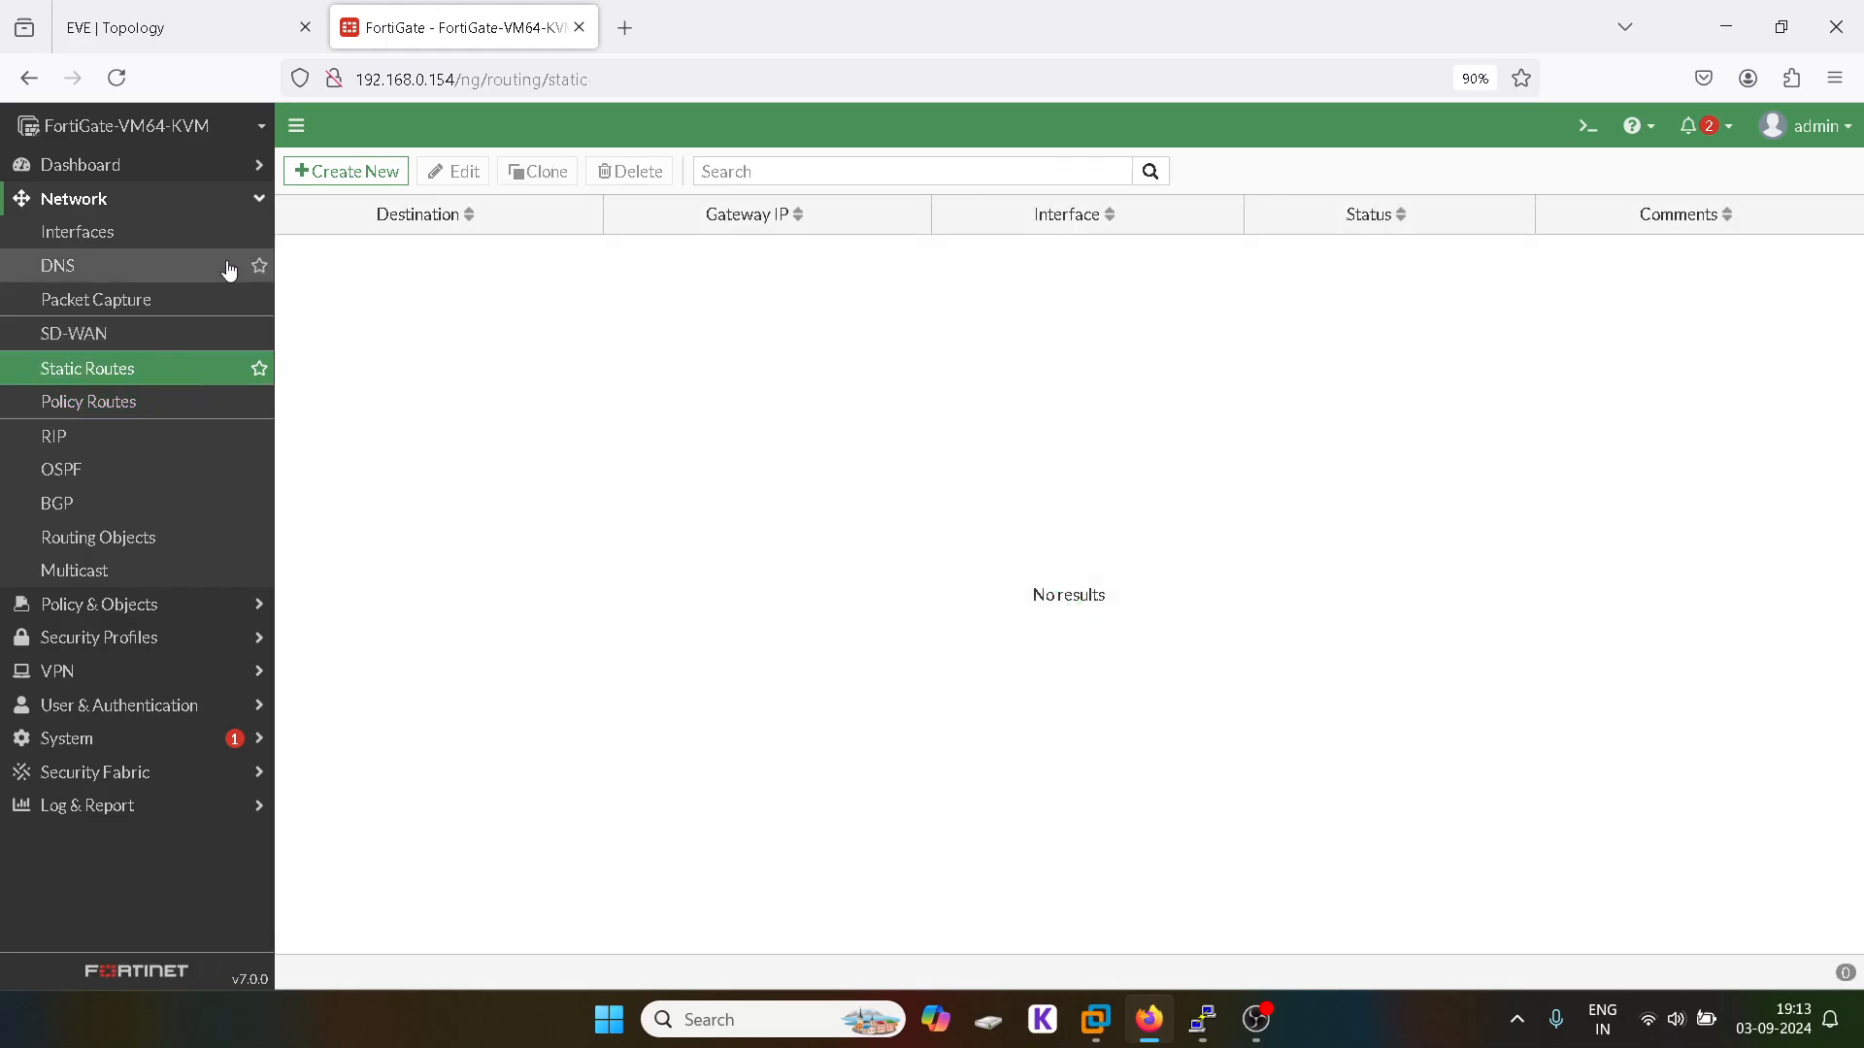
left_click(353, 173)
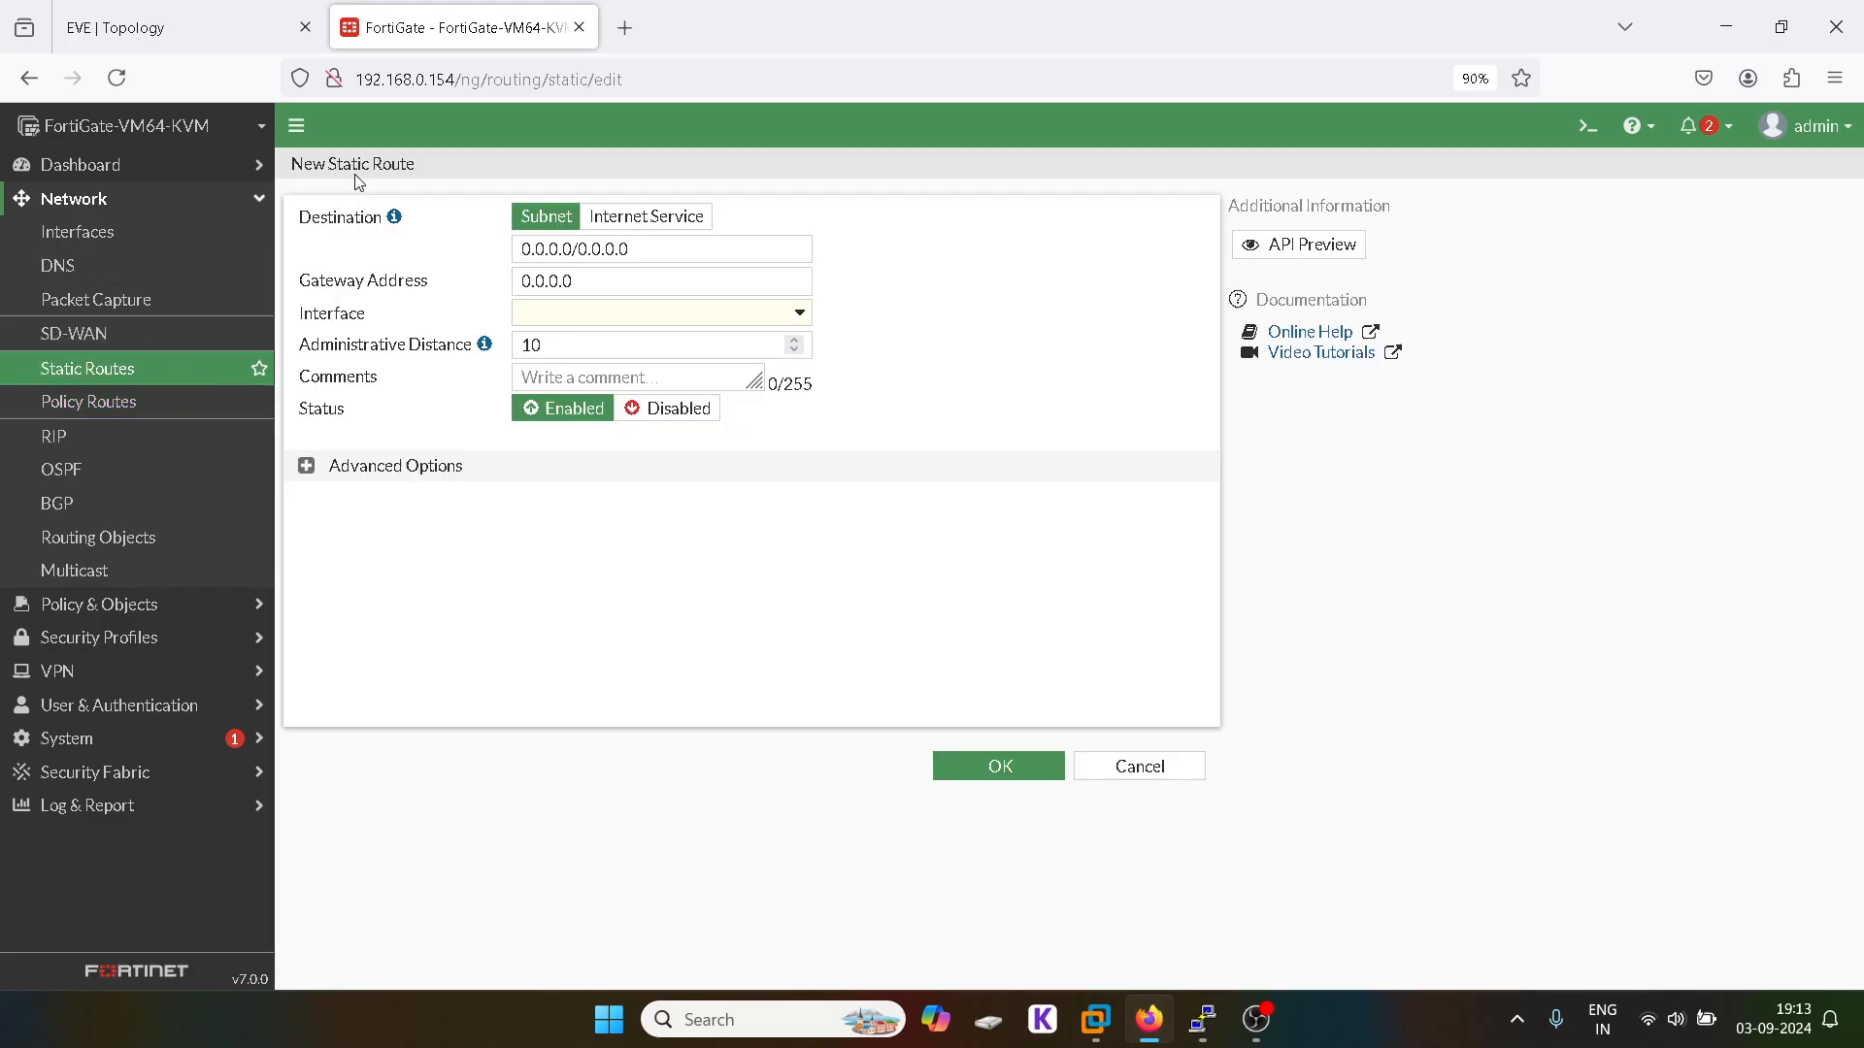
left_click(586, 313)
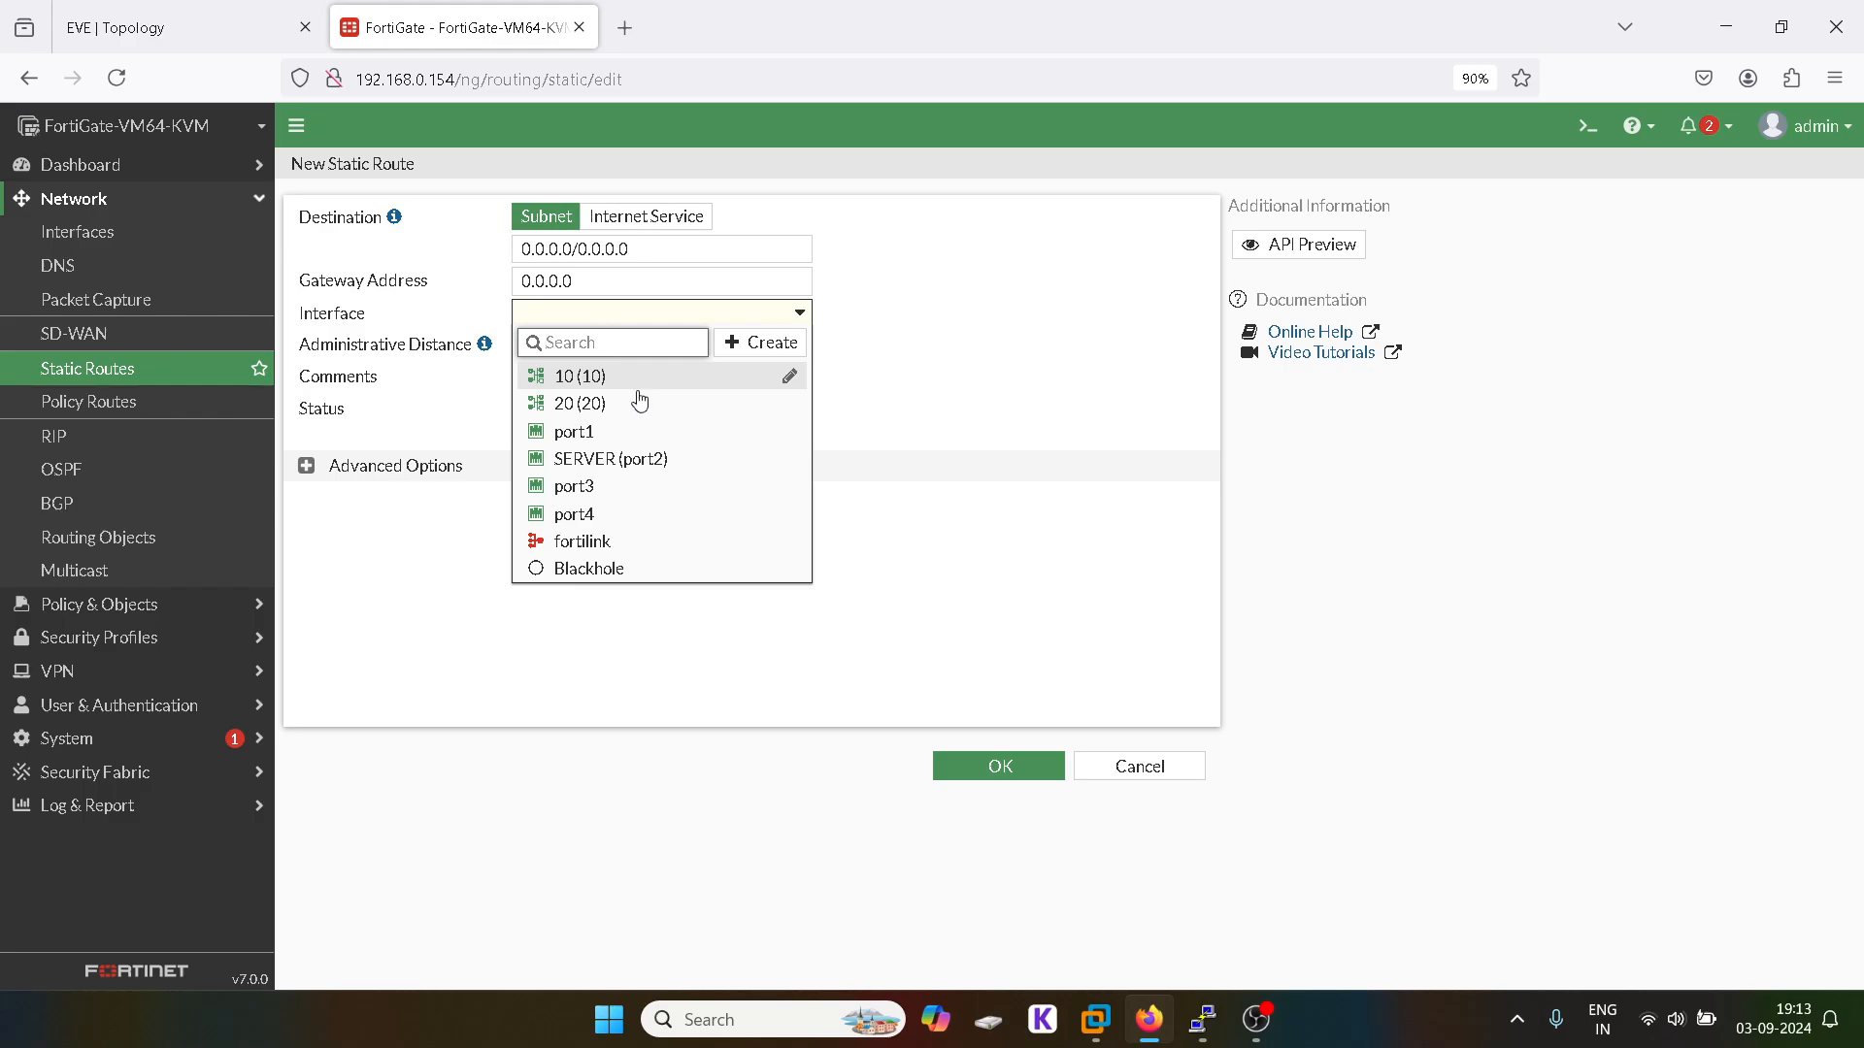
mouse_move(613, 446)
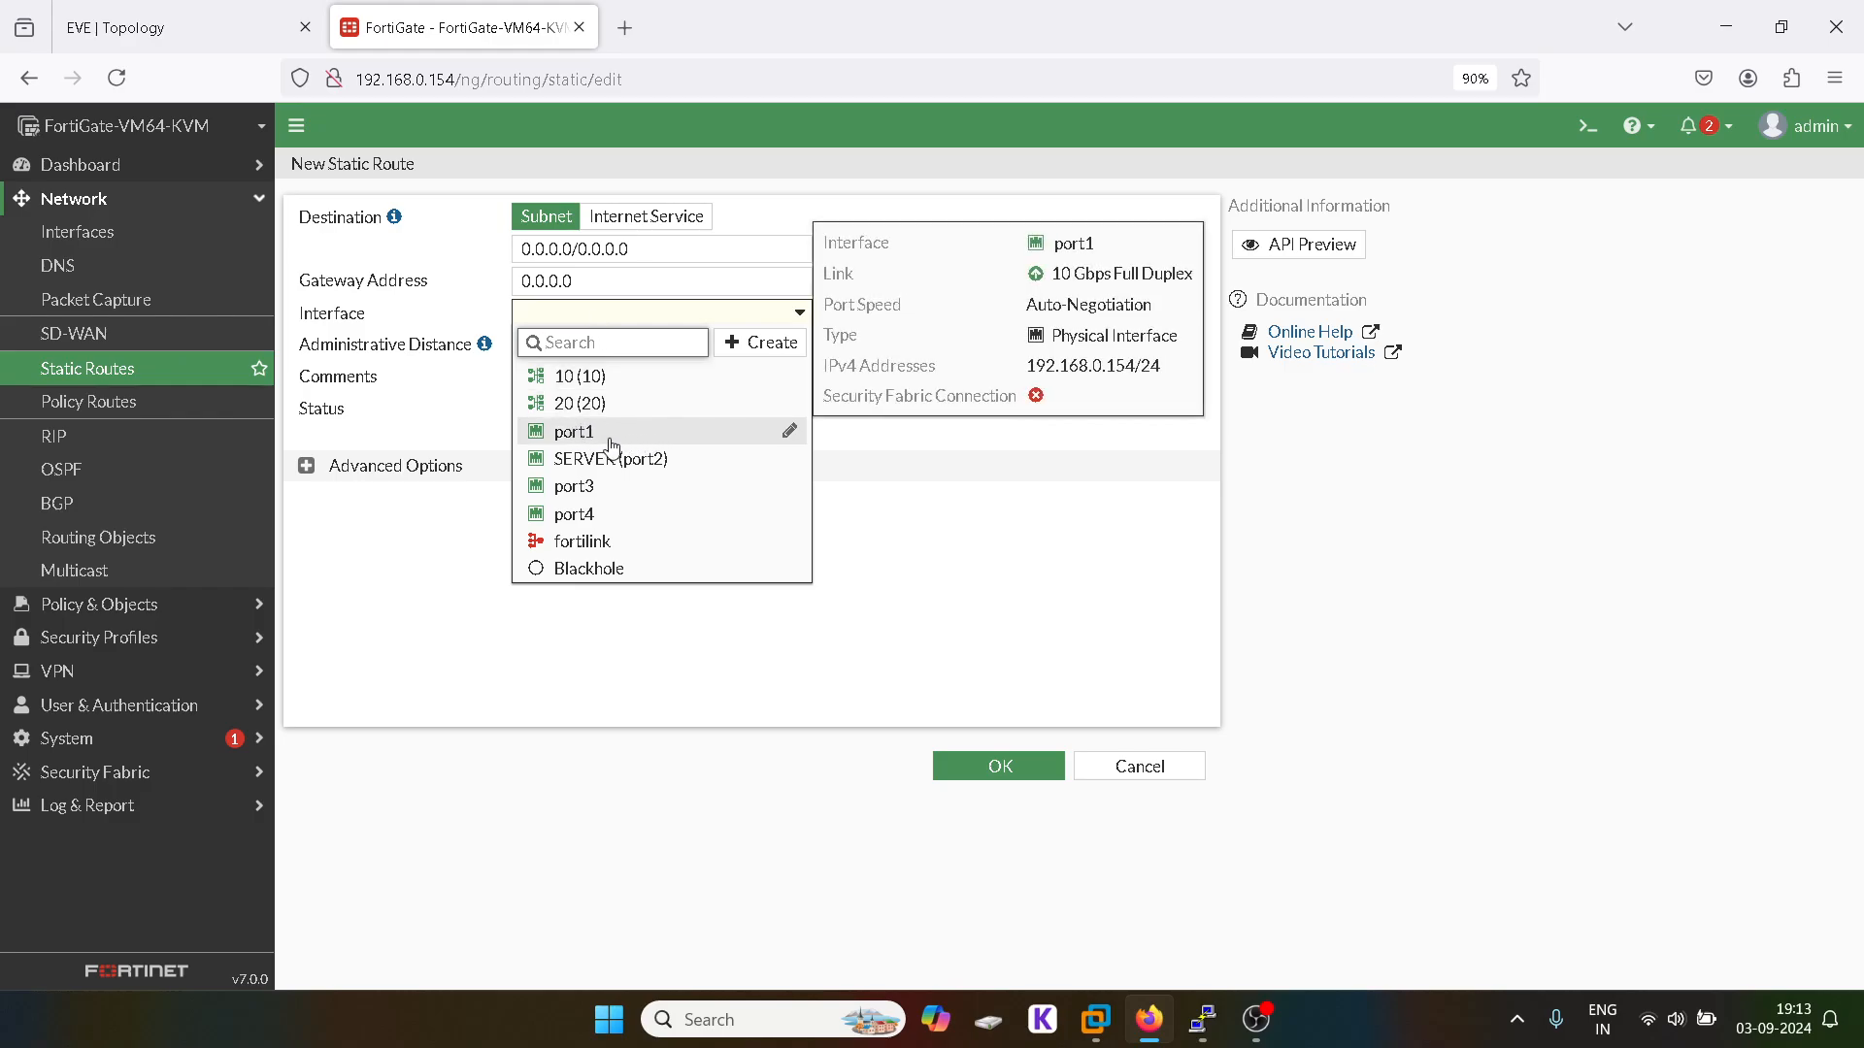
left_click(594, 431)
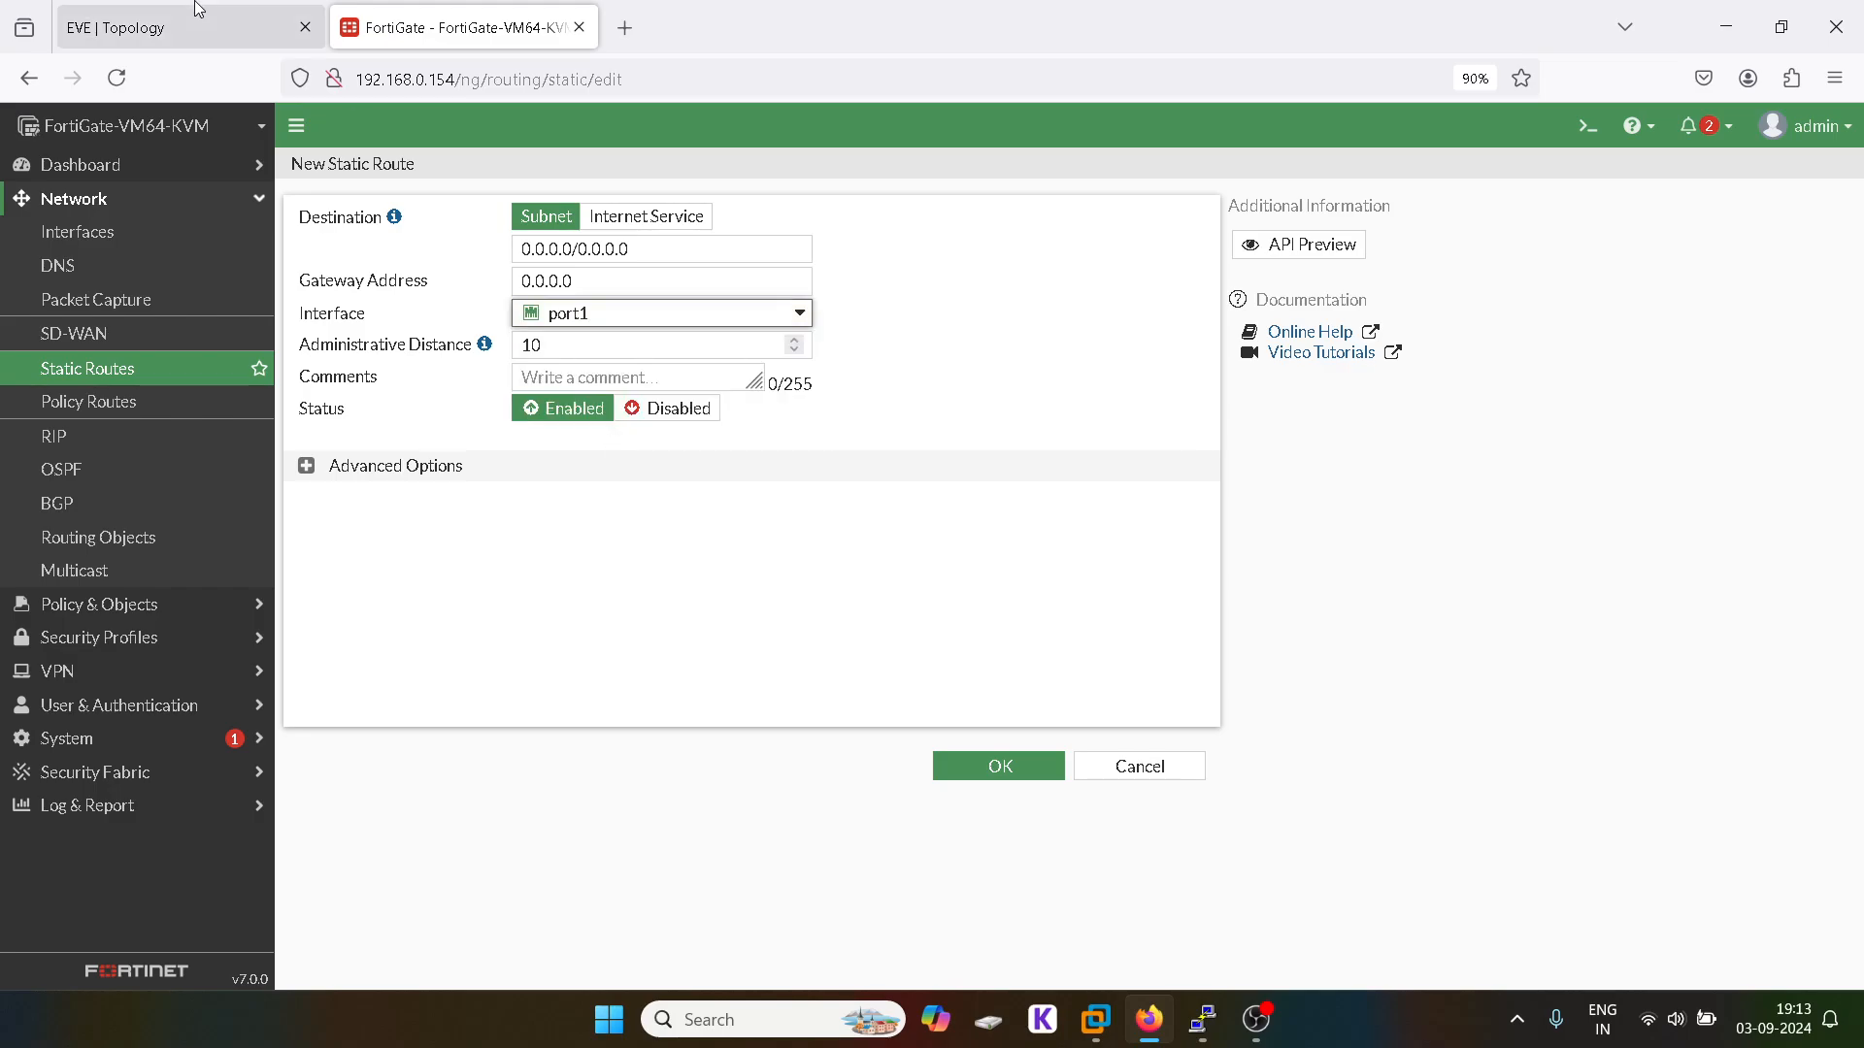
left_click(184, 27)
left_click(464, 22)
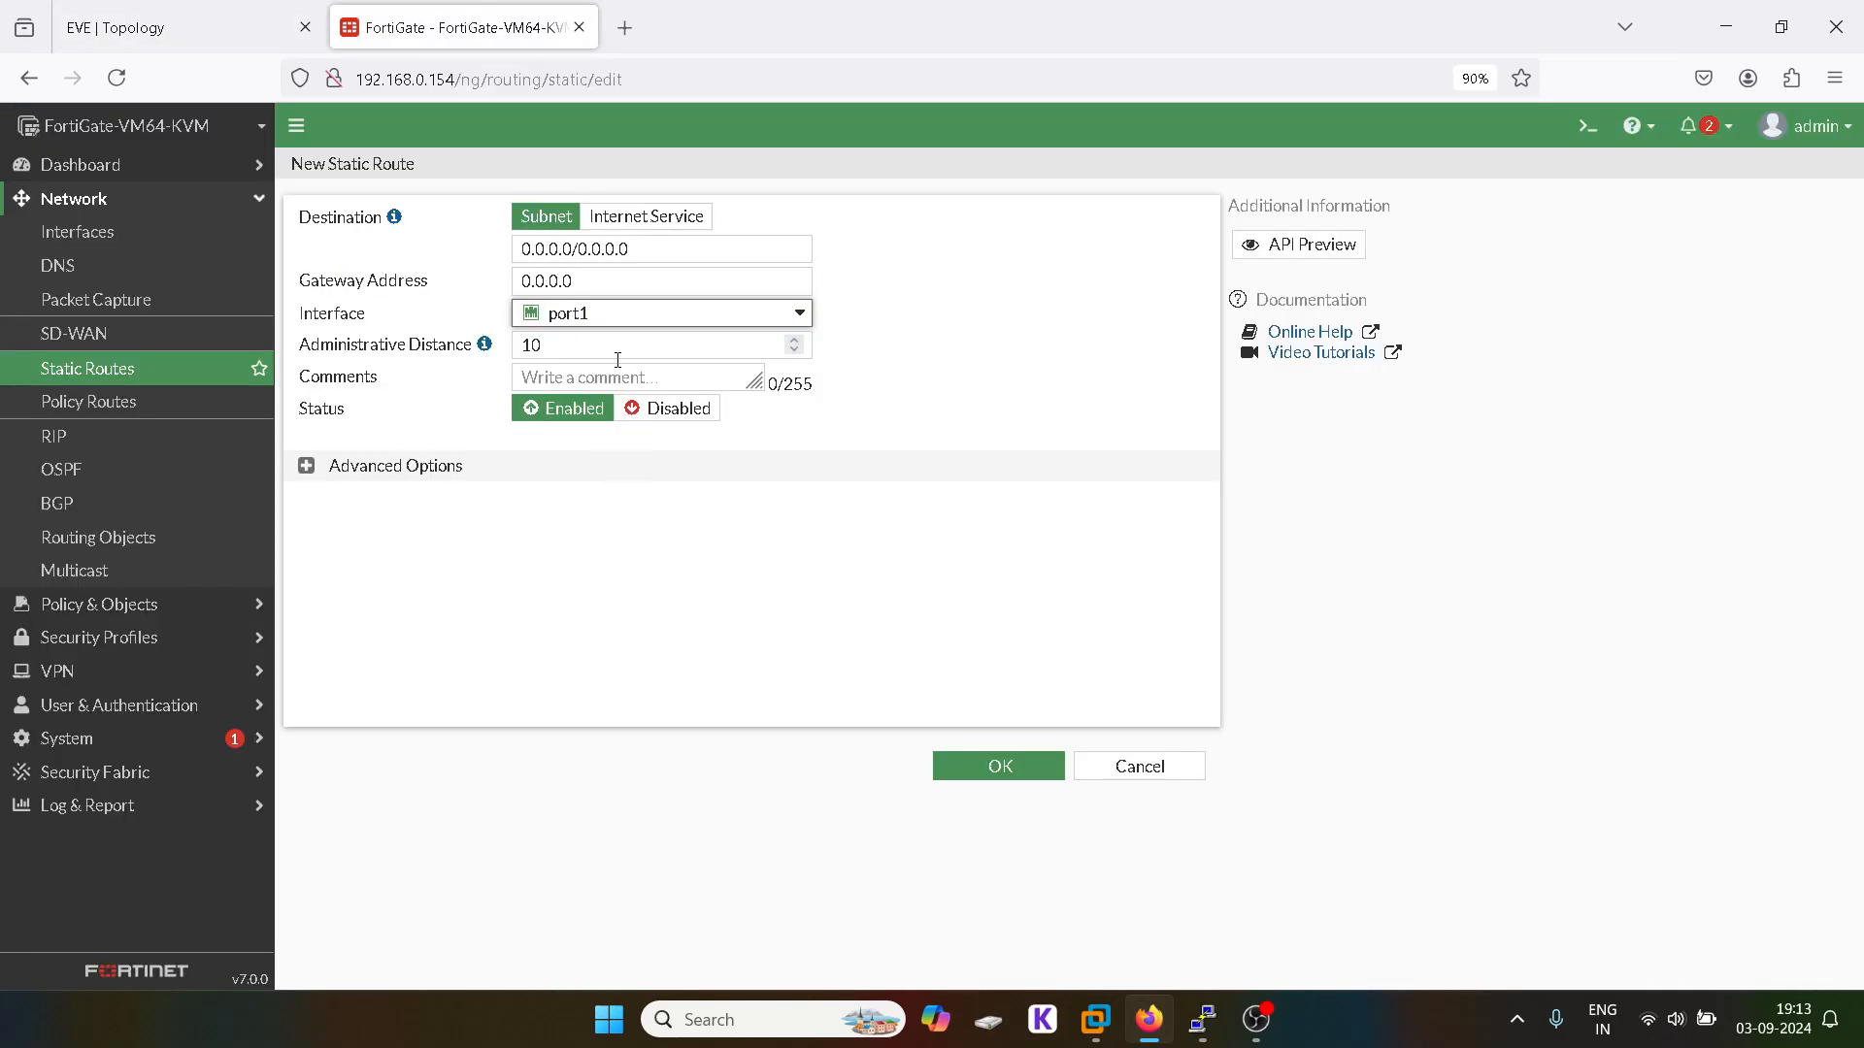
triple_click(567, 285)
type("192.168.0.1")
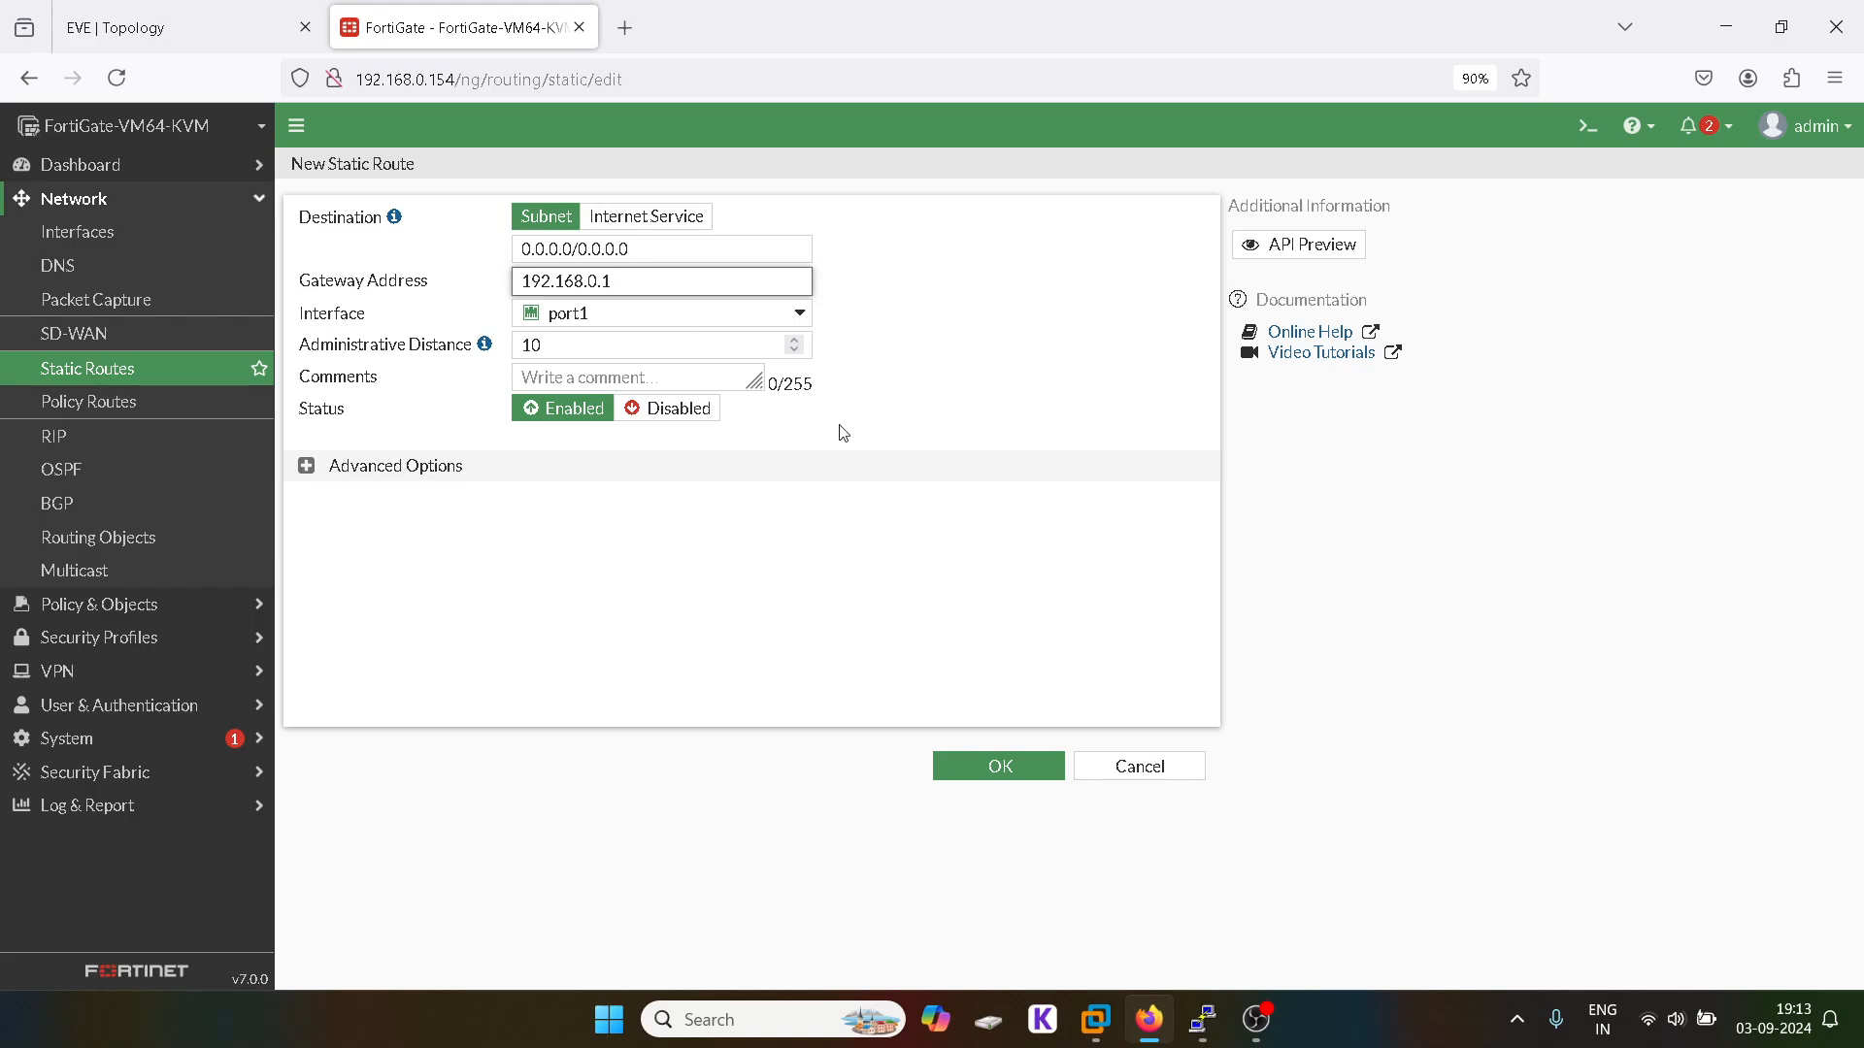
left_click(1006, 768)
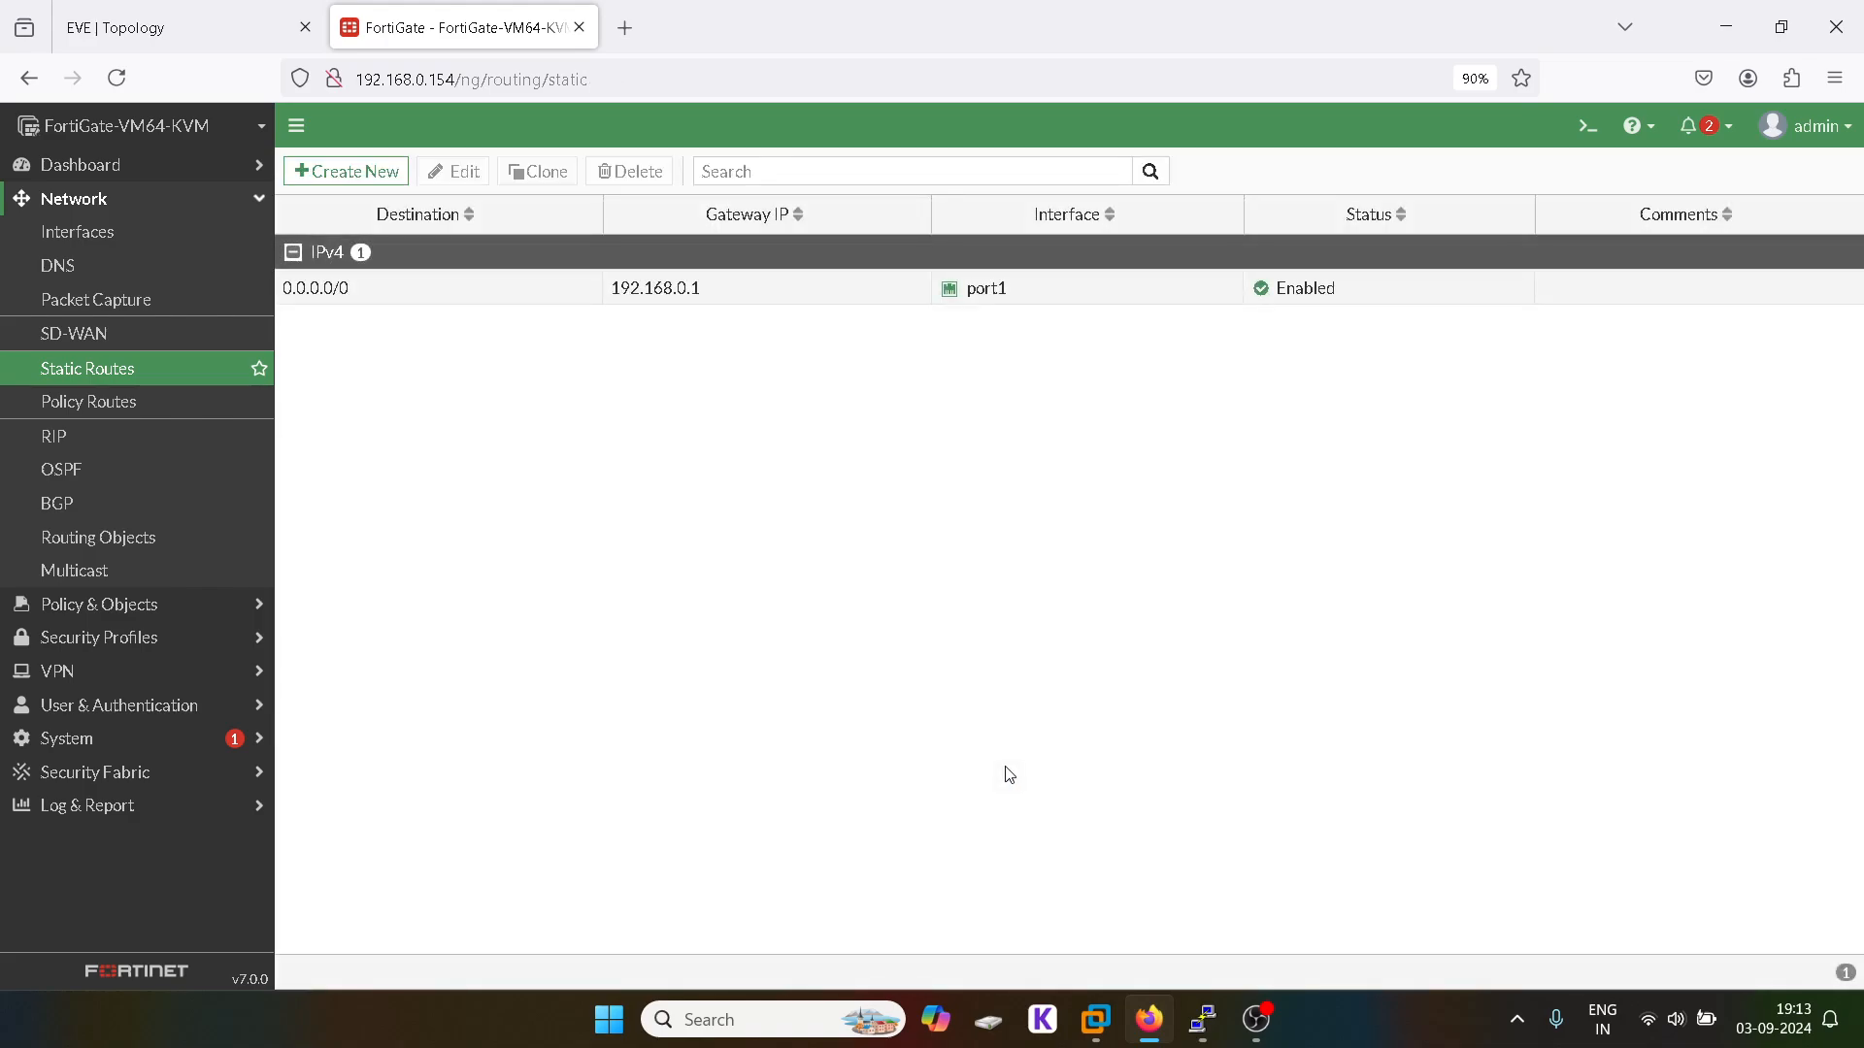
Step: Add static route 30.1.1.0/24 via gateway 30.1.1.2 on SERVER (port2), then reopen Policy Routes
left_click(328, 176)
left_click(578, 318)
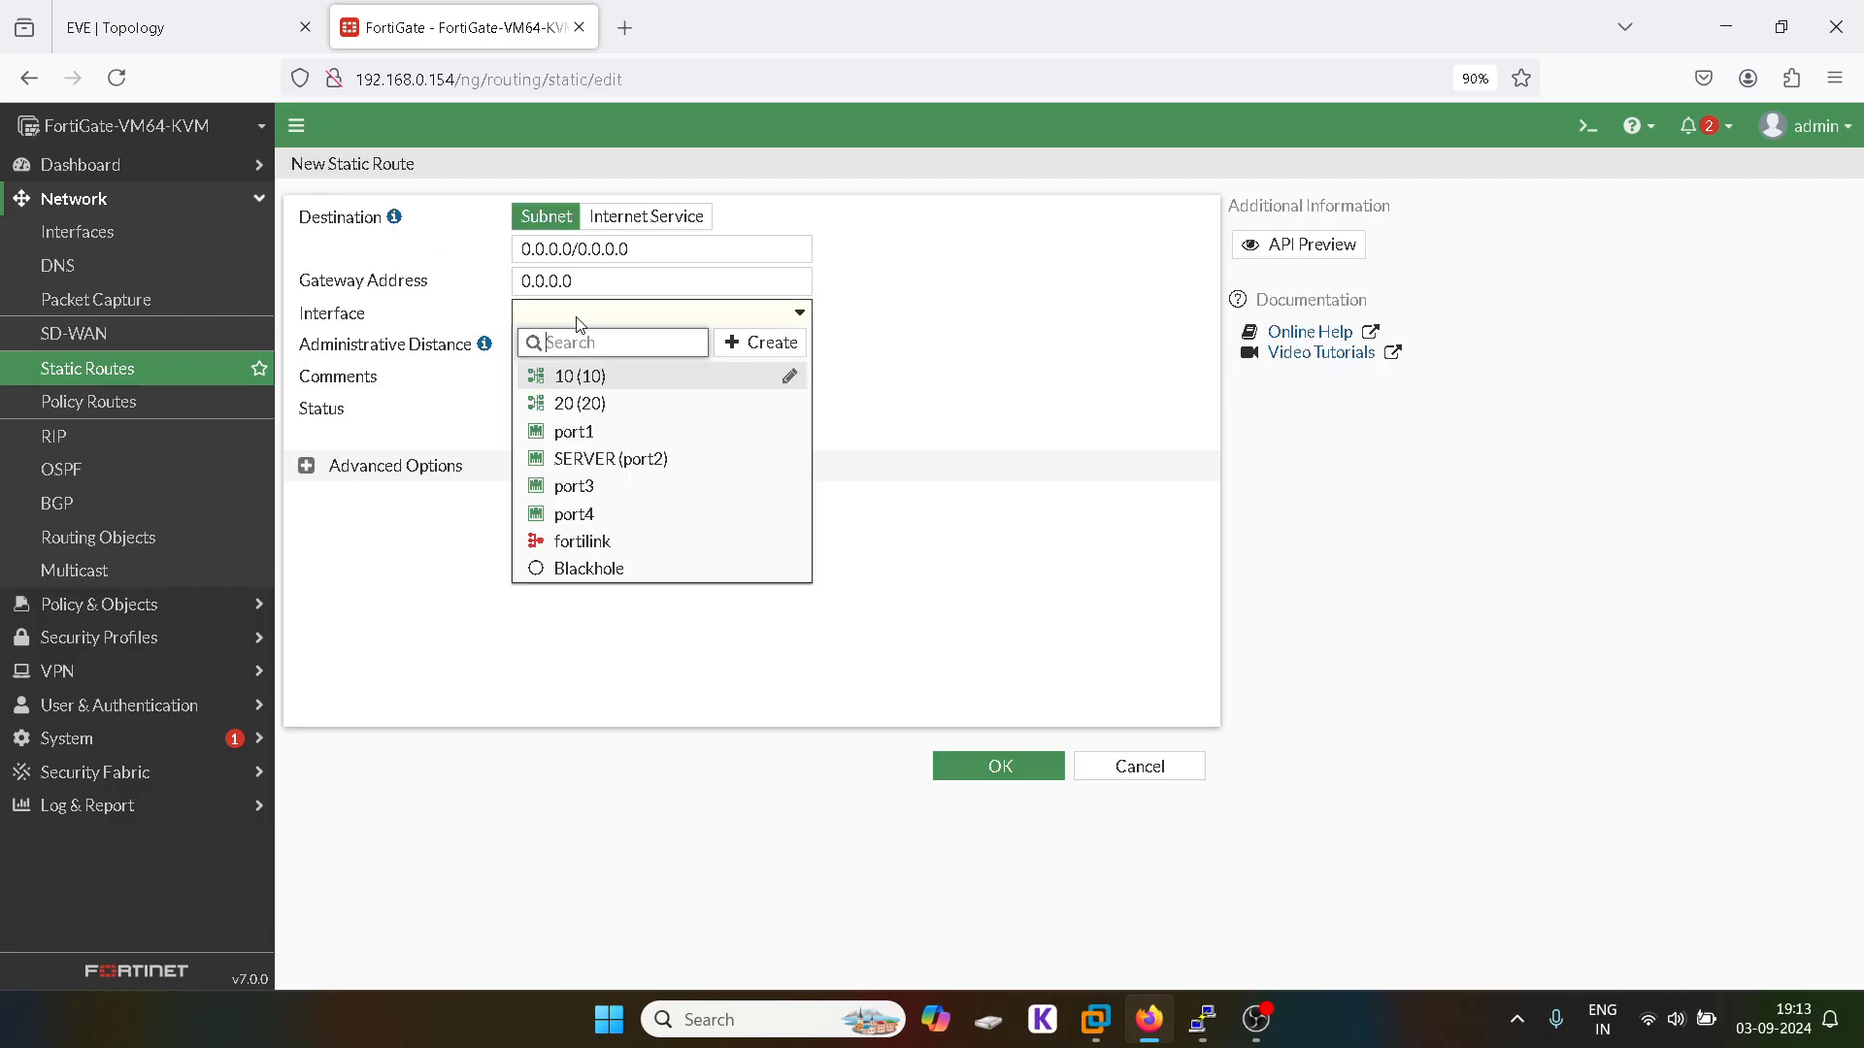
left_click(613, 459)
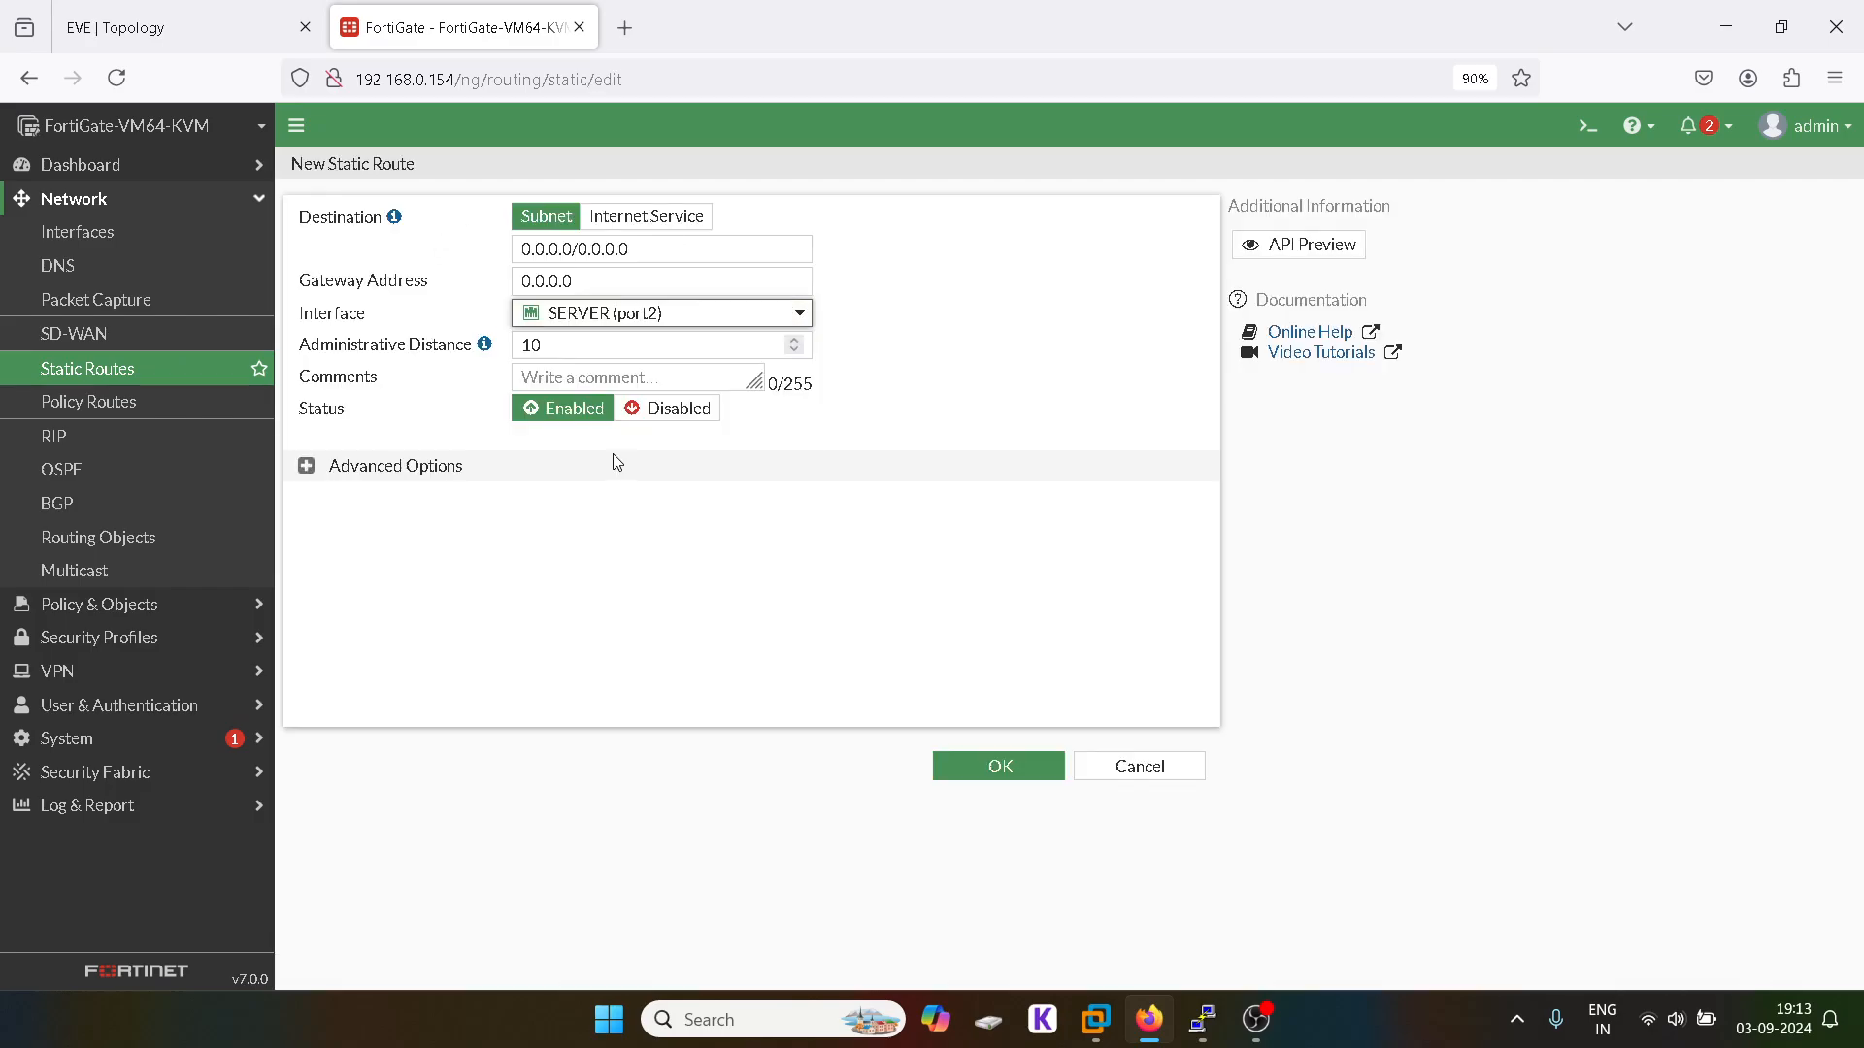
left_click(561, 282)
double_click(561, 281)
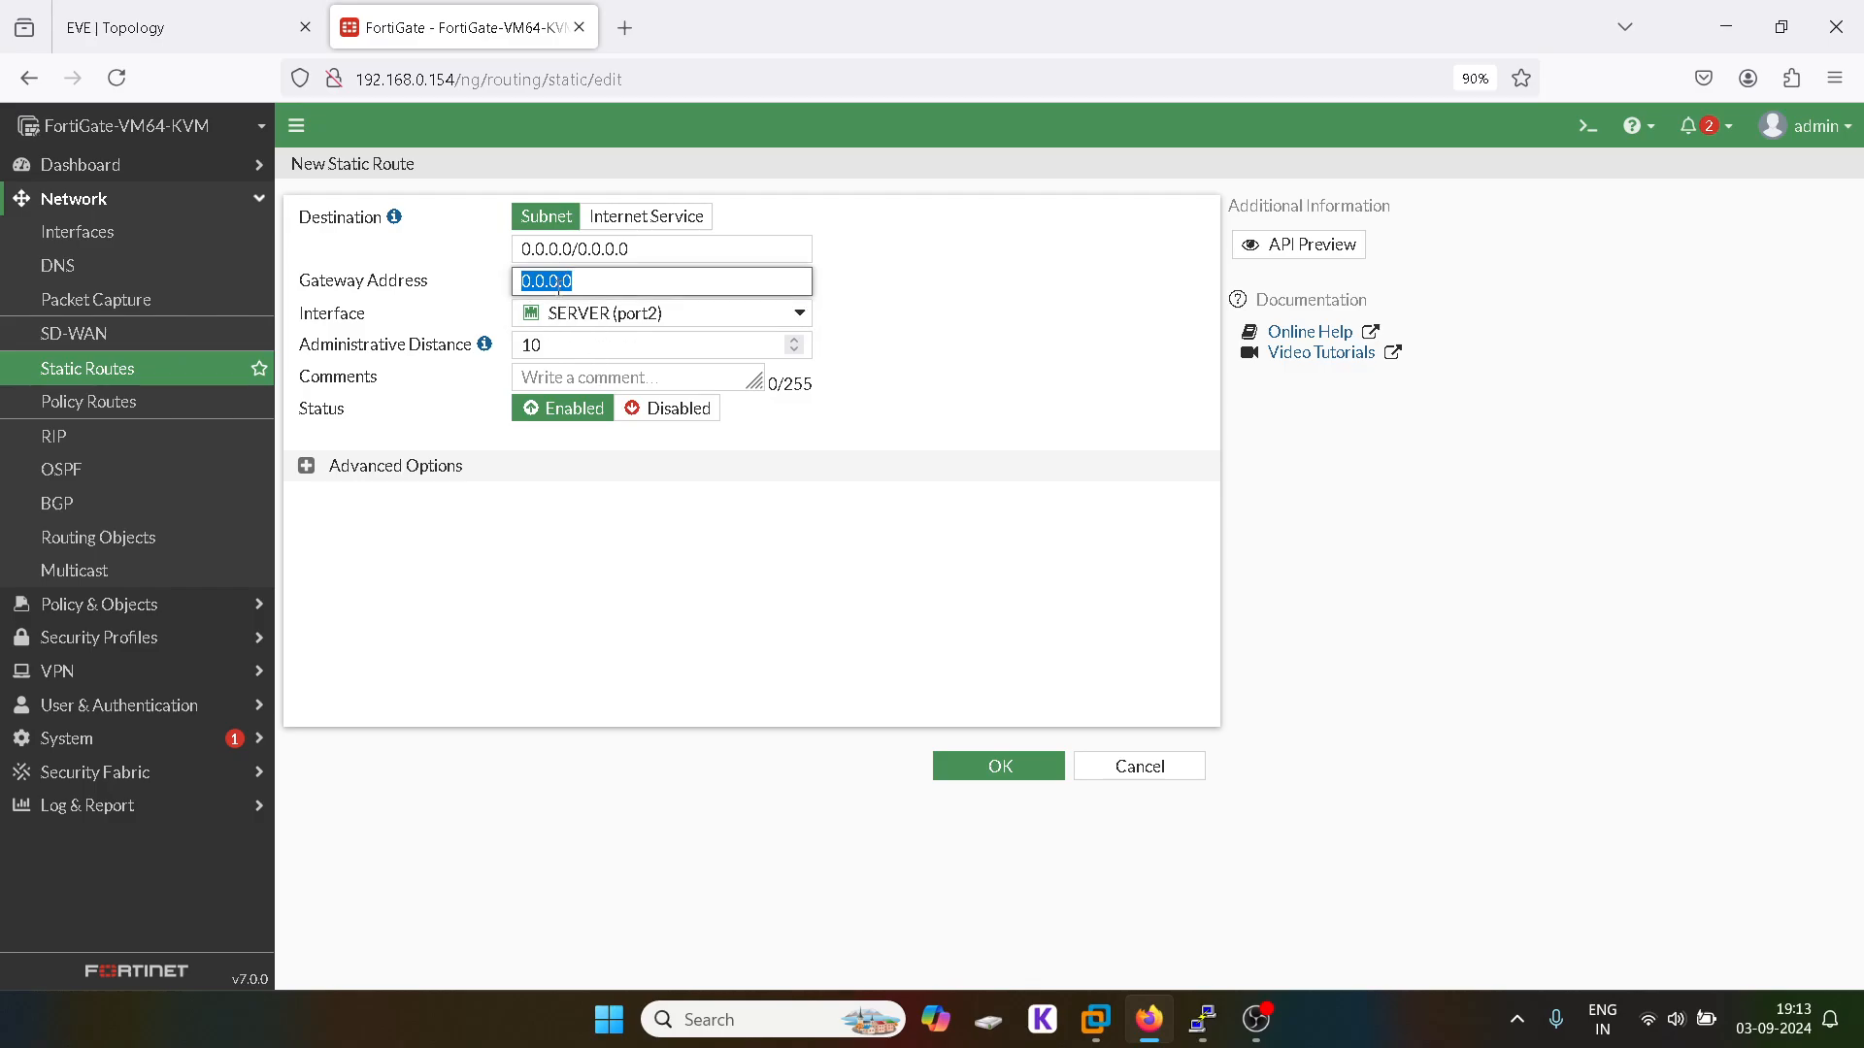
type("30.")
left_click(583, 250)
double_click(582, 250)
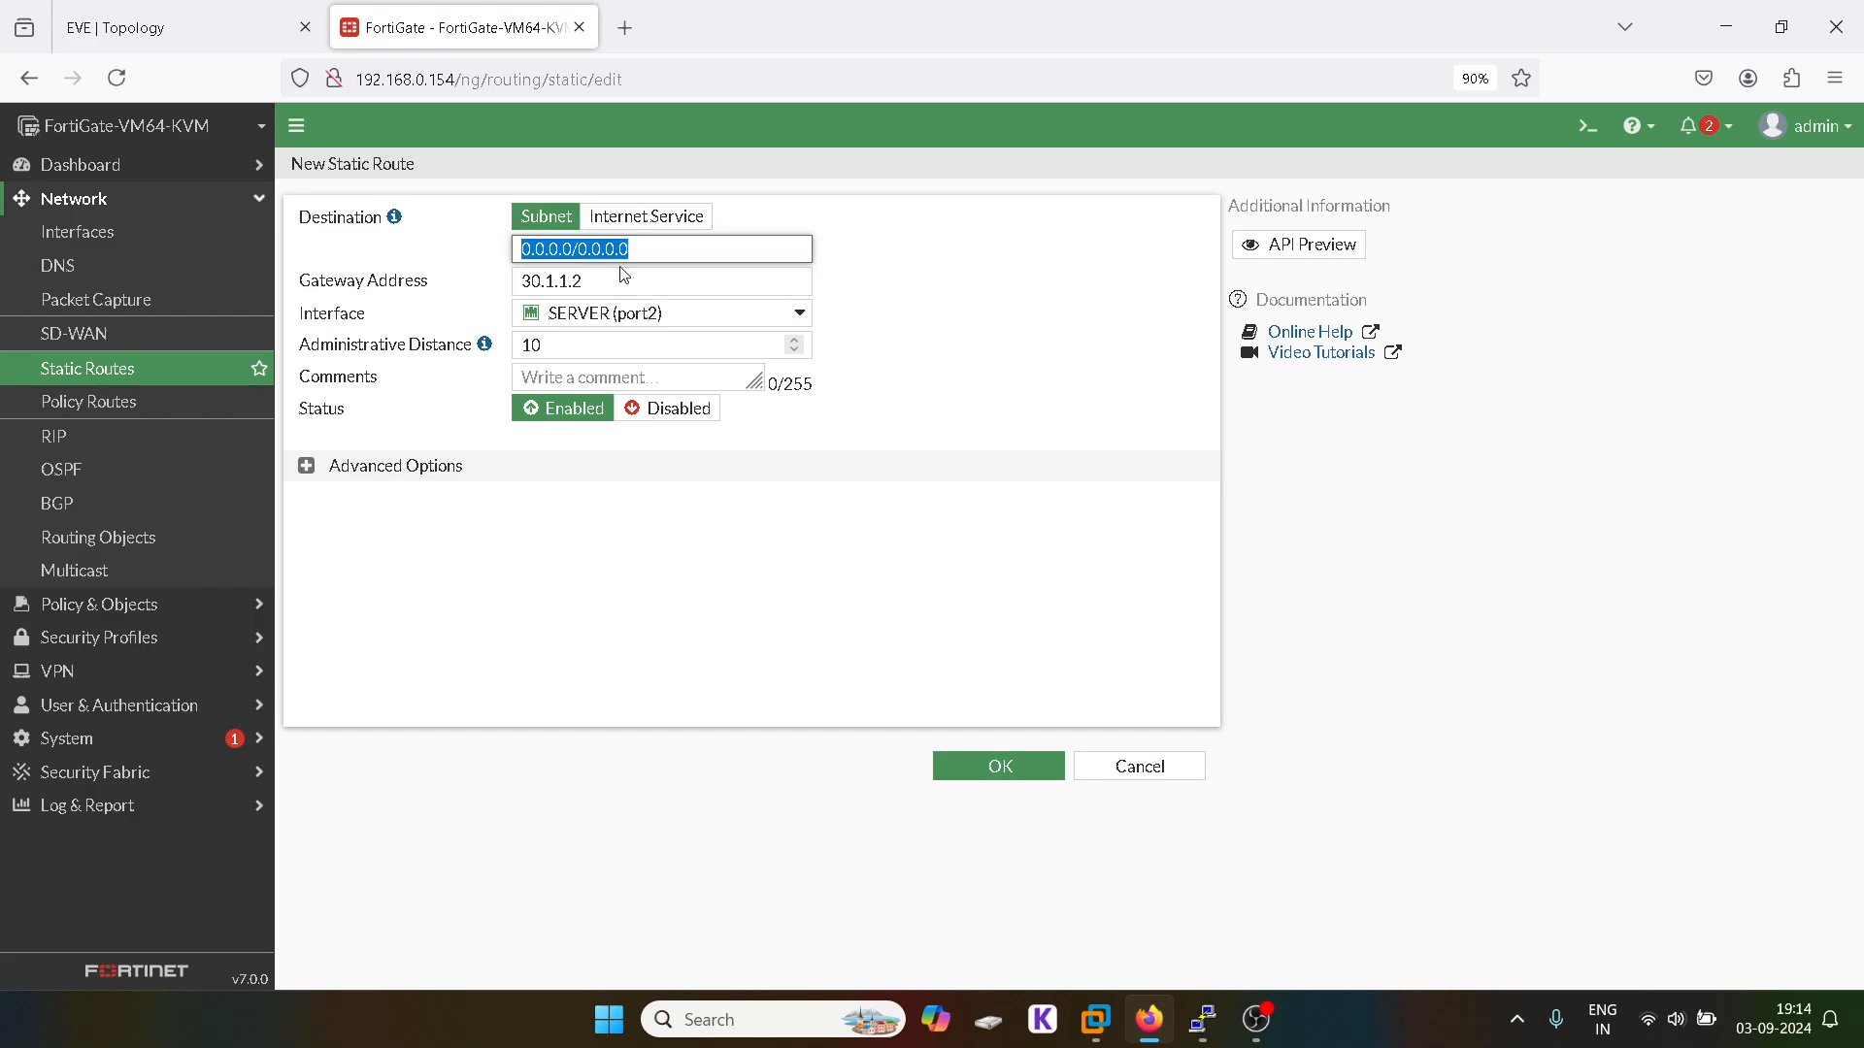
type("30.1.1.")
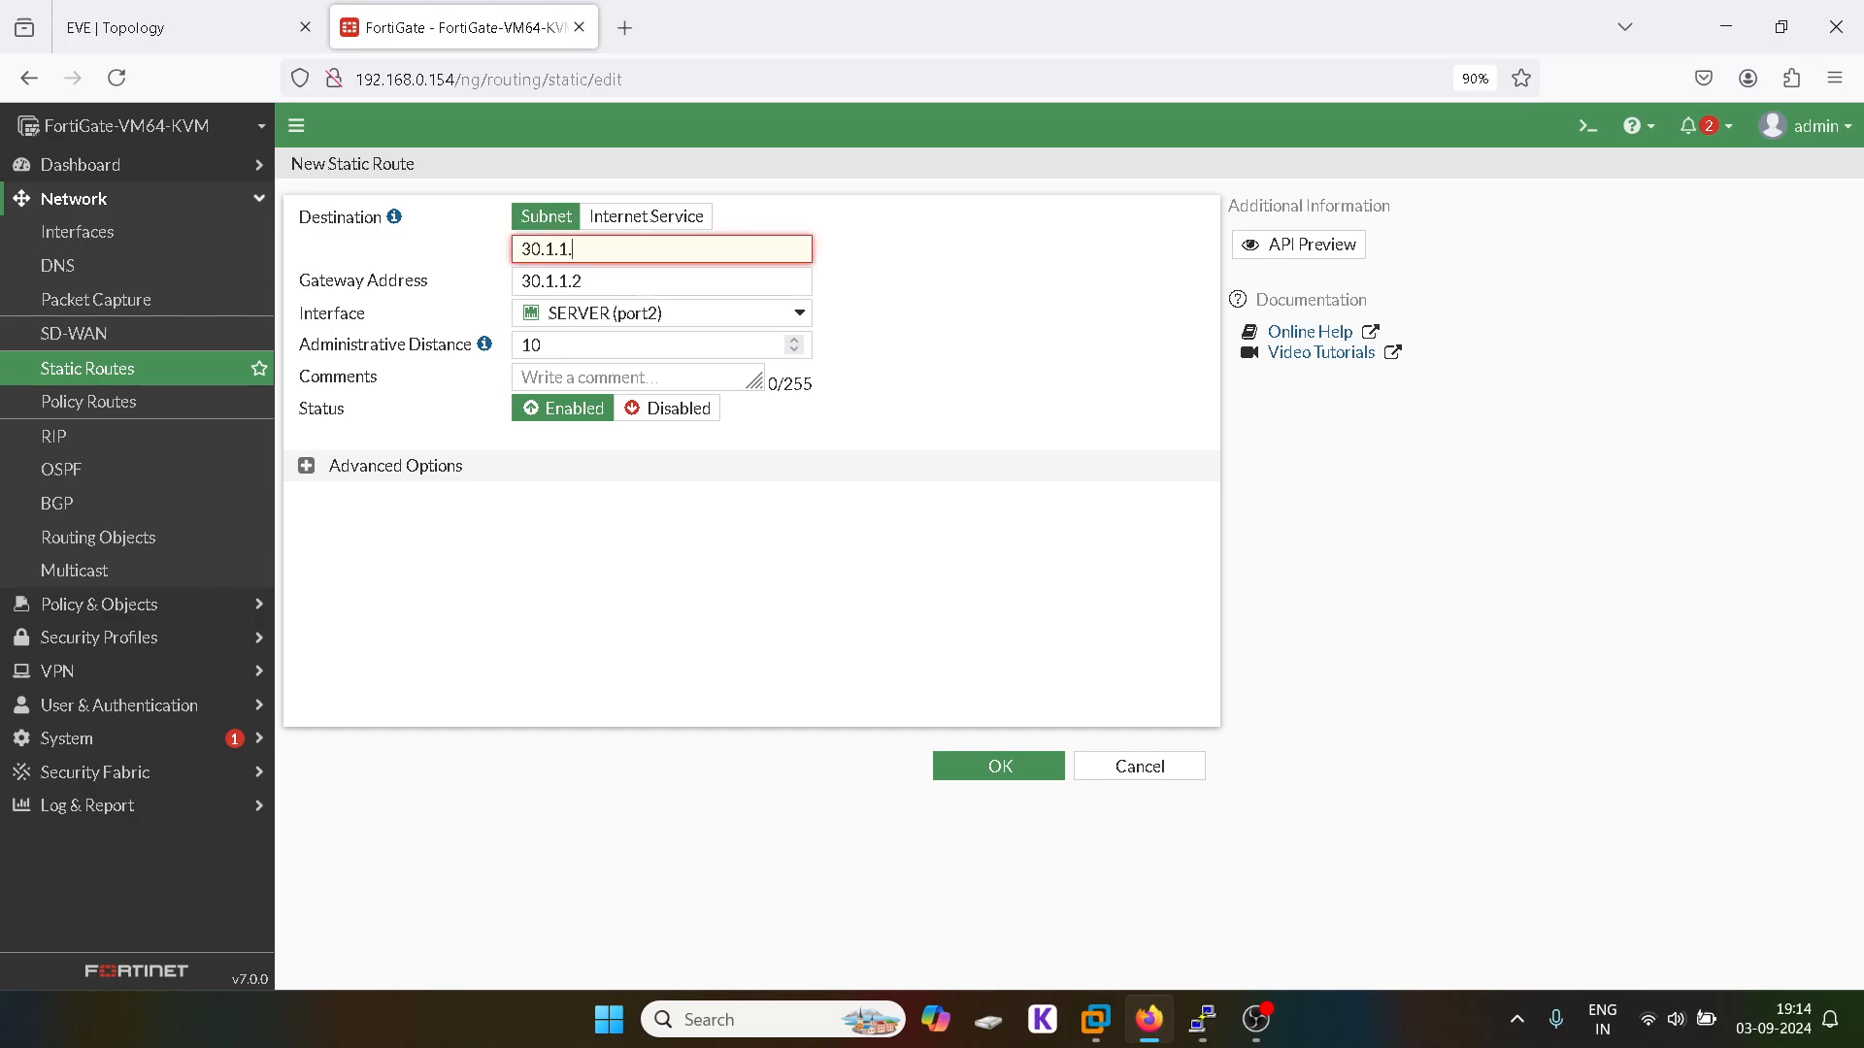
type("0/24")
left_click(971, 766)
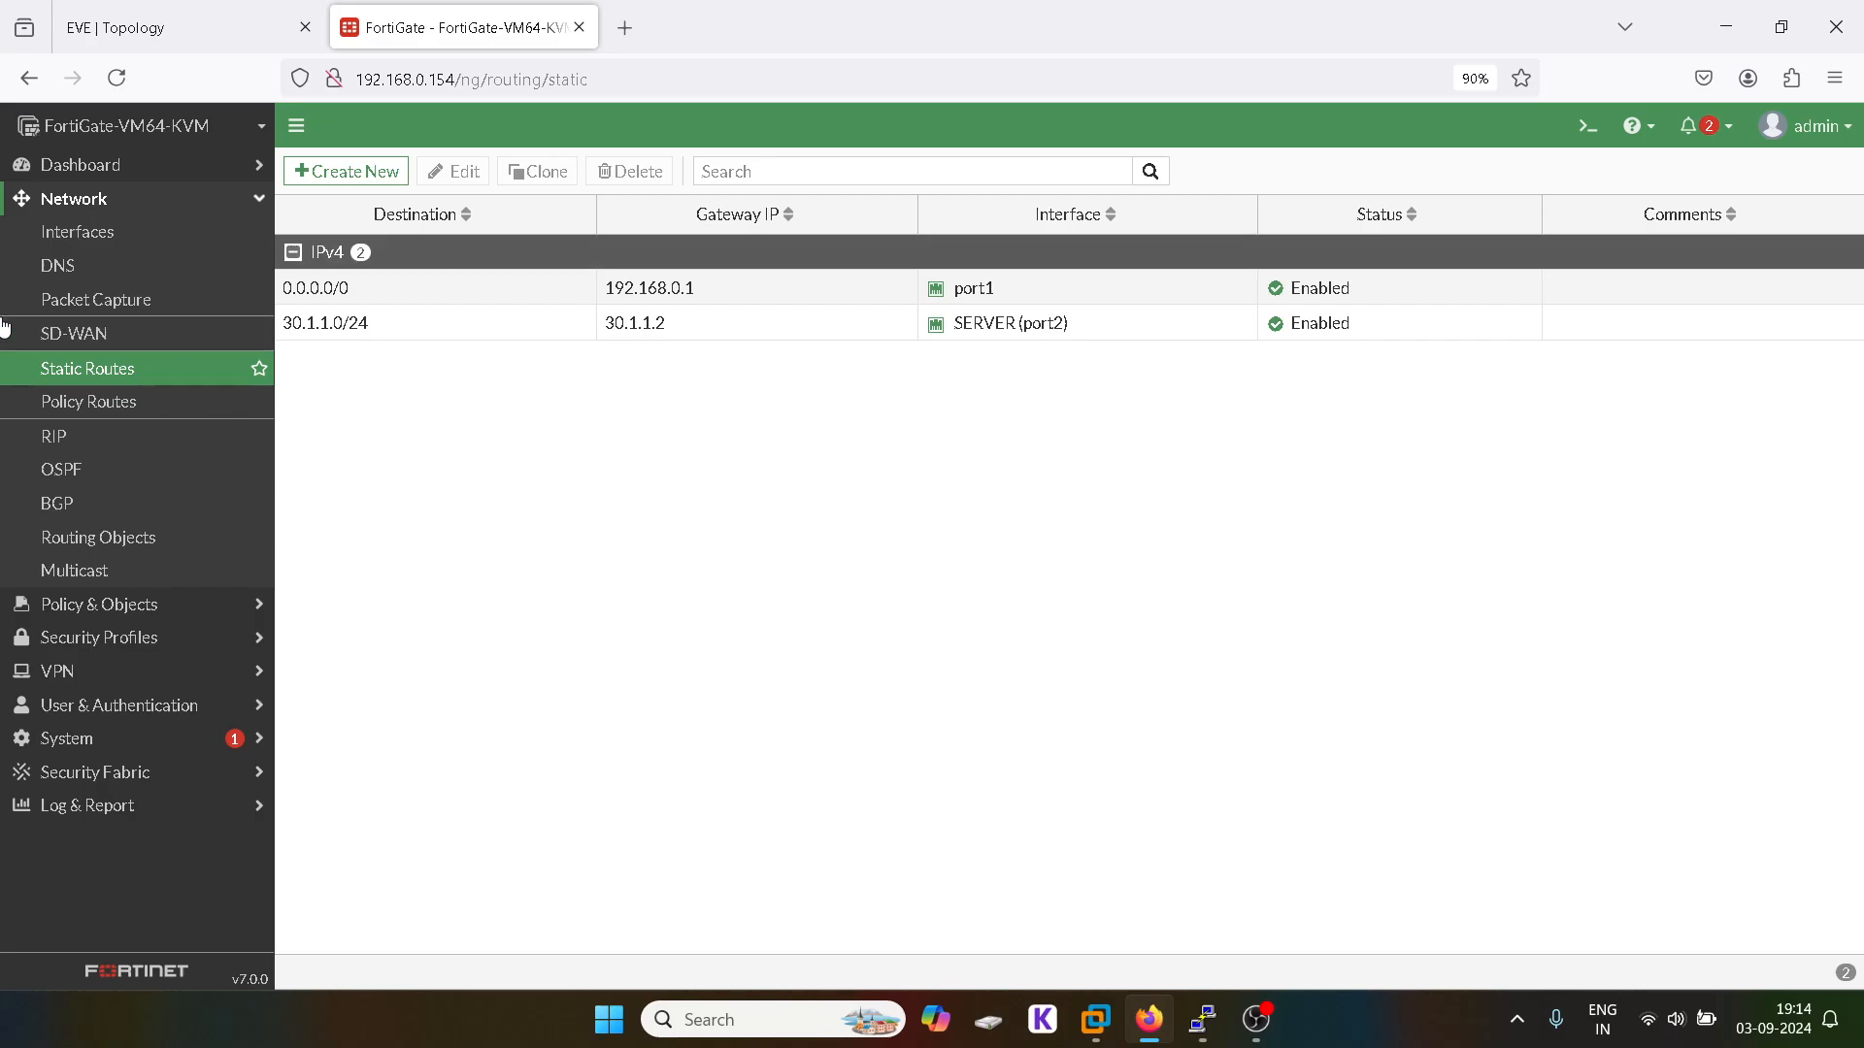
left_click(102, 393)
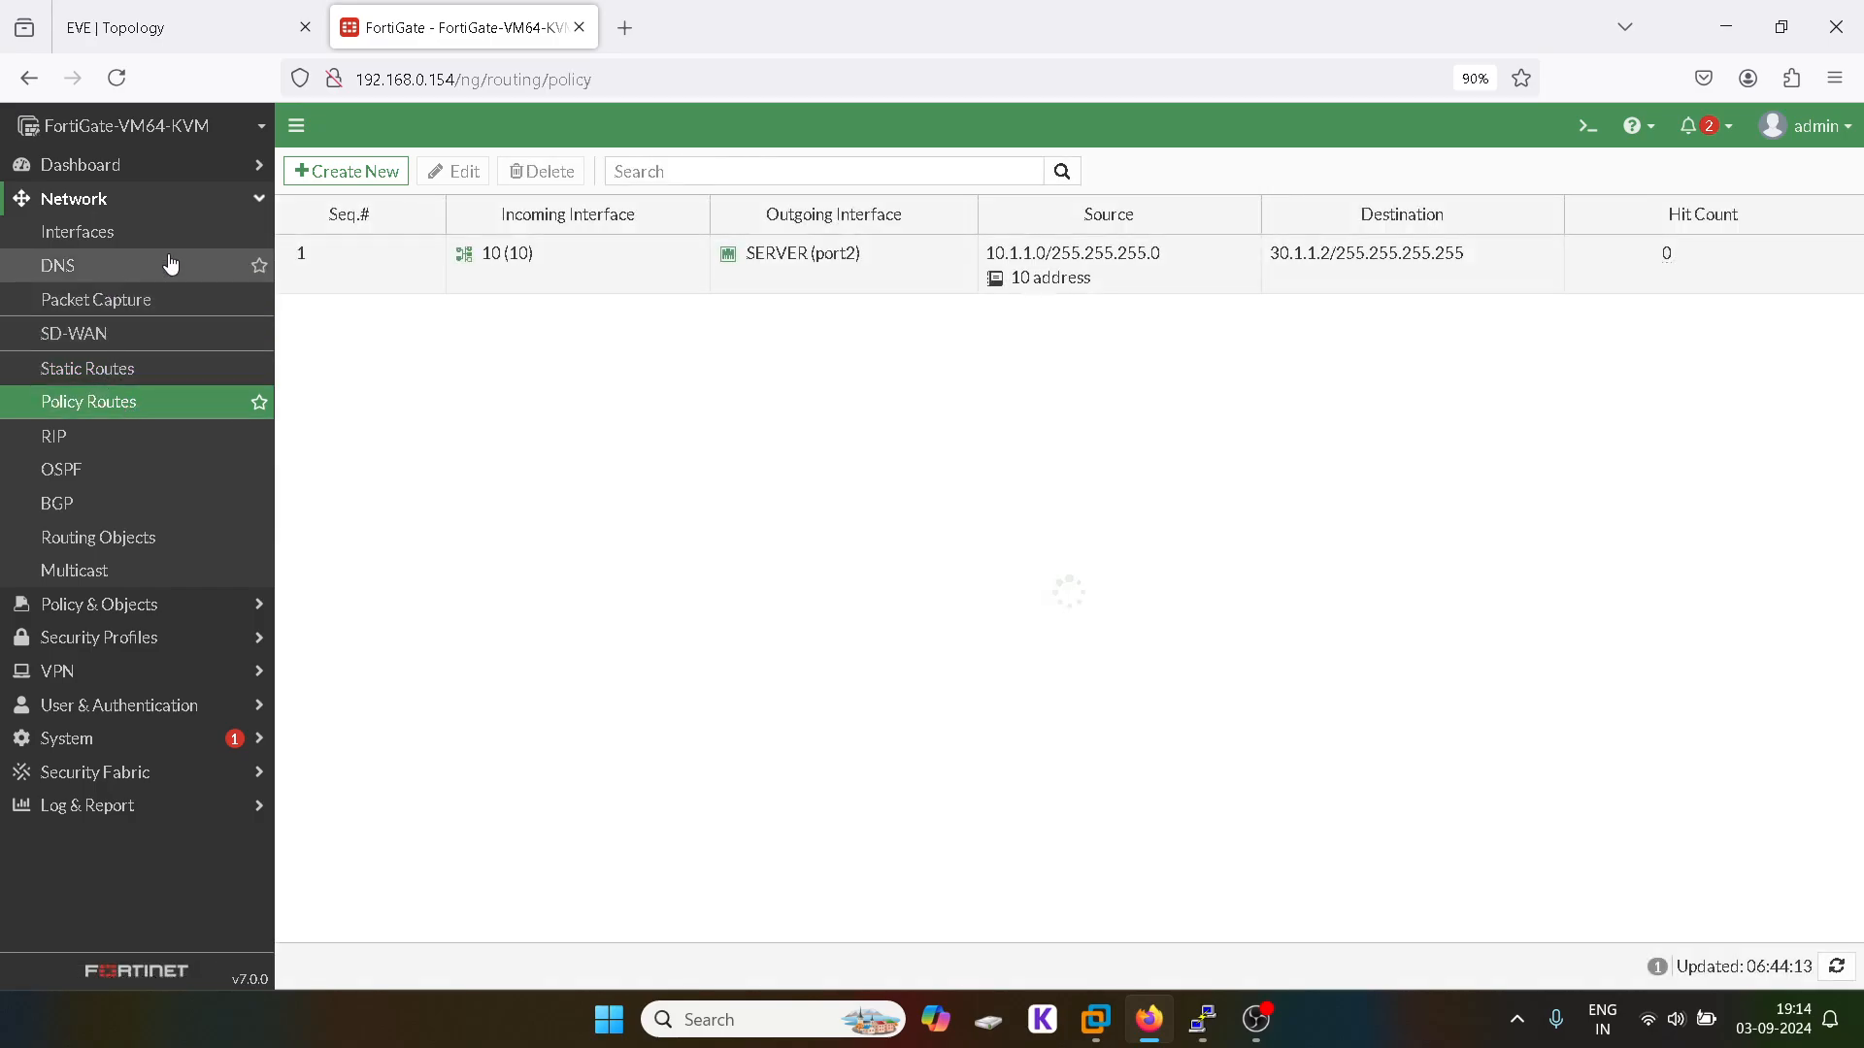
Step: Check the VLAN 10 and 20 firewall policies, then switch to the EVE-NG topology
left_click(126, 198)
left_click(104, 232)
left_click(117, 268)
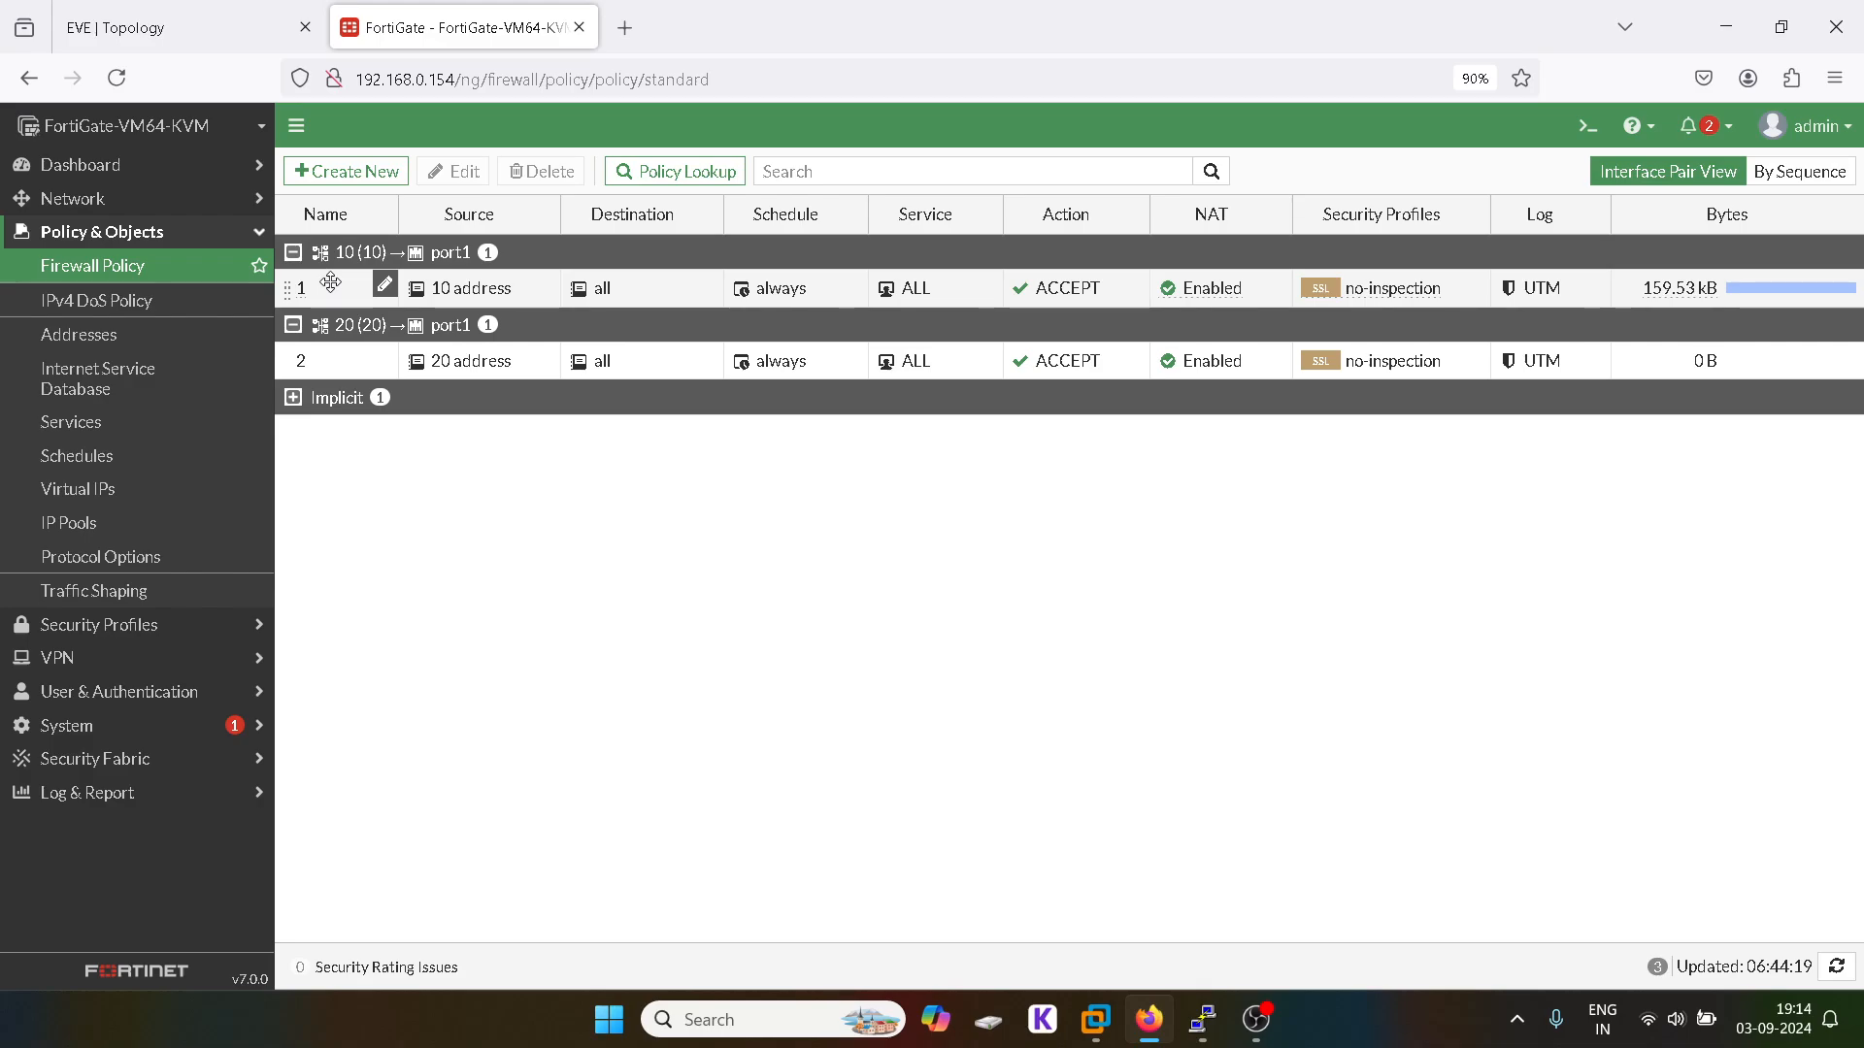
left_click(153, 19)
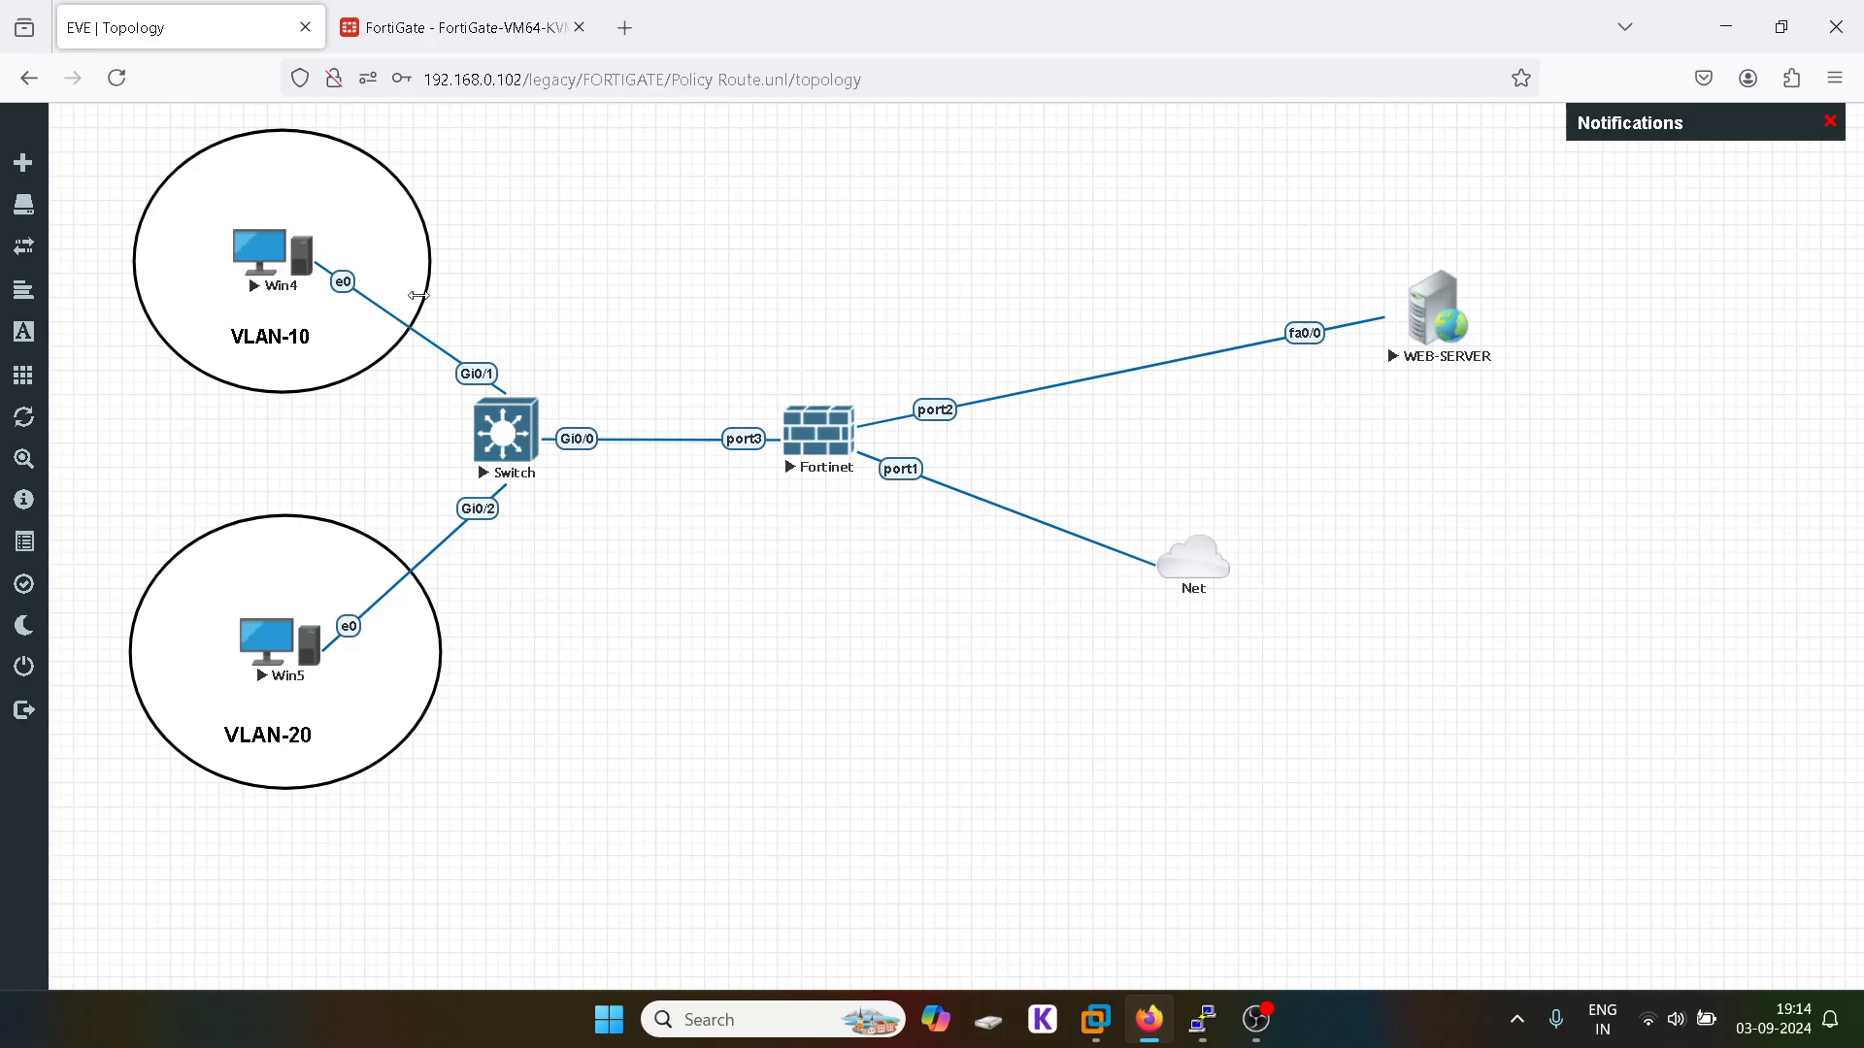
Step: Launch UltraVNC Viewer, connect to Win4, and submit its login password
left_click(697, 1016)
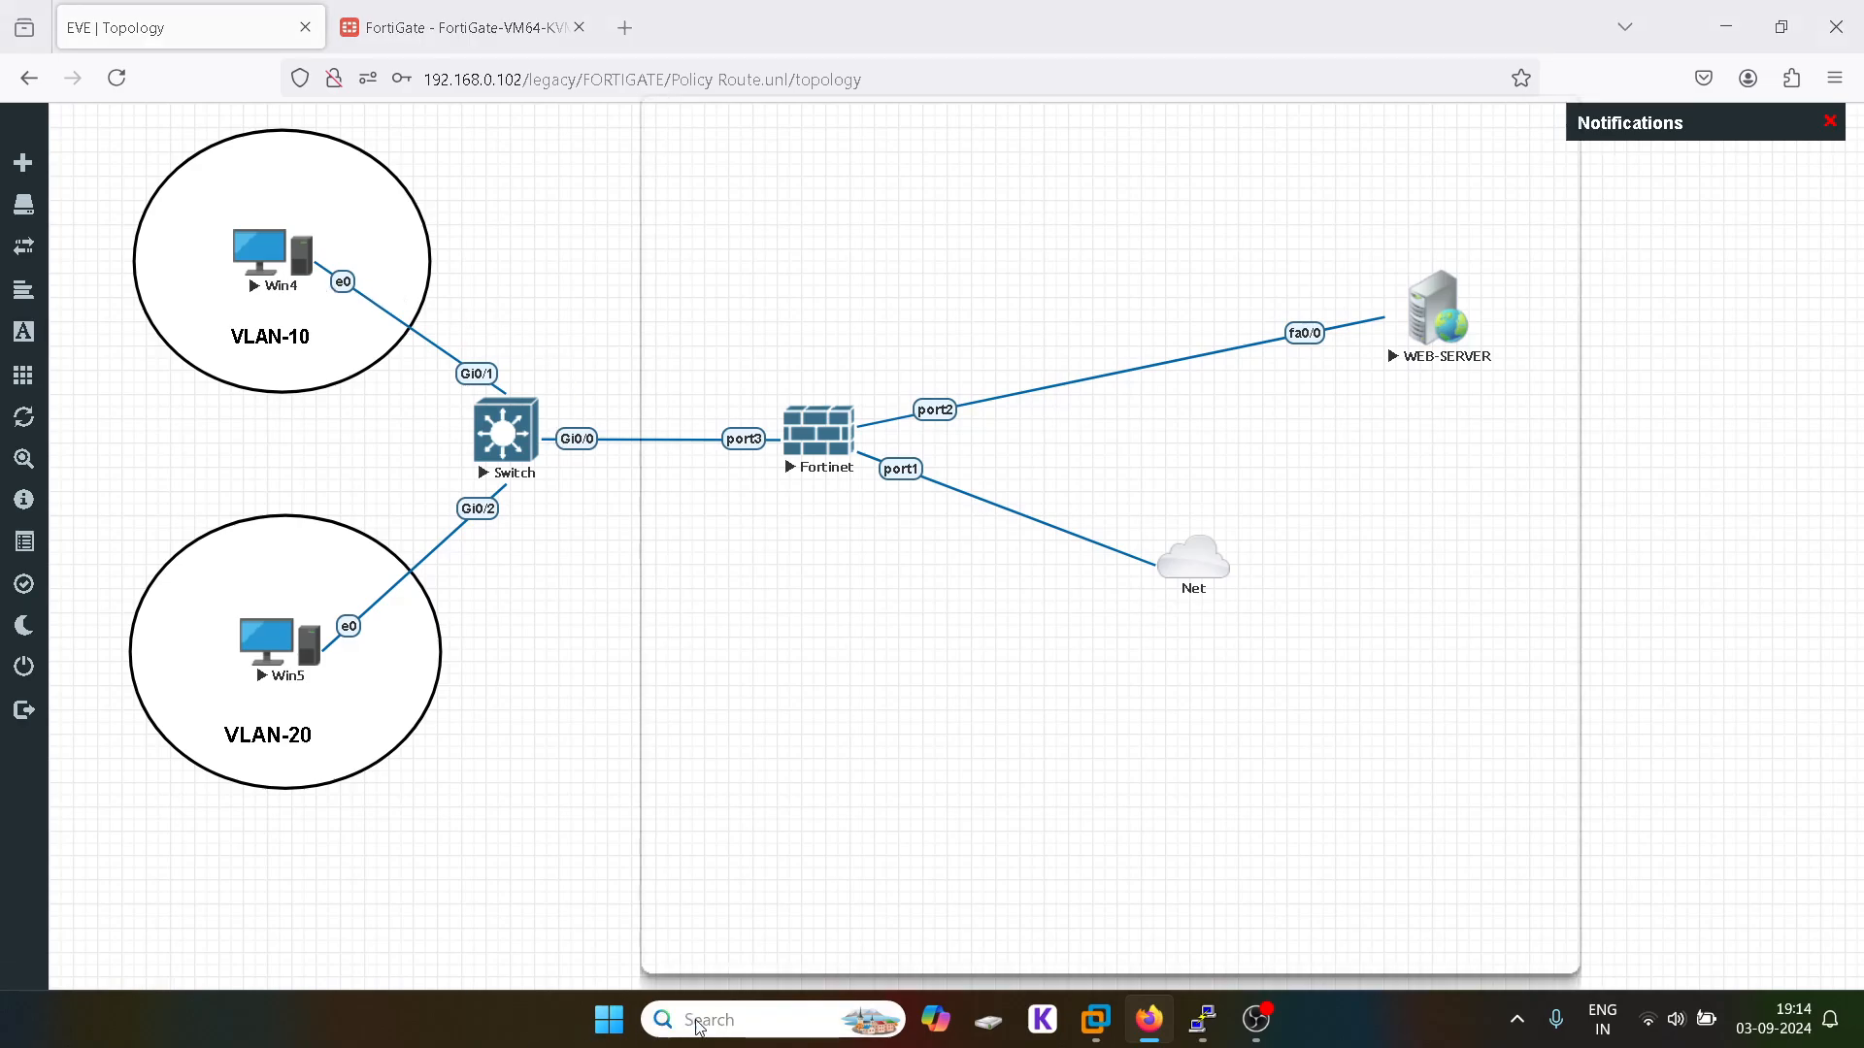
type("vnc")
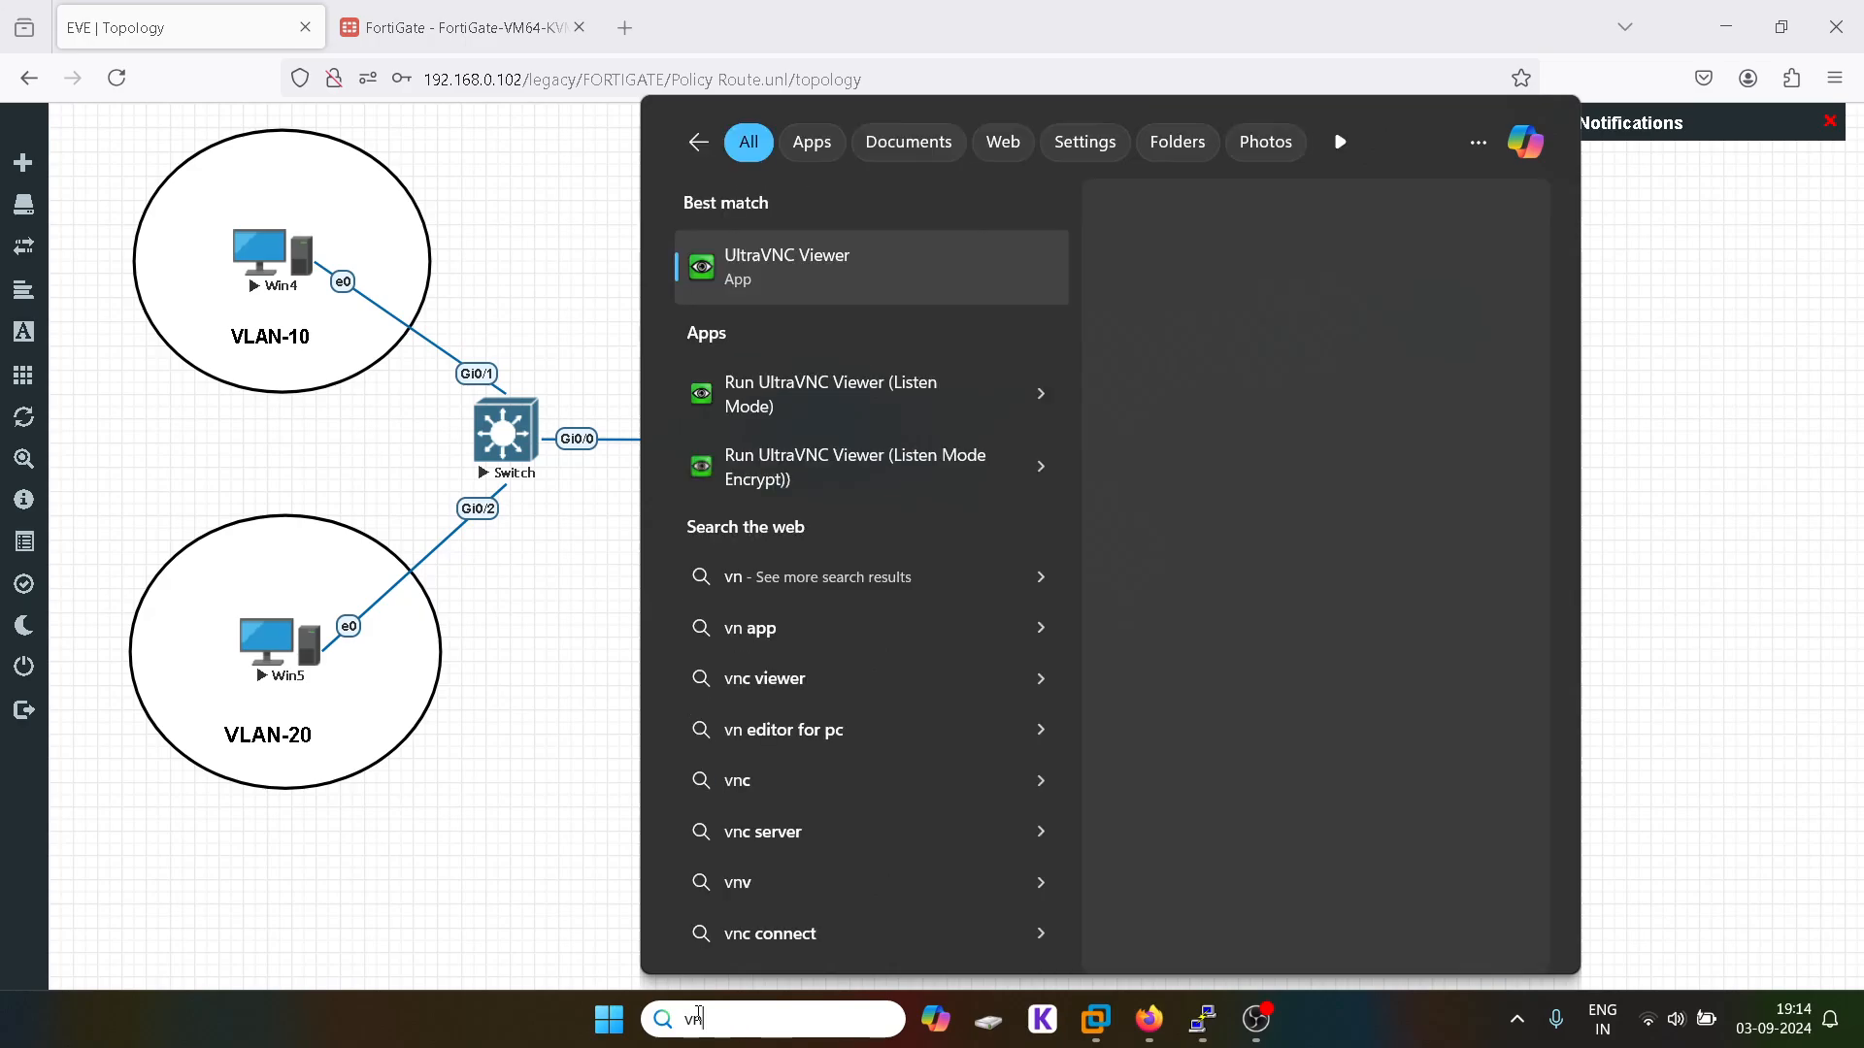
left_click(859, 280)
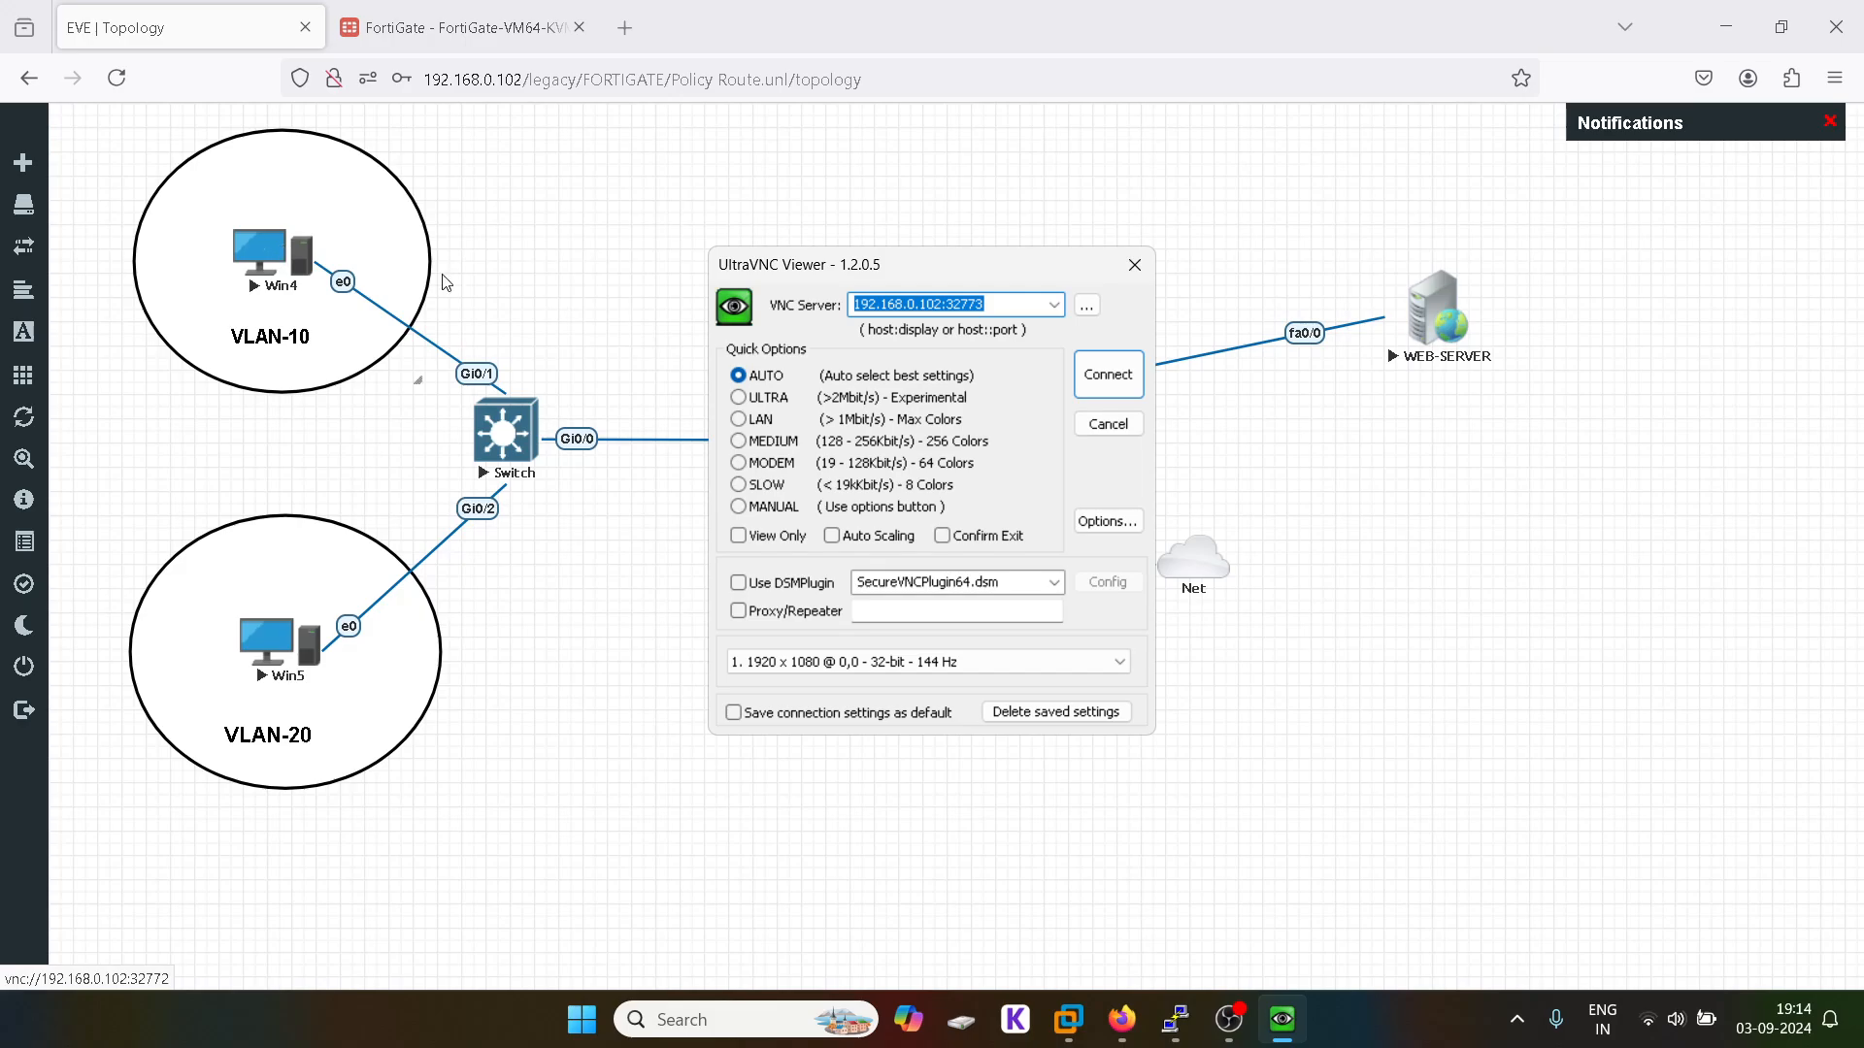
left_click(994, 306)
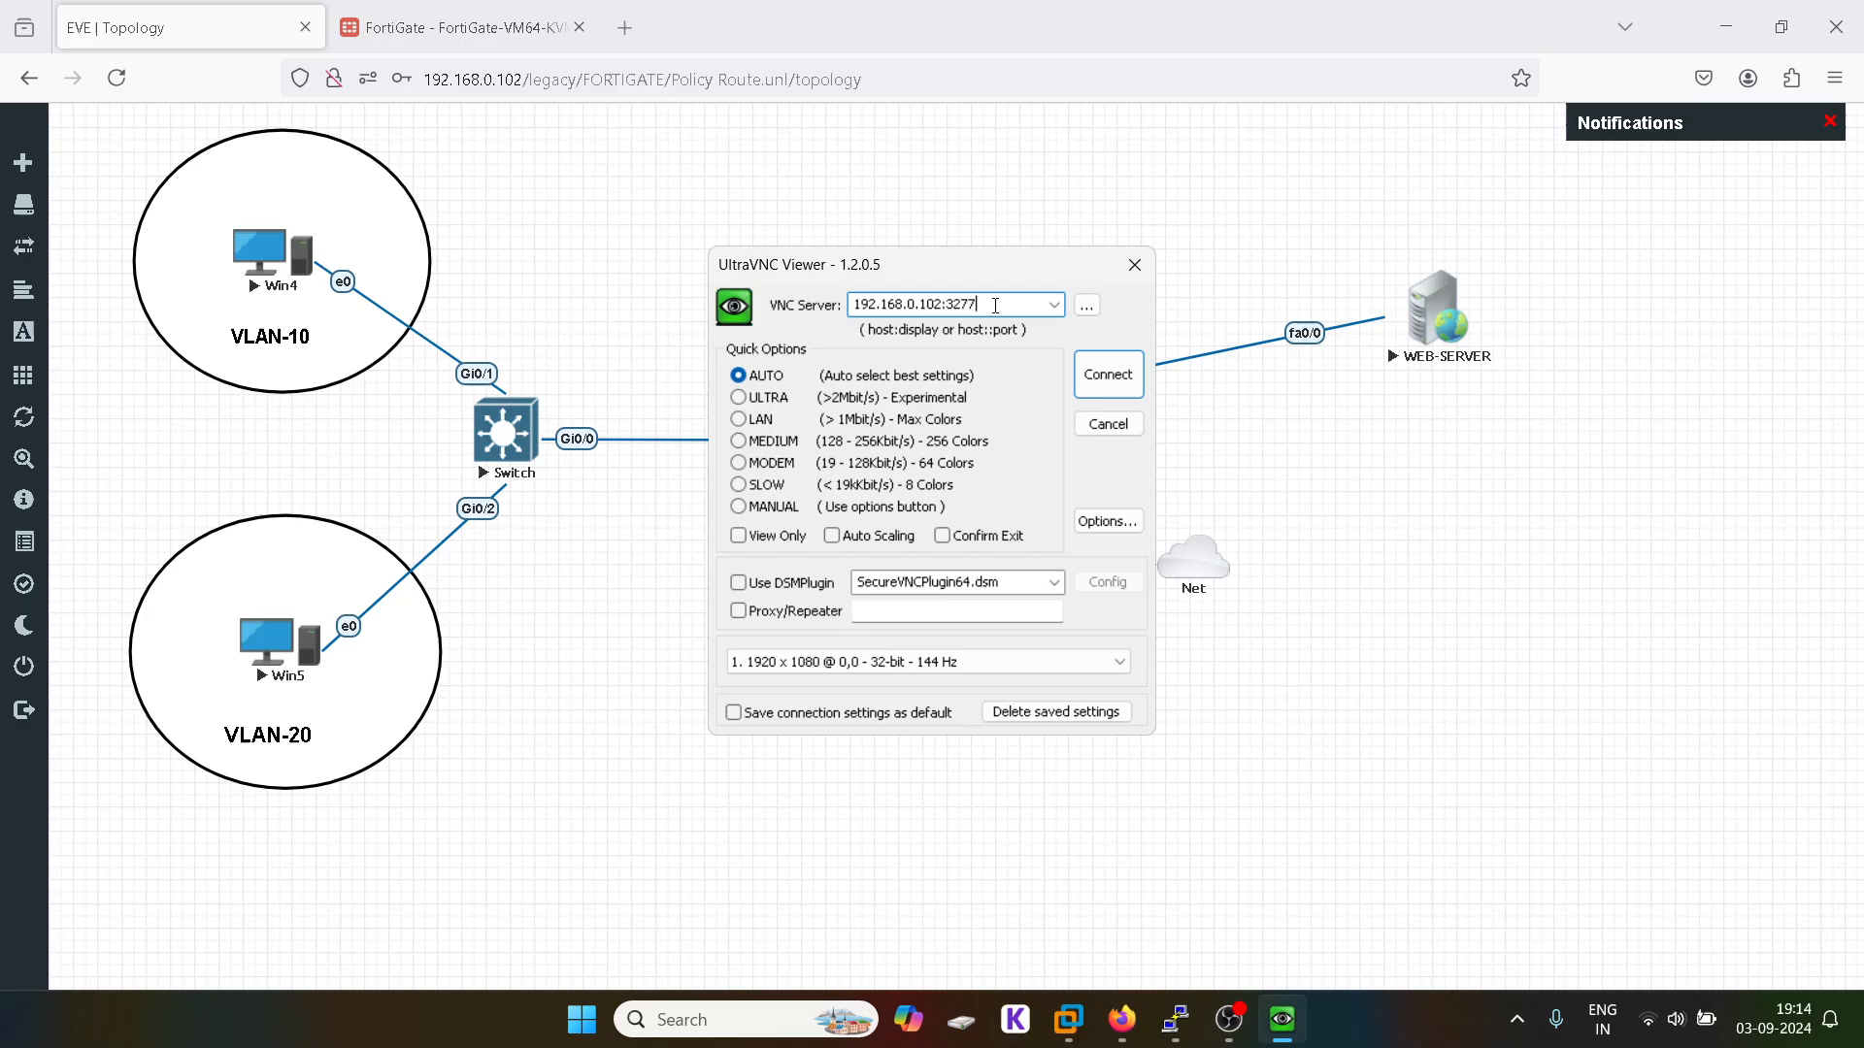
left_click(1104, 376)
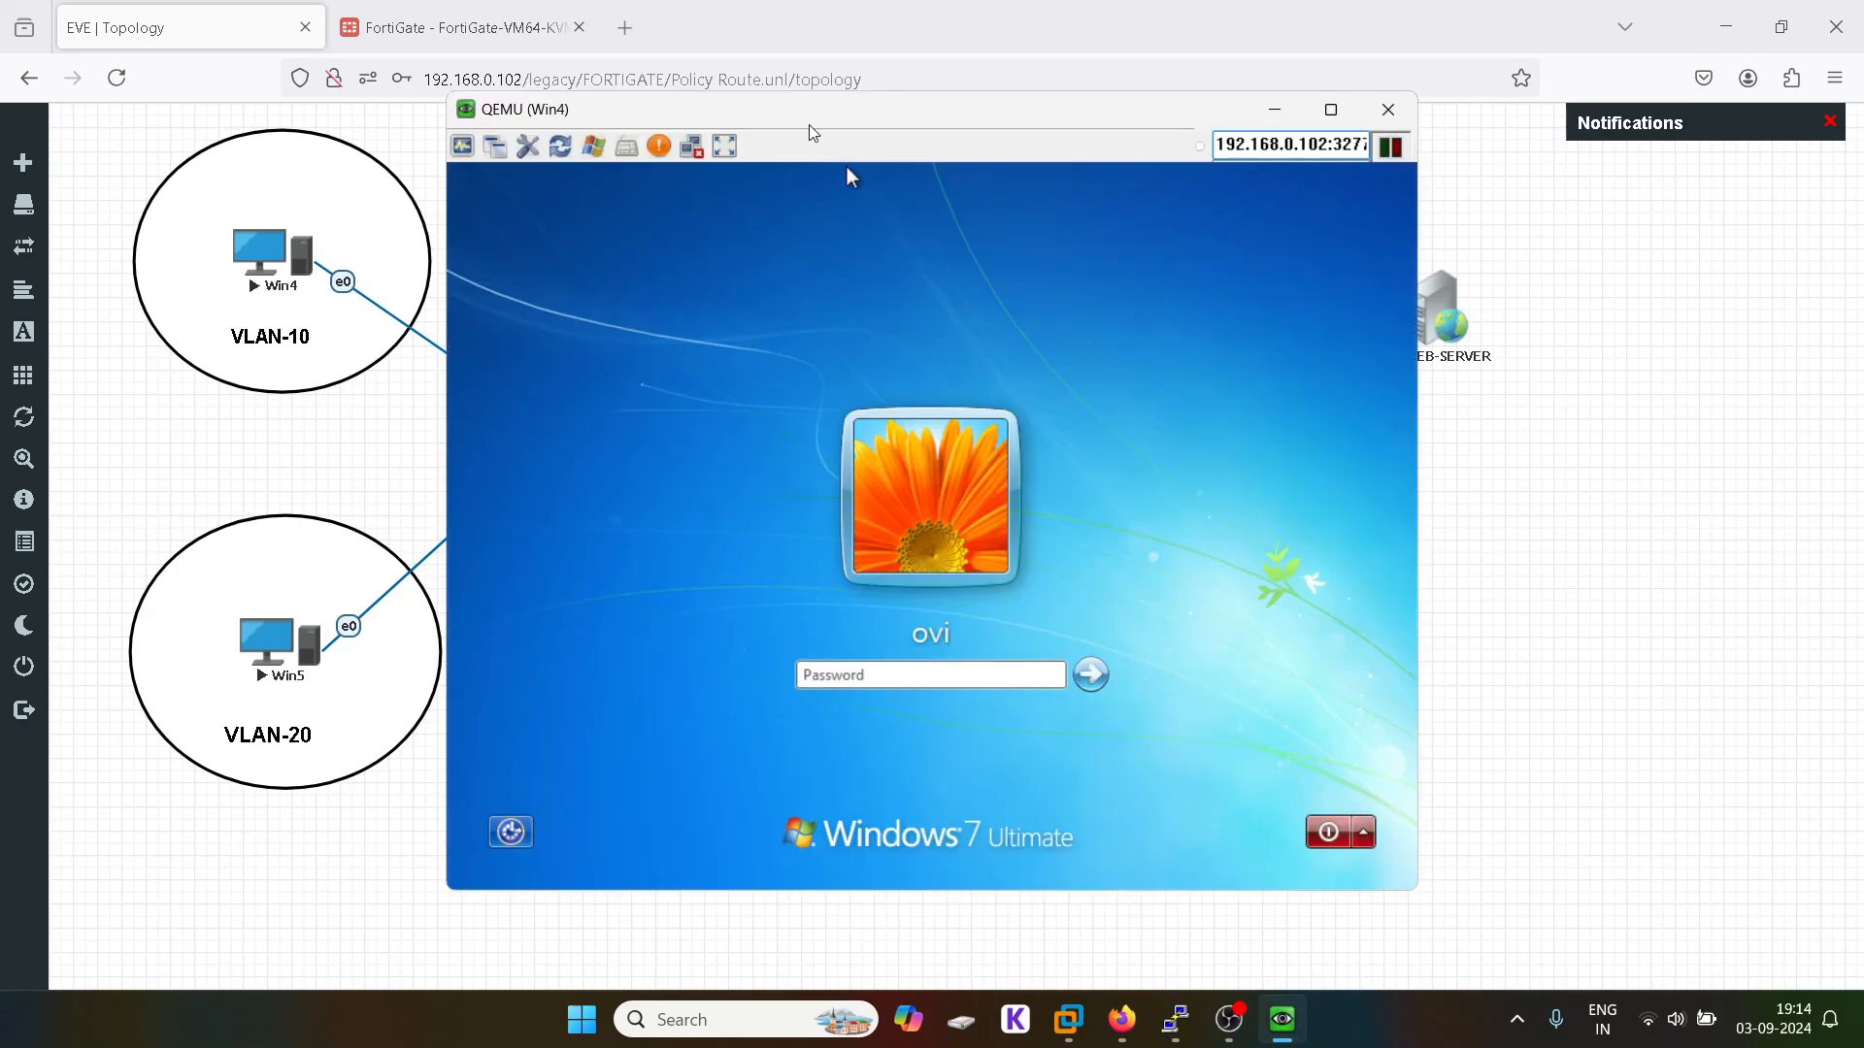
left_click(905, 654)
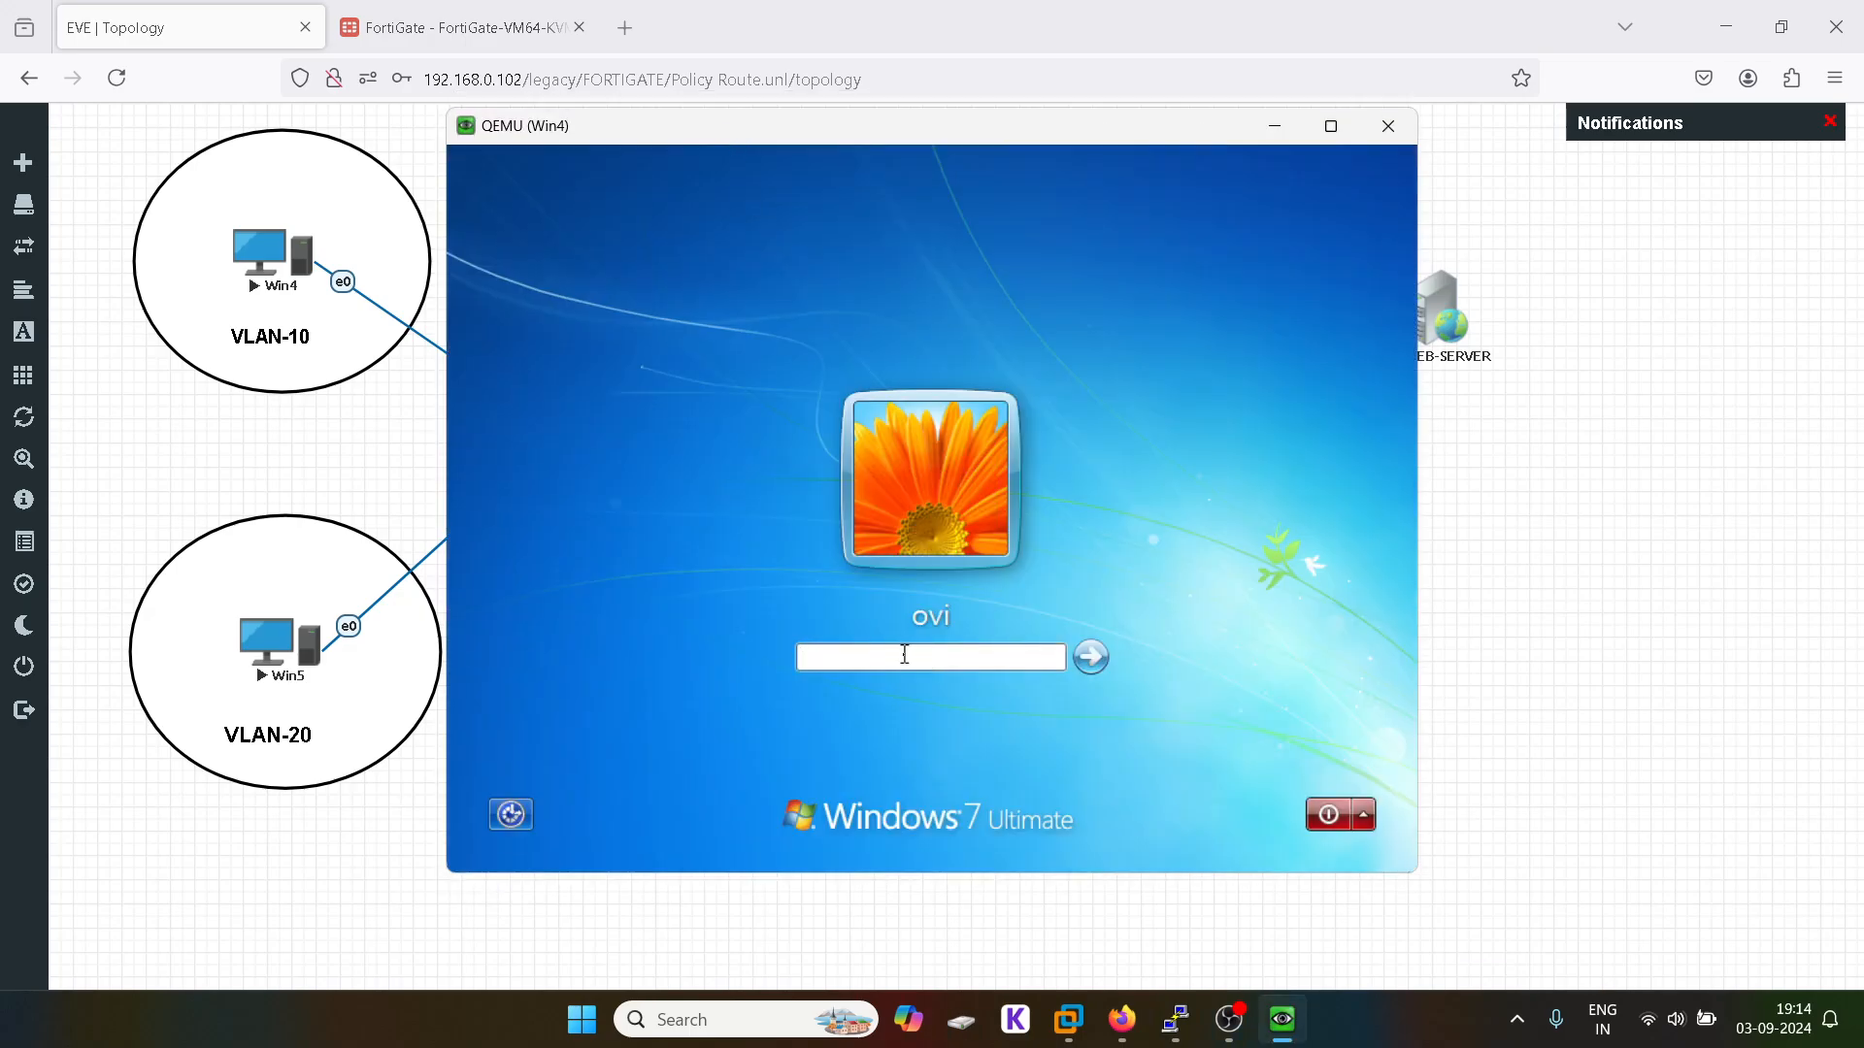
key("Return")
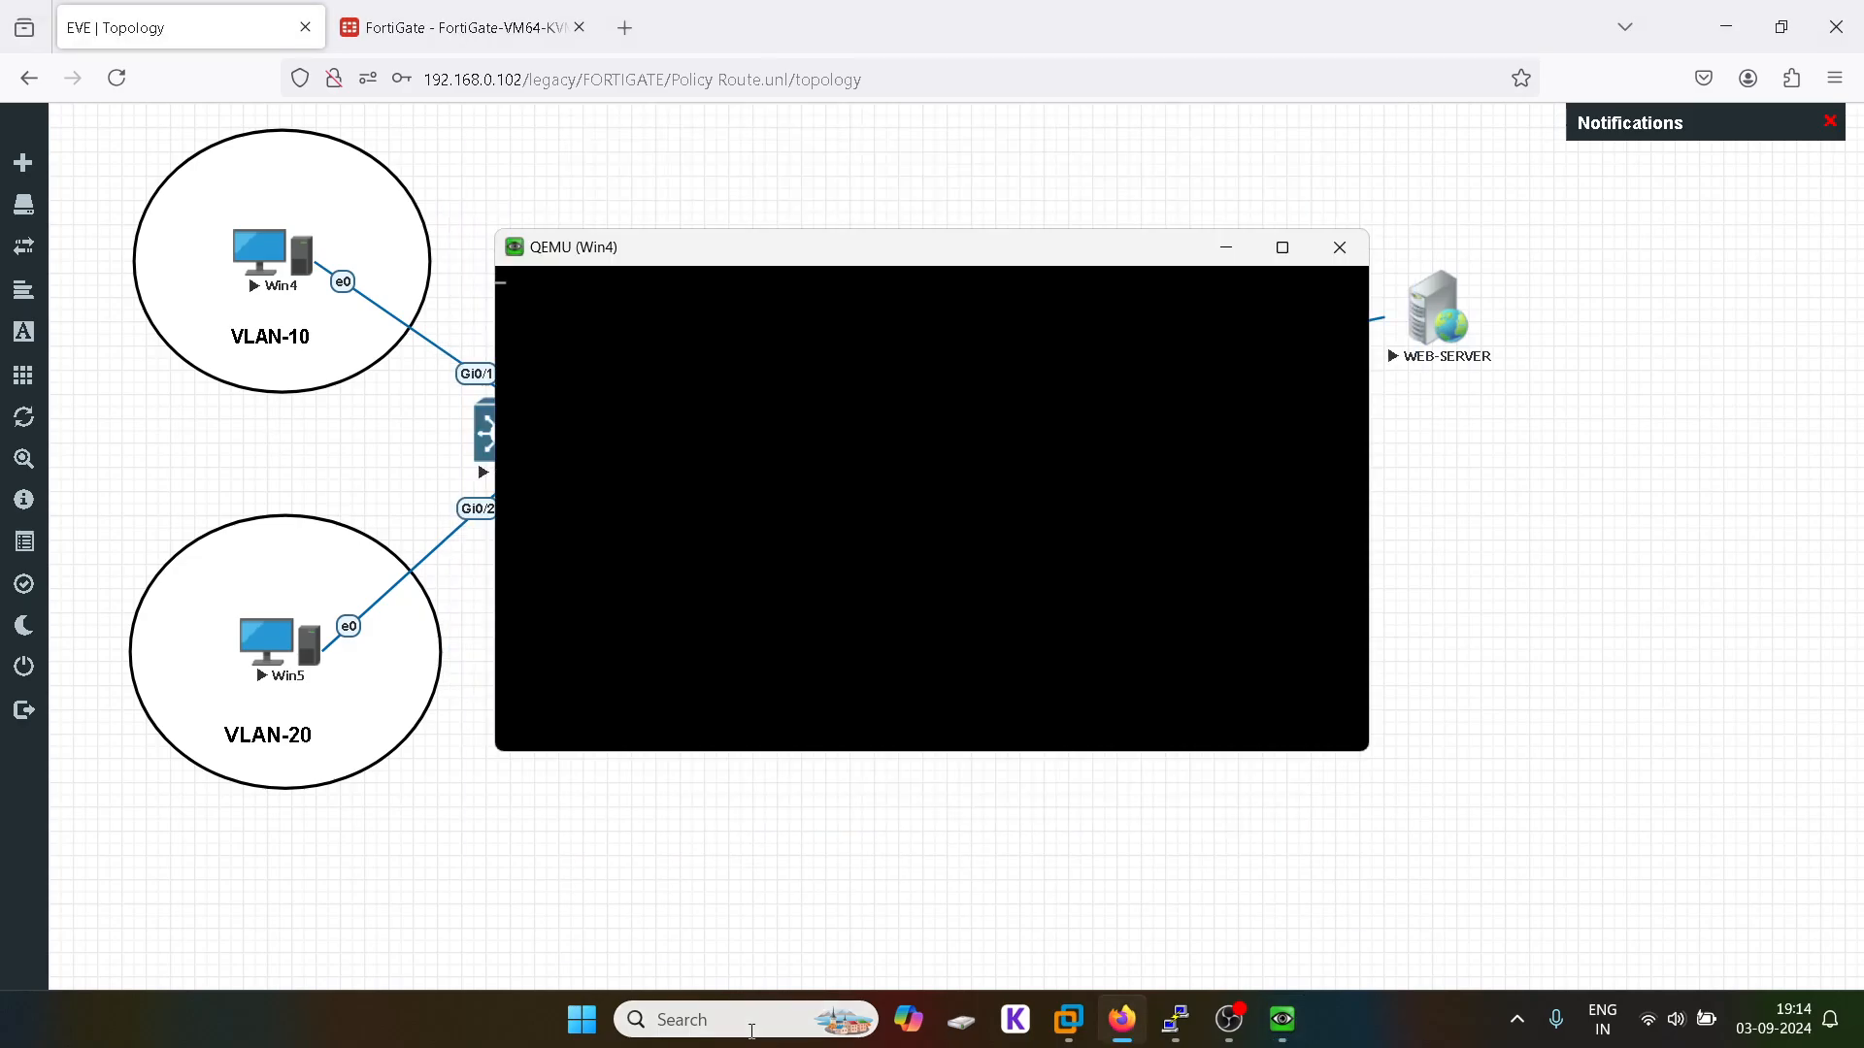
Step: Open a second UltraVNC Viewer connection to Win5 on port 32773 and ready its password field
left_click(753, 1031)
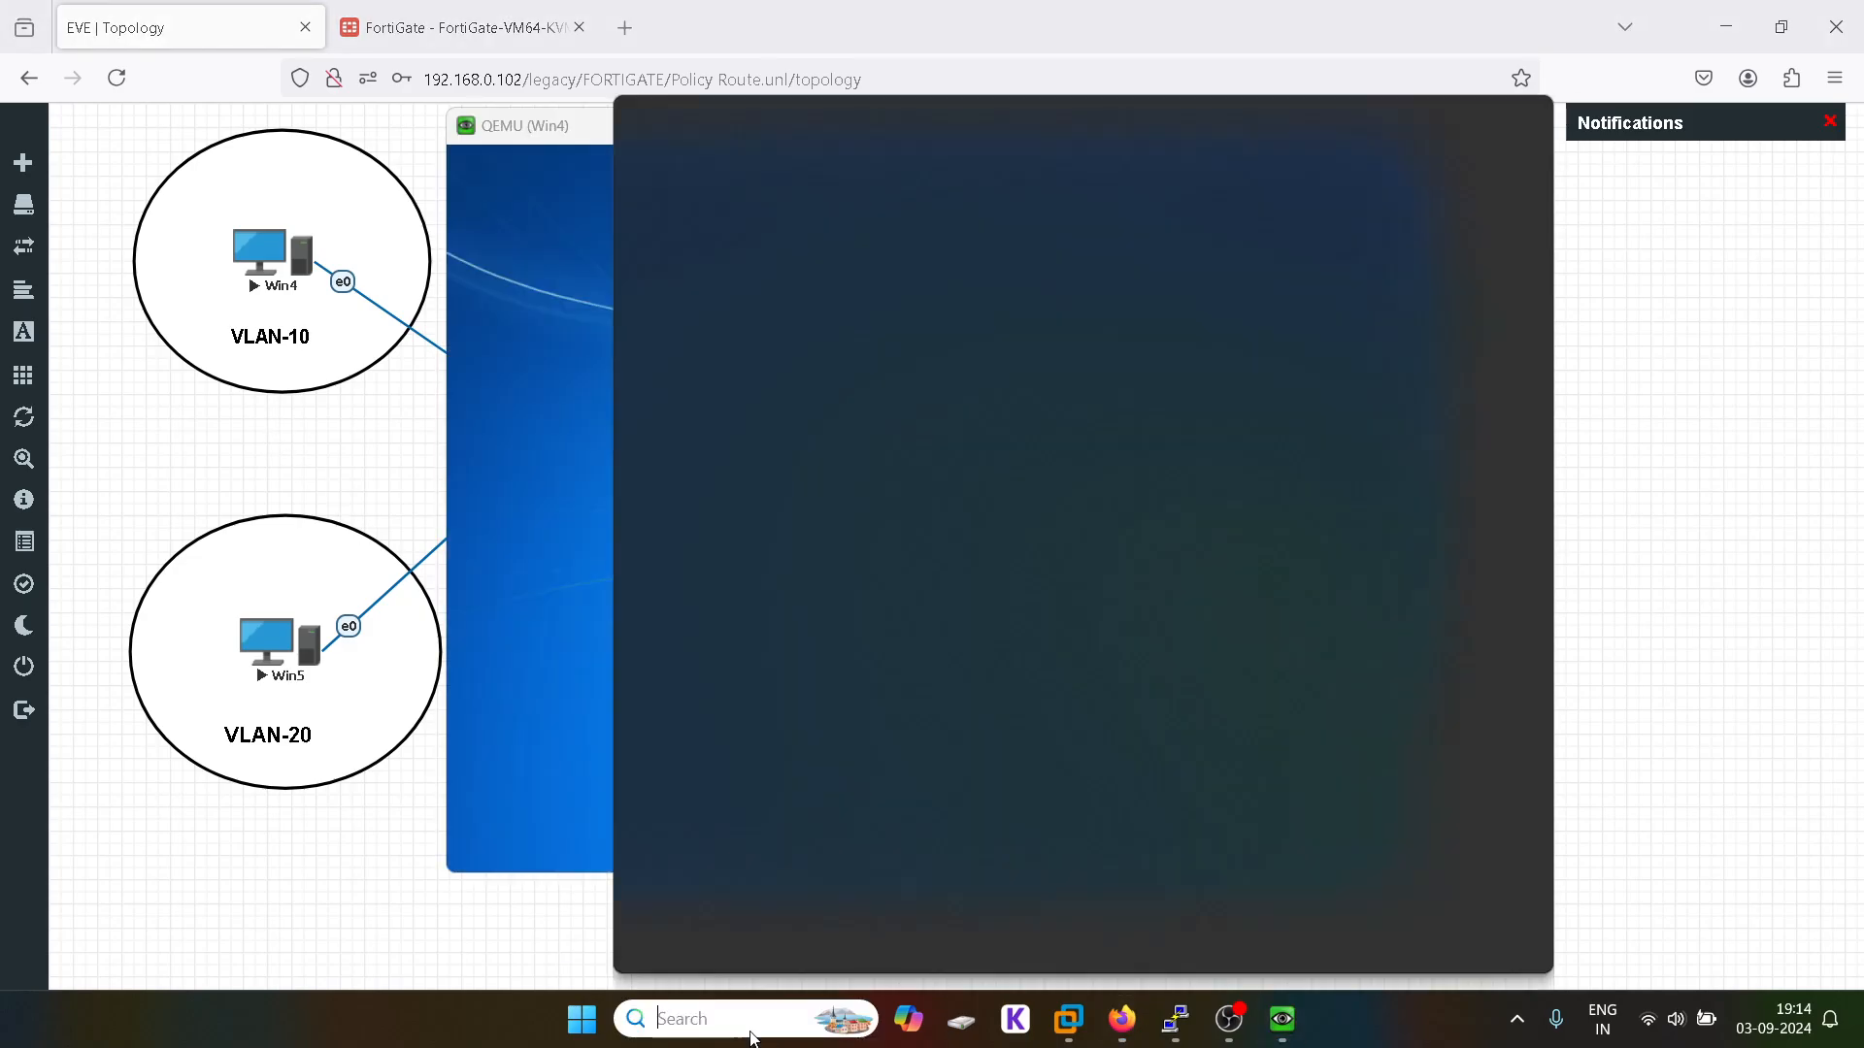
type("vnc")
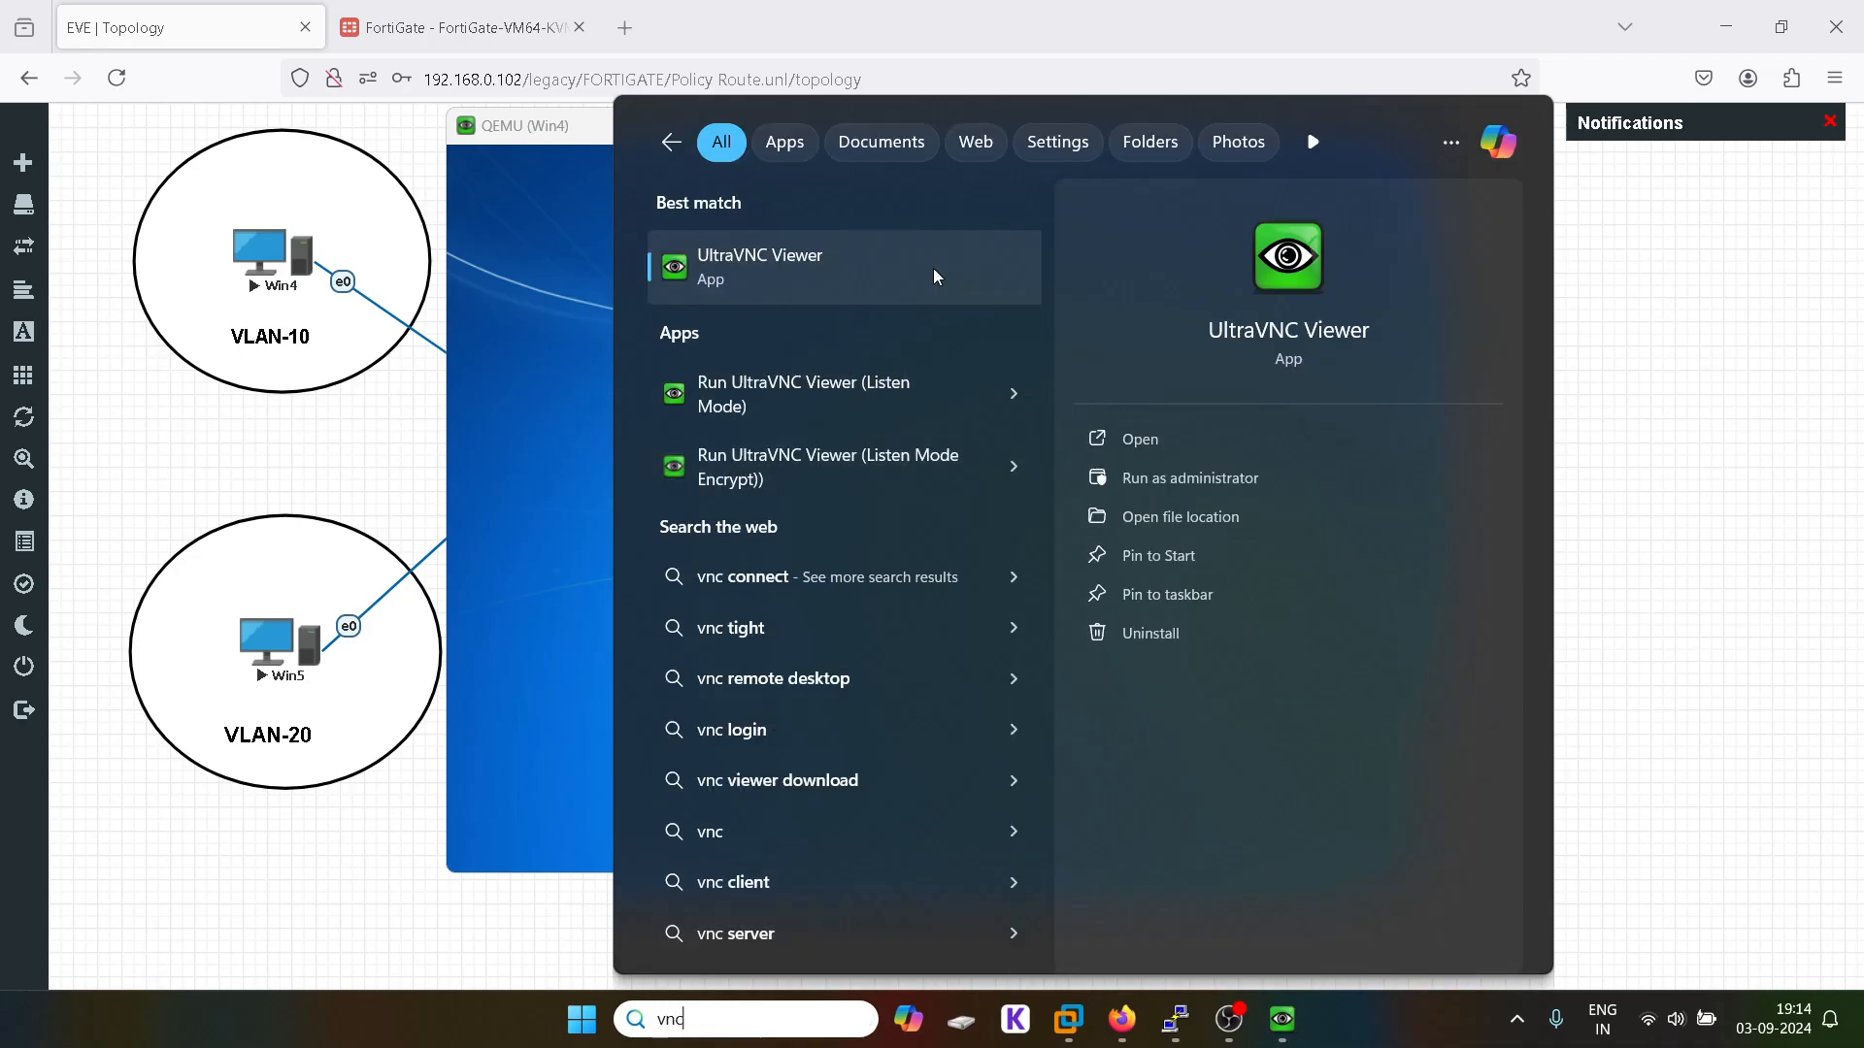
left_click(932, 274)
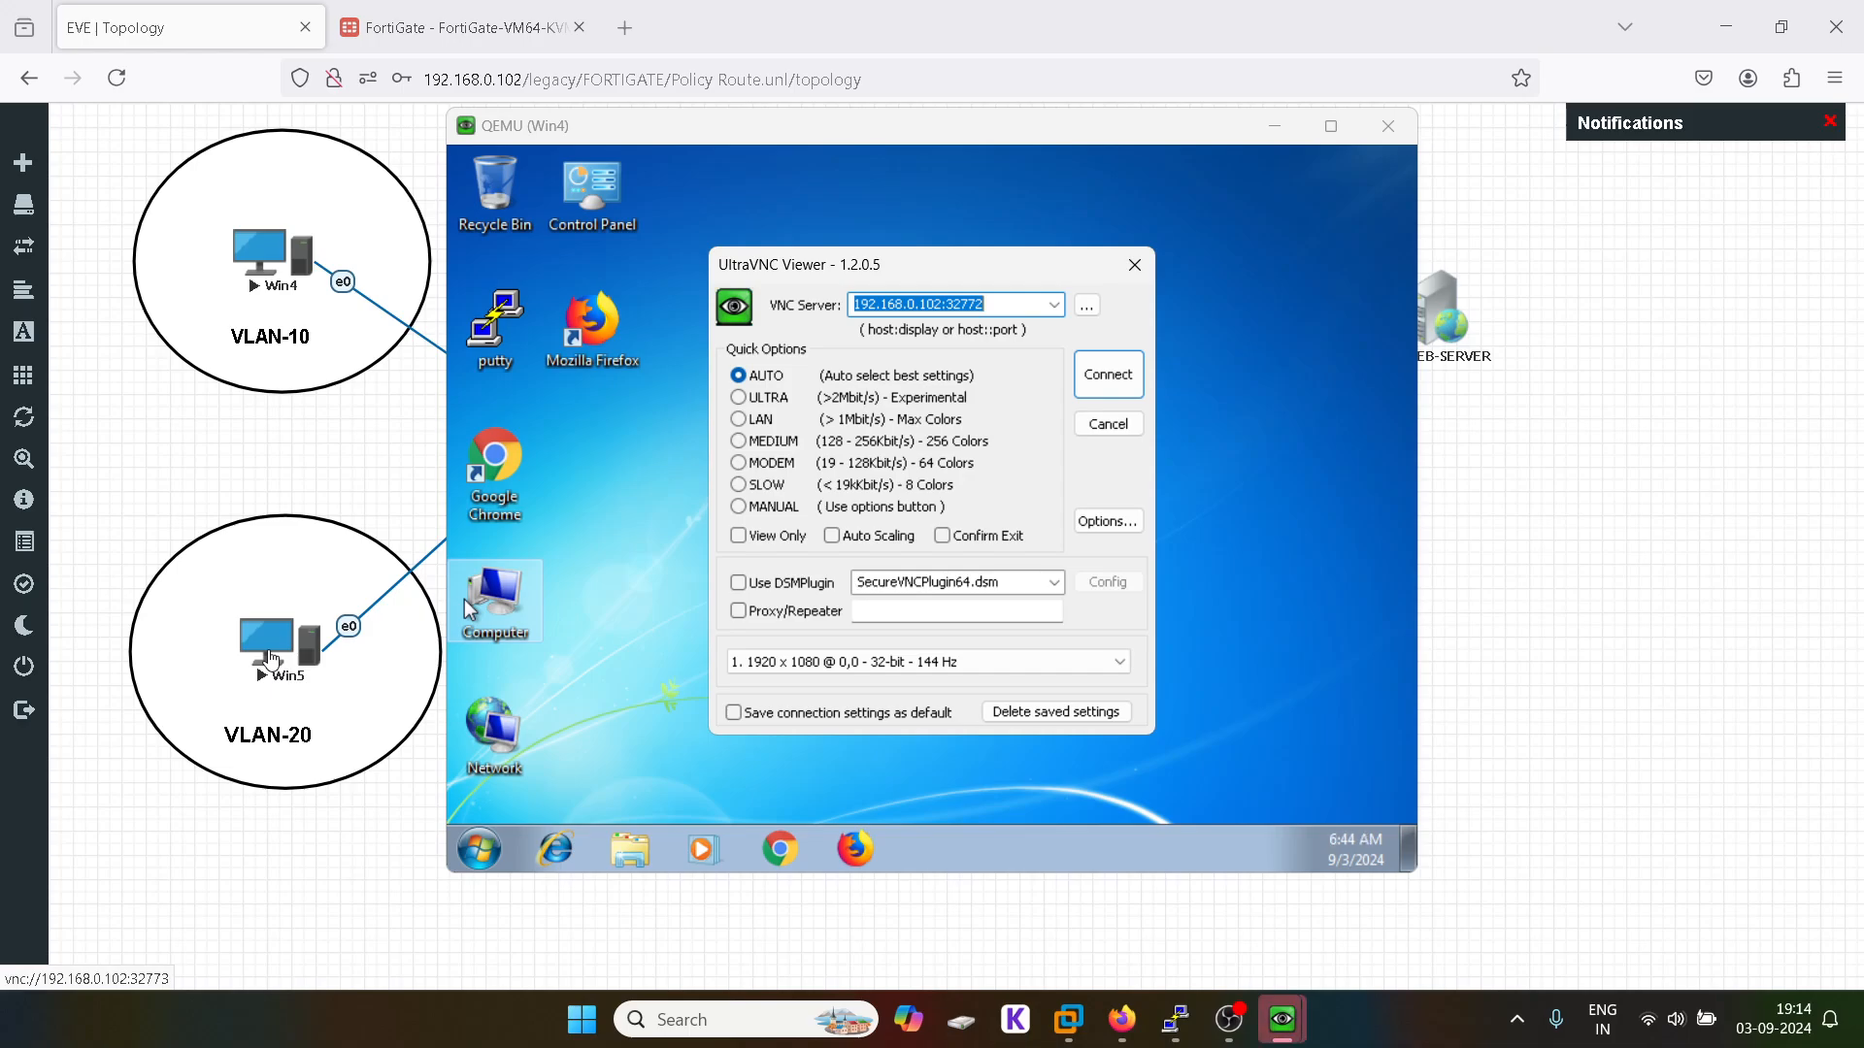
left_click(1011, 306)
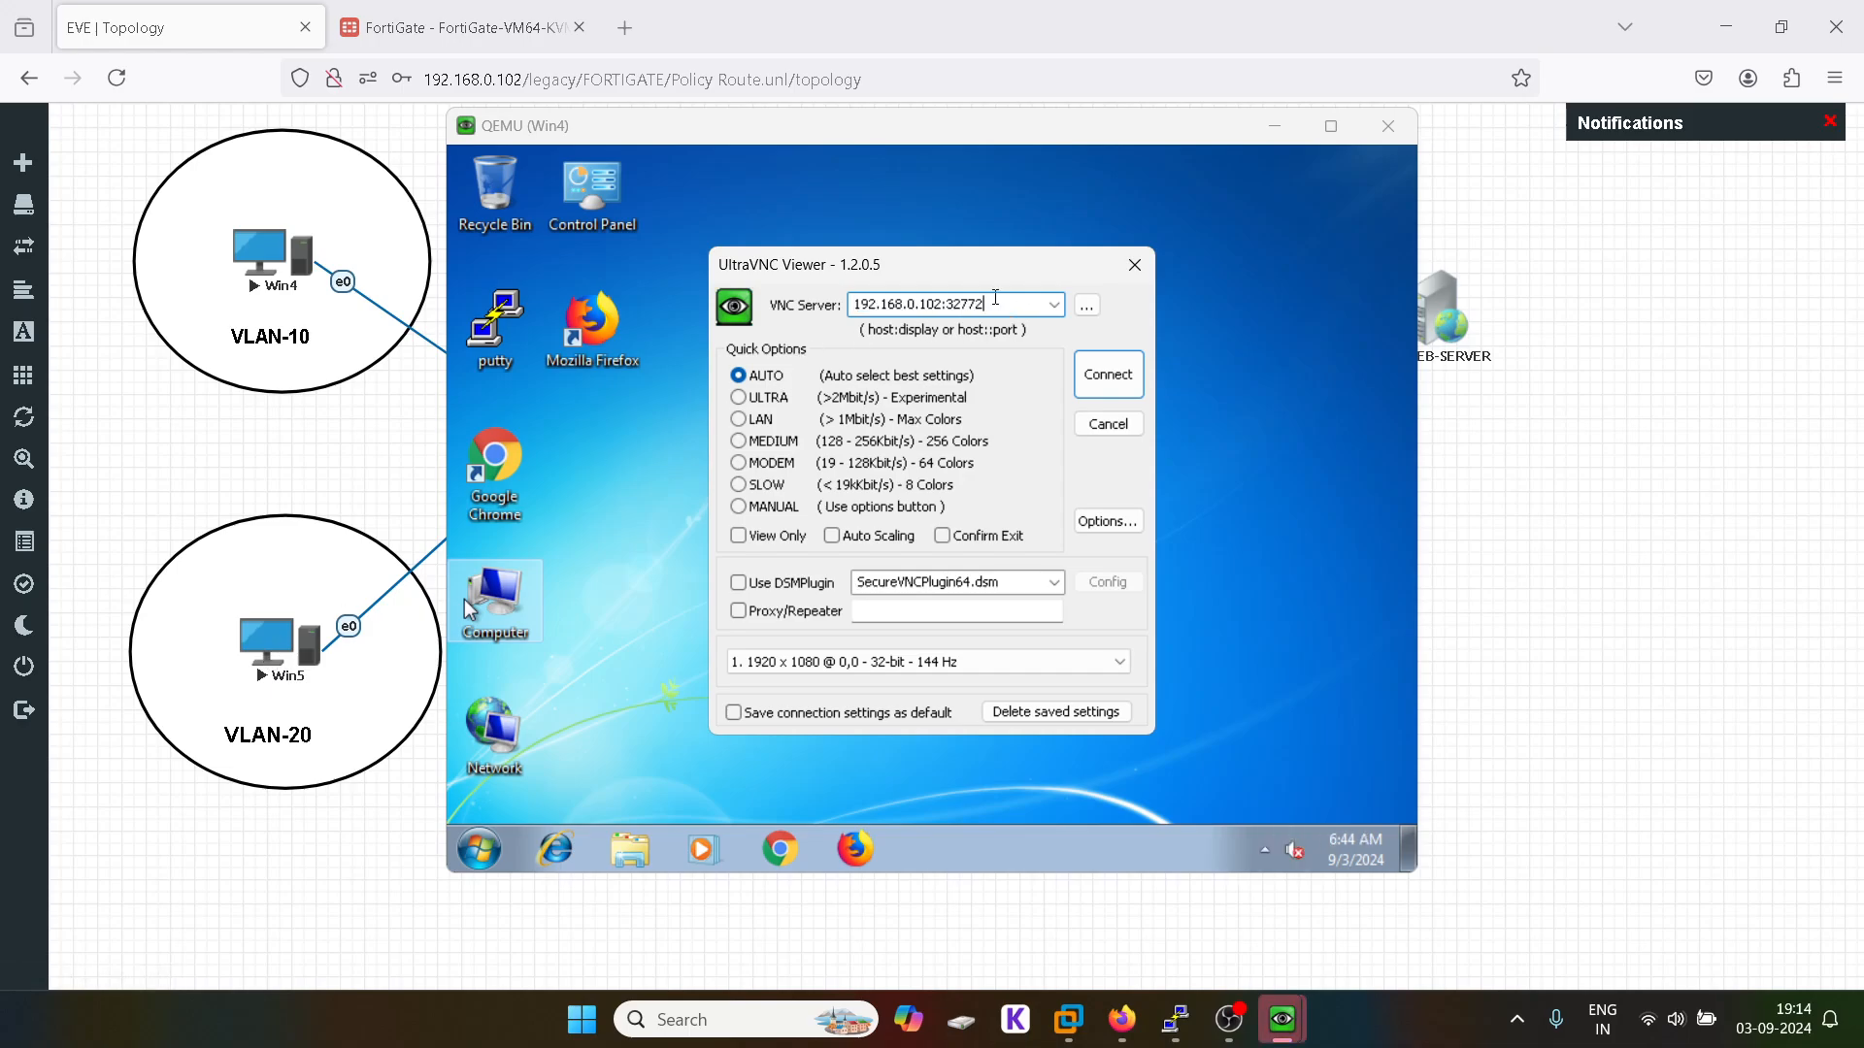
key("BackSpace")
type("3")
left_click(1082, 374)
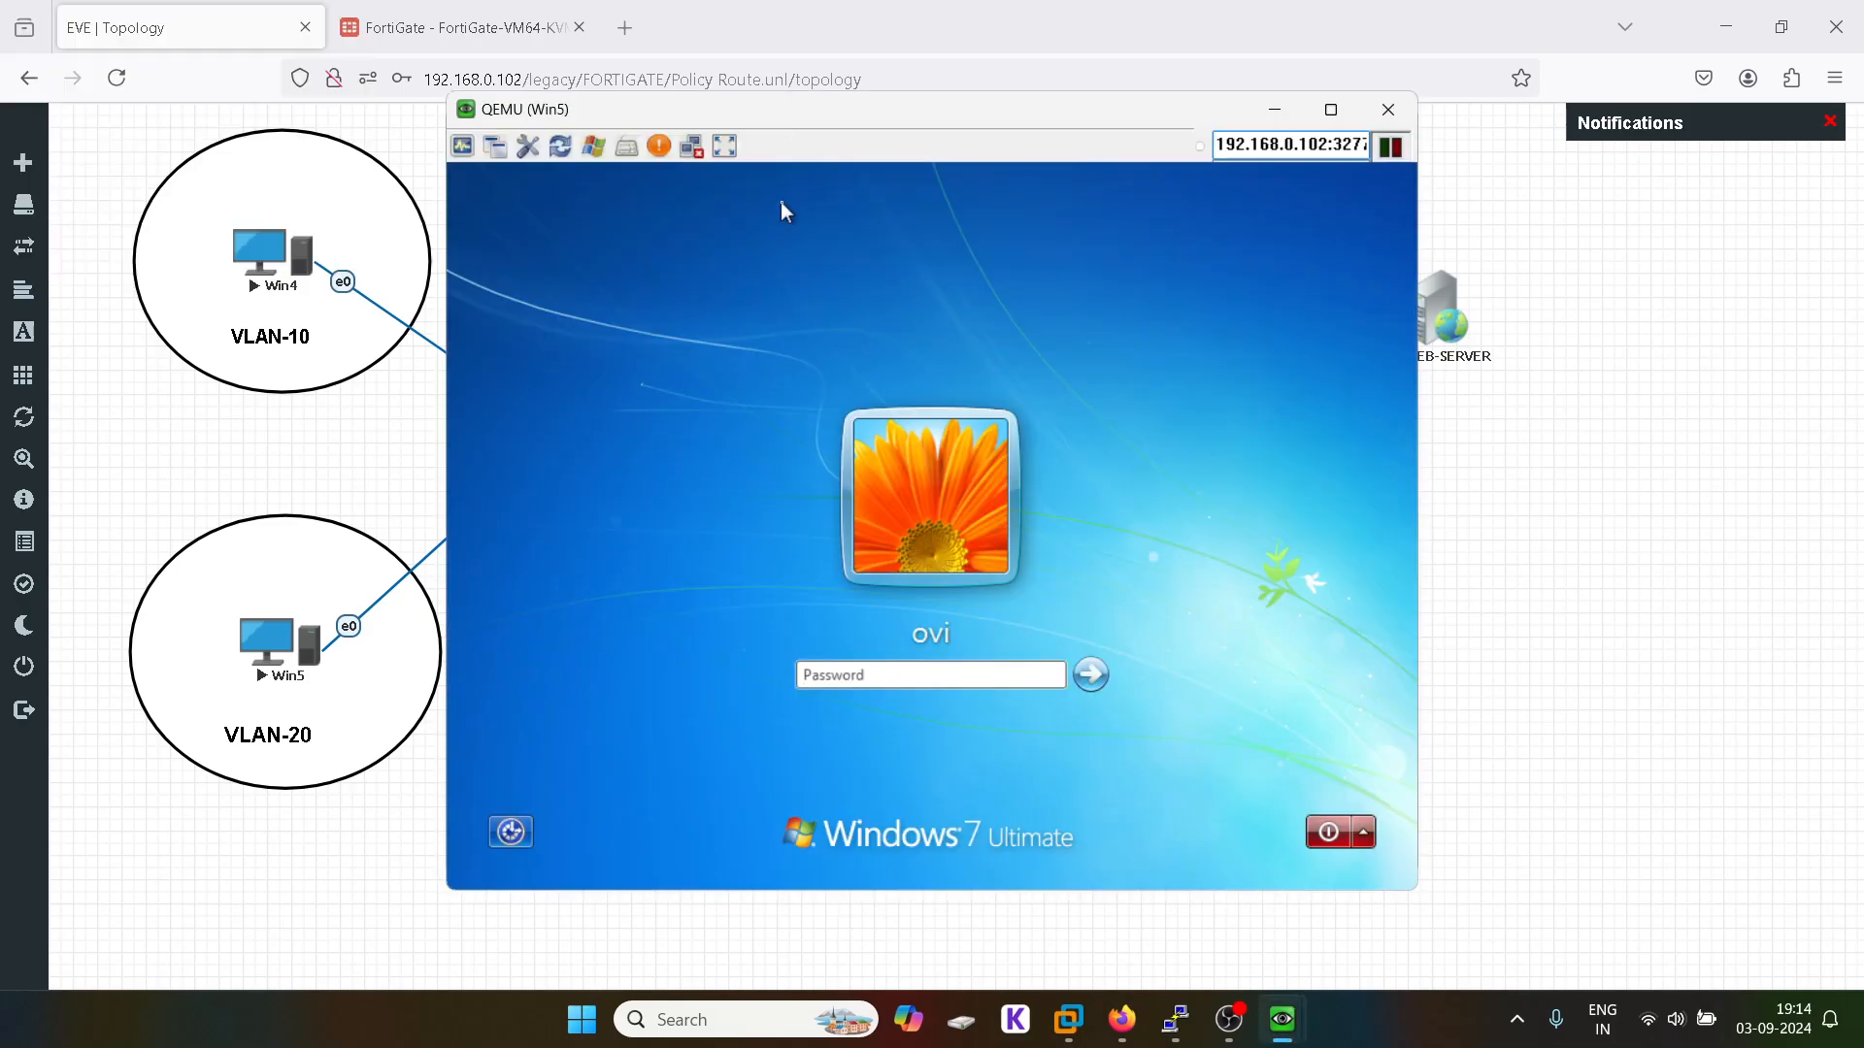
left_click(700, 146)
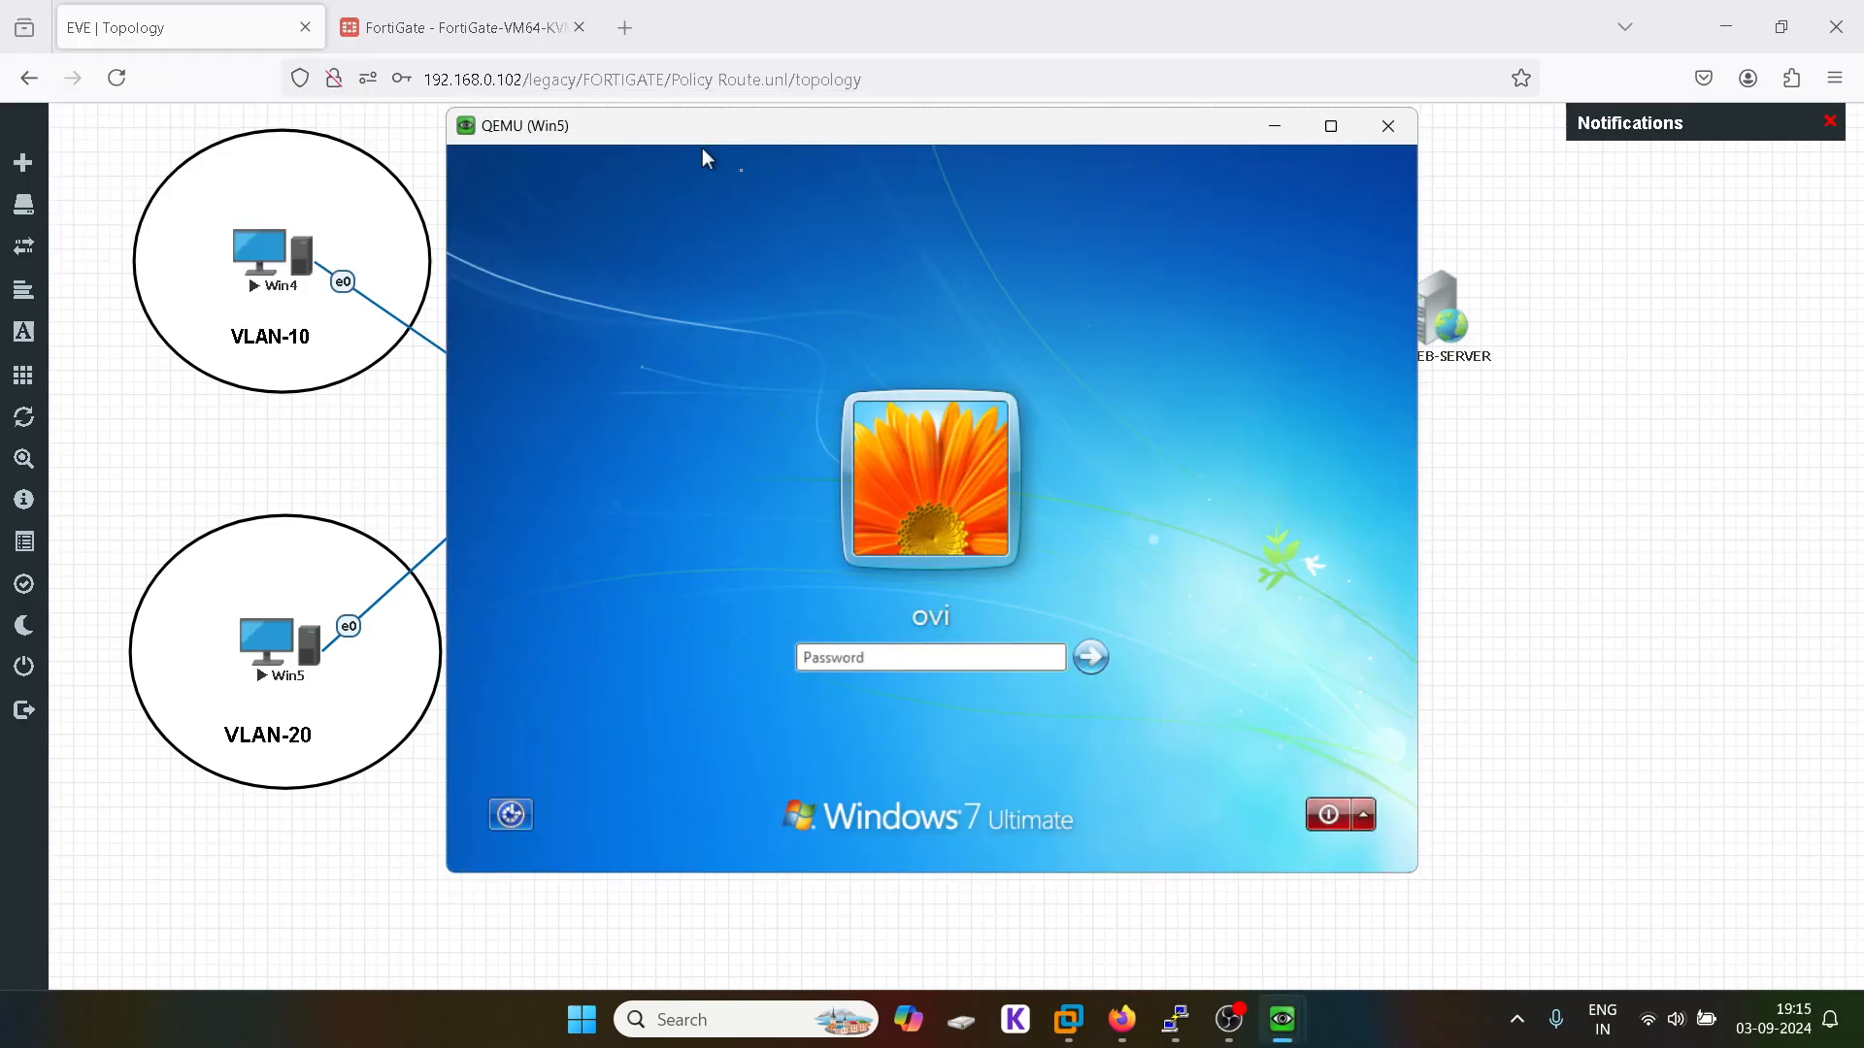
left_click(865, 655)
Step: Enter the login password to finish signing in, then dismiss the restart prompt
type("123")
left_click(1091, 657)
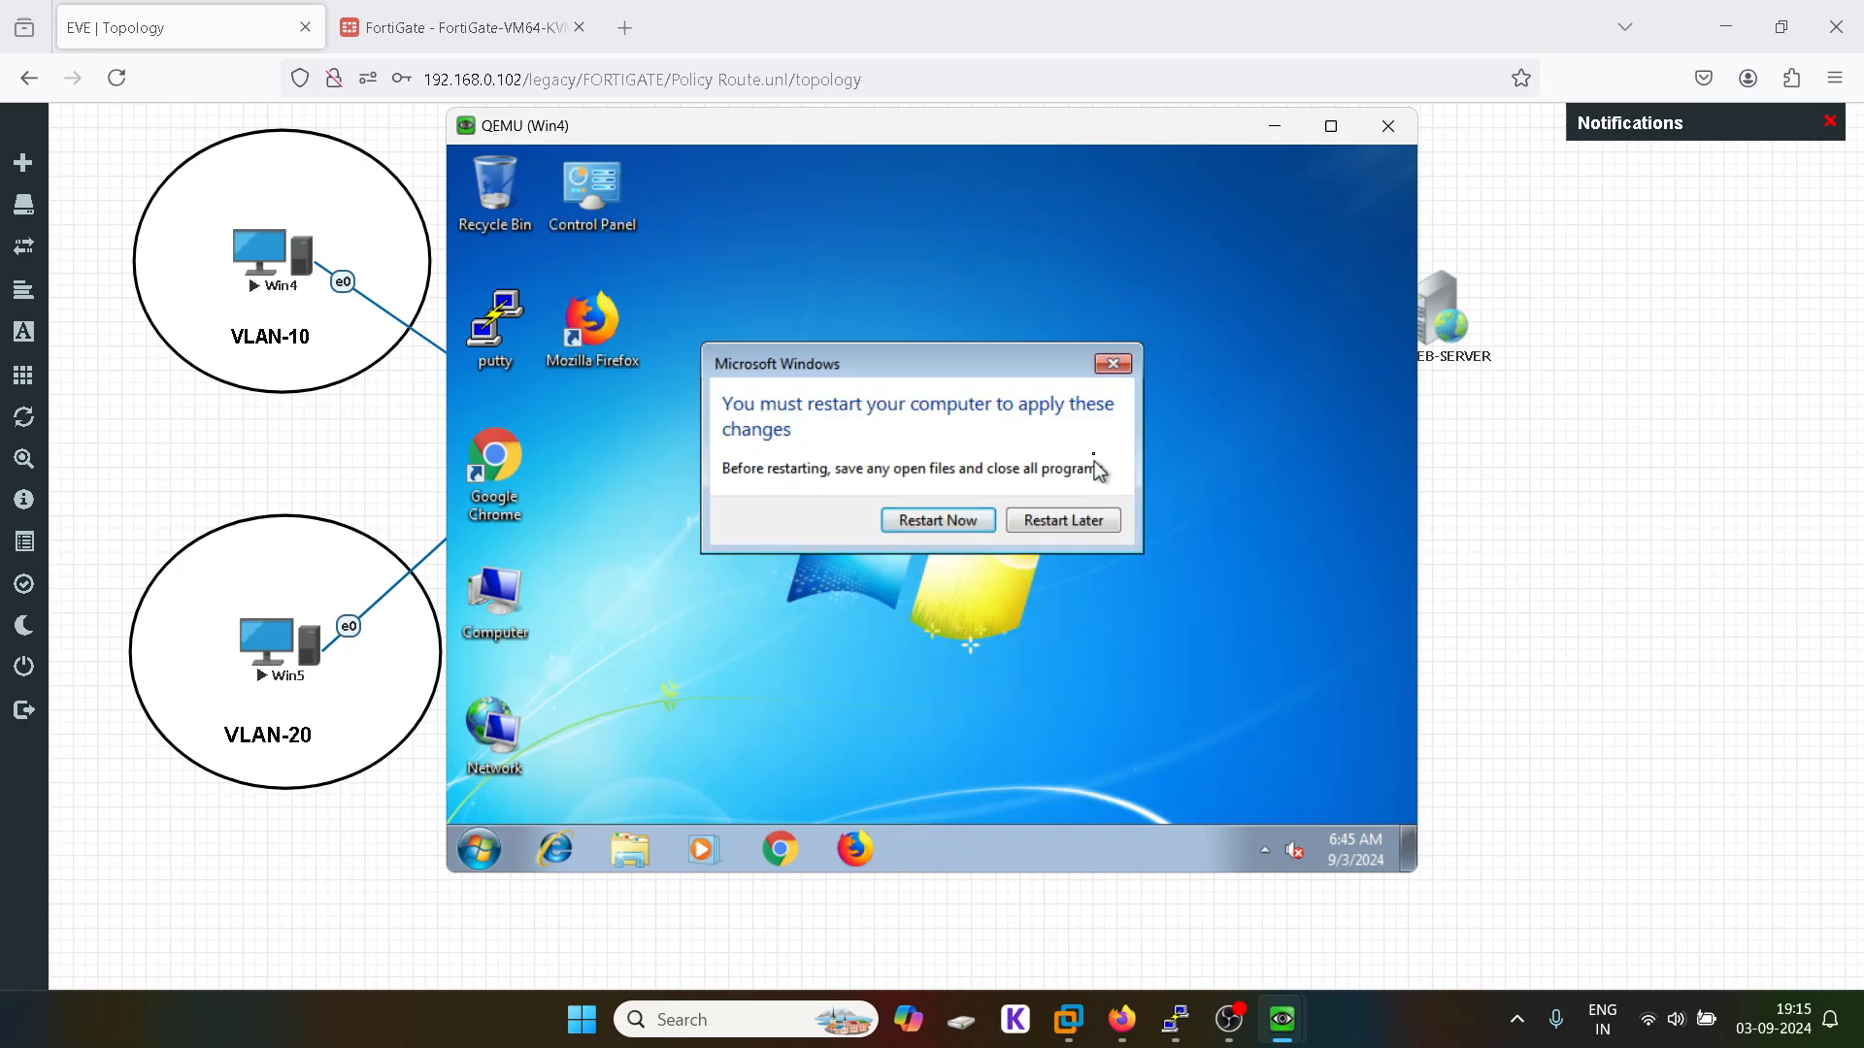
left_click(1113, 364)
Step: Check Local Area Connection's IPv4 properties obtain IP and DNS automatically, then close everything
left_click(482, 854)
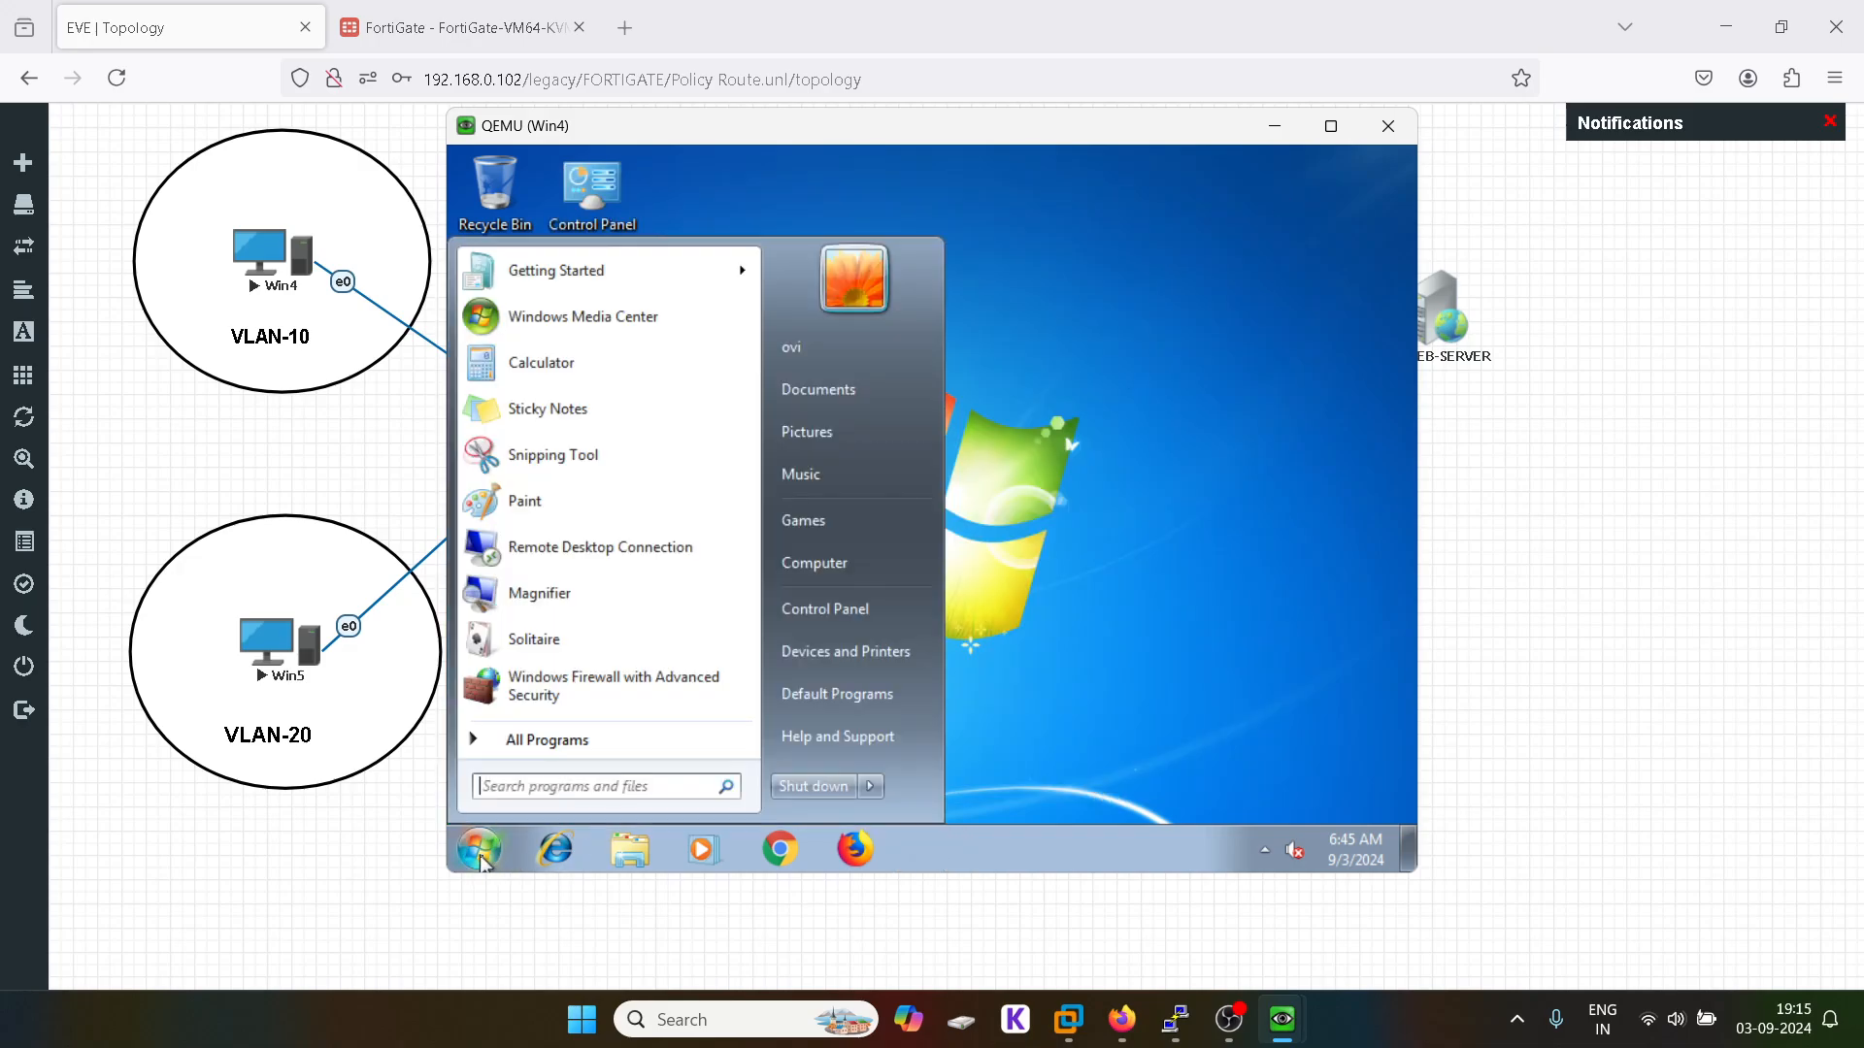
type("network")
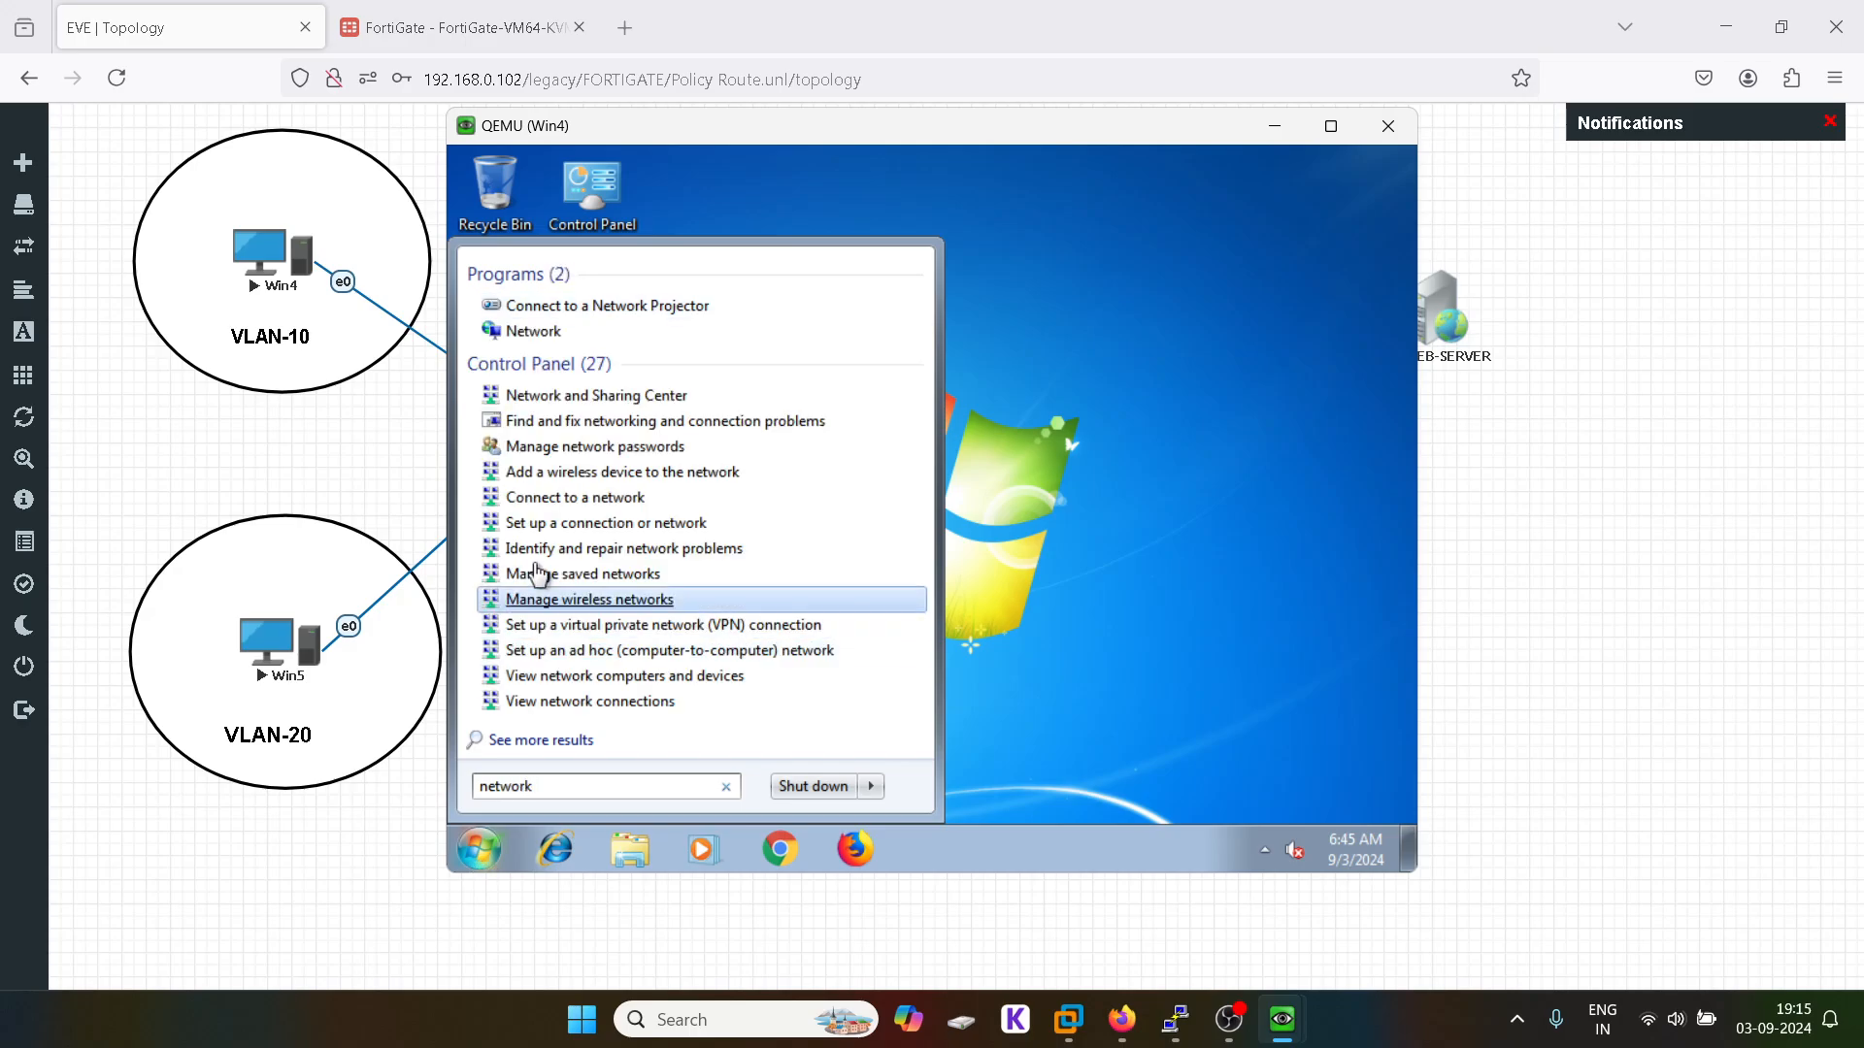
left_click(643, 396)
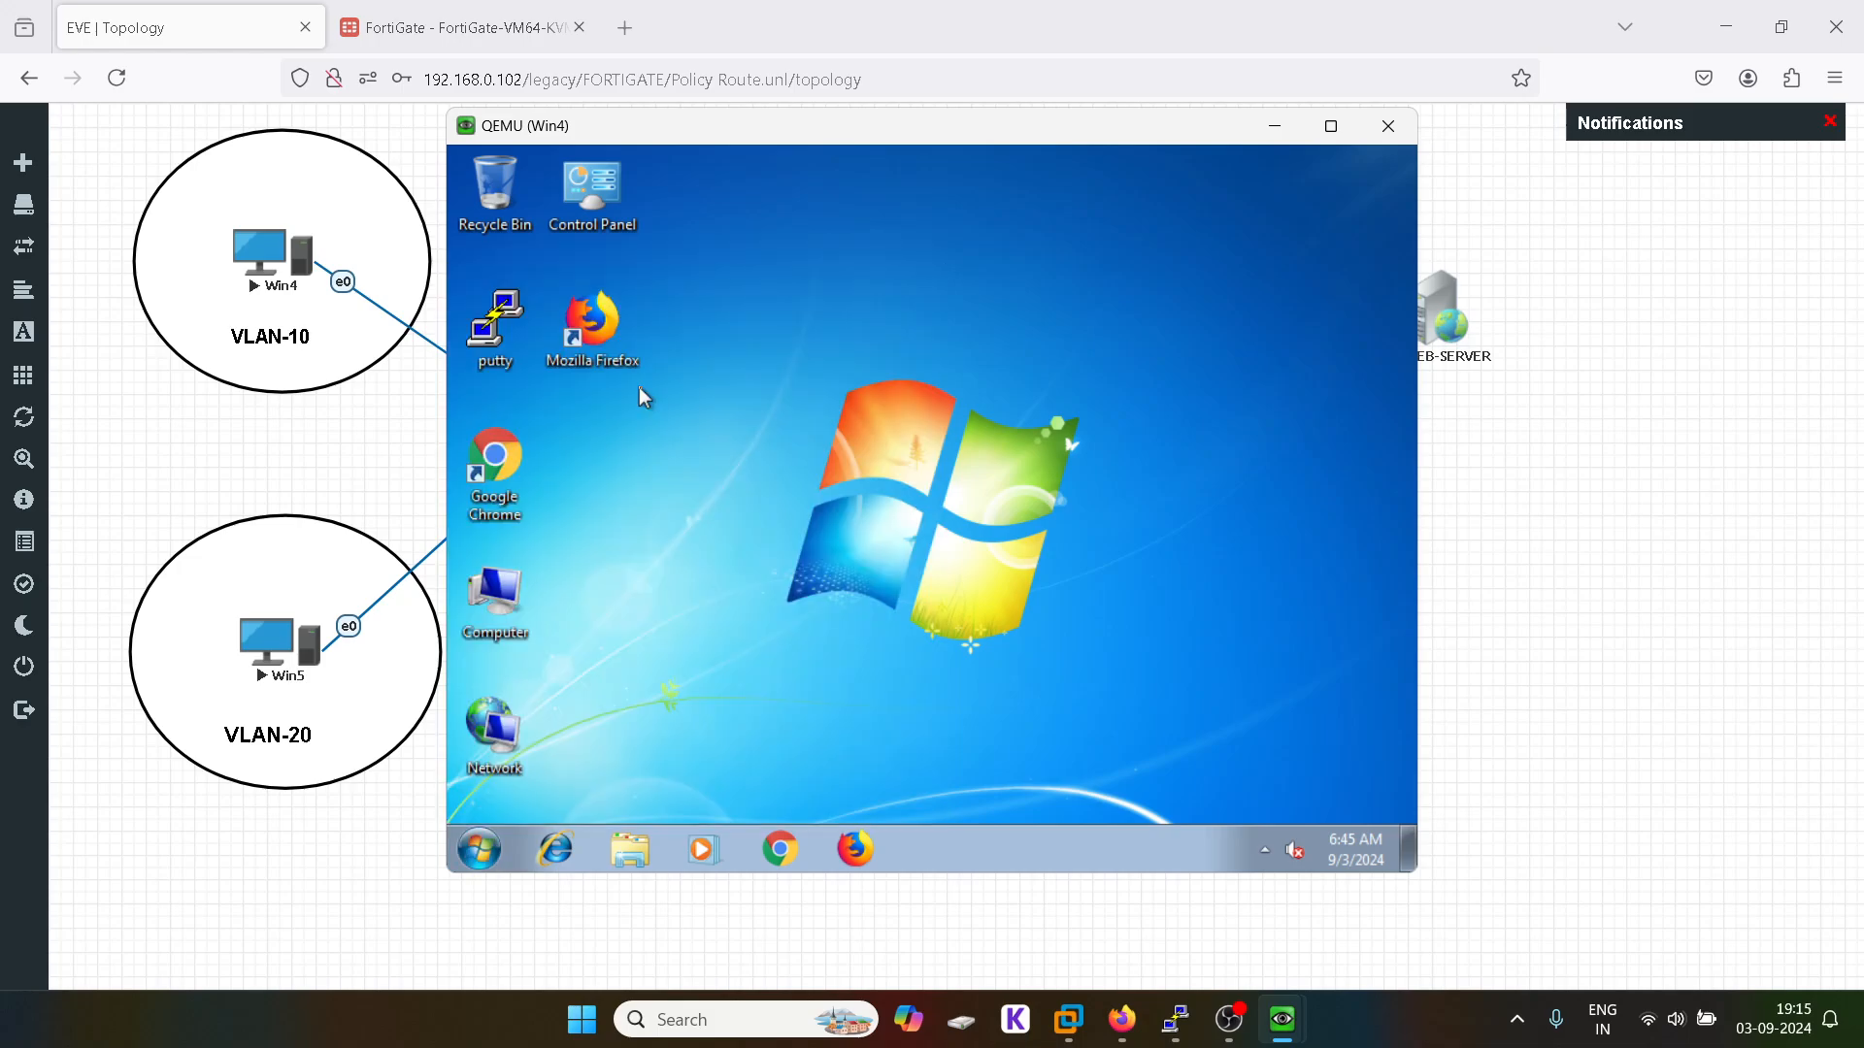
left_click(510, 294)
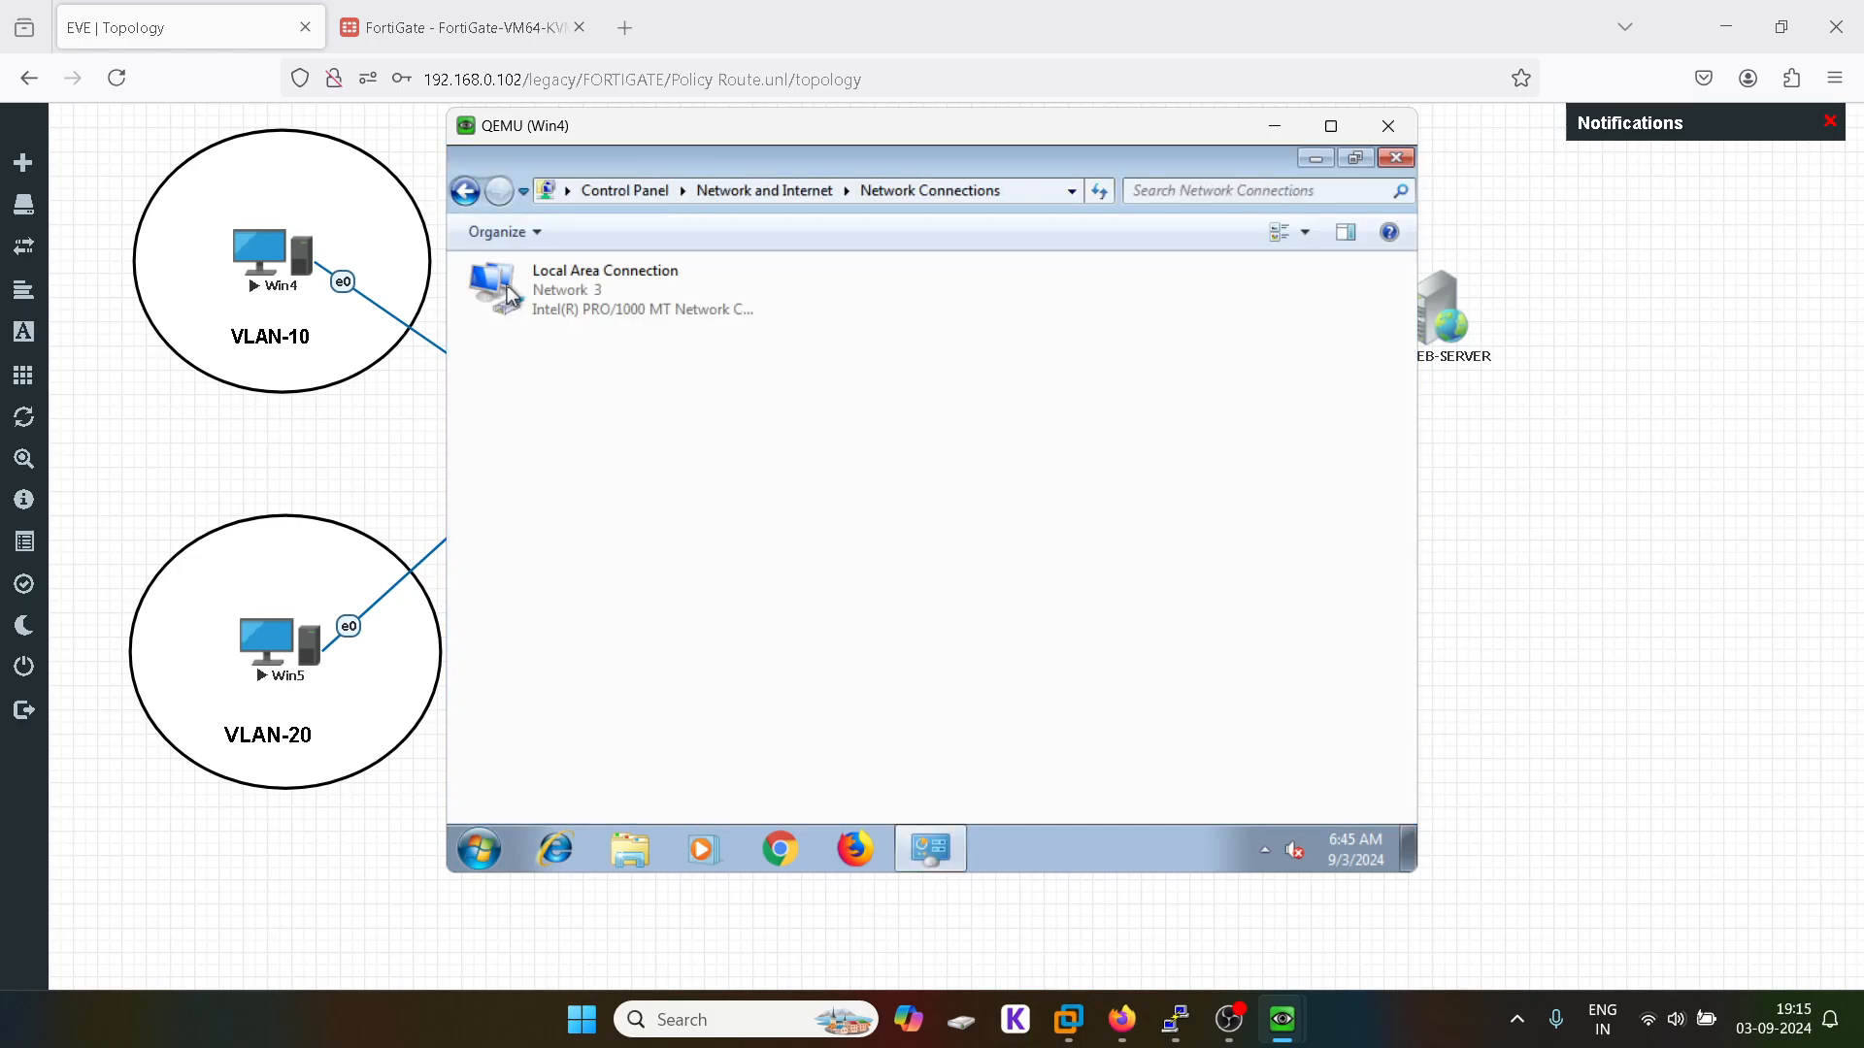
right_click(627, 291)
left_click(730, 522)
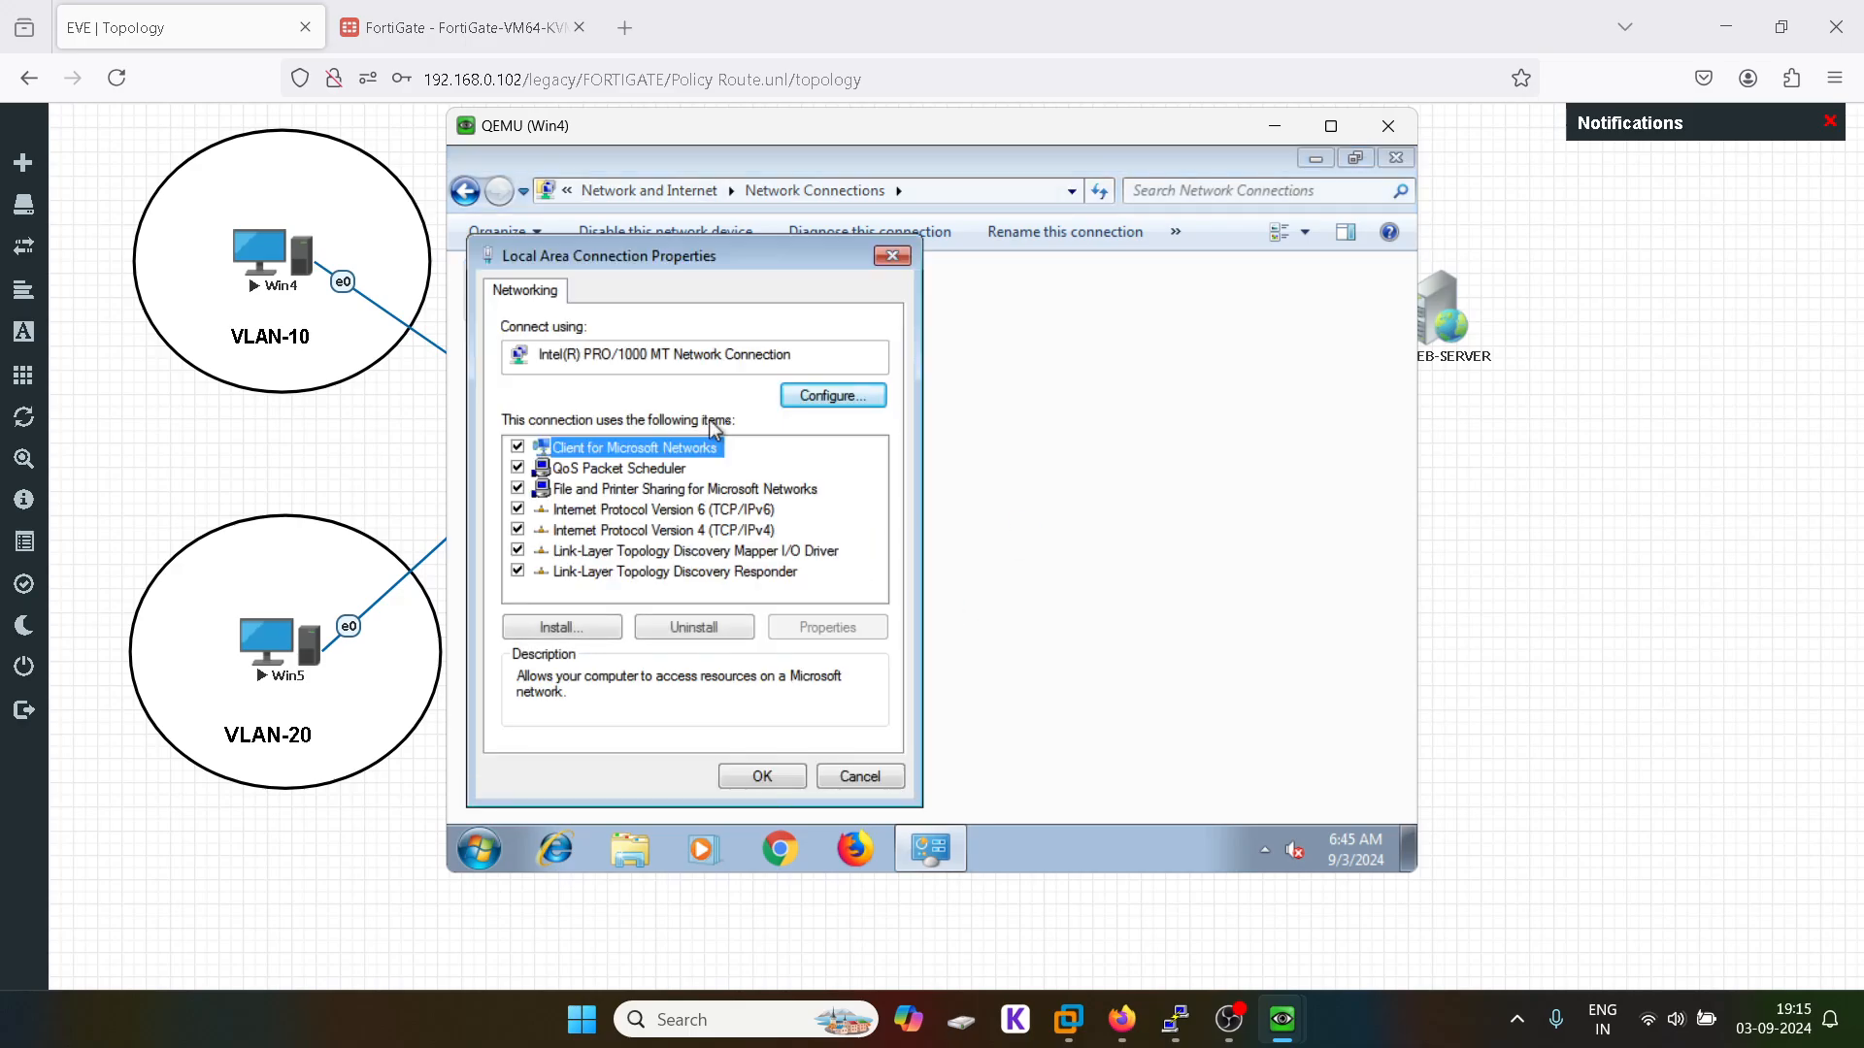
left_click(706, 533)
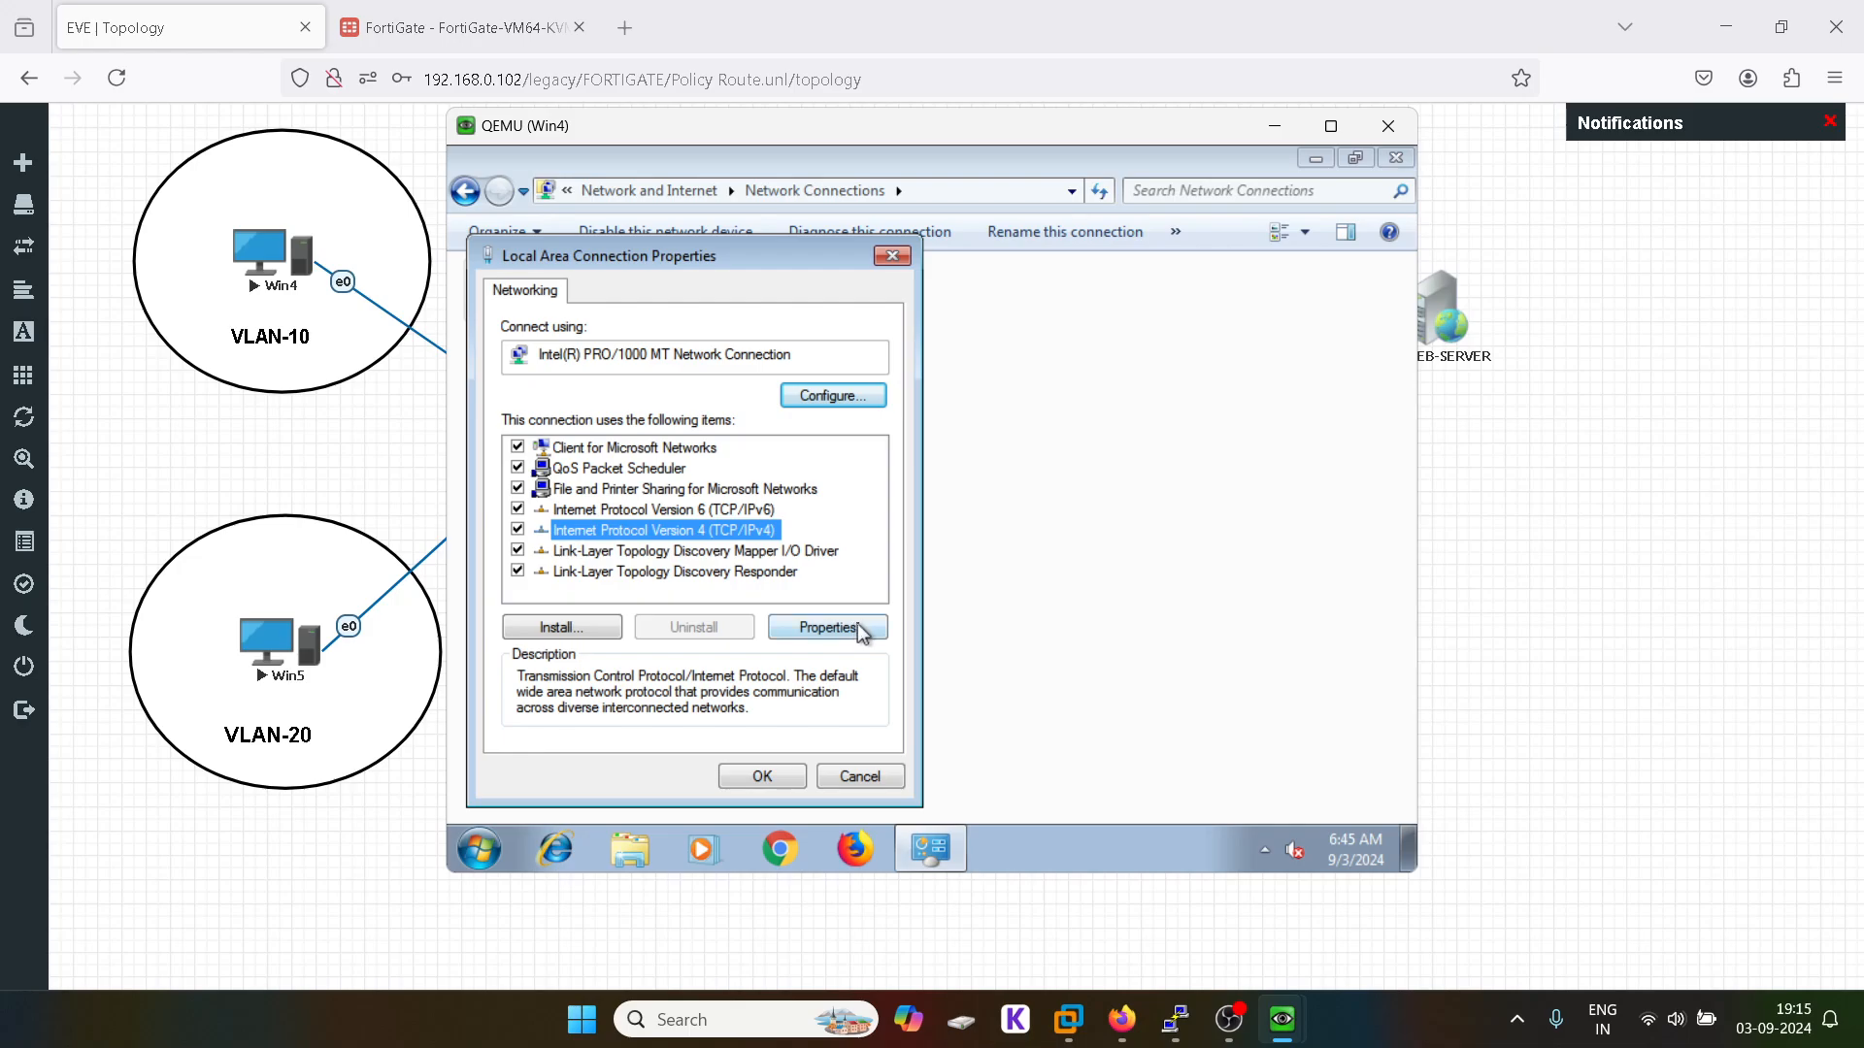
left_click(862, 631)
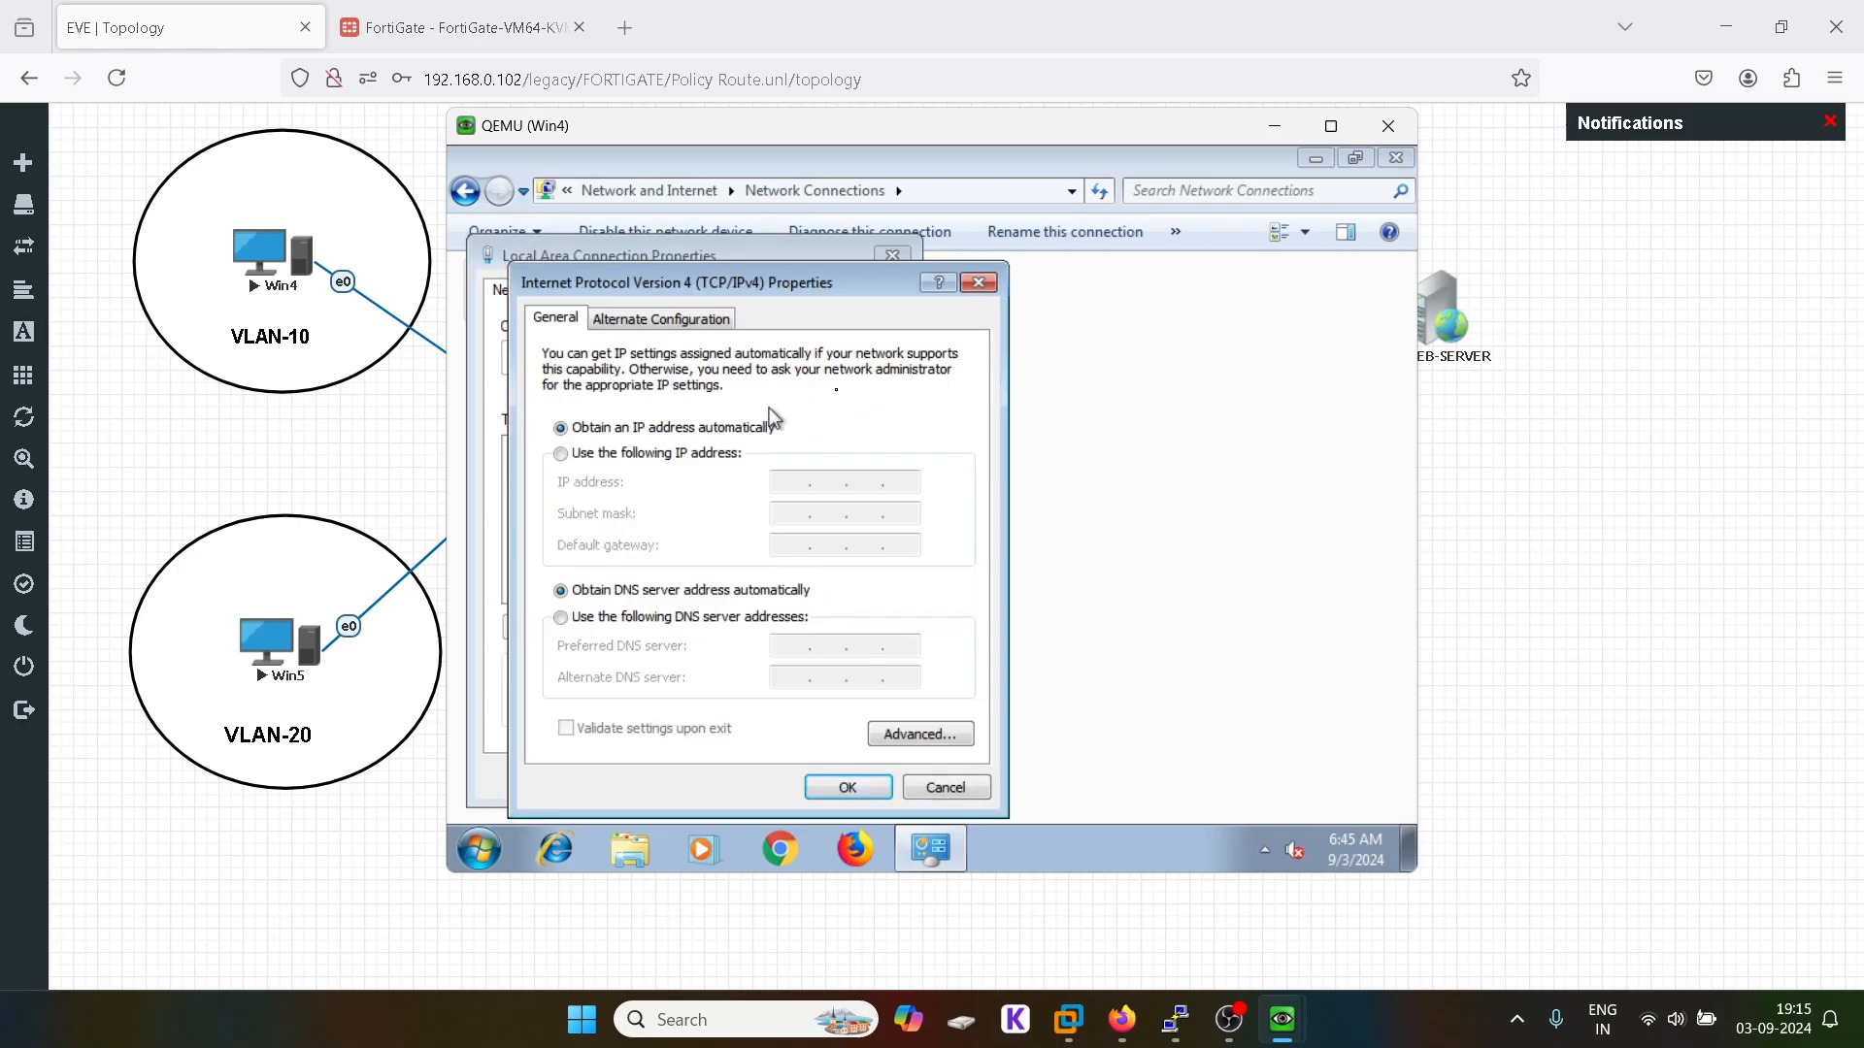
left_click(979, 283)
left_click(894, 257)
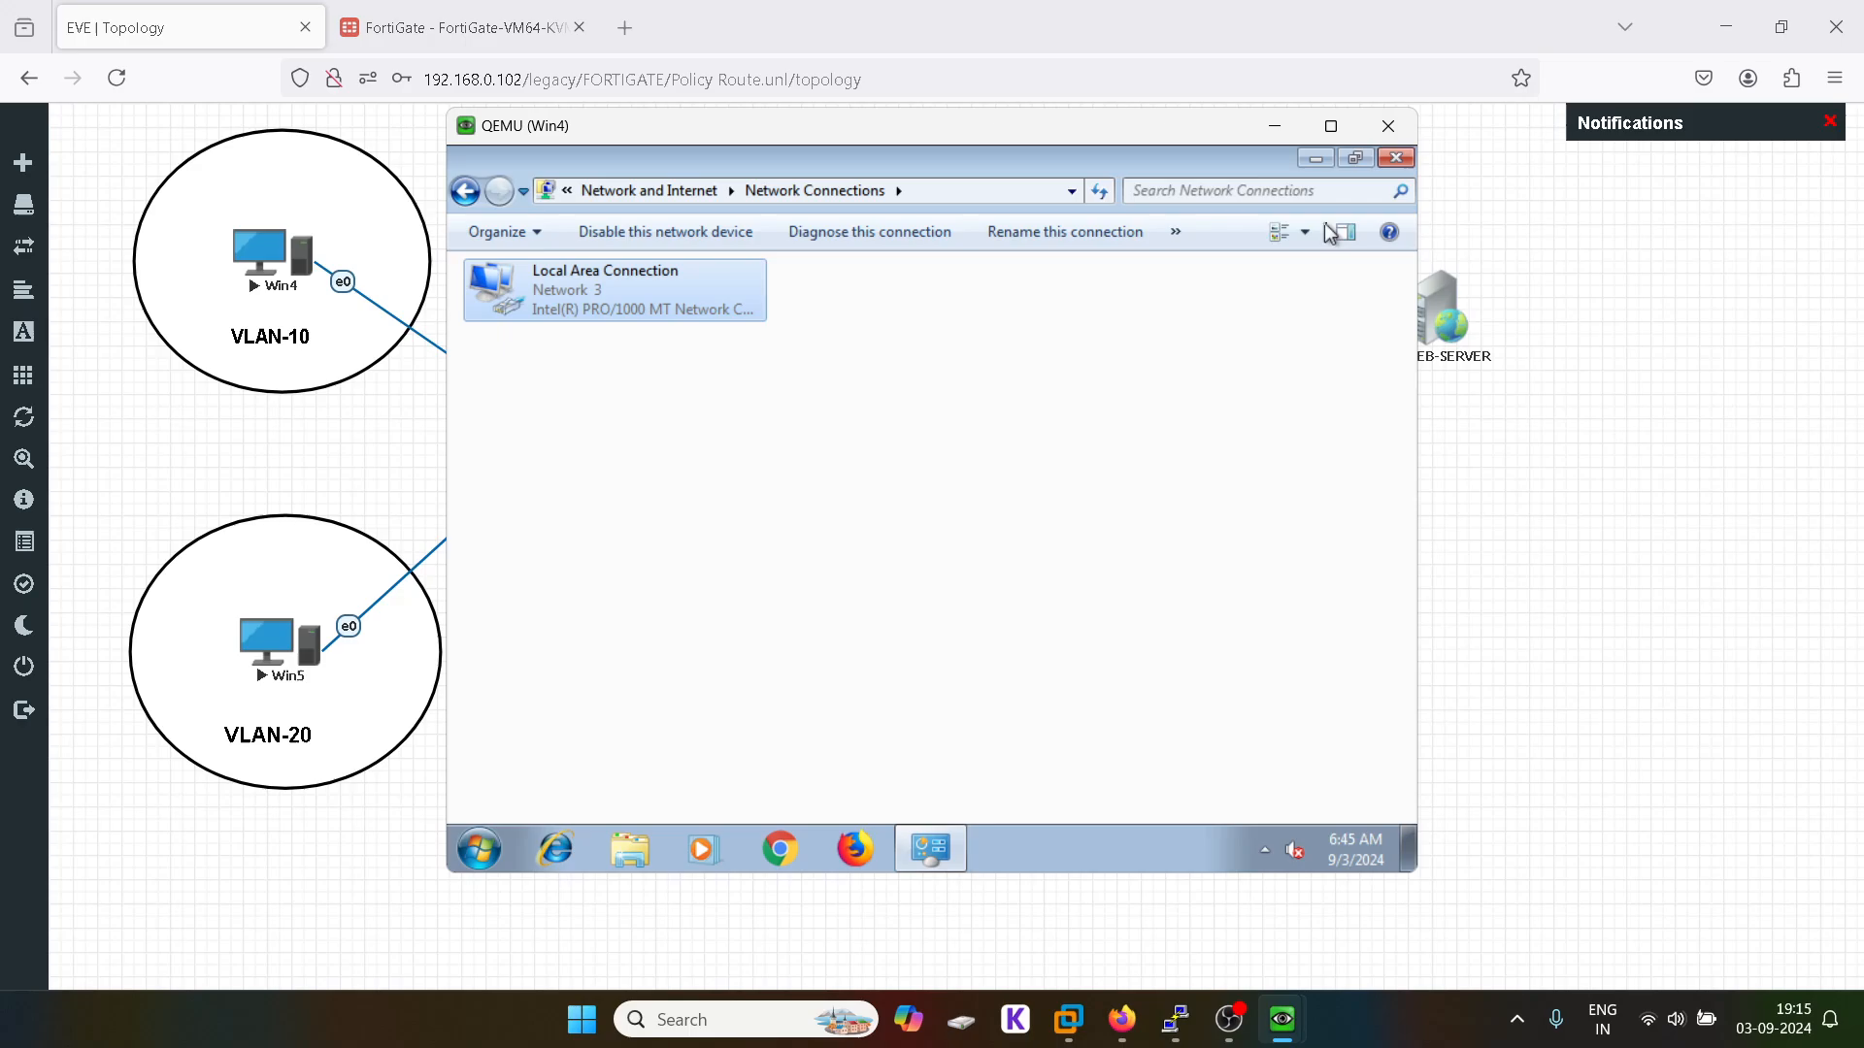
left_click(1394, 157)
left_click(479, 852)
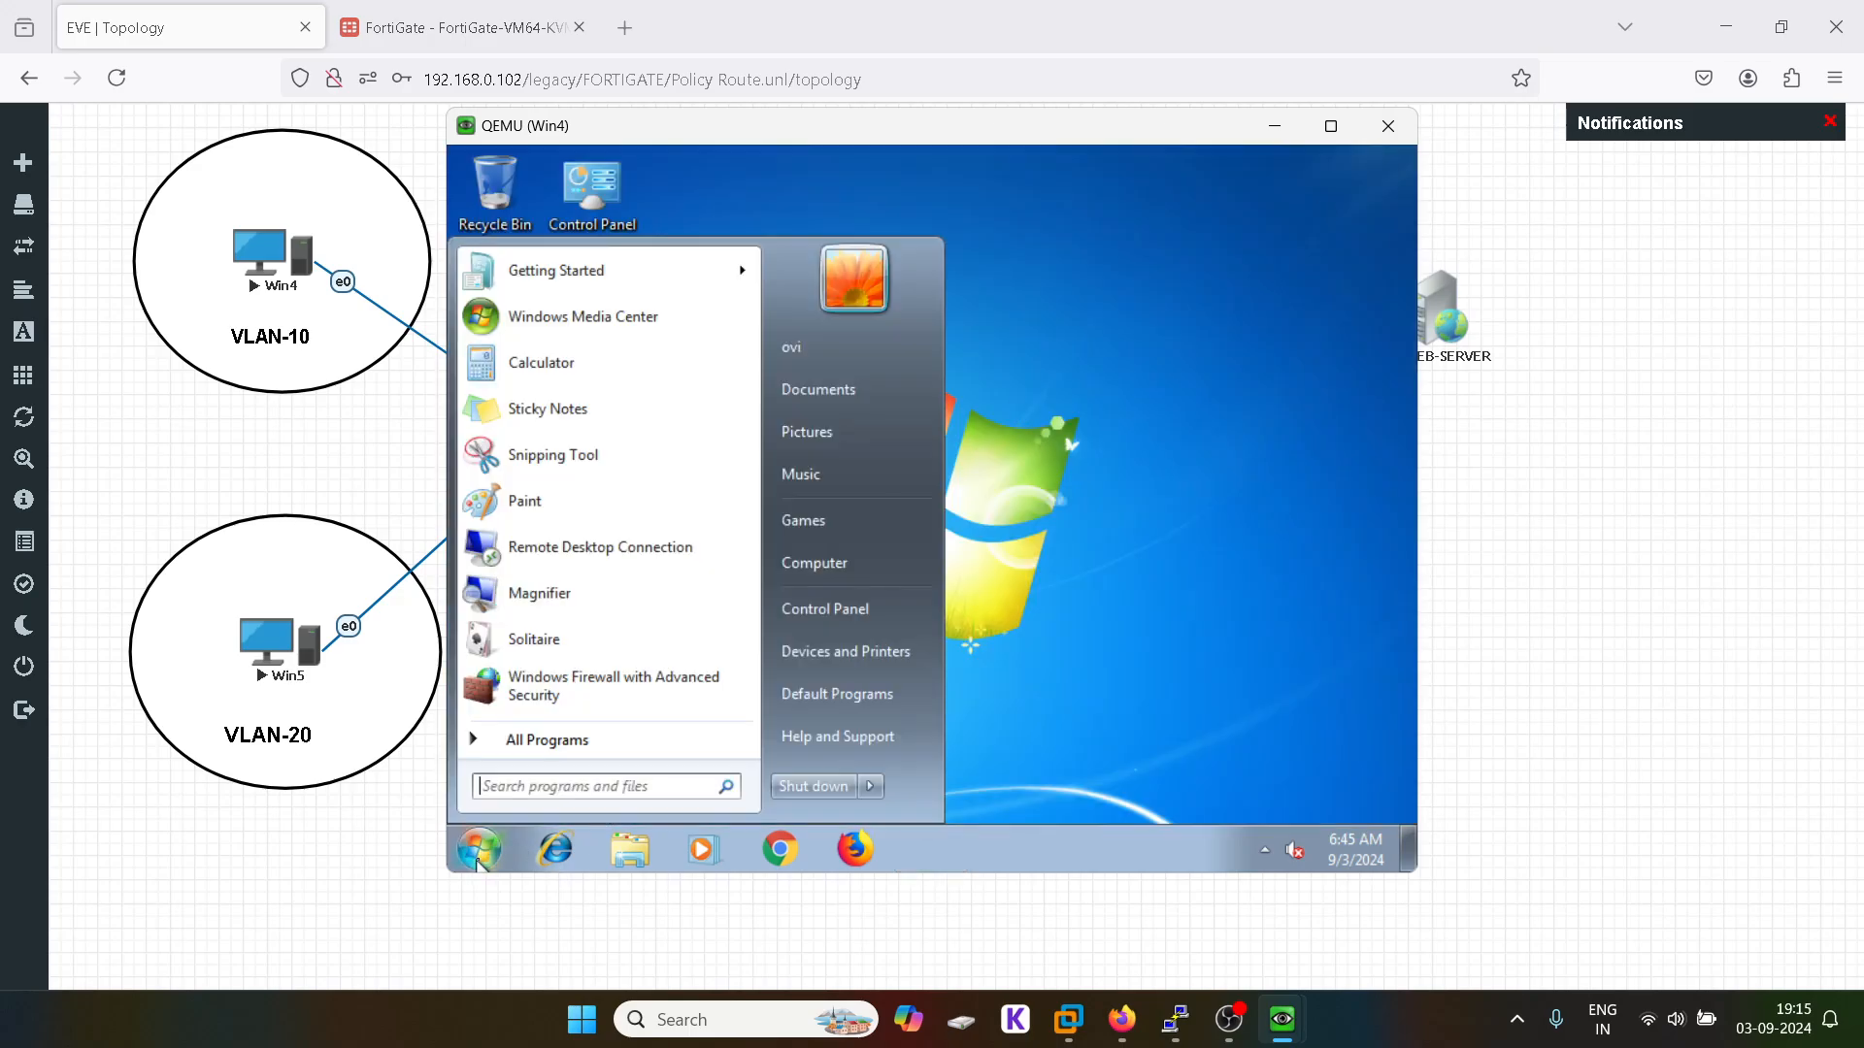
Step: Open a command prompt on Win4 and display its IP configuration with ipconfig
type("cmd")
key("Return")
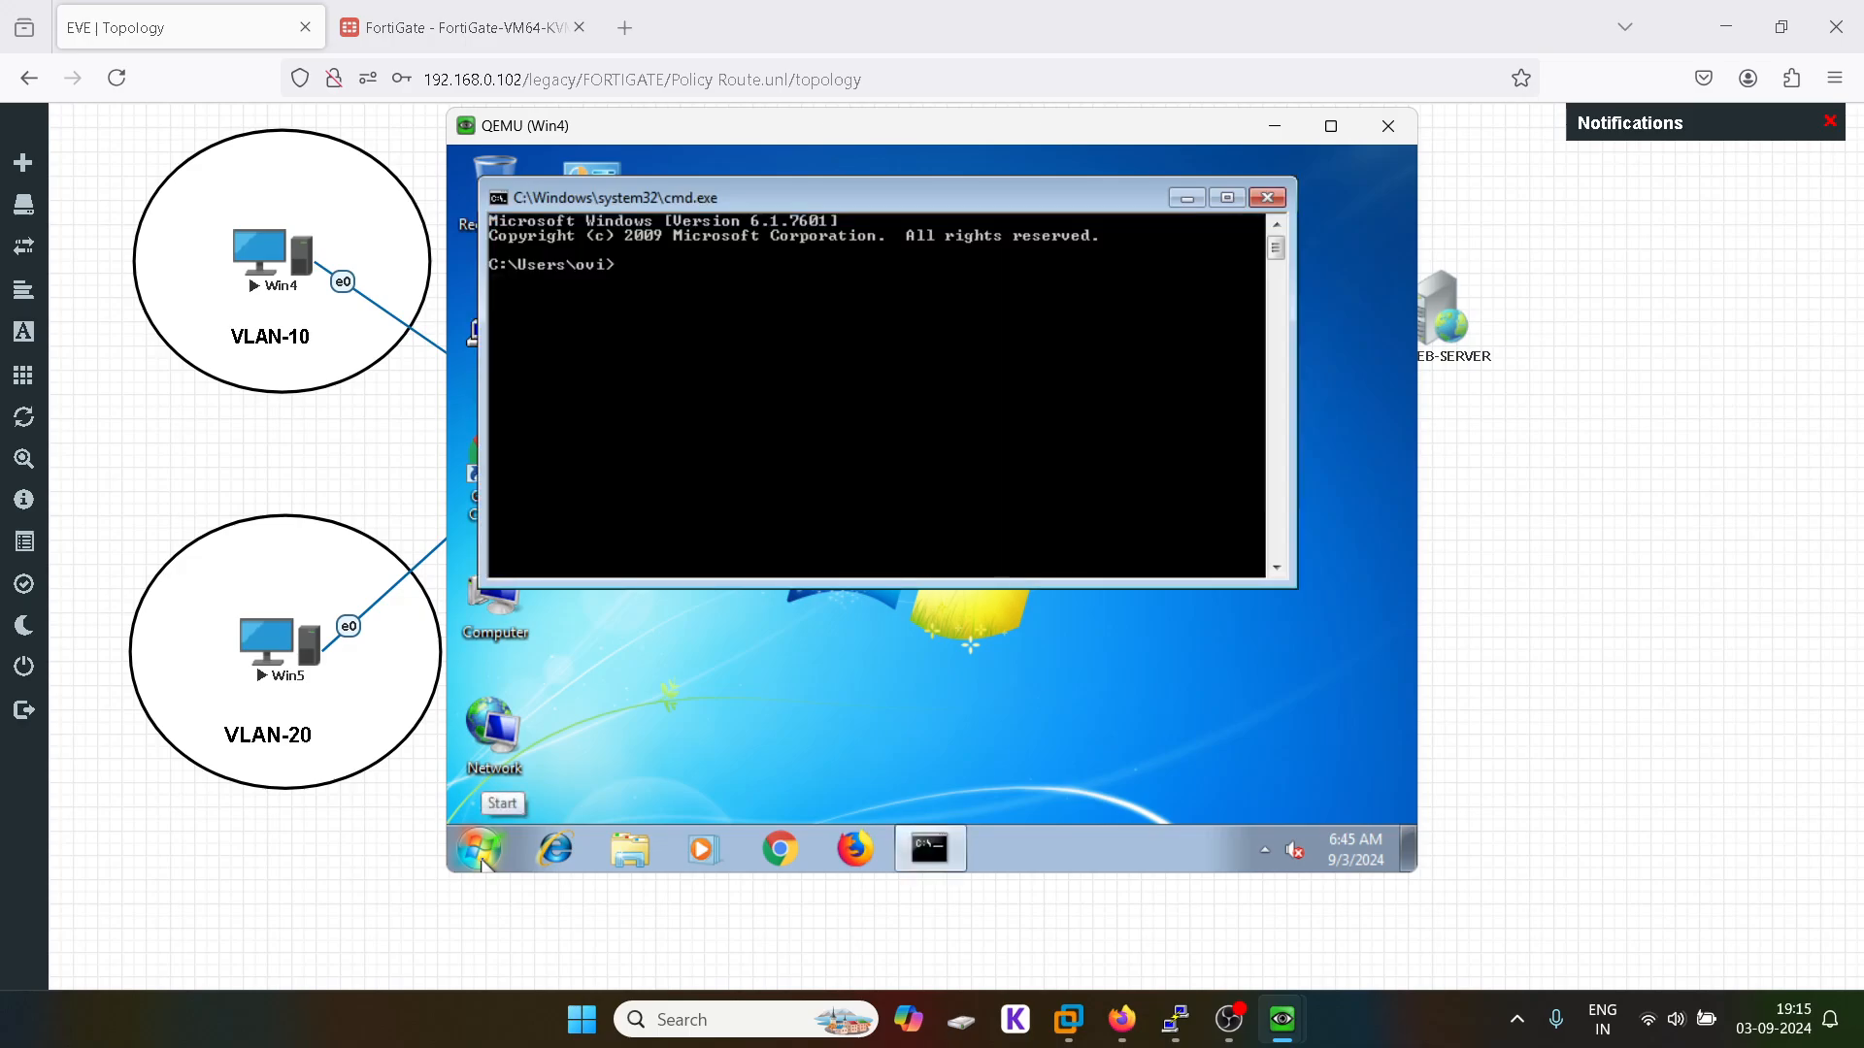
type("ip")
type("cnif")
type("fig")
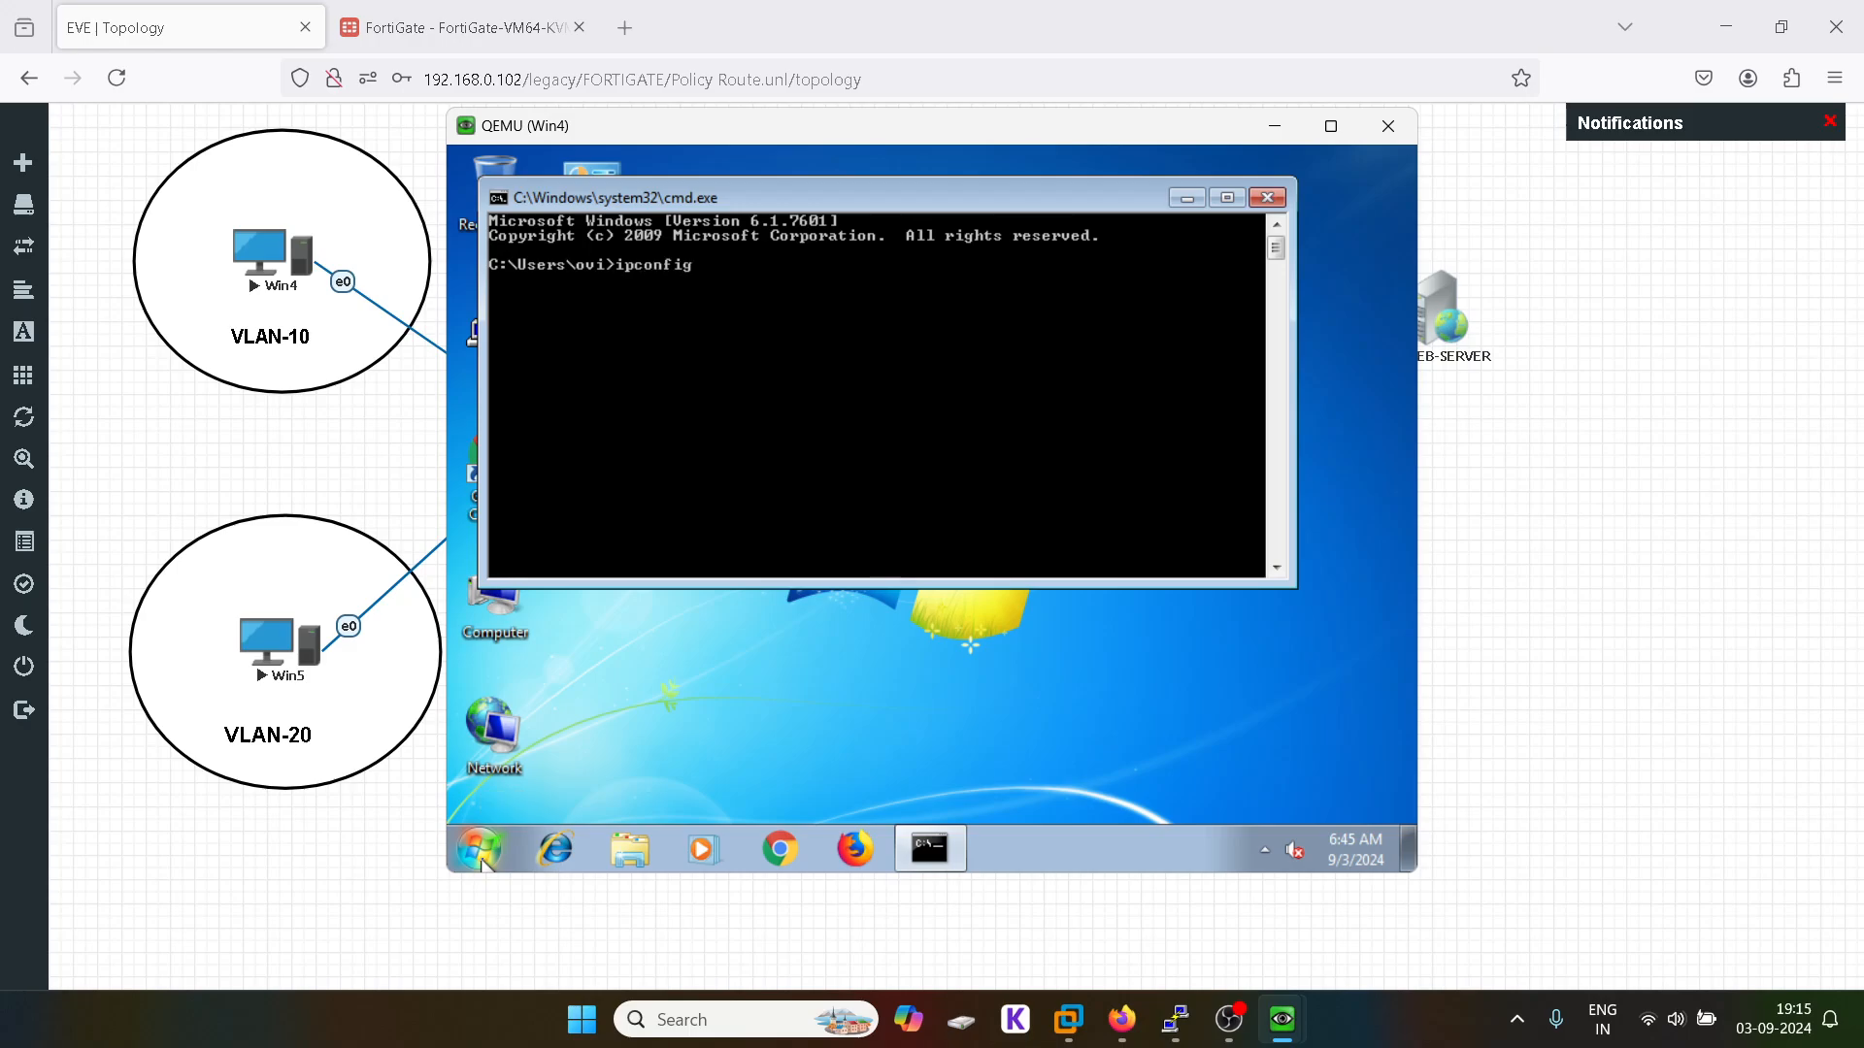
key("Return")
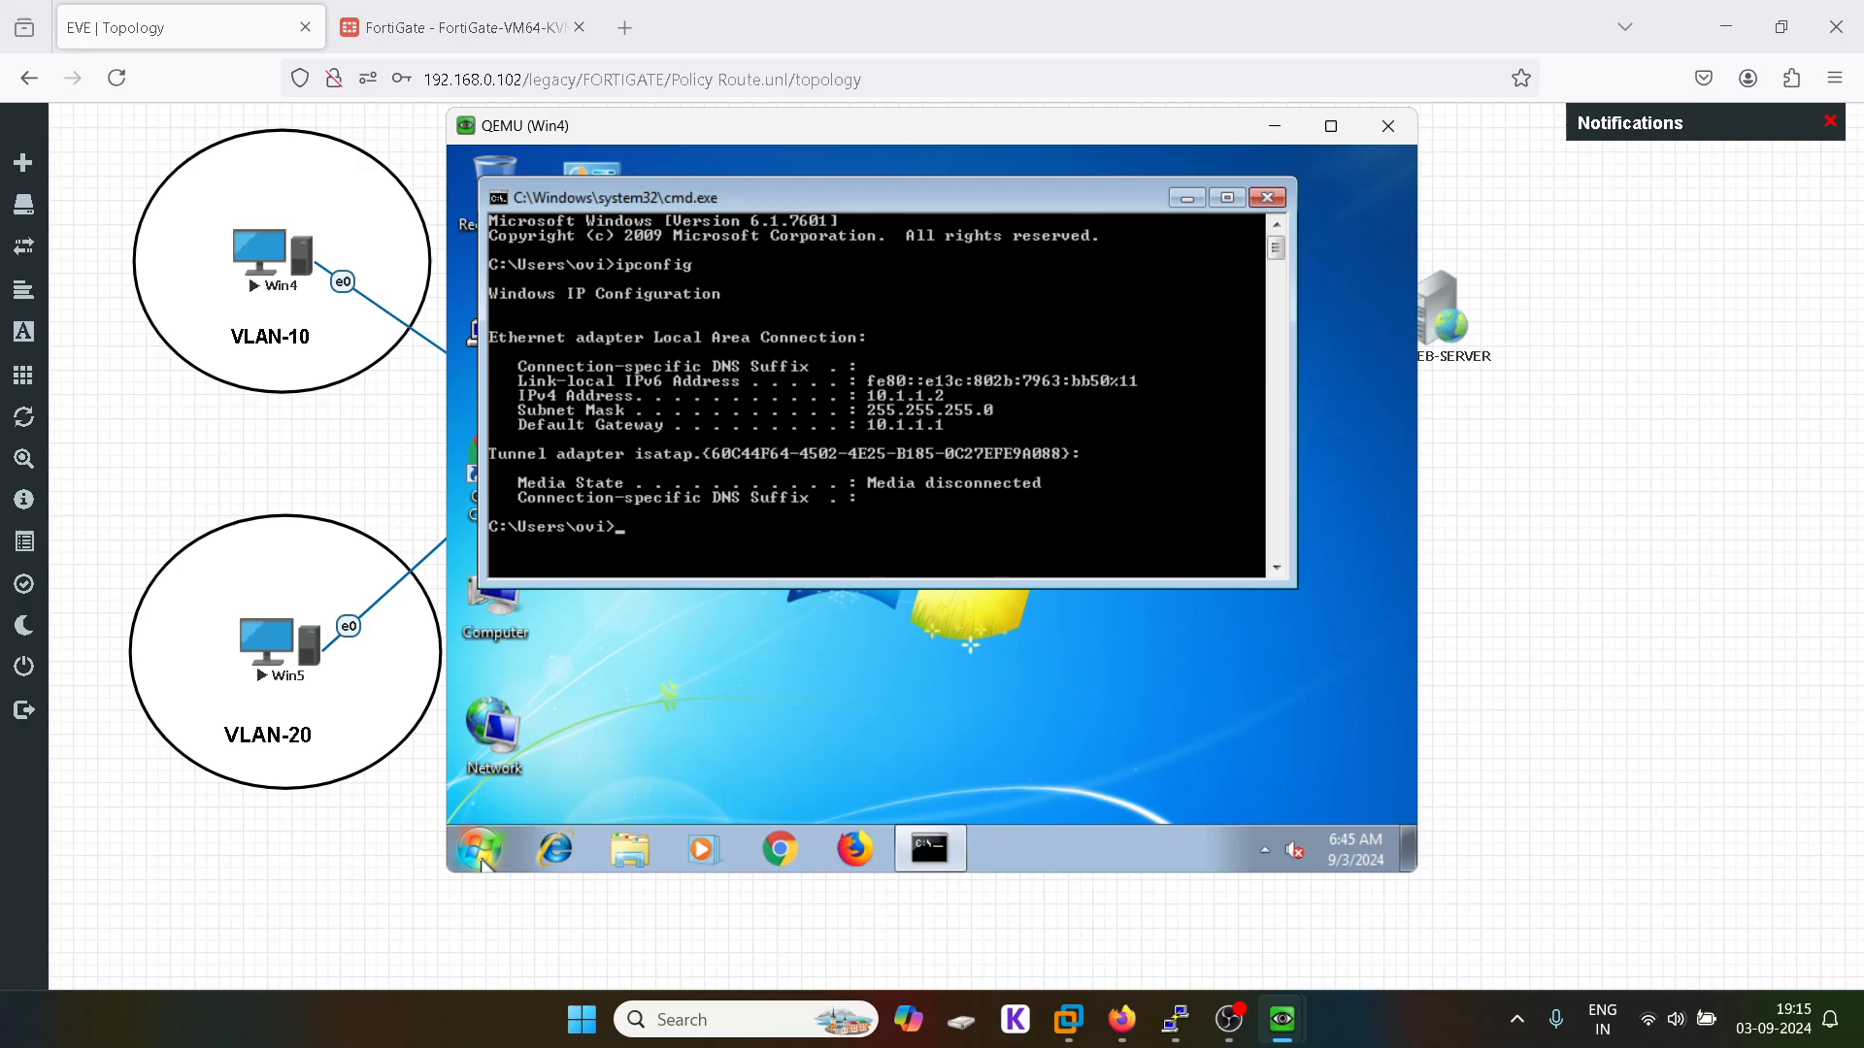
Step: Ping the gateway 10.1.1.1 and then 8.8.8.8; both reply
type("ping 10.1.1.1")
key("Return")
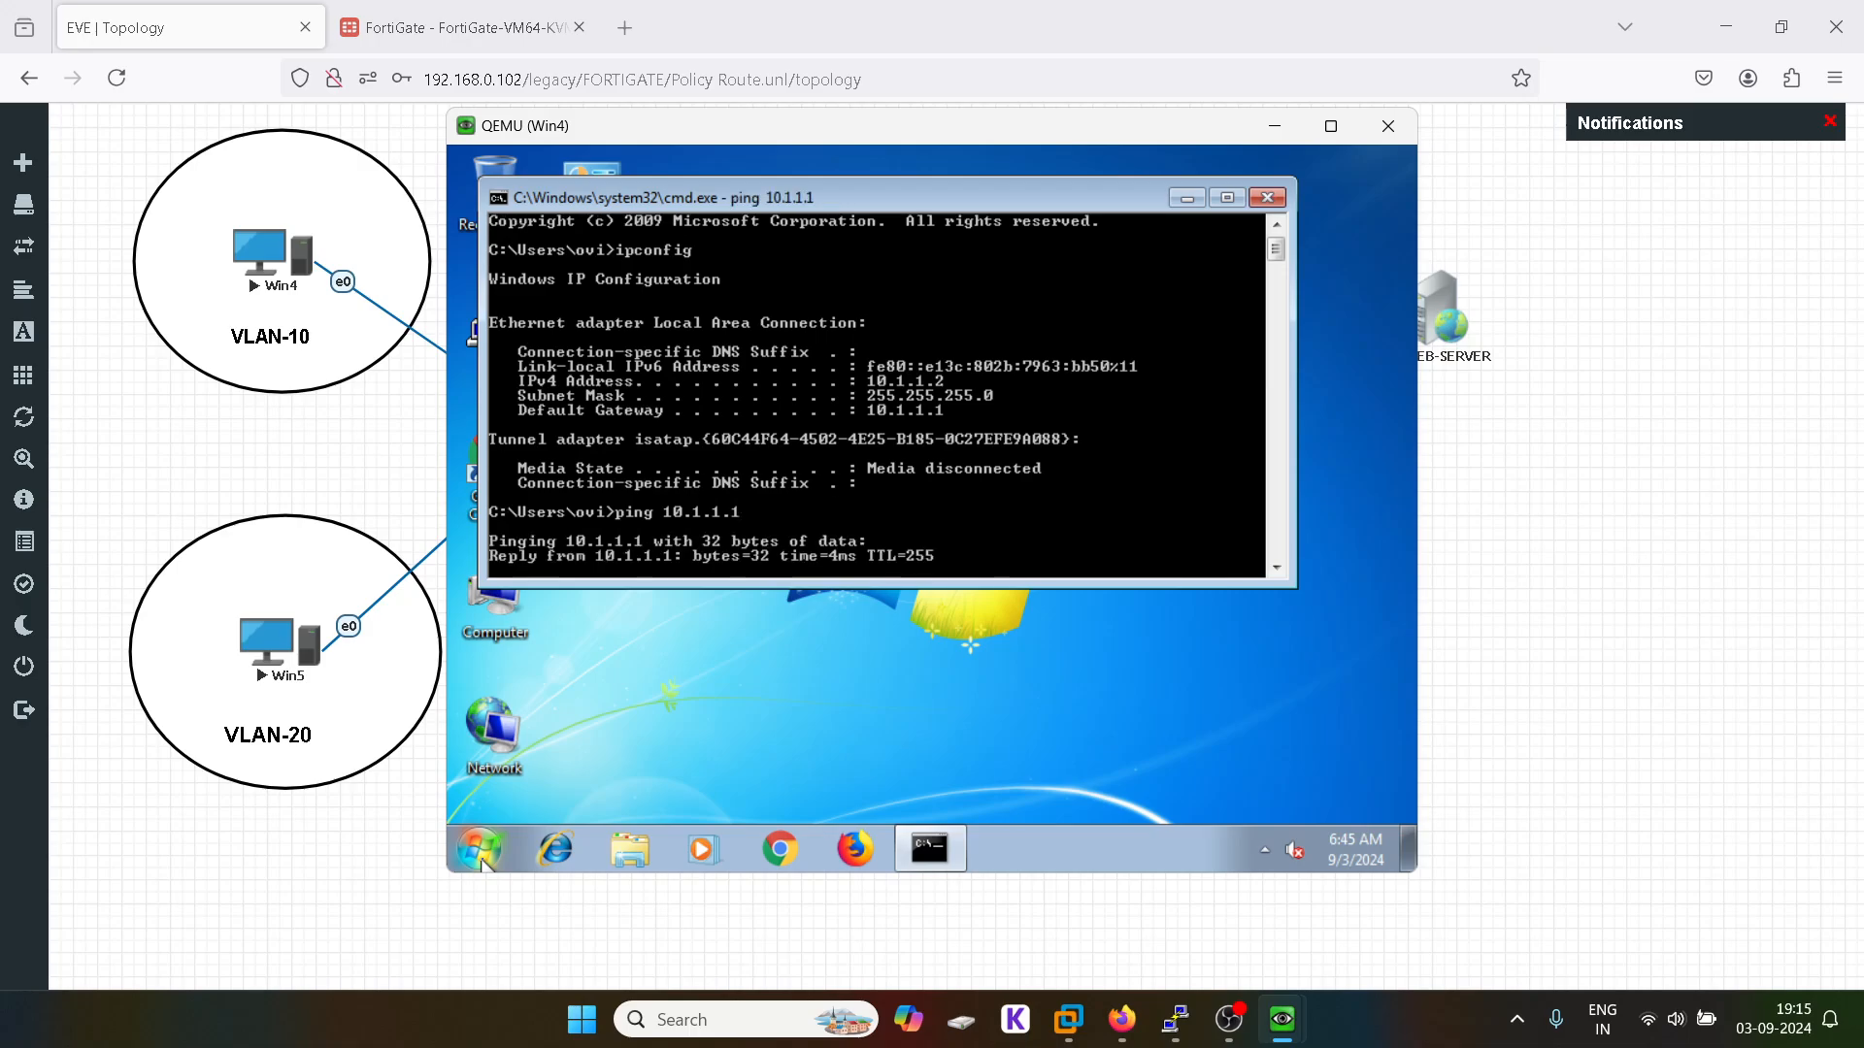
key("ctrl+c")
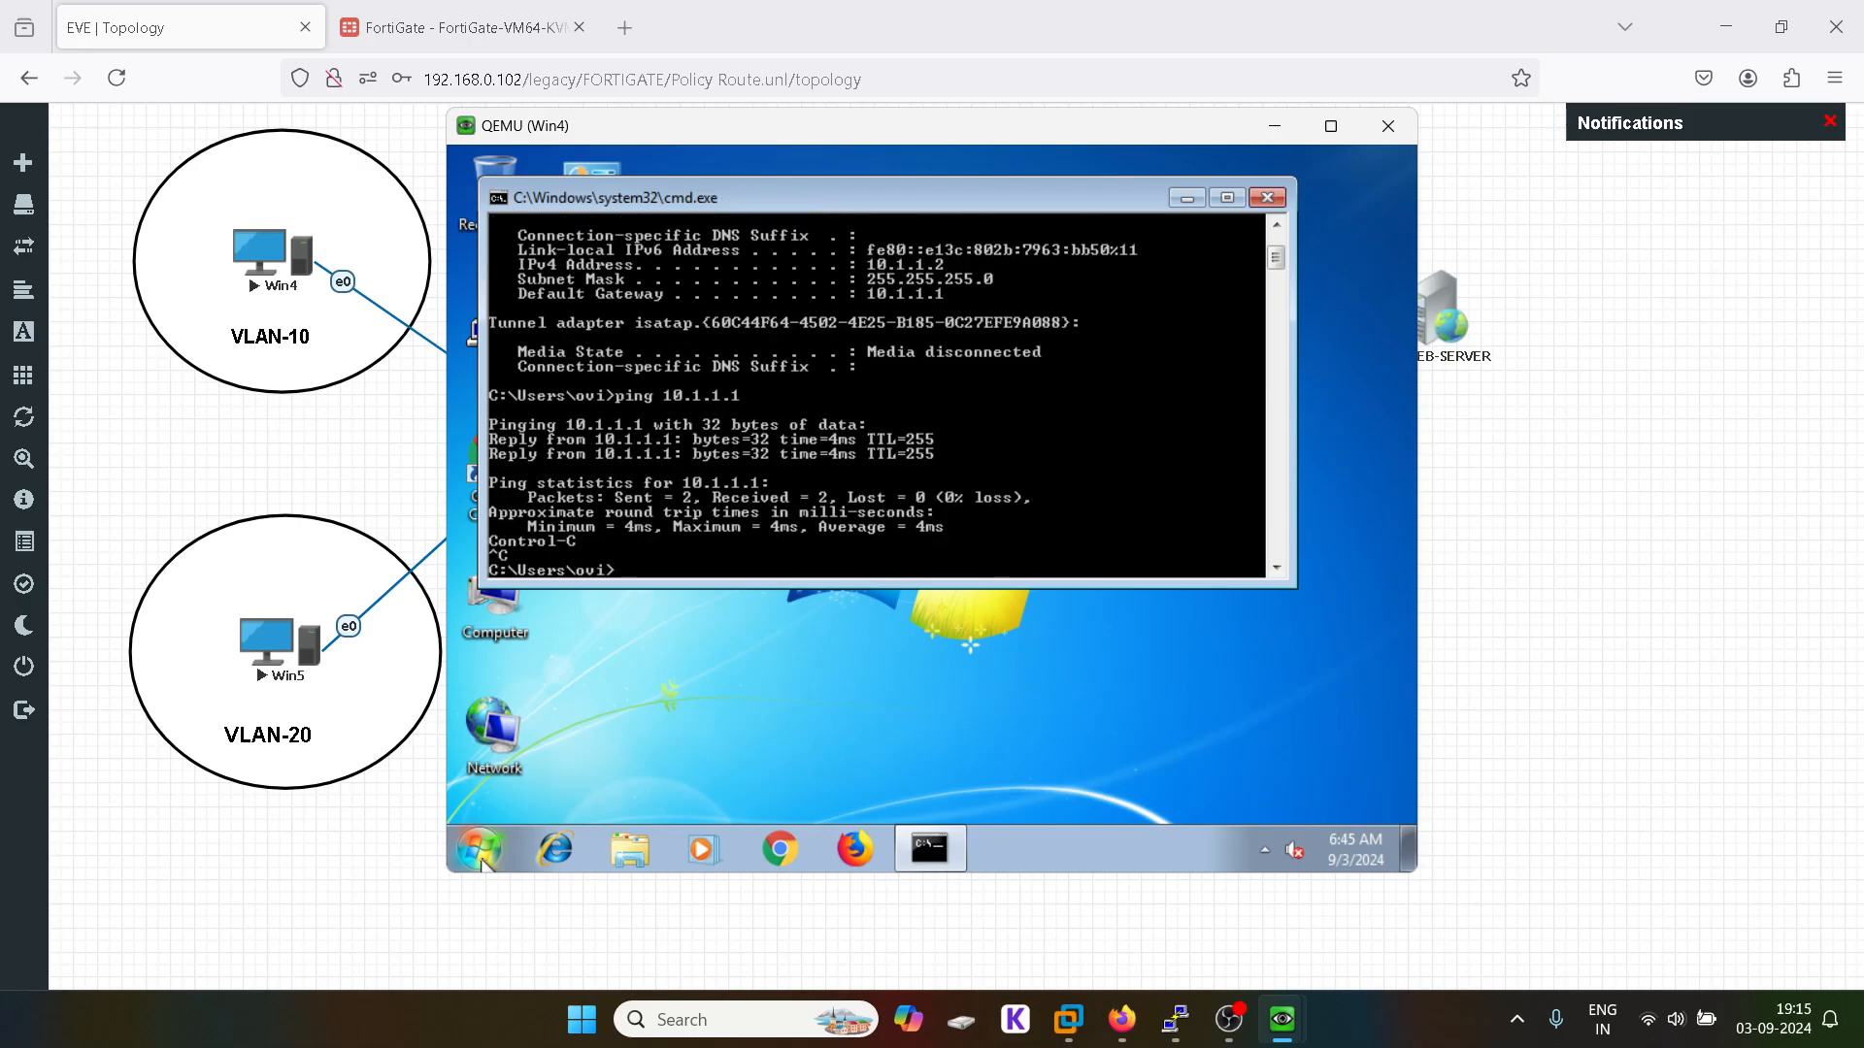
type("ping 8.8.8.8")
key("Return")
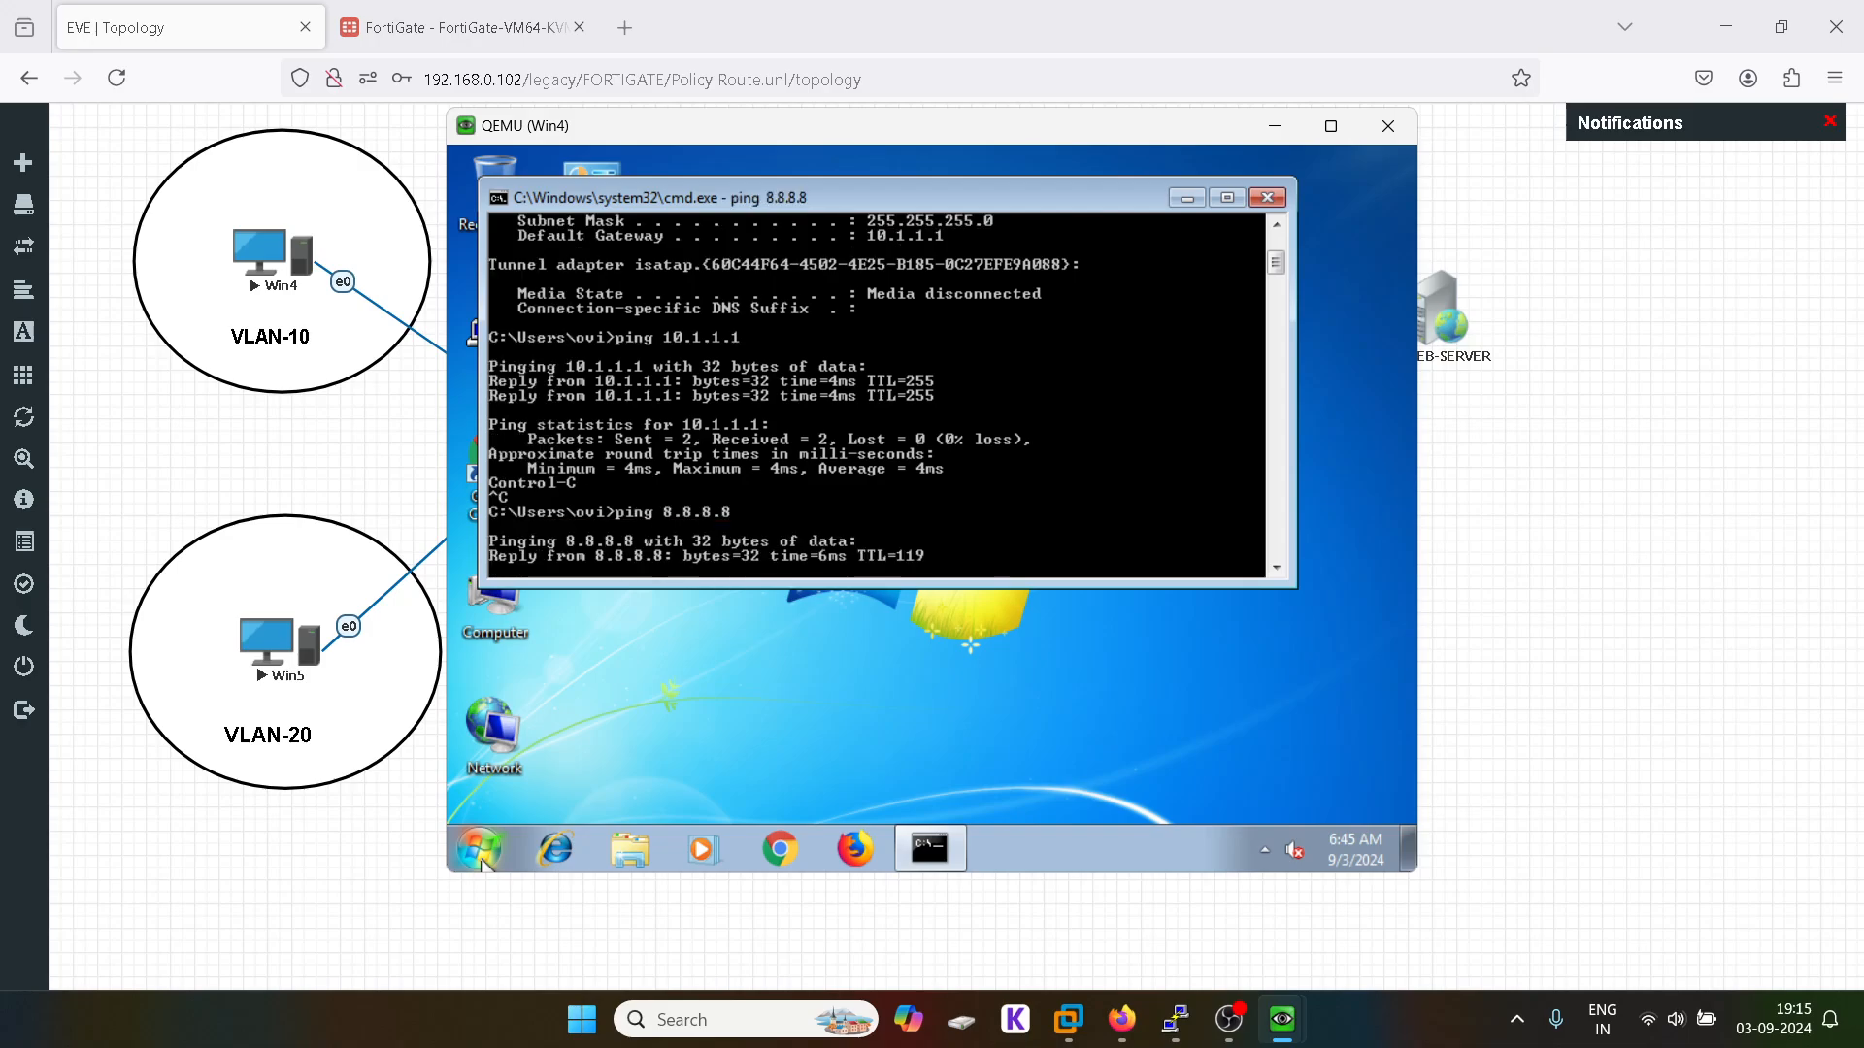
key("ctrl+c")
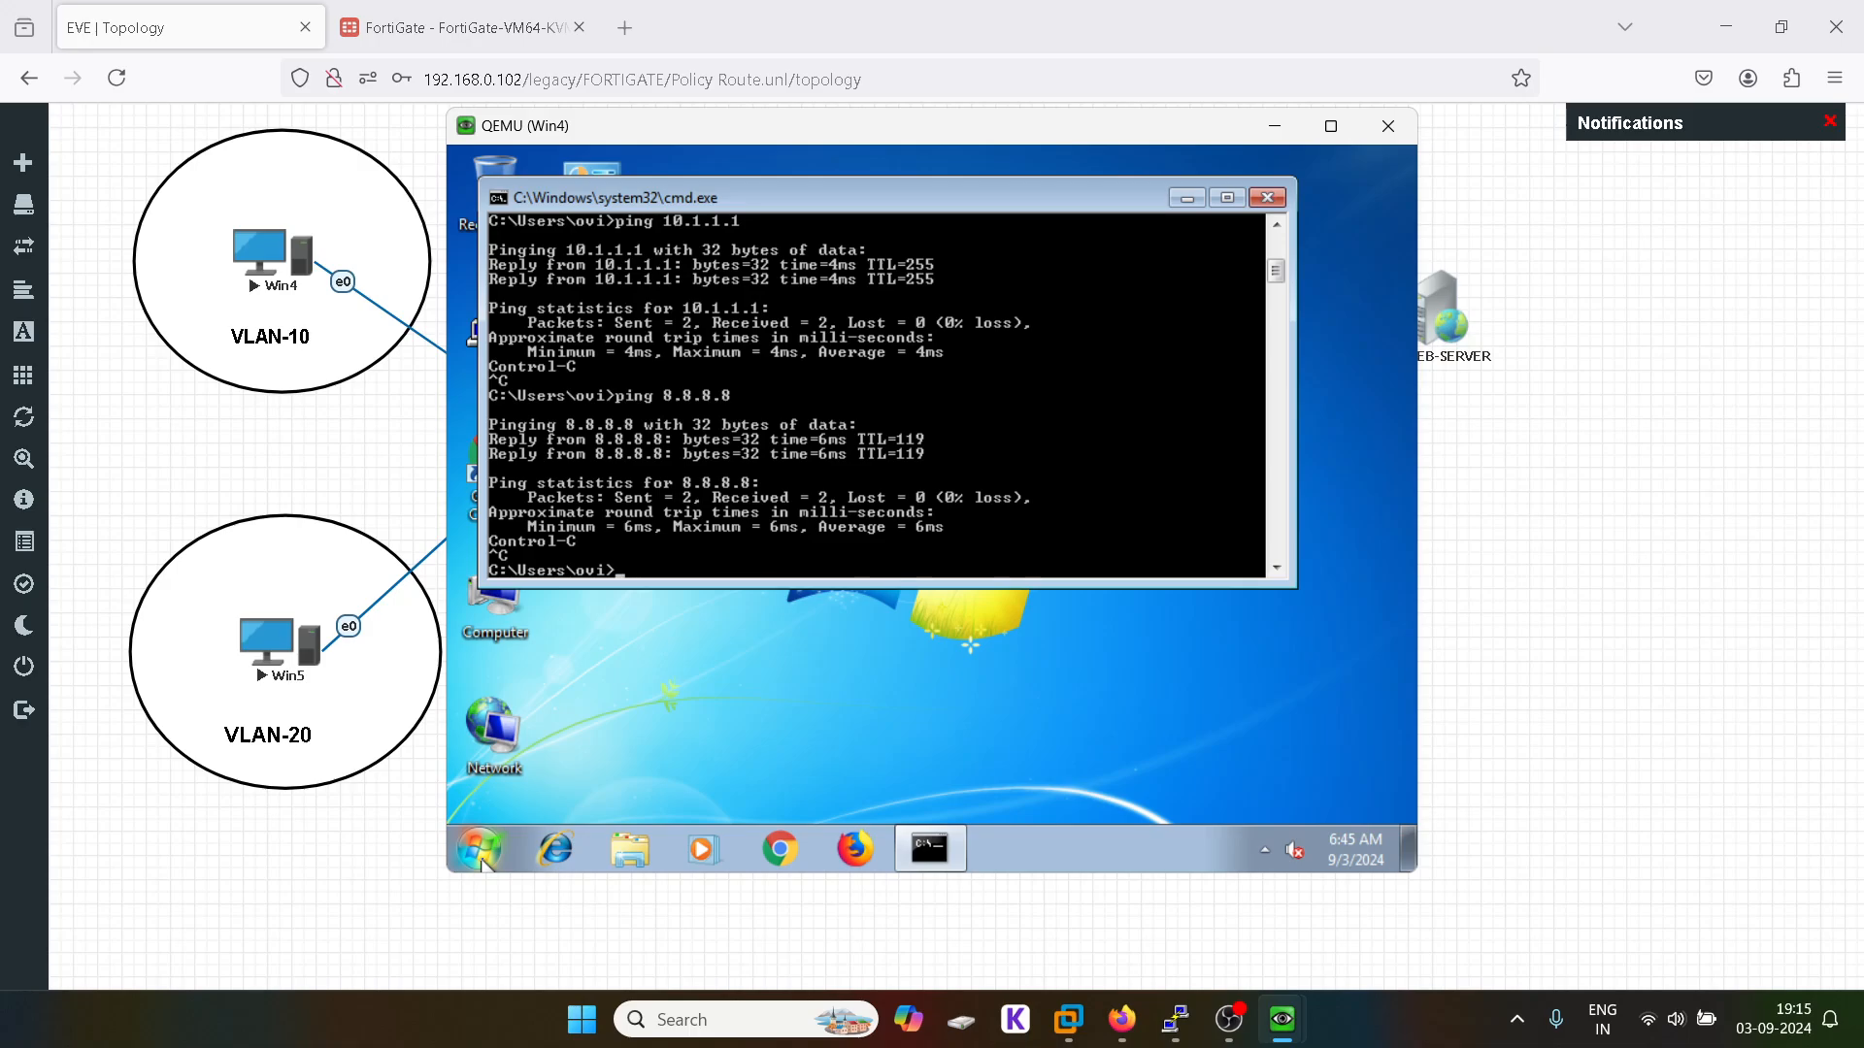
Step: Ping 30.1.1.1 and 30.1.1.2, then minimize the Win4 console to show the topology
key("Up")
key("Up")
key("BackSpace")
type("3")
key("Return")
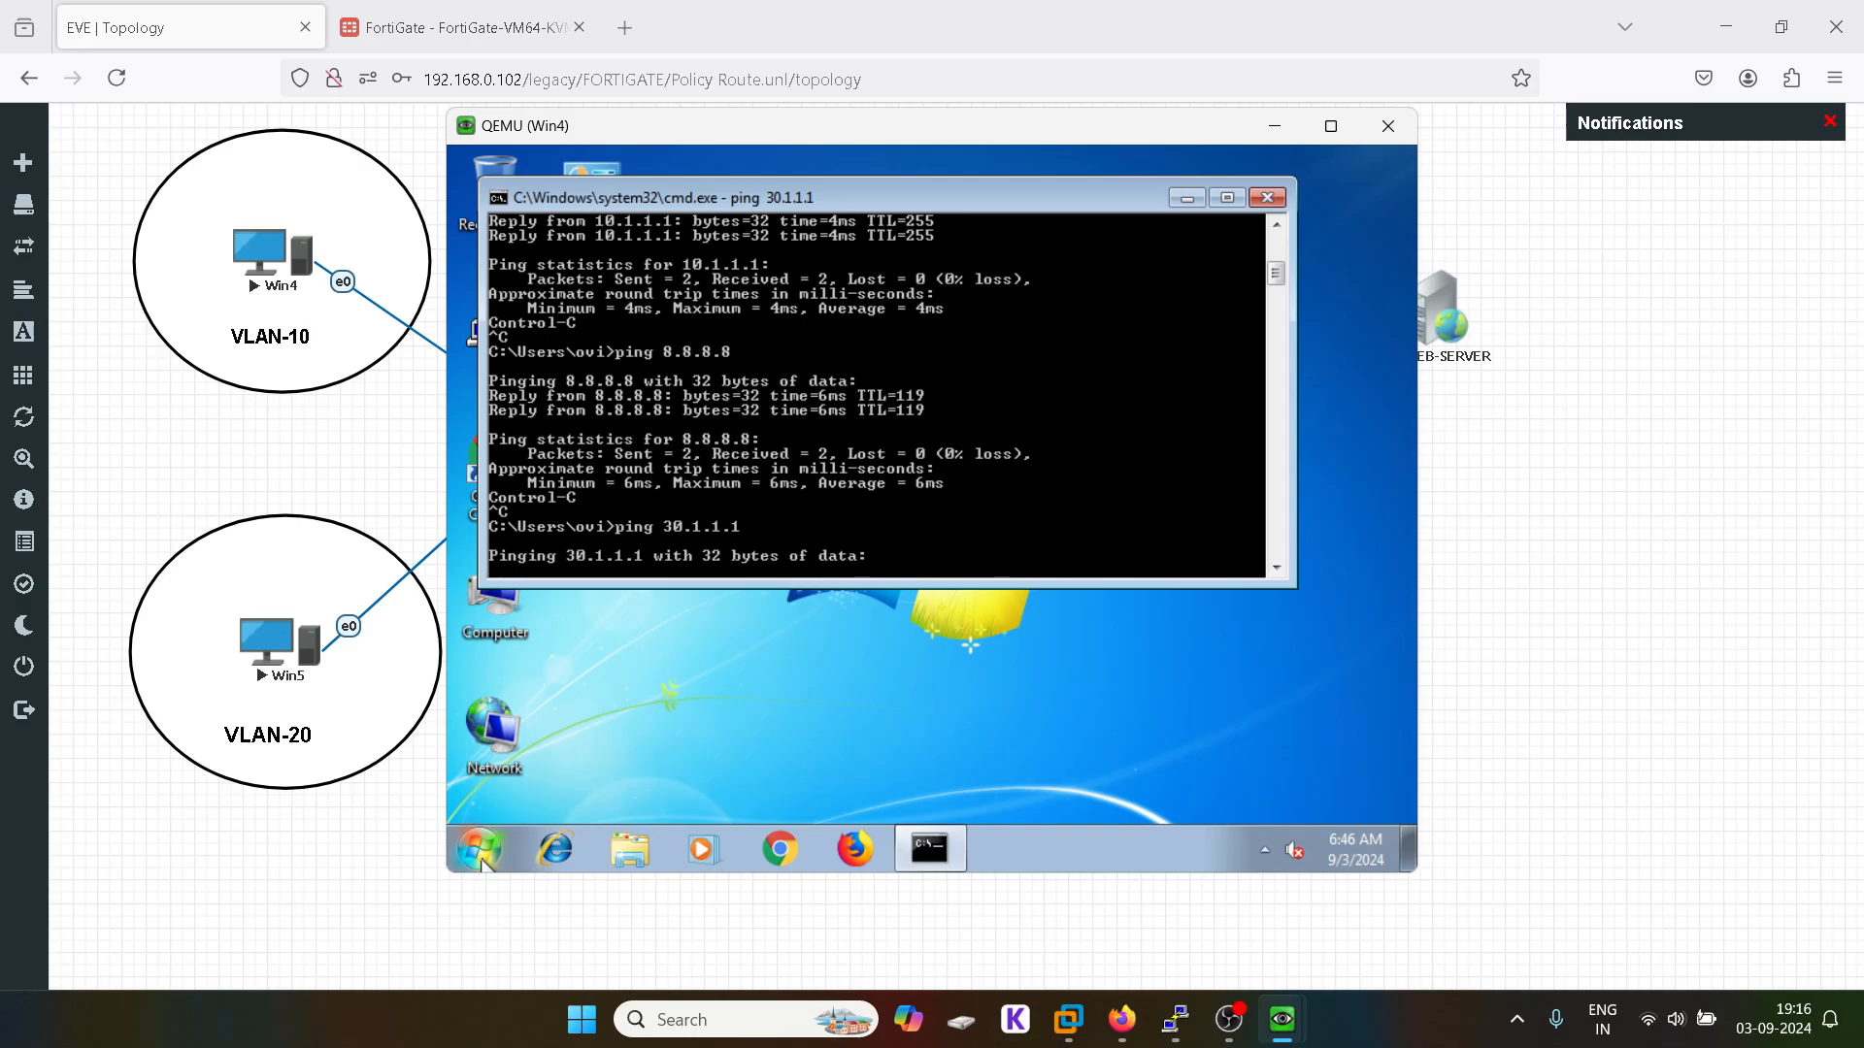
key("ctrl+c")
key("Up")
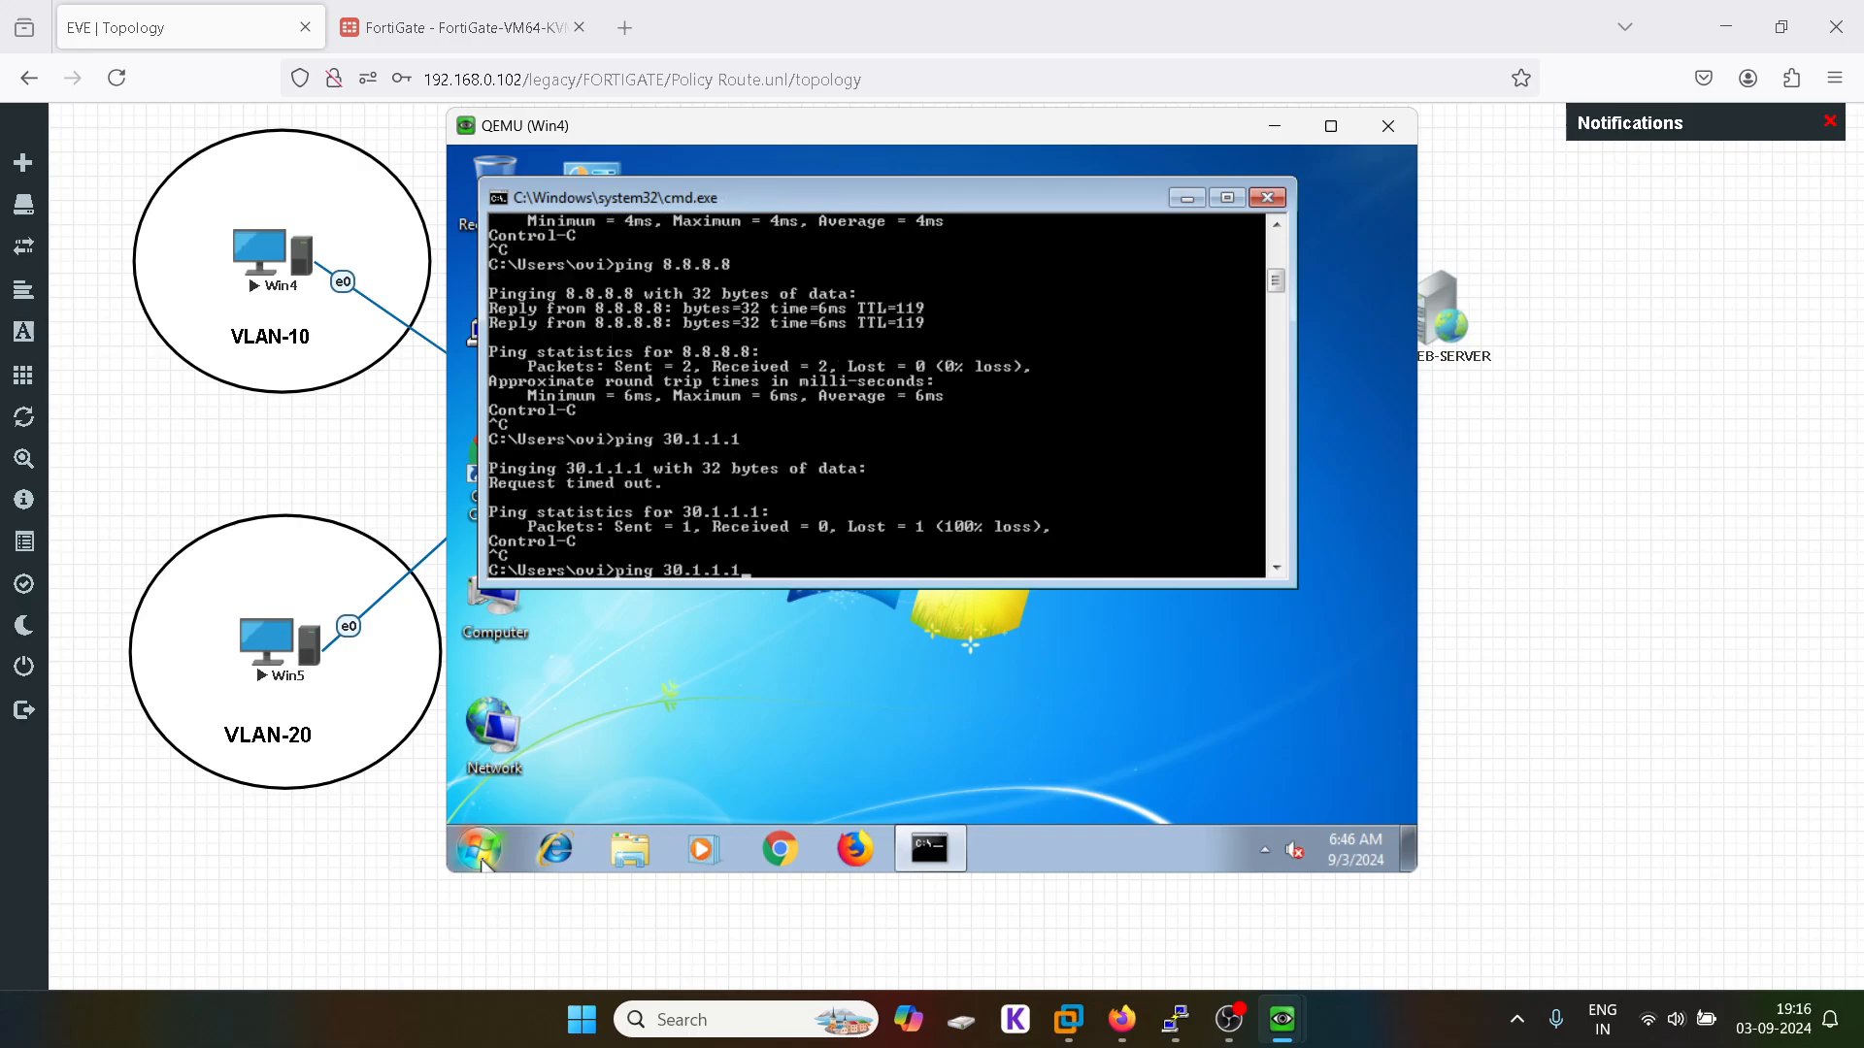
type("2")
key("Return")
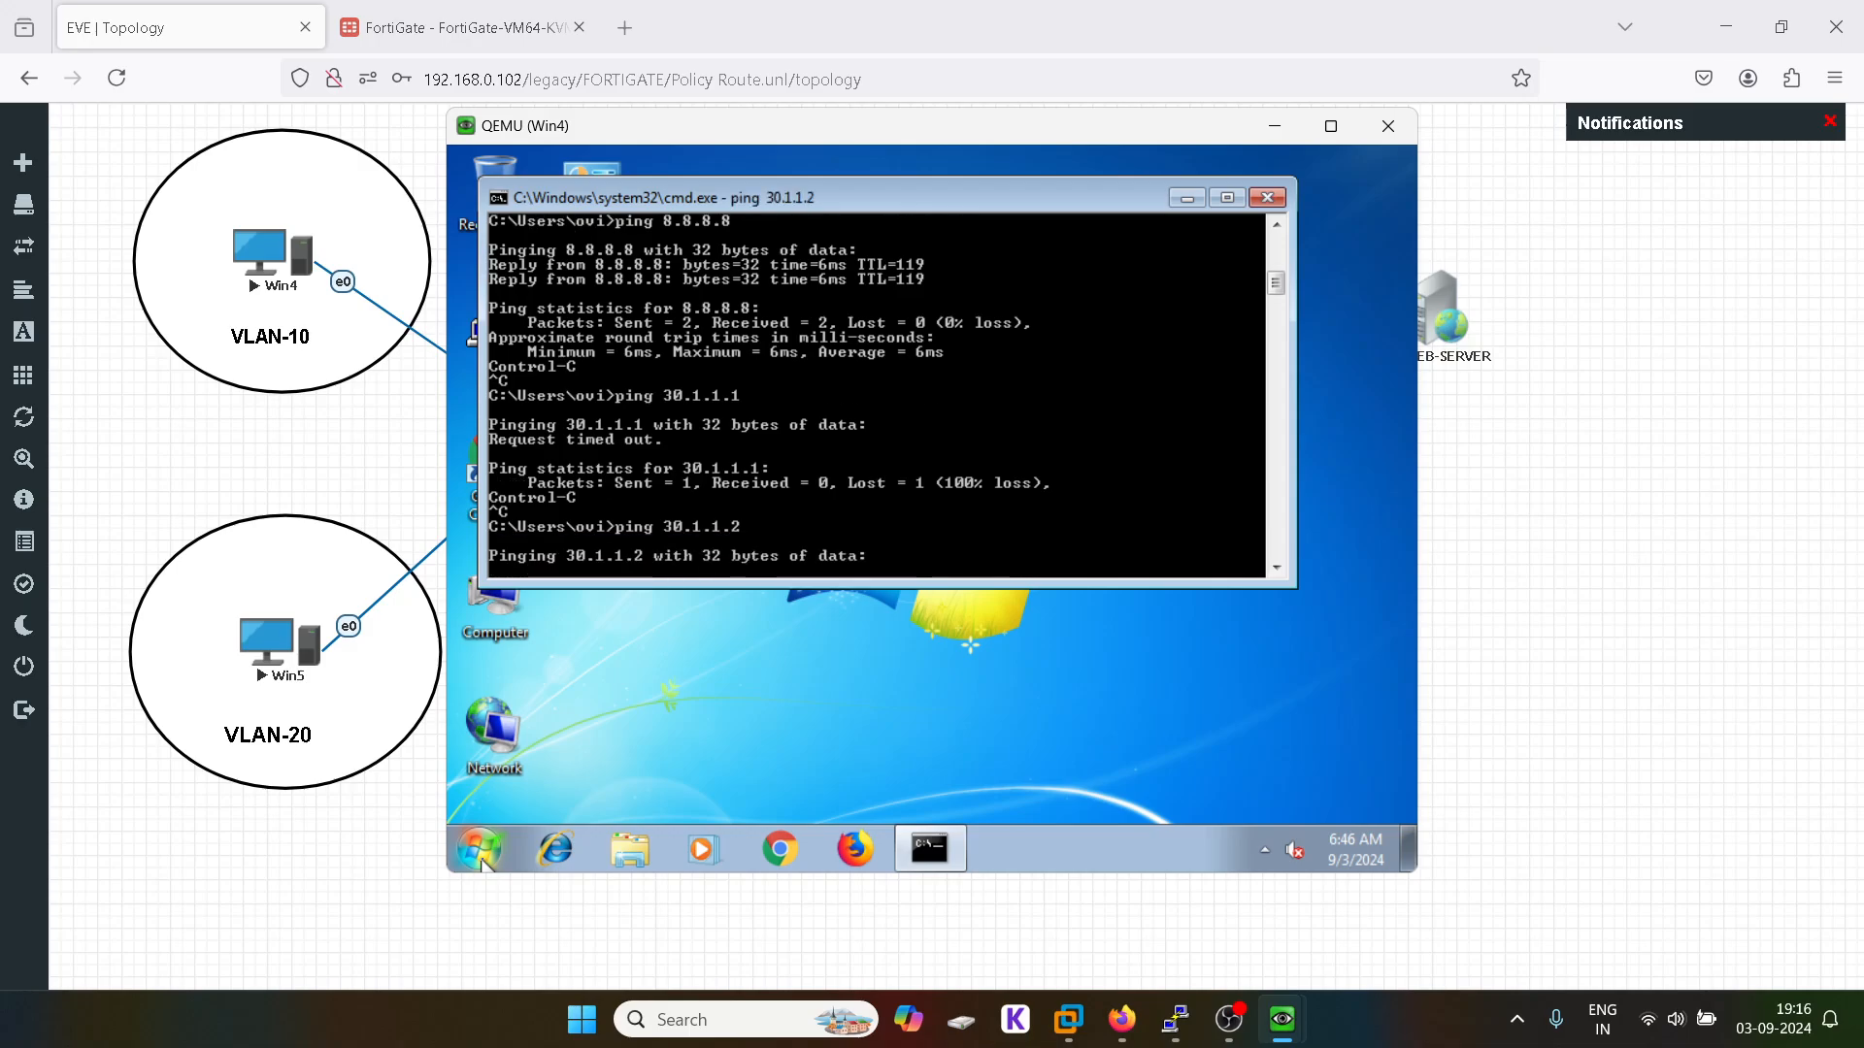
left_click(1279, 129)
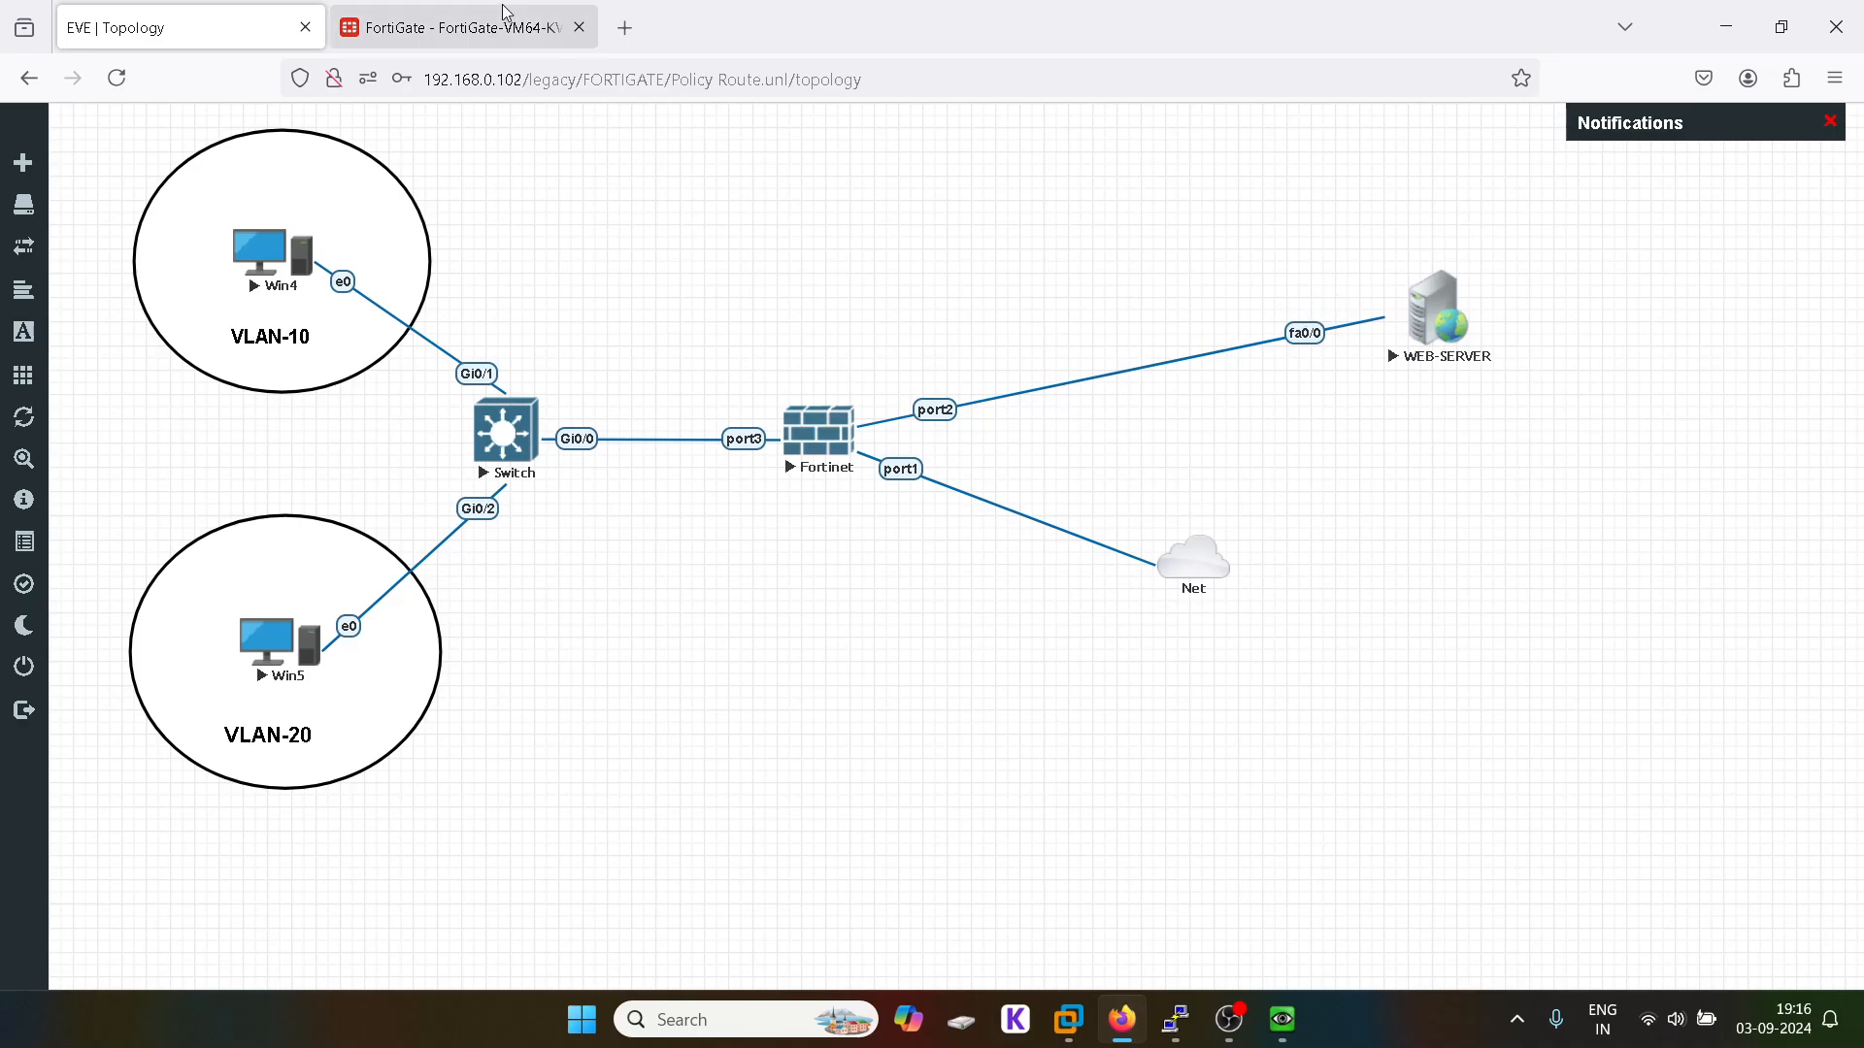
Step: Review policy route 1 under Network > Policy Routes; it shows 0 hits
left_click(457, 28)
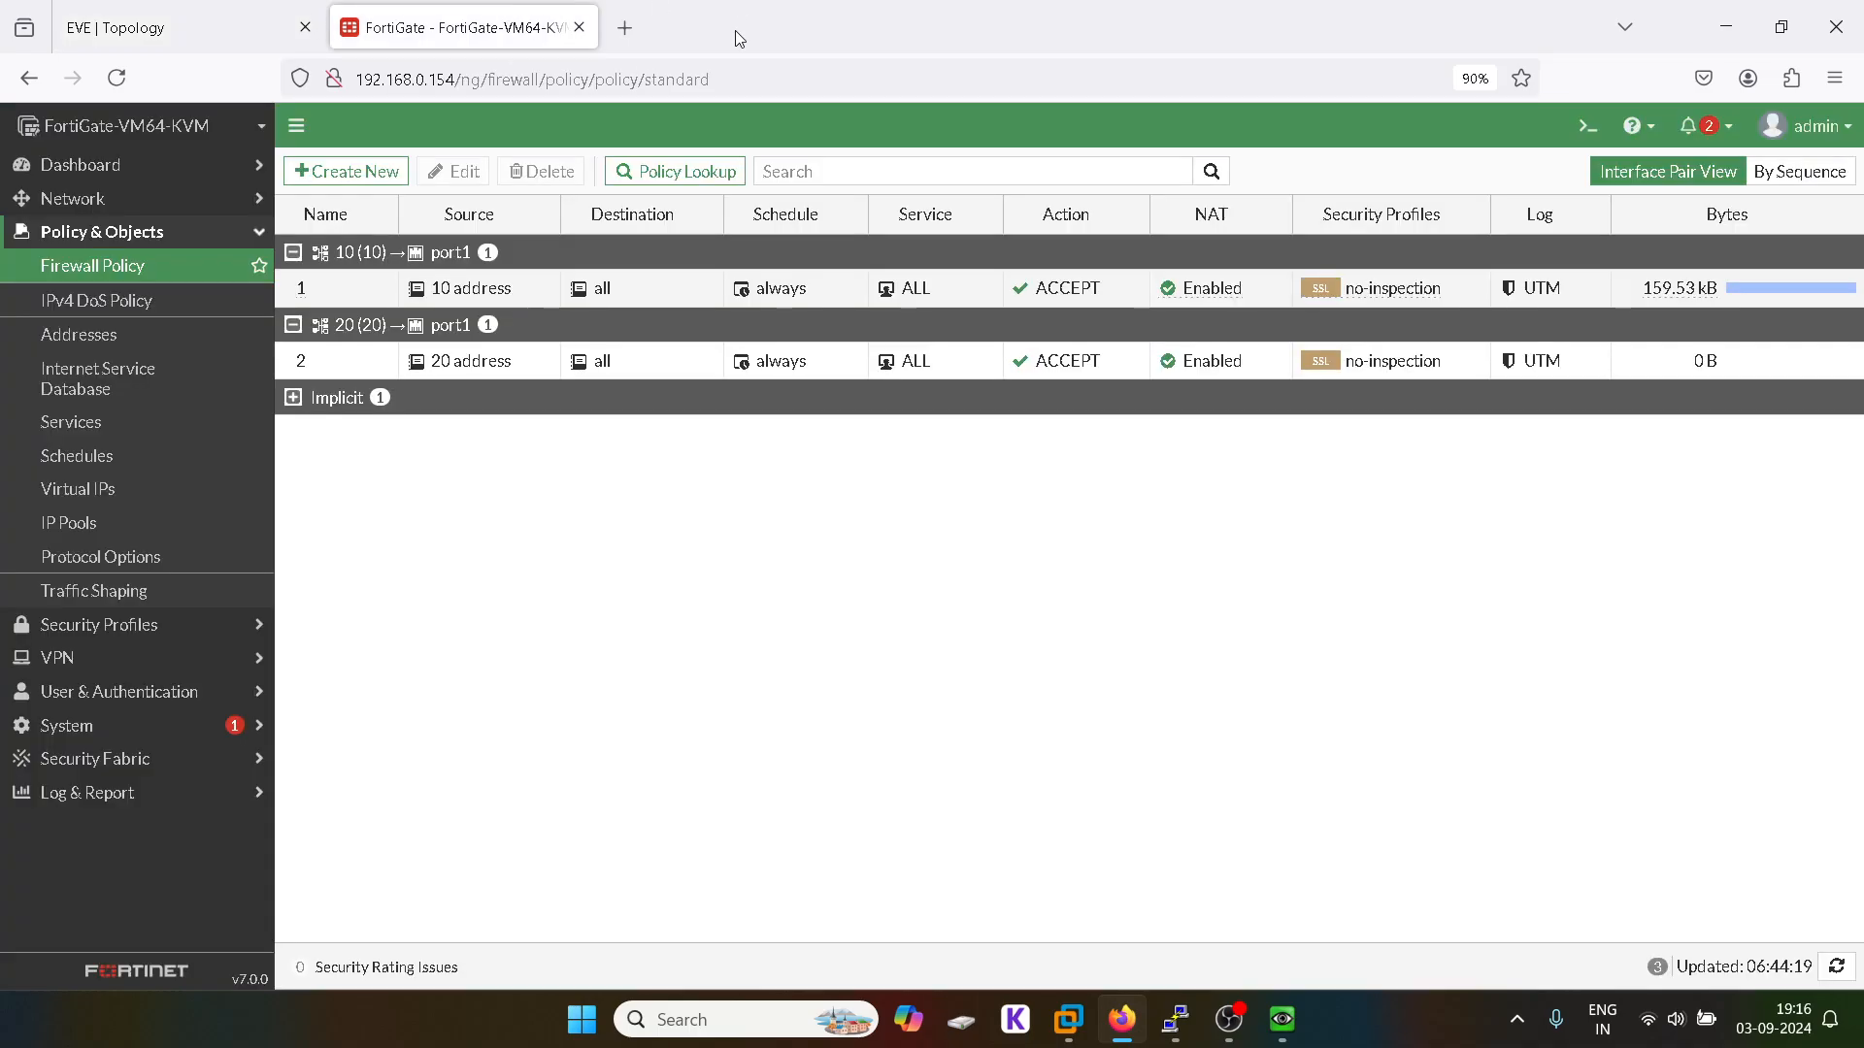
left_click(155, 232)
left_click(117, 266)
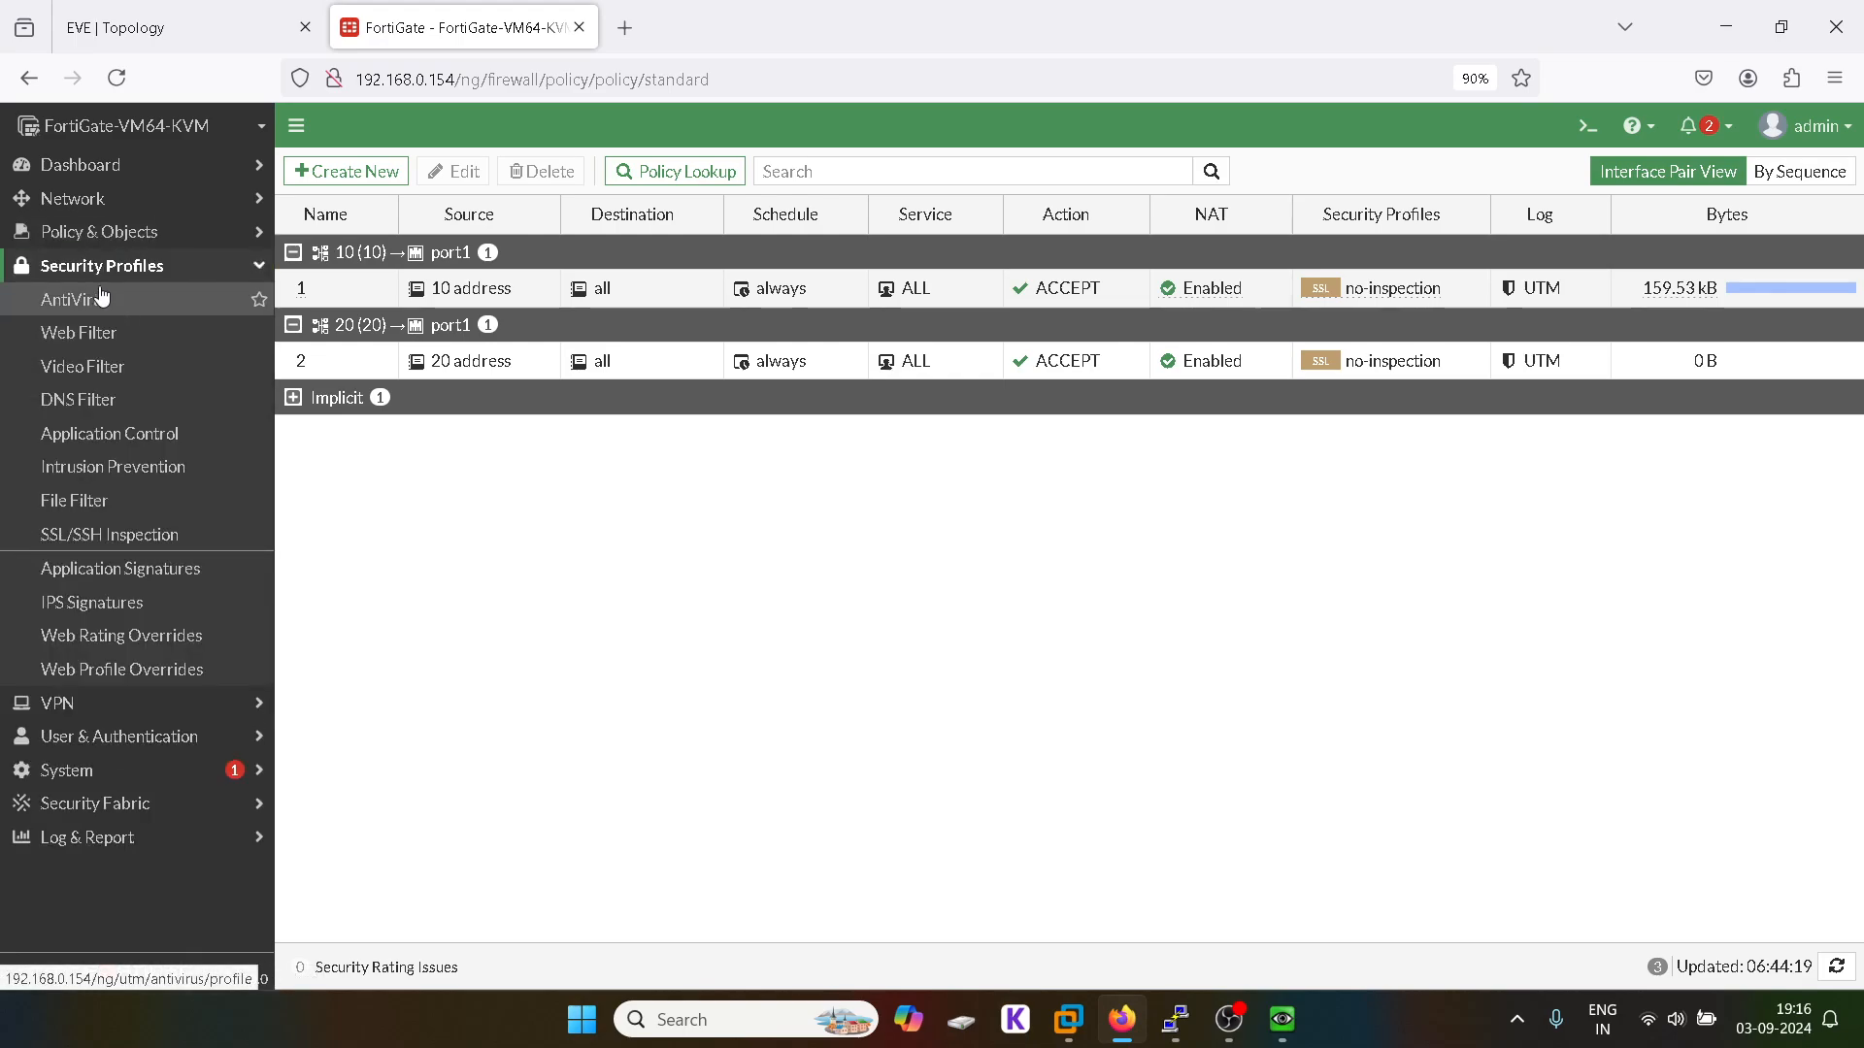
left_click(117, 265)
left_click(104, 199)
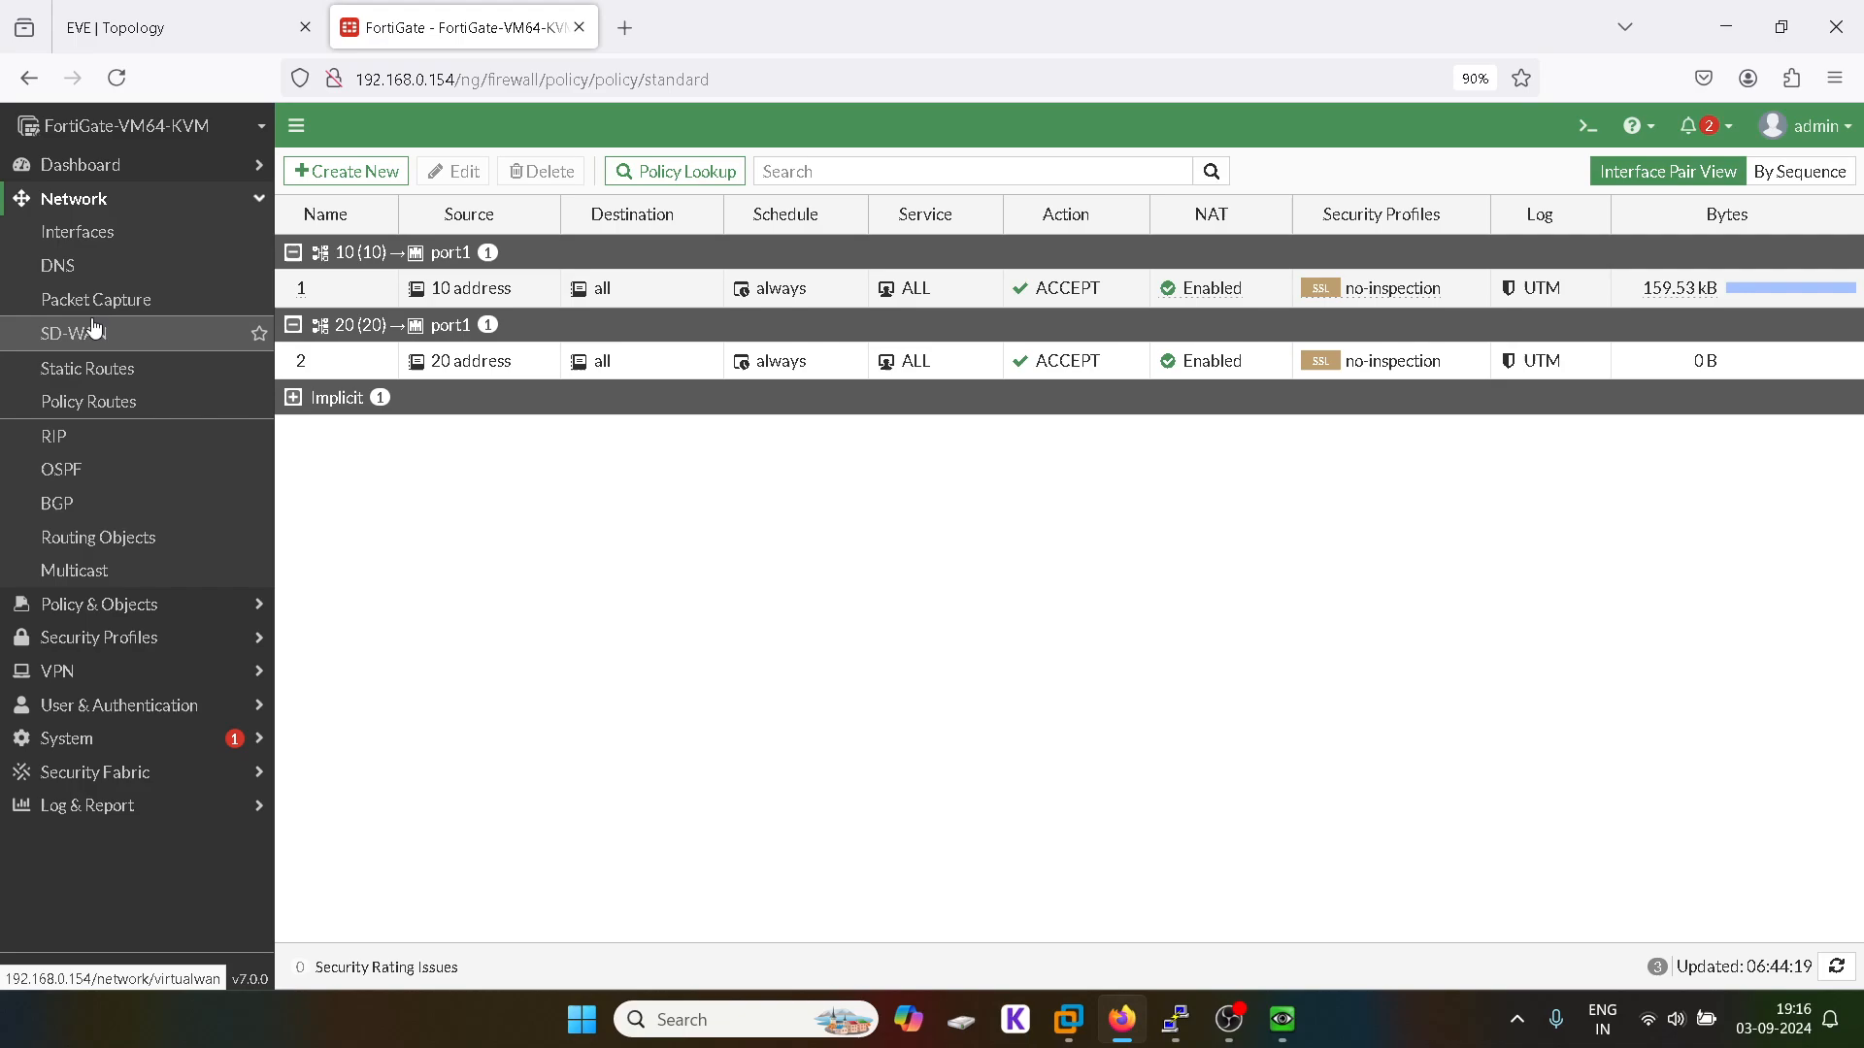
left_click(235, 406)
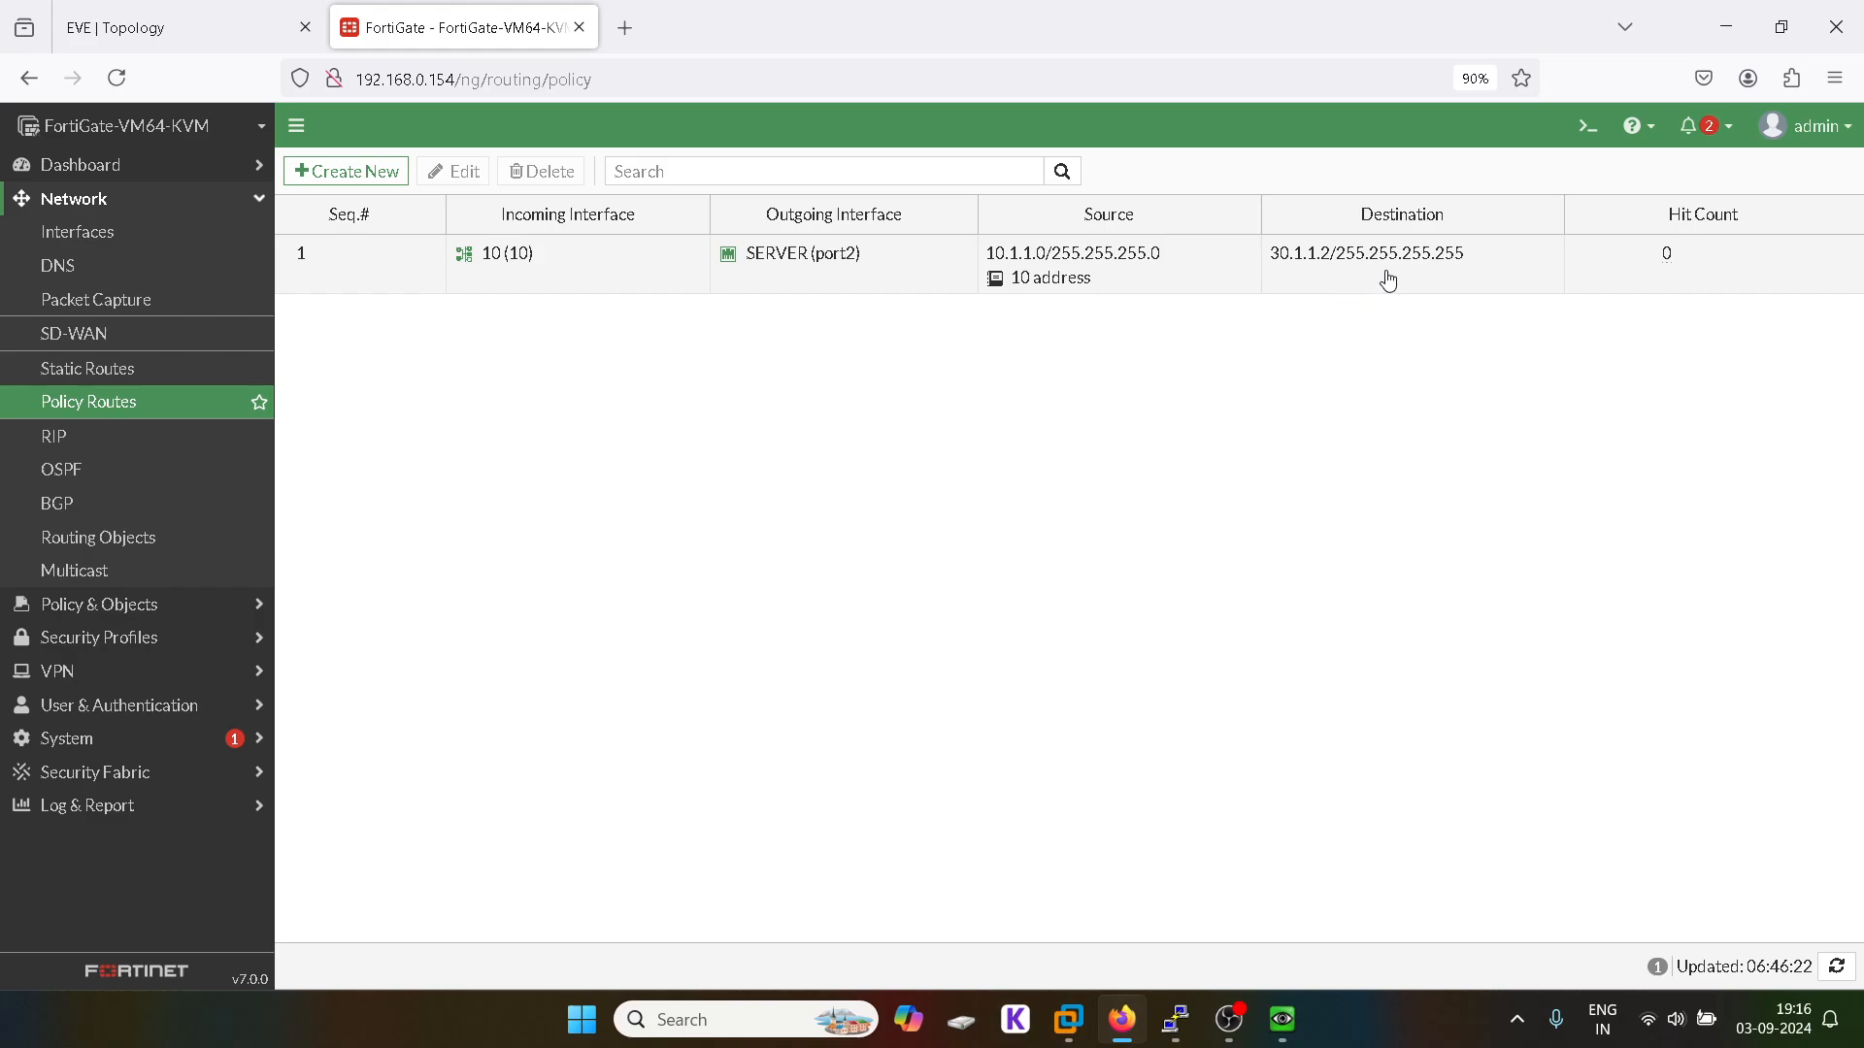
Step: Start a new policy in Policy & Objects > Firewall Policy
left_click(105, 199)
left_click(147, 232)
left_click(127, 266)
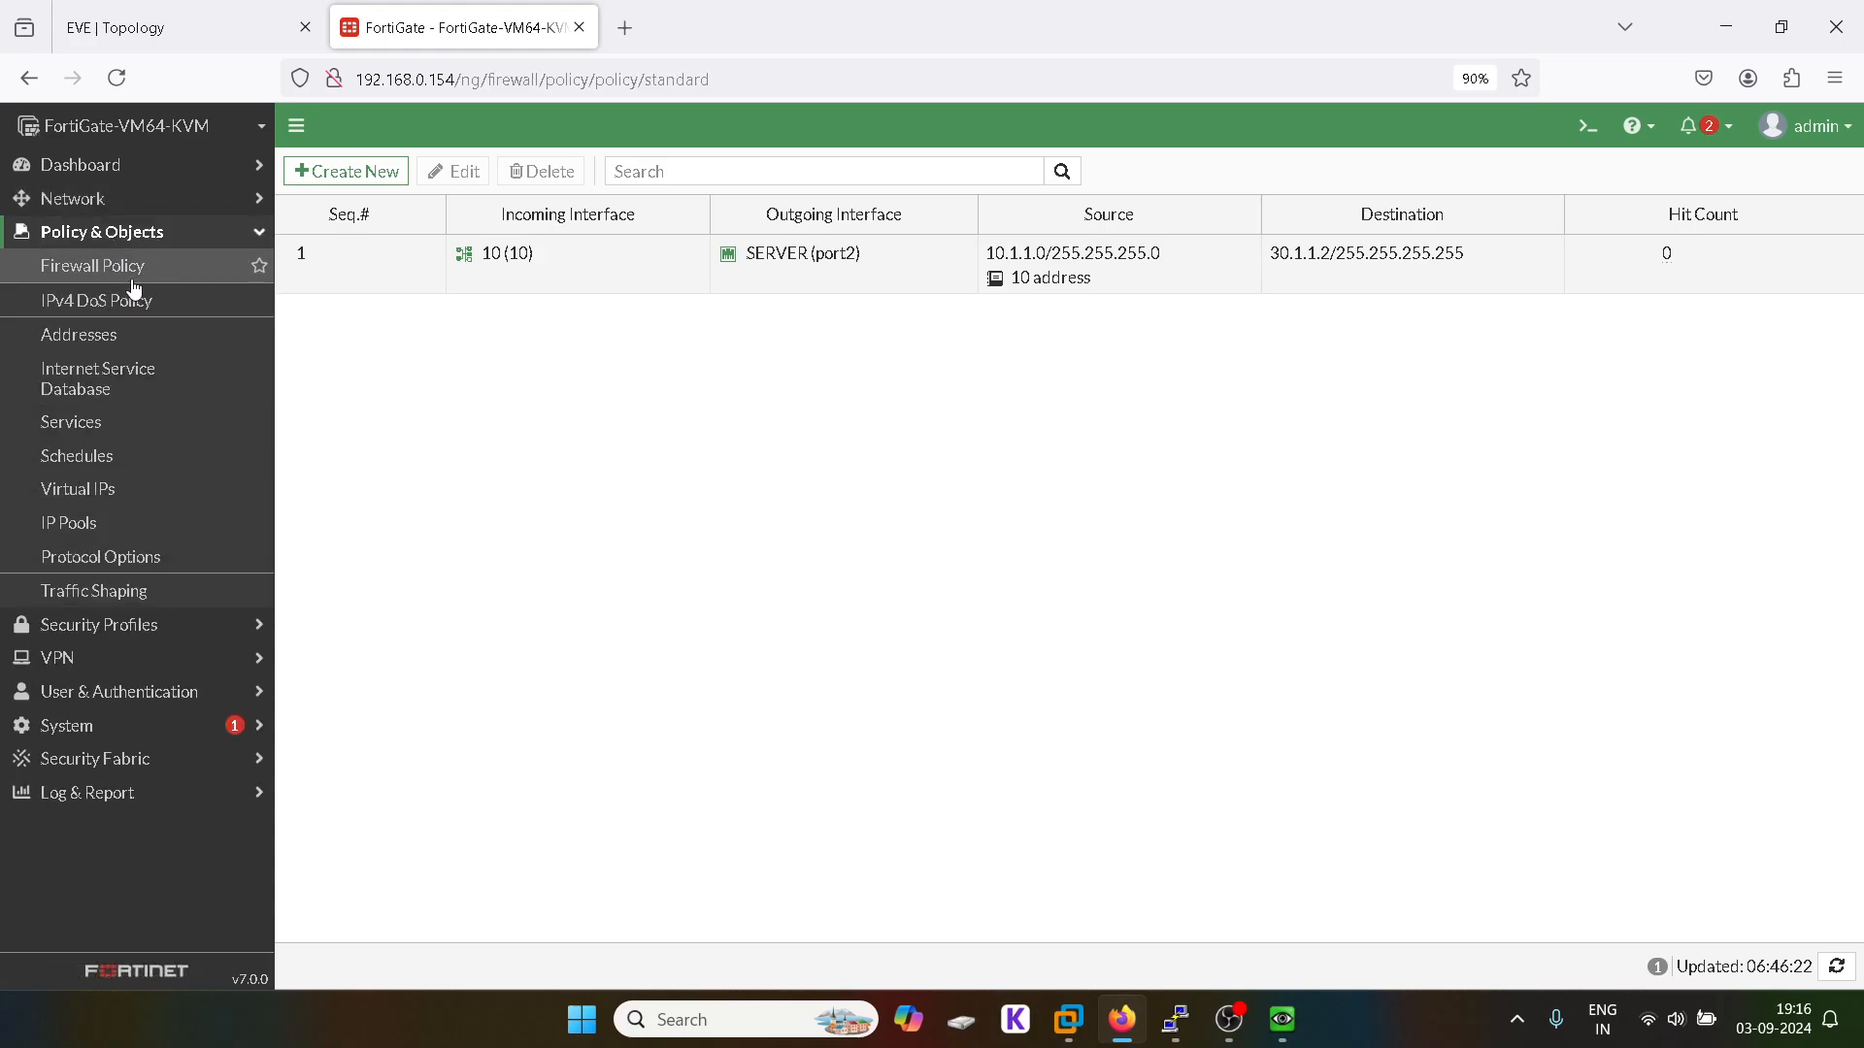
left_click(361, 167)
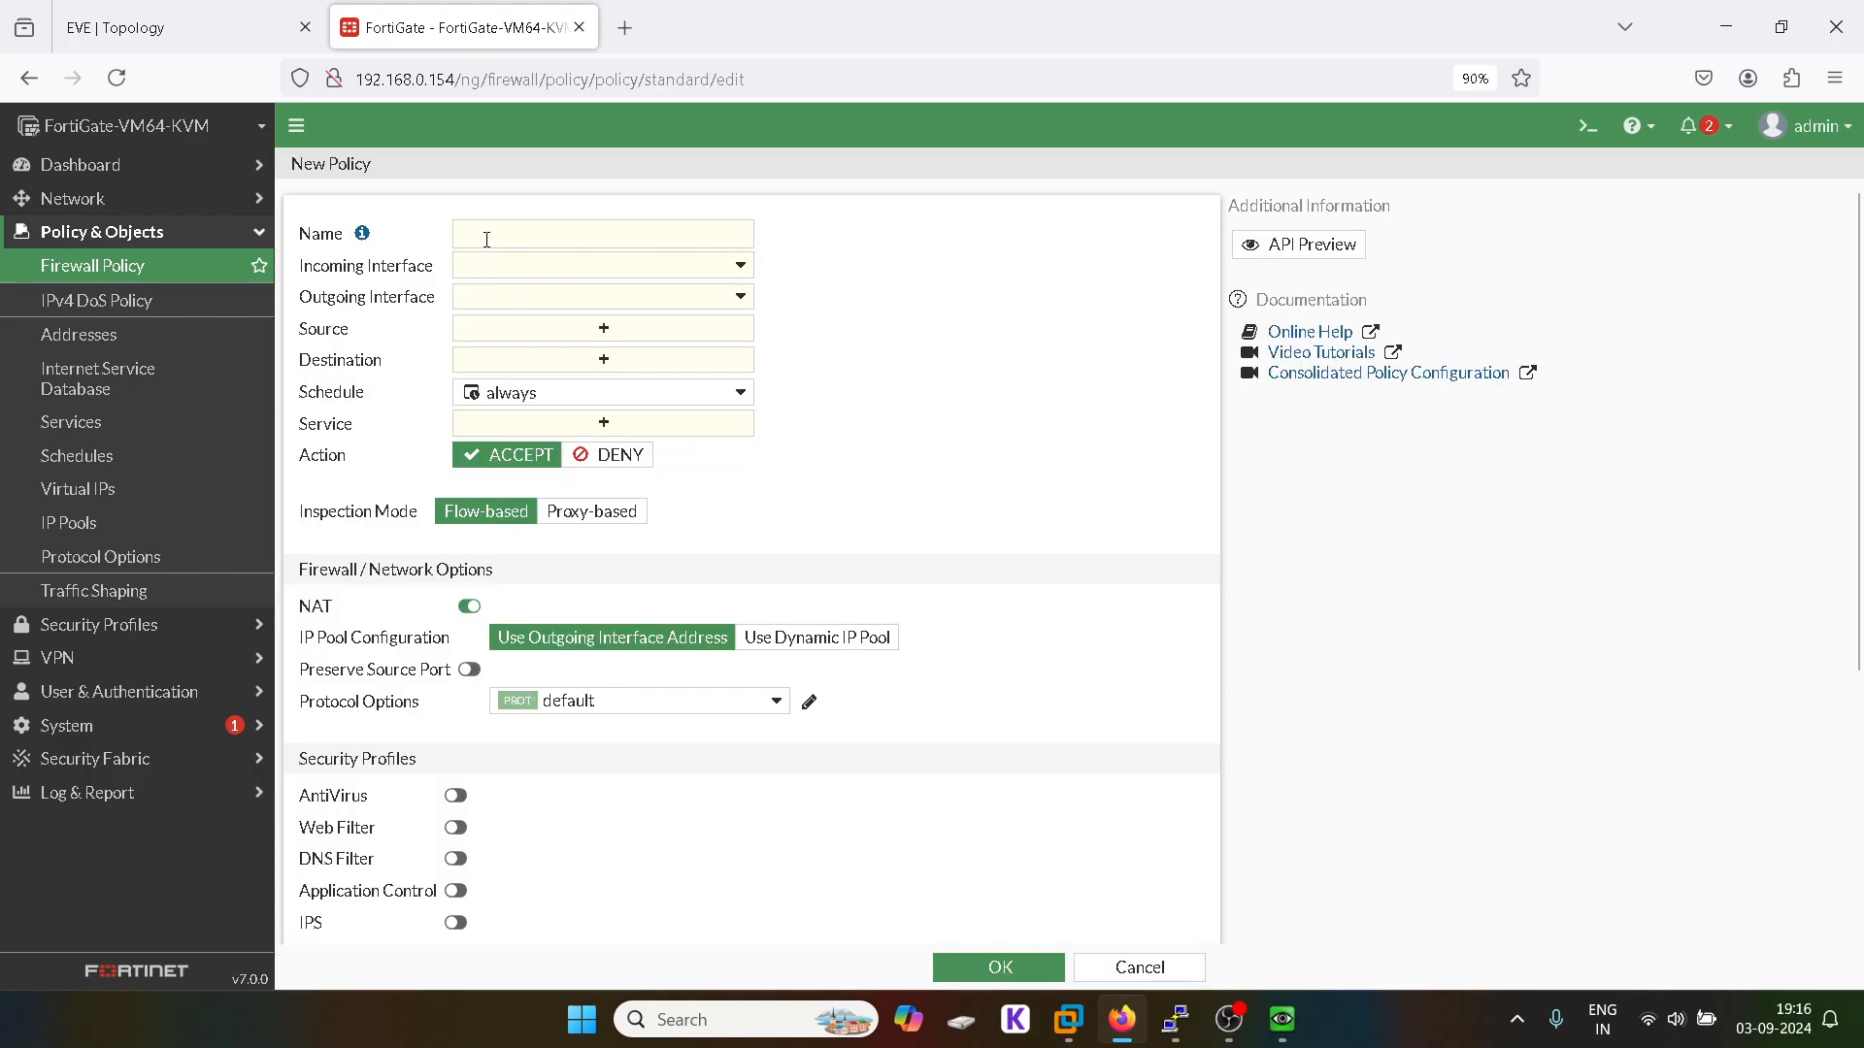
Step: Name the new policy 3, with incoming interface 10 (10) and outgoing SERVER (port2)
left_click(487, 238)
type("3")
left_click(493, 273)
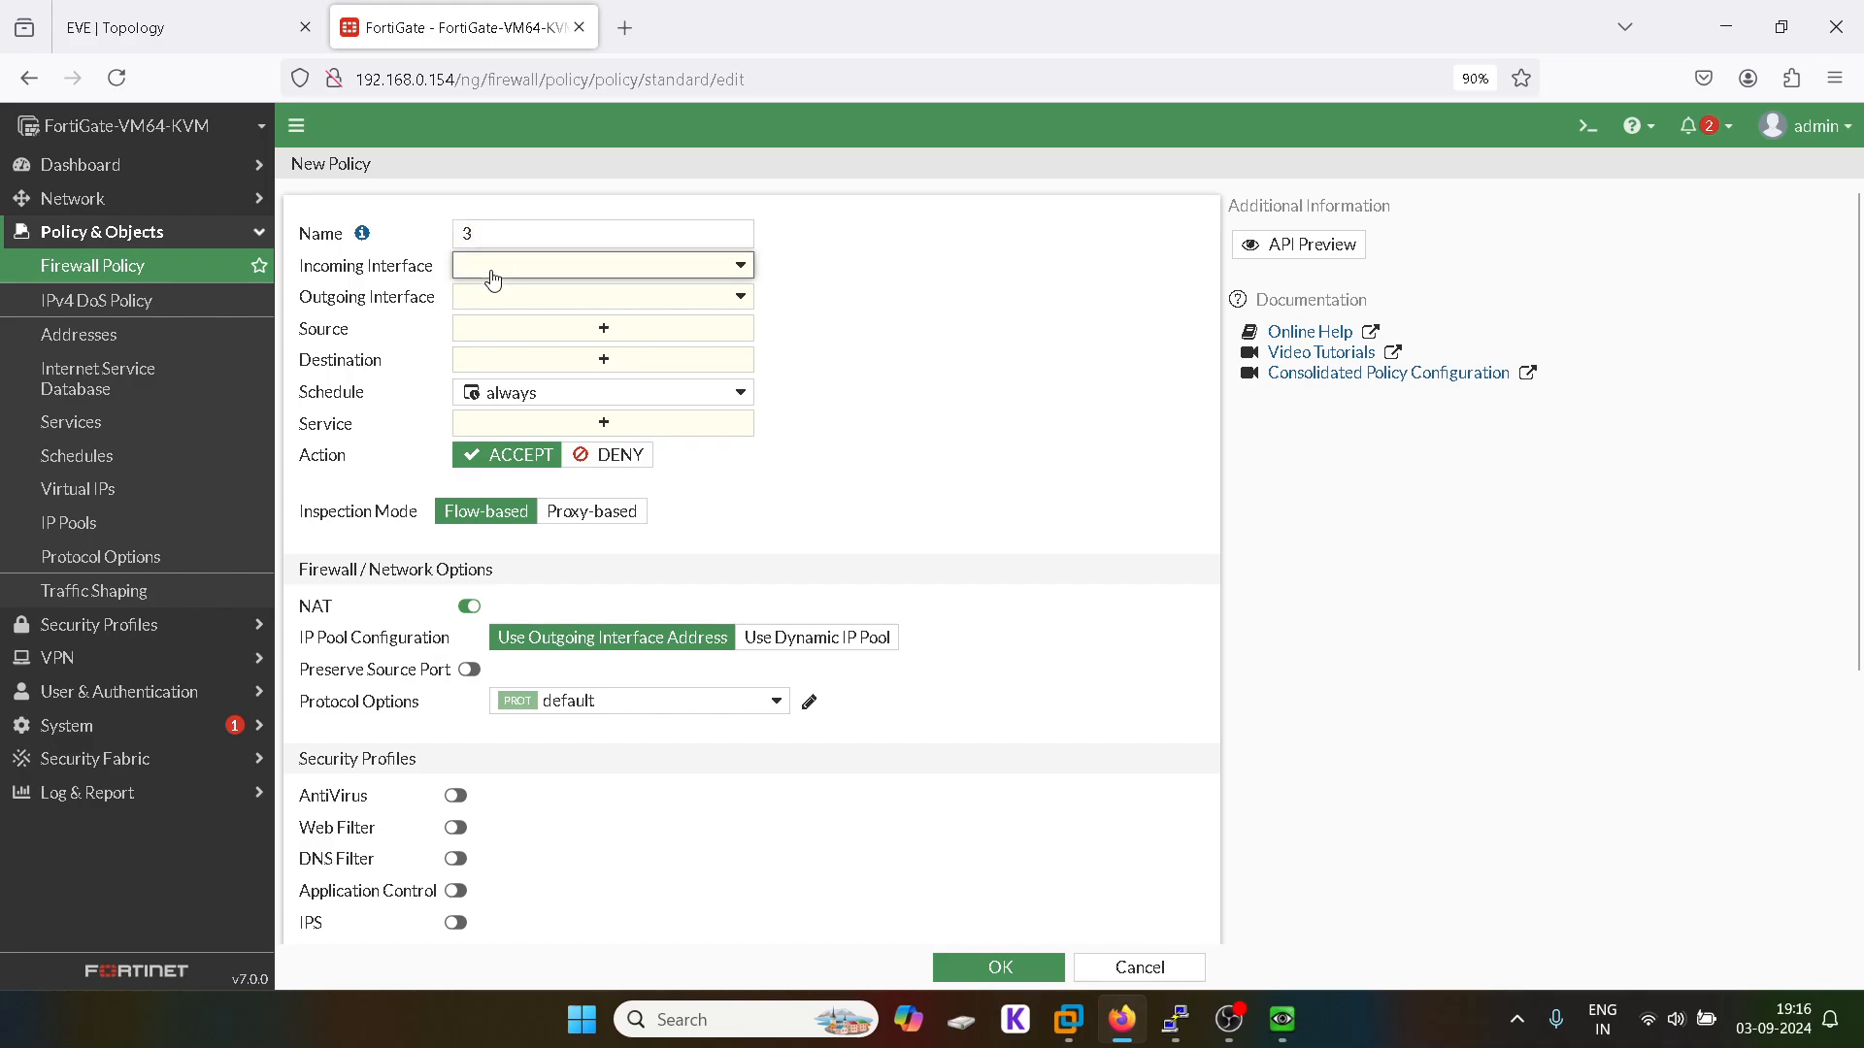
left_click(539, 325)
left_click(514, 299)
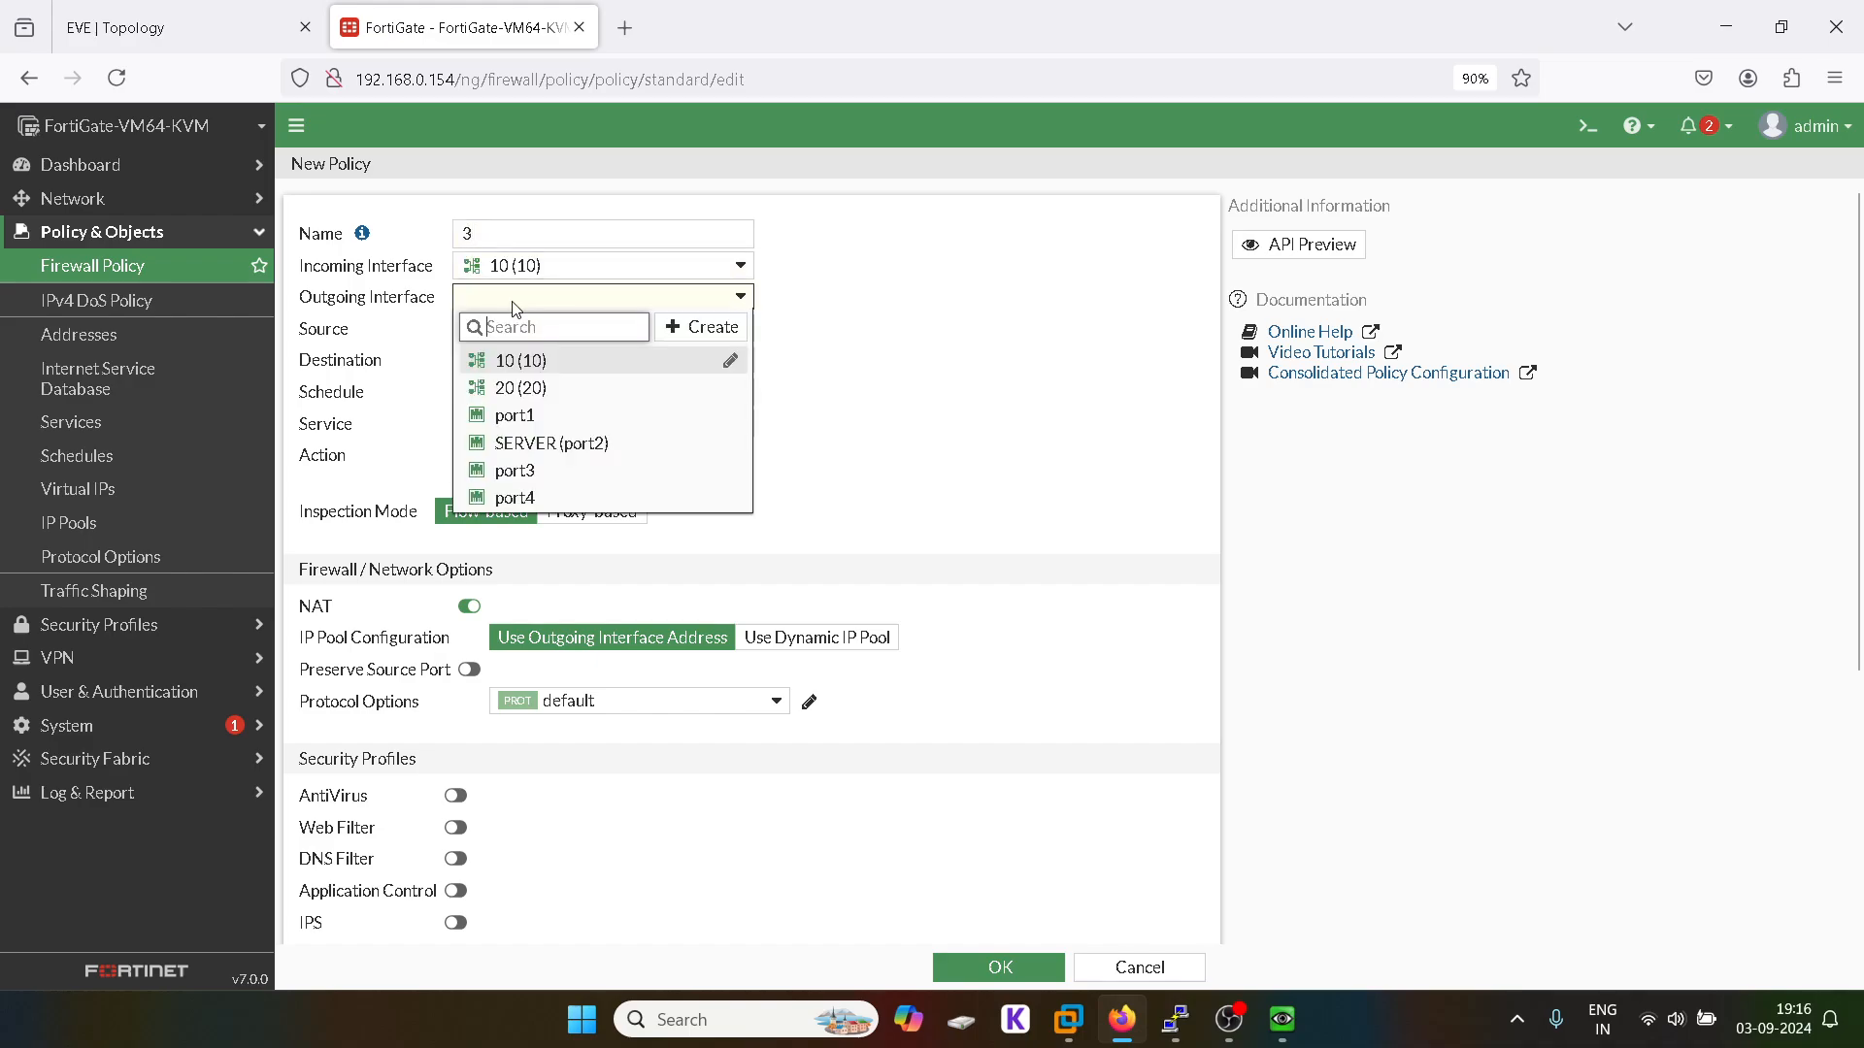
left_click(568, 447)
Step: Set source 10 address, destination all and service ALL, then save the policy
left_click(597, 330)
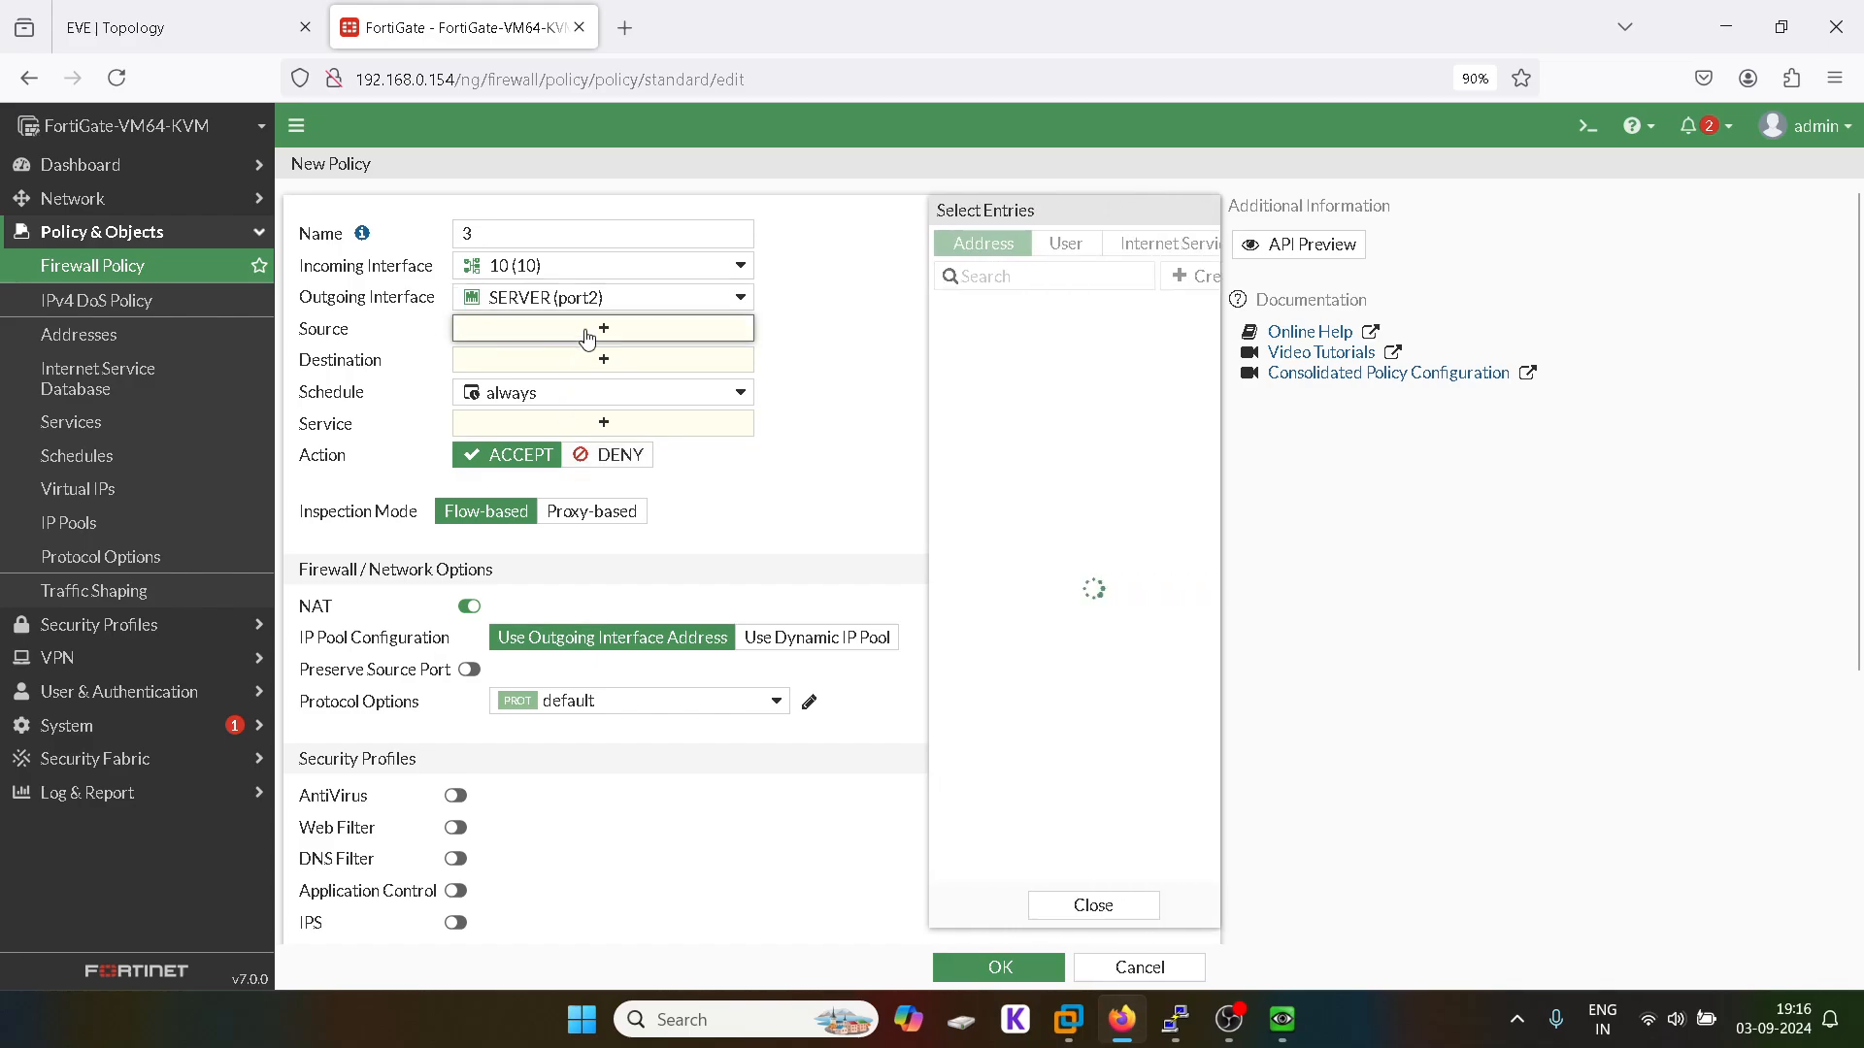
left_click(971, 339)
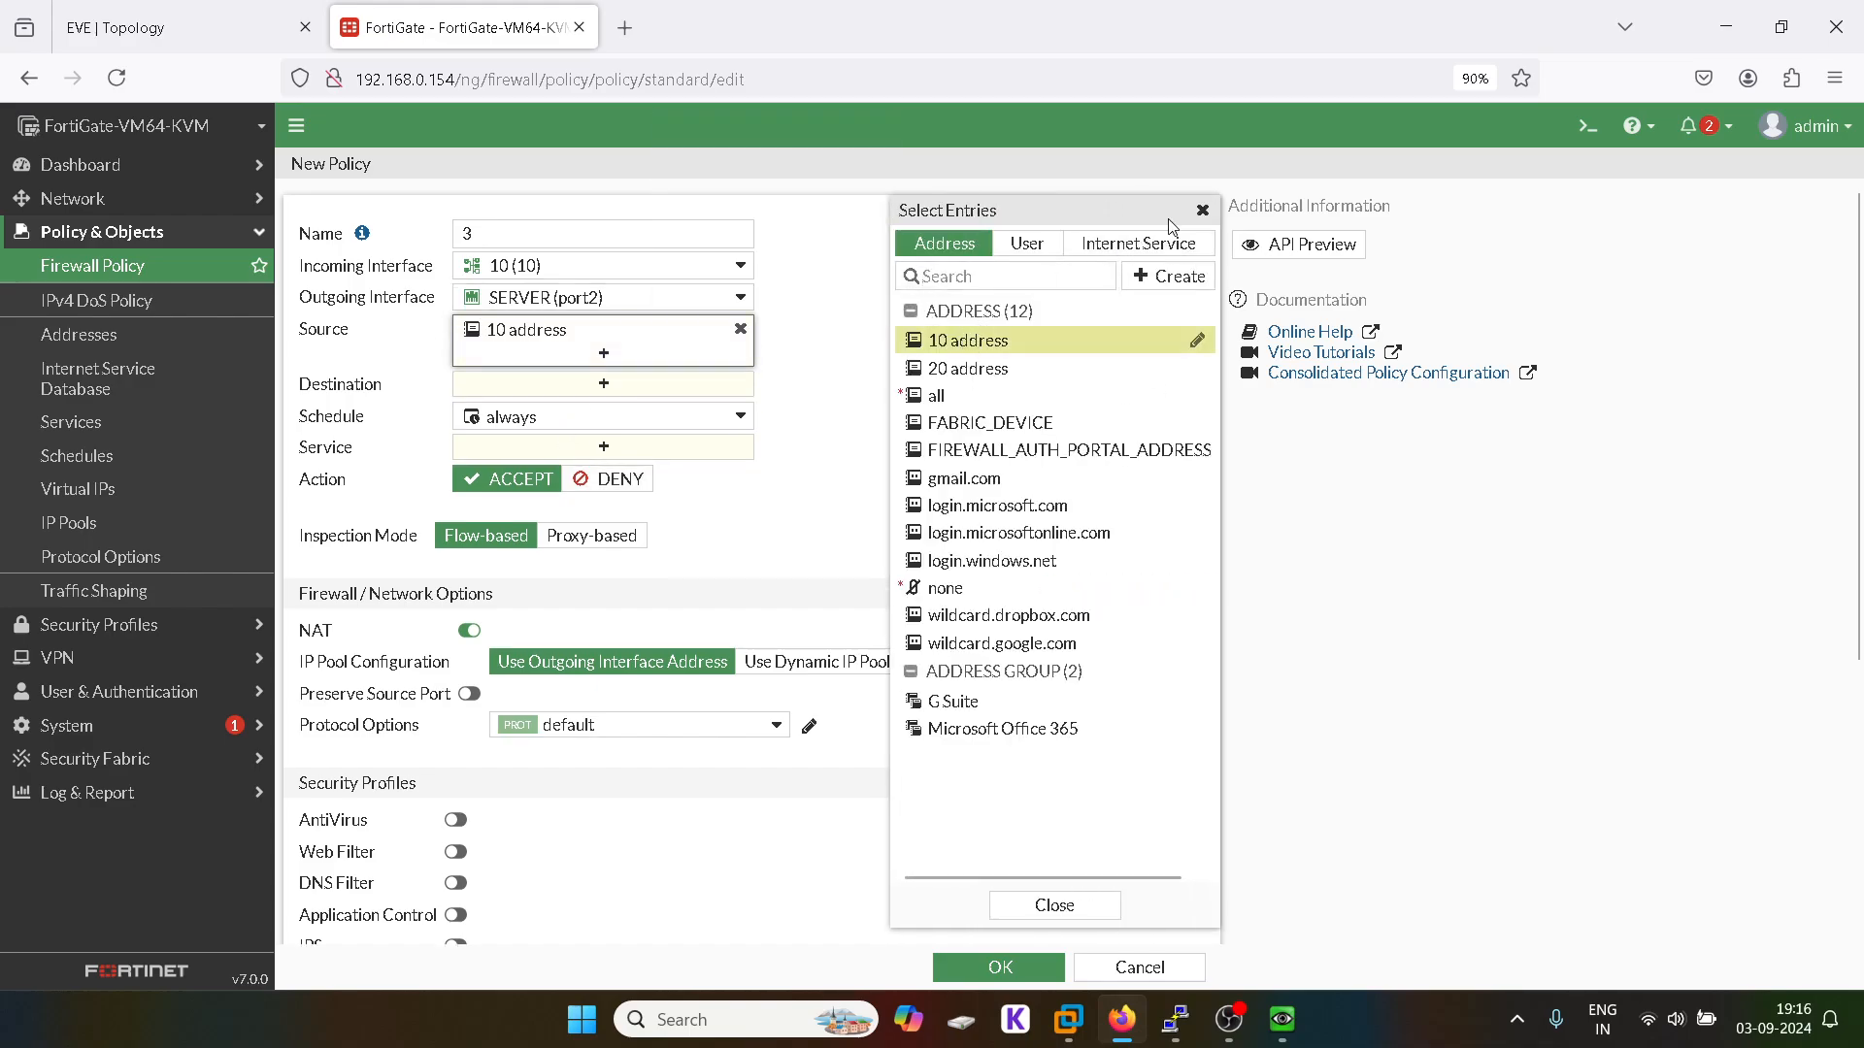
left_click(1203, 210)
left_click(605, 386)
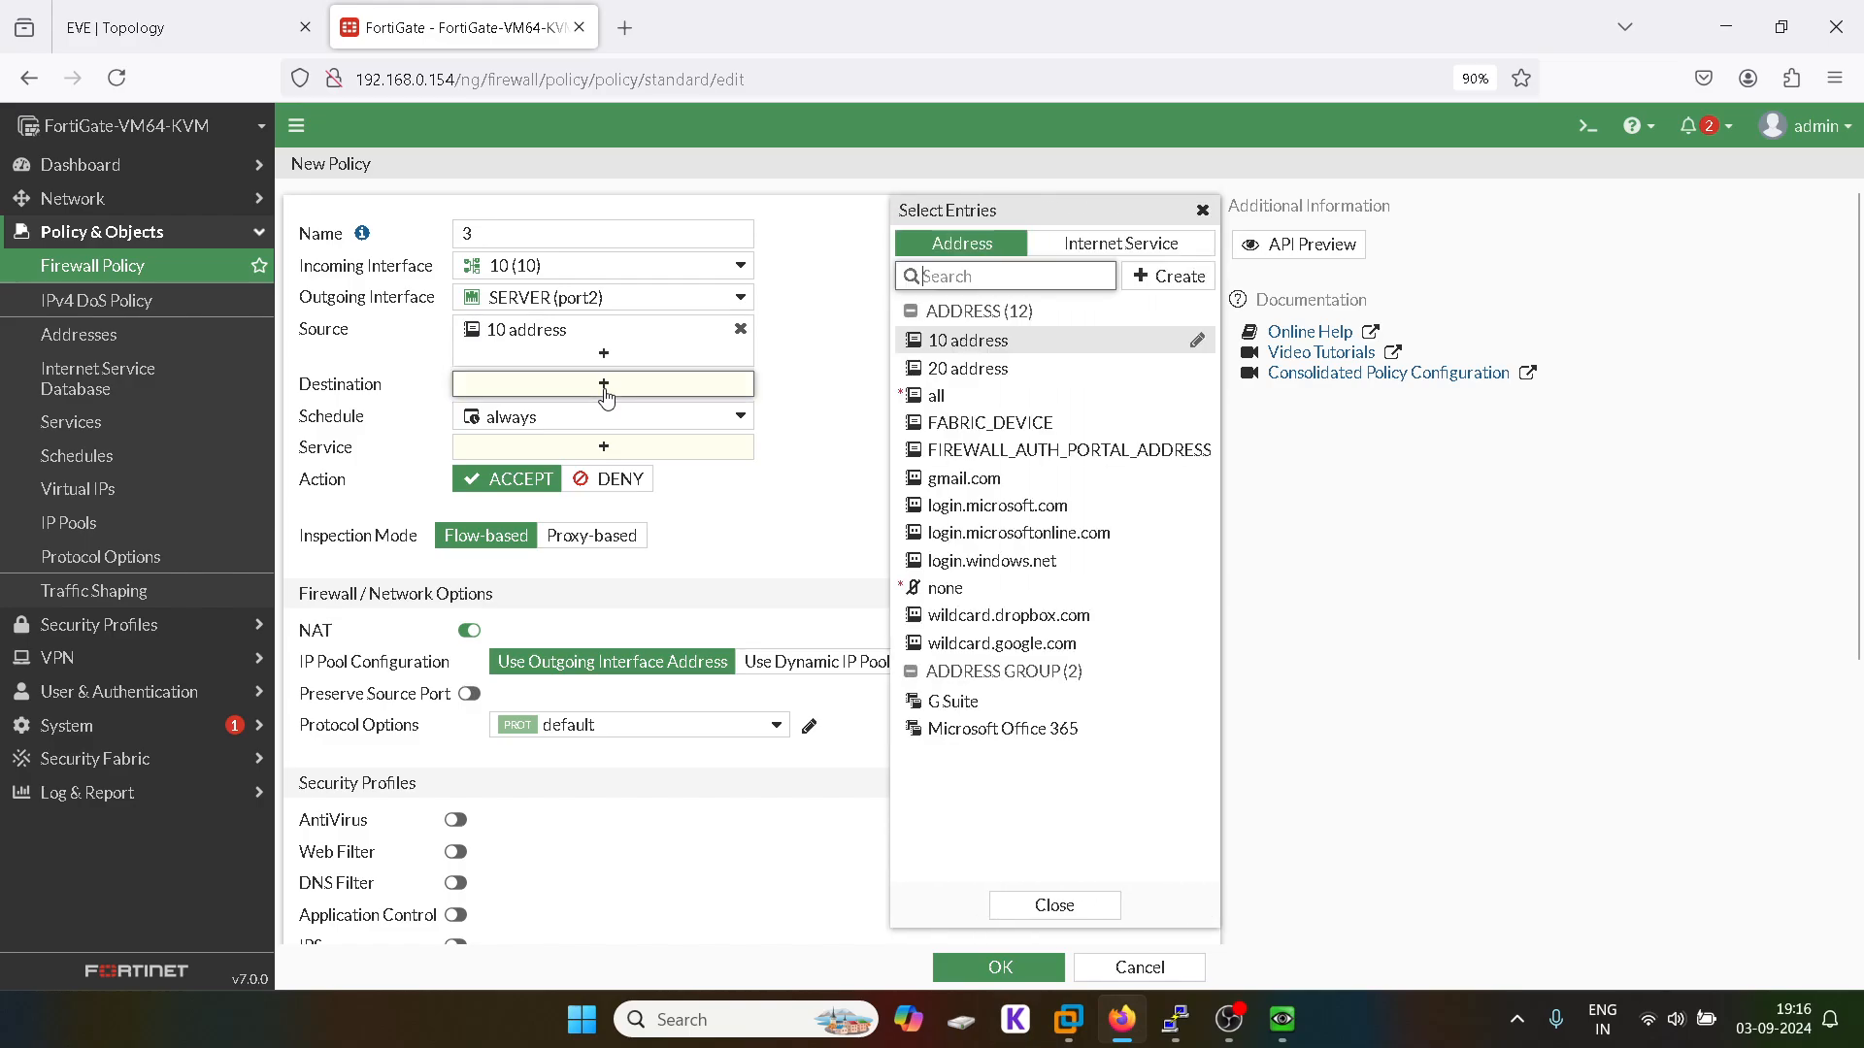
left_click(960, 400)
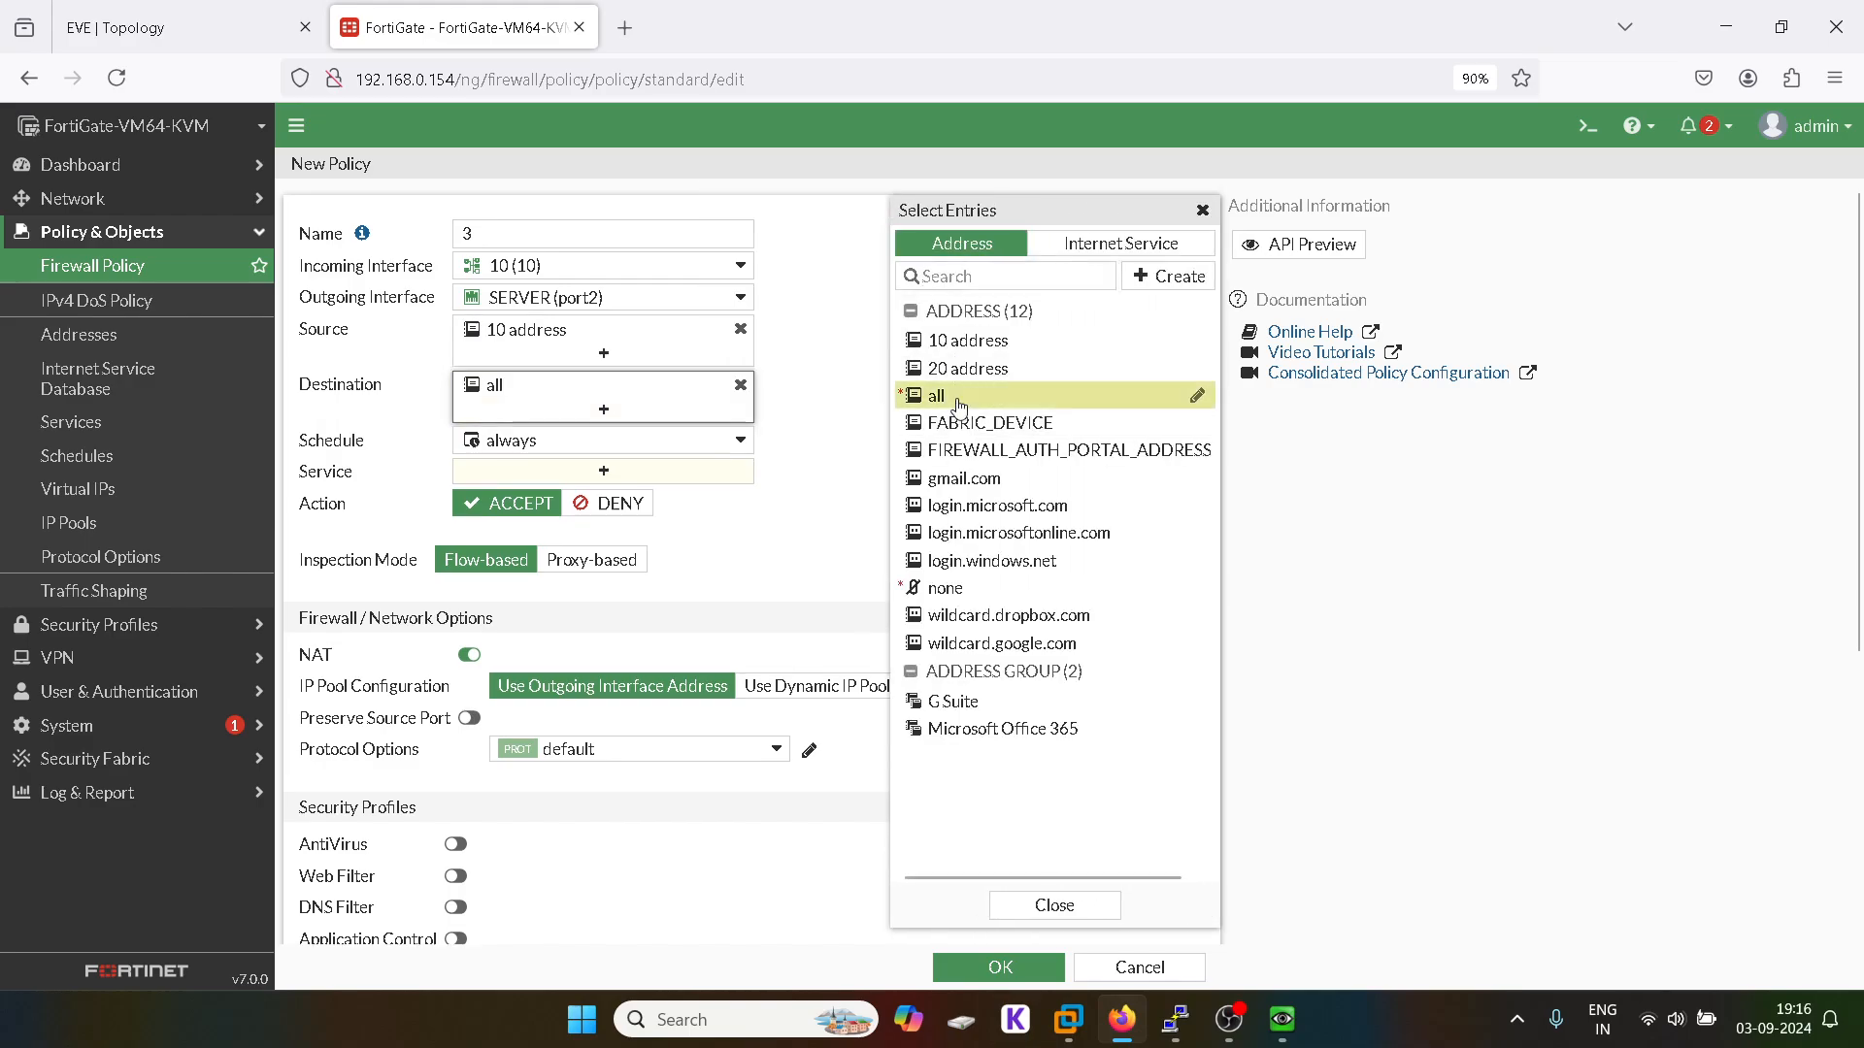
left_click(1203, 210)
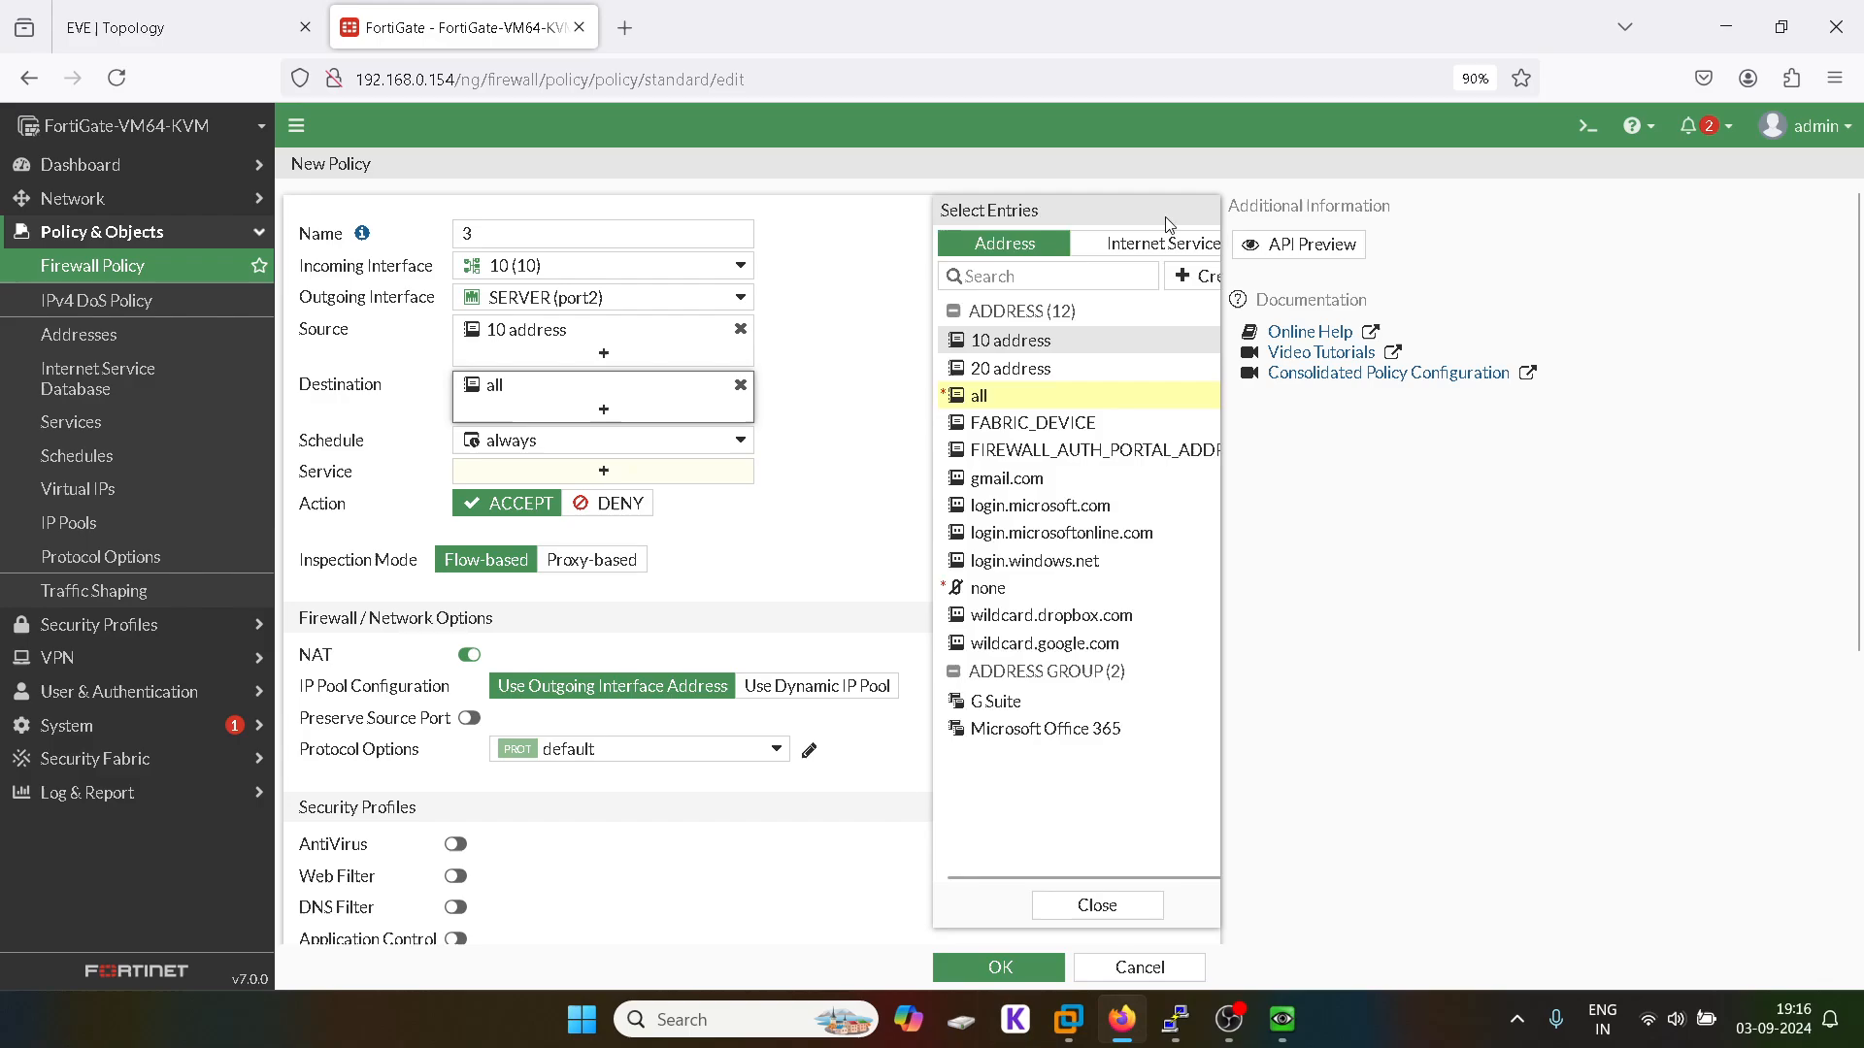
left_click(604, 471)
left_click(1044, 330)
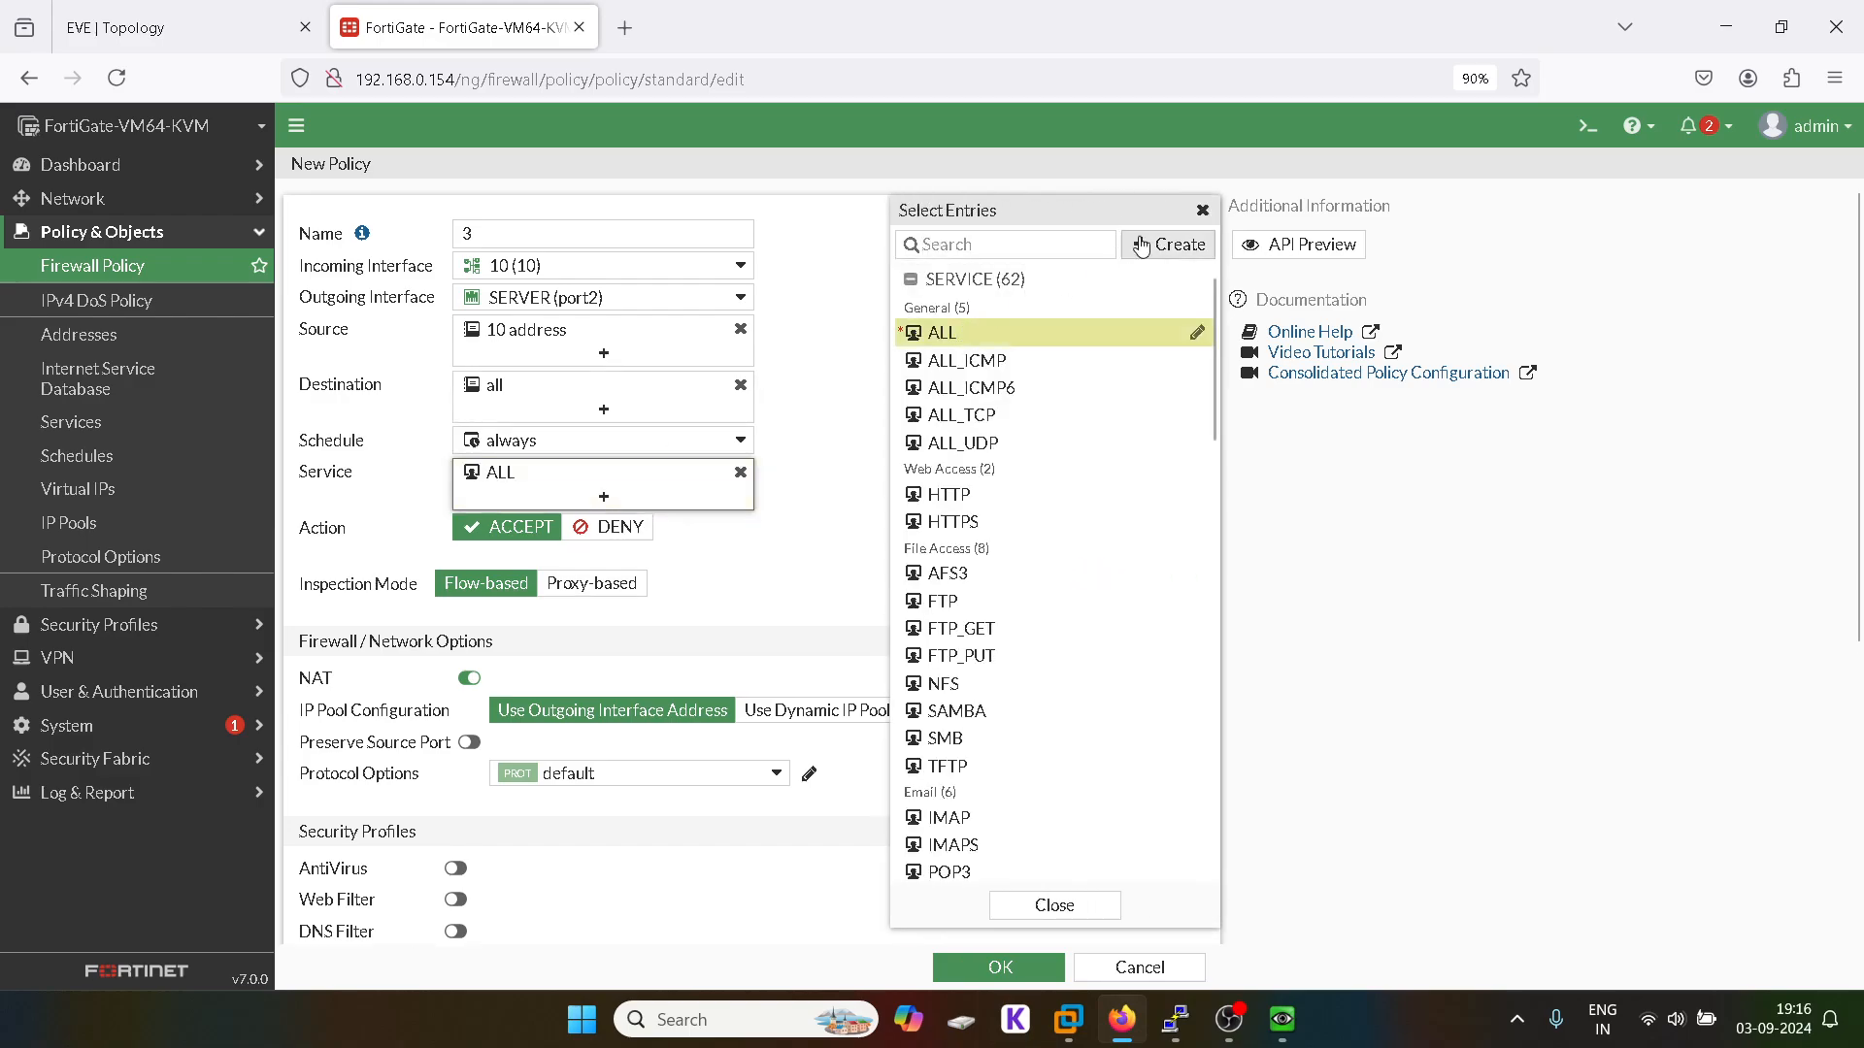
left_click(1203, 210)
scroll(954, 527, "down", 5)
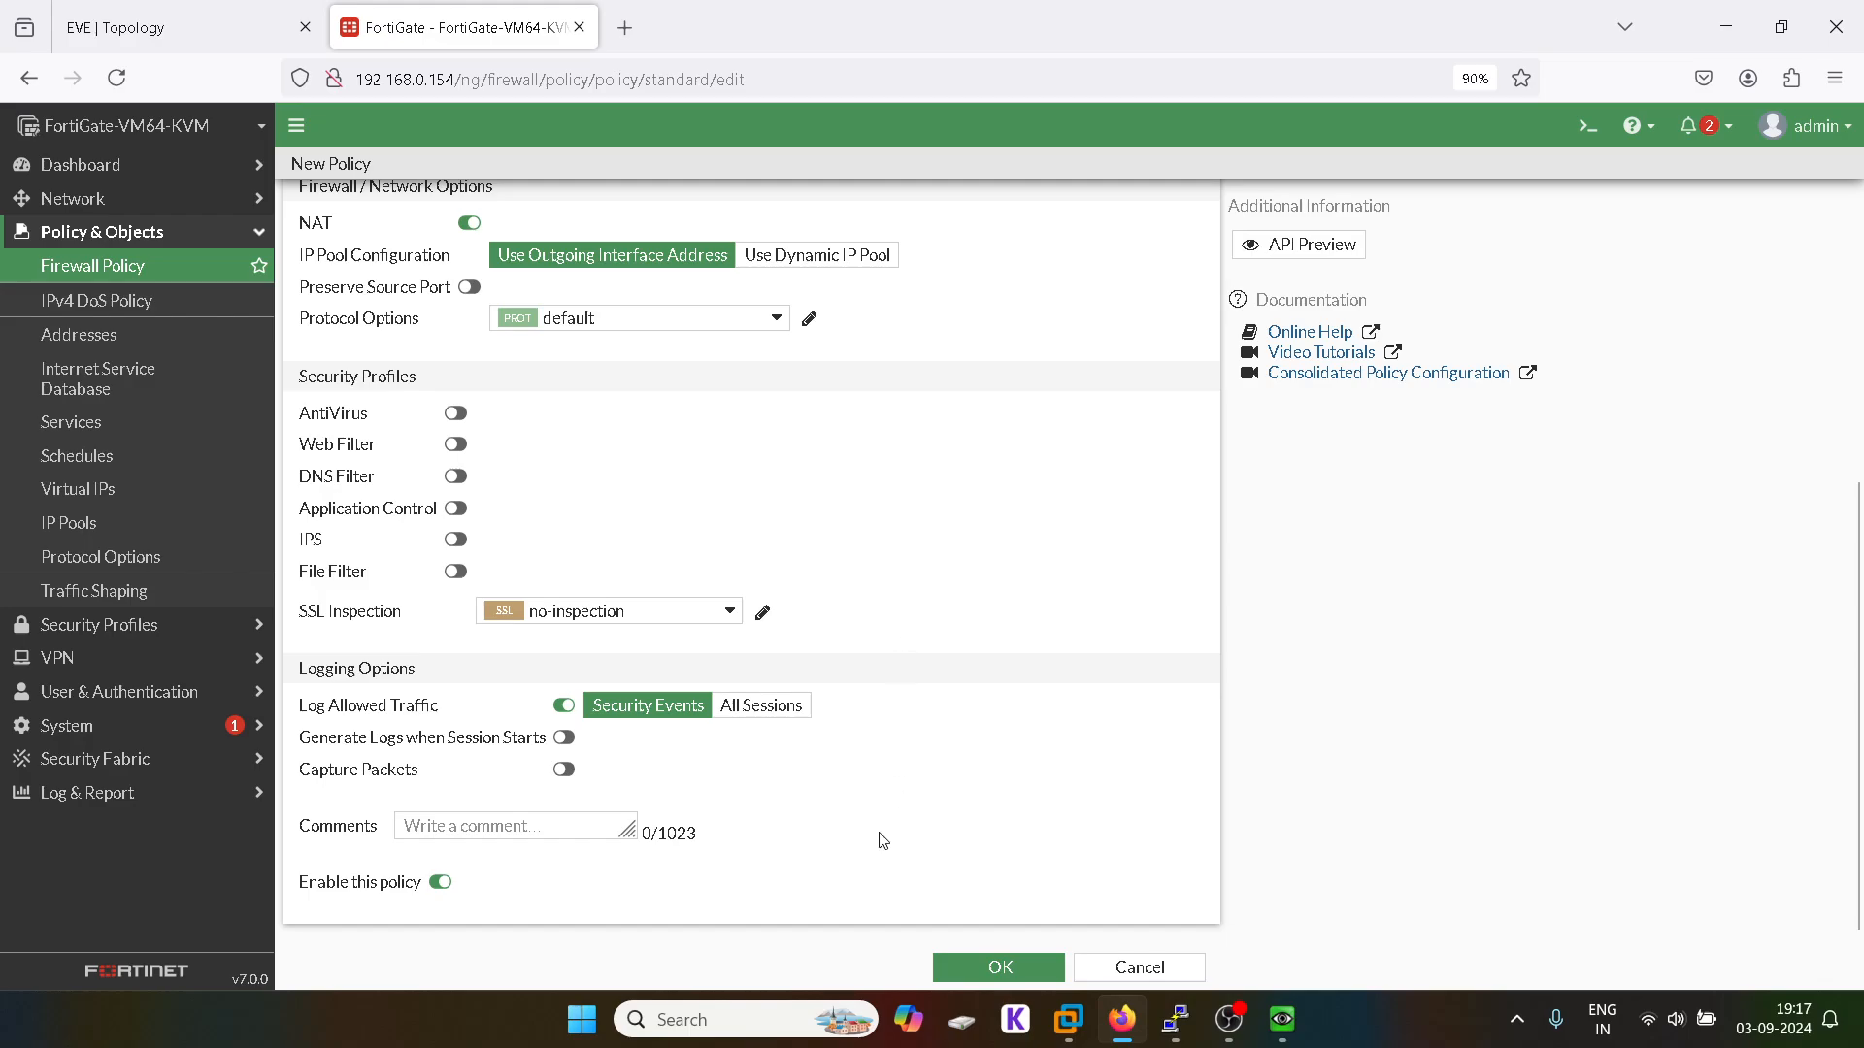
left_click(1019, 963)
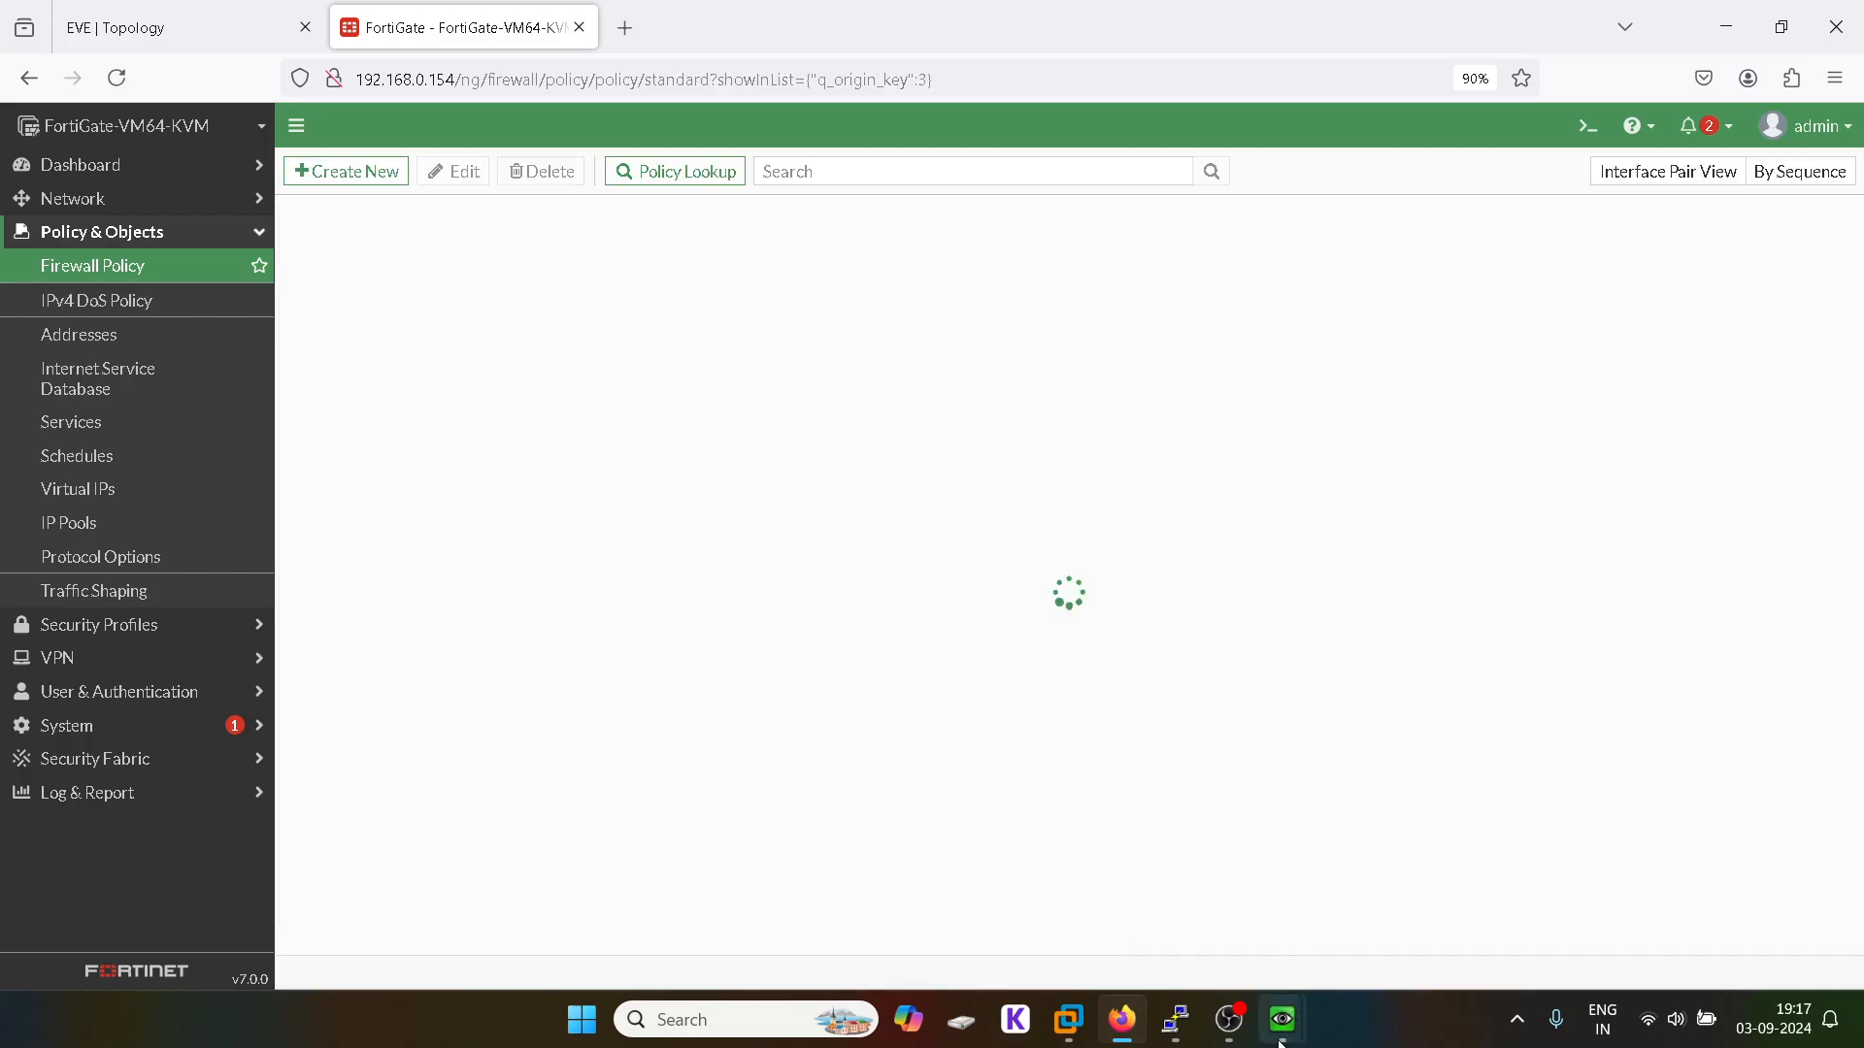
Step: Rerun the ping to 30.1.1.2 on Win4, which now gets replies
mouse_move(1279, 1034)
left_click(1178, 854)
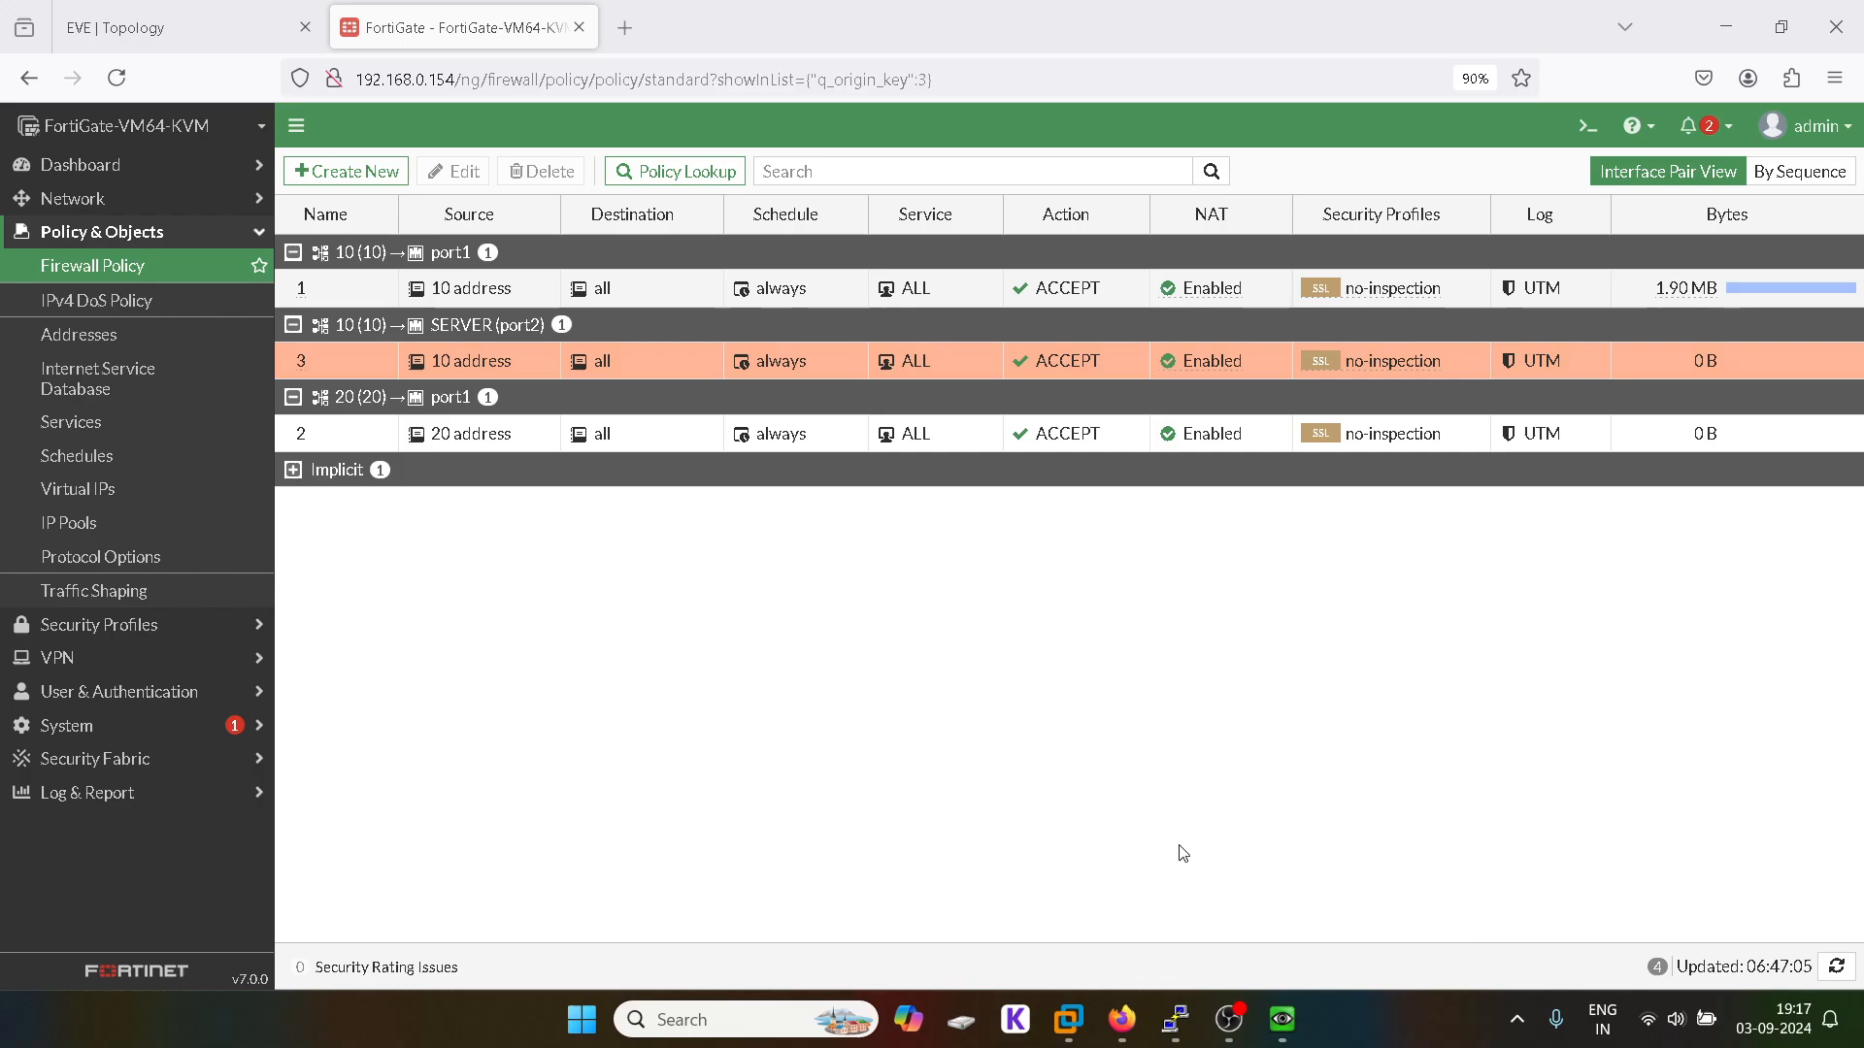
key("Up")
key("Return")
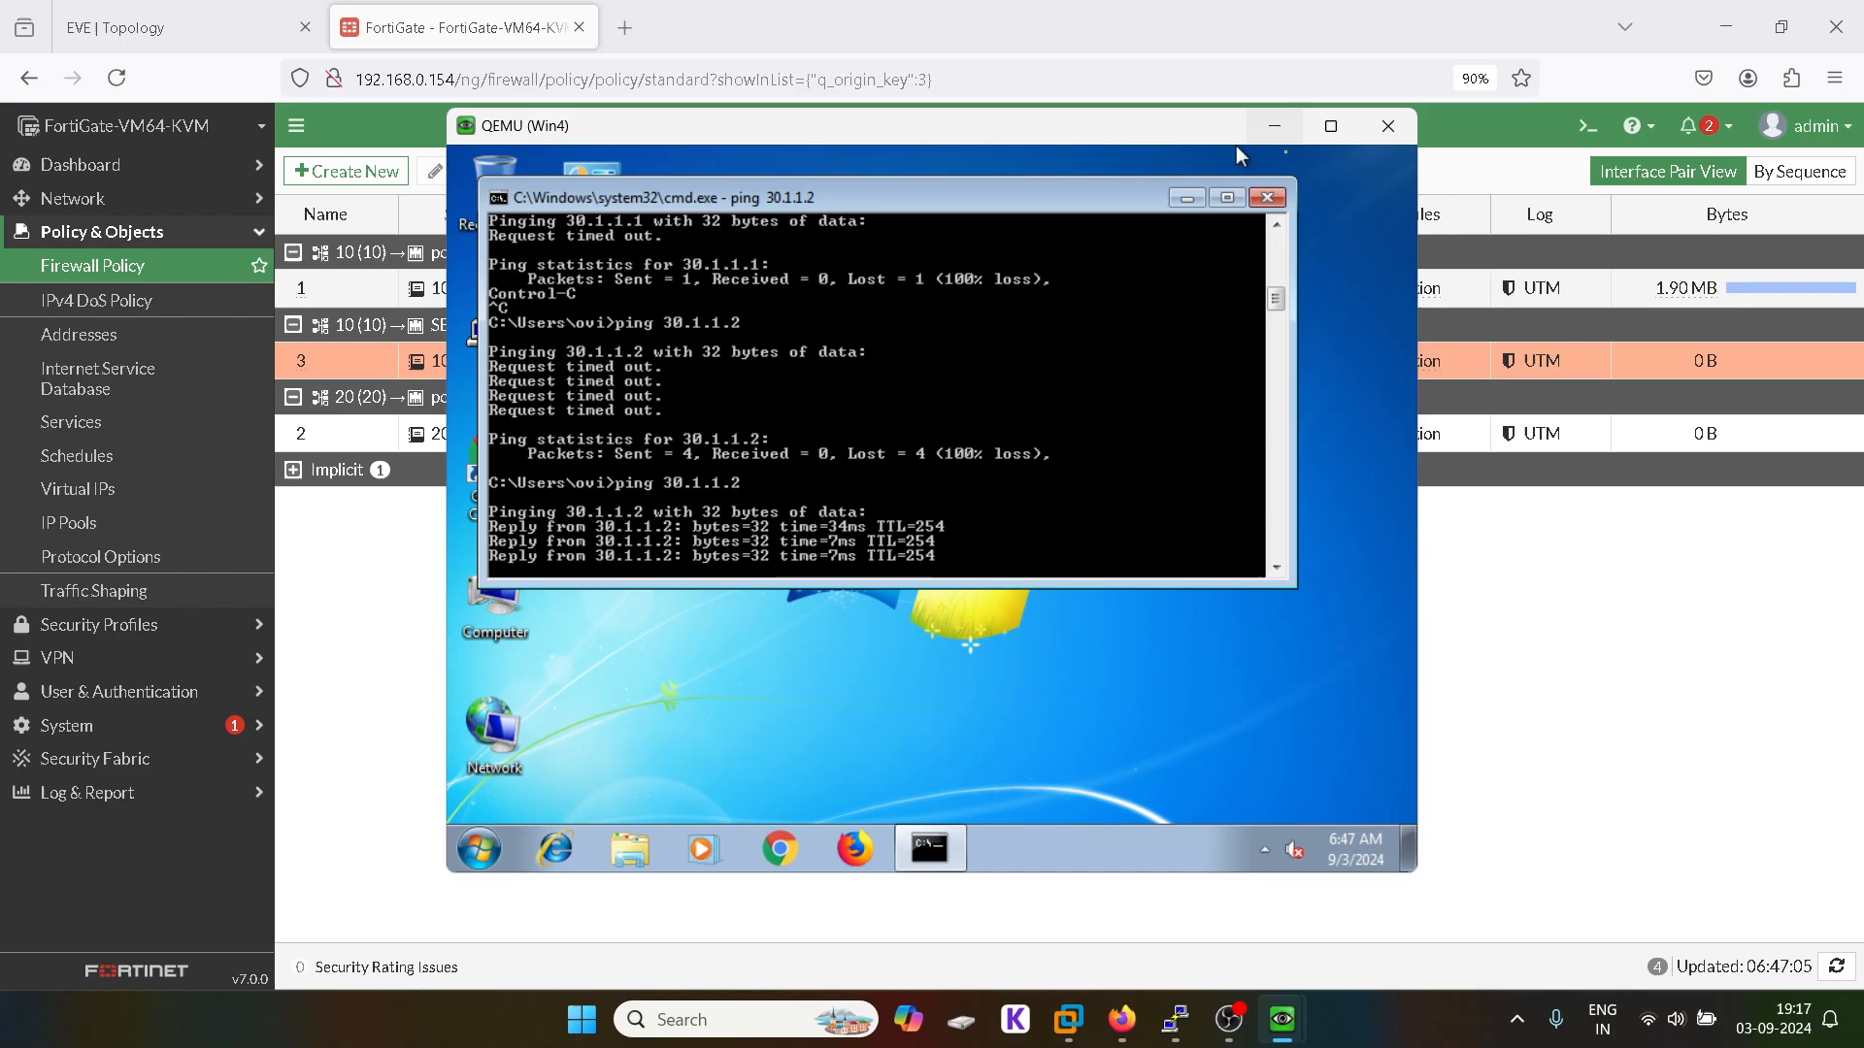
Step: Close the Win4 command prompt and open the Win5 VM console from the EVE topology
left_click(1267, 197)
left_click(1276, 129)
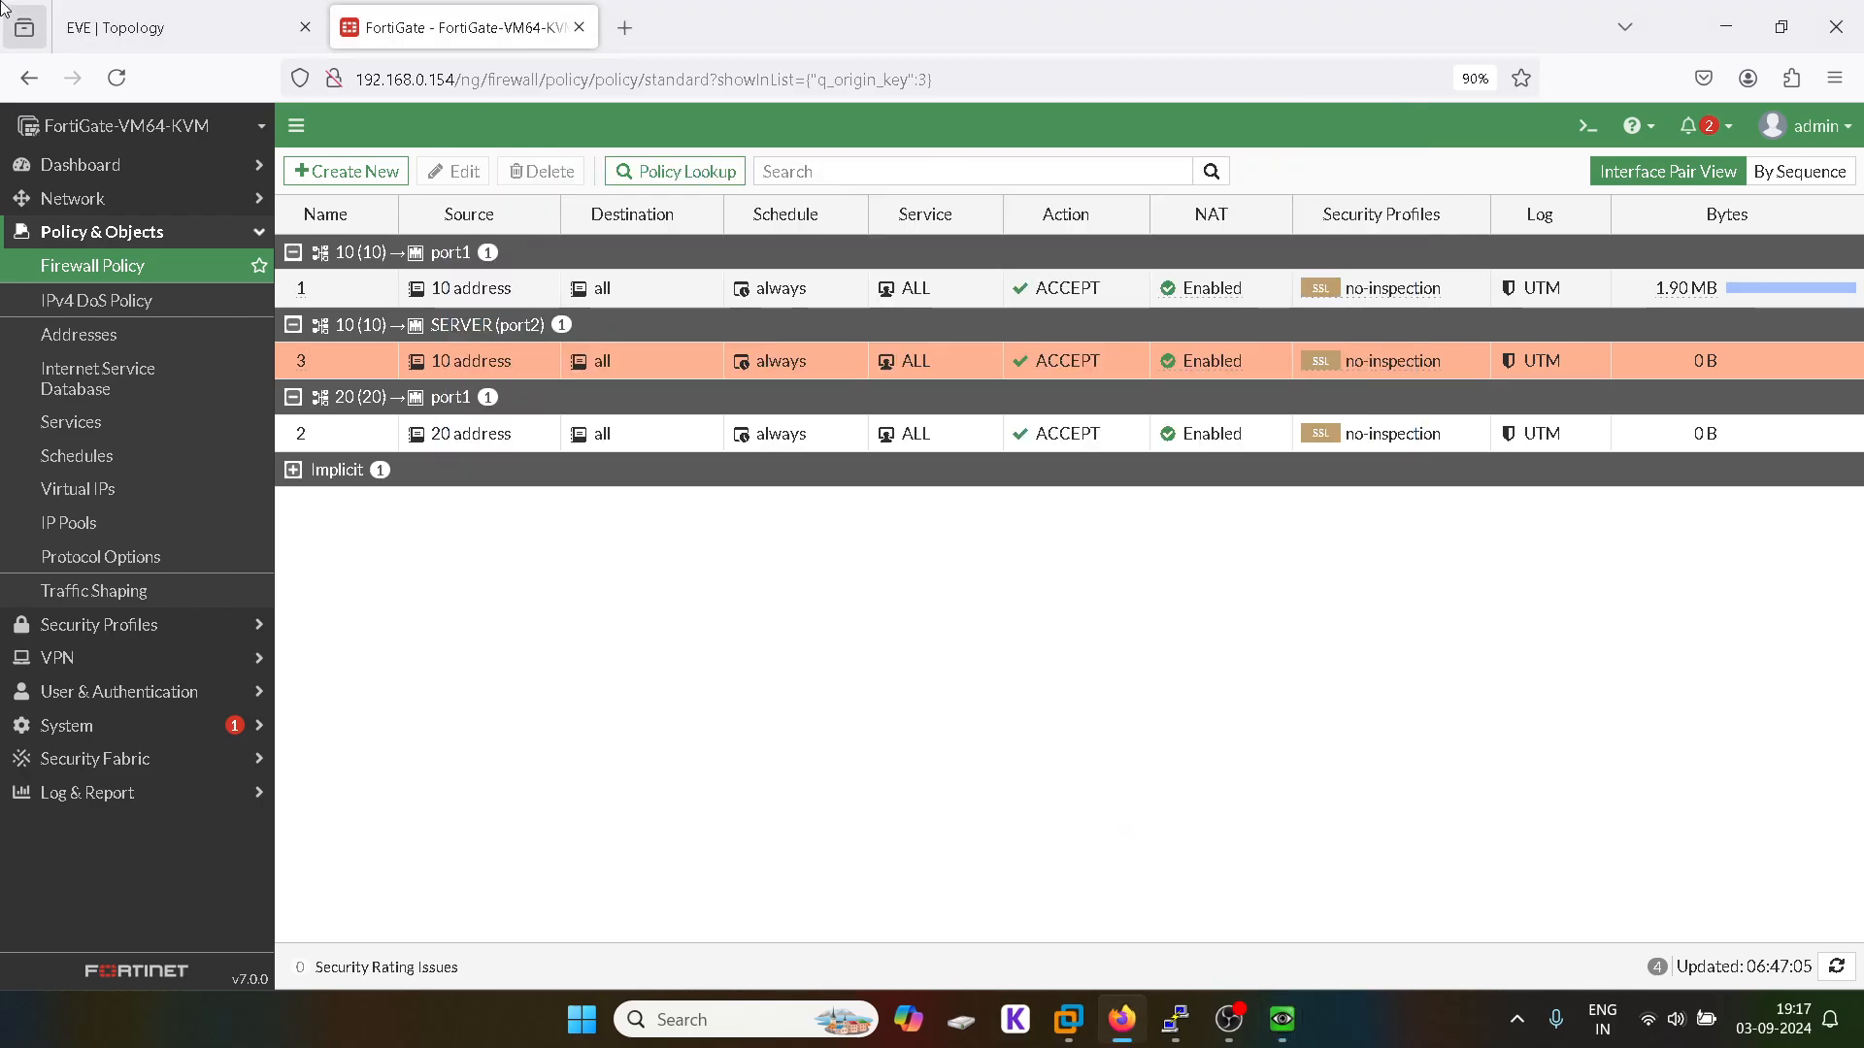
left_click(116, 24)
mouse_move(1288, 1022)
left_click(1343, 850)
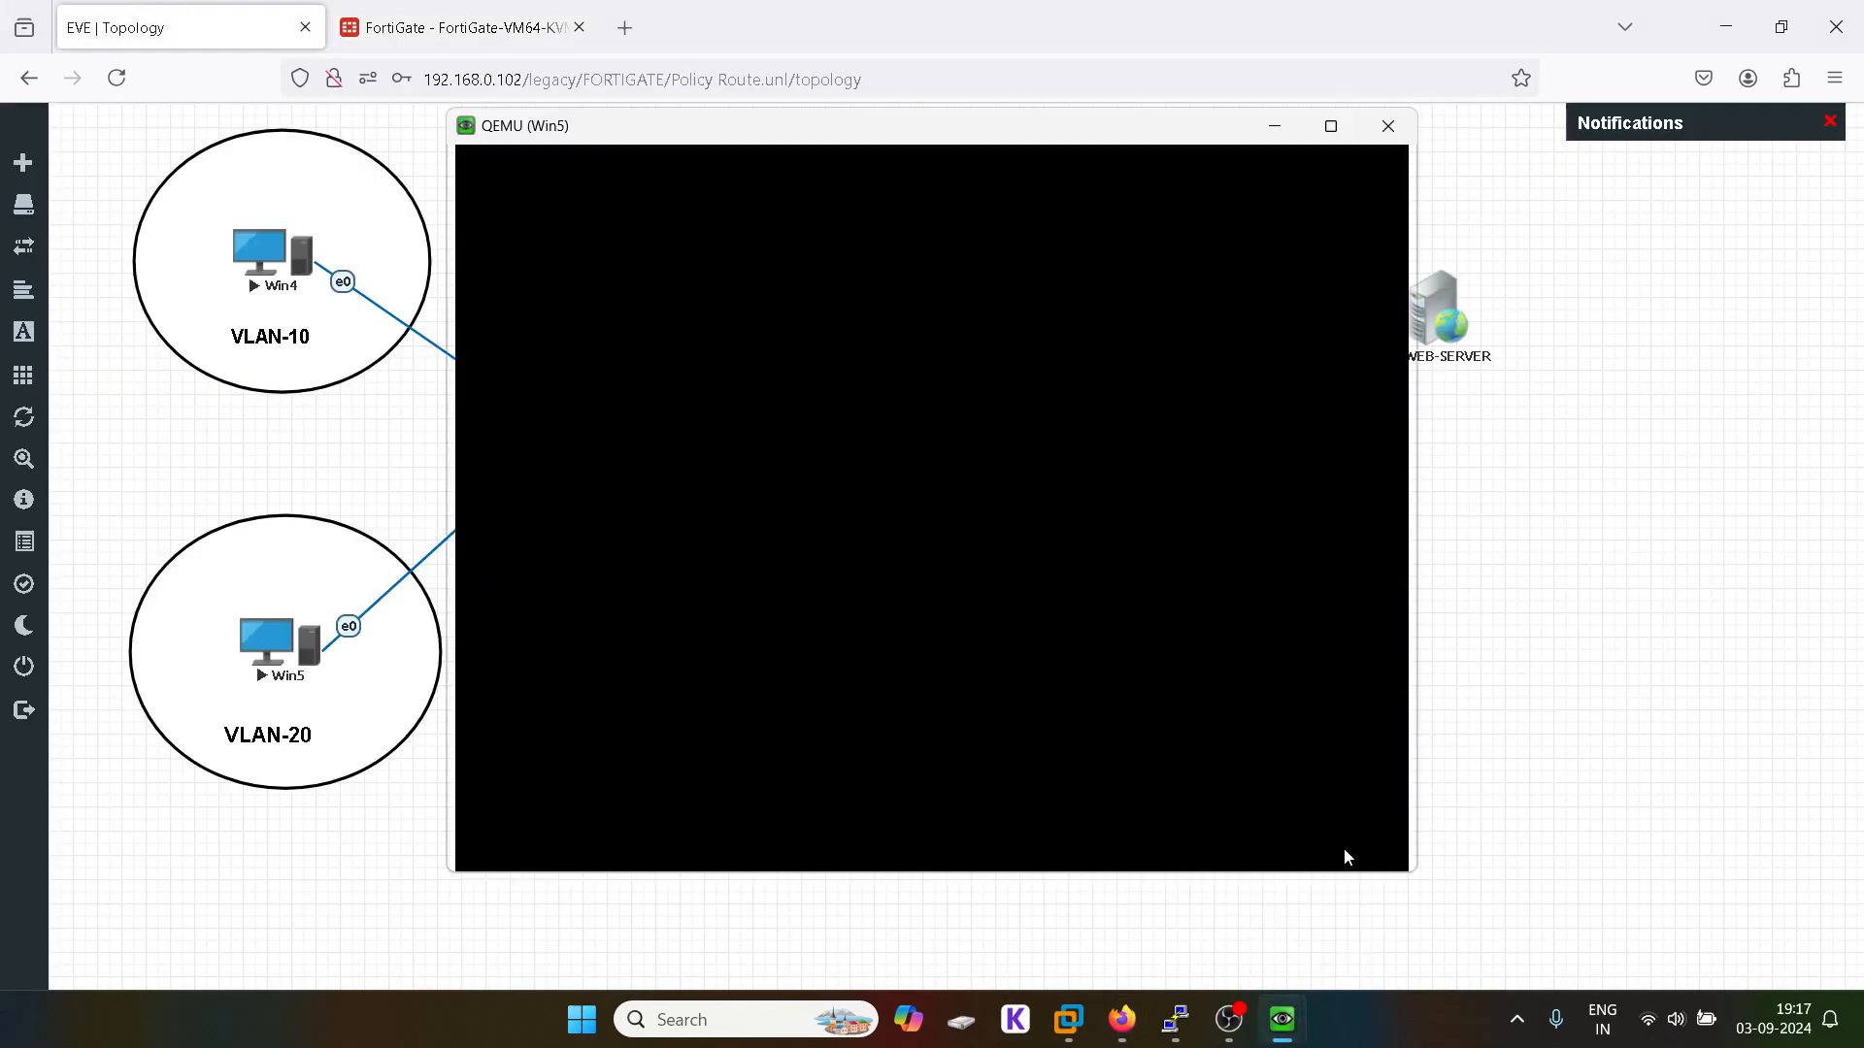
left_click(1105, 367)
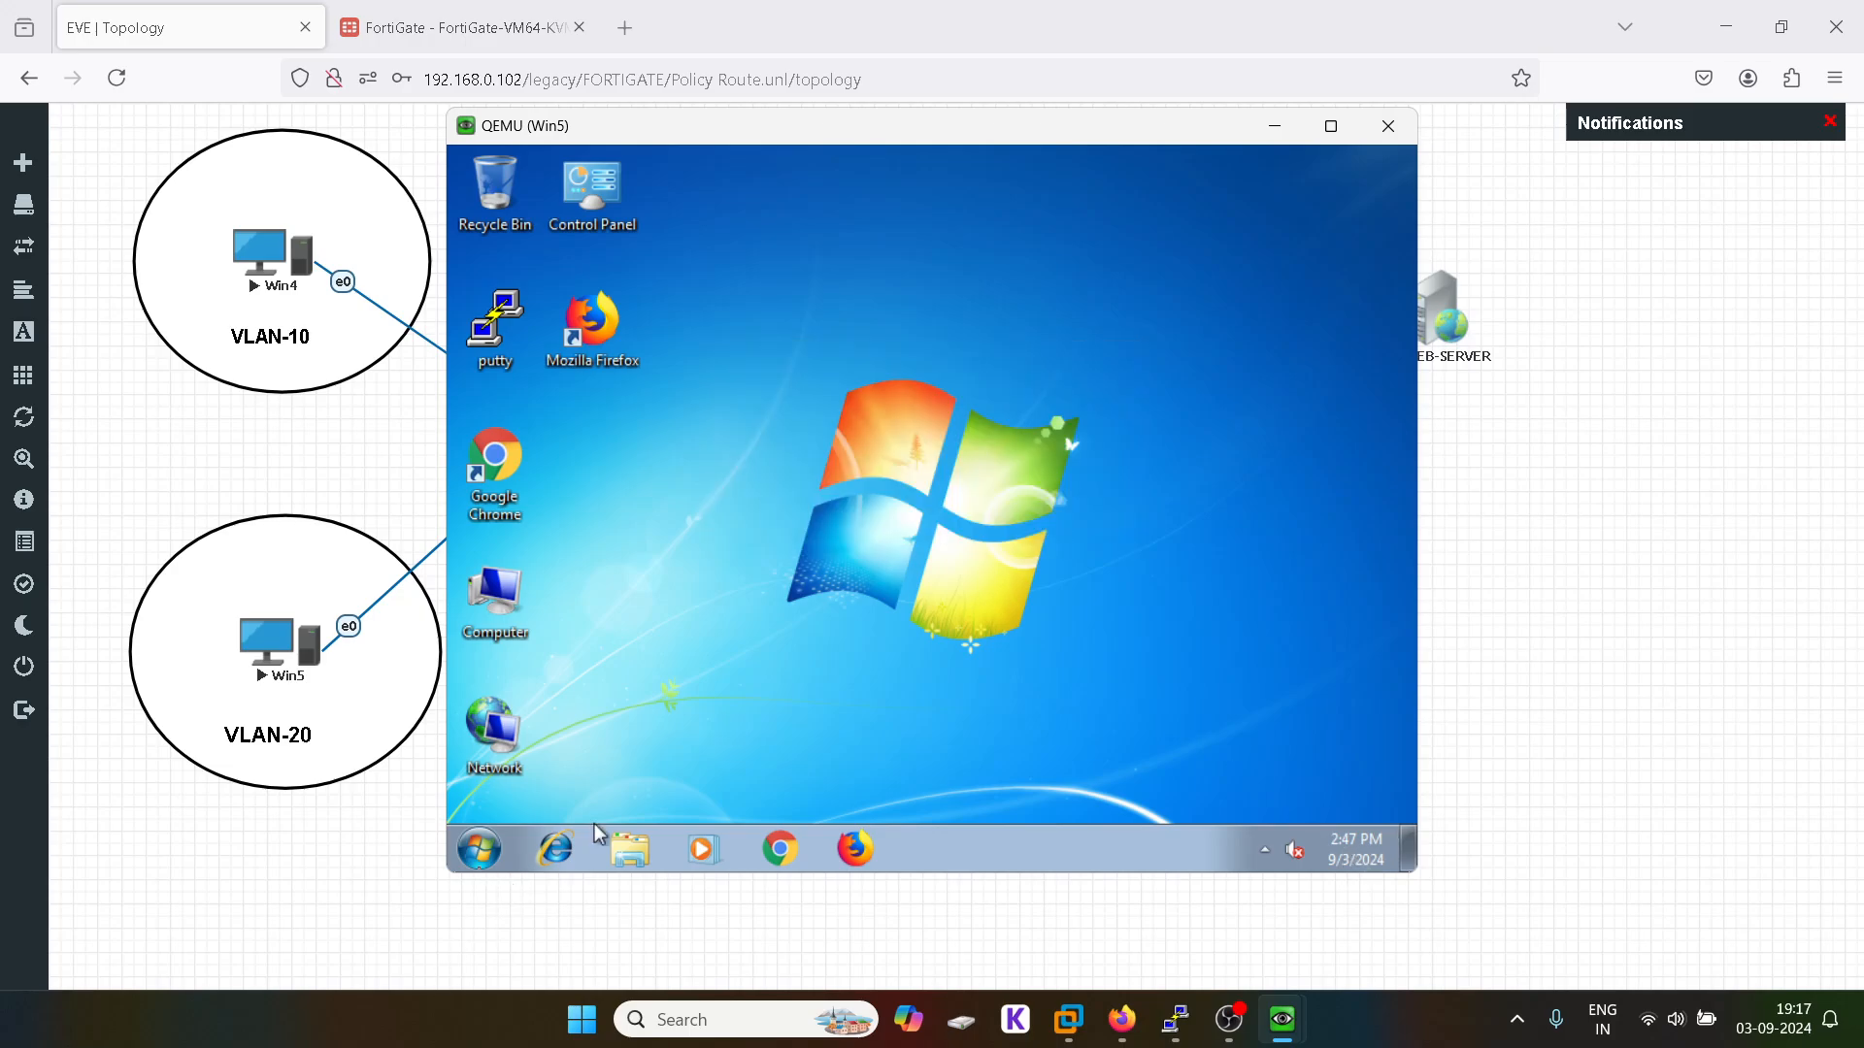
Step: Open a command prompt on Win5 and ping 8.8.8.8; the ping fails
left_click(497, 854)
type("cmd")
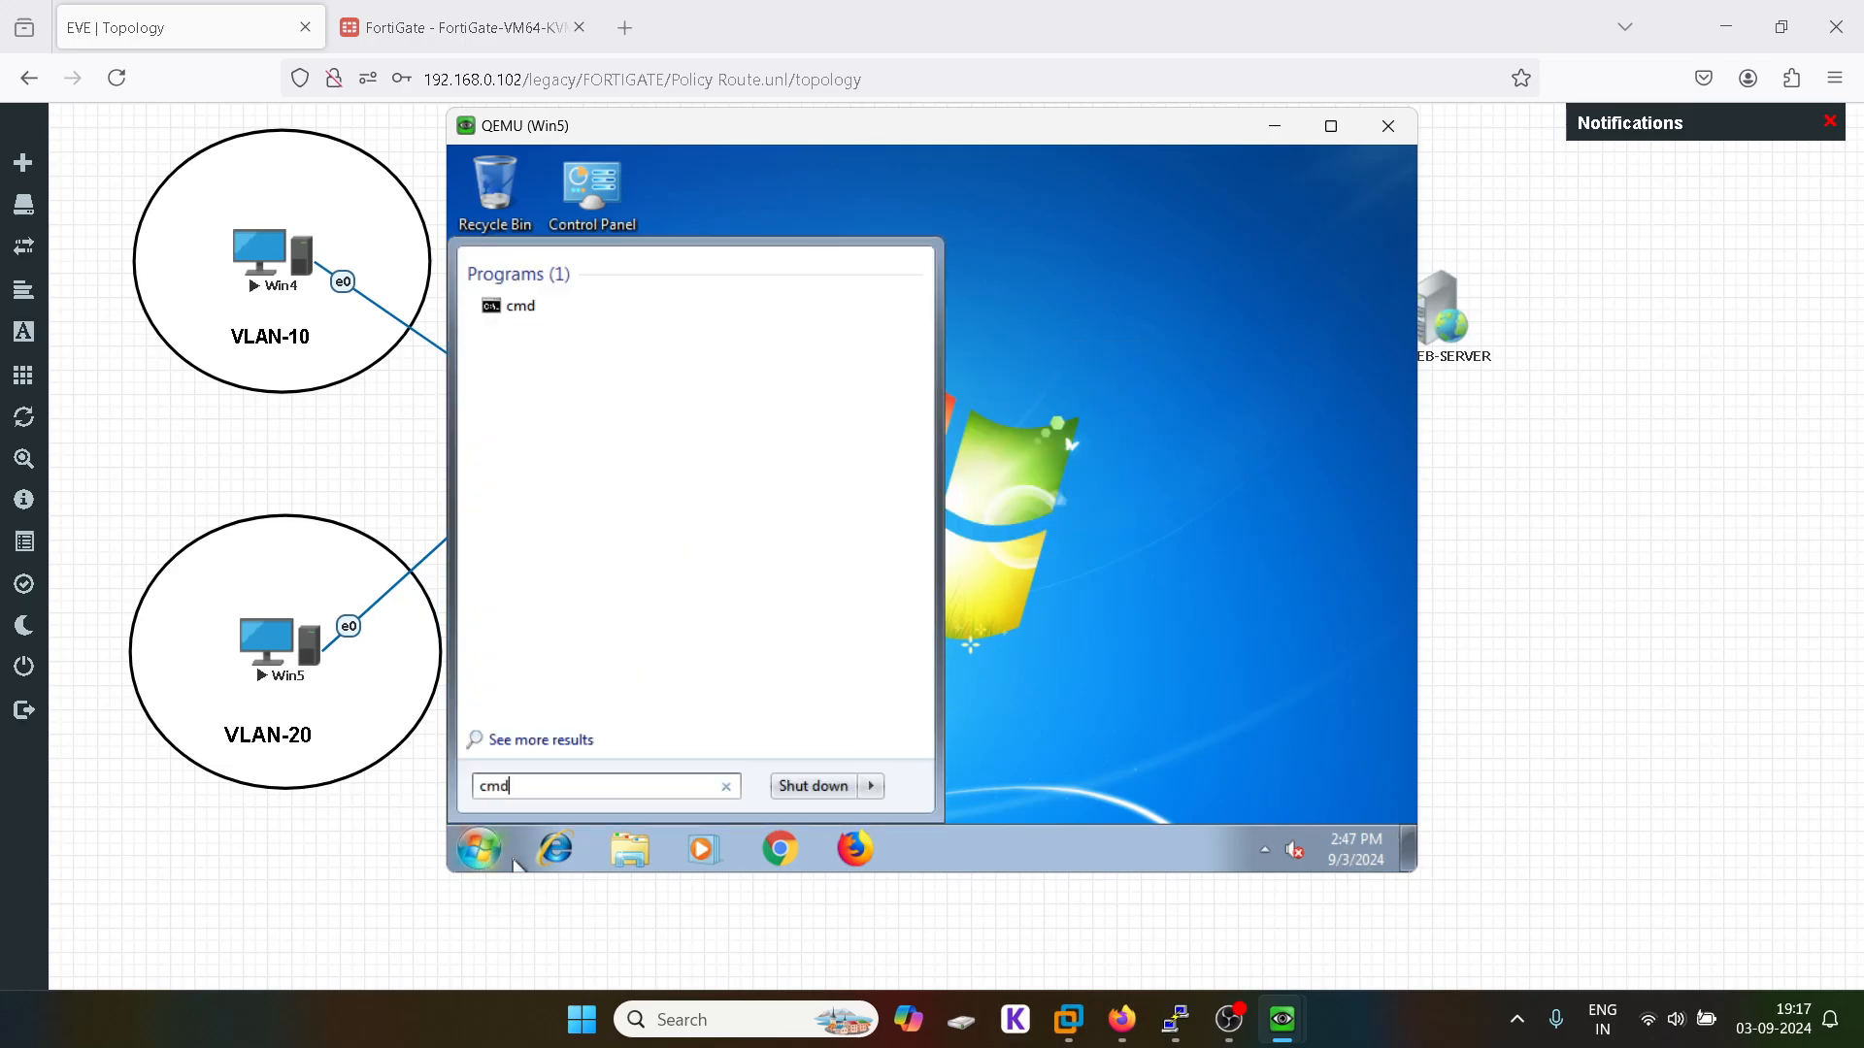
key("Return")
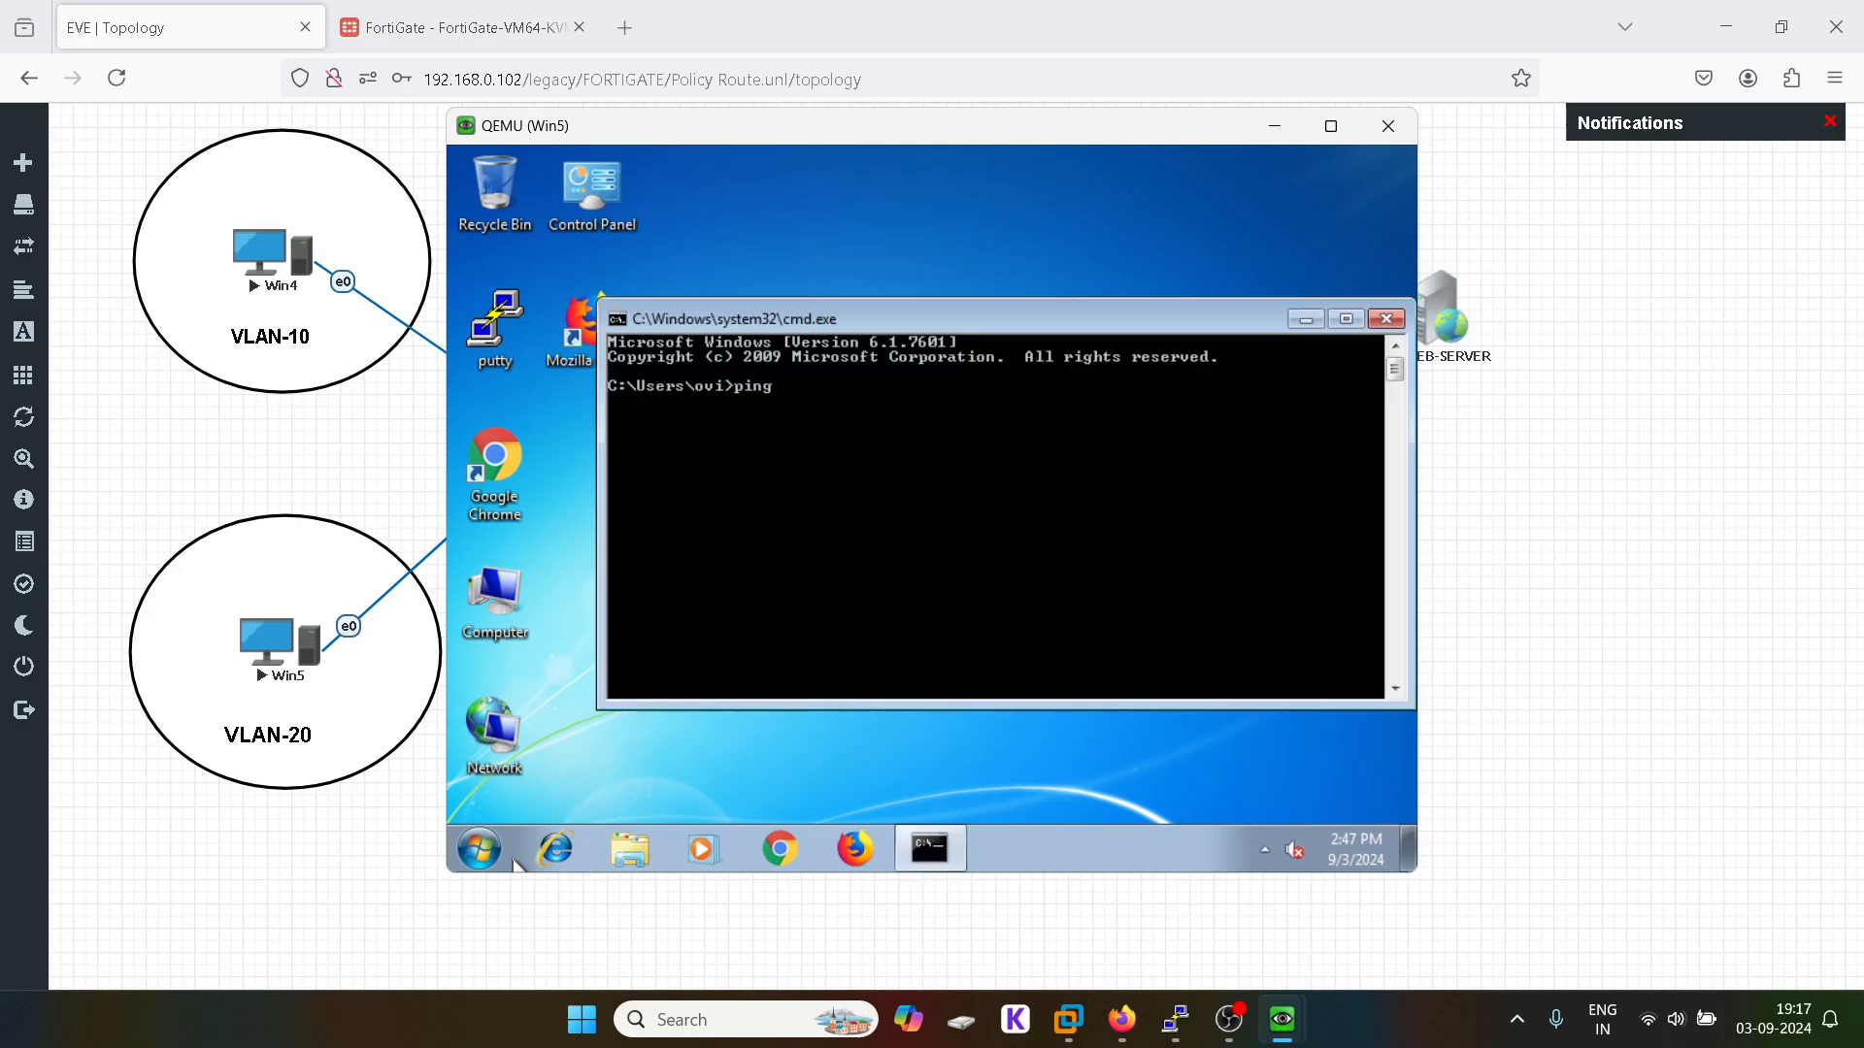
type("ping 8.8.8.8")
key("Return")
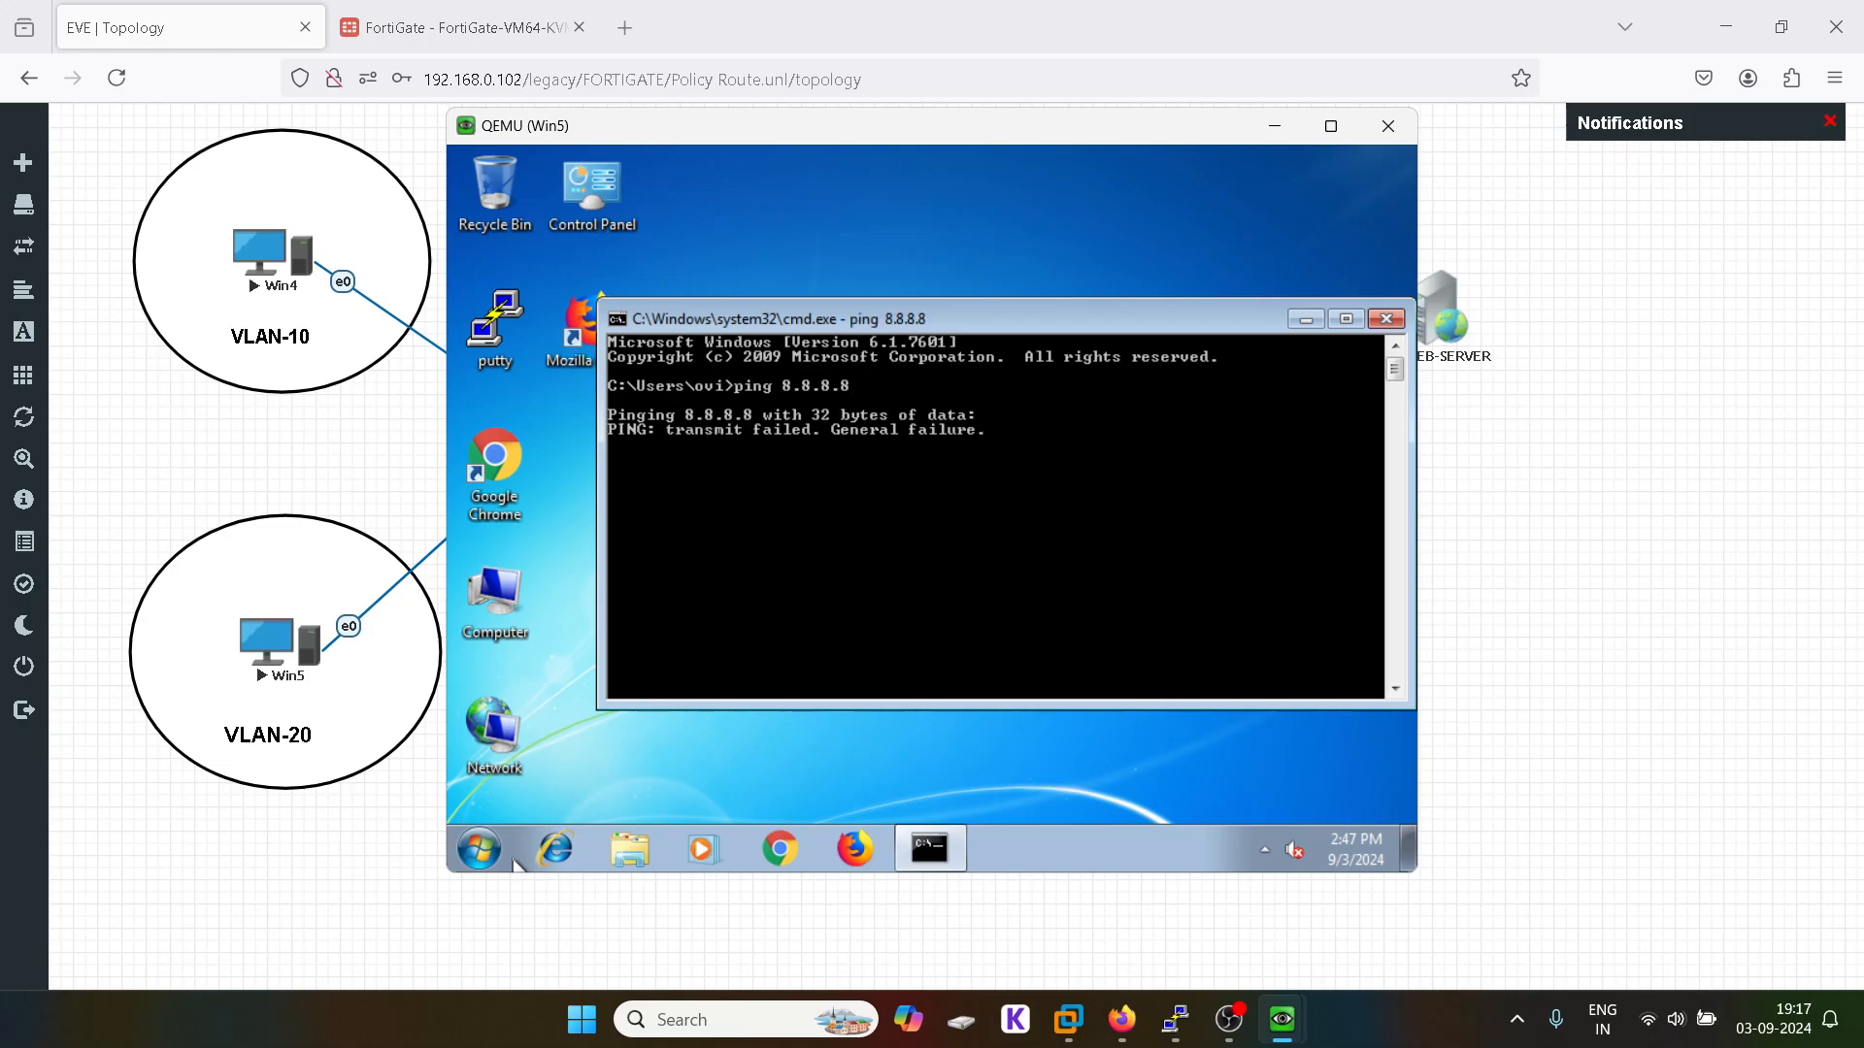
key("ctrl+c")
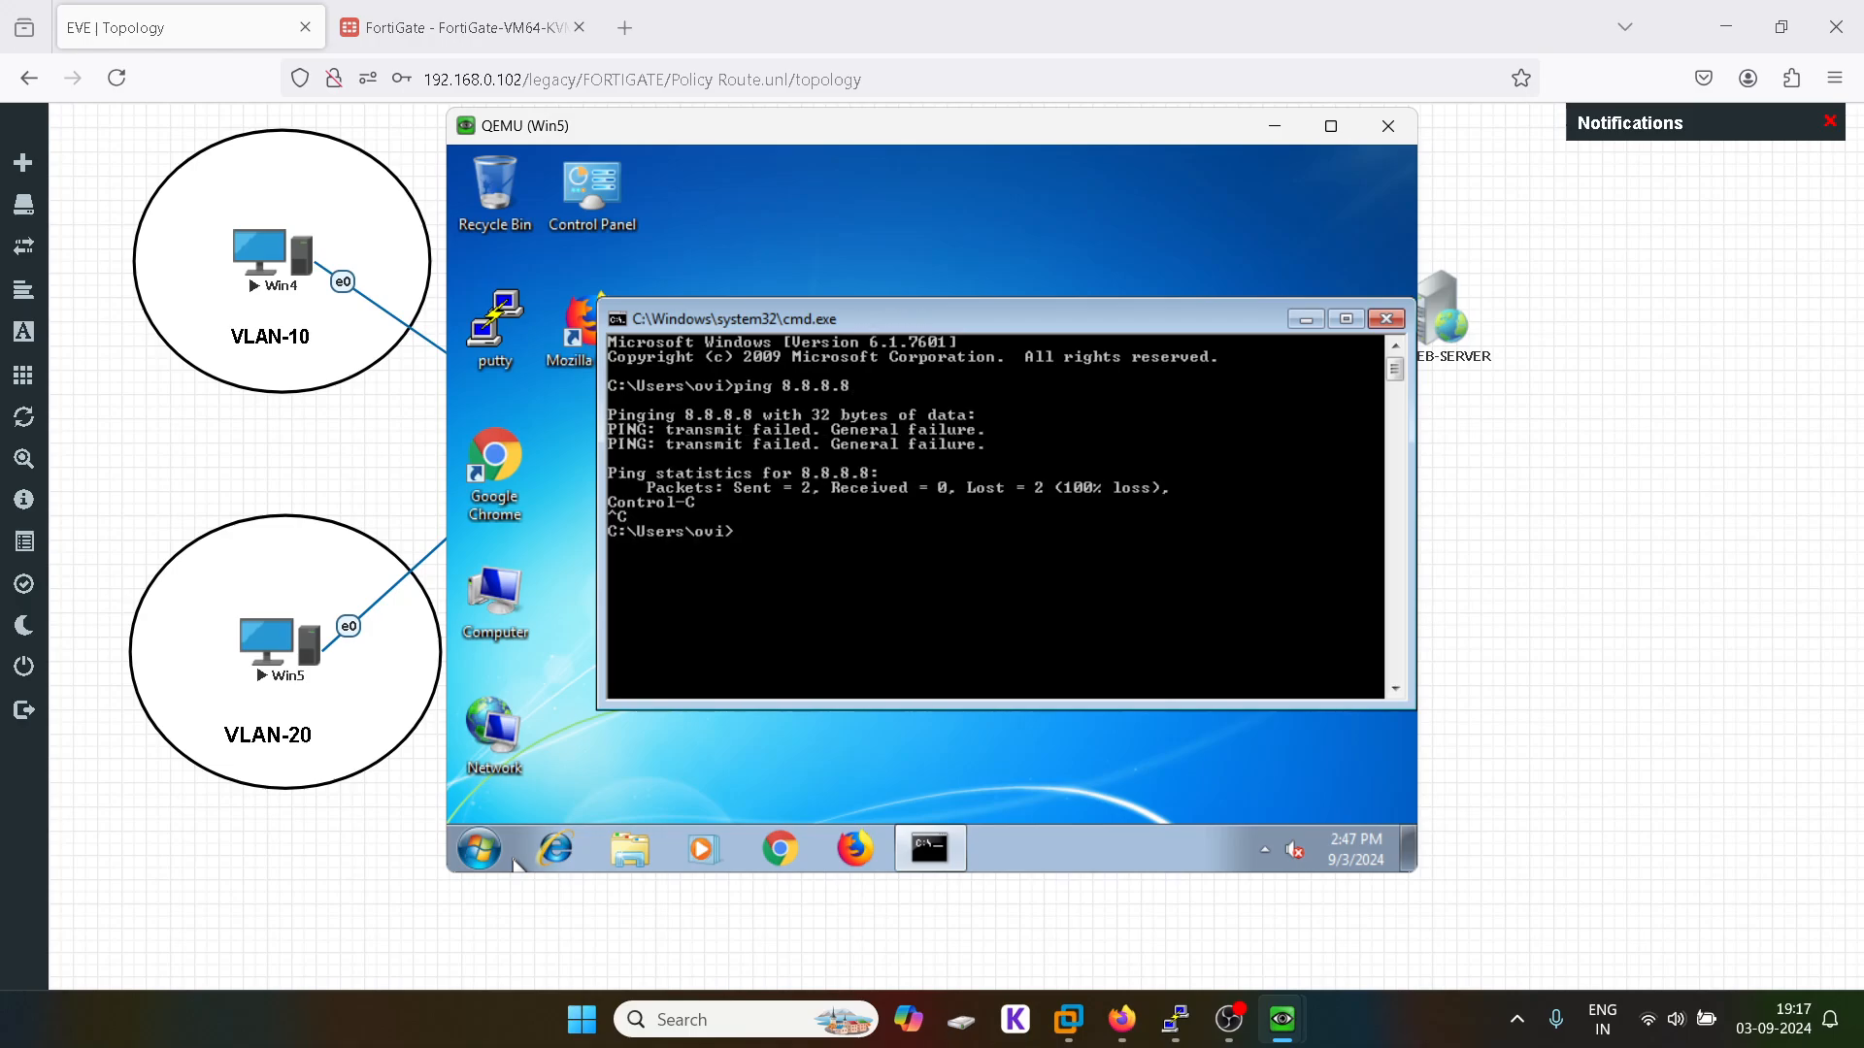
Step: Check ipconfig, showing the 169.254.112.104 address, then run ipconfig /release and ipconfig /renew
type("ipconfig")
key("Return")
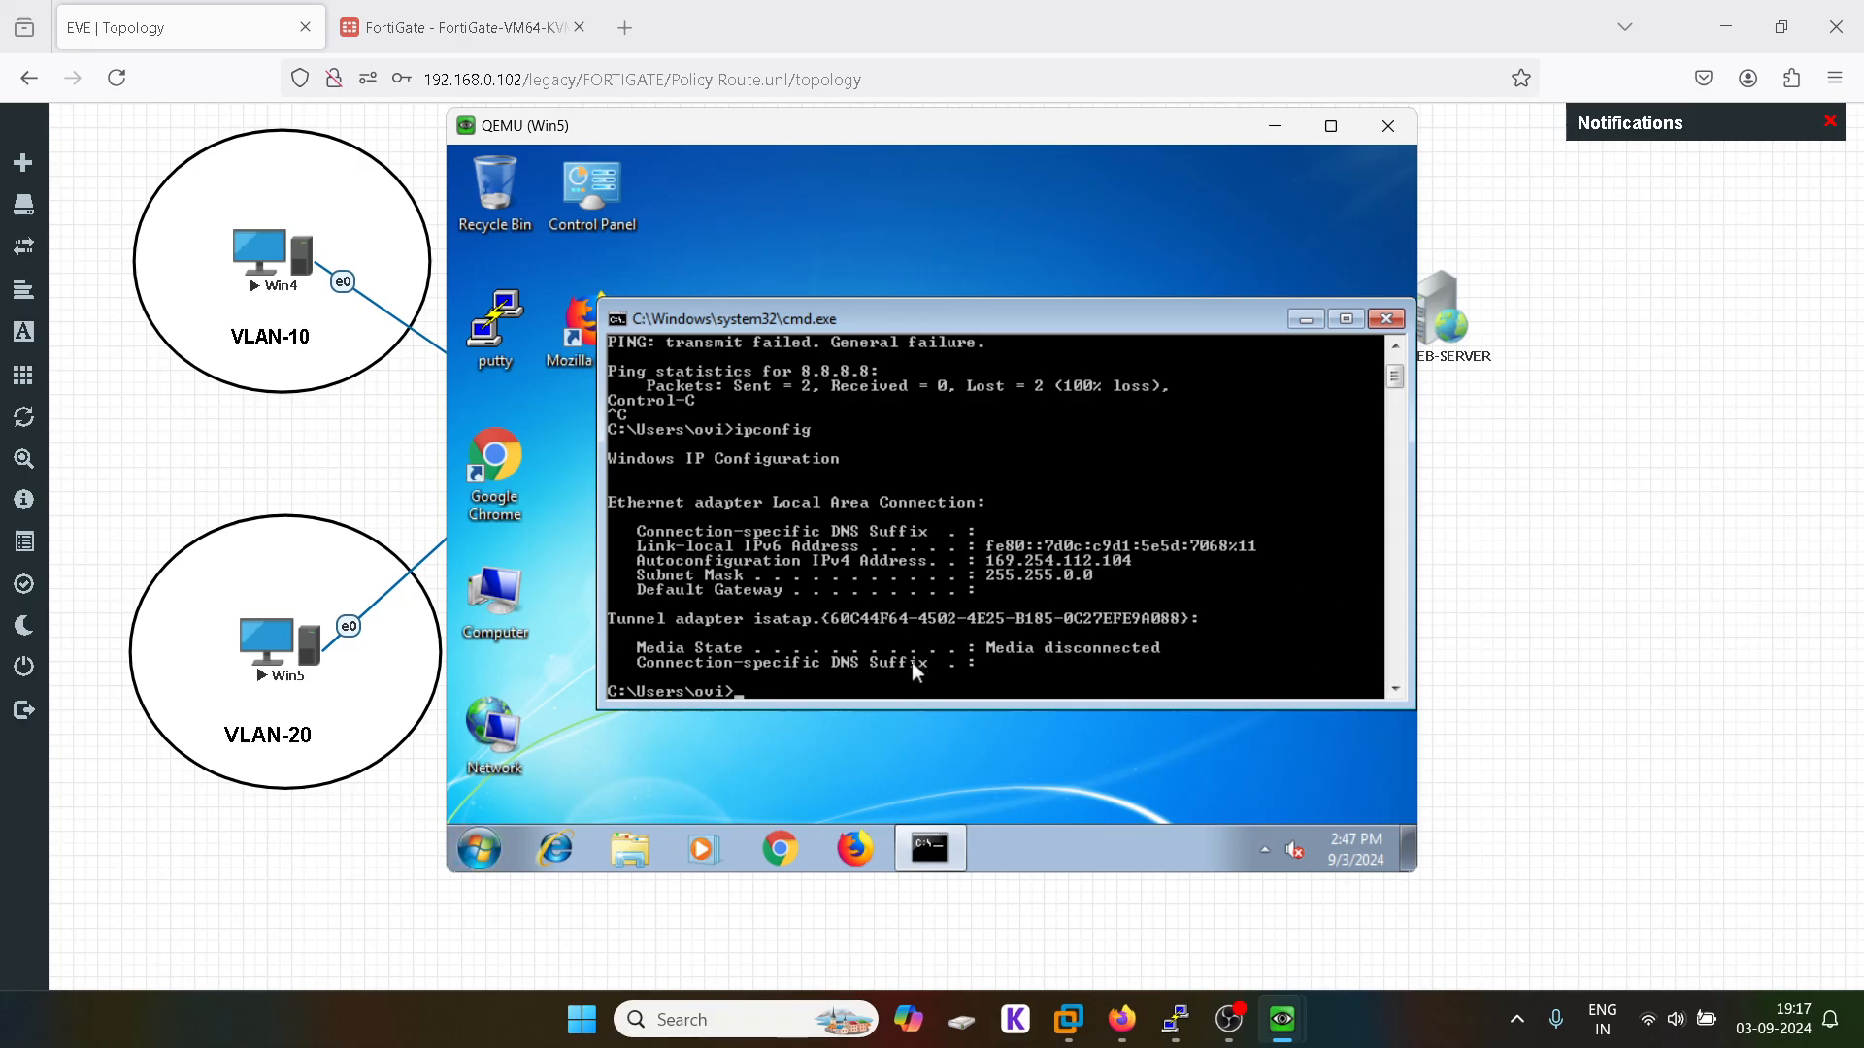
type("ipconfig /release")
key("Return")
key("Up")
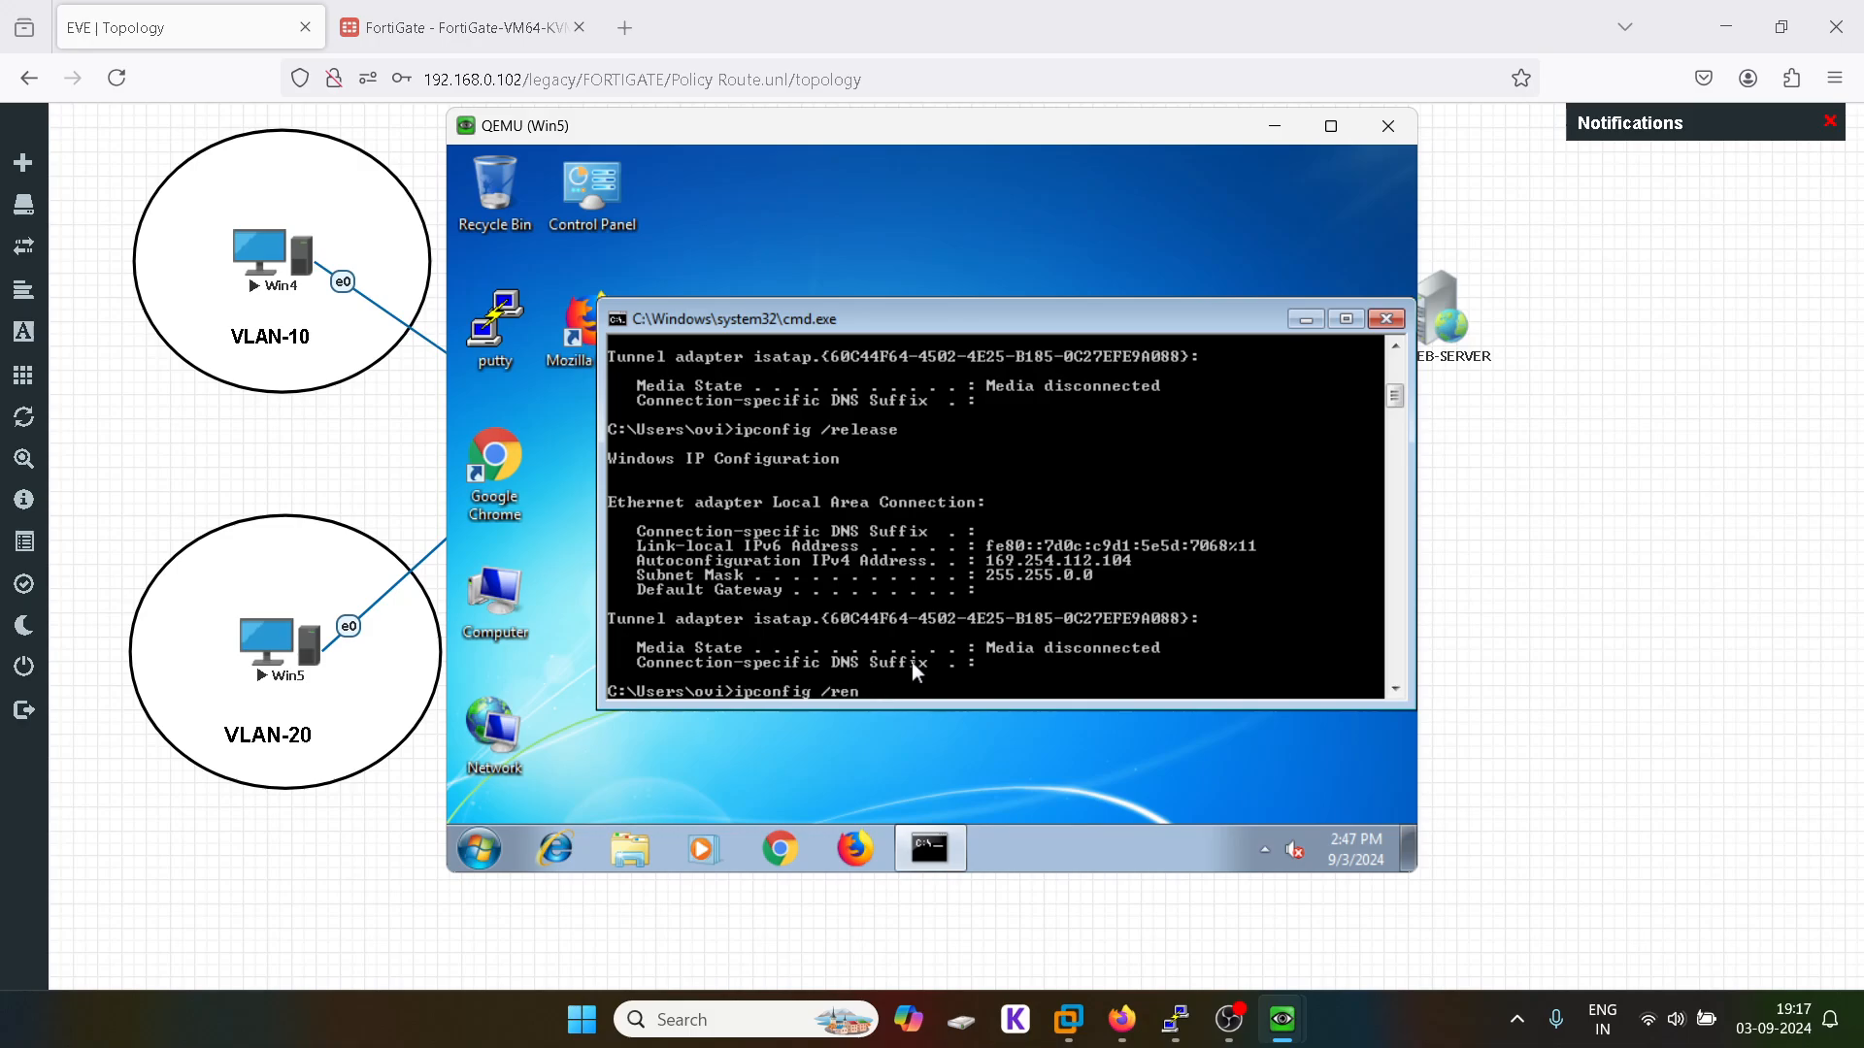
type("ew")
key("Return")
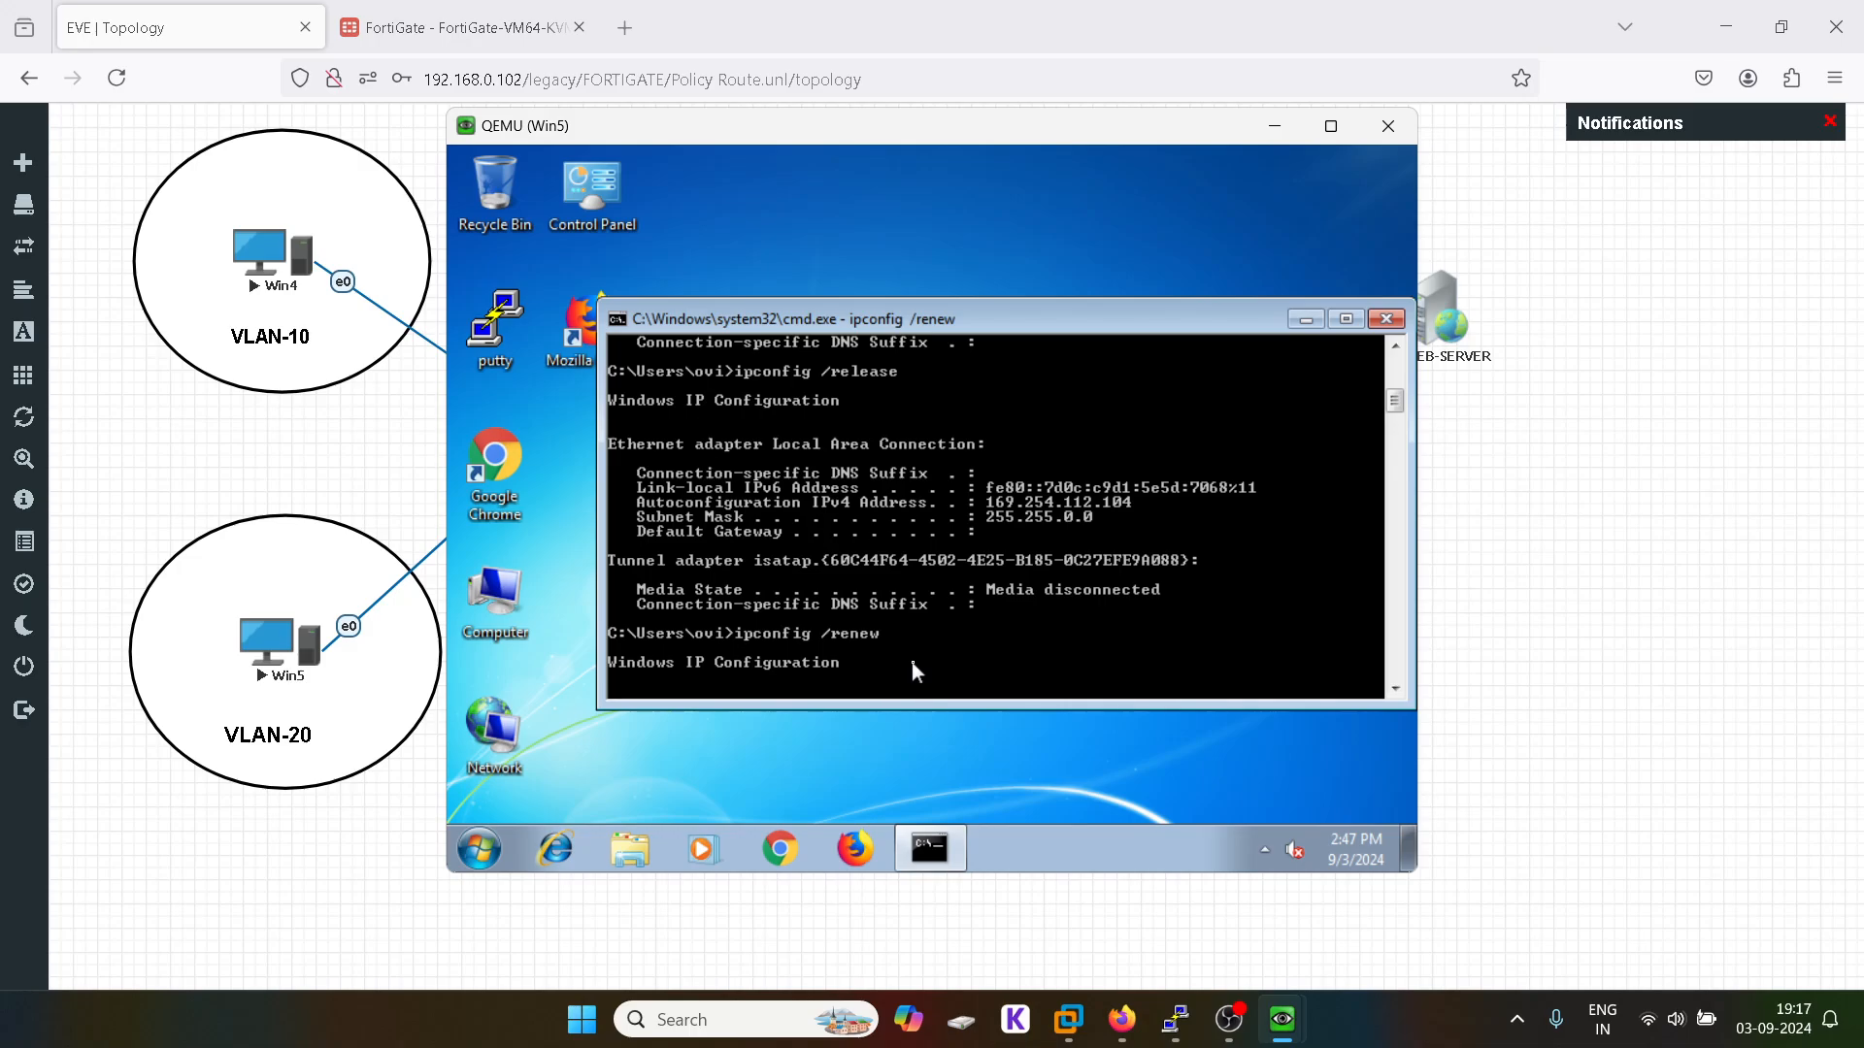
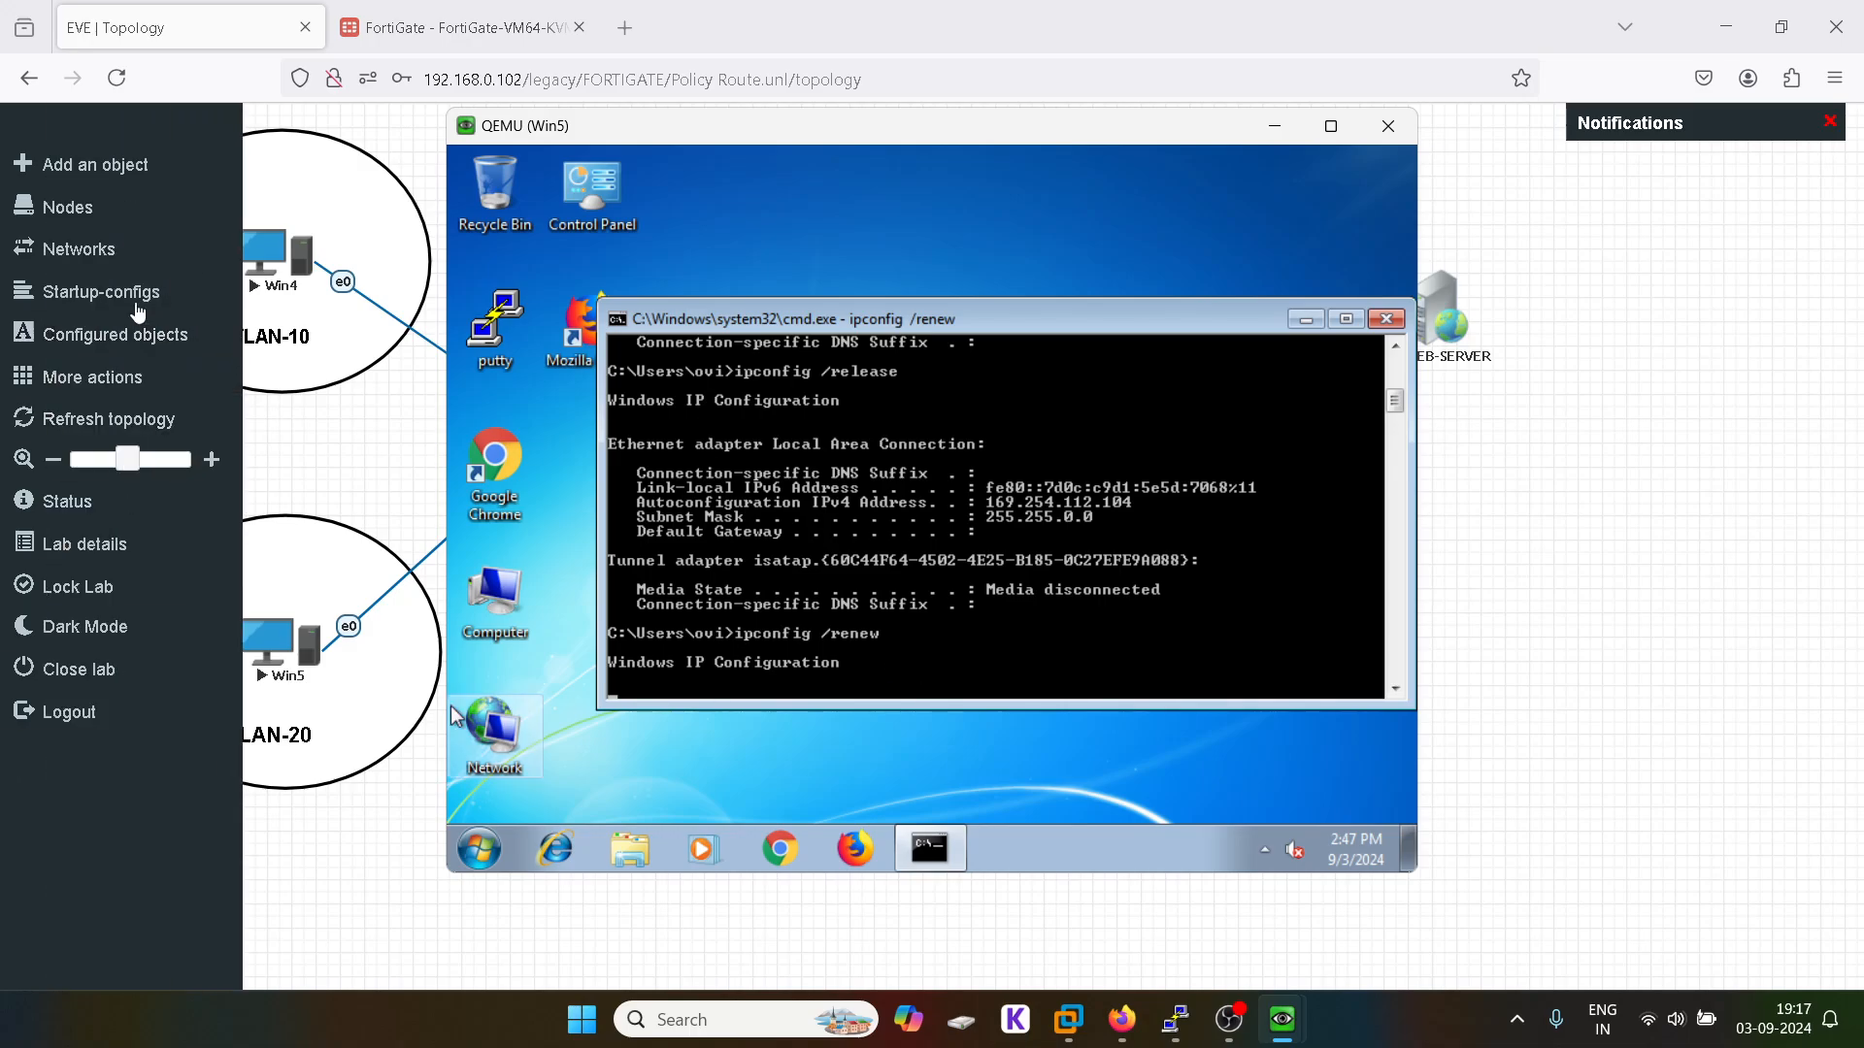
Step: Leave the Win5 console and bring back the FortiGate Firewall Policy list
left_click(544, 29)
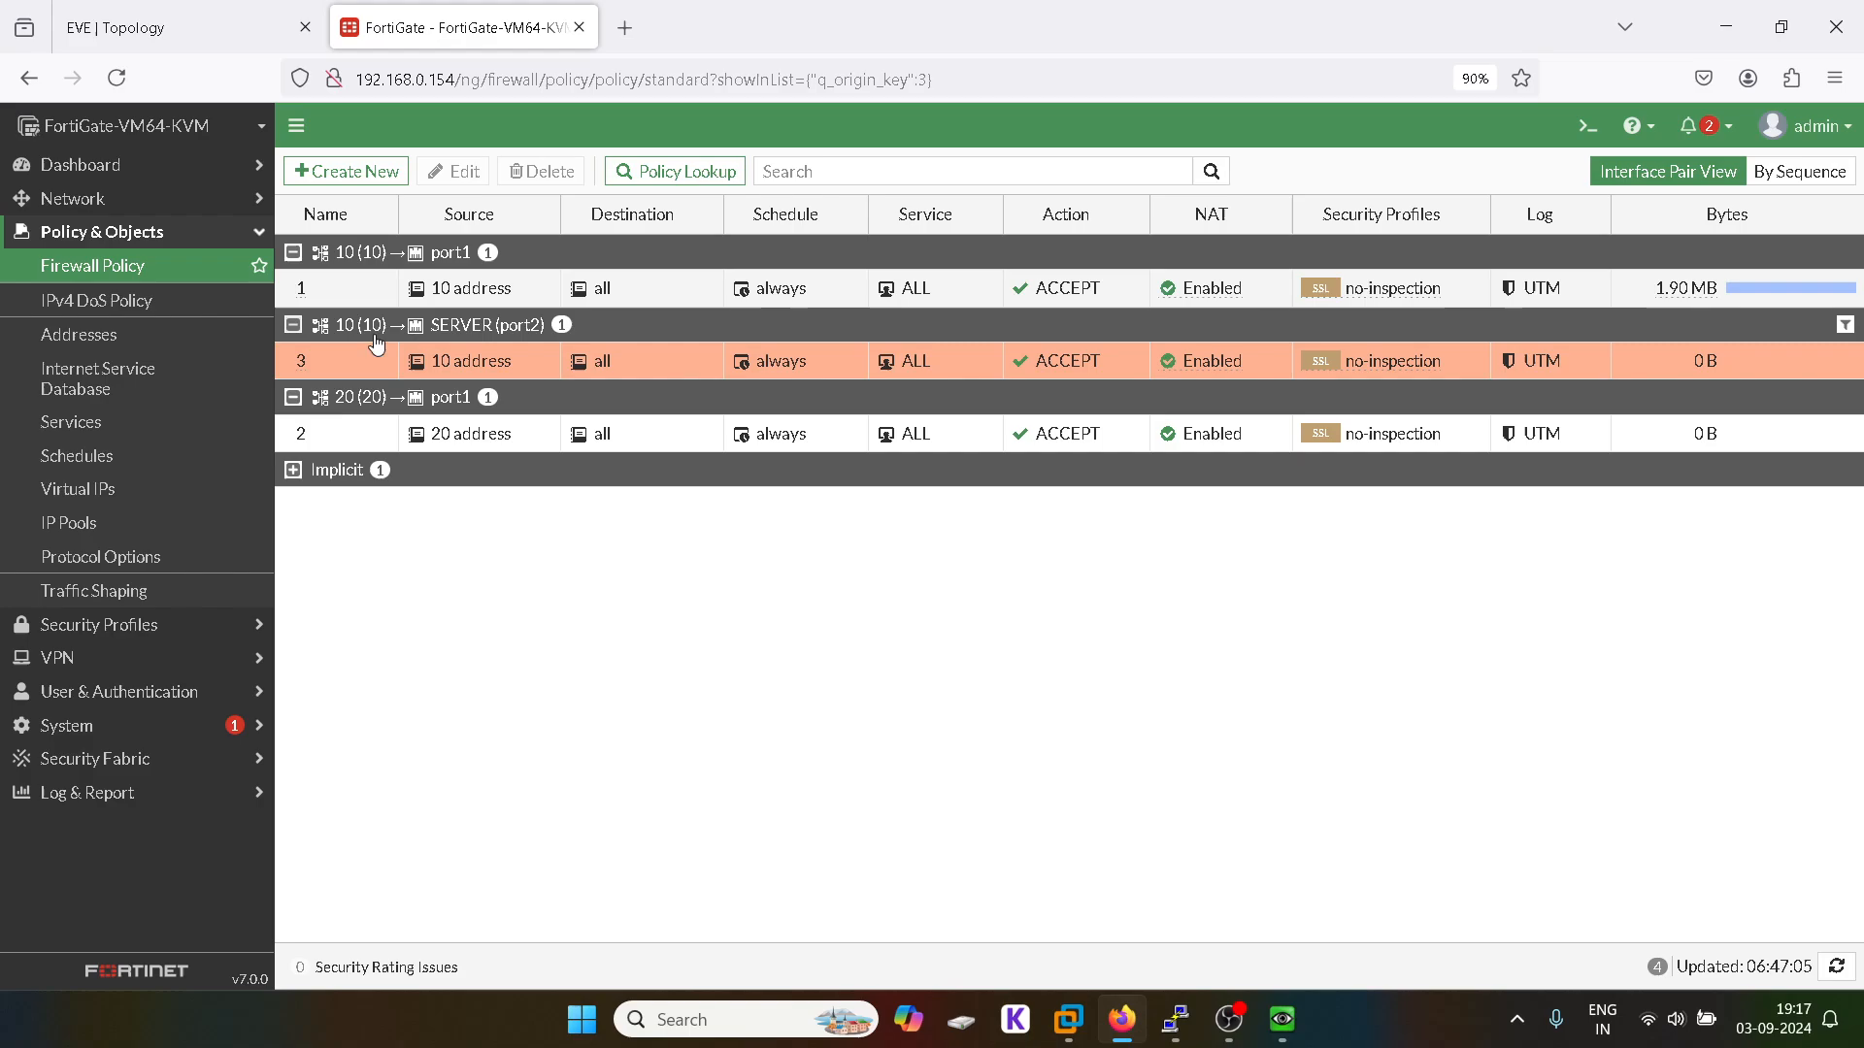
Step: Enable a DHCP server on port3's VLAN 20 for 20.1.1.2–20.1.1.254, netmask 255.255.255.0, and save
left_click(142, 198)
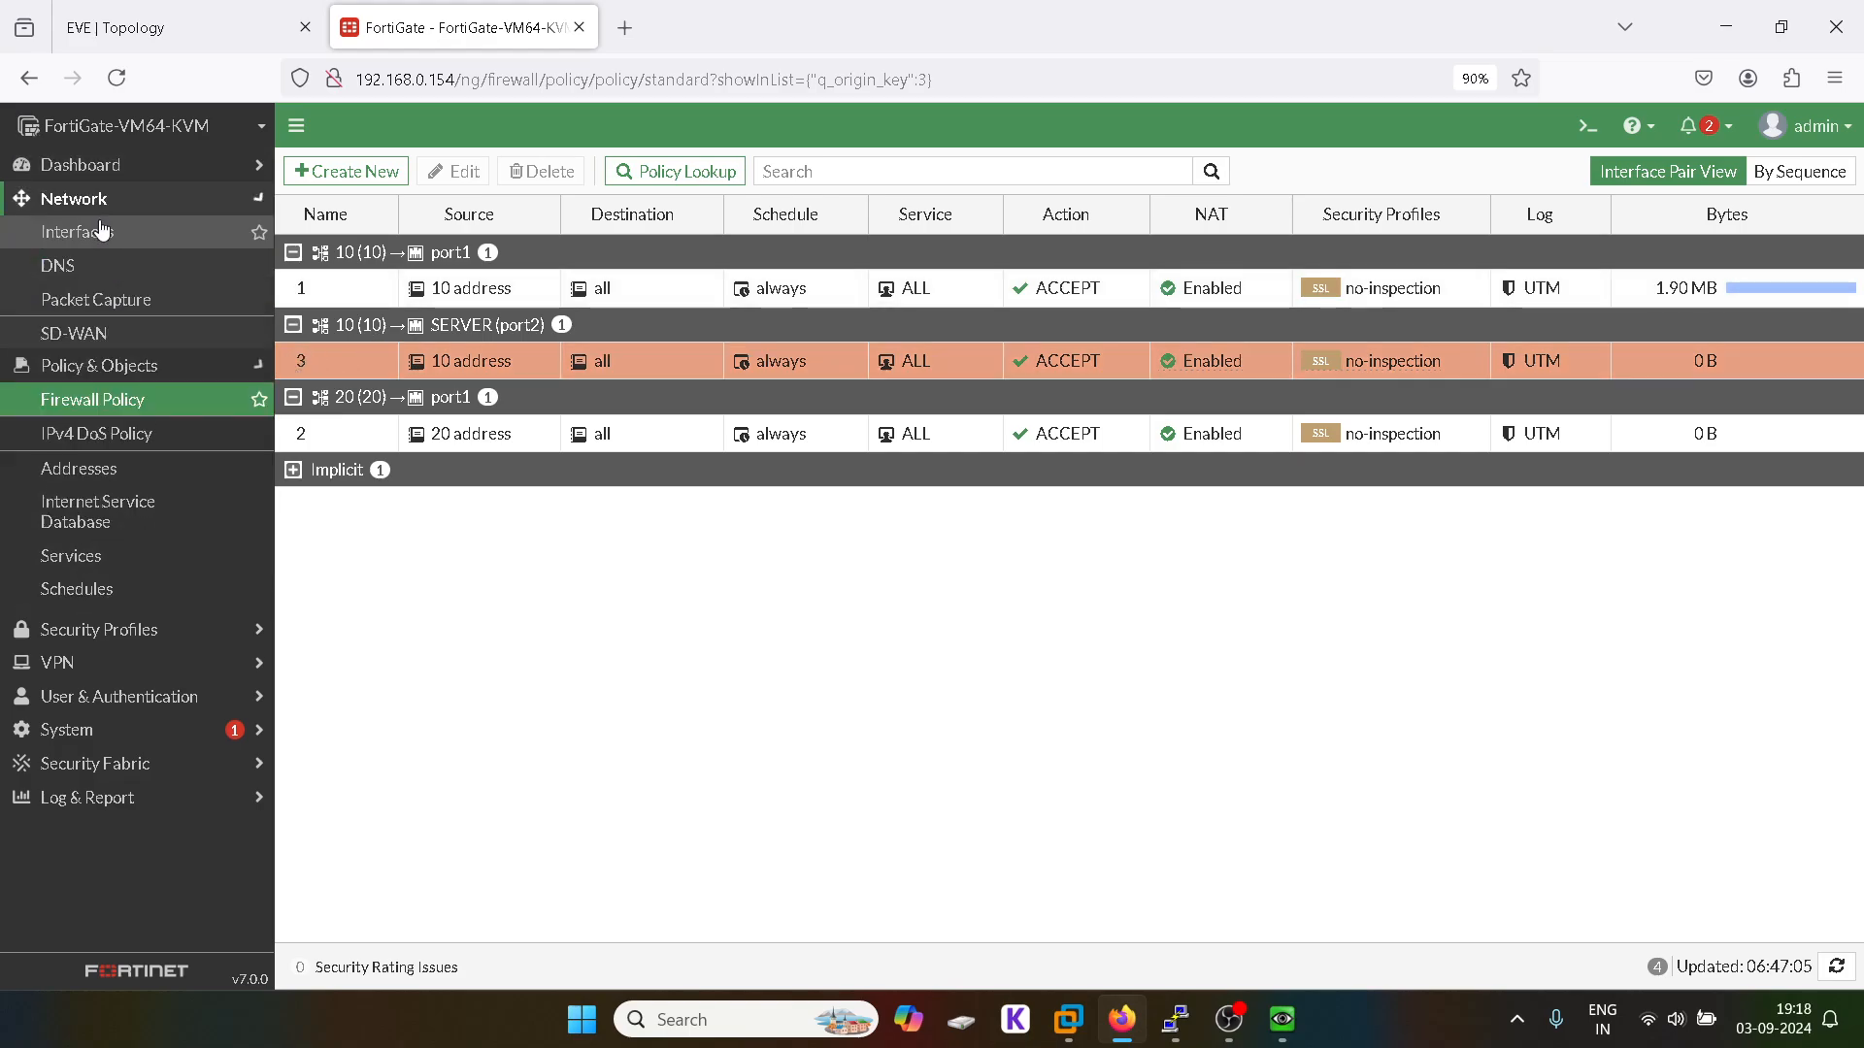
left_click(117, 239)
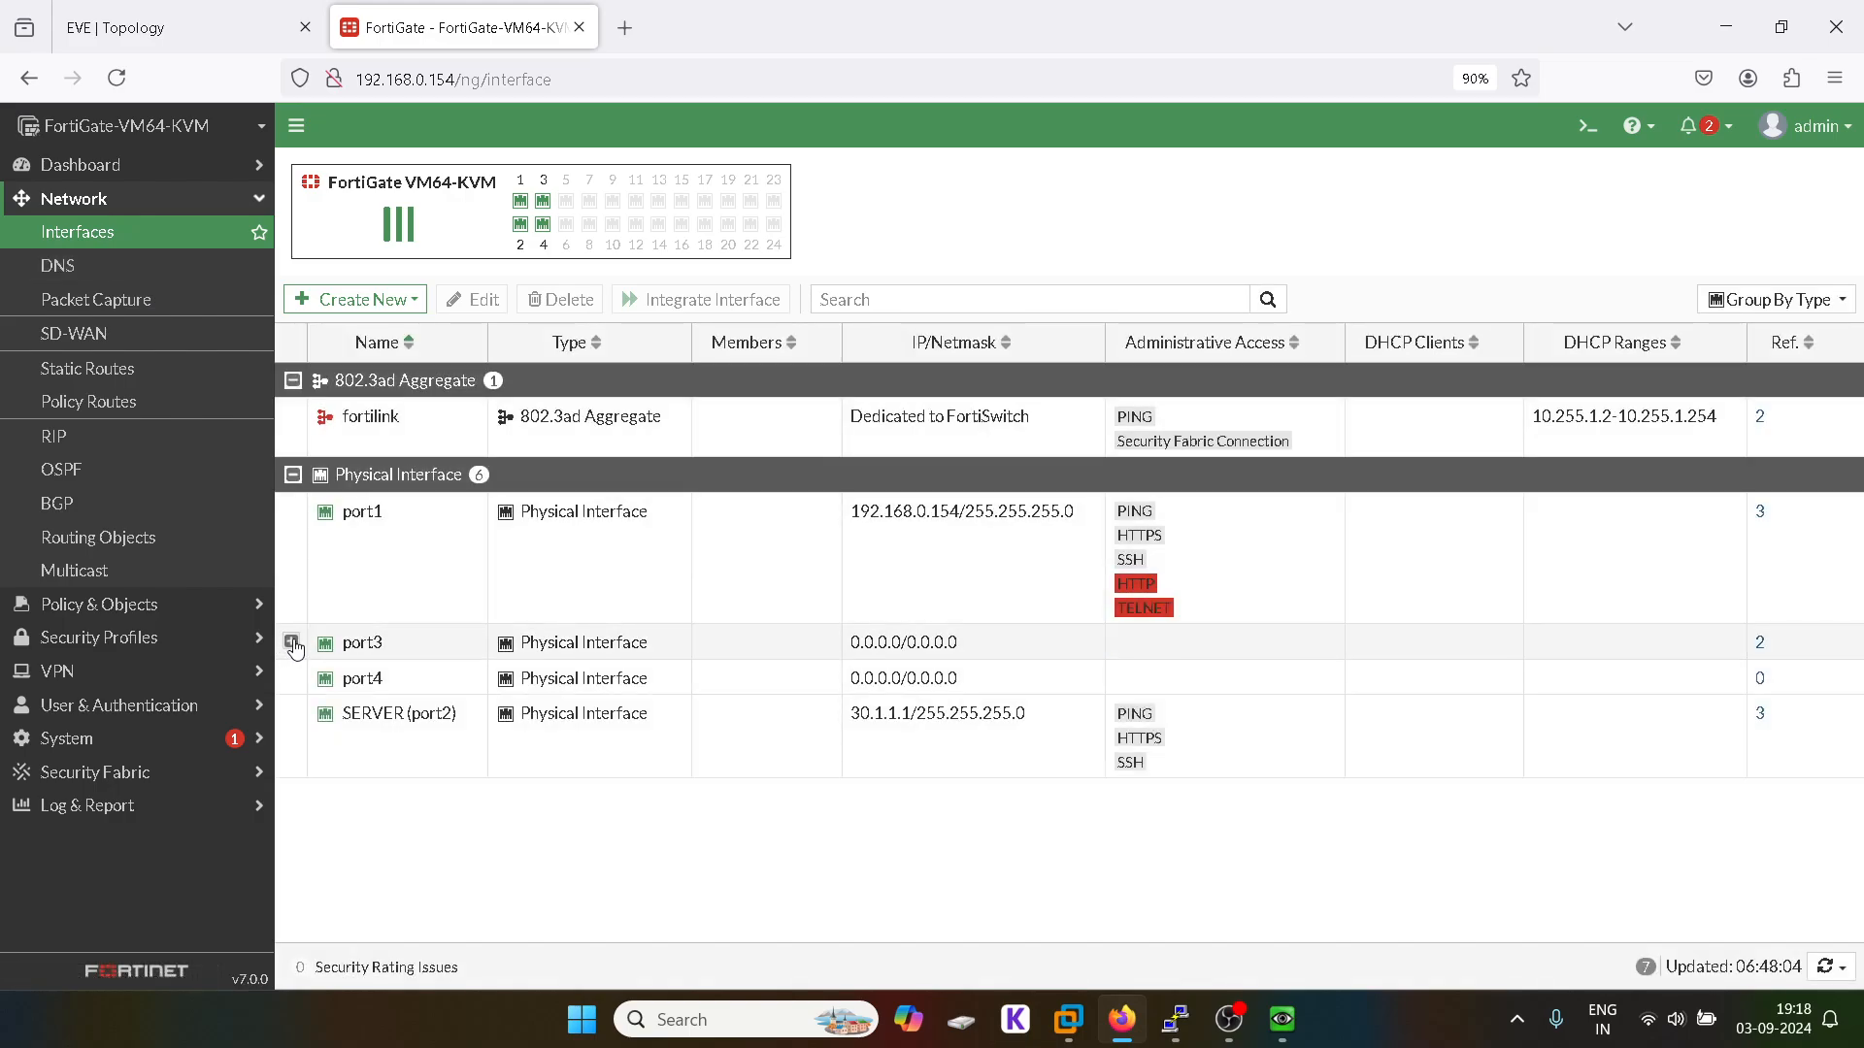
left_click(291, 640)
double_click(443, 782)
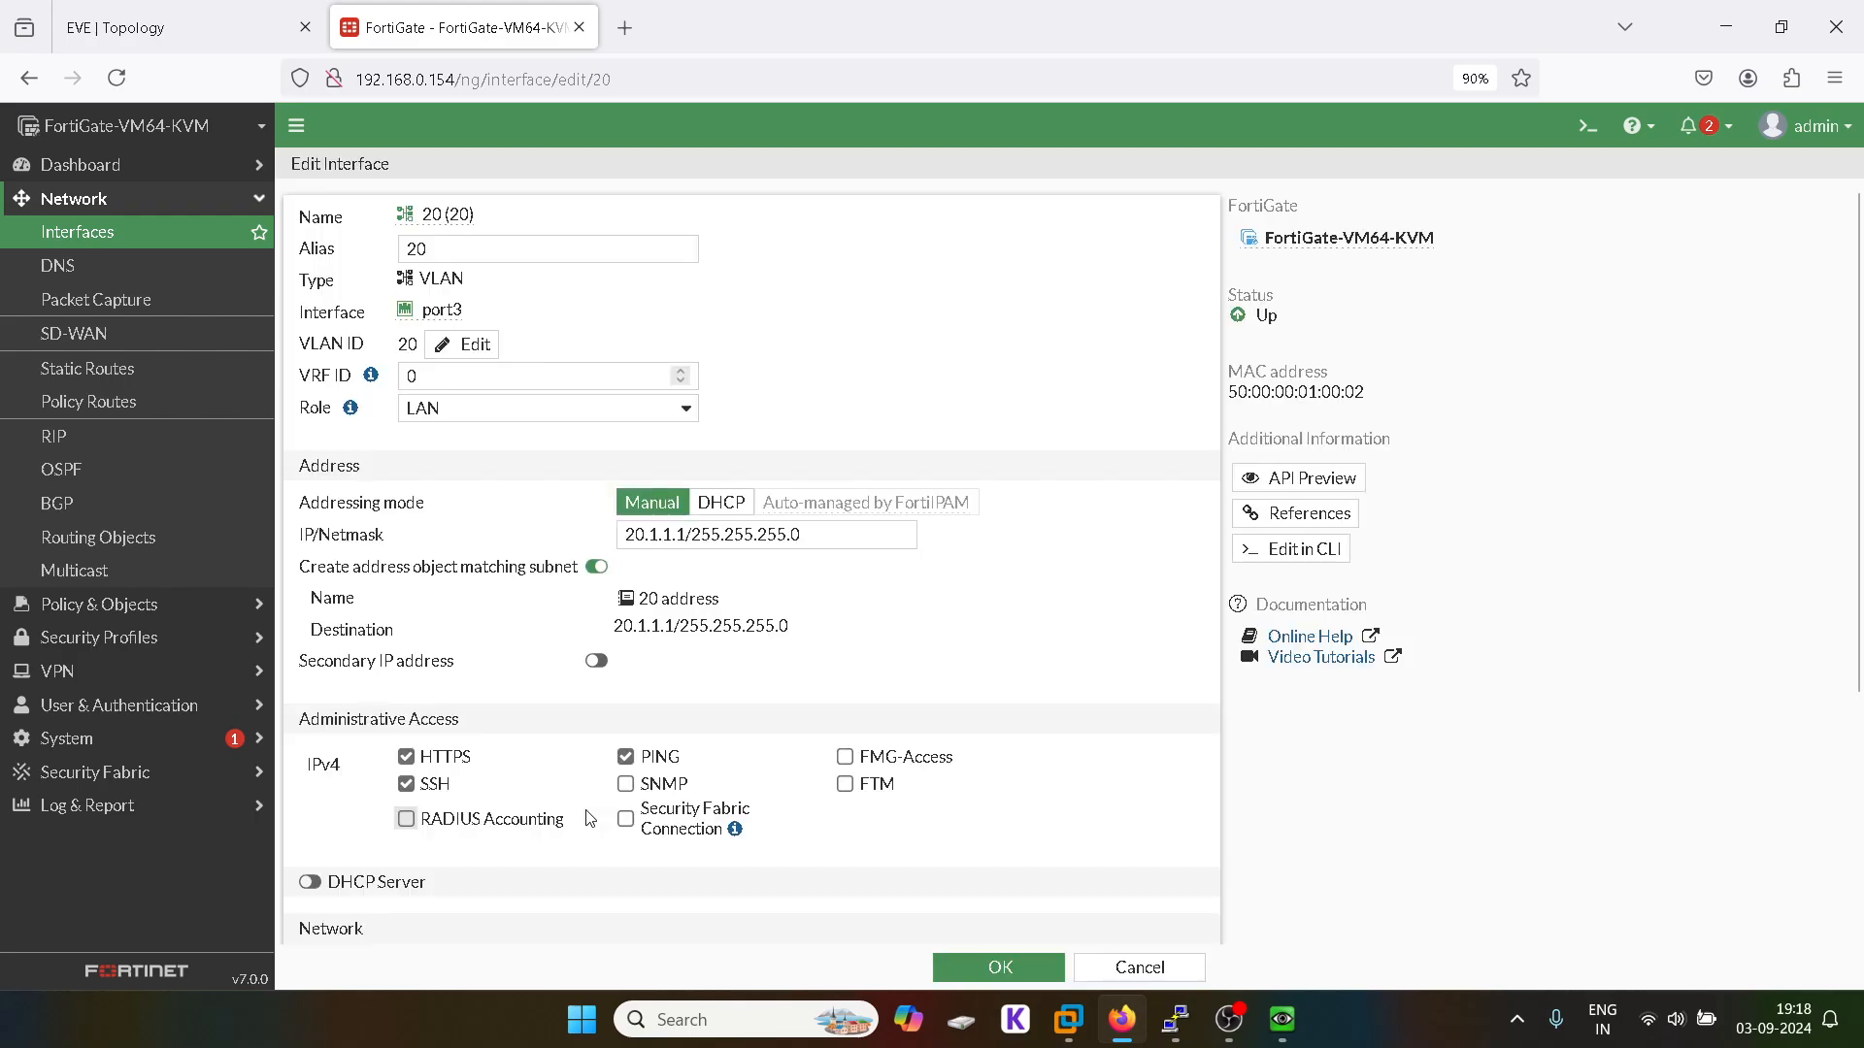
left_click(309, 882)
scroll(740, 842, "down", 1)
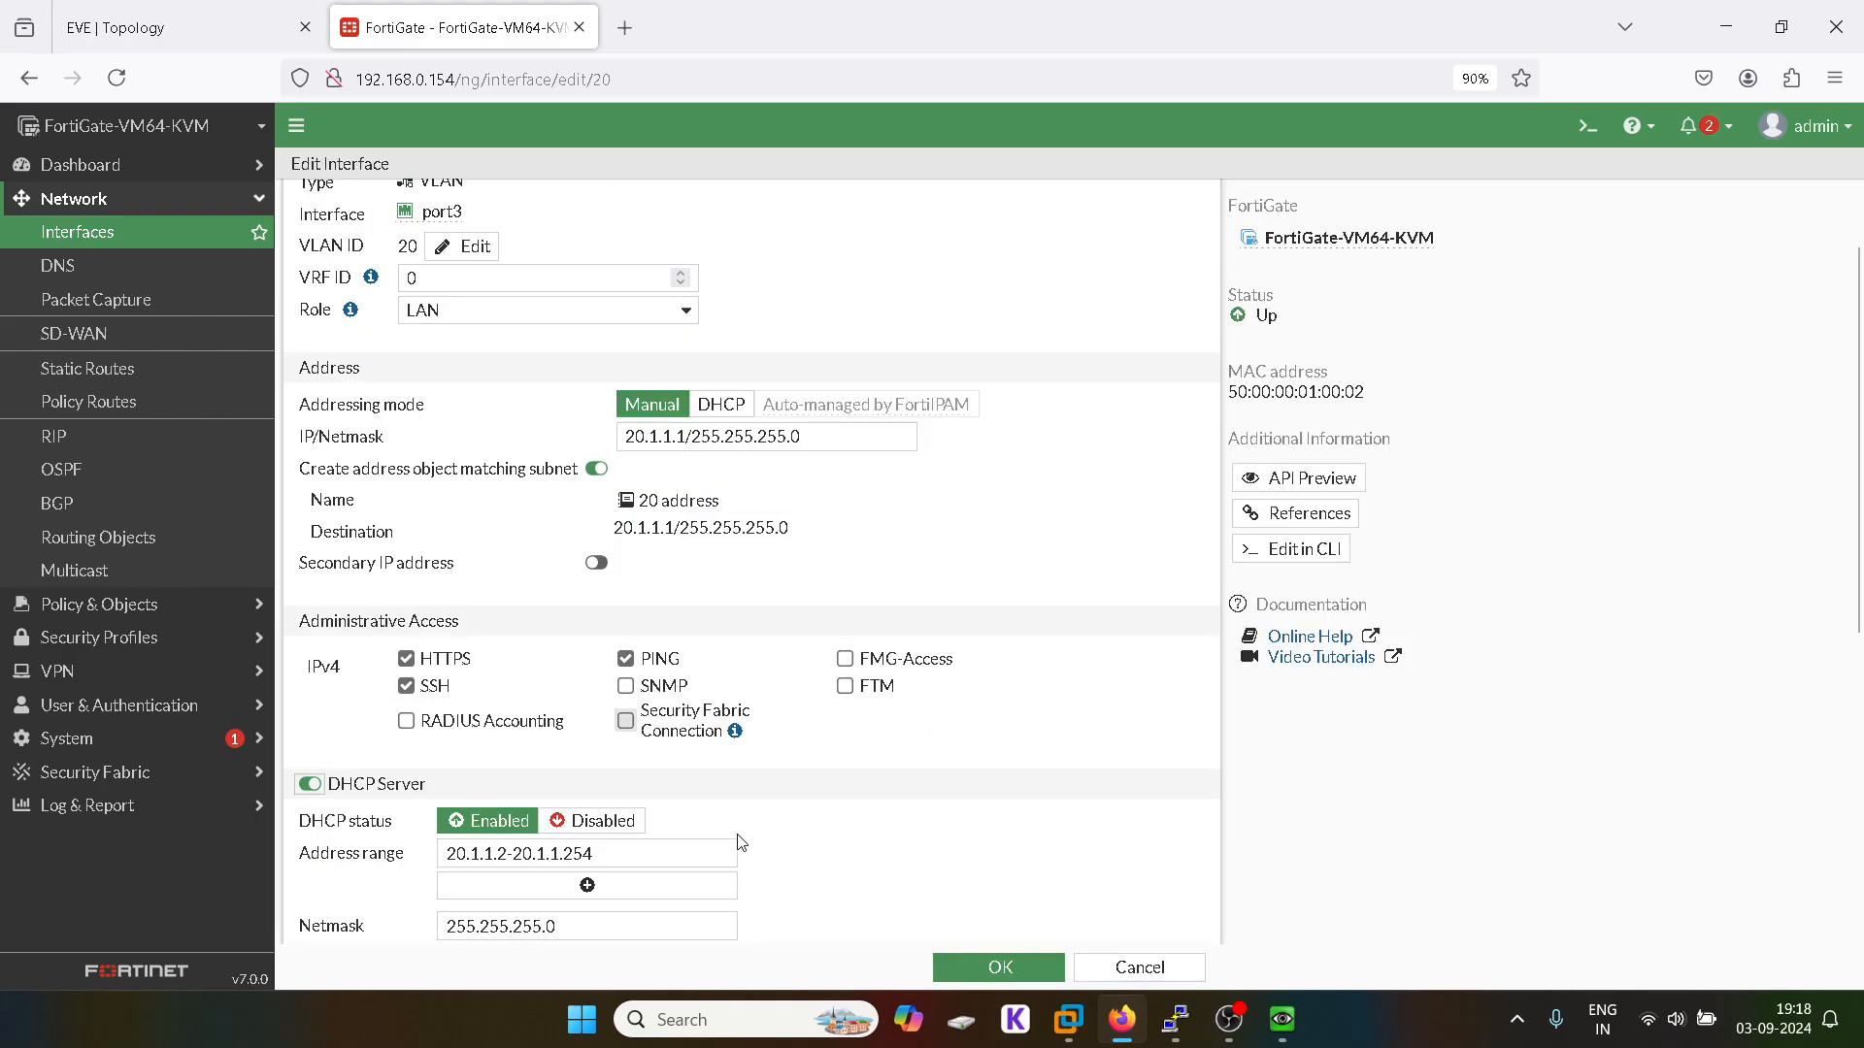
scroll(741, 842, "down", 2)
left_click(1000, 967)
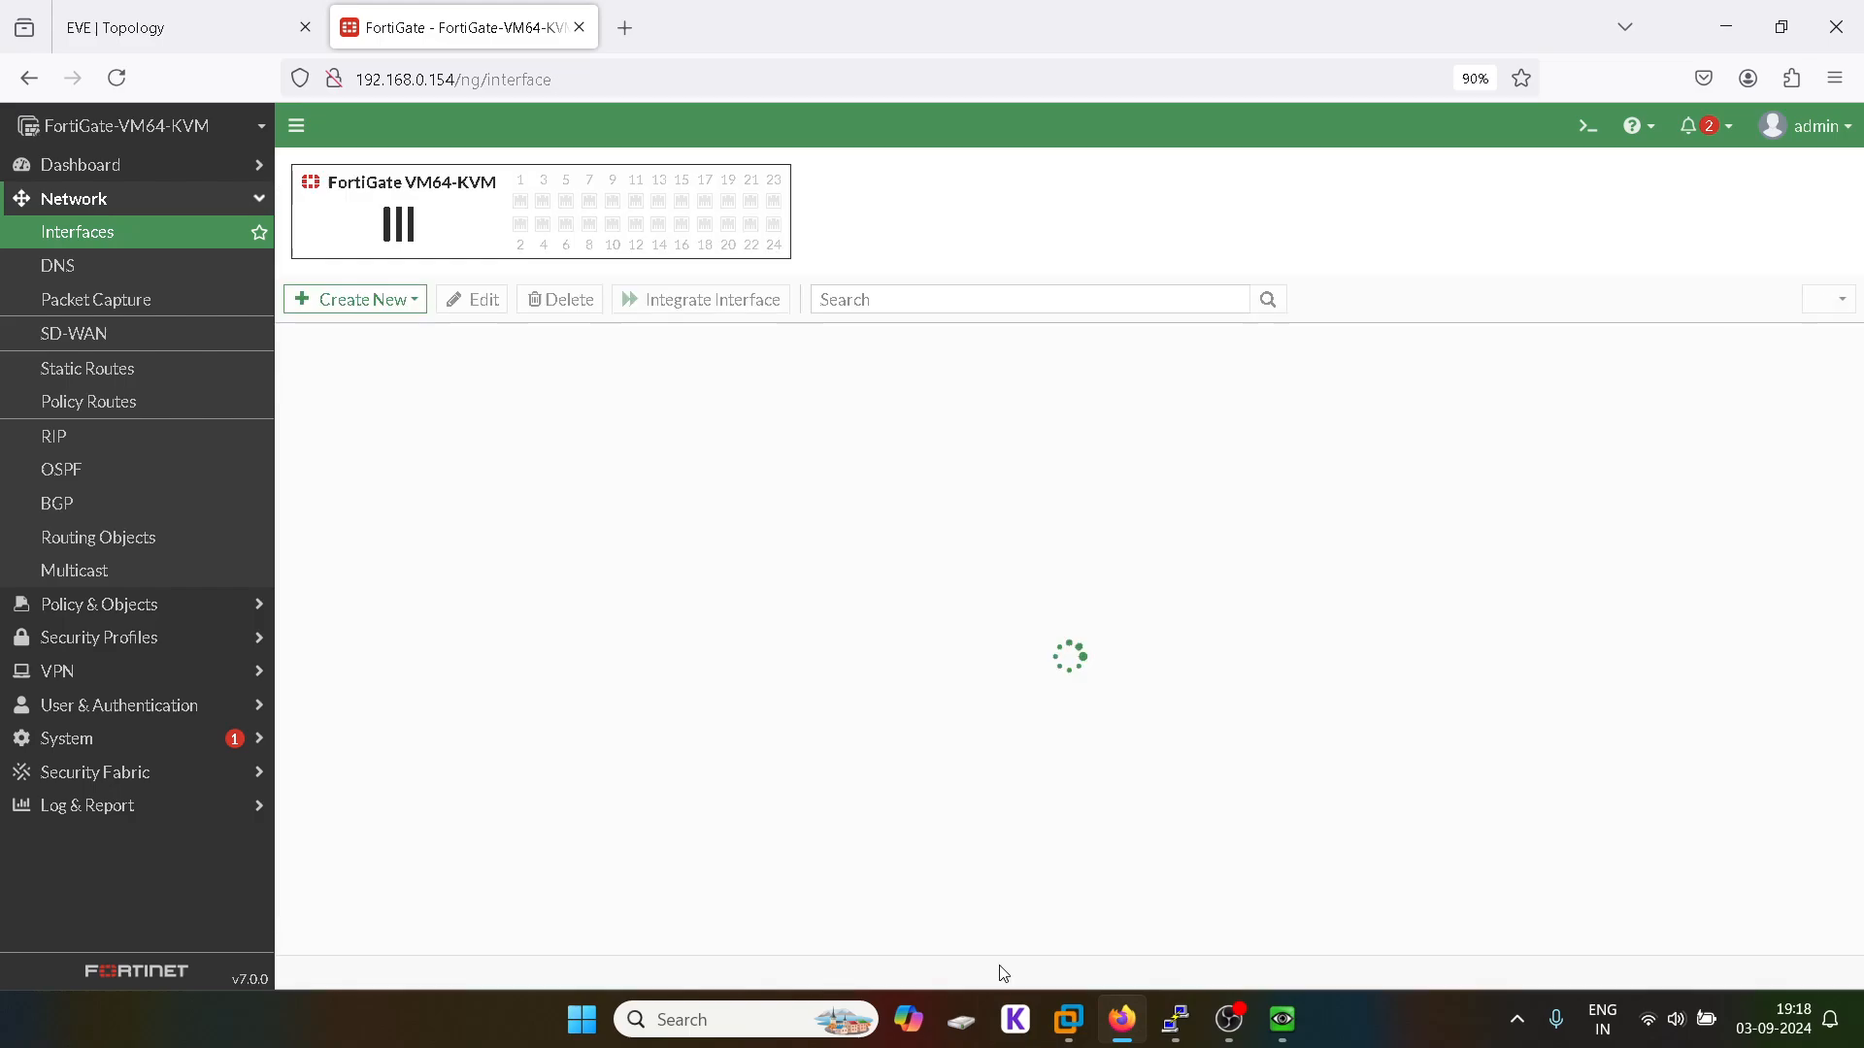
Step: On Win5, stop the stalled address renewal and rerun ipconfig to check the address
mouse_move(1283, 1039)
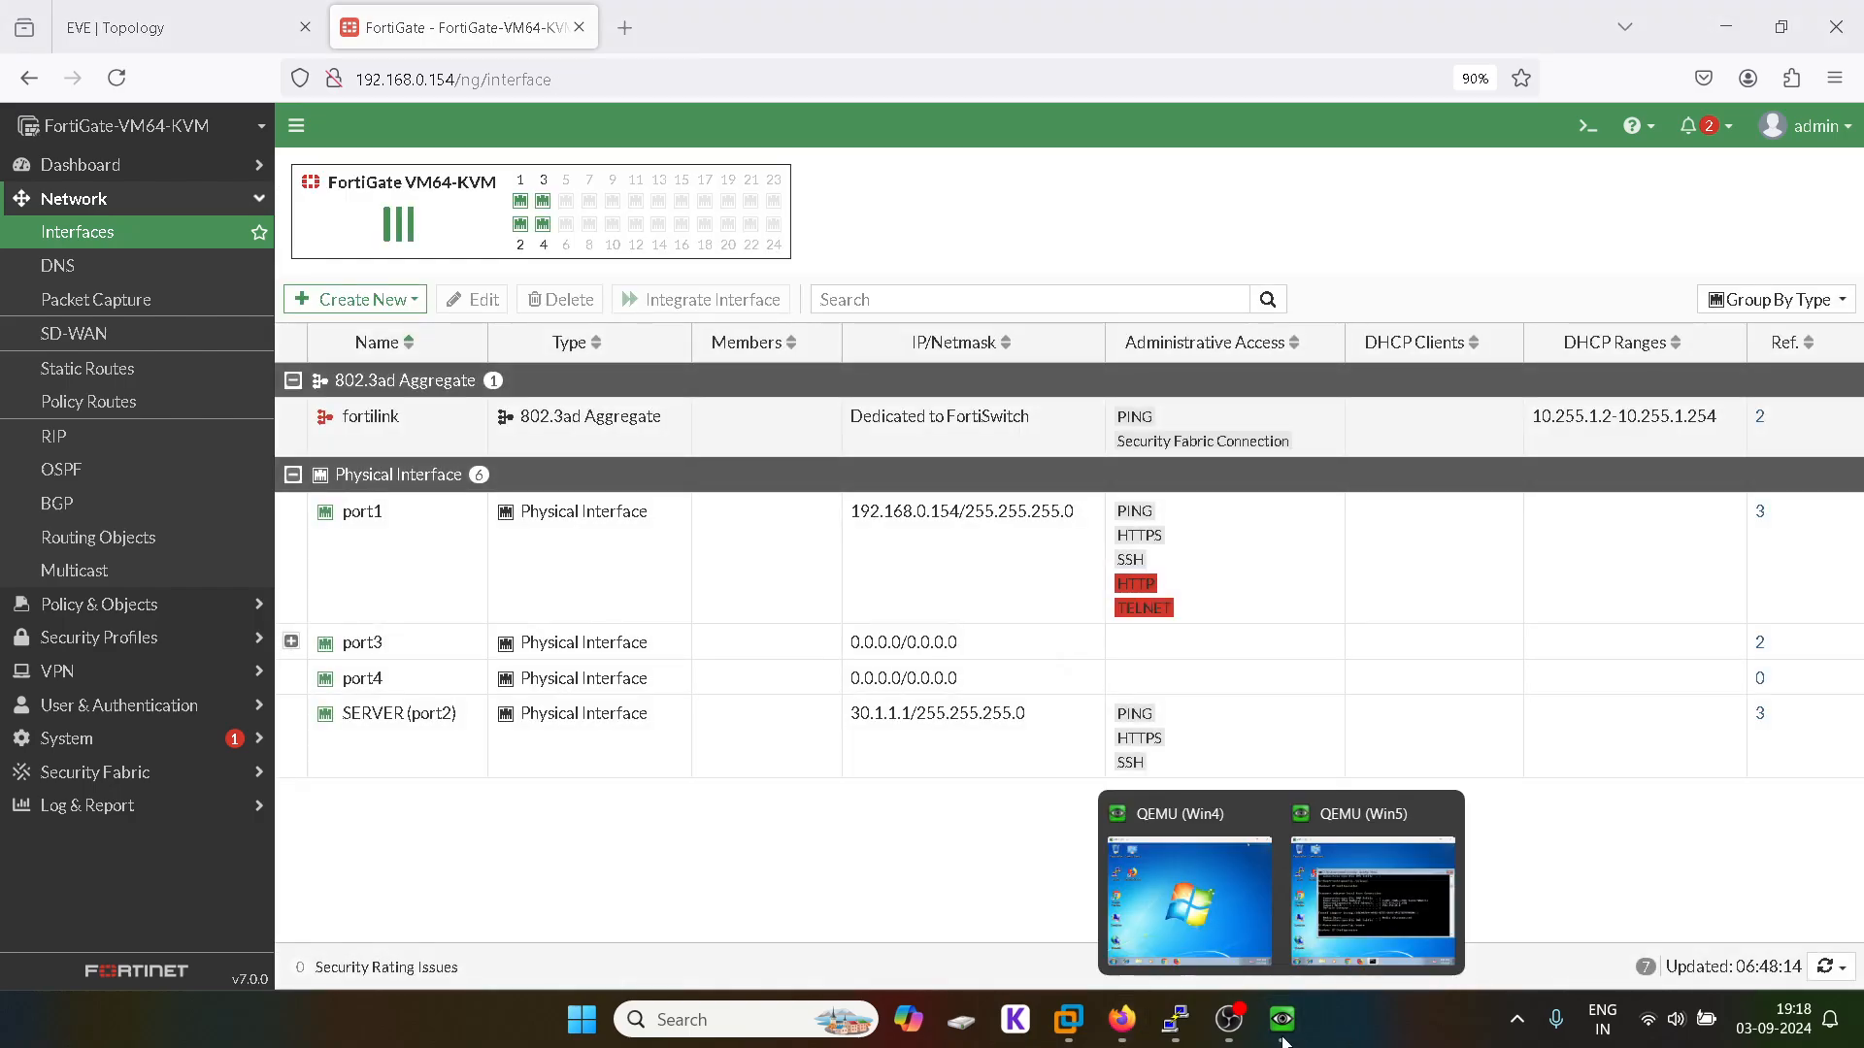
left_click(1339, 904)
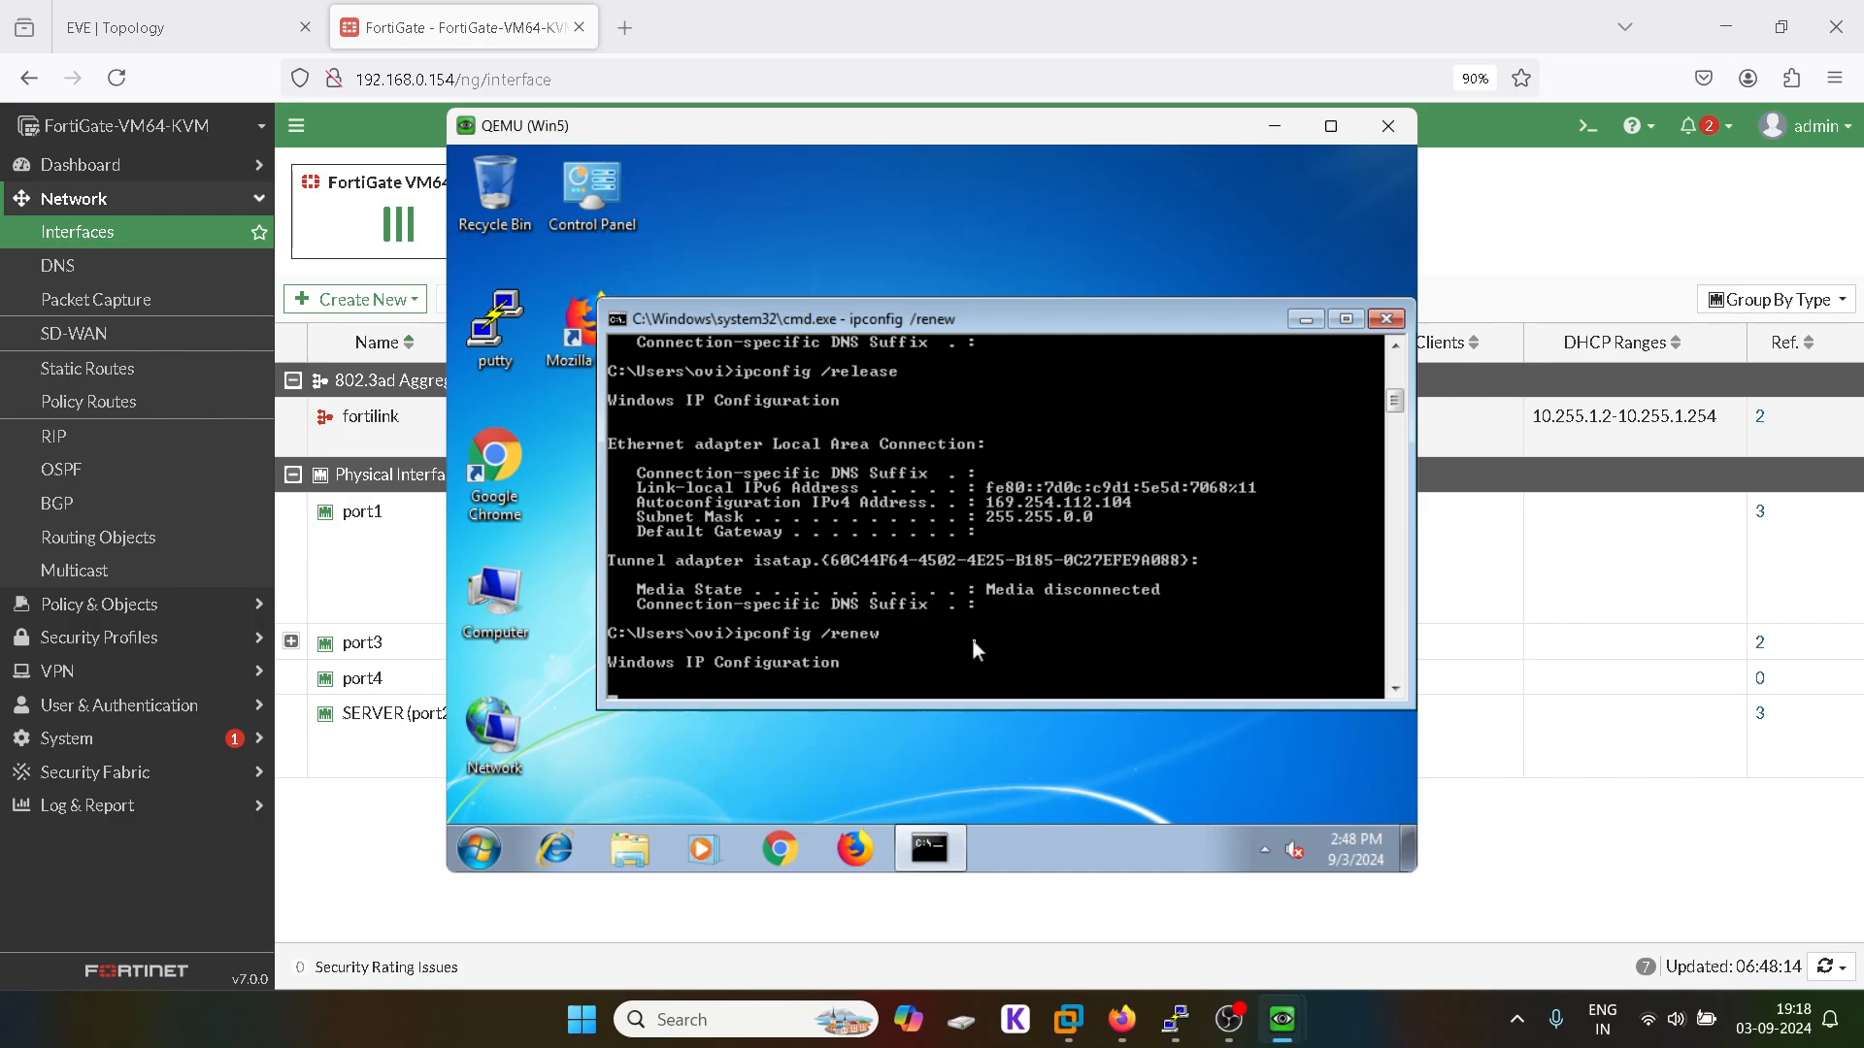
key("ctrl+c")
key("Up")
key("Up")
key("Up")
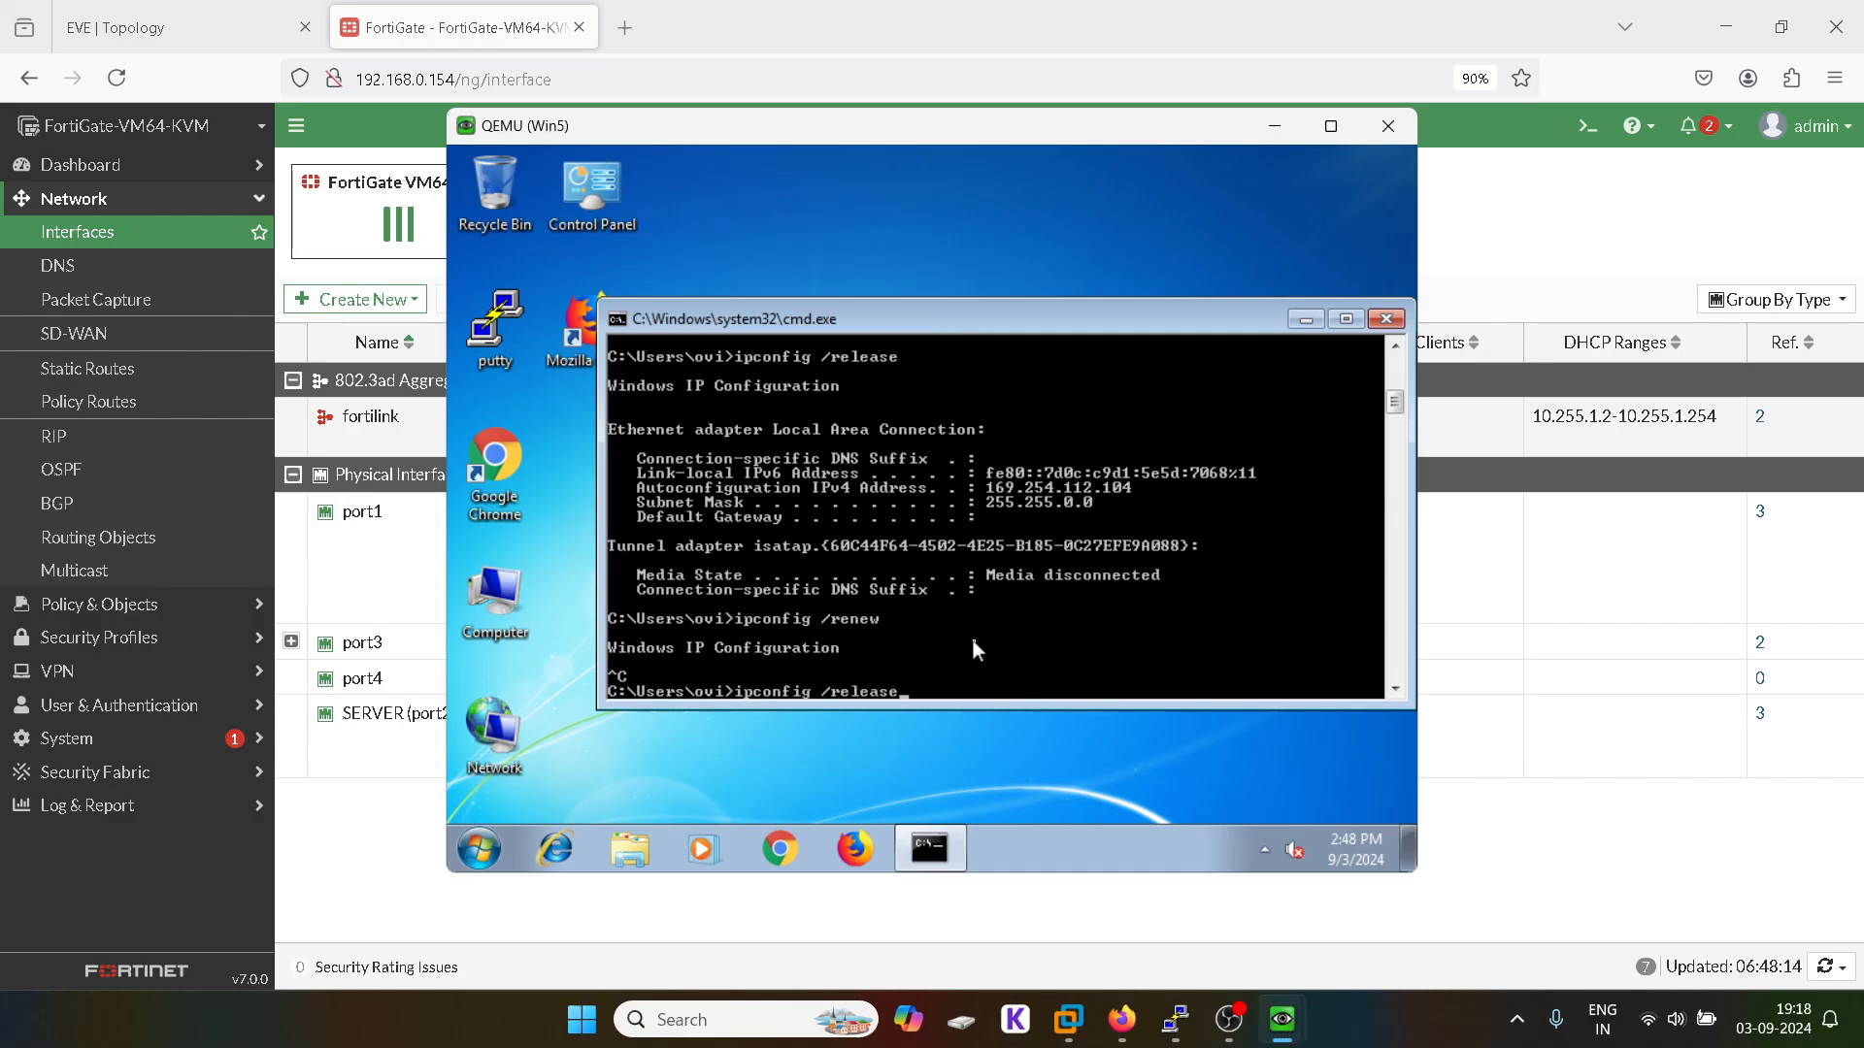
key("Return")
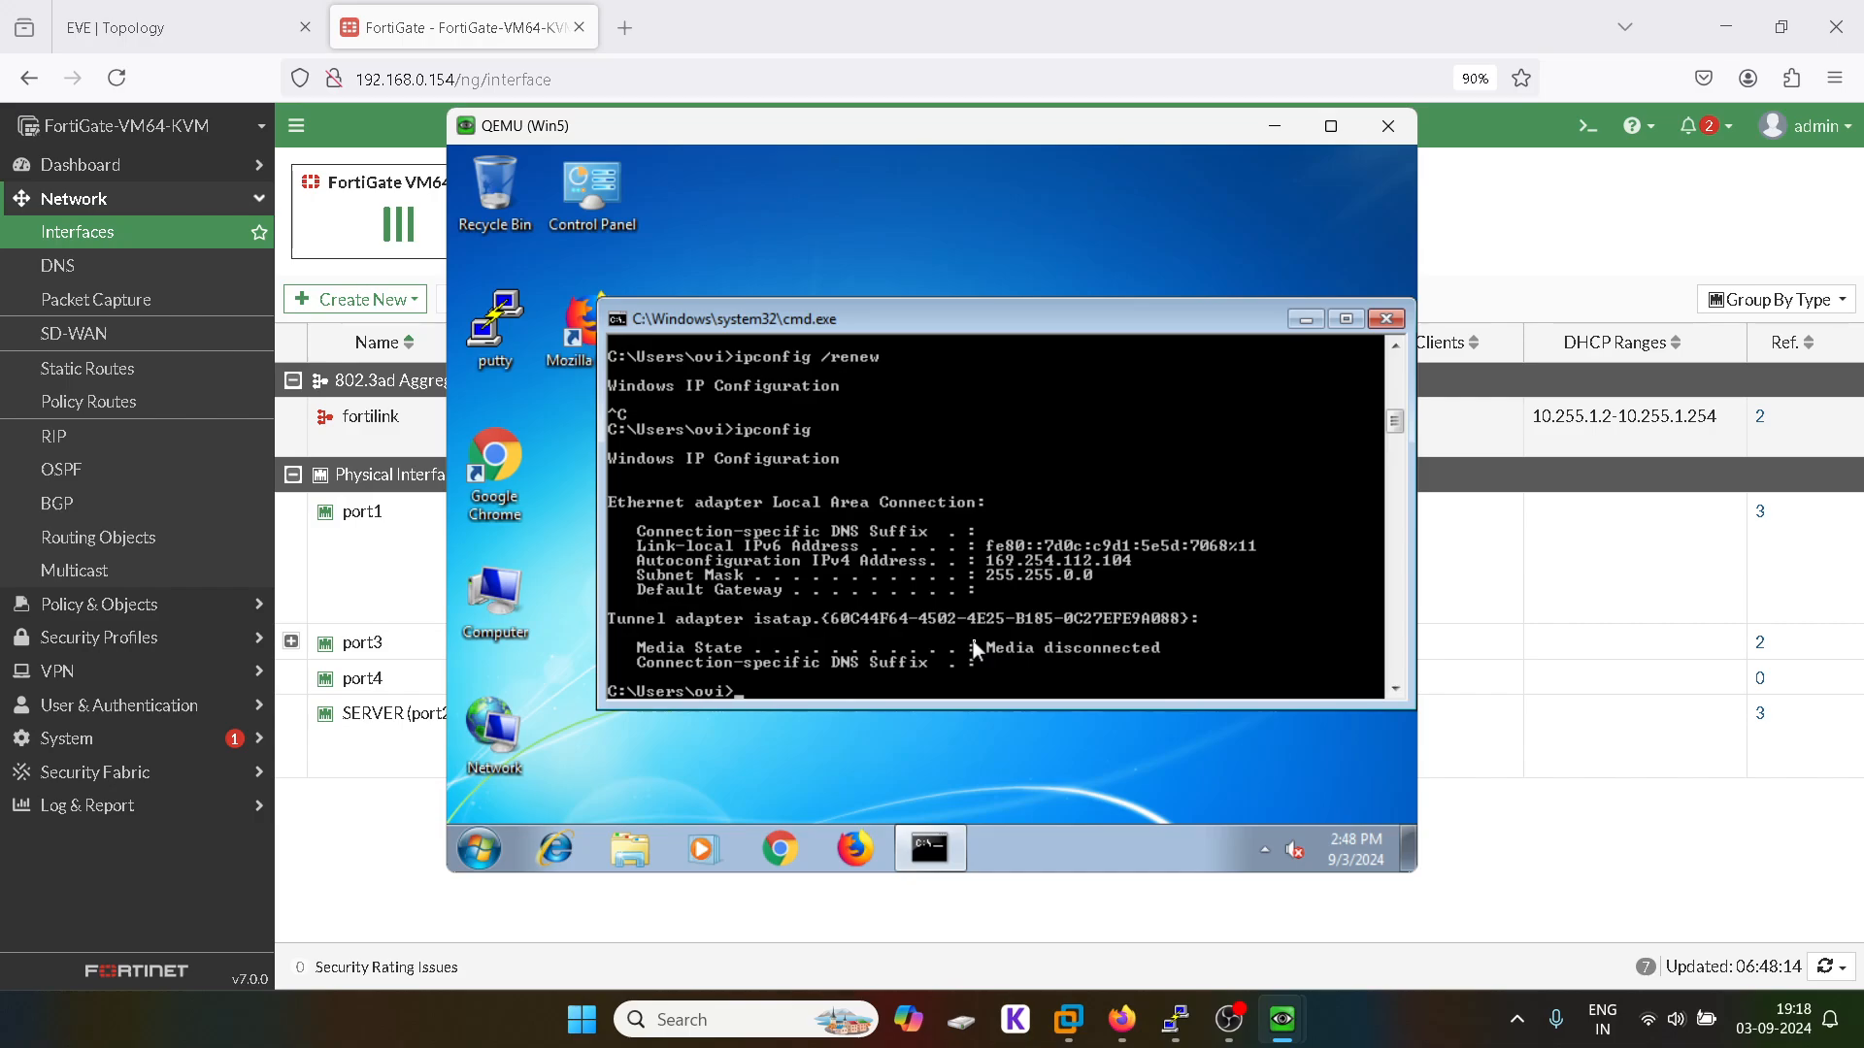
Step: Run ipconfig /release and ipconfig /renew so Win5 gets 20.1.1.2 with gateway 20.1.1.1
type("ping 8.8.8.8")
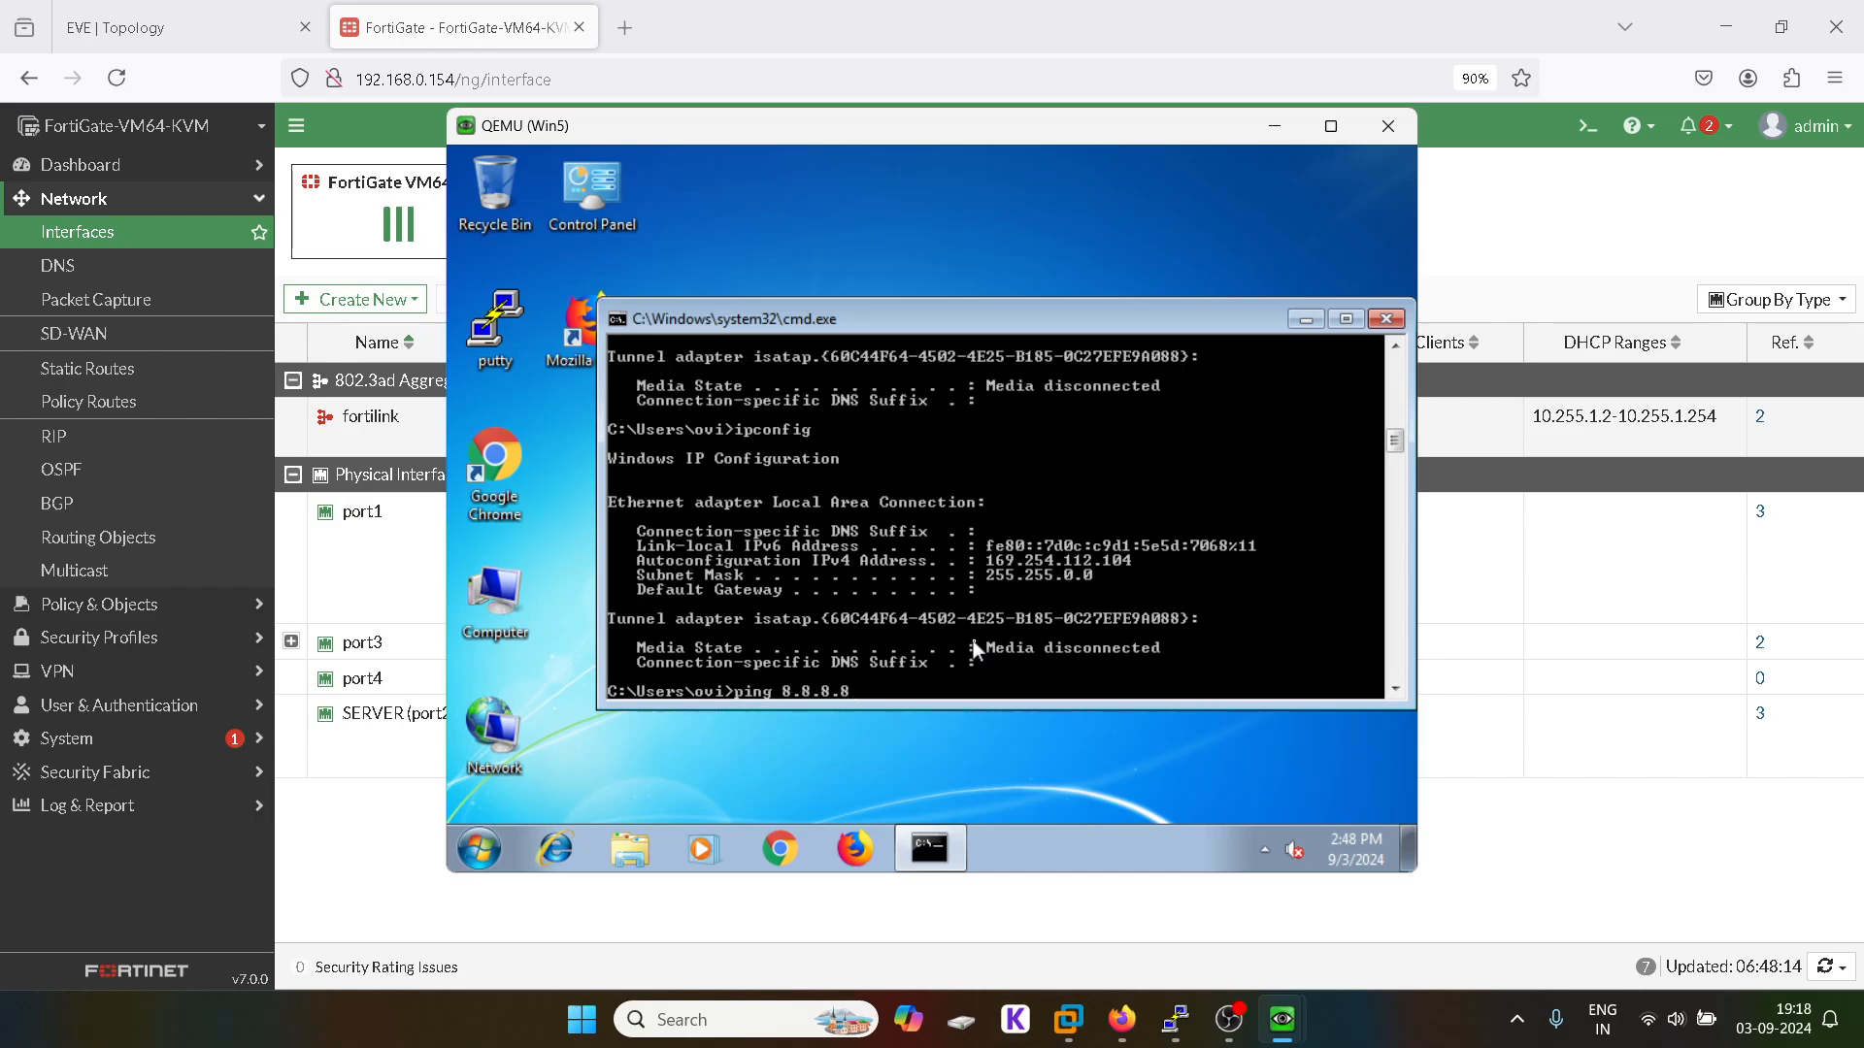
key("Up")
key("Up")
key("Return")
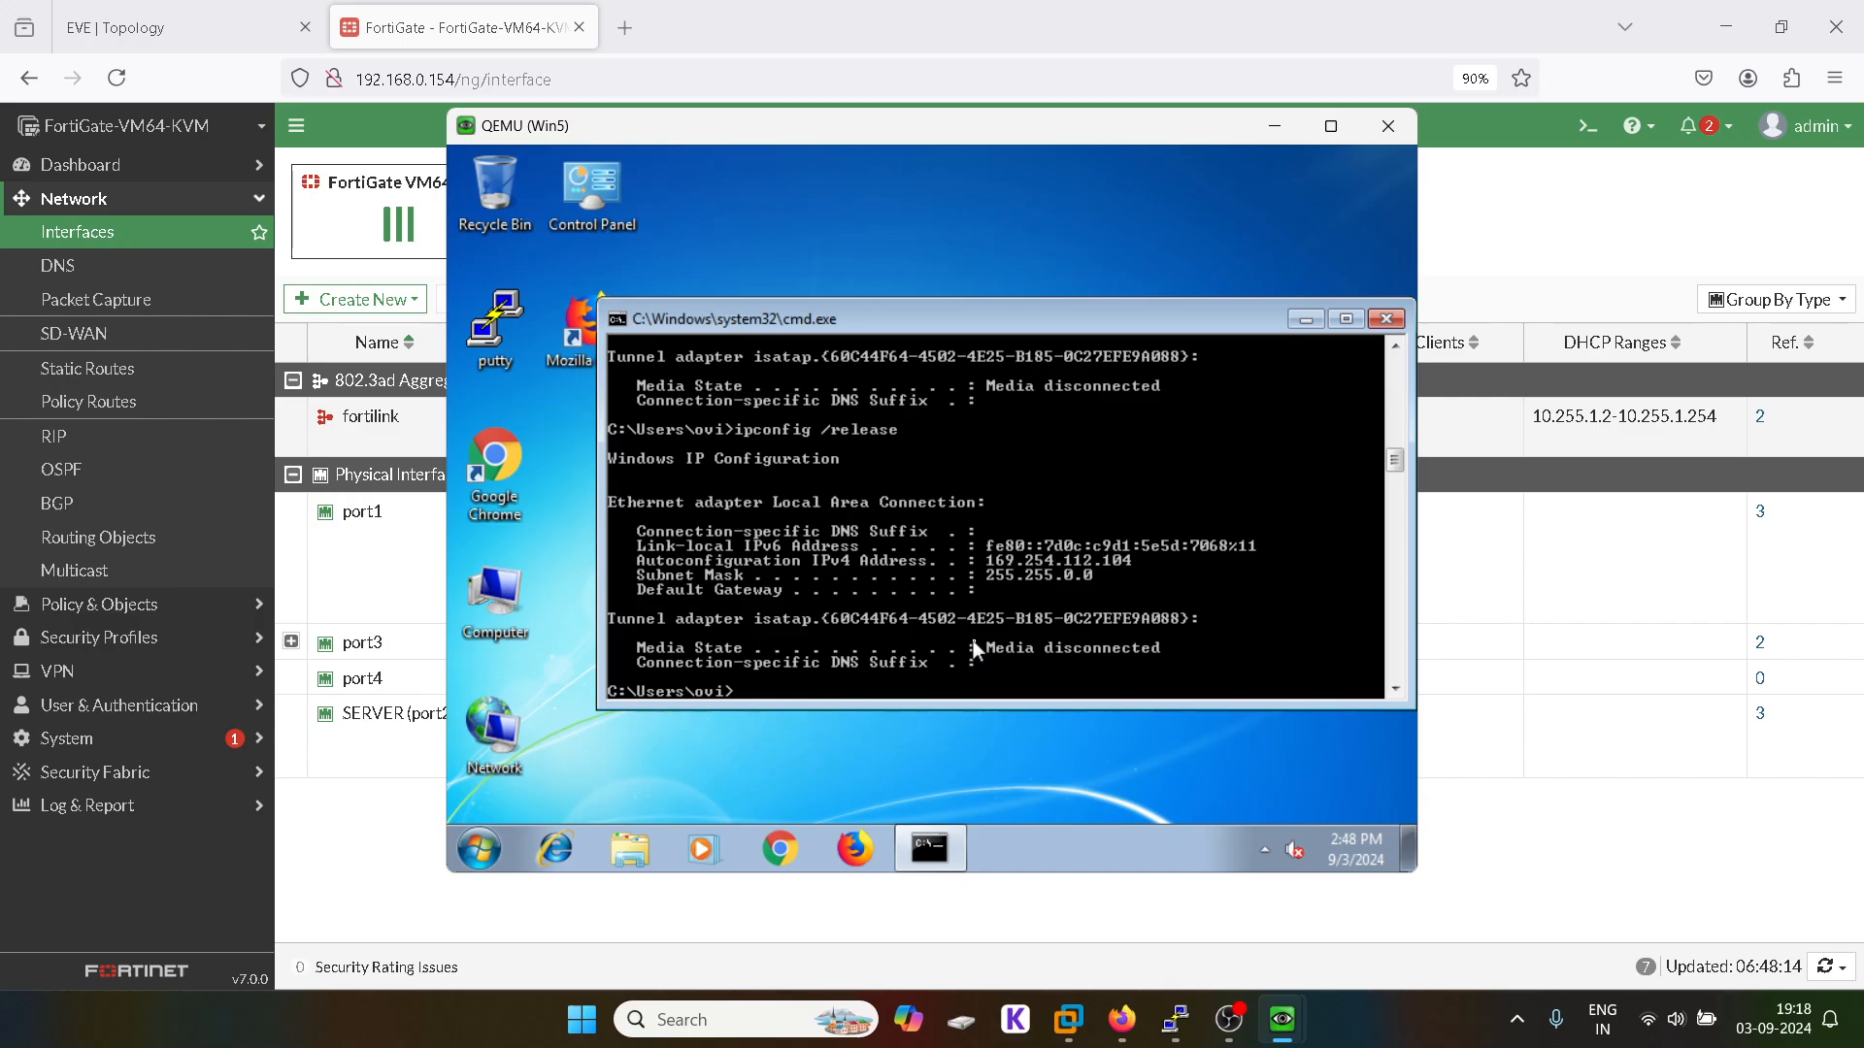
key("Up")
key("BackSpace")
key("BackSpace")
key("BackSpace")
key("BackSpace")
key("BackSpace")
key("BackSpace")
type("enew")
key("Return")
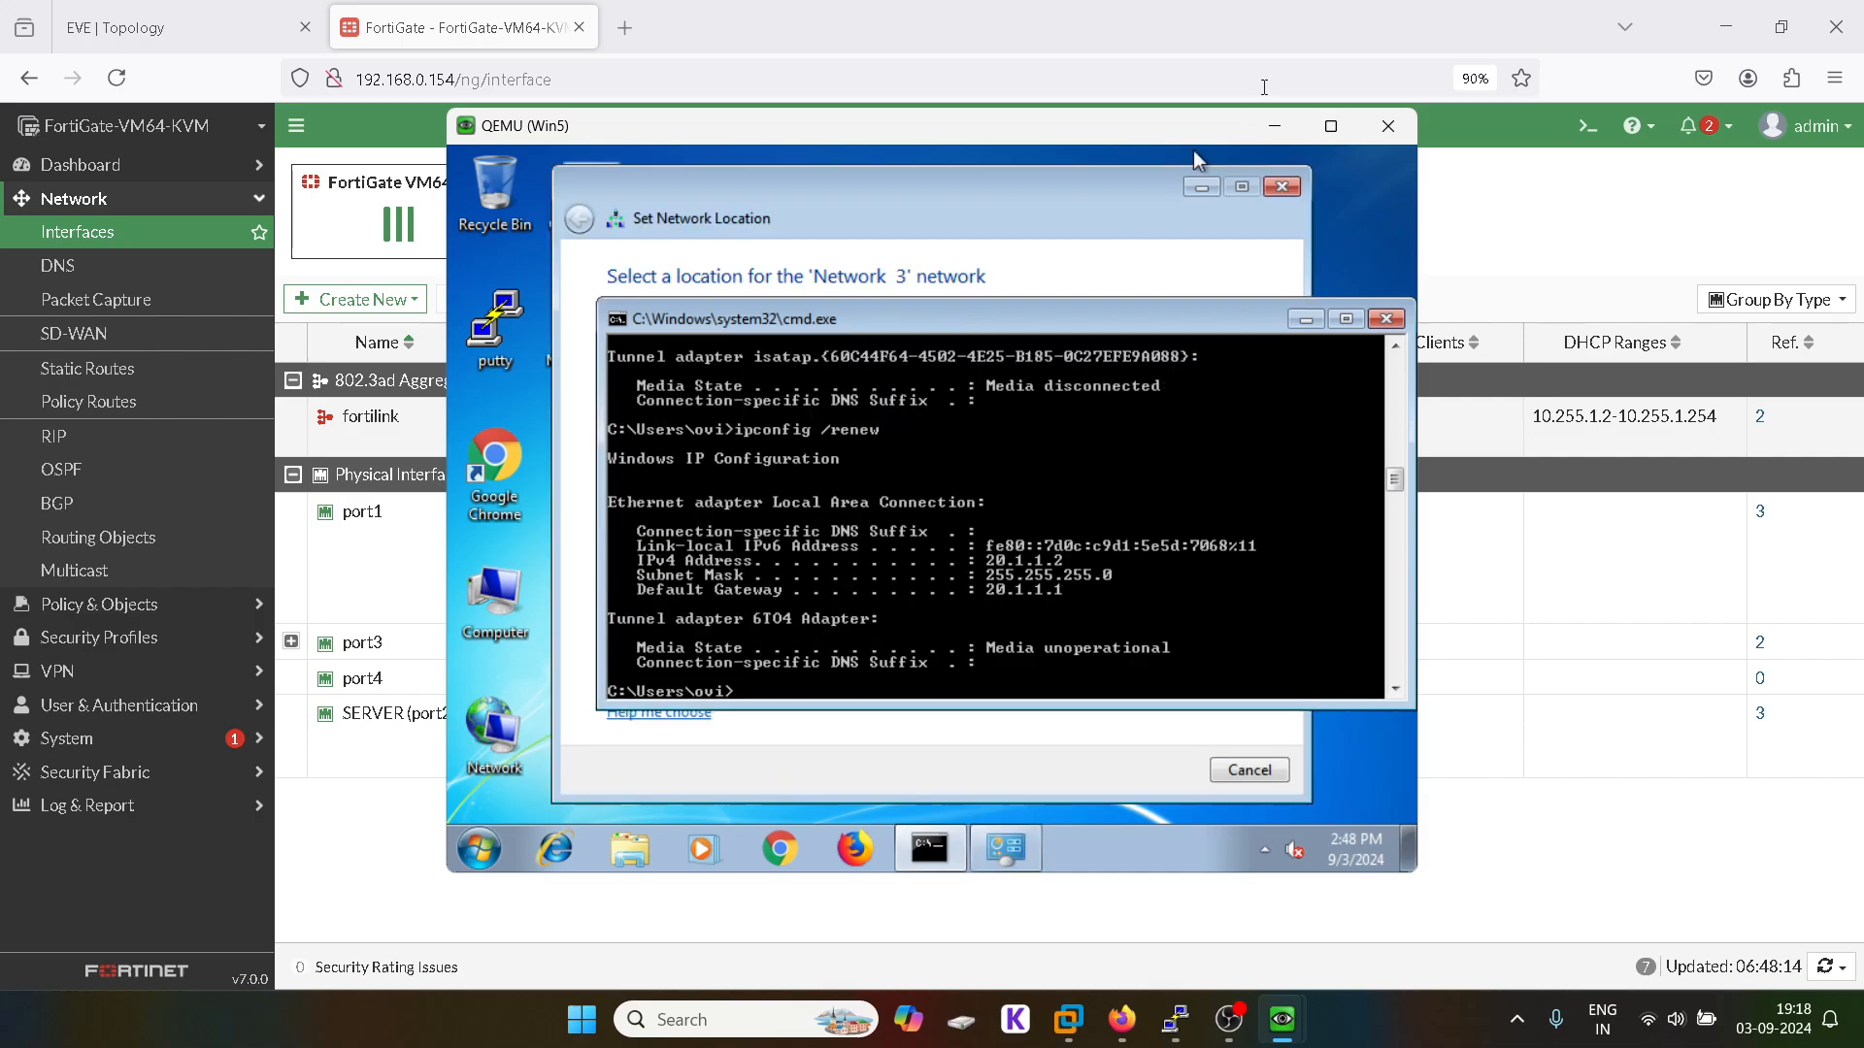
Step: Dismiss the network location prompt, ping 8.8.8.8 successfully, and close the command prompt
left_click(1280, 187)
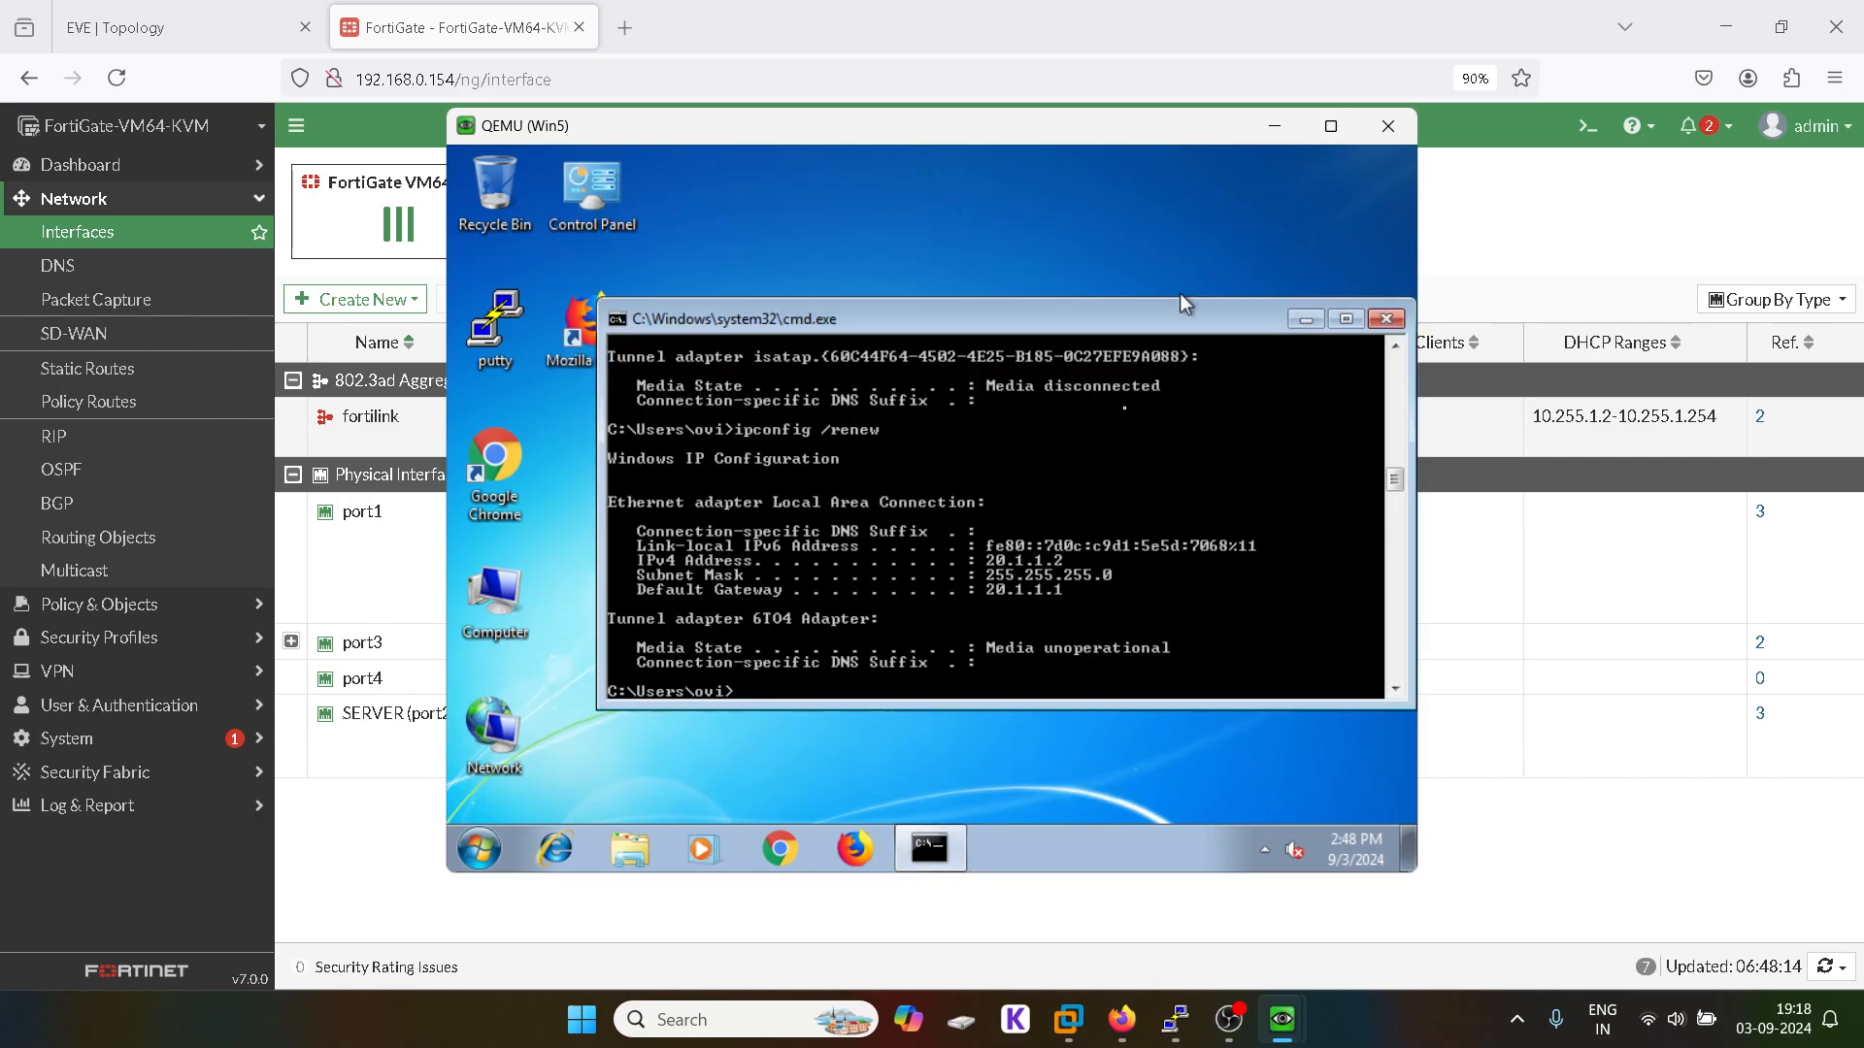
type("ping 8.8.8.8")
key("Return")
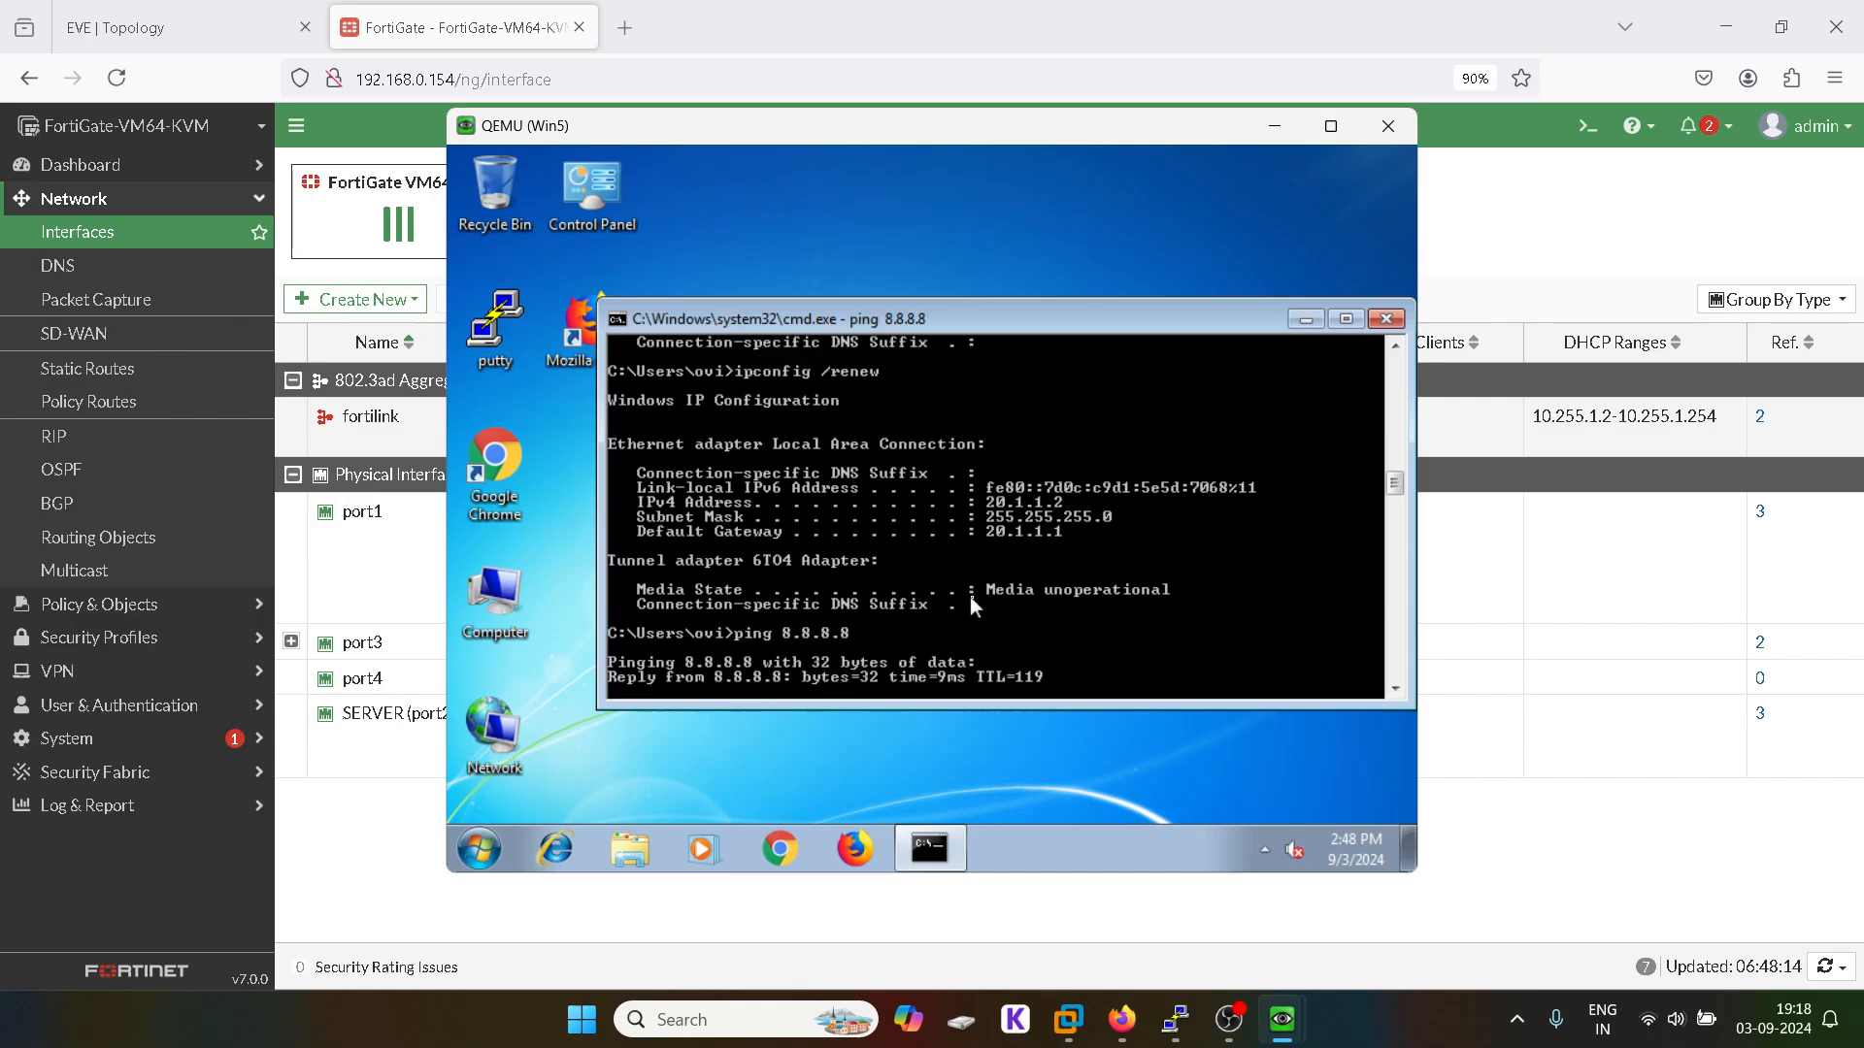
key("ctrl+c")
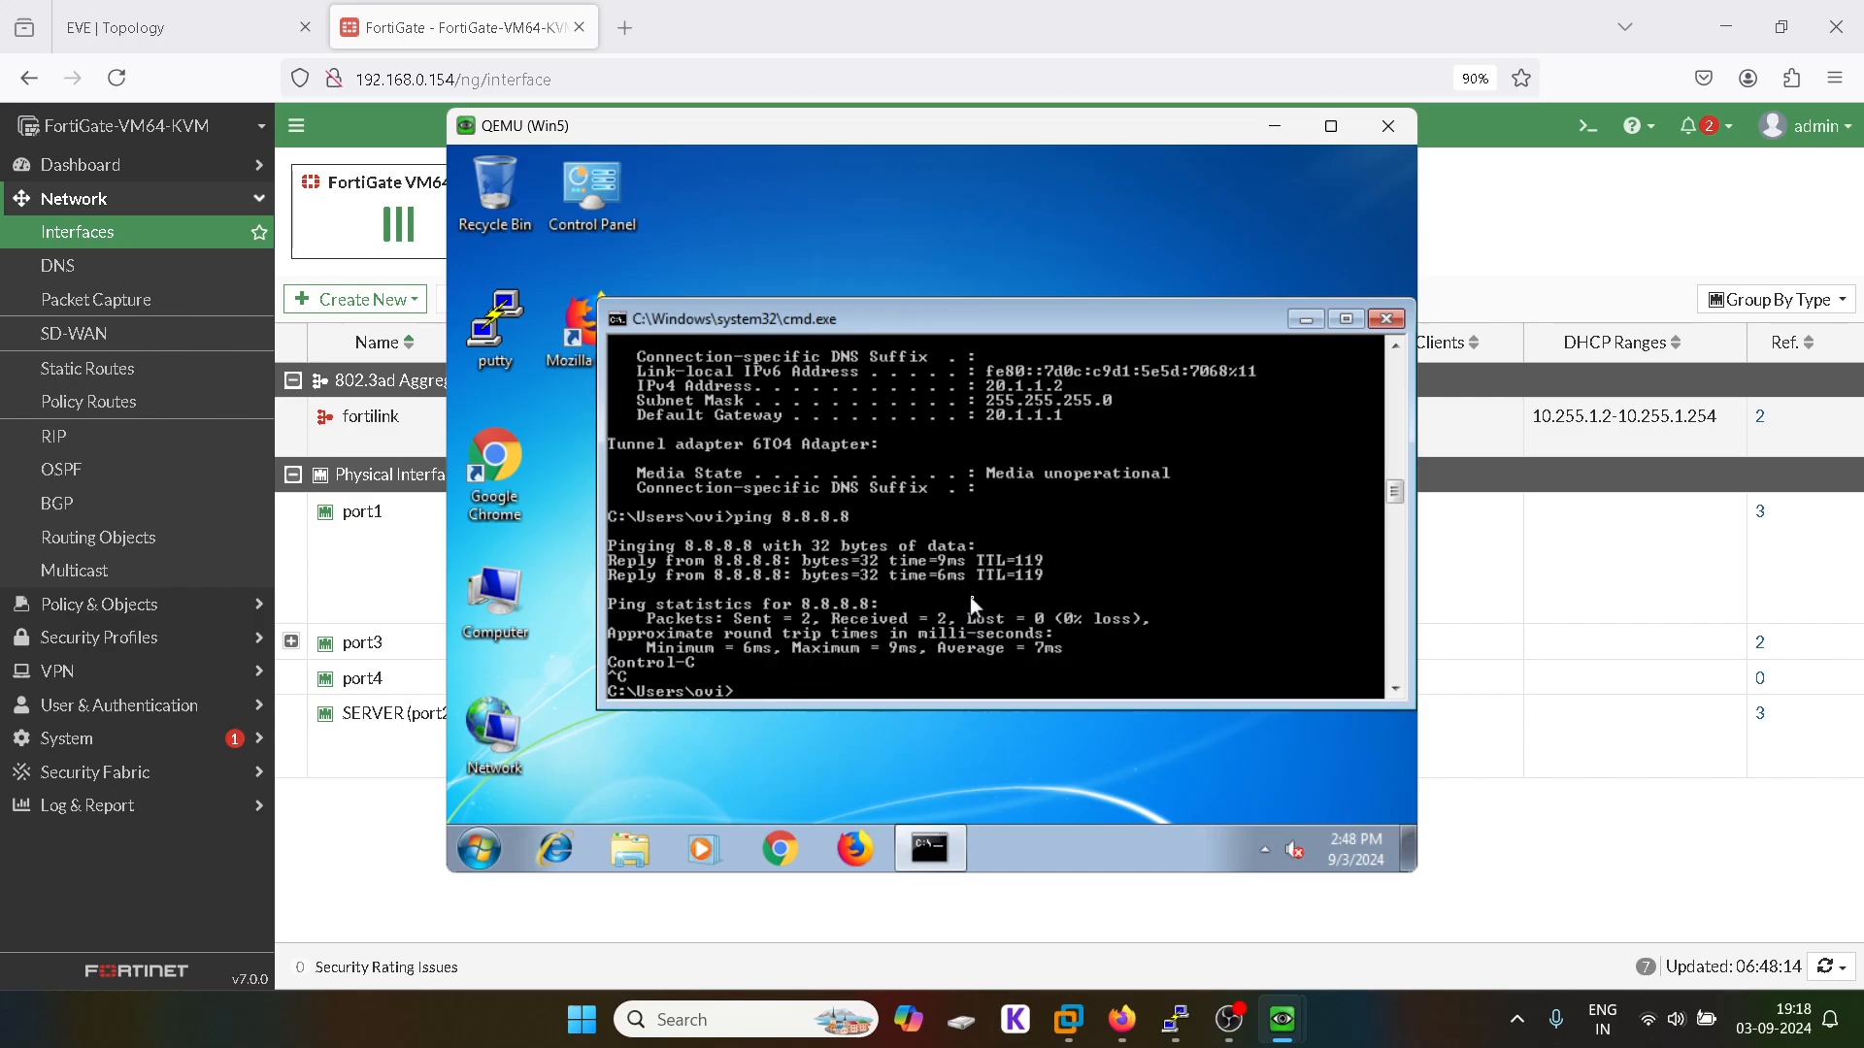
left_click(1376, 320)
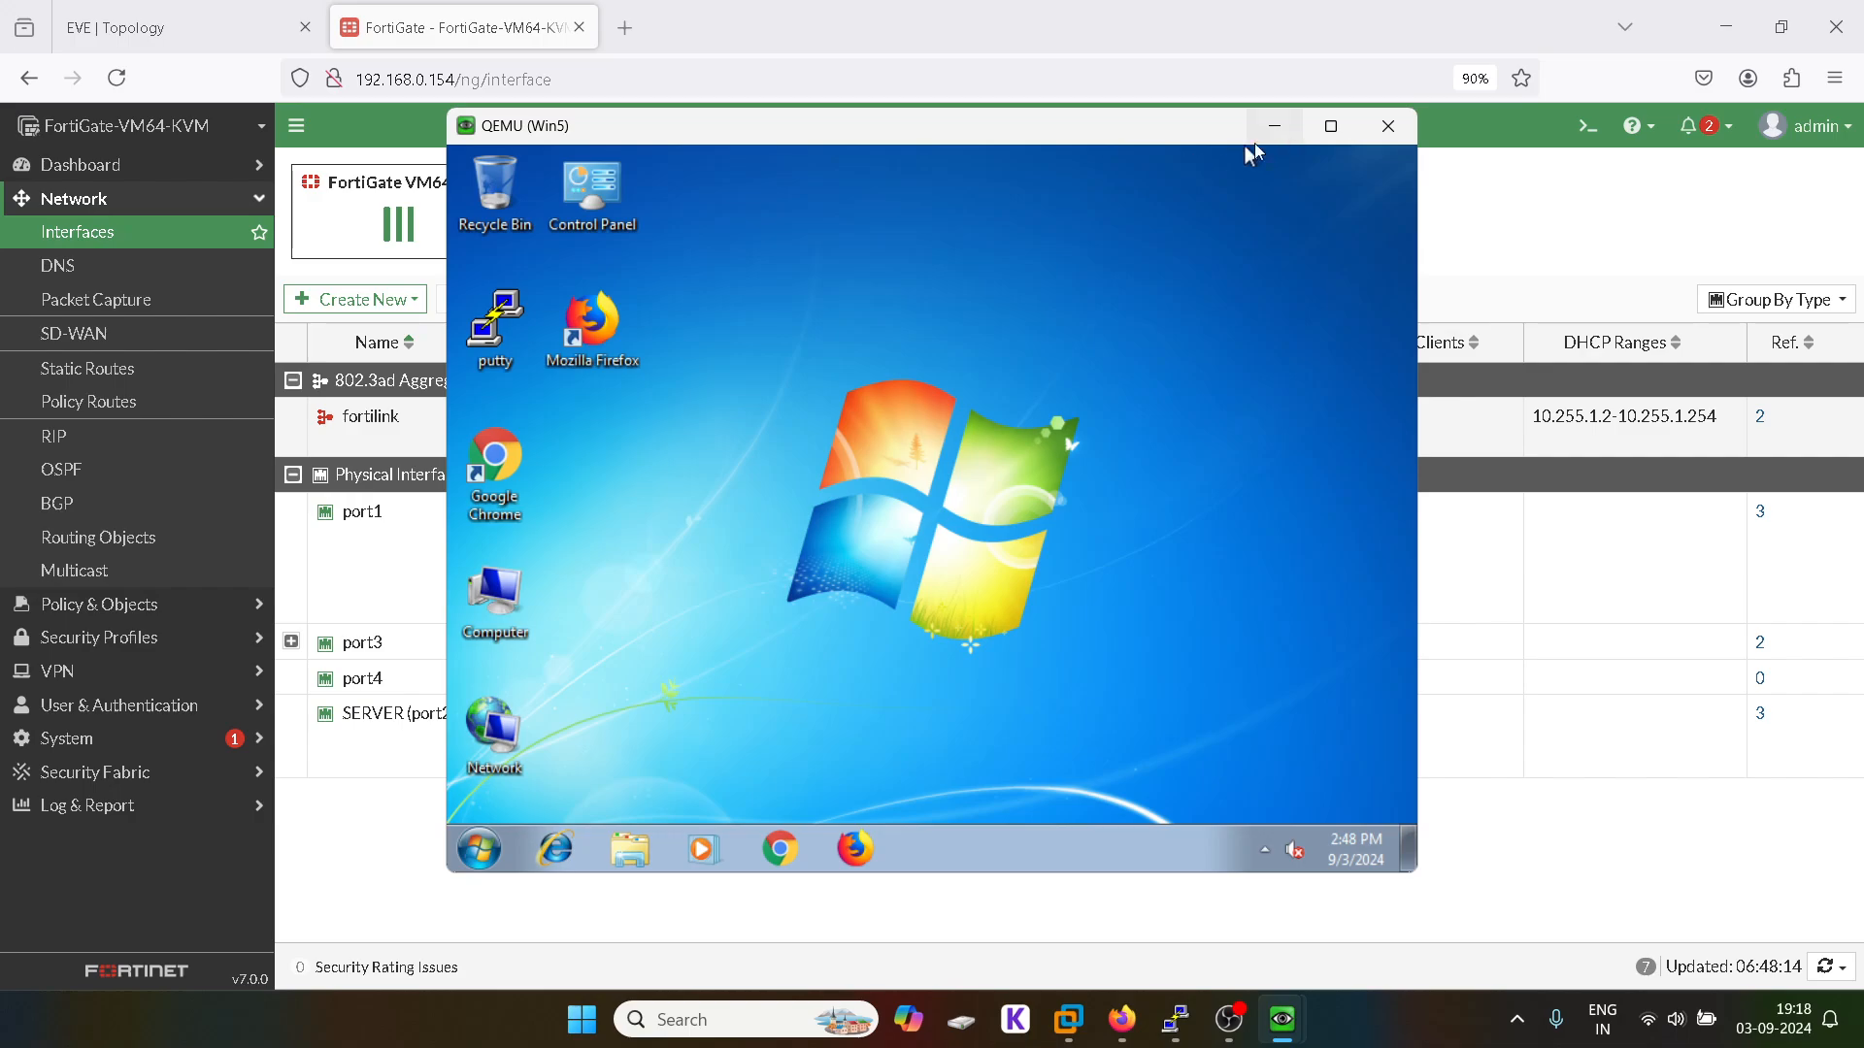
left_click(1274, 127)
Step: Show FortiGate's Policy Routes, with the 10.1.1.0/24 route to 30.1.1.2 via port2 at 0 hits
left_click(241, 12)
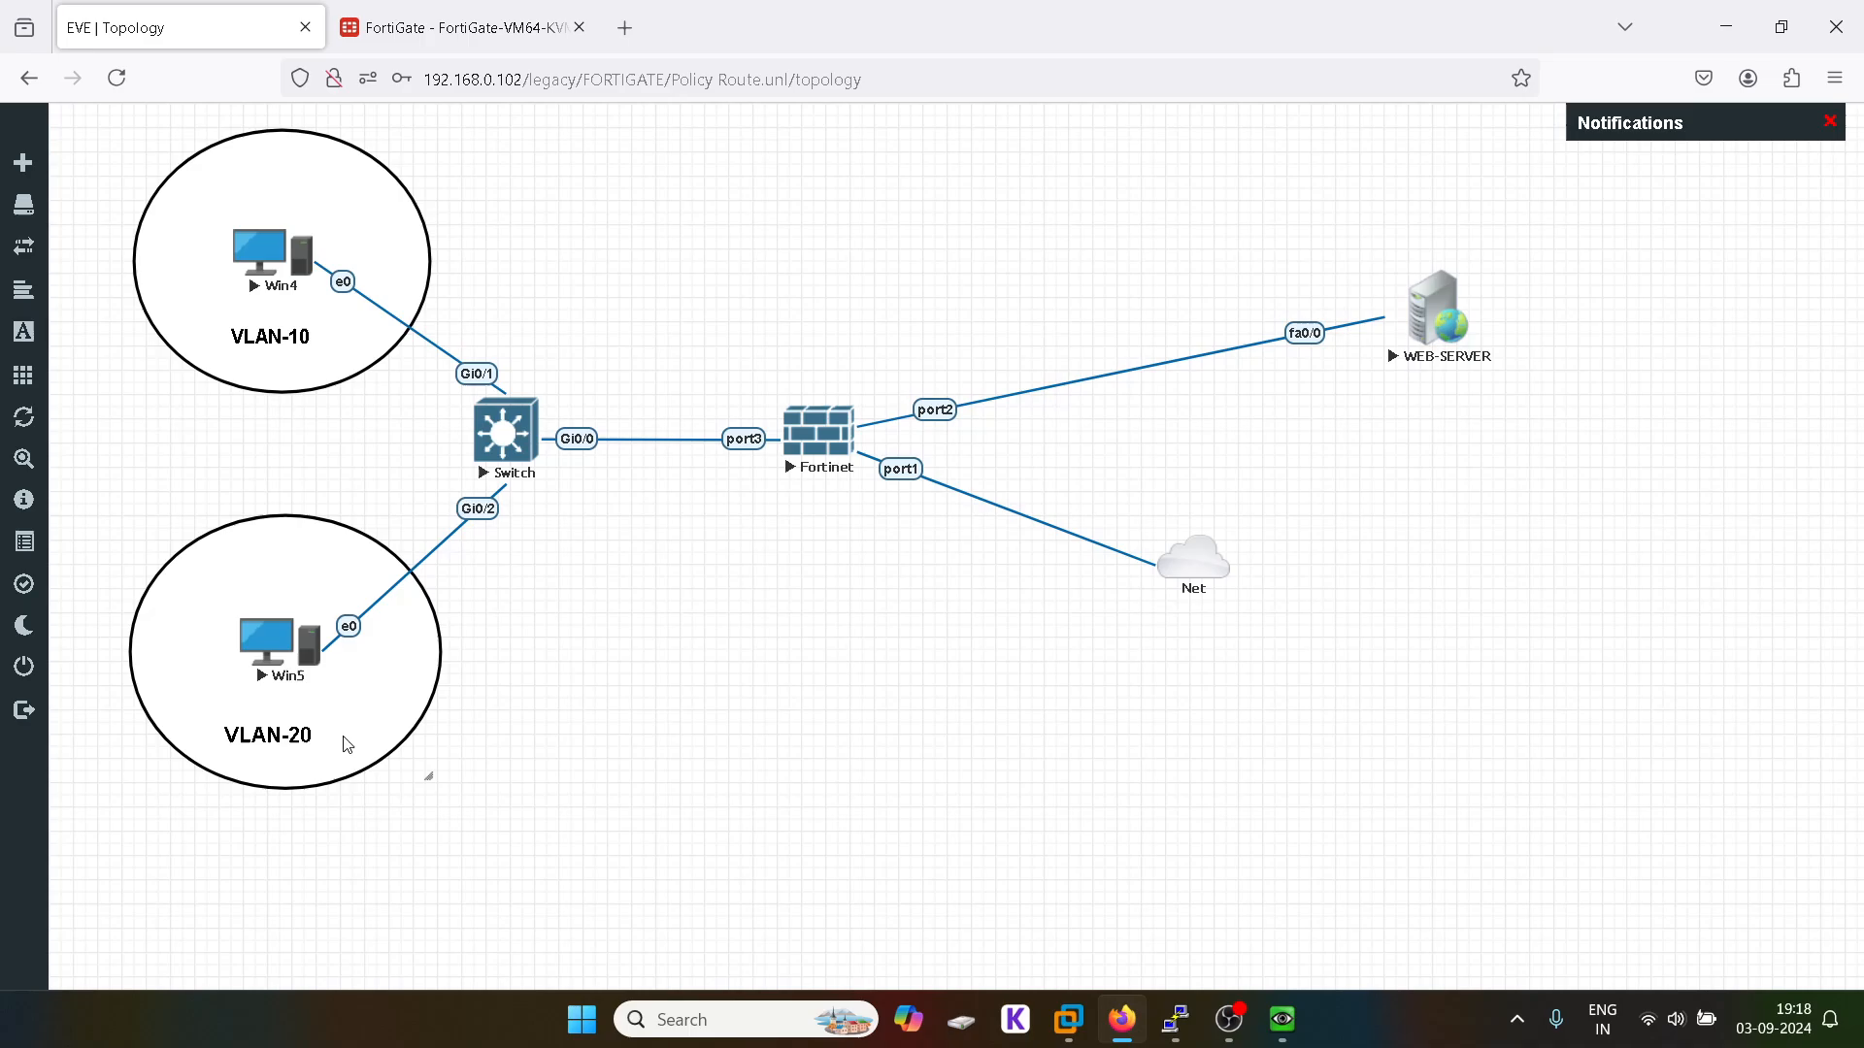
left_click(367, 39)
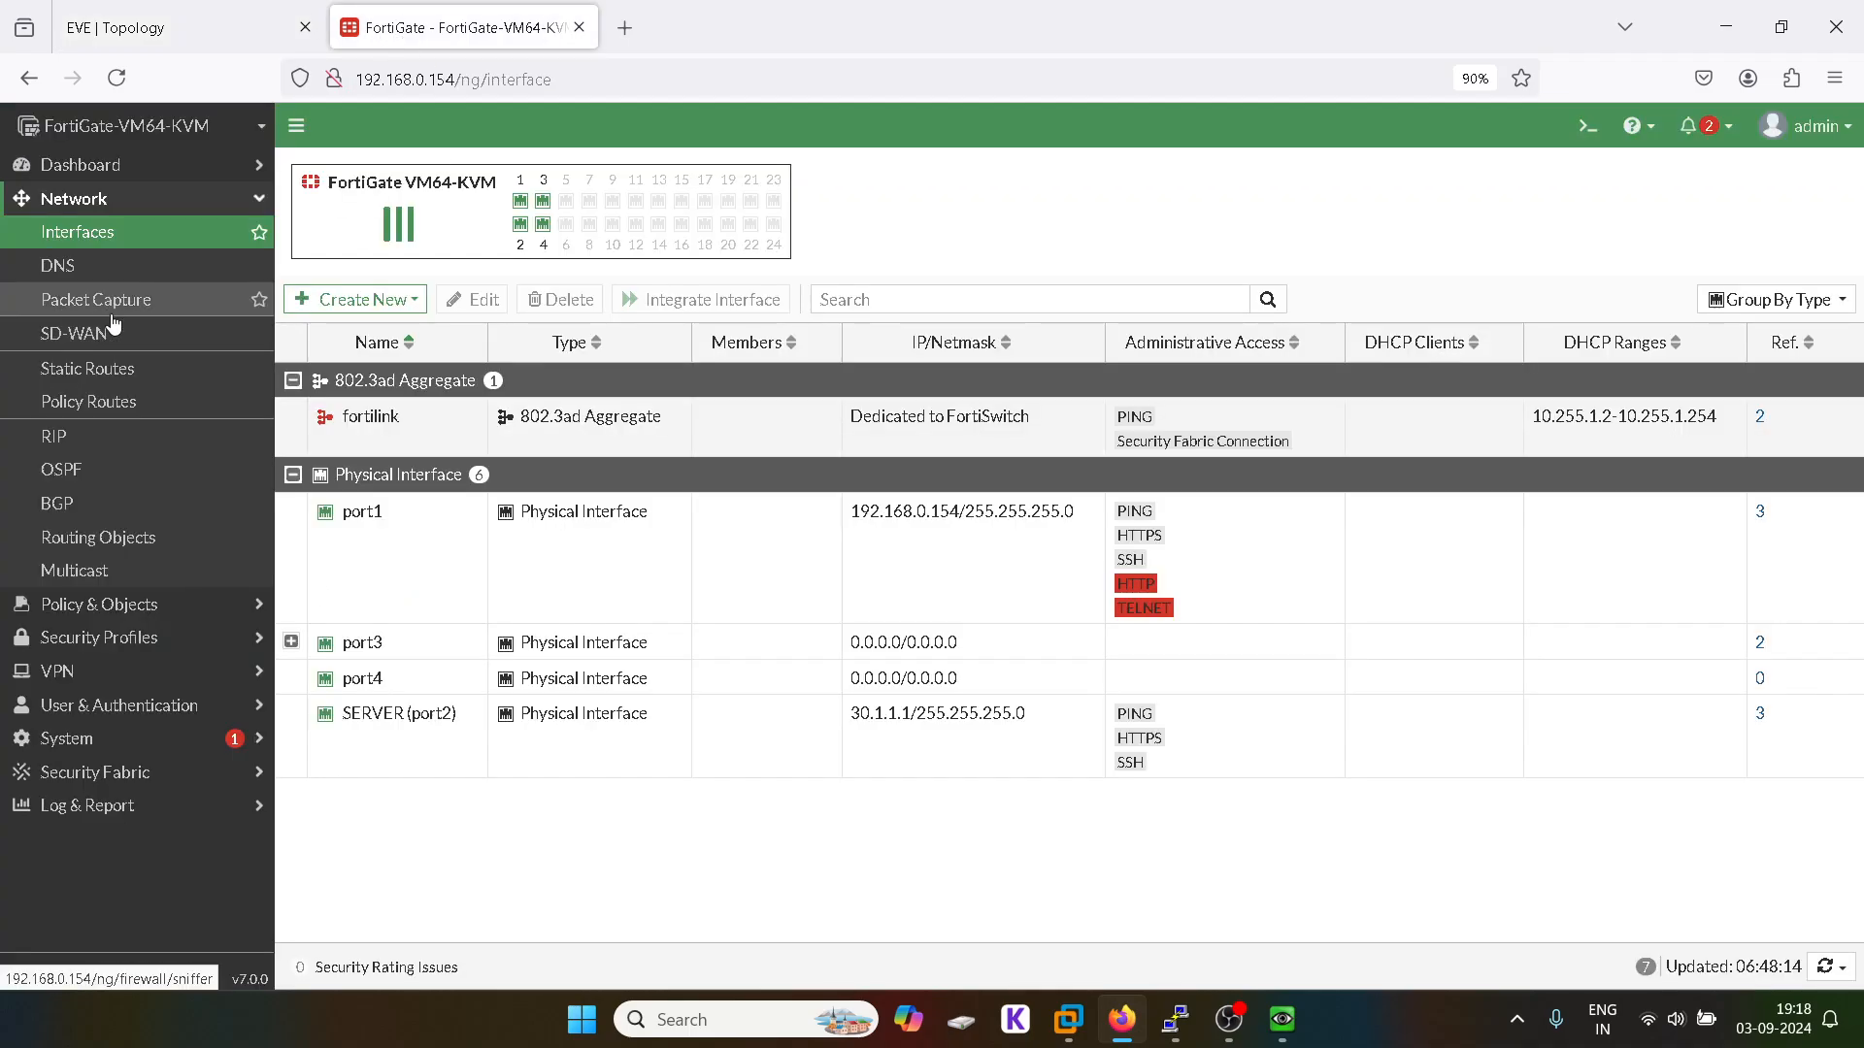
left_click(114, 383)
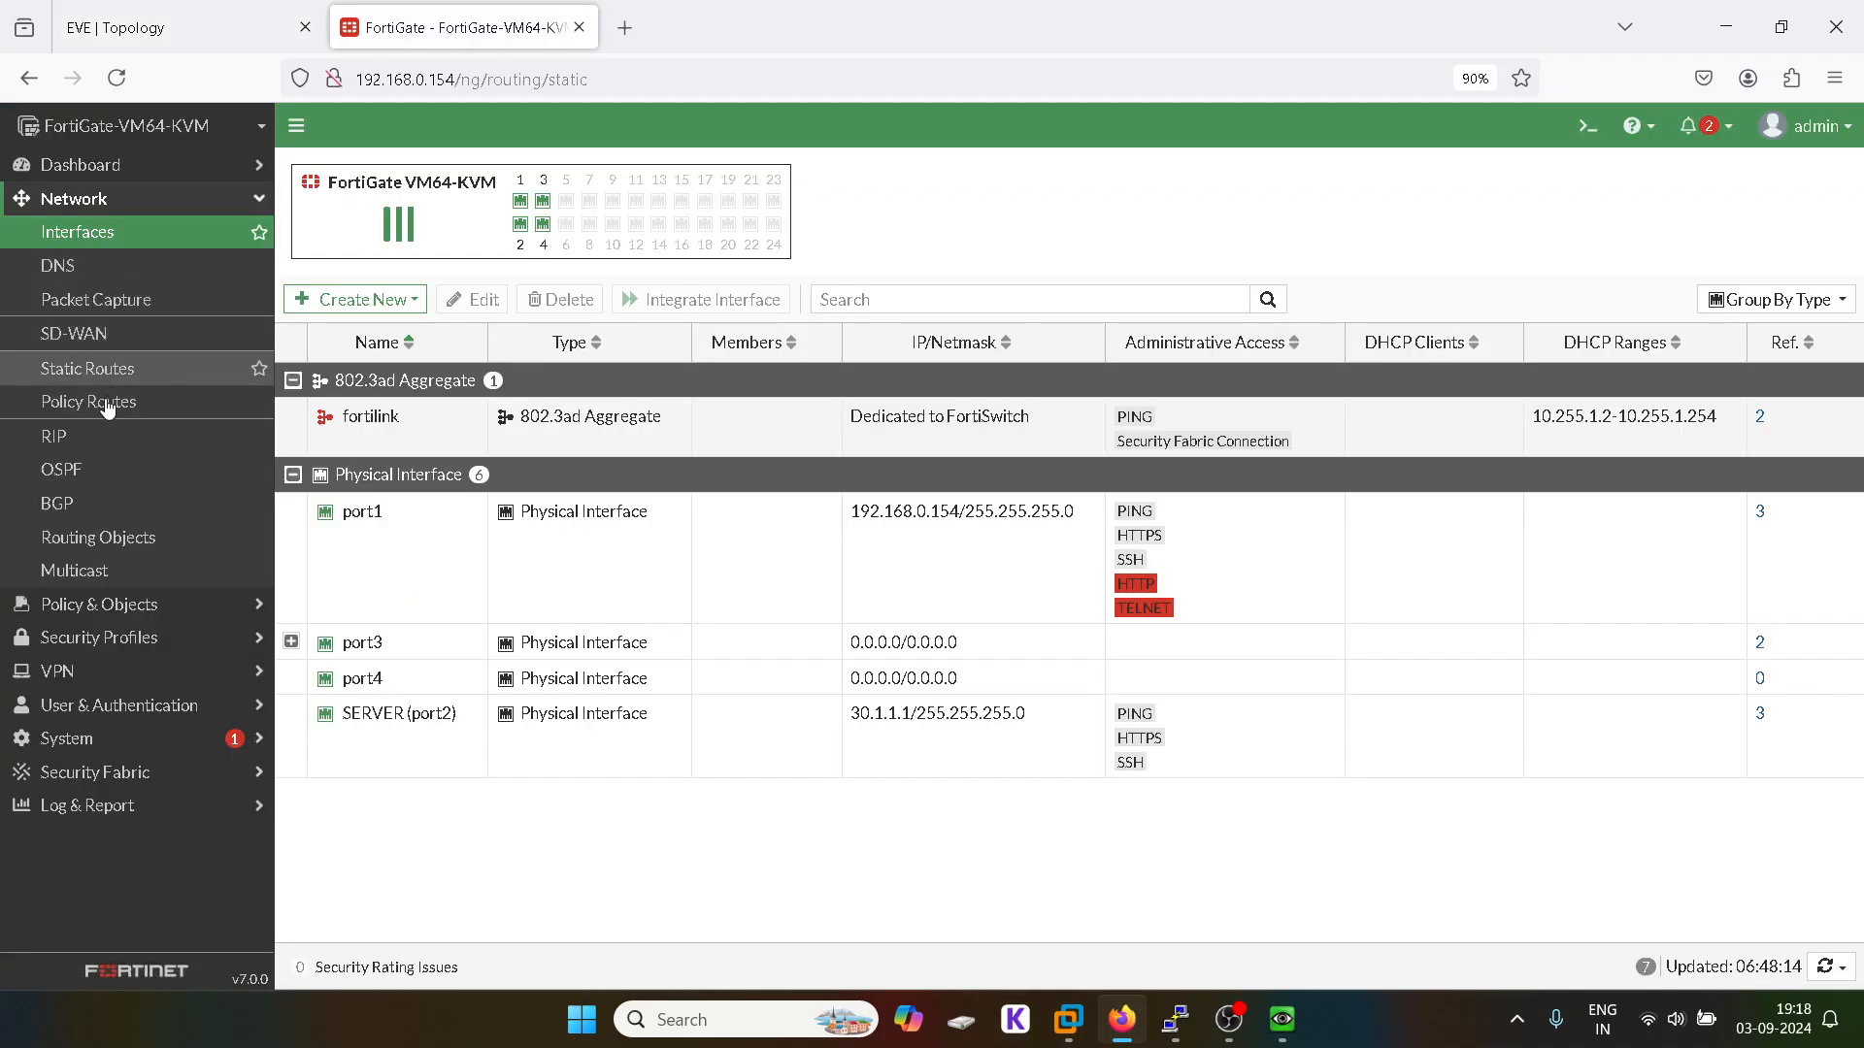
left_click(113, 400)
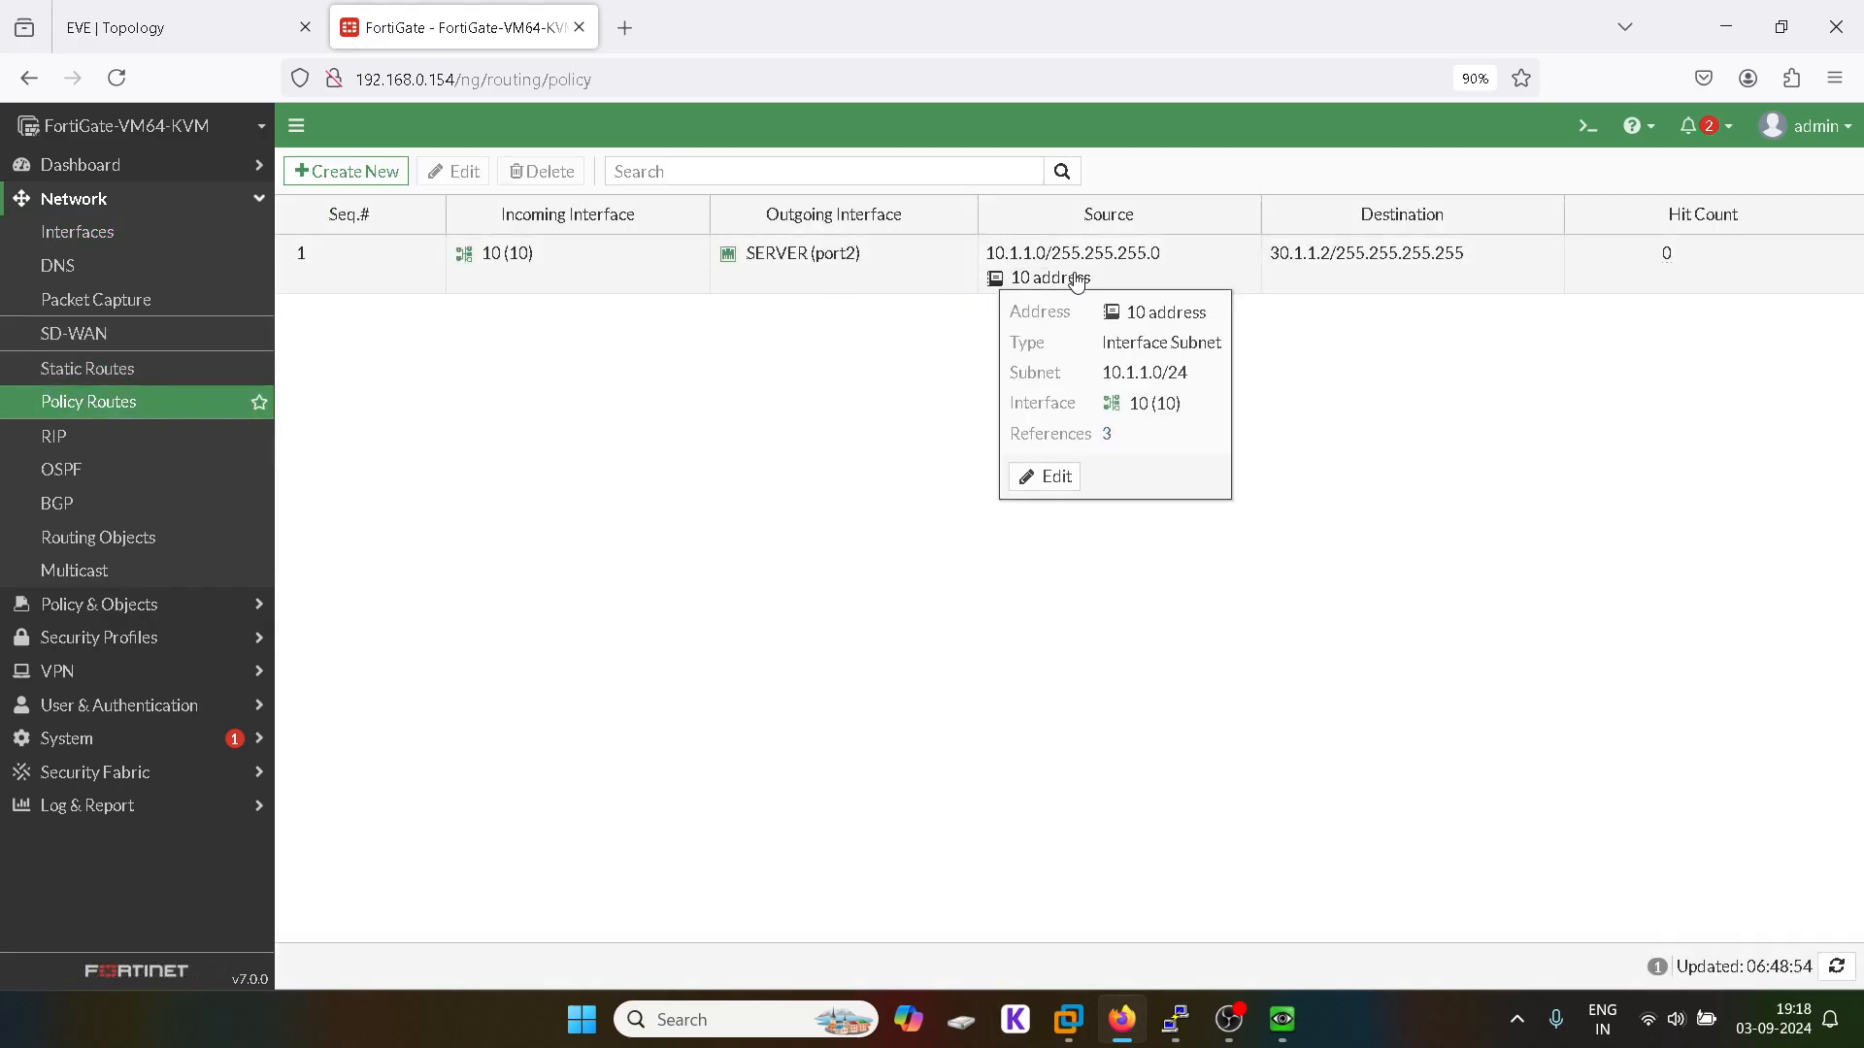
mouse_move(1283, 1042)
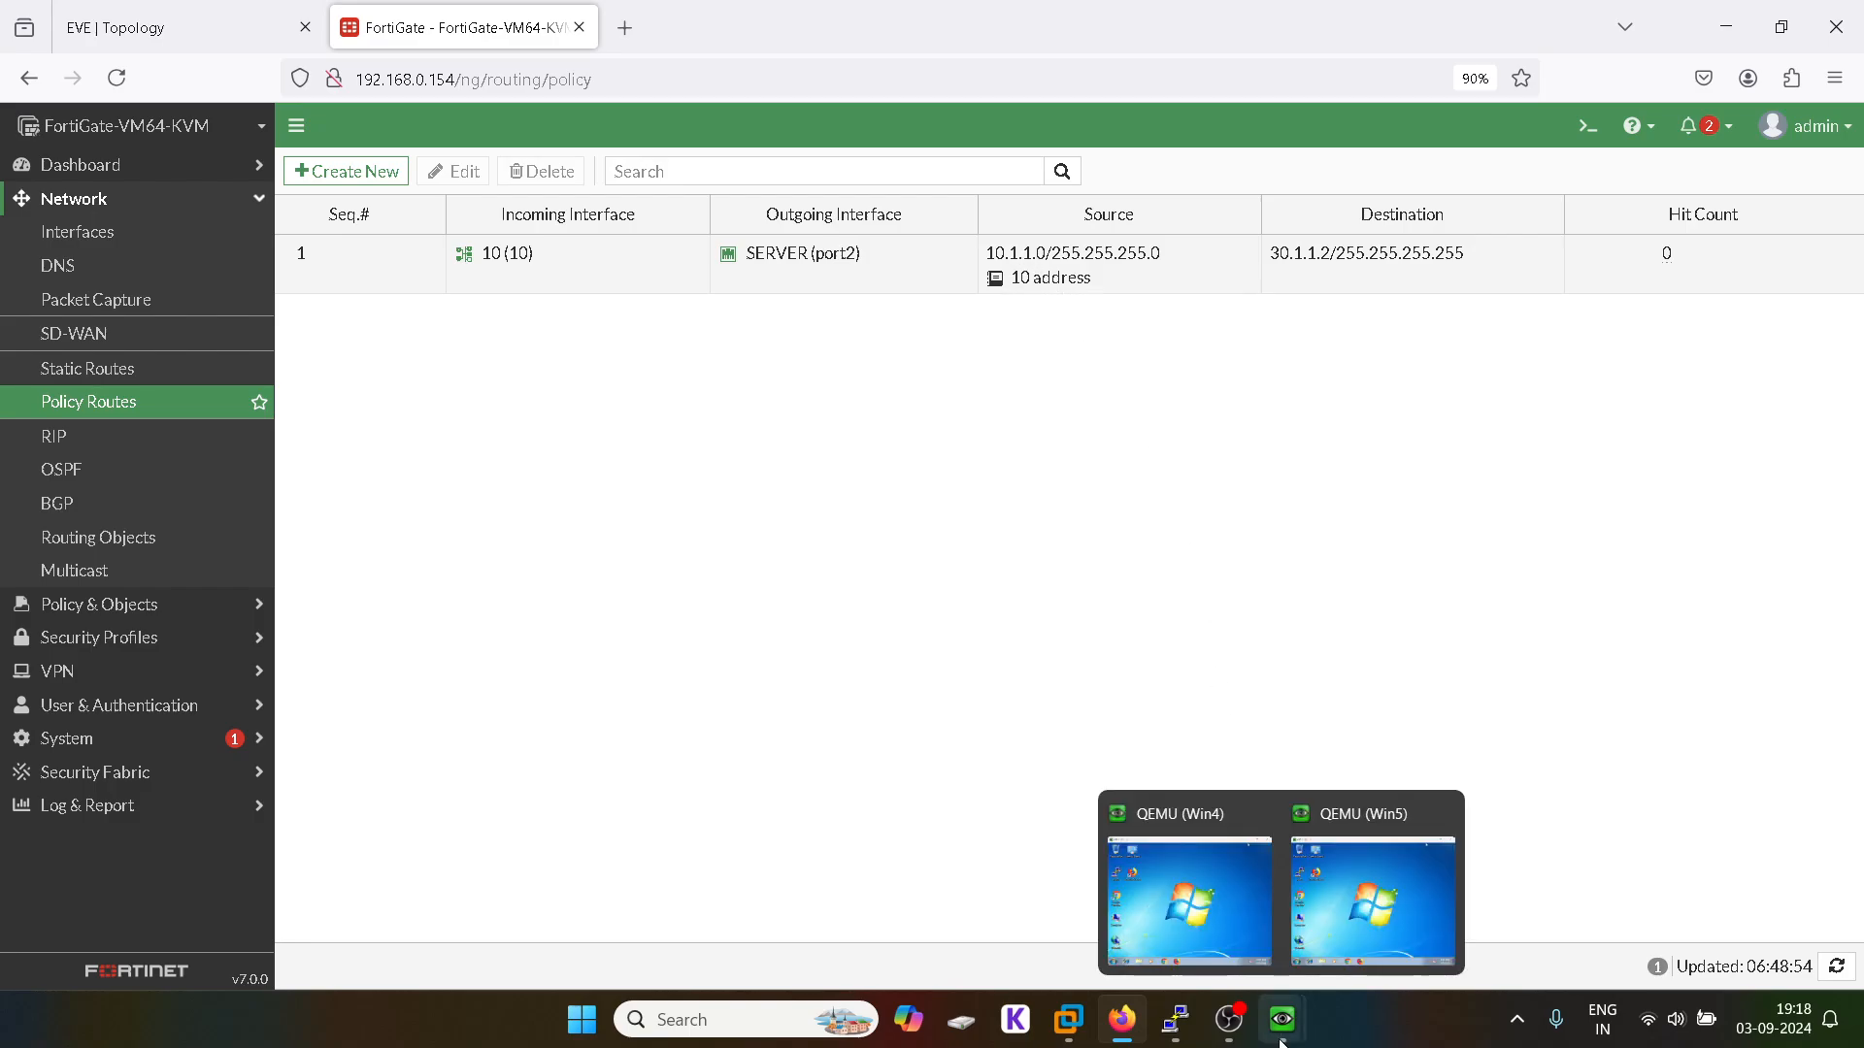
left_click(1349, 864)
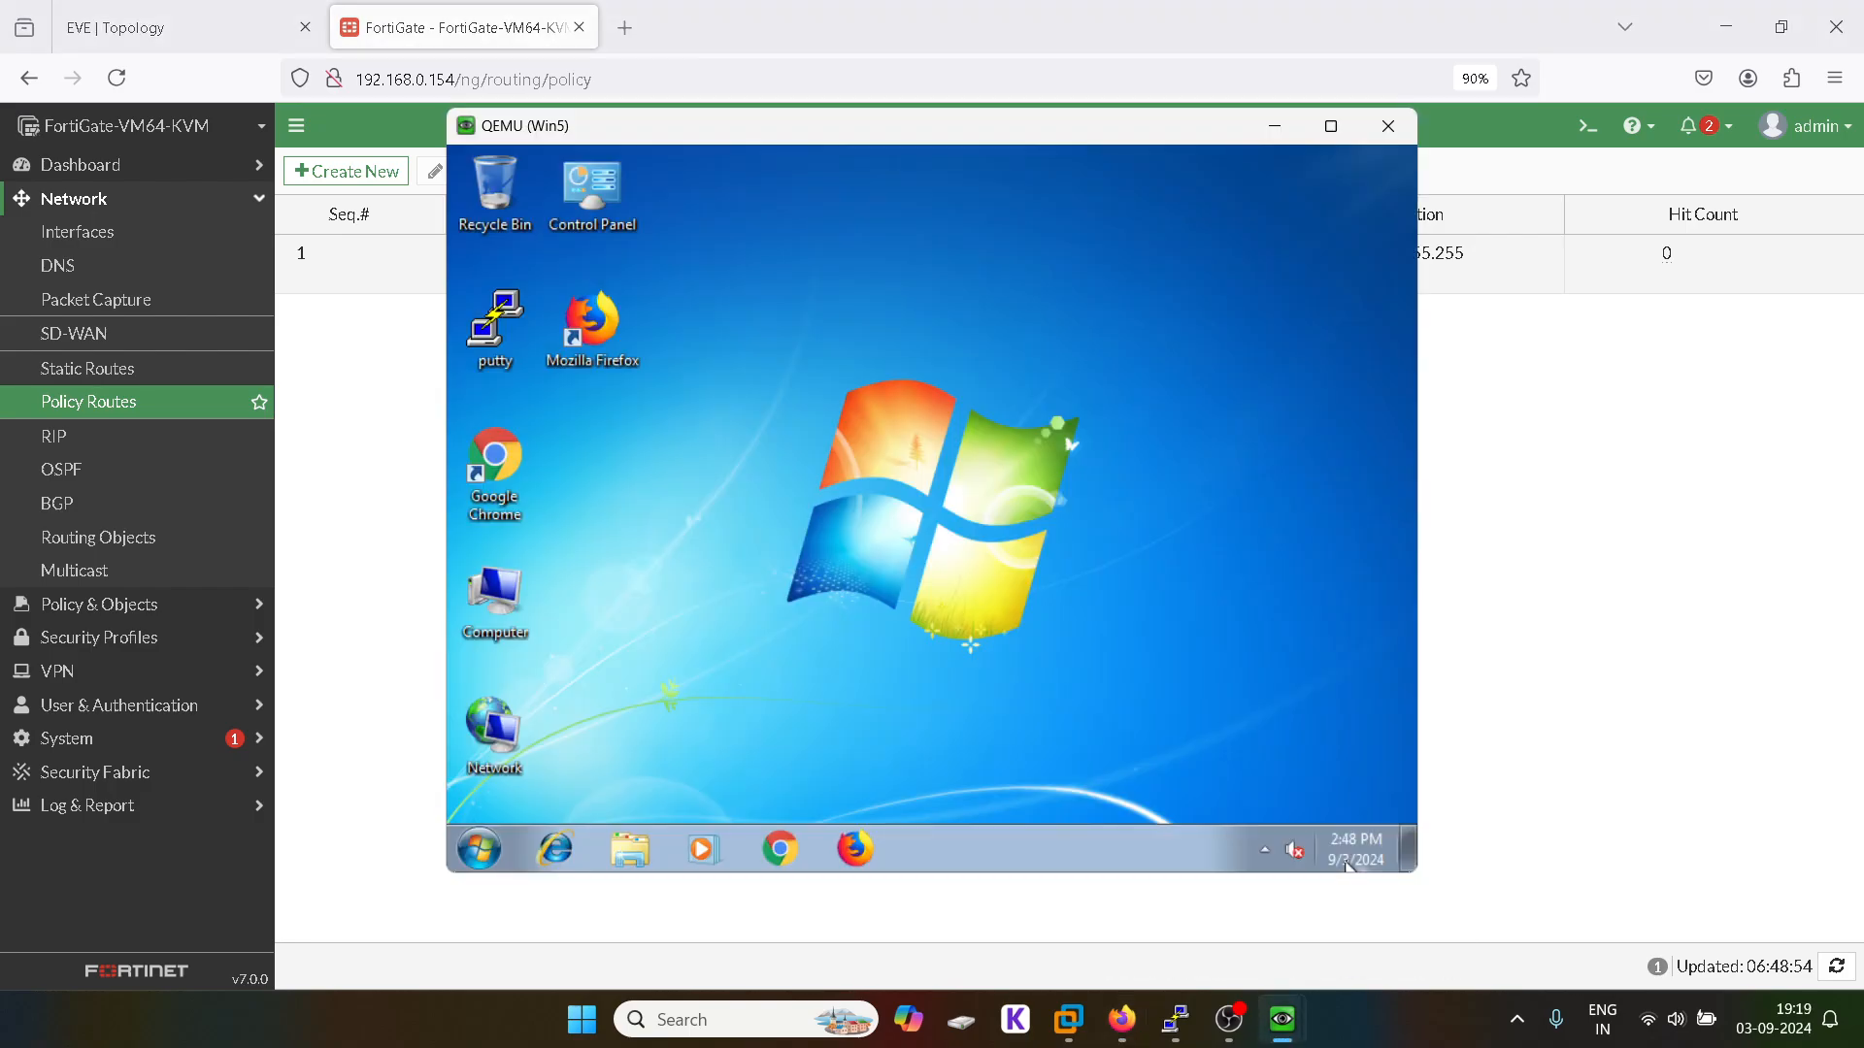
left_click(1480, 371)
mouse_move(1282, 1020)
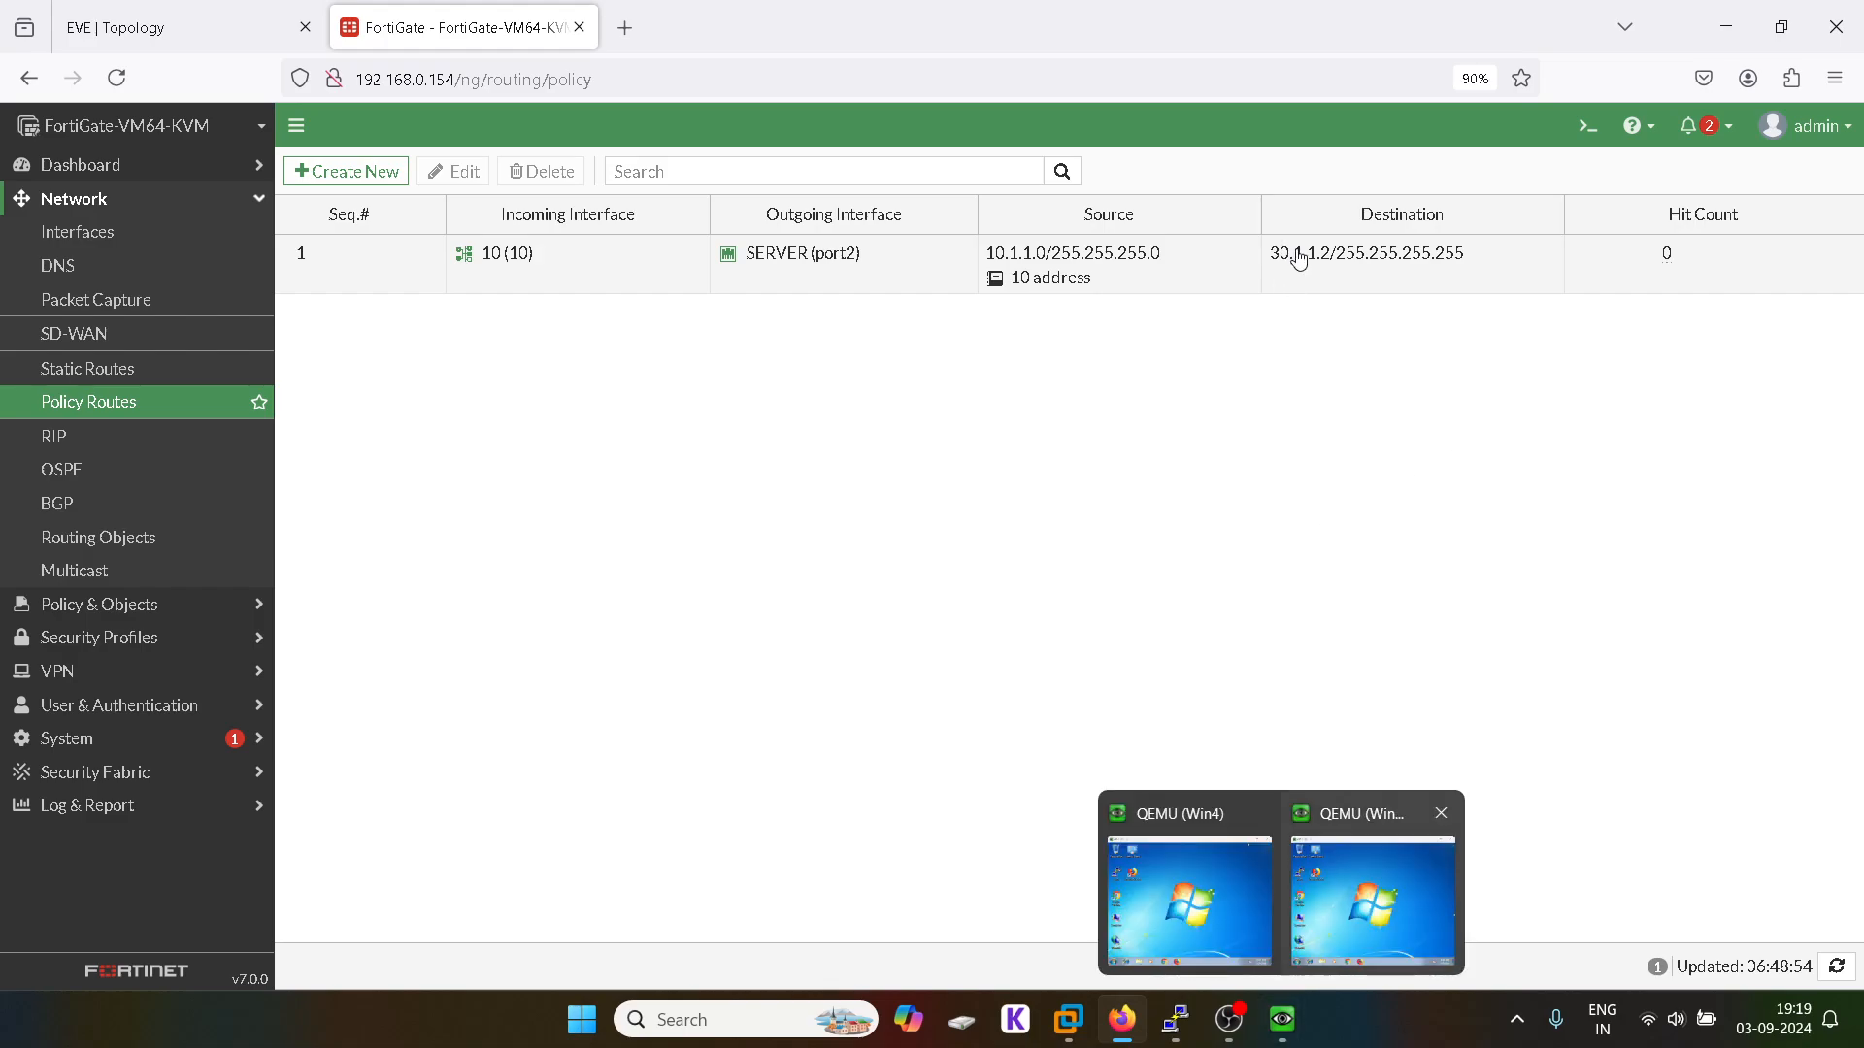
left_click(1358, 880)
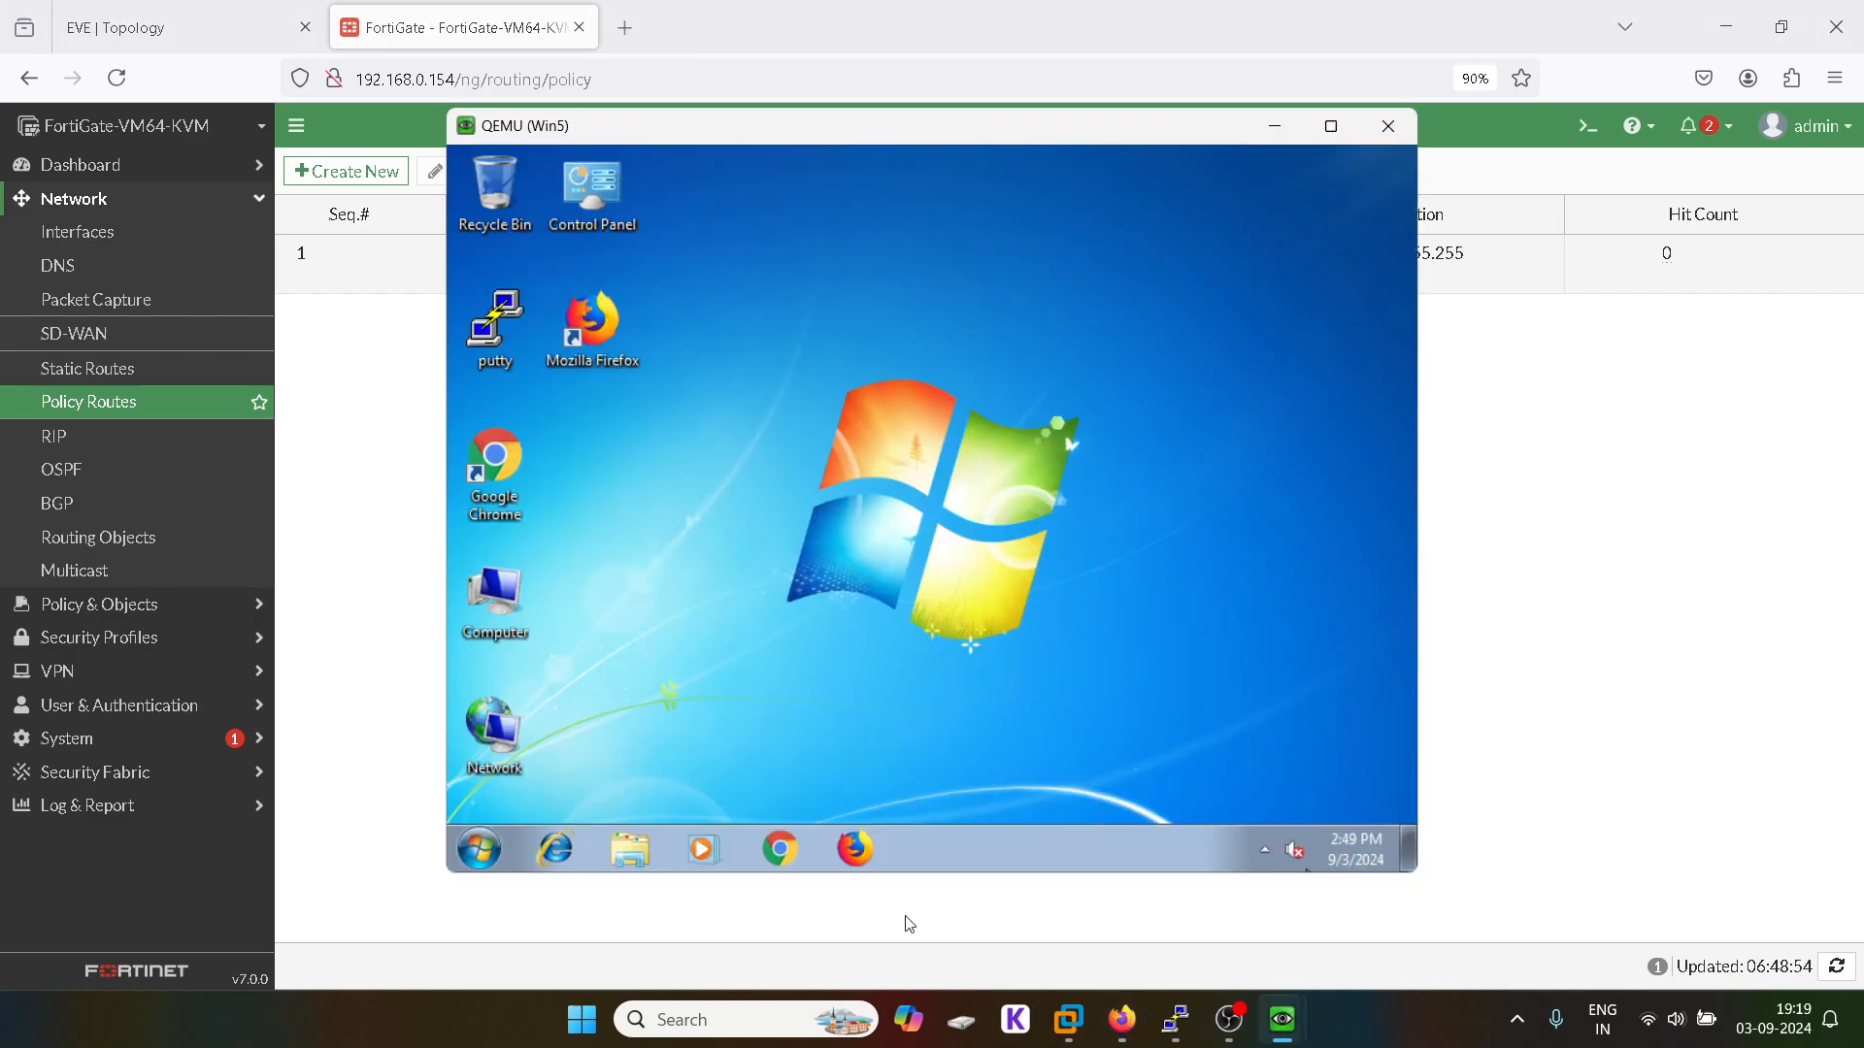
left_click(776, 850)
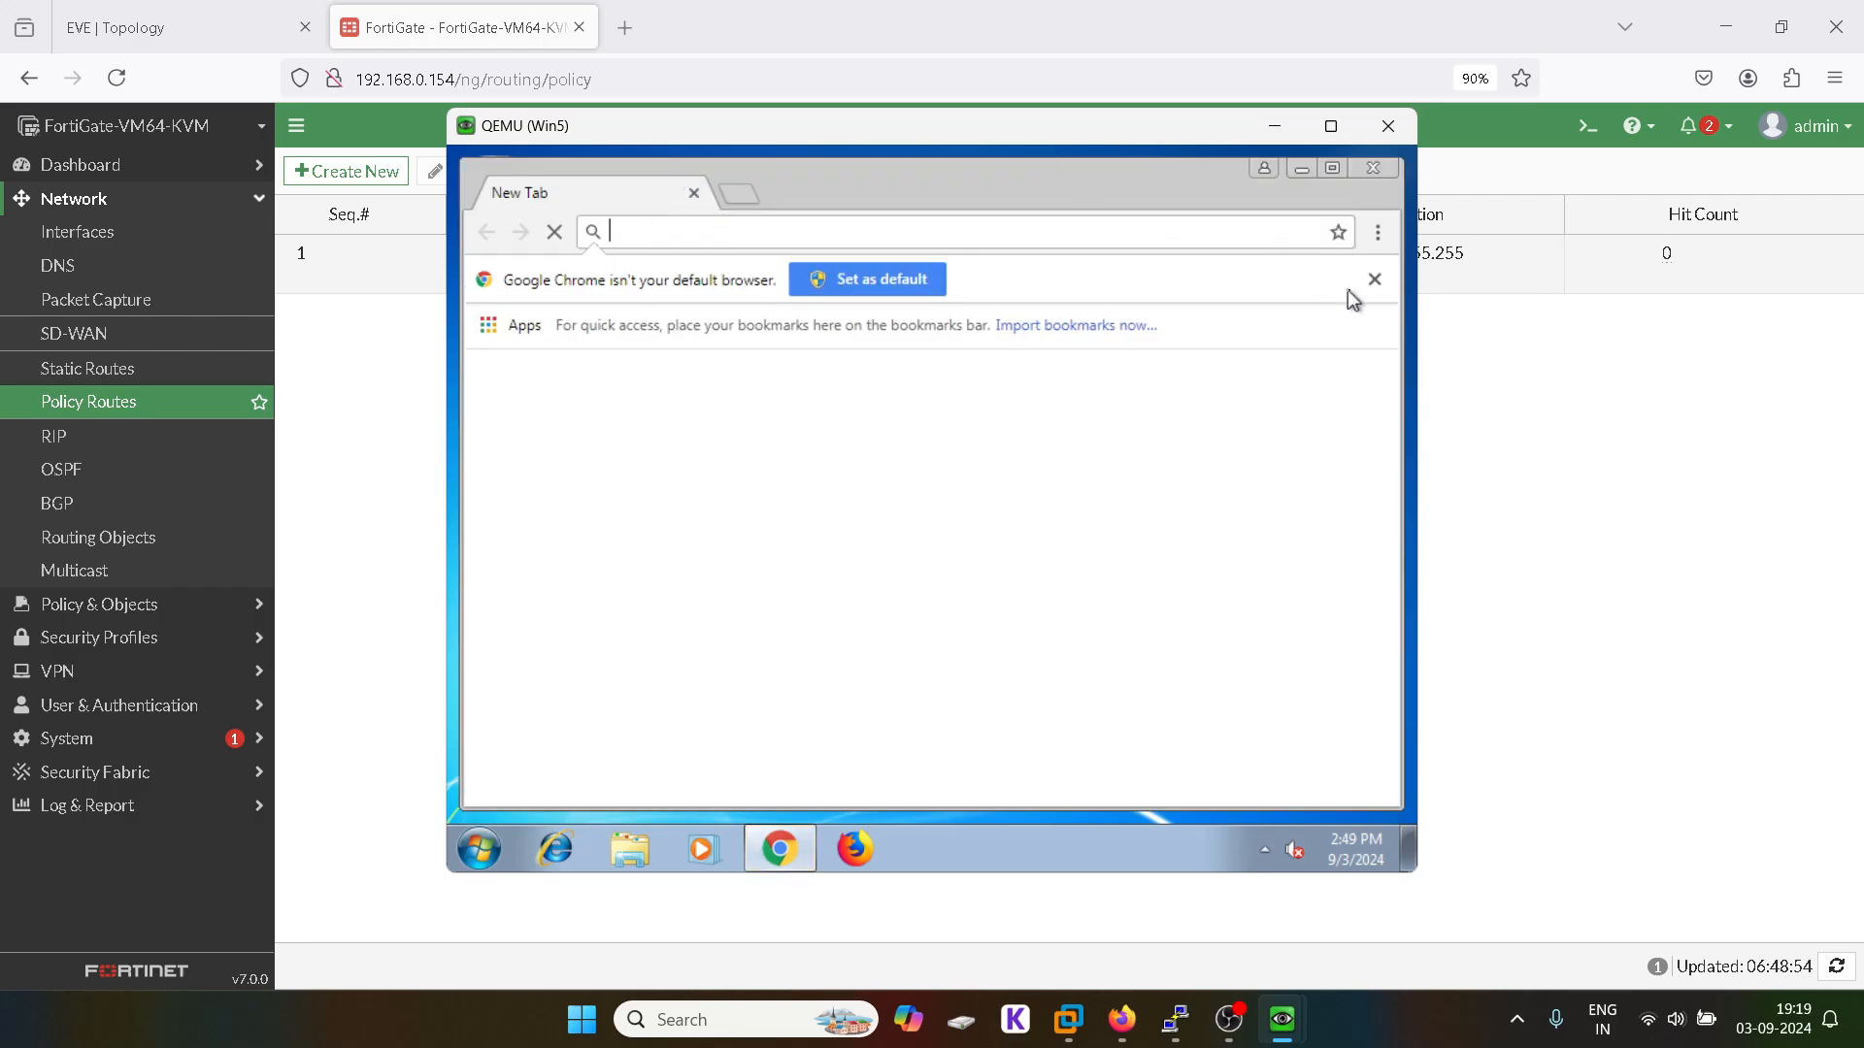
left_click(1374, 279)
type("http")
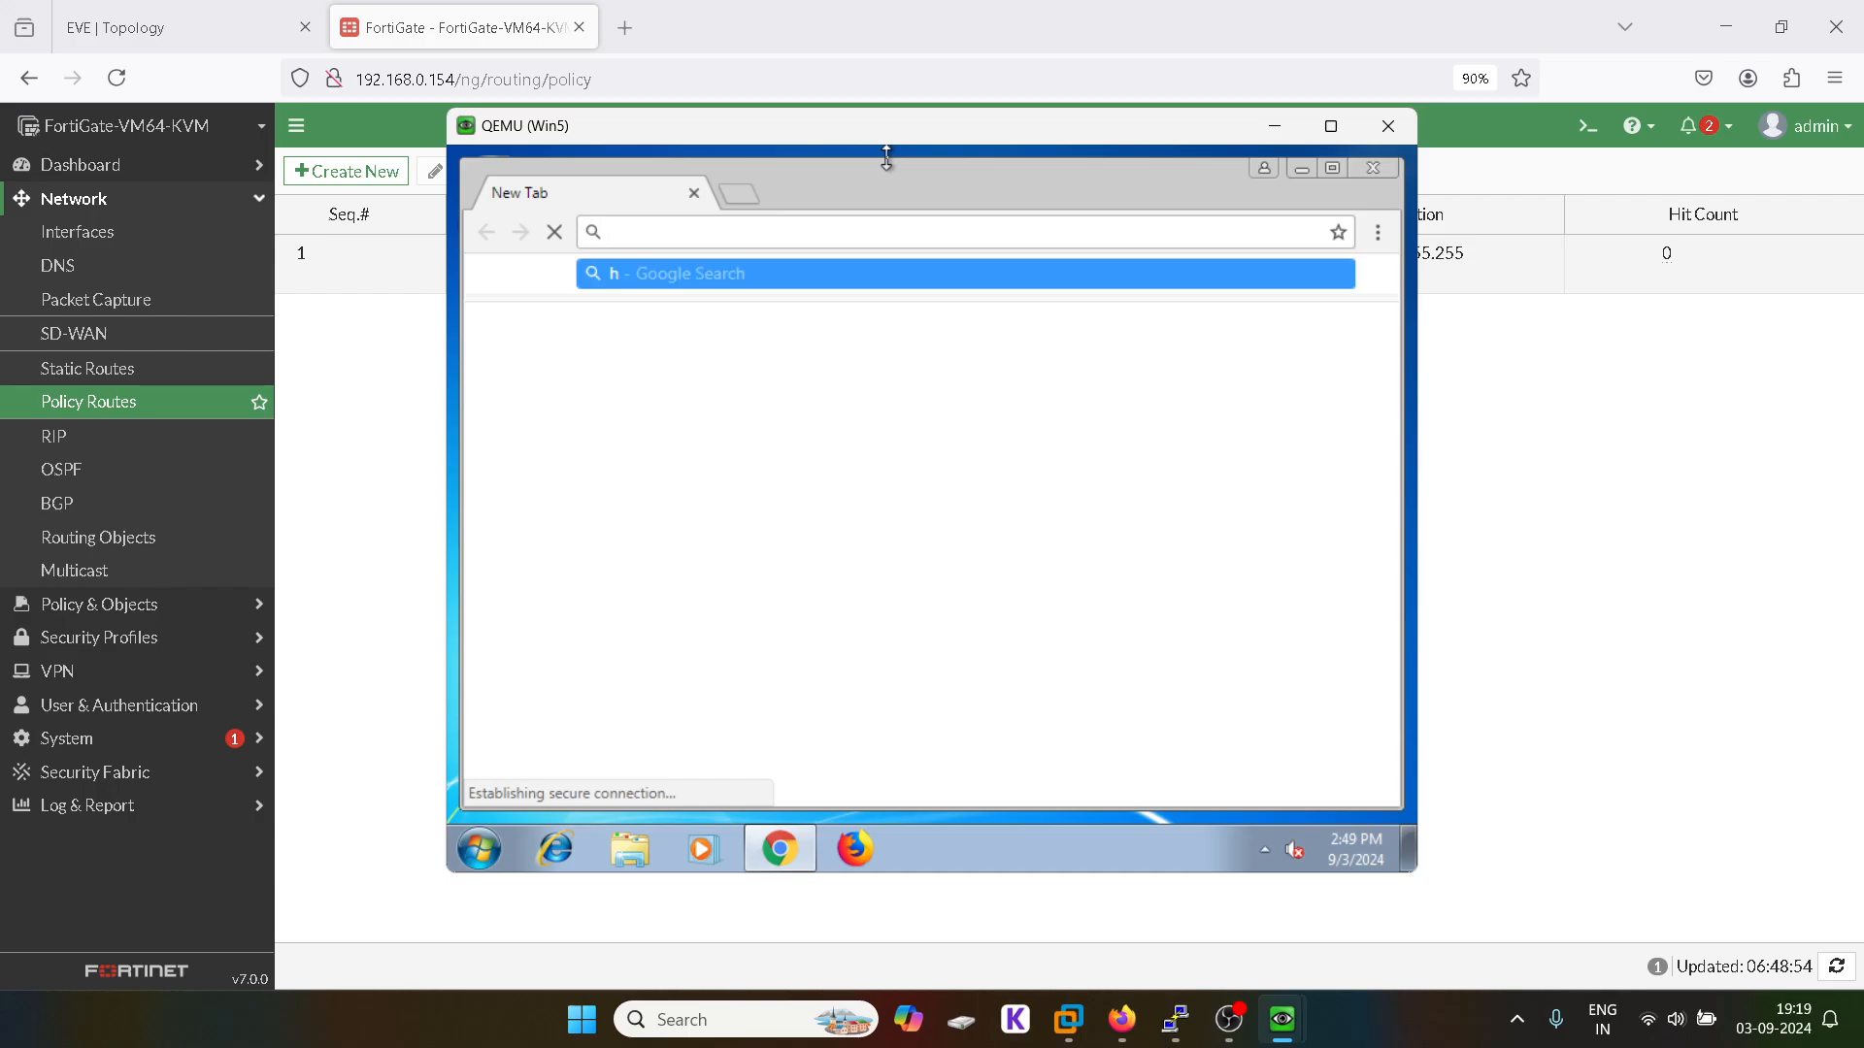
type("s:/")
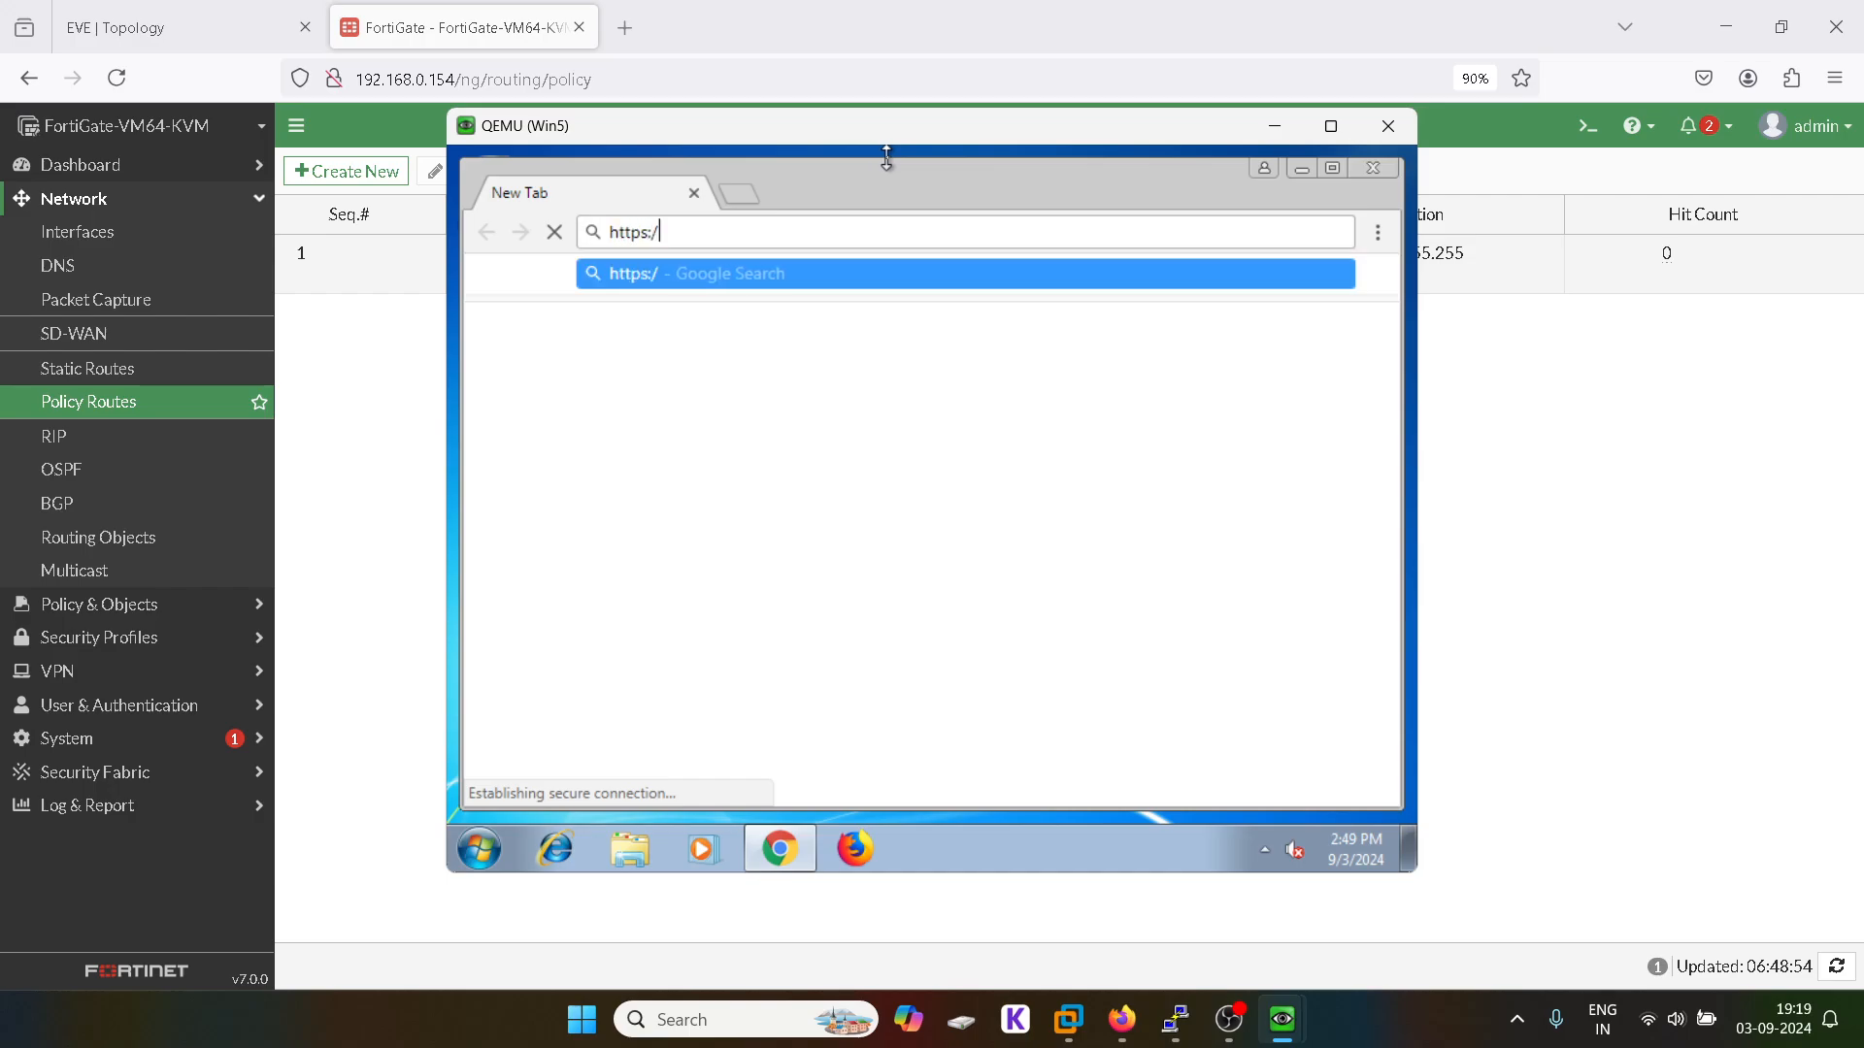
type("/30.1.1.2")
key("Return")
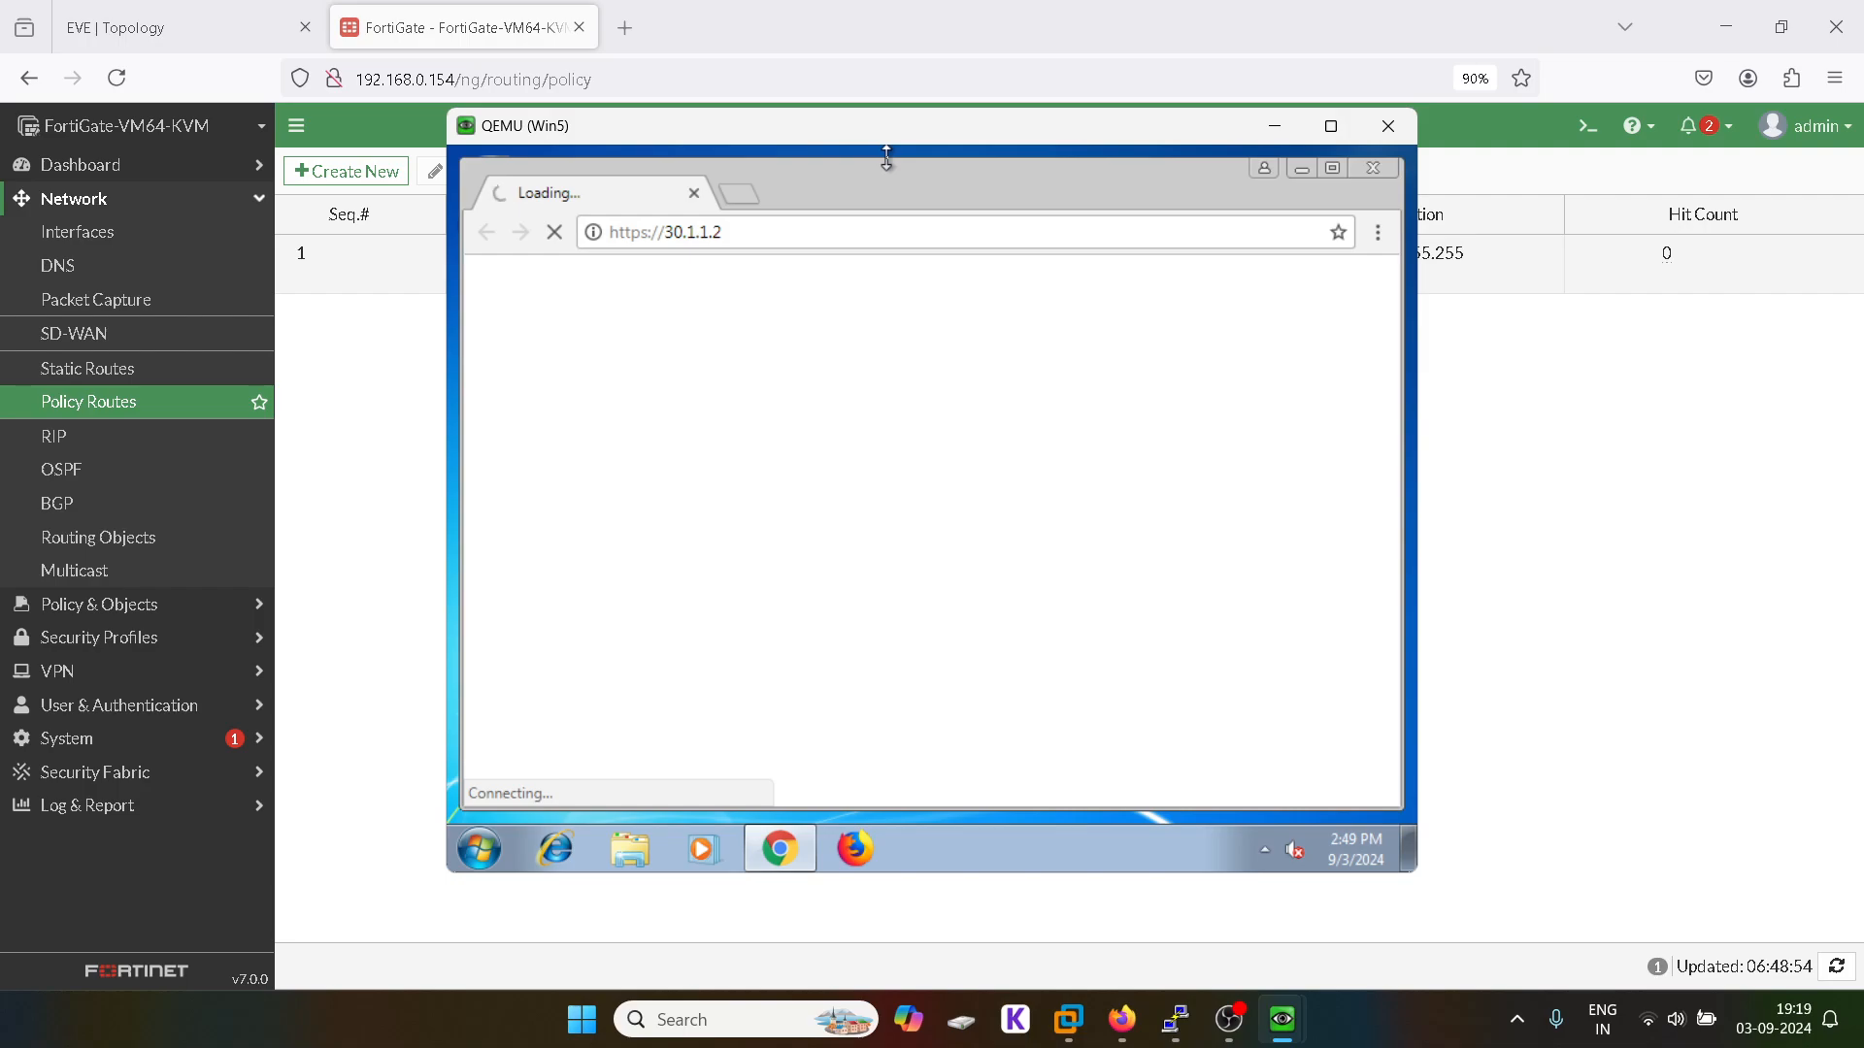
Step: Maximize Chrome and search nifty 50 in a new tab, then return to FortiGate's Policy Routes
left_click(1341, 176)
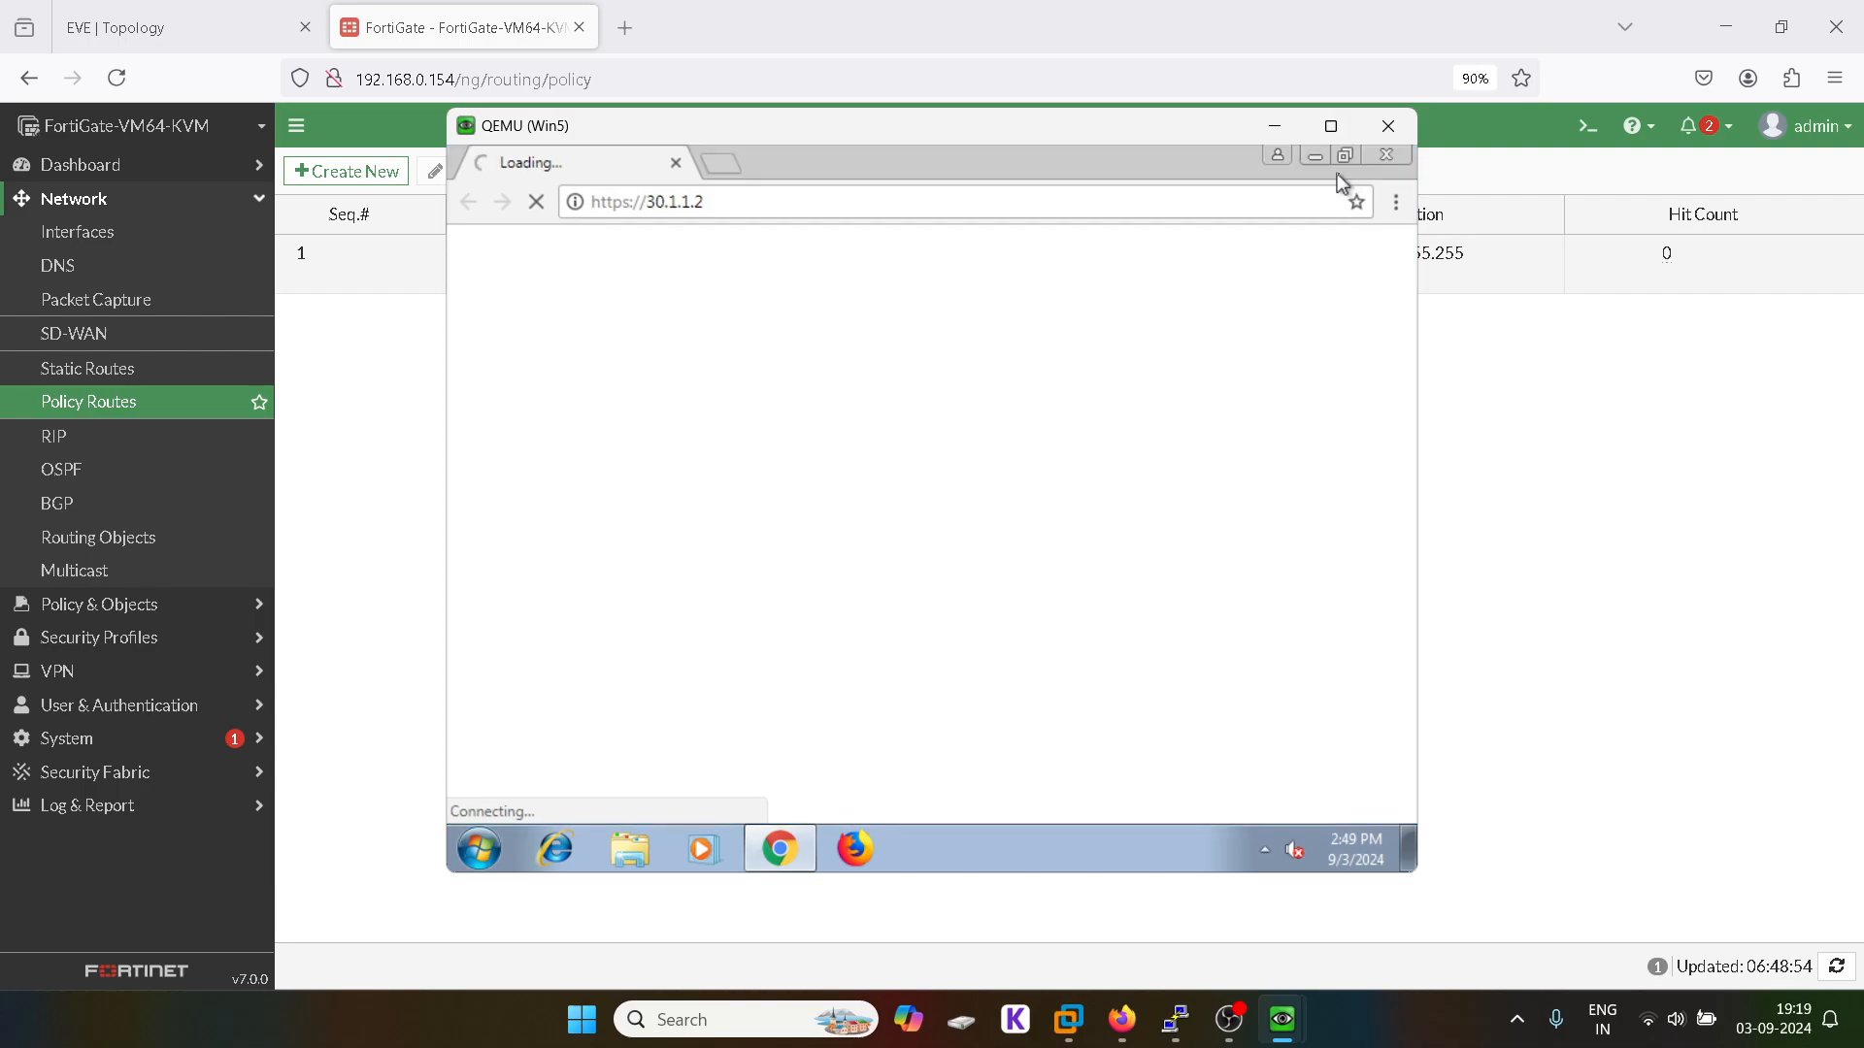
left_click(721, 165)
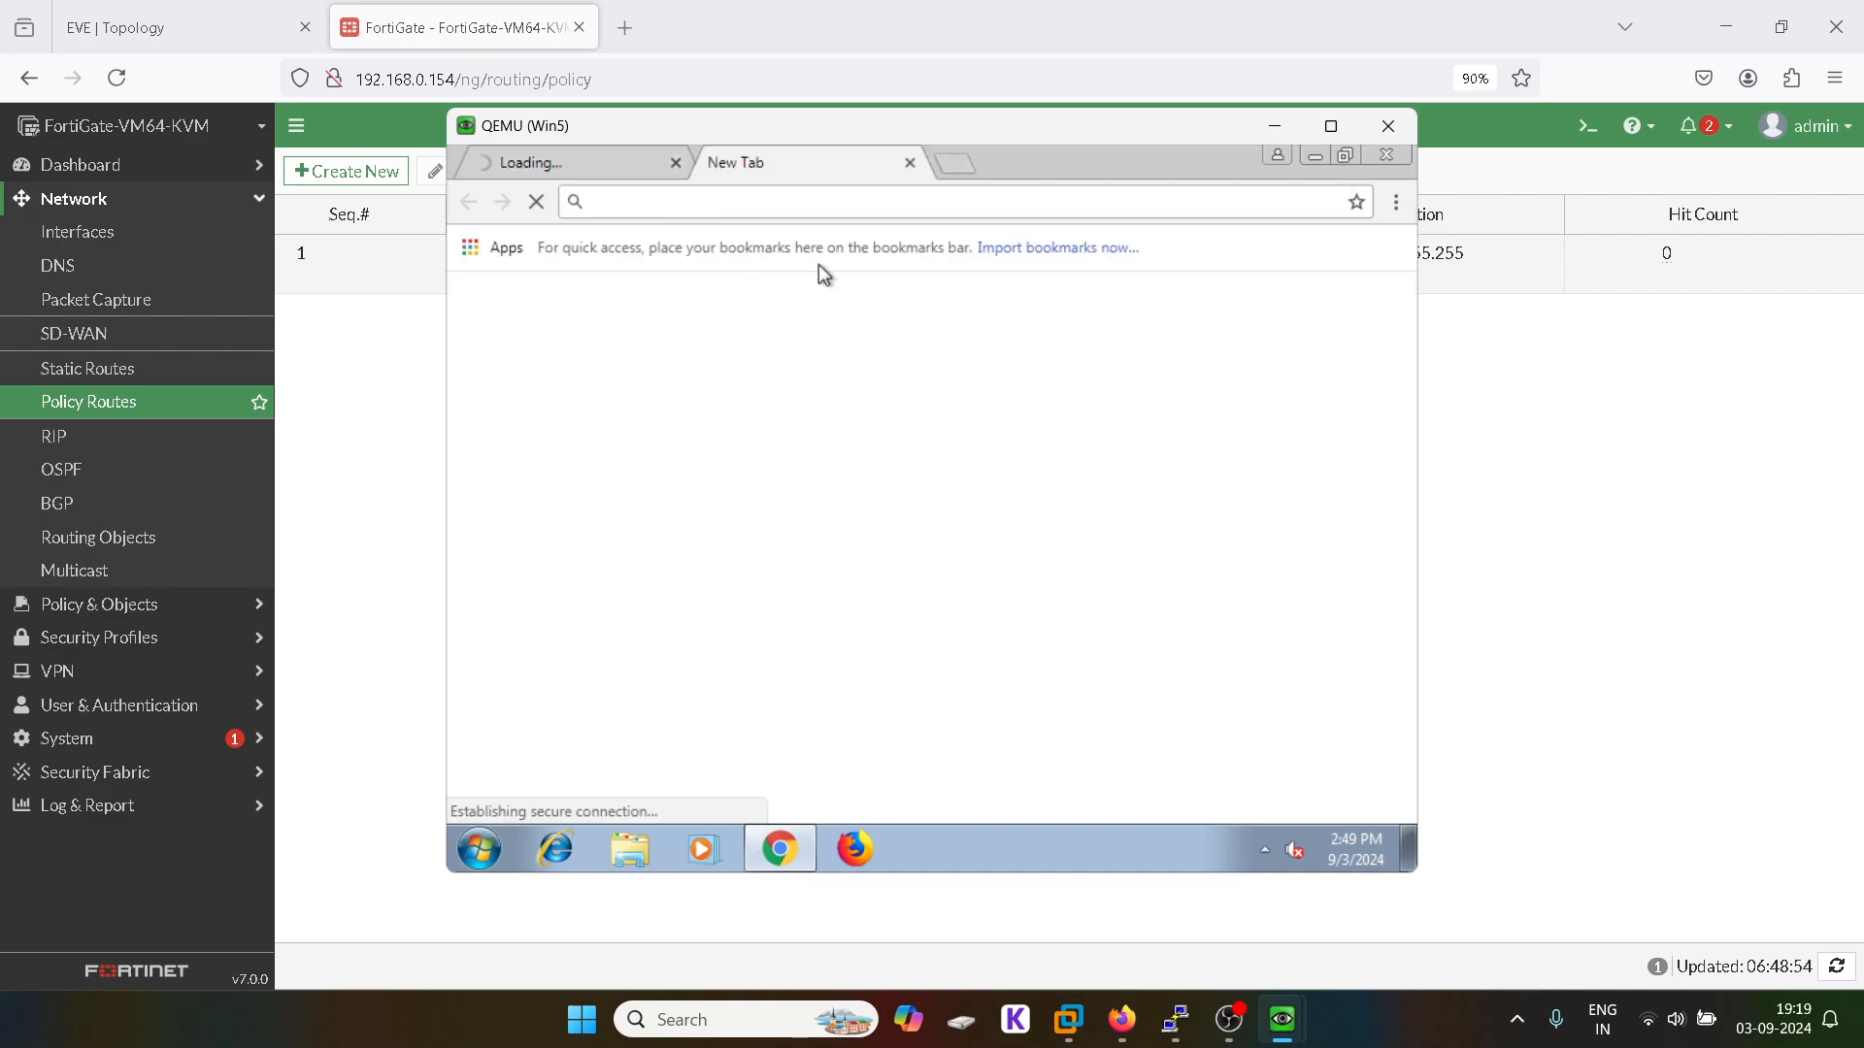
scroll(771, 594, "down", 3)
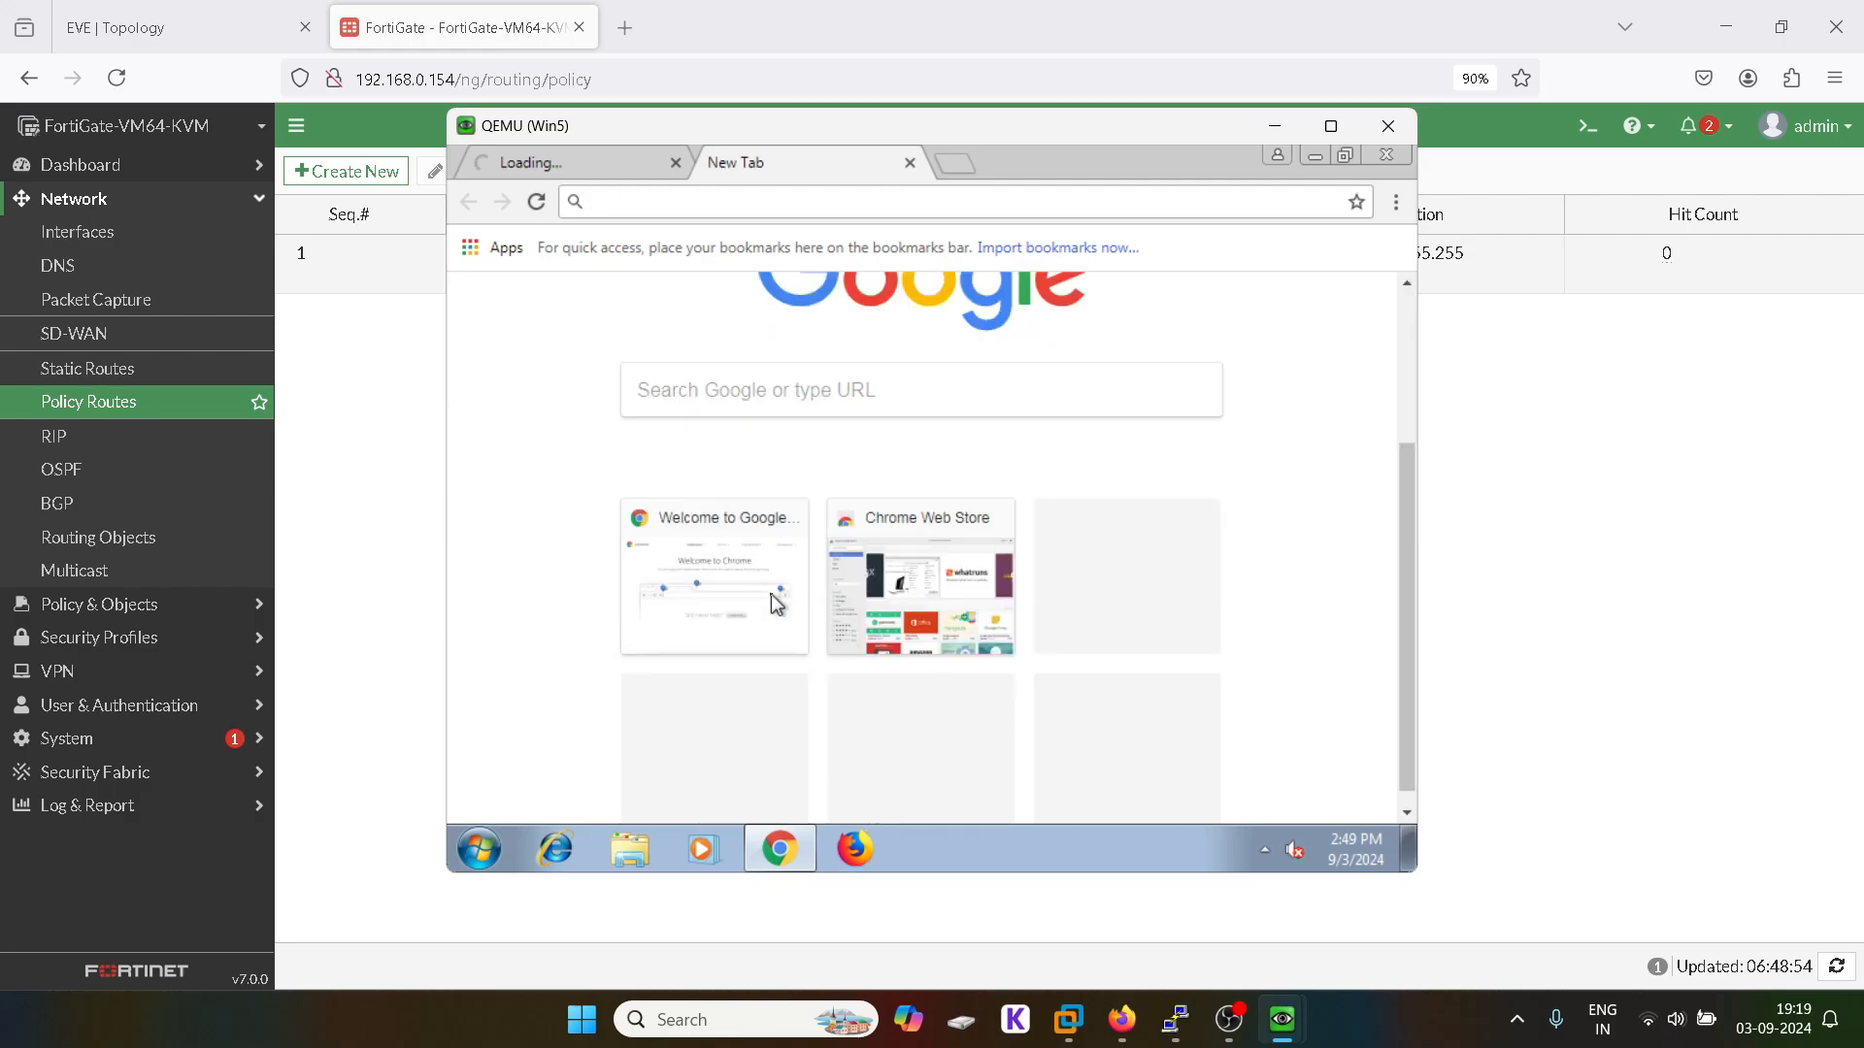
scroll(769, 621, "up", 3)
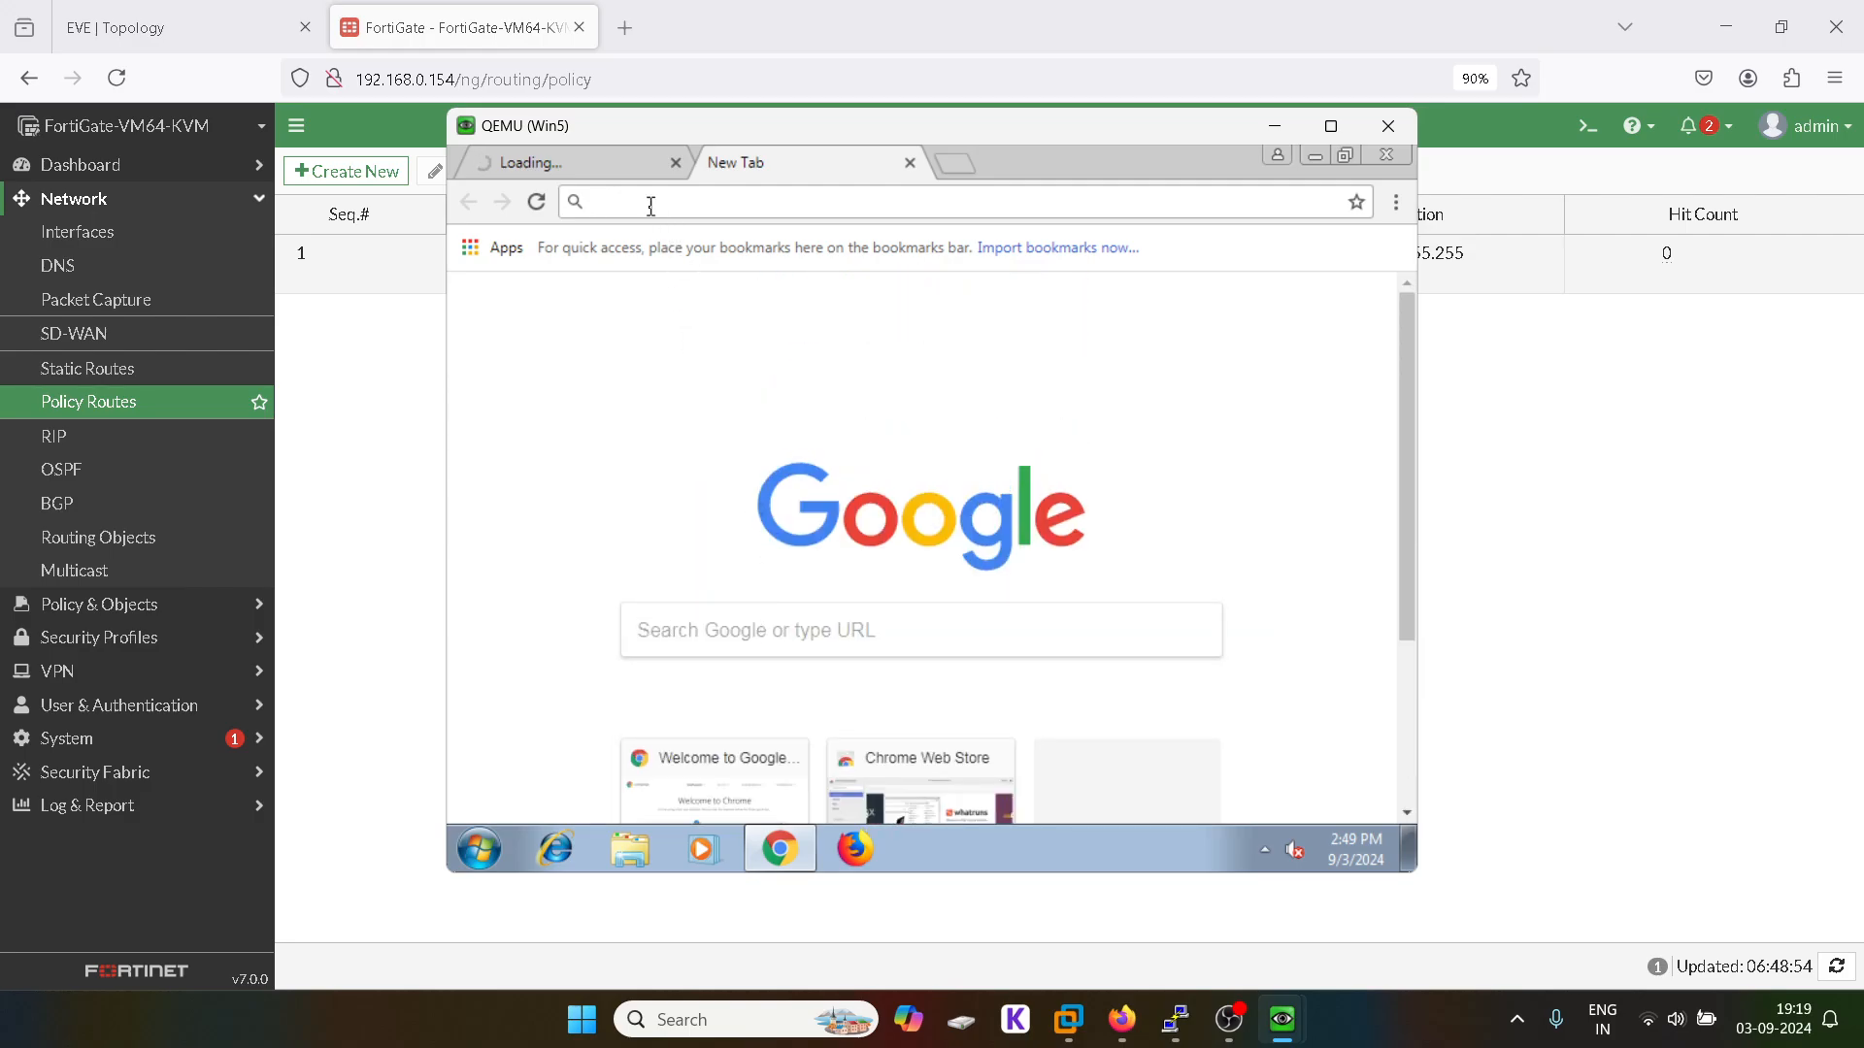
type("nifty 50")
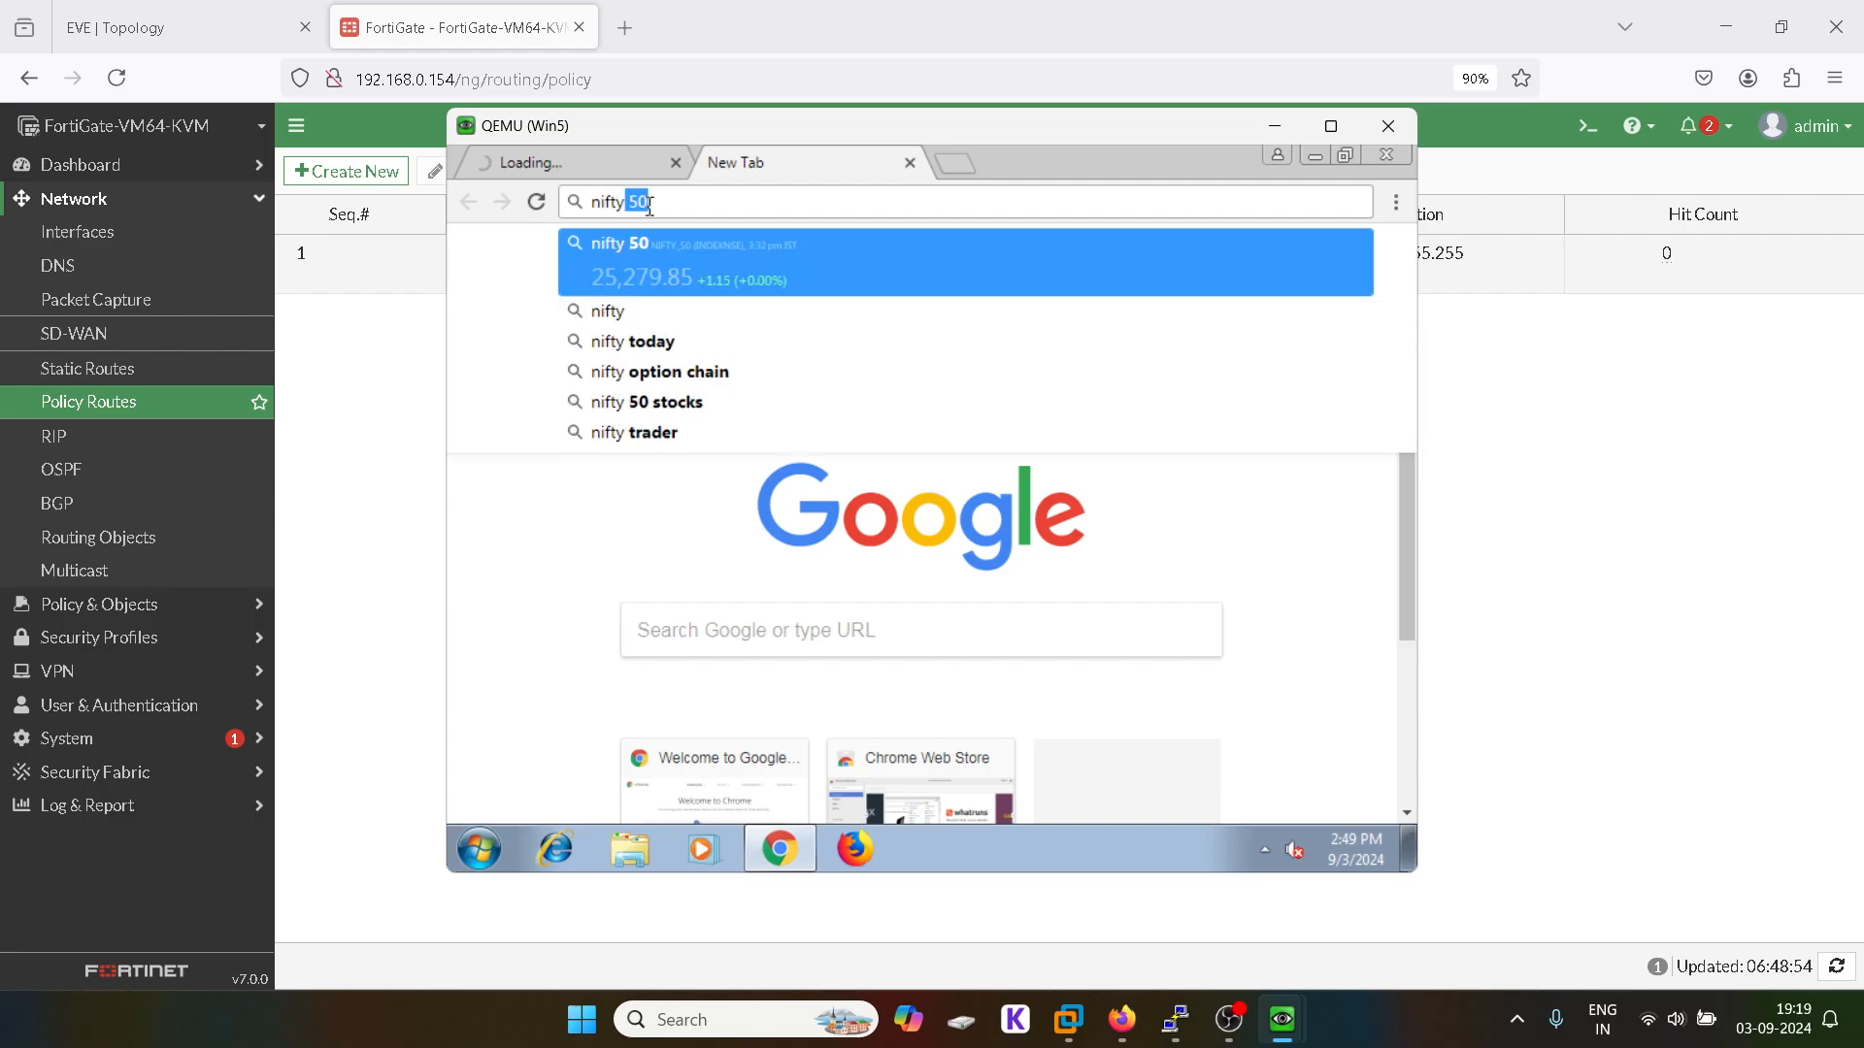
left_click(614, 255)
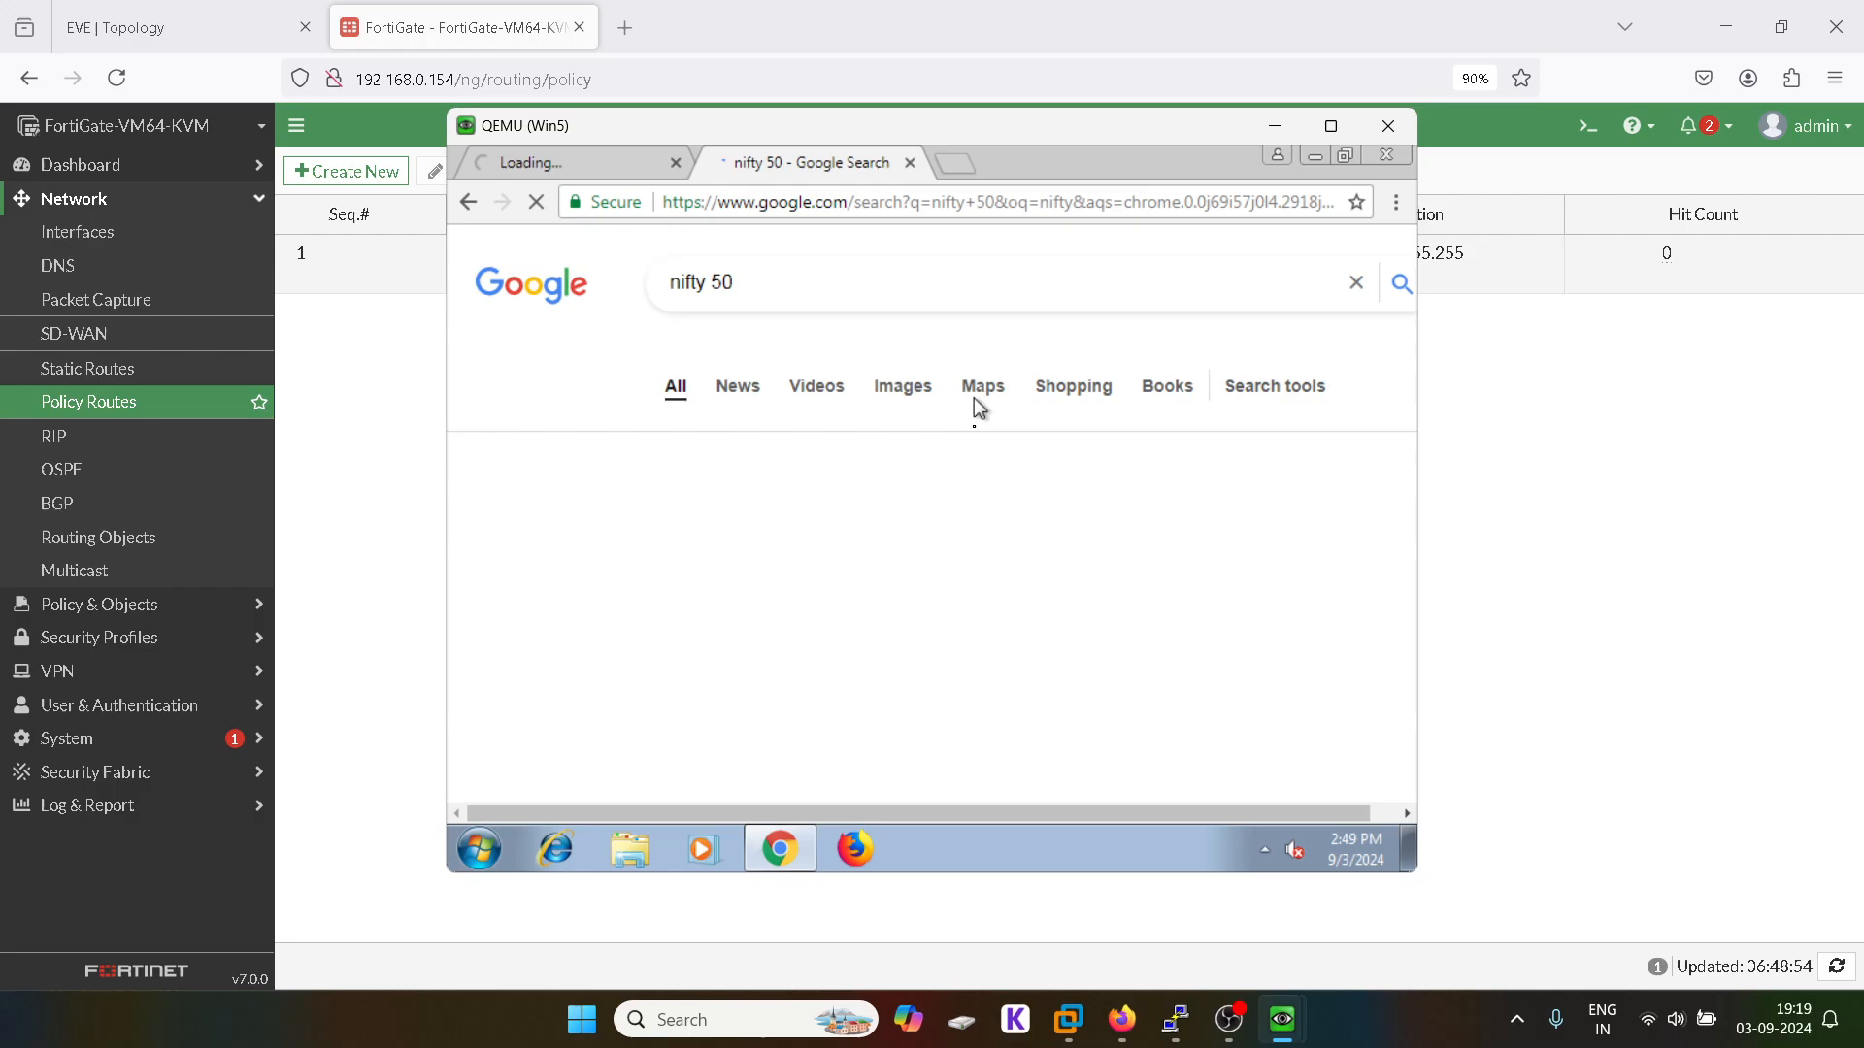
left_click(610, 157)
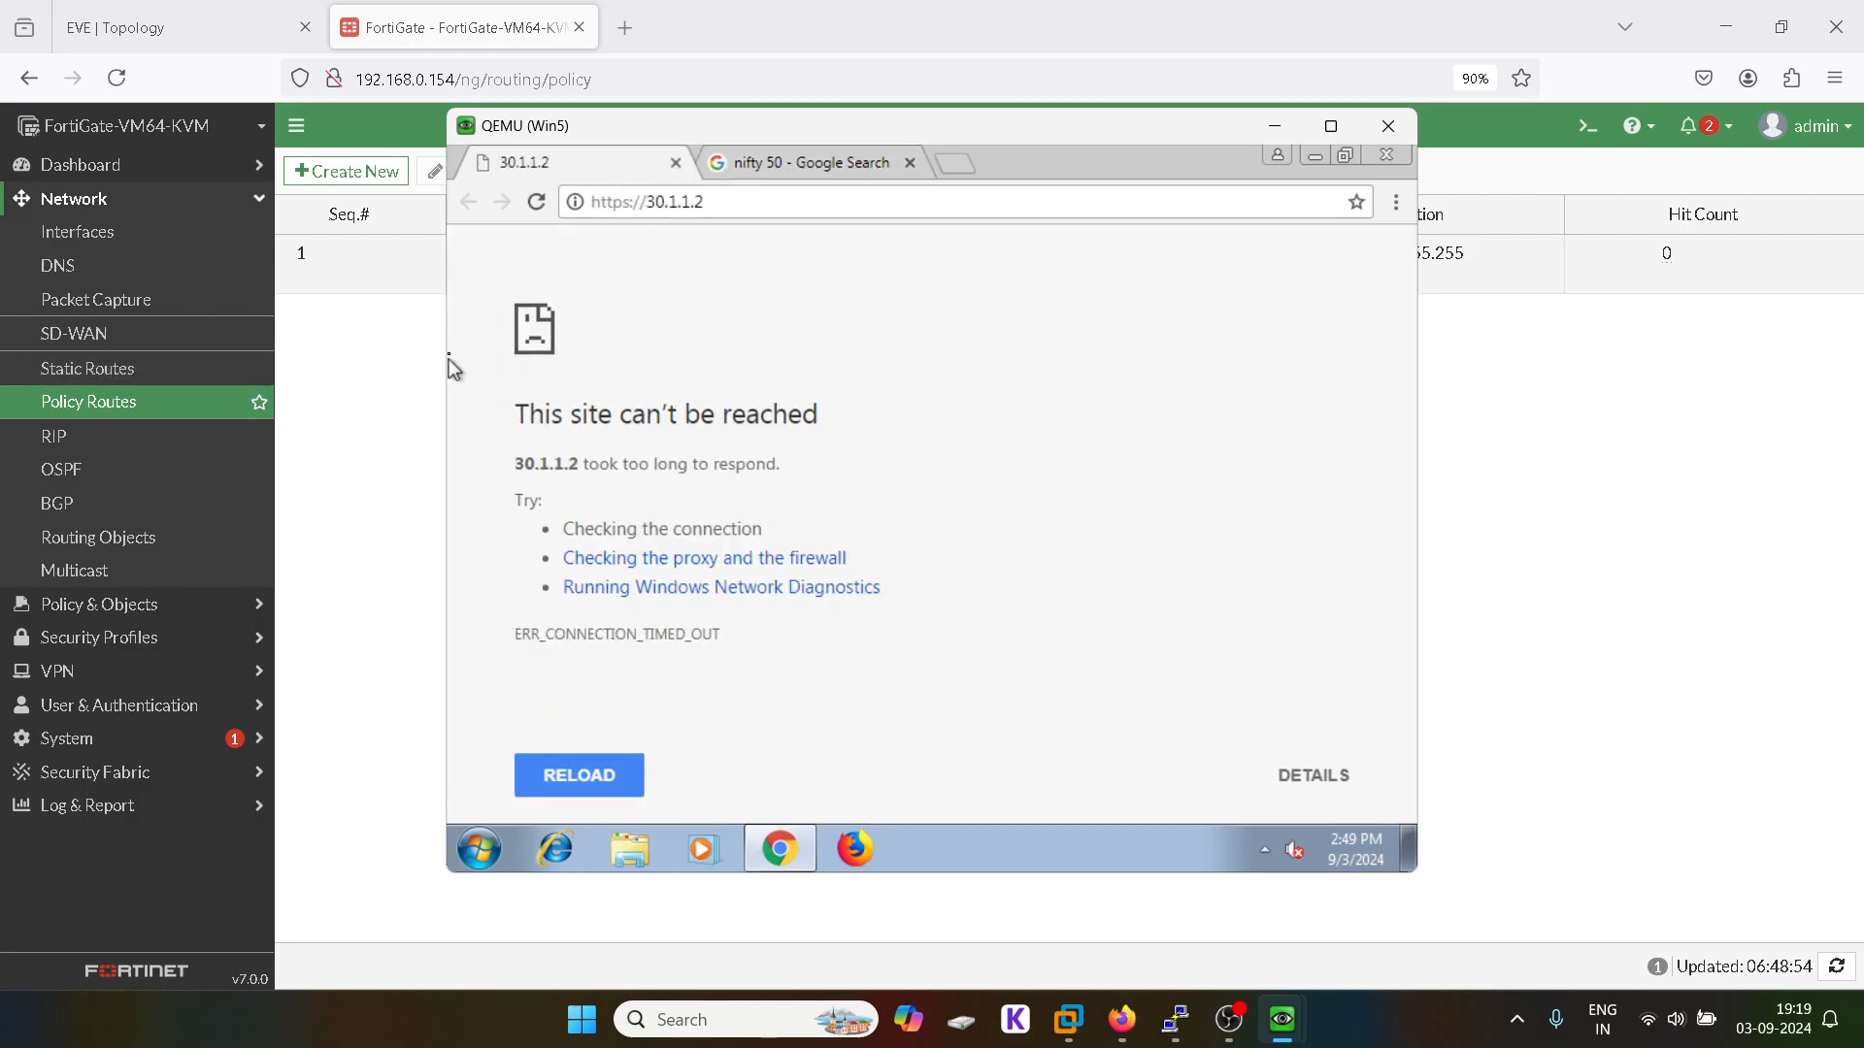
left_click(394, 378)
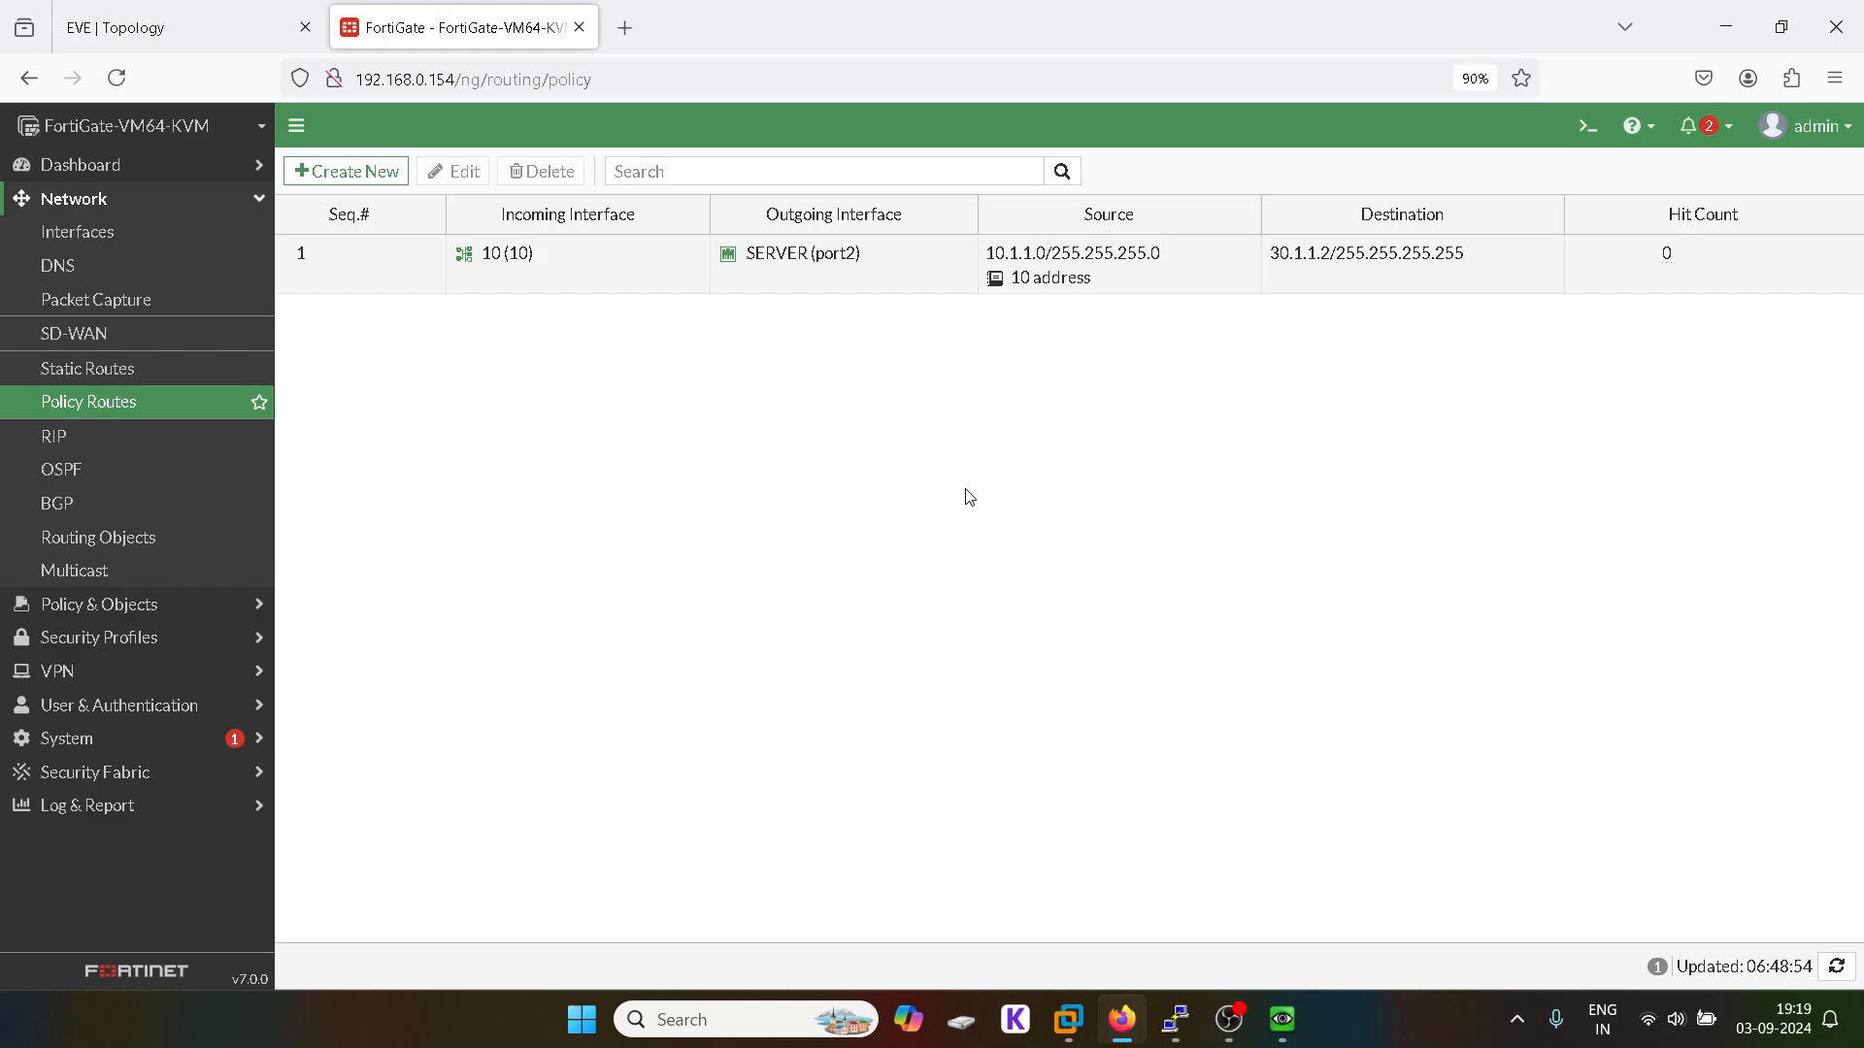
mouse_move(1285, 1042)
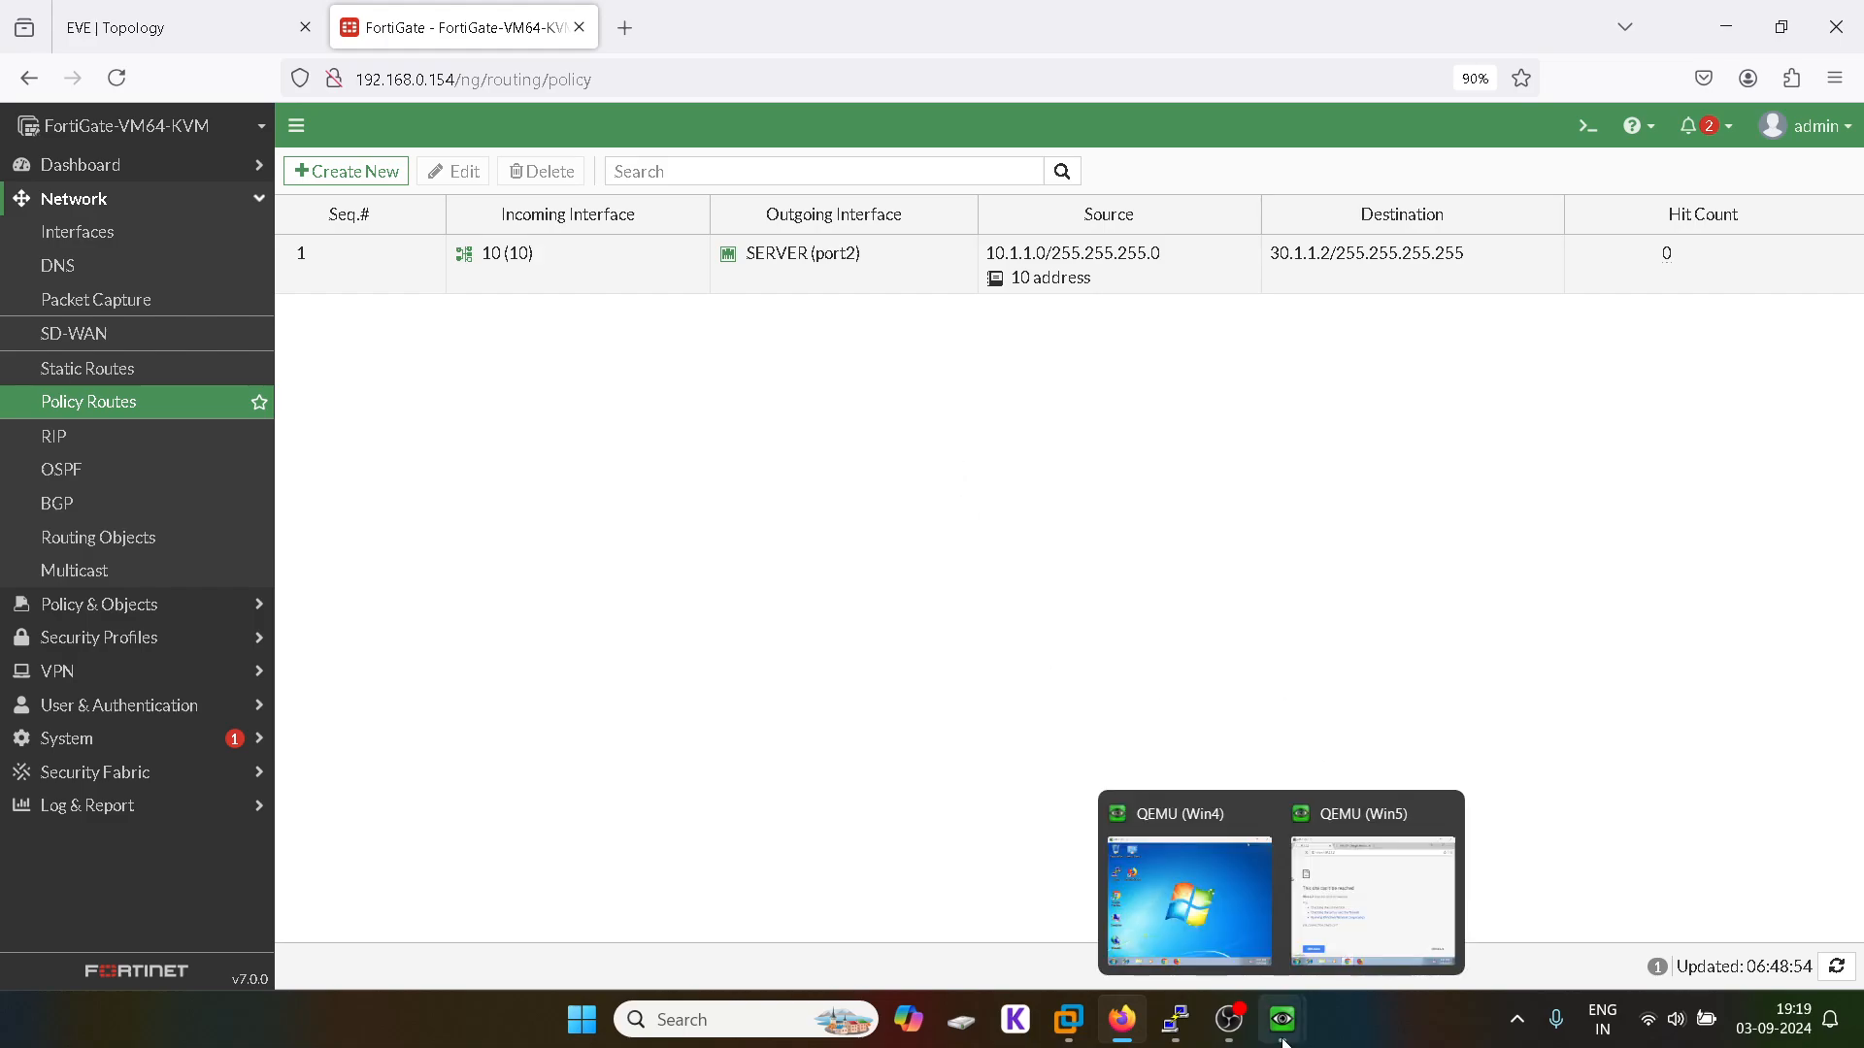
left_click(1372, 893)
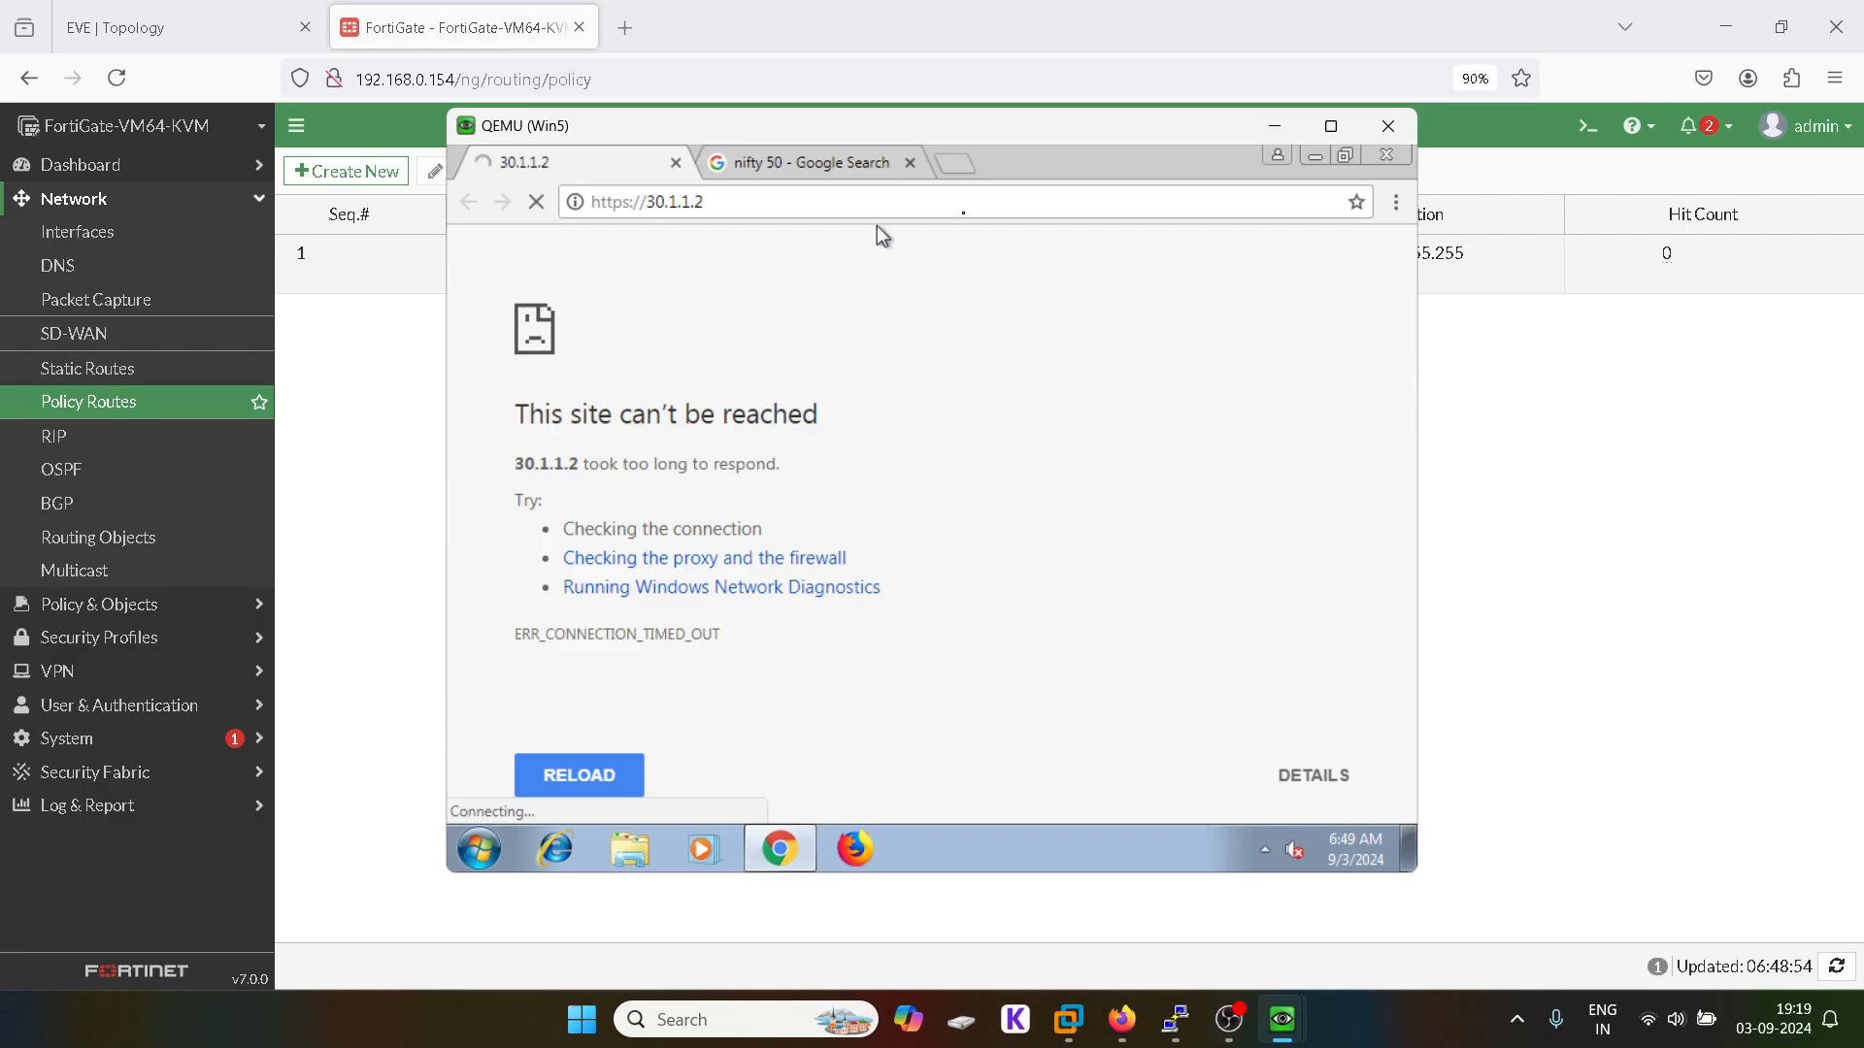
left_click(1269, 127)
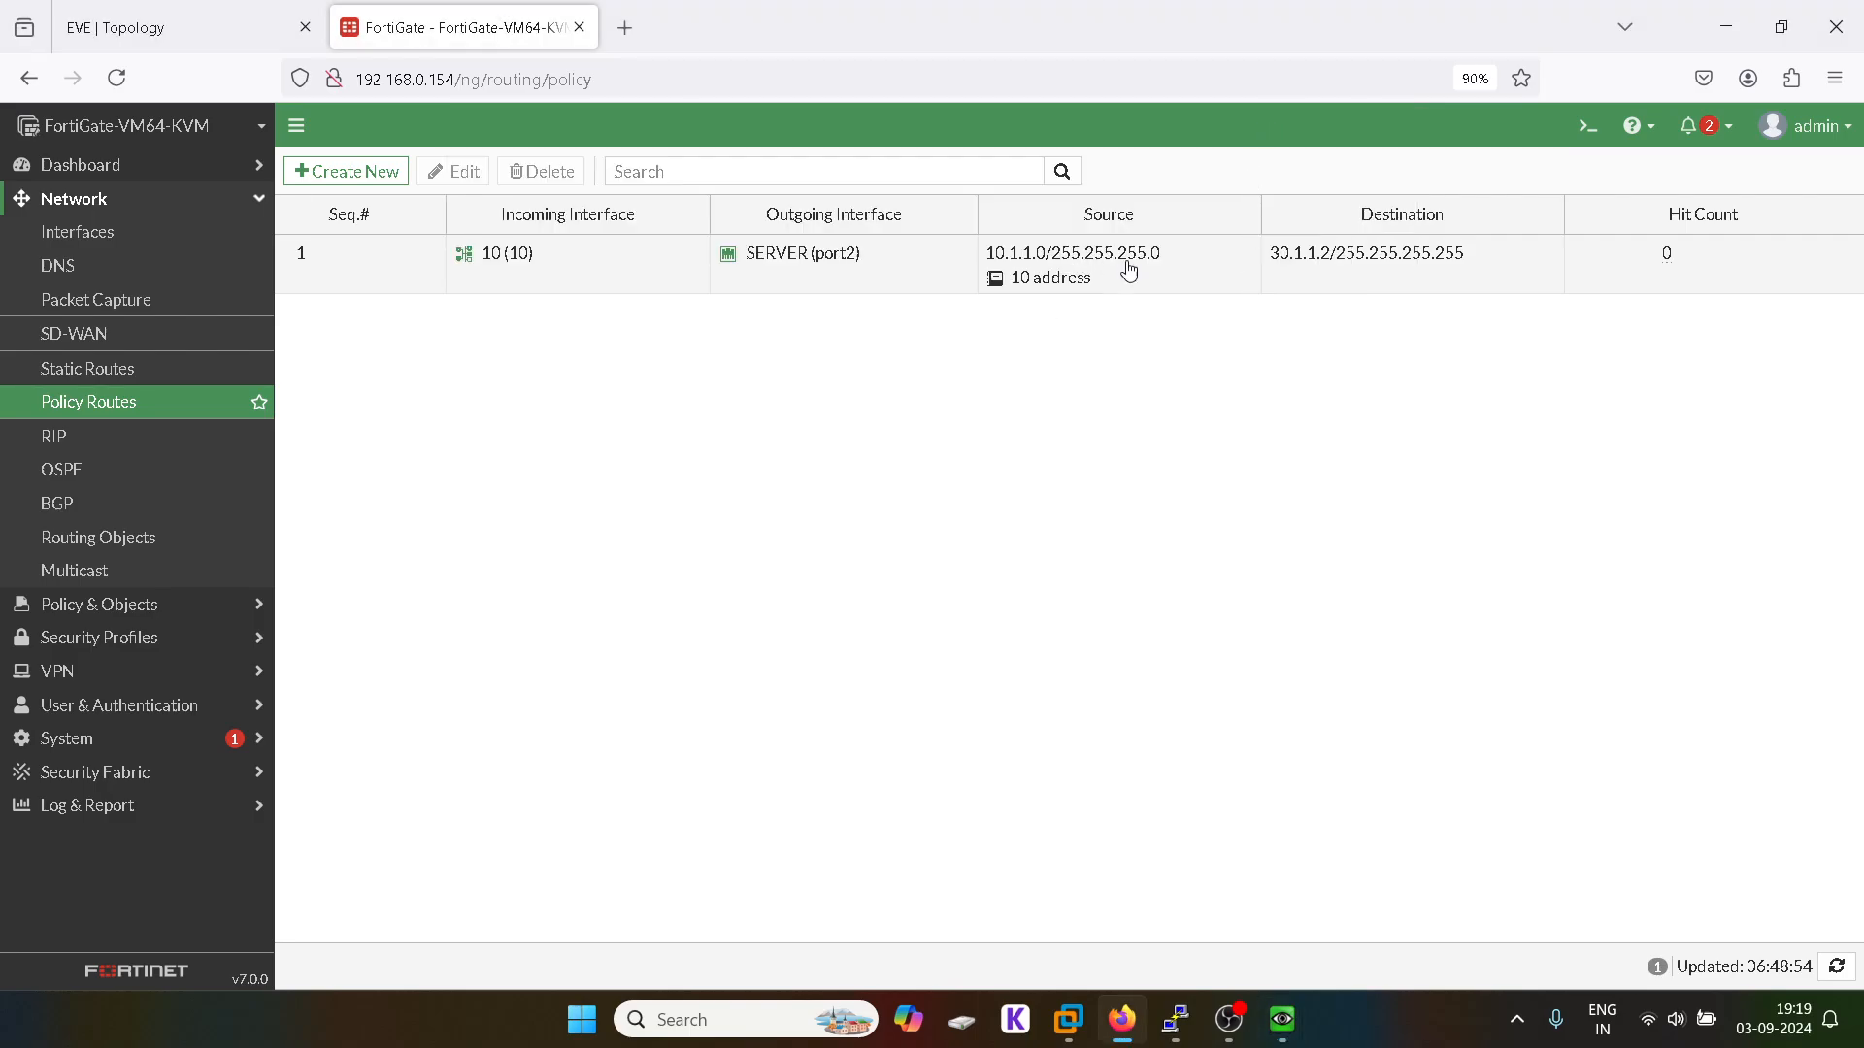
mouse_move(1283, 1019)
left_click(1191, 847)
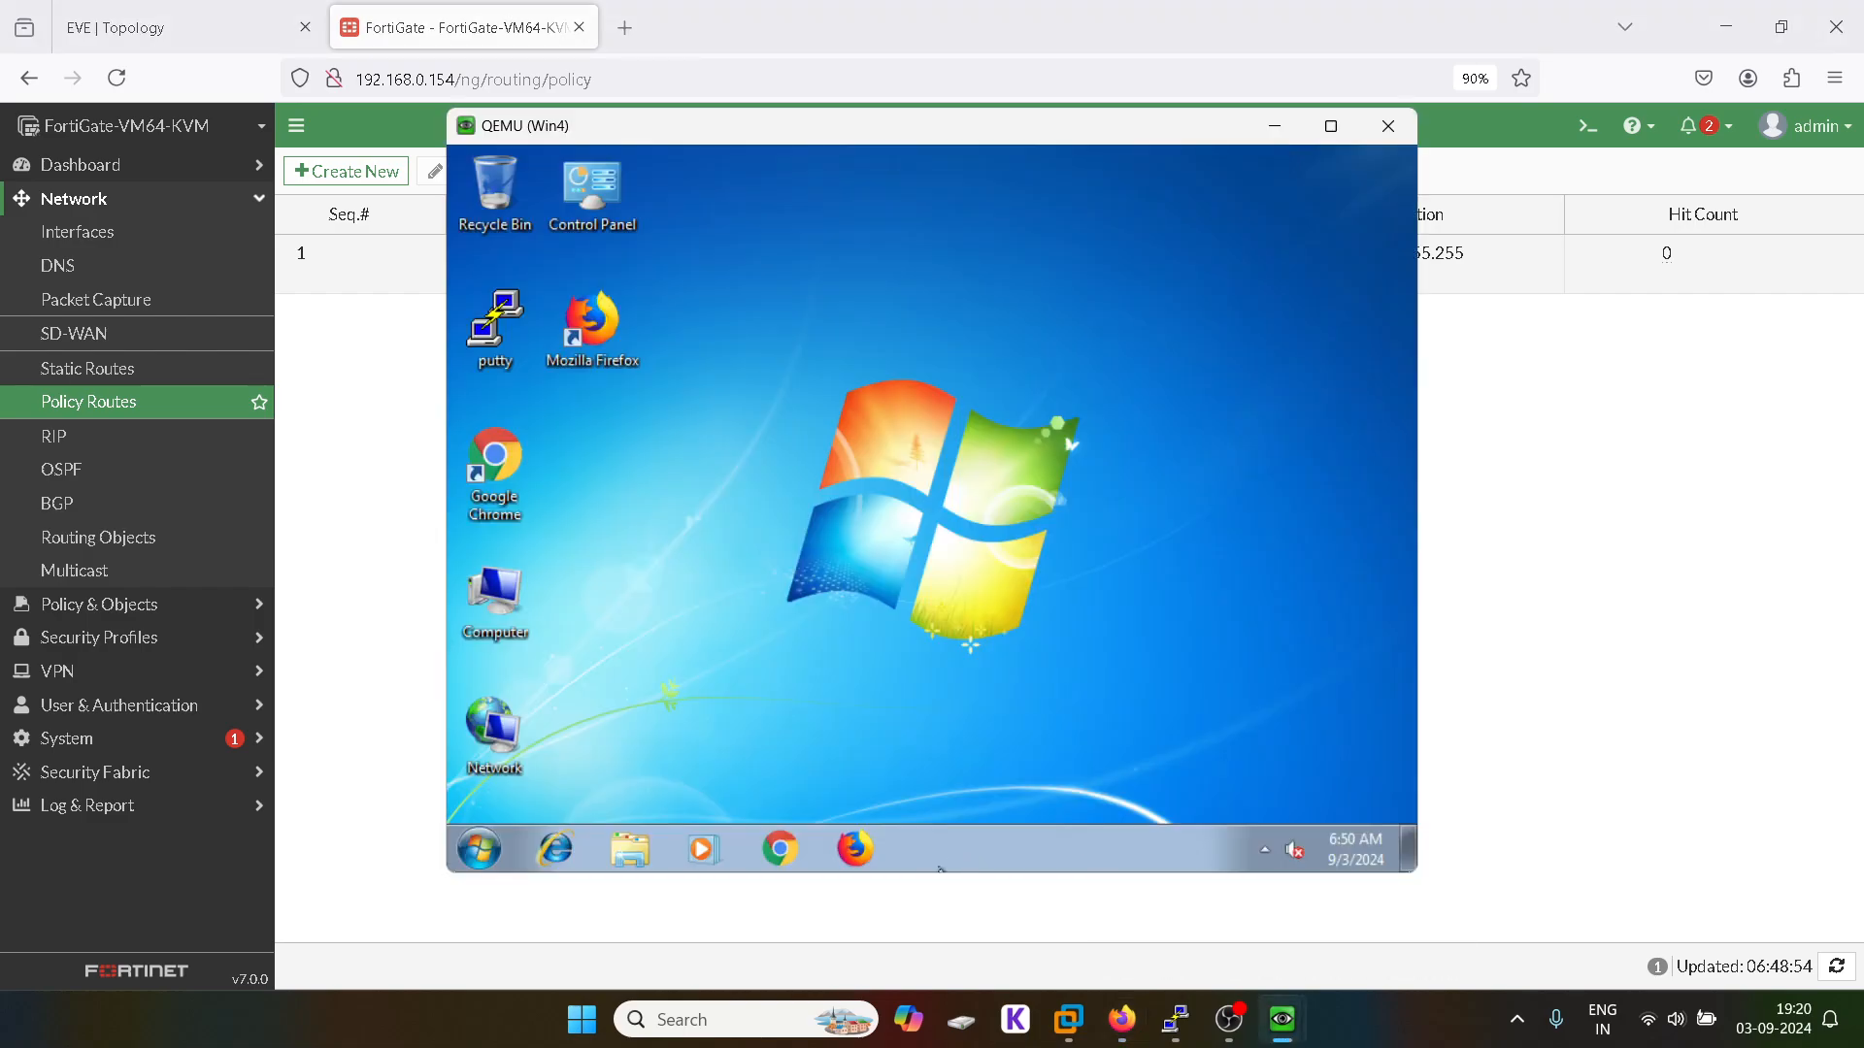
left_click(781, 850)
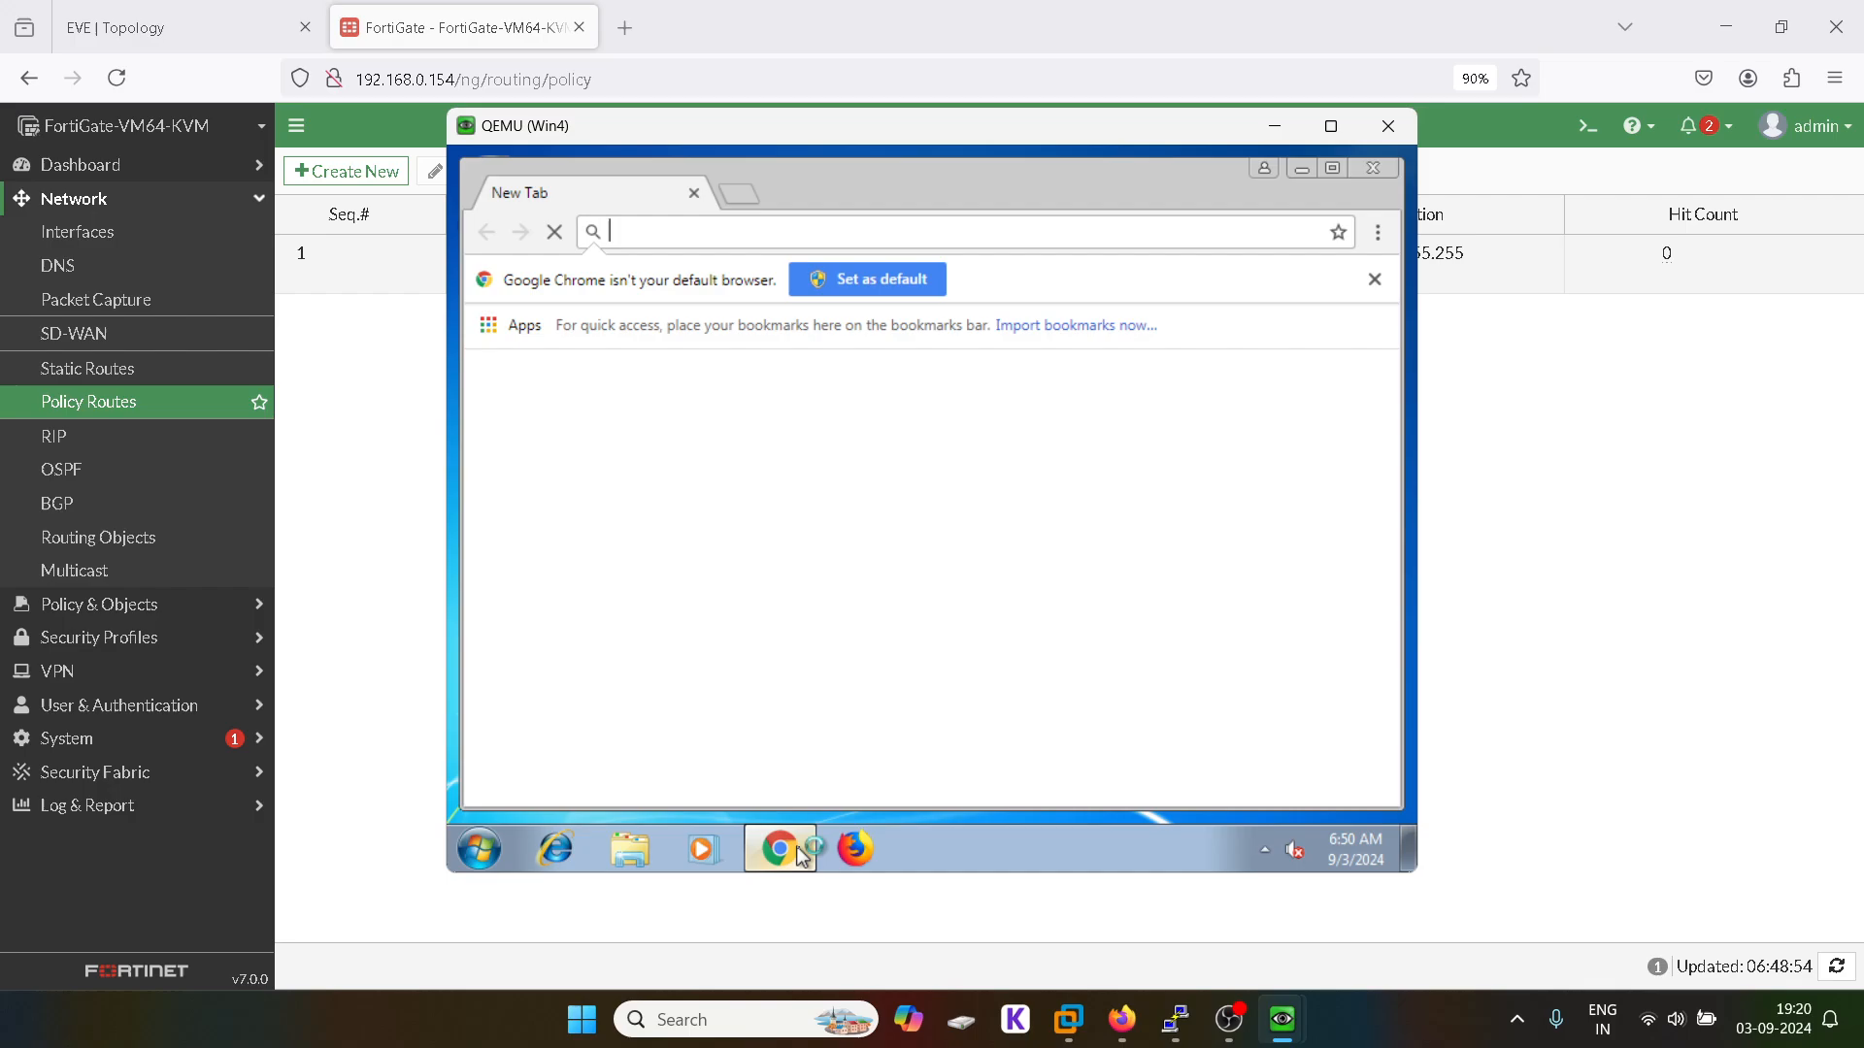
left_click(1377, 264)
left_click(1334, 168)
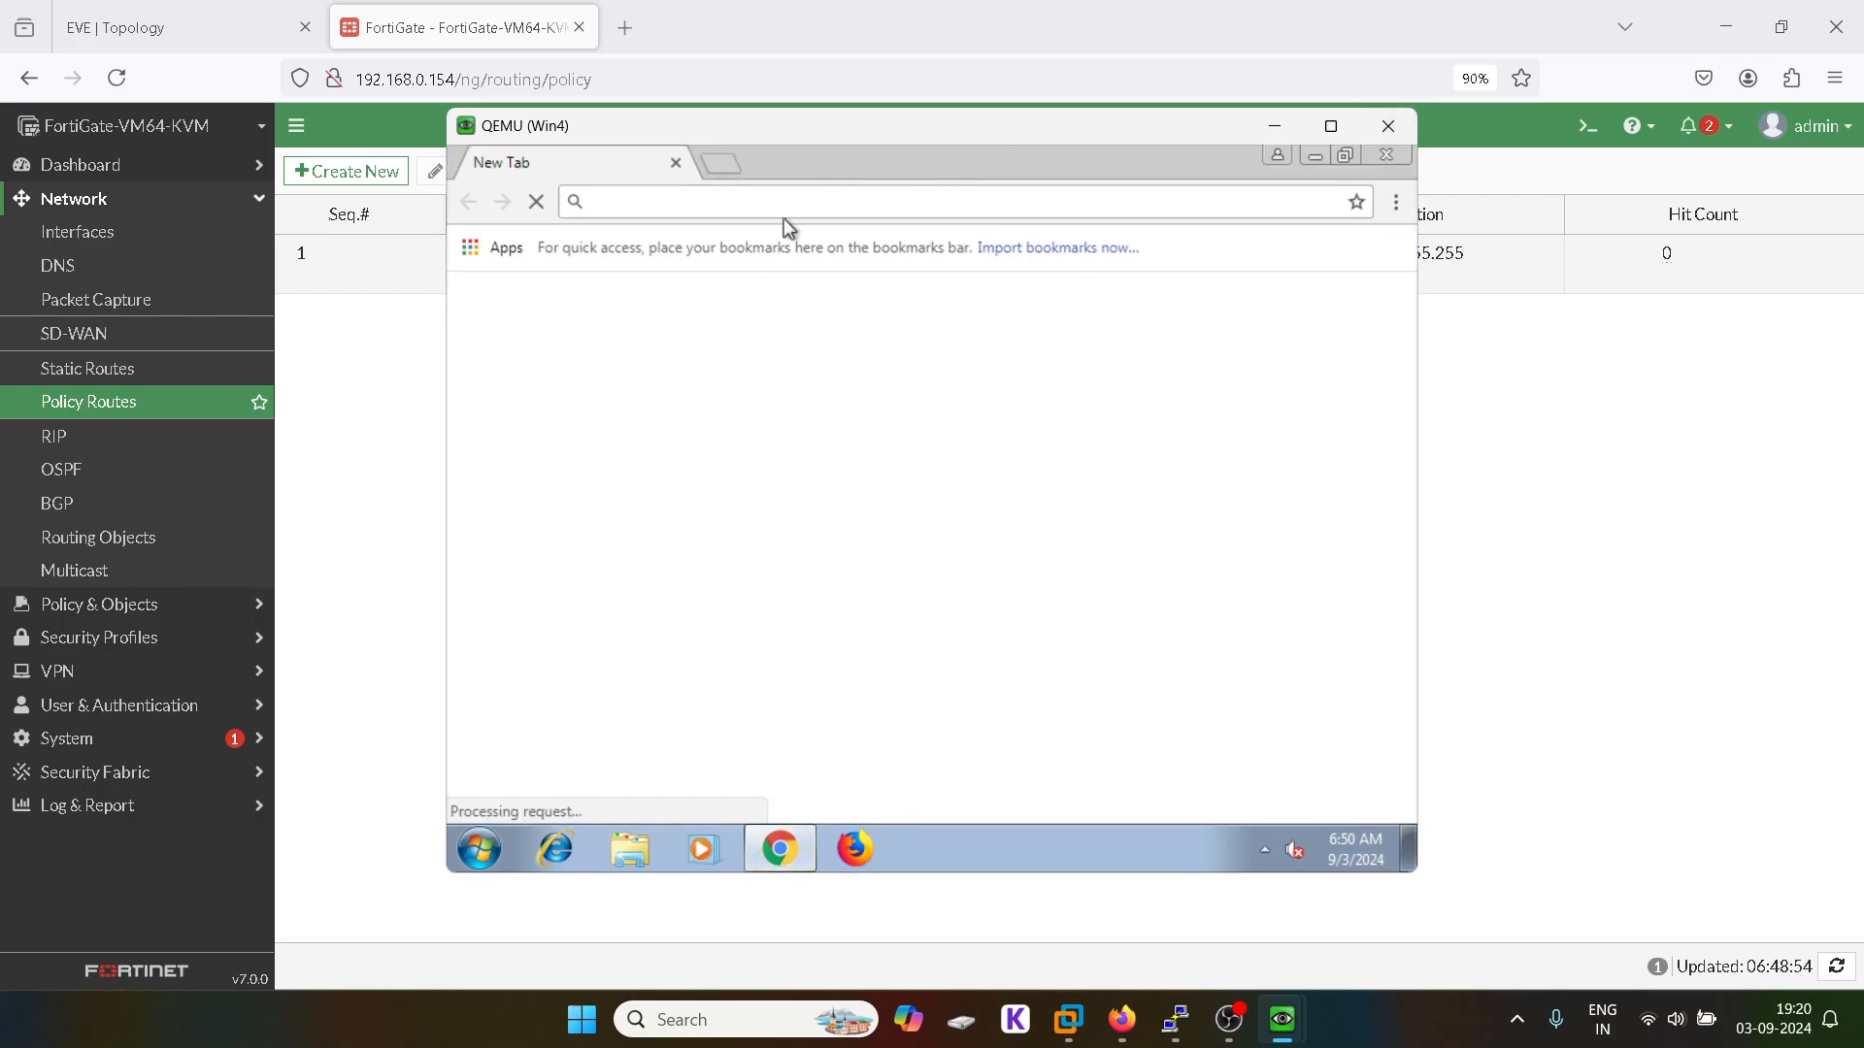
type("http")
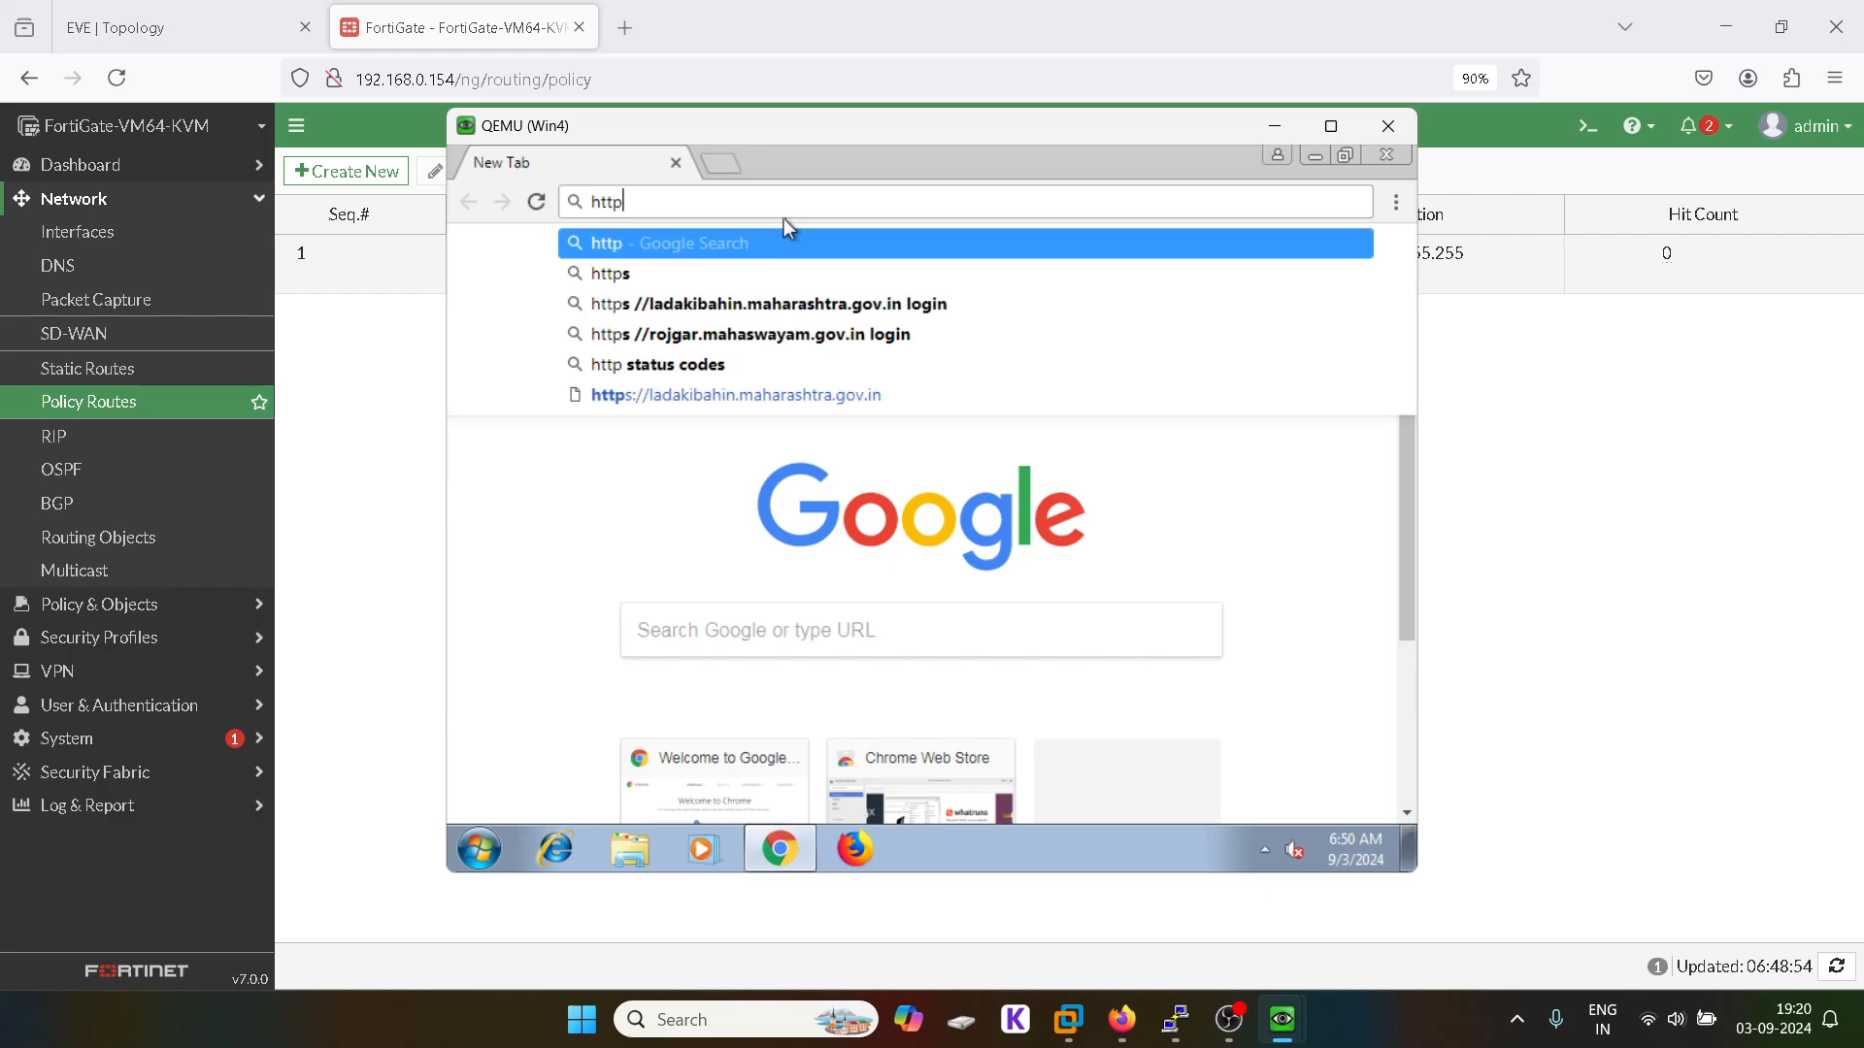
type("s://")
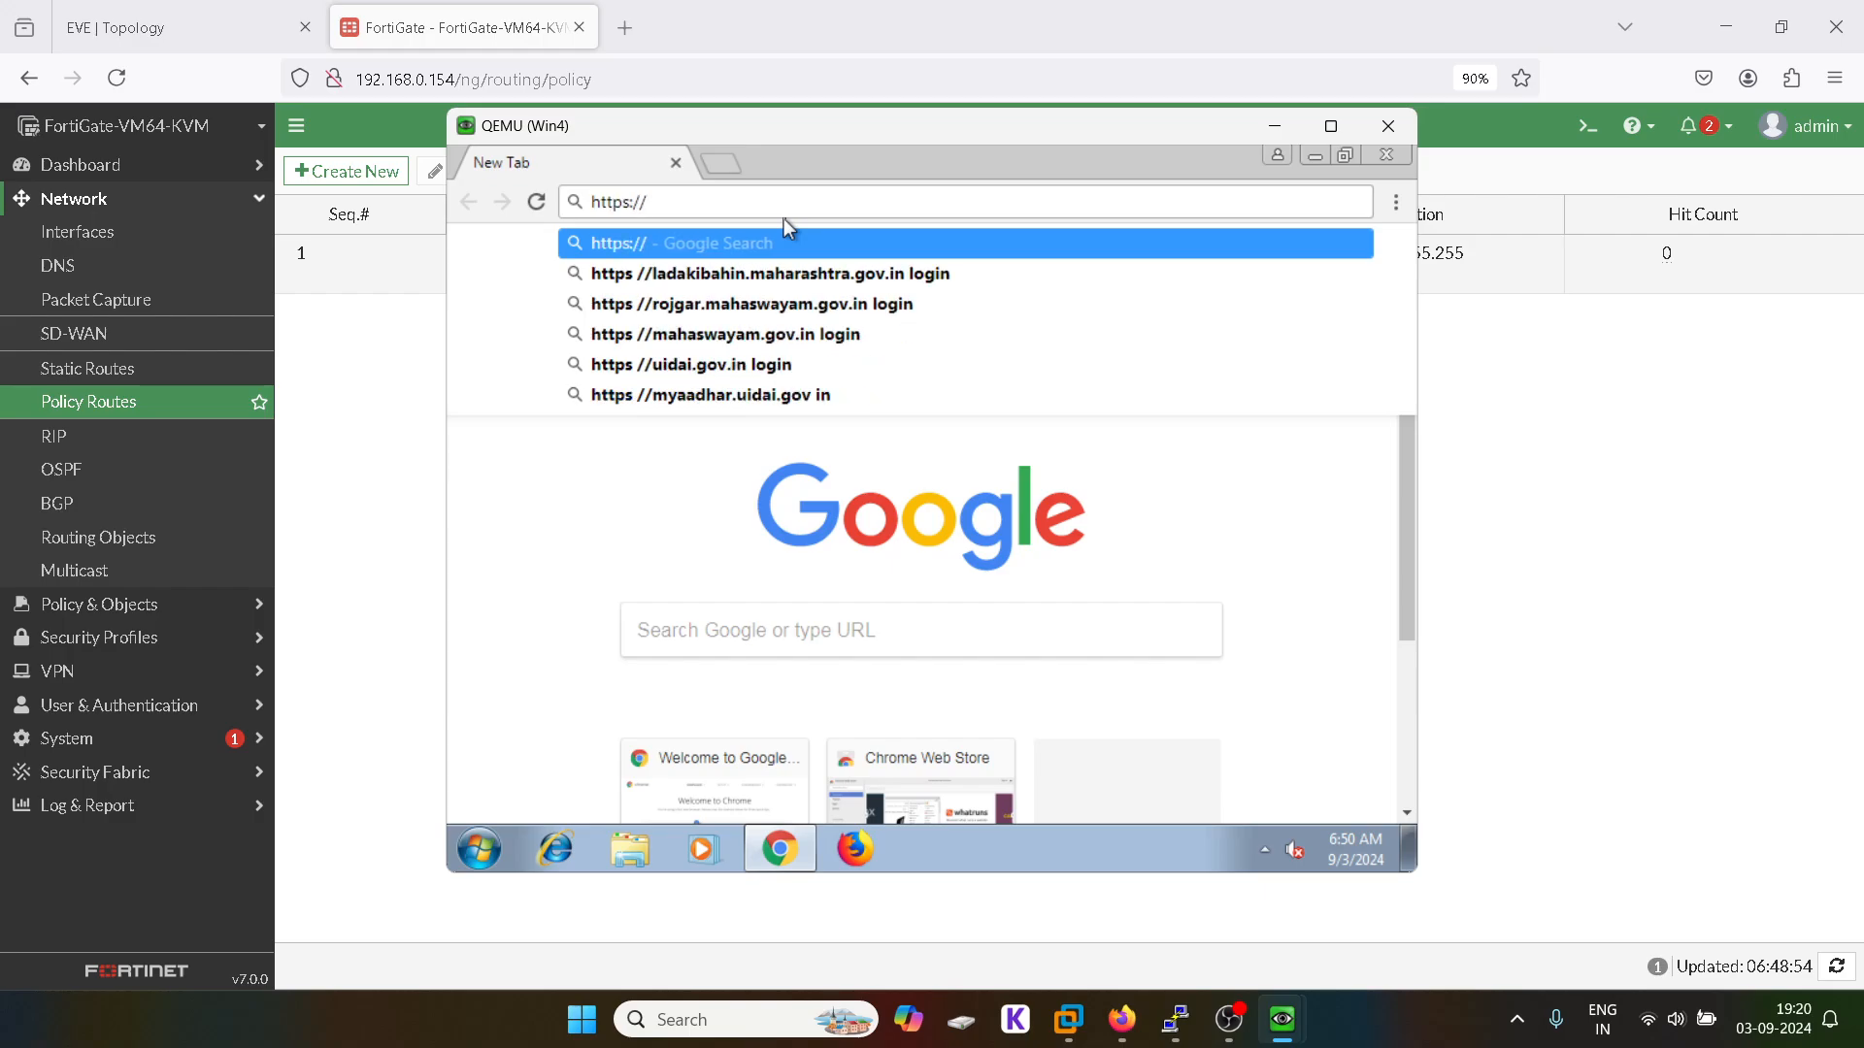
type("30.1.1.2")
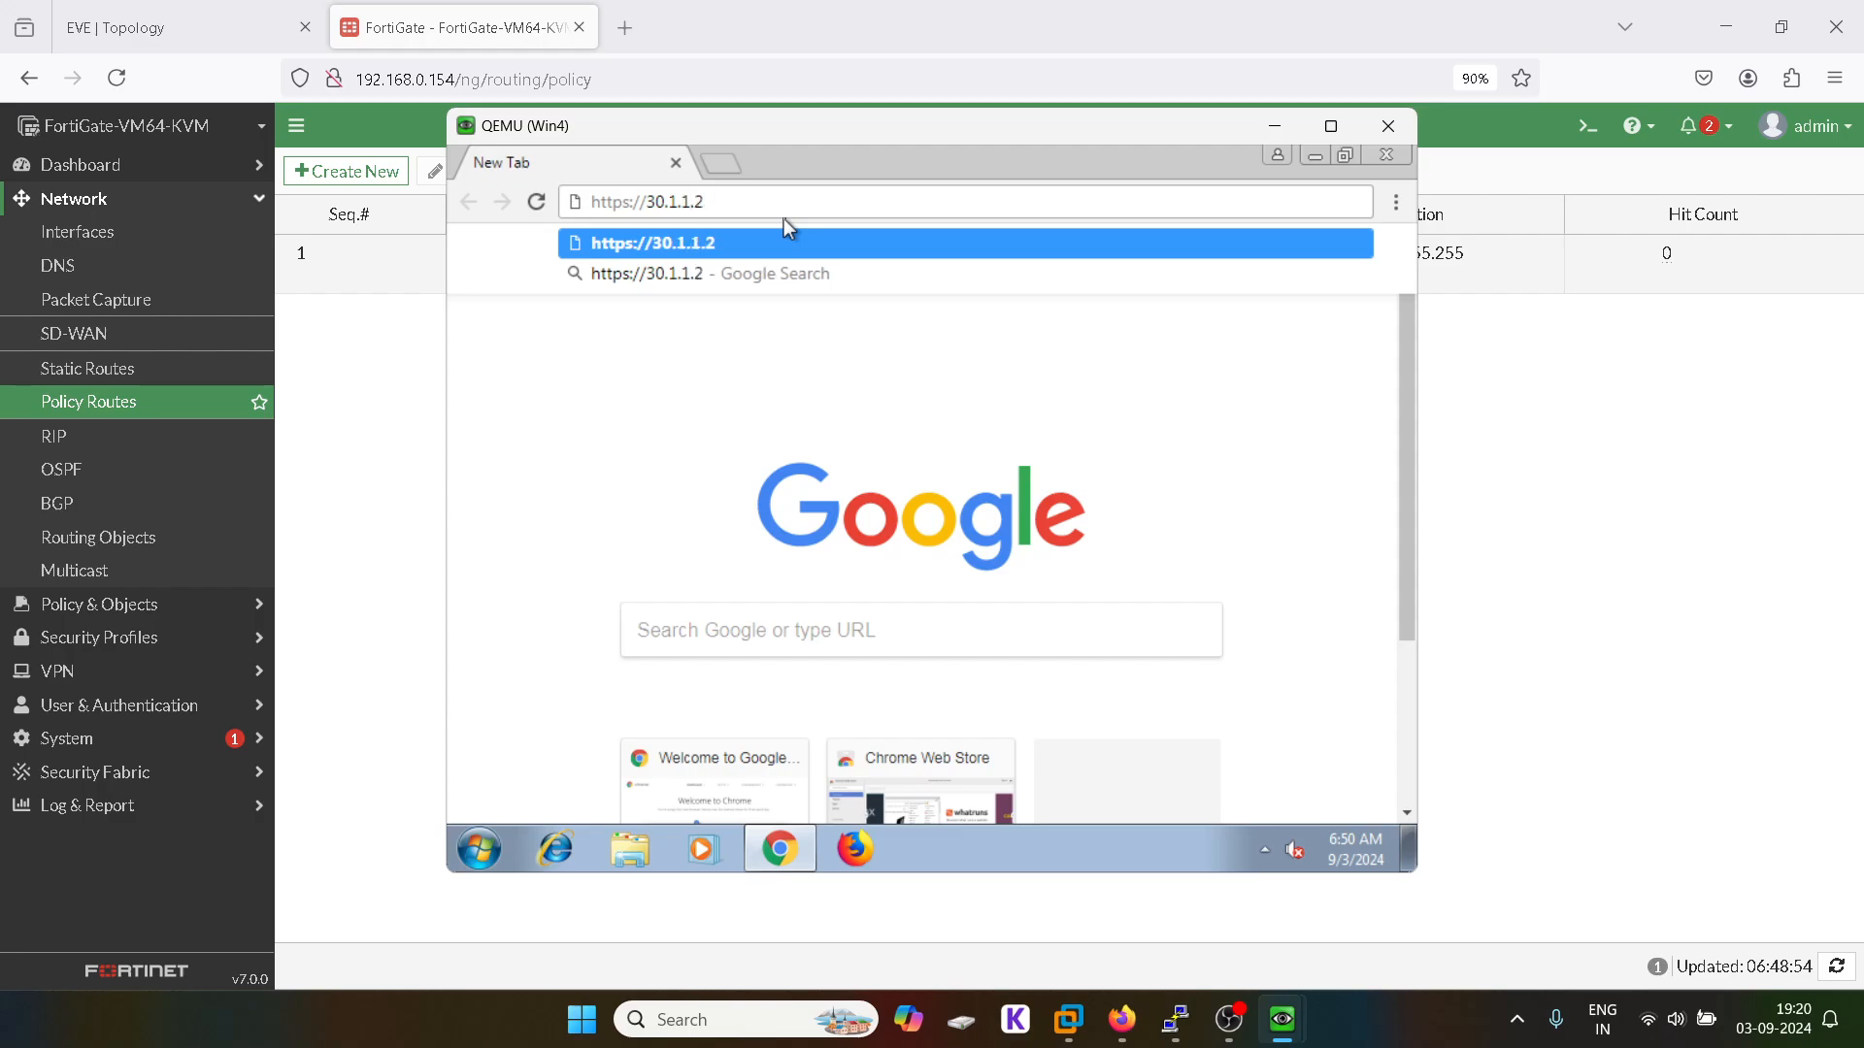
key("Return")
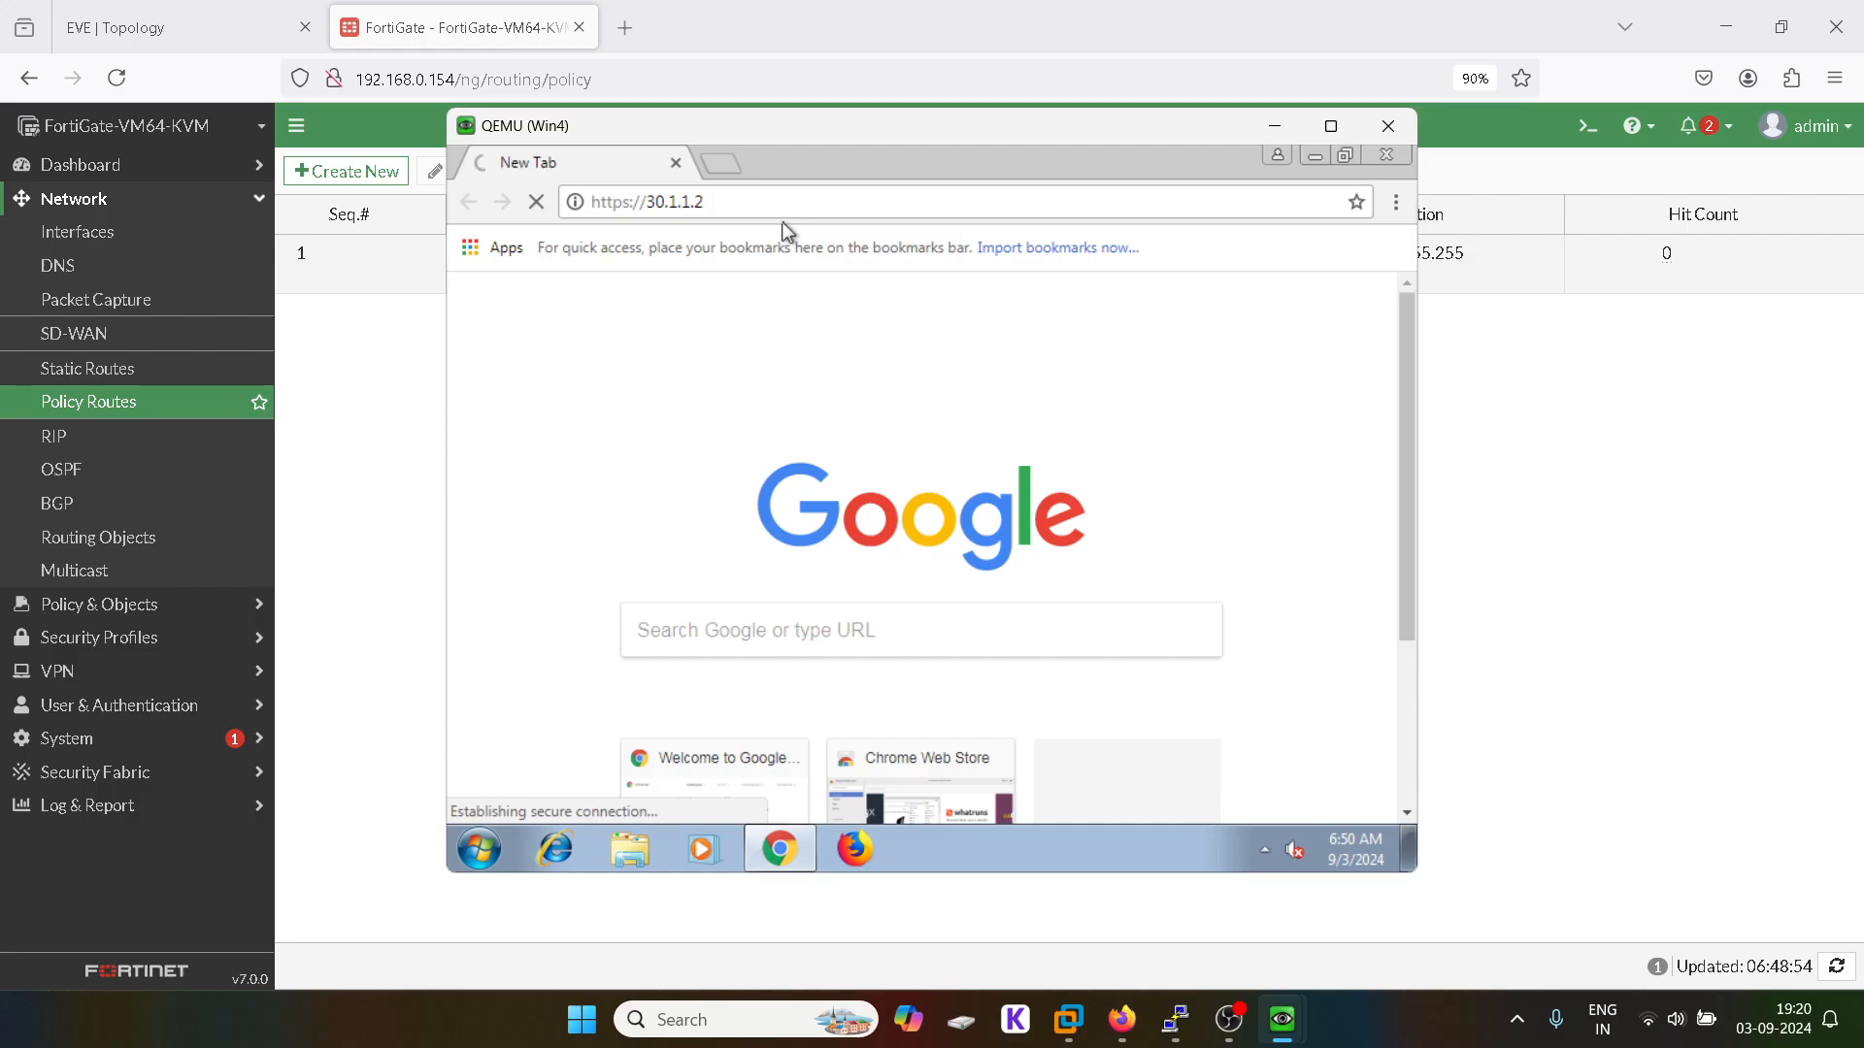
Step: Refresh FortiGate's Policy Routes to see the hit count rise to 2, then return to Win4
left_click(408, 389)
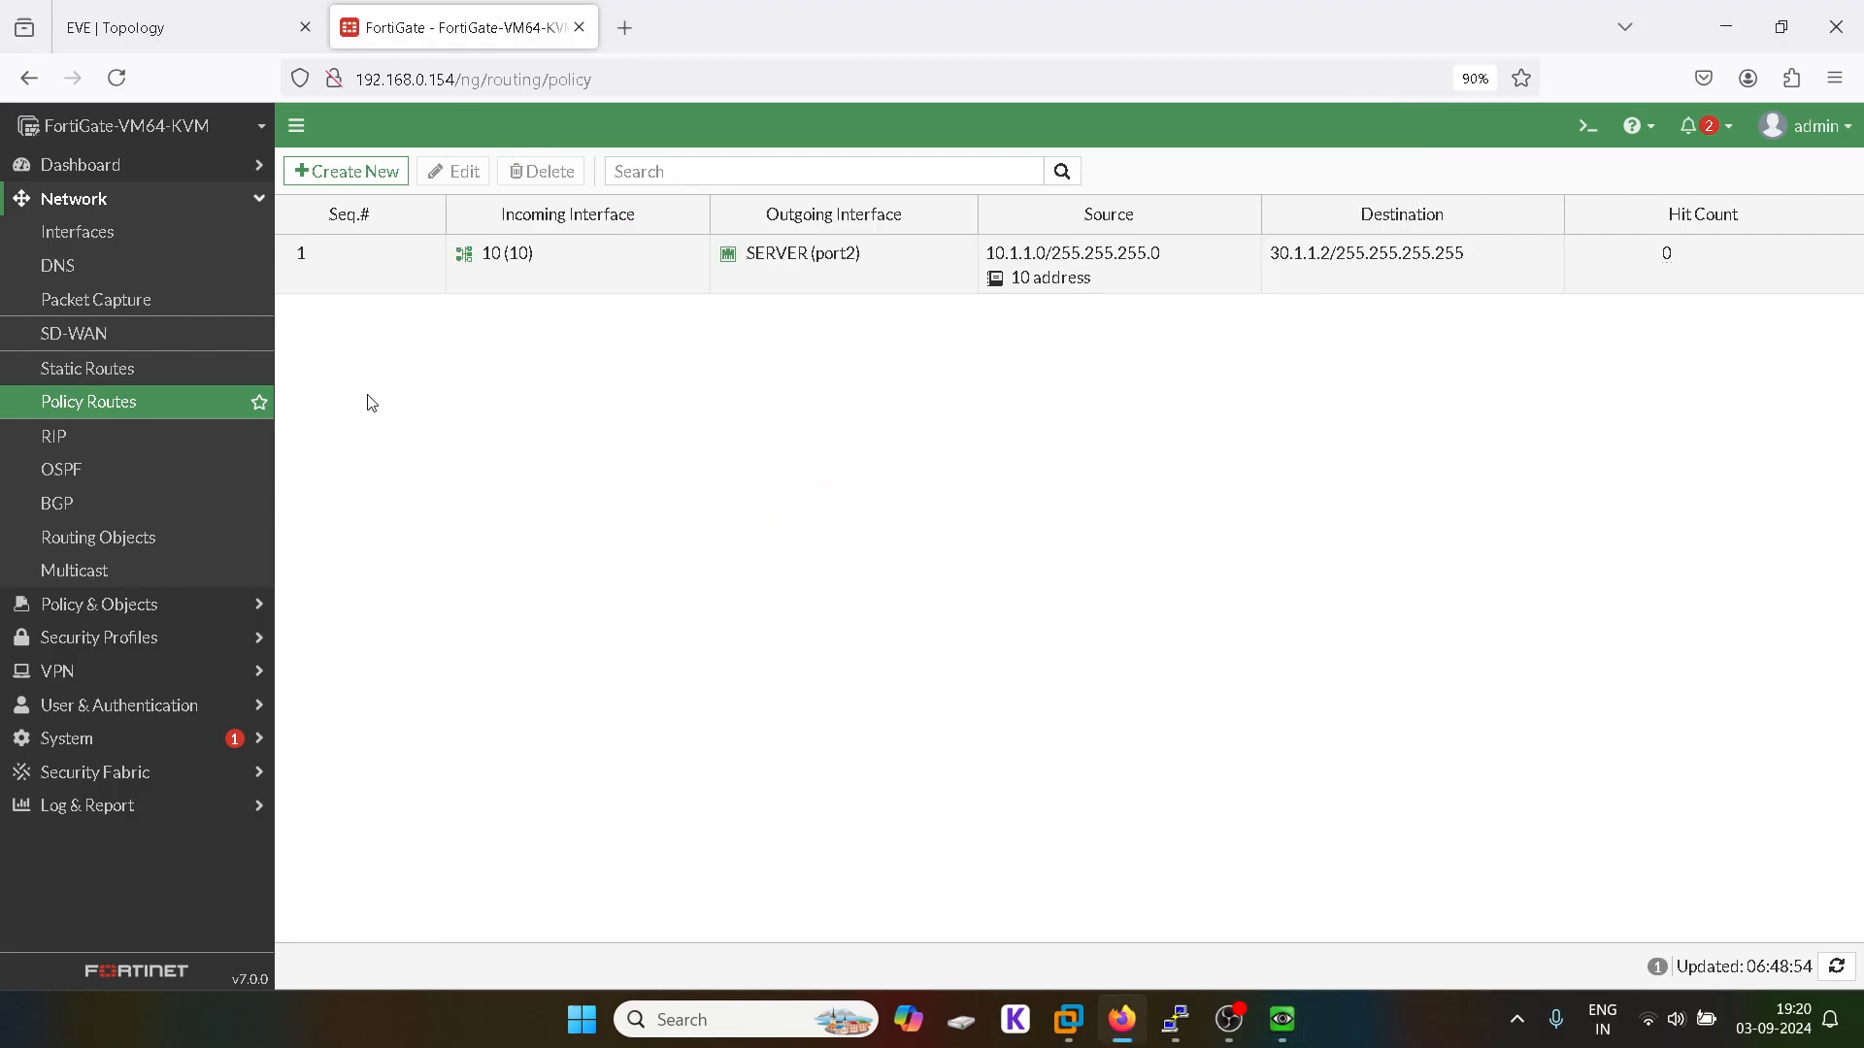
left_click(125, 408)
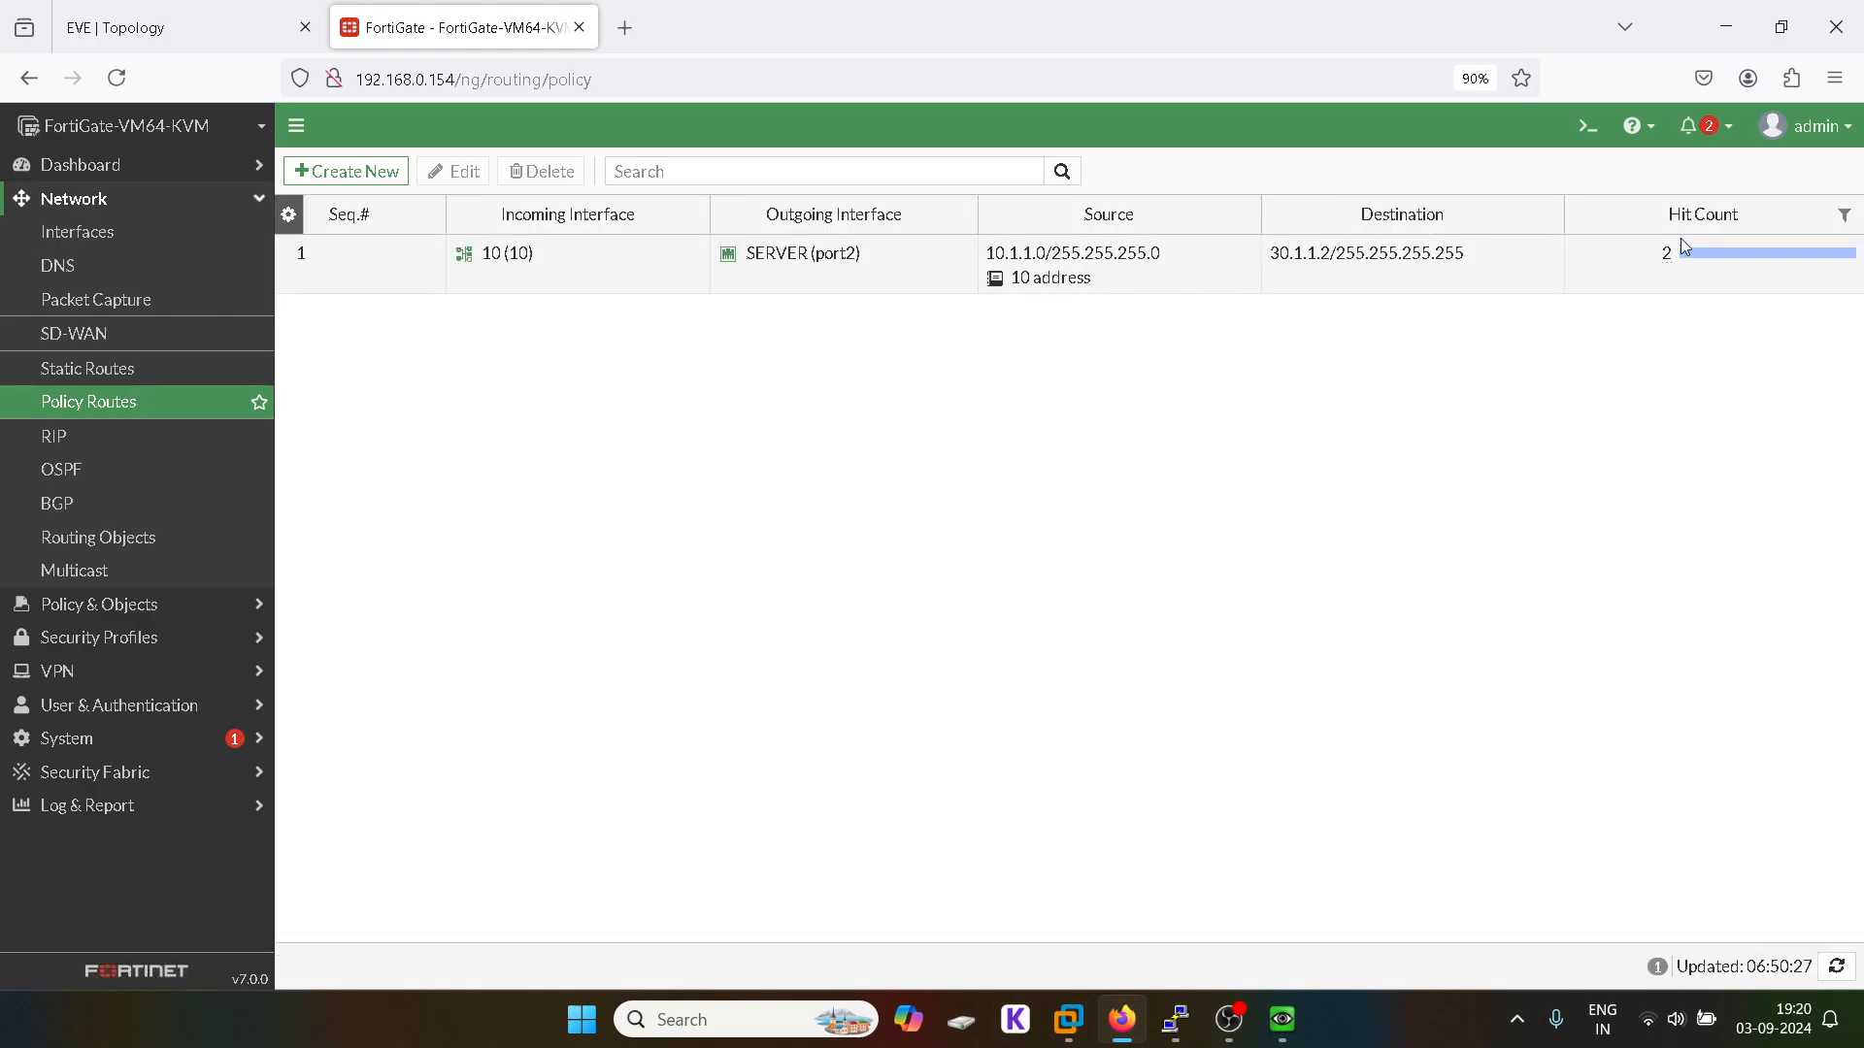
mouse_move(1283, 1027)
left_click(1189, 898)
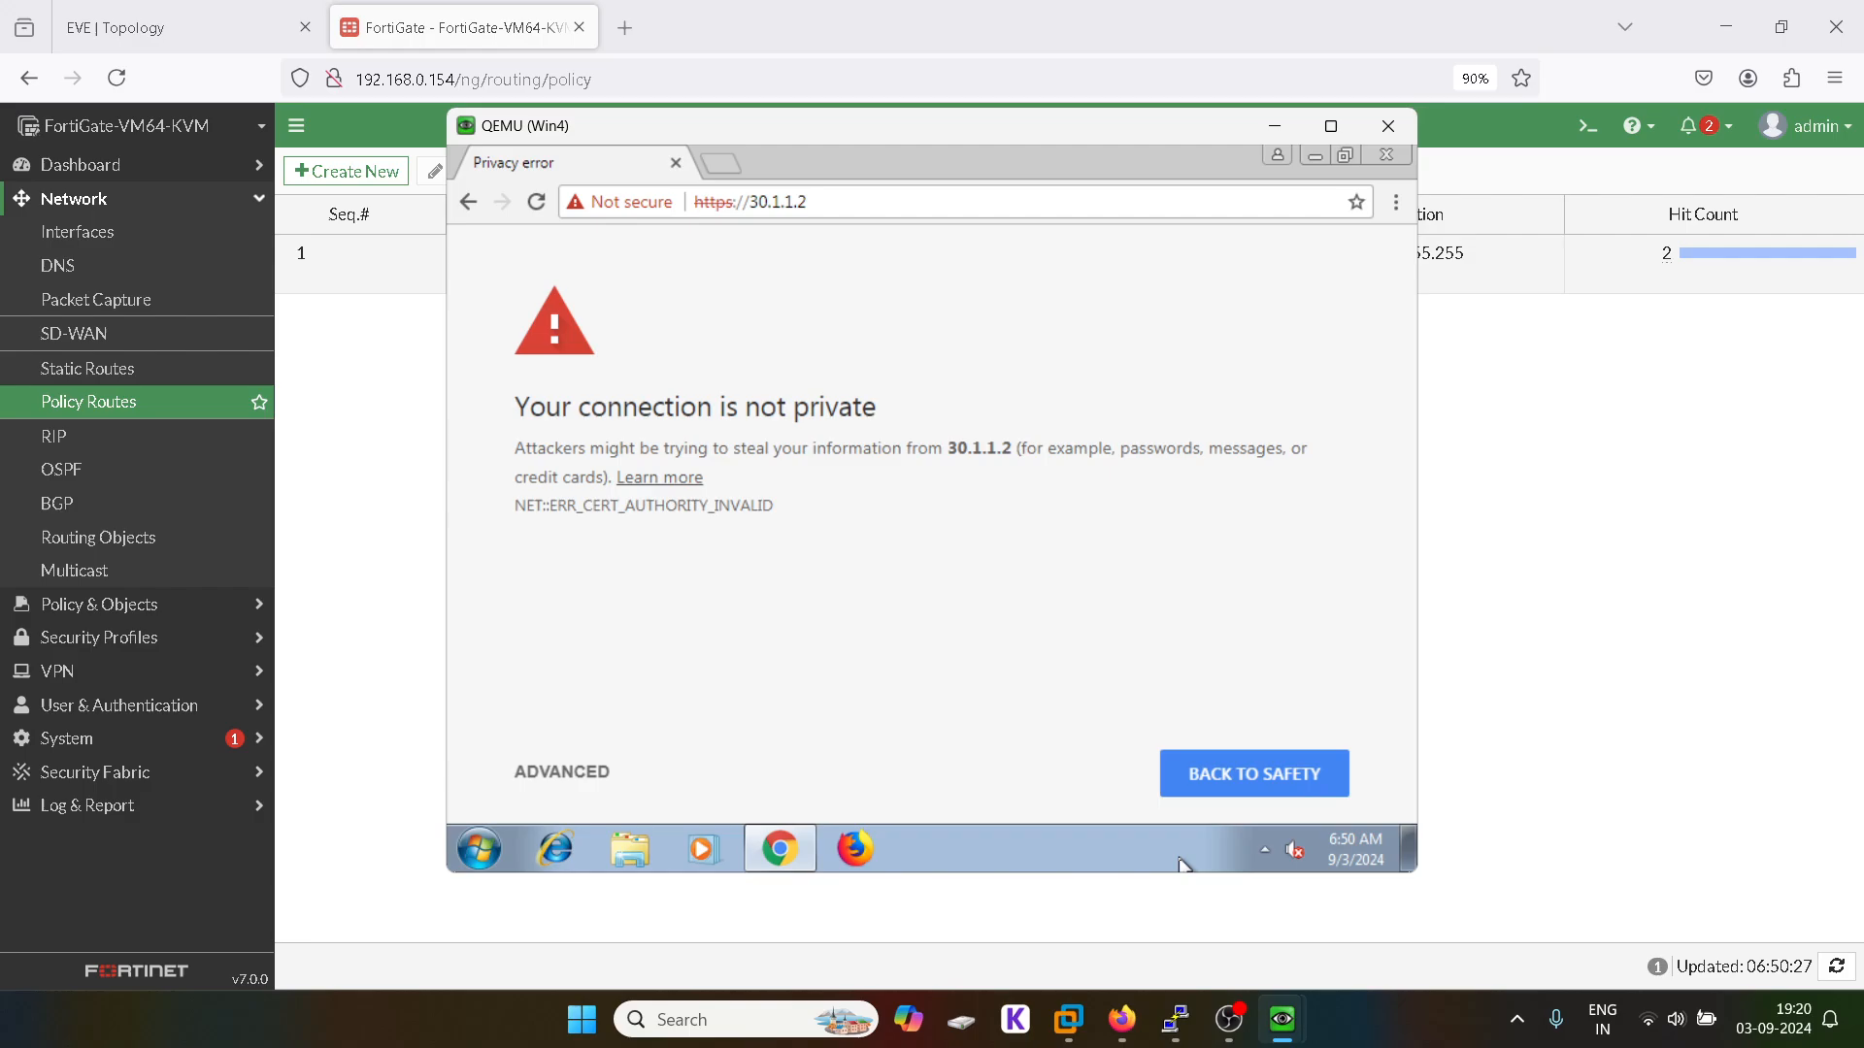
Step: Proceed past the certificate warning, log in to the 30.1.1.2 WEB-SERVER page, and return to FortiGate
left_click(563, 773)
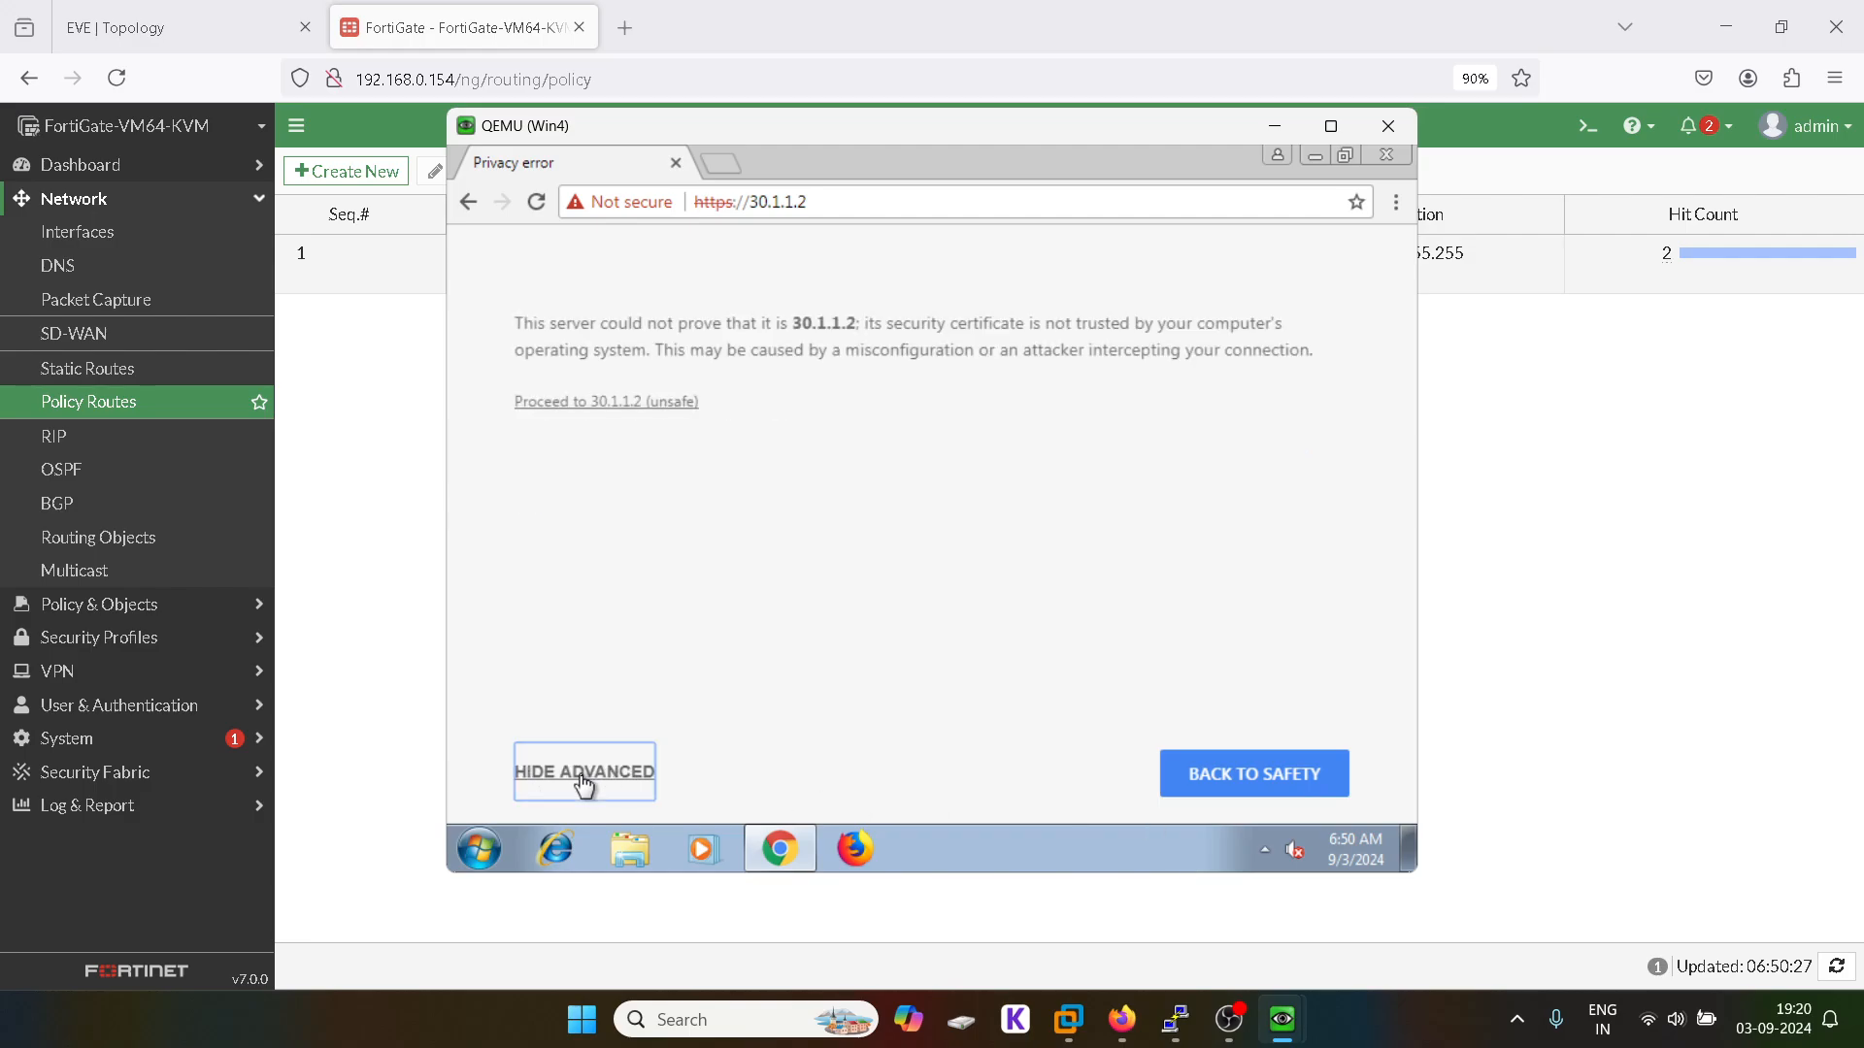
left_click(617, 404)
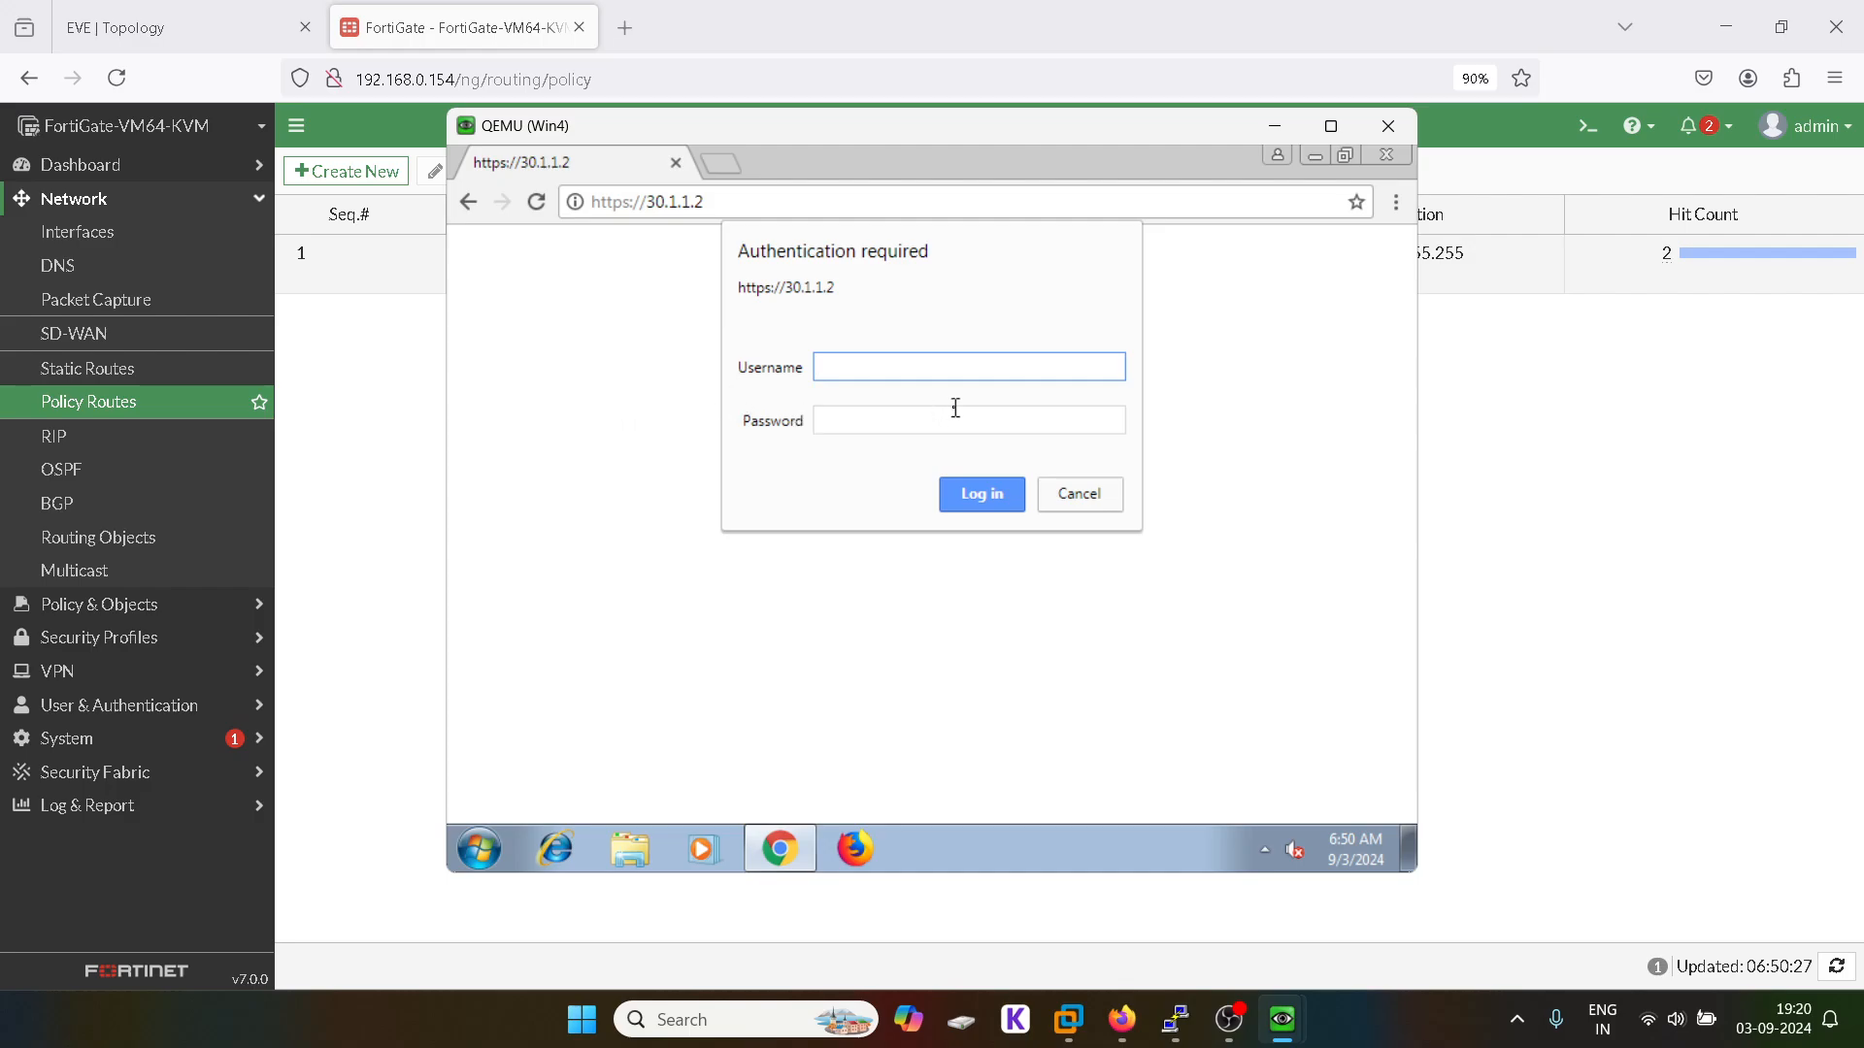
type("sakshi")
left_click(951, 417)
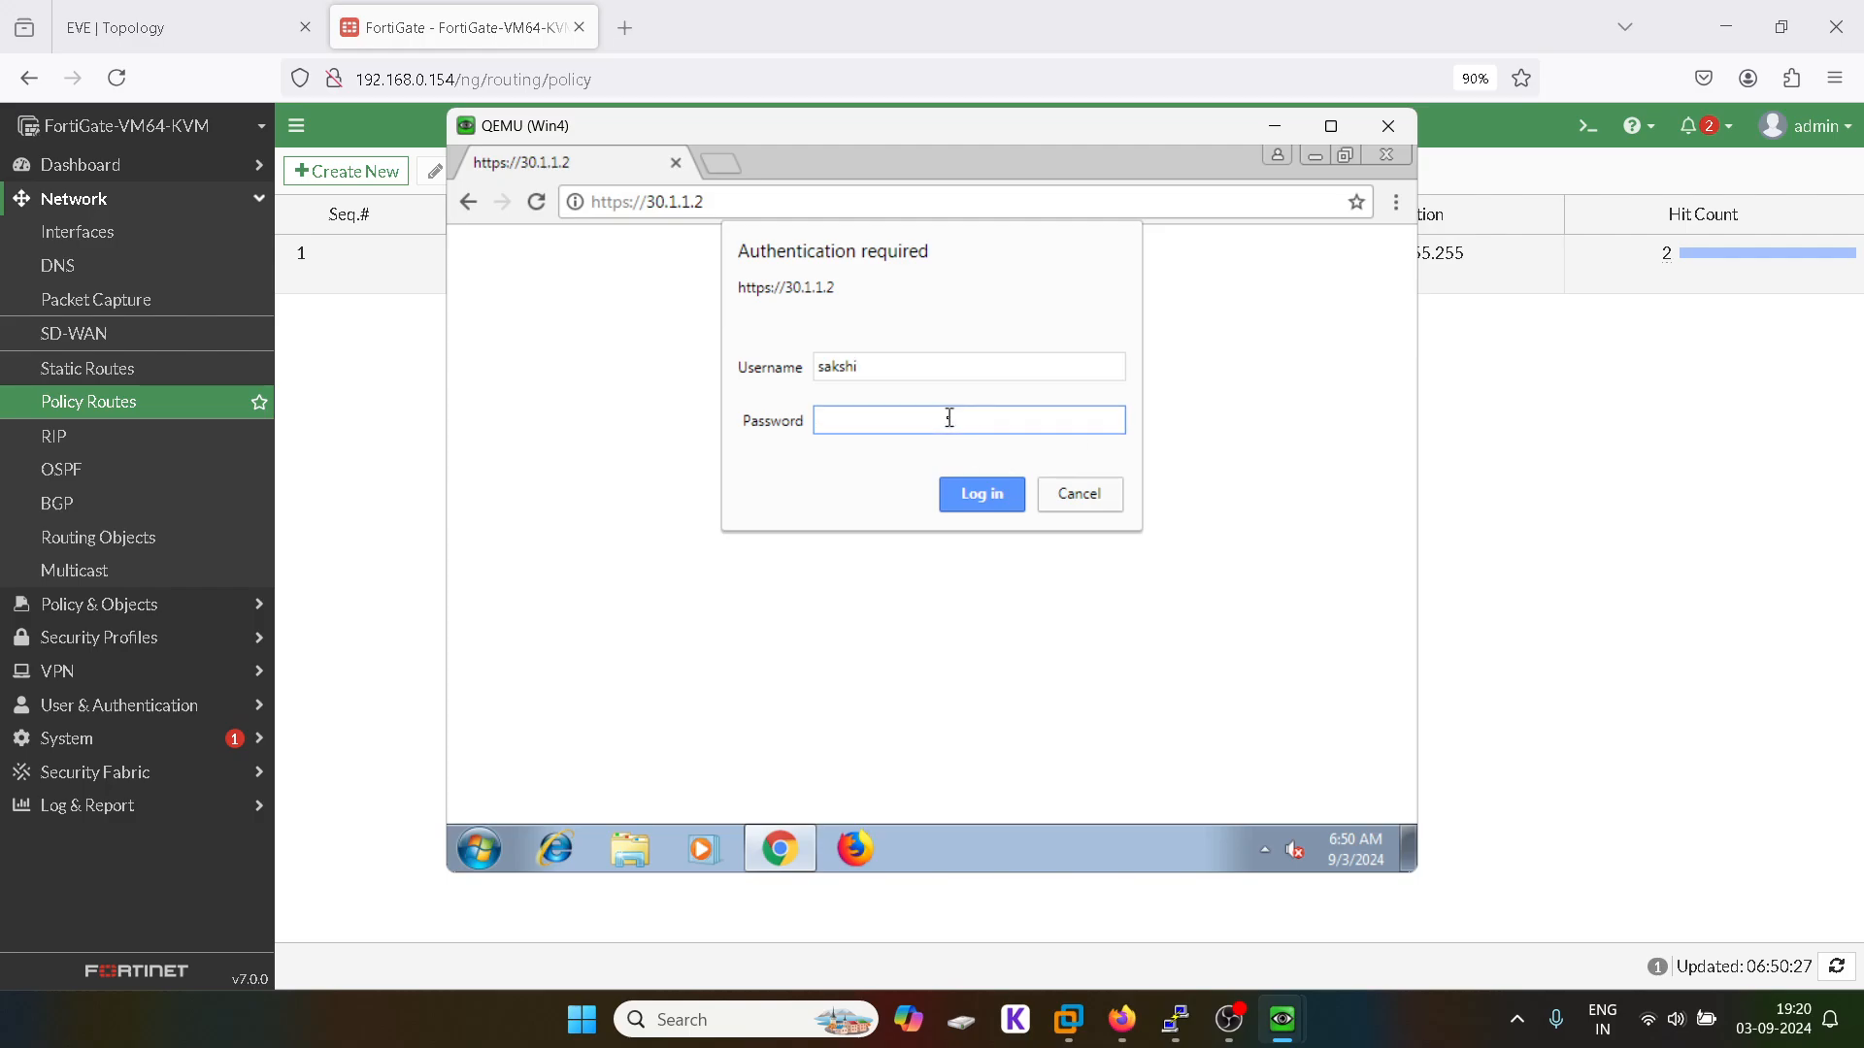
type("******")
key("Return")
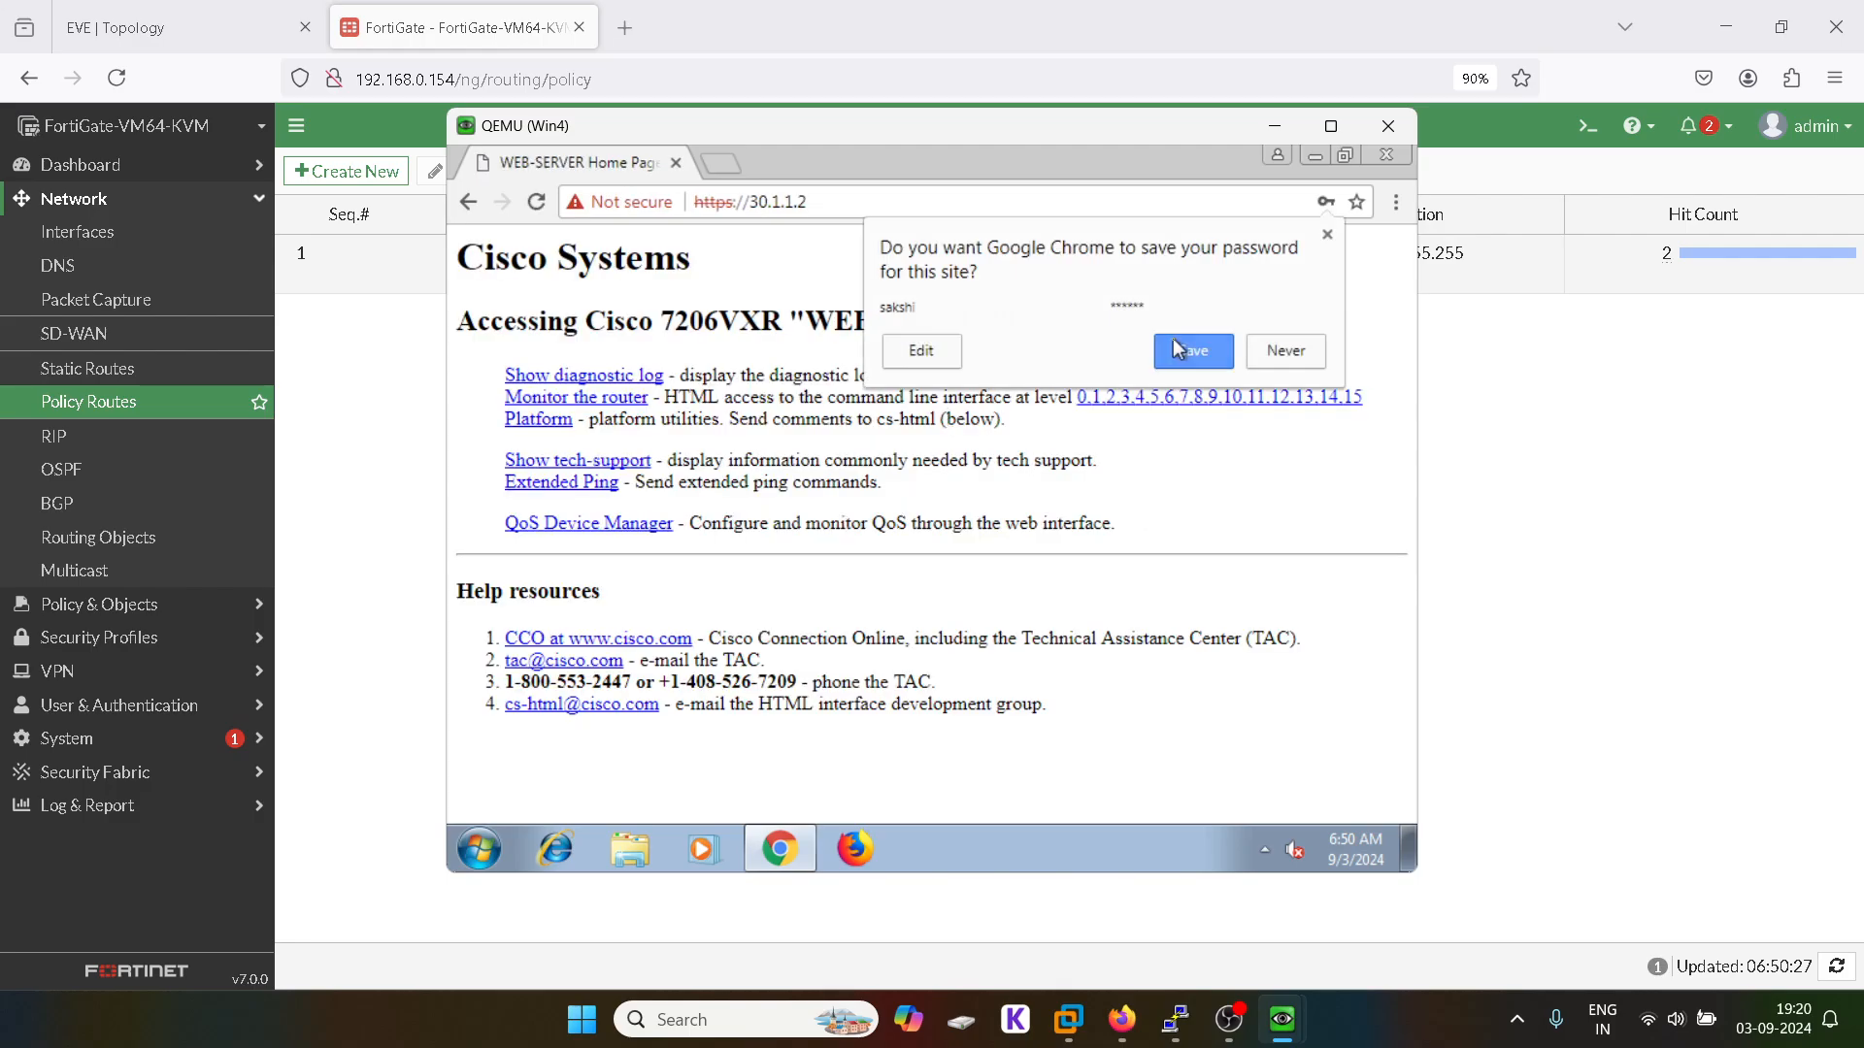
left_click(1326, 235)
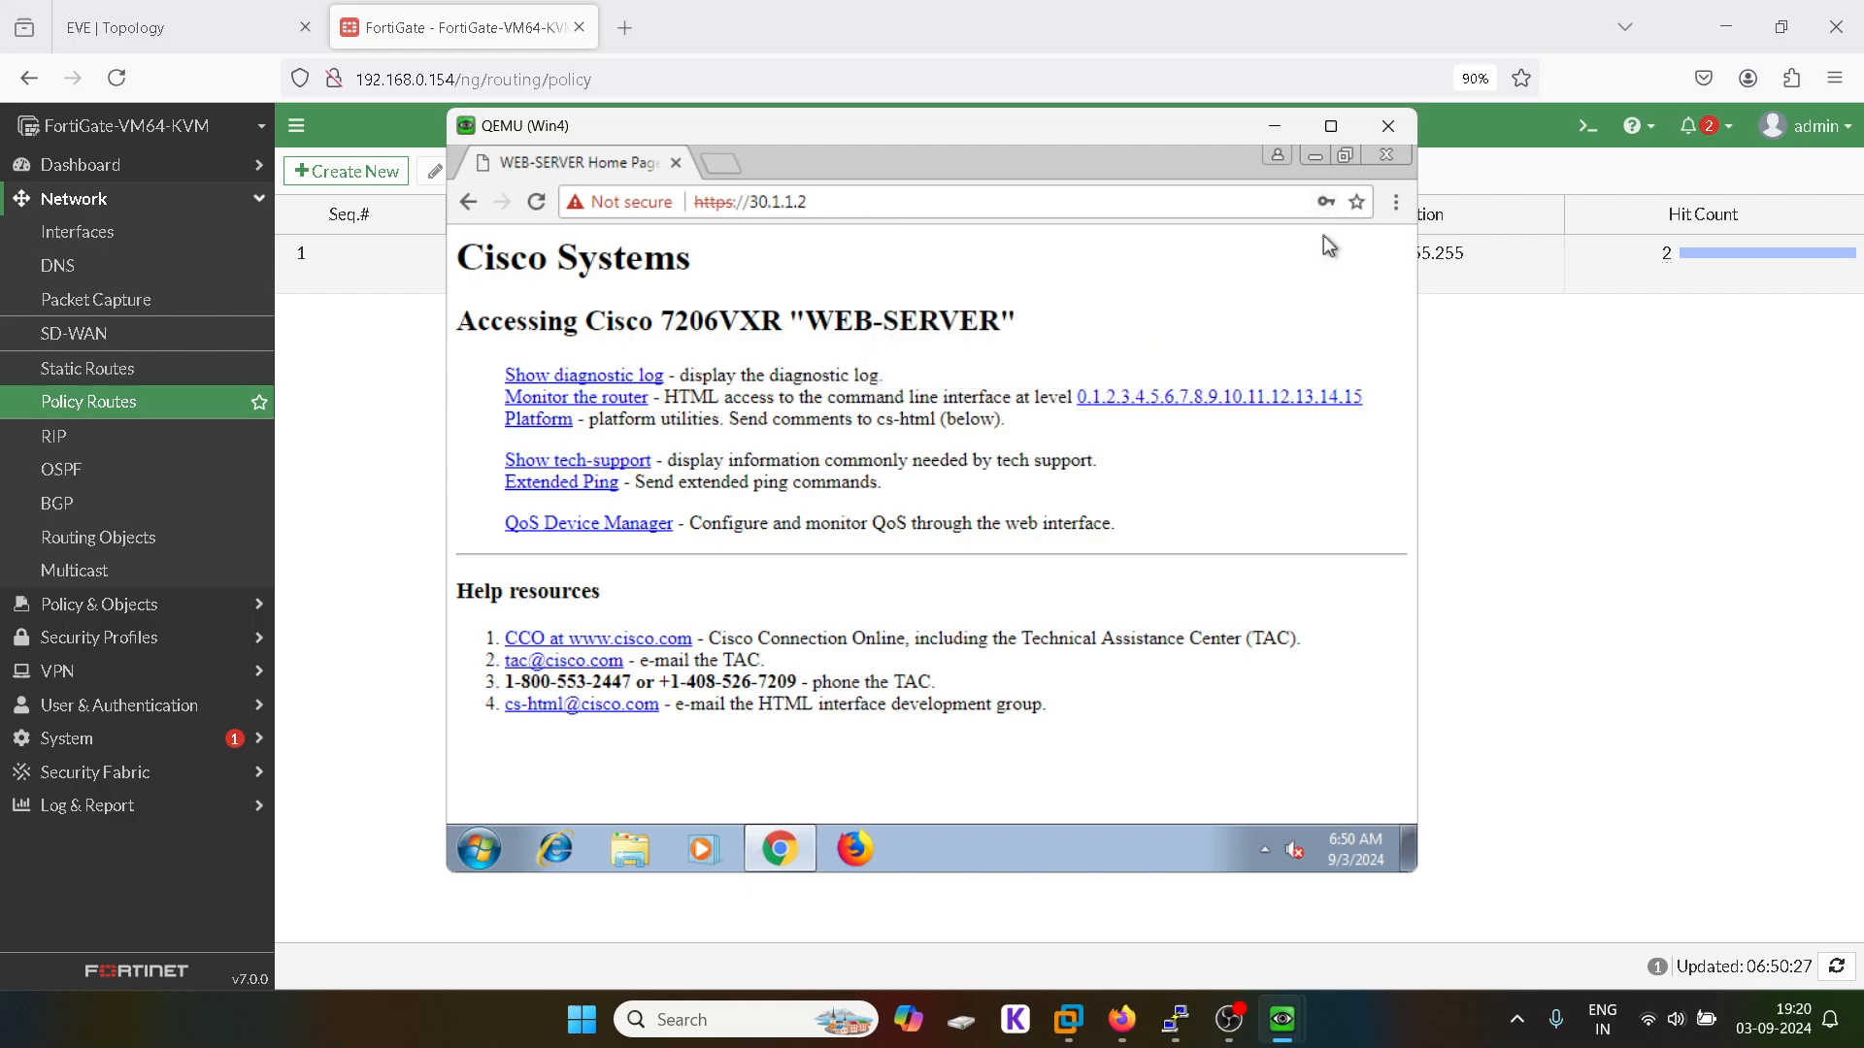
left_click(341, 391)
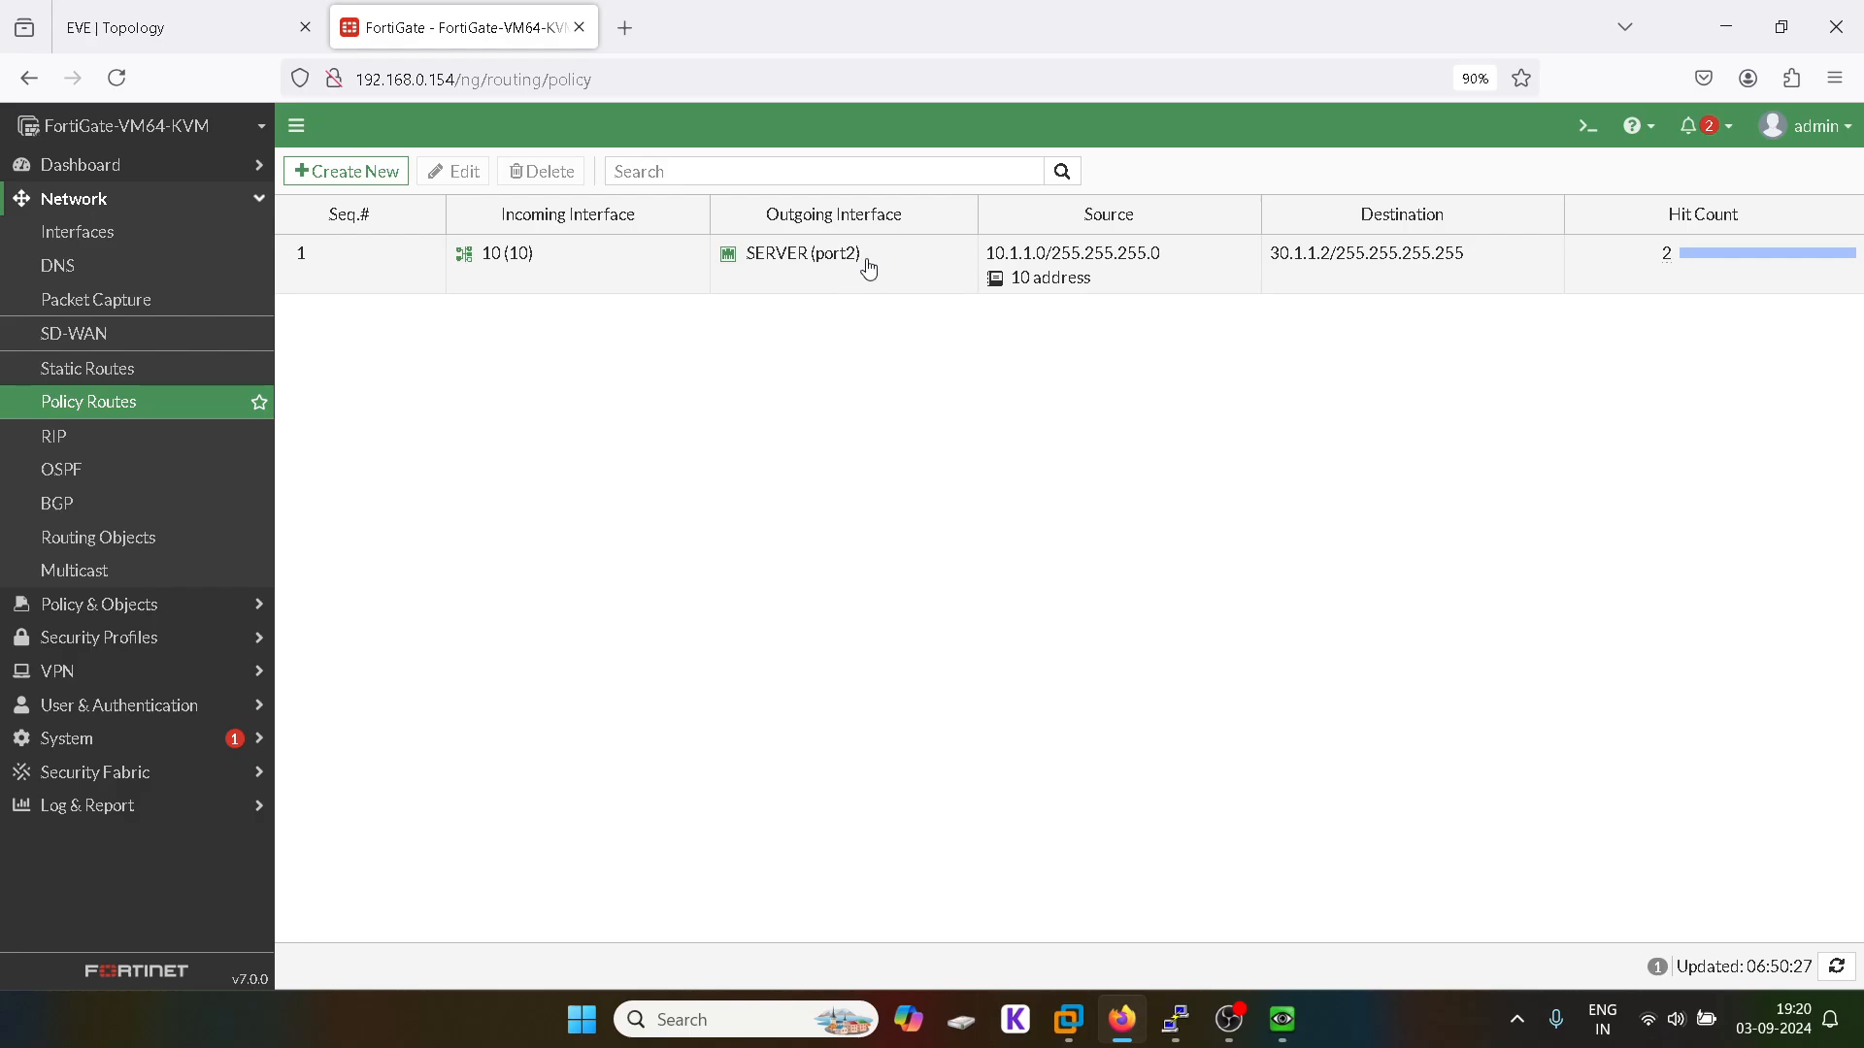
Step: Open policy route 1 and save it unchanged; the list now shows 6 hits
left_click(148, 5)
left_click(456, 27)
double_click(360, 248)
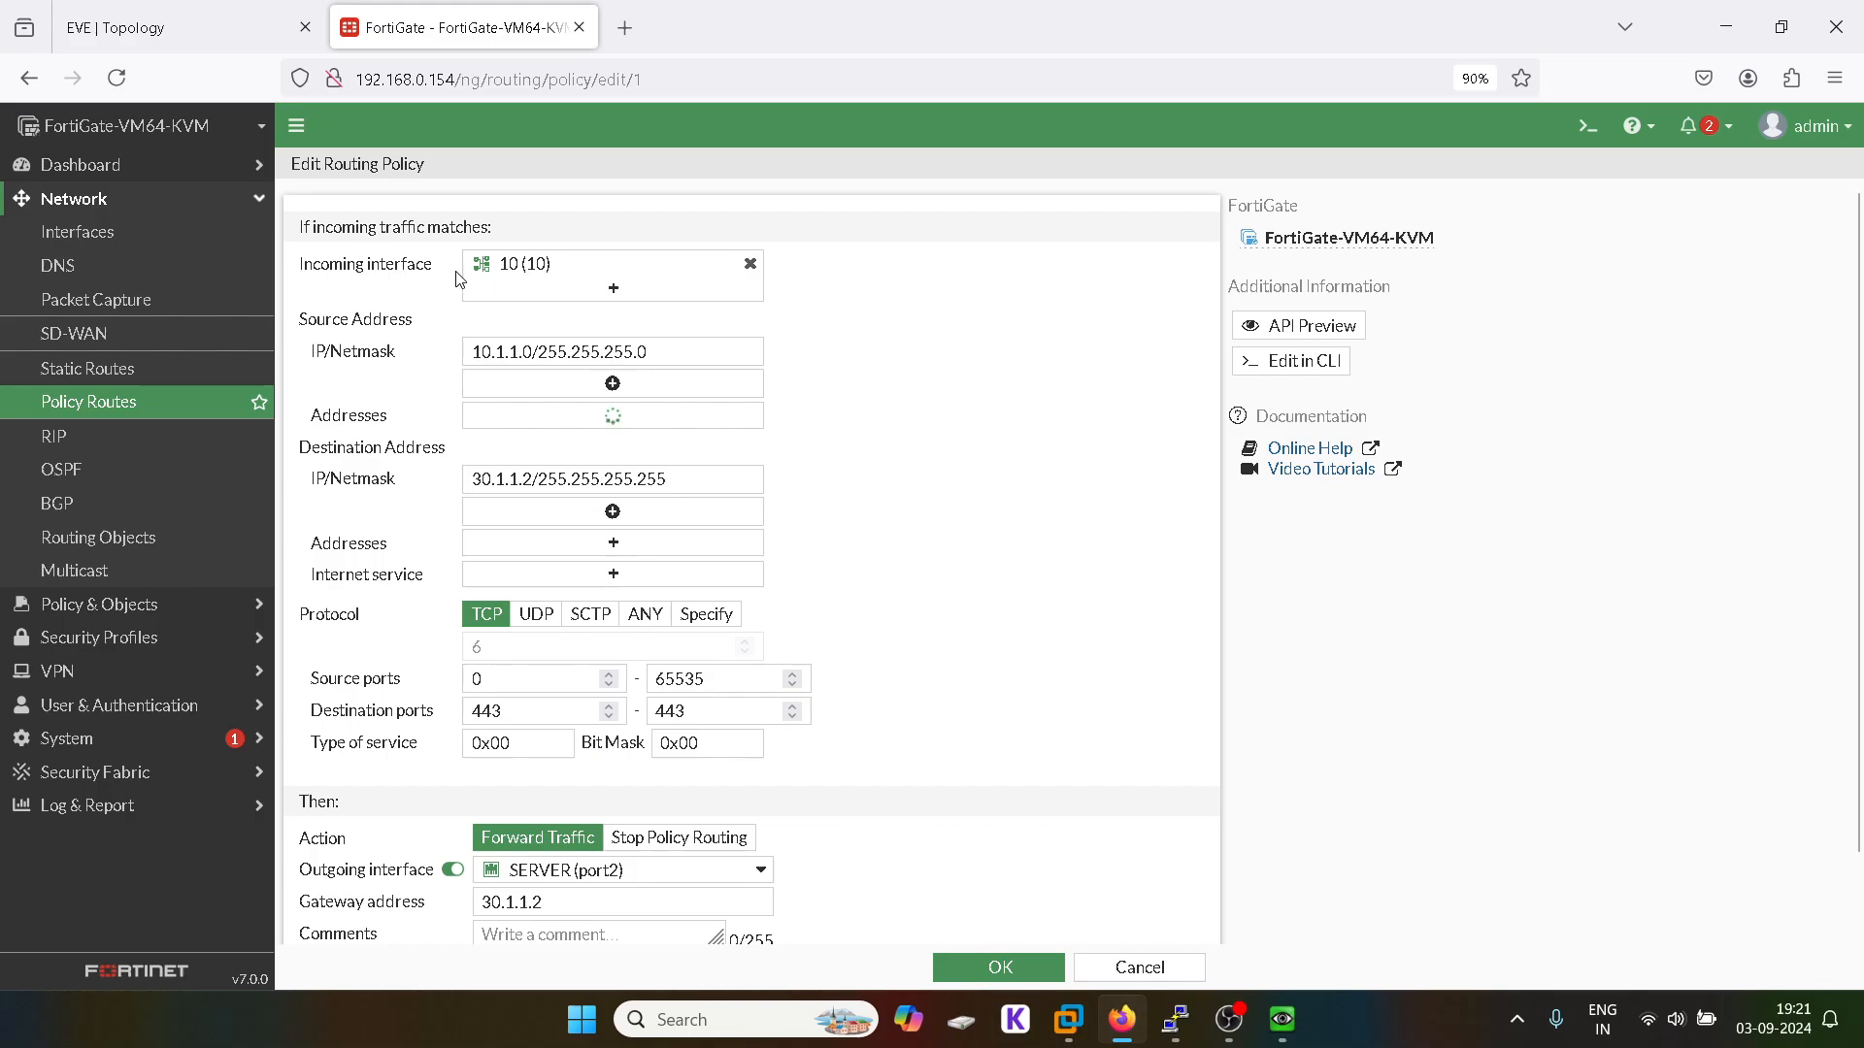
scroll(1094, 695, "down", 2)
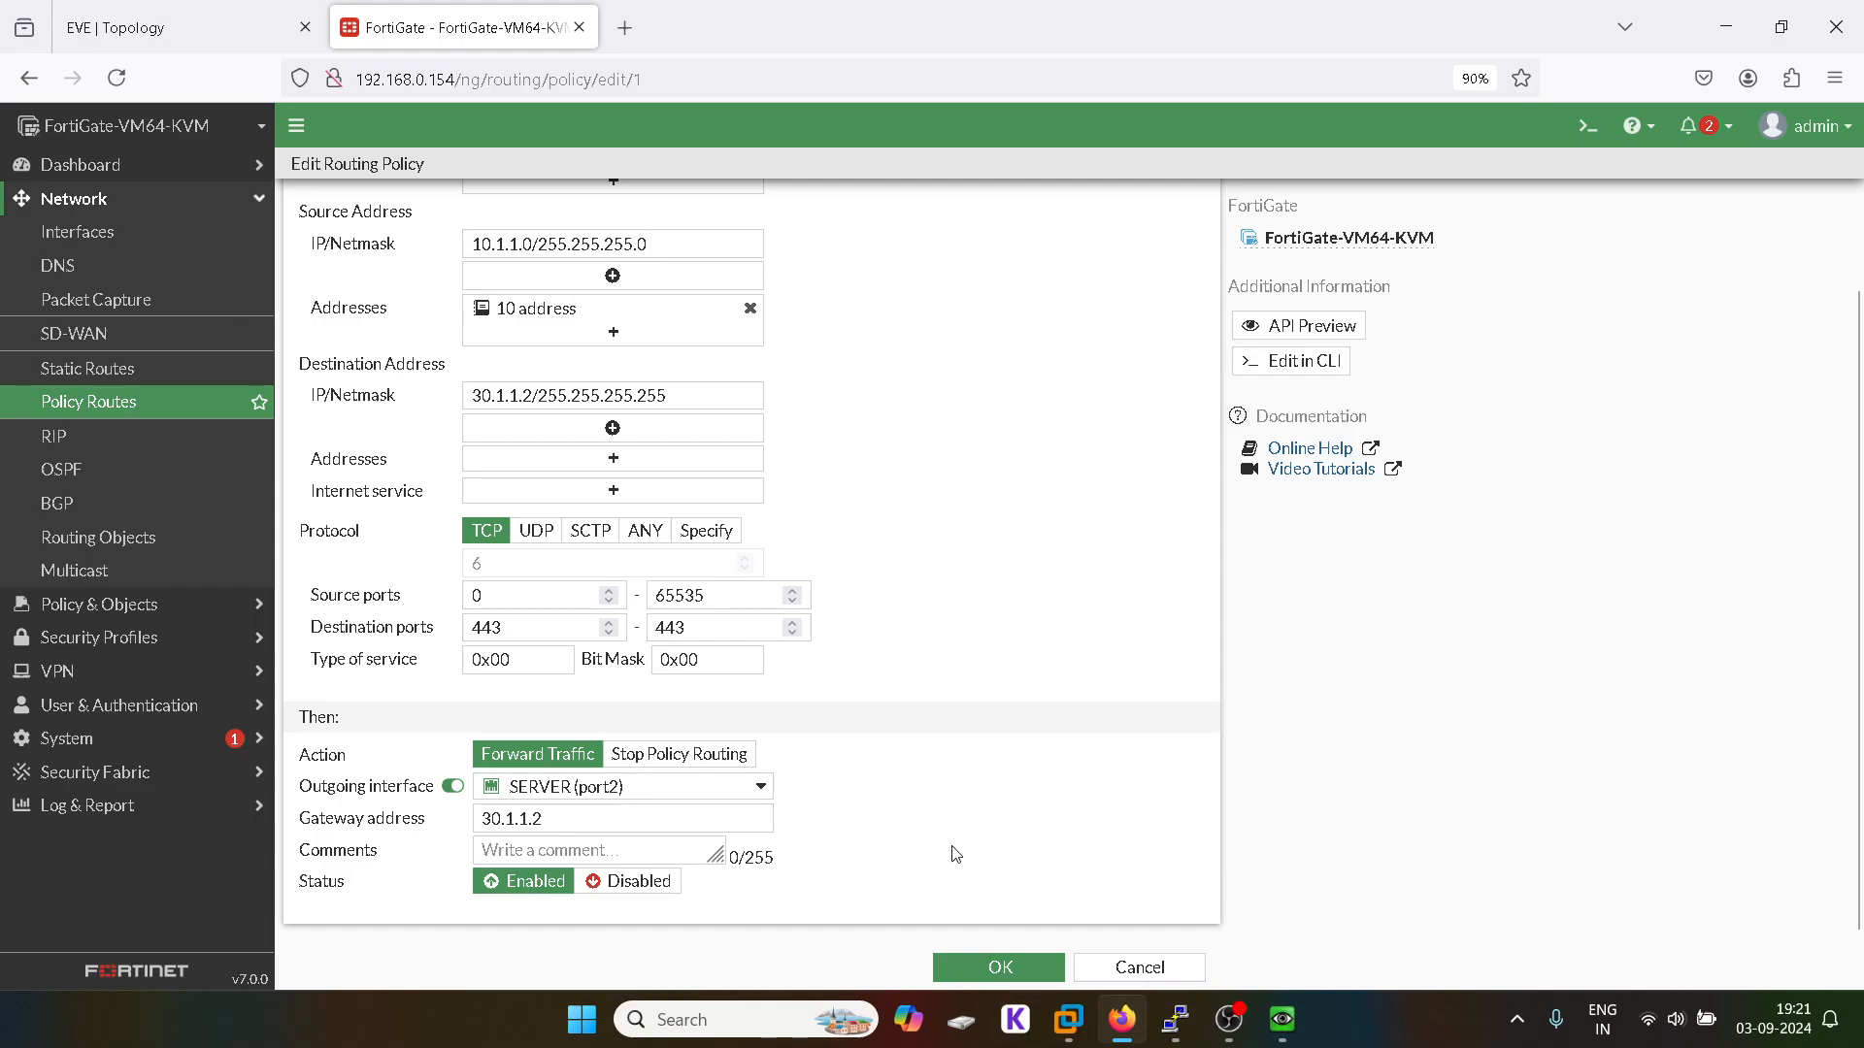
left_click(999, 968)
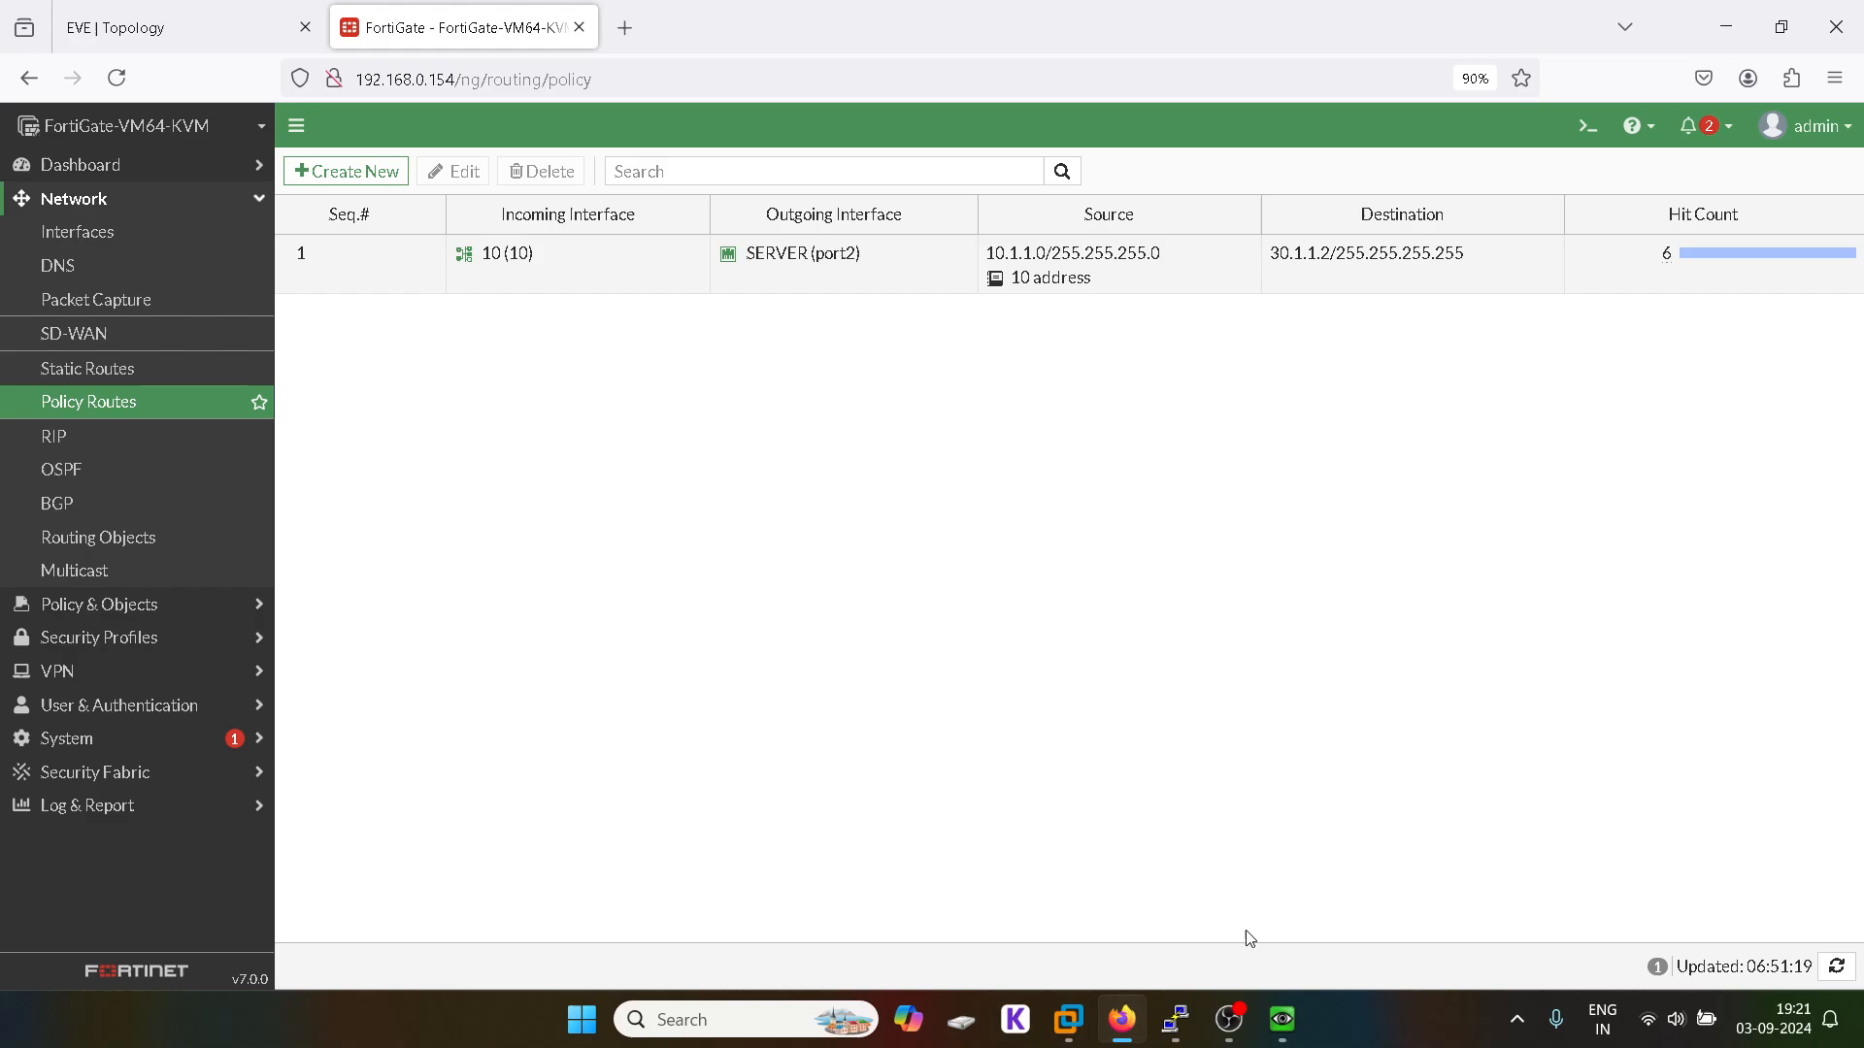
mouse_move(1282, 1031)
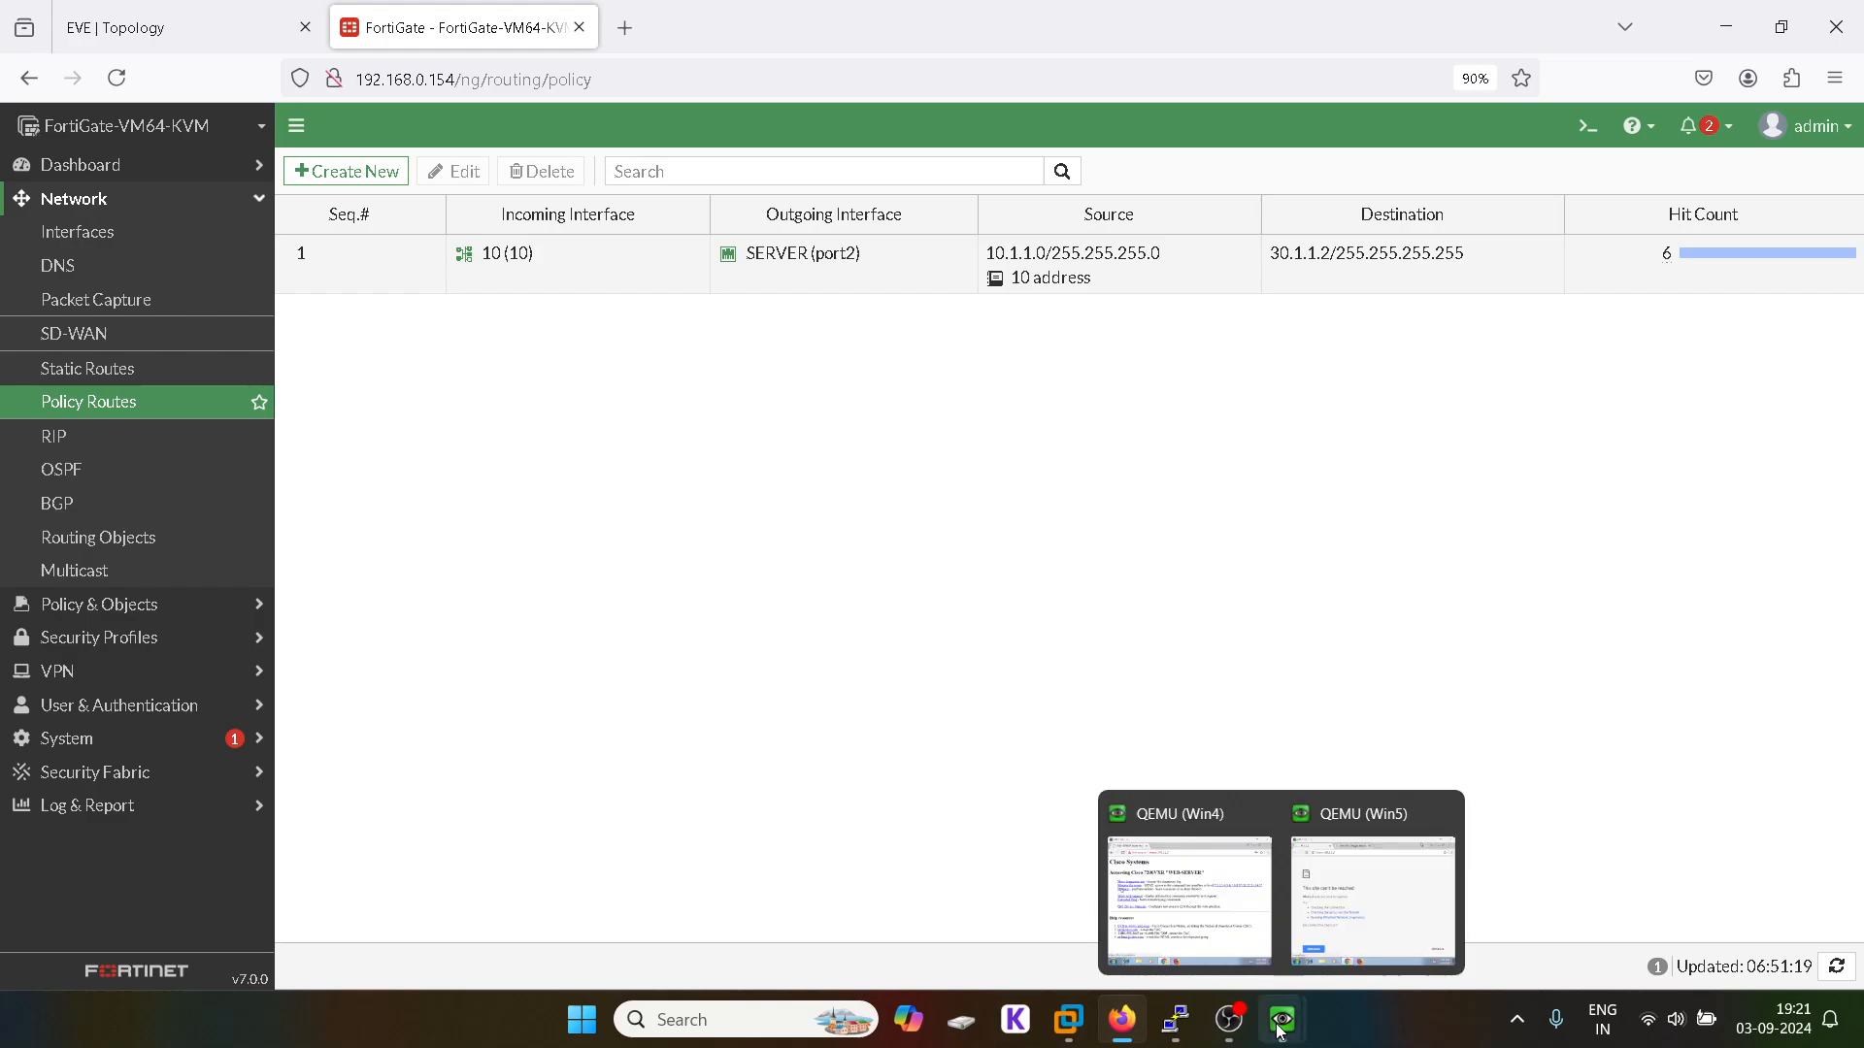
left_click(1189, 898)
key("ctrl+t")
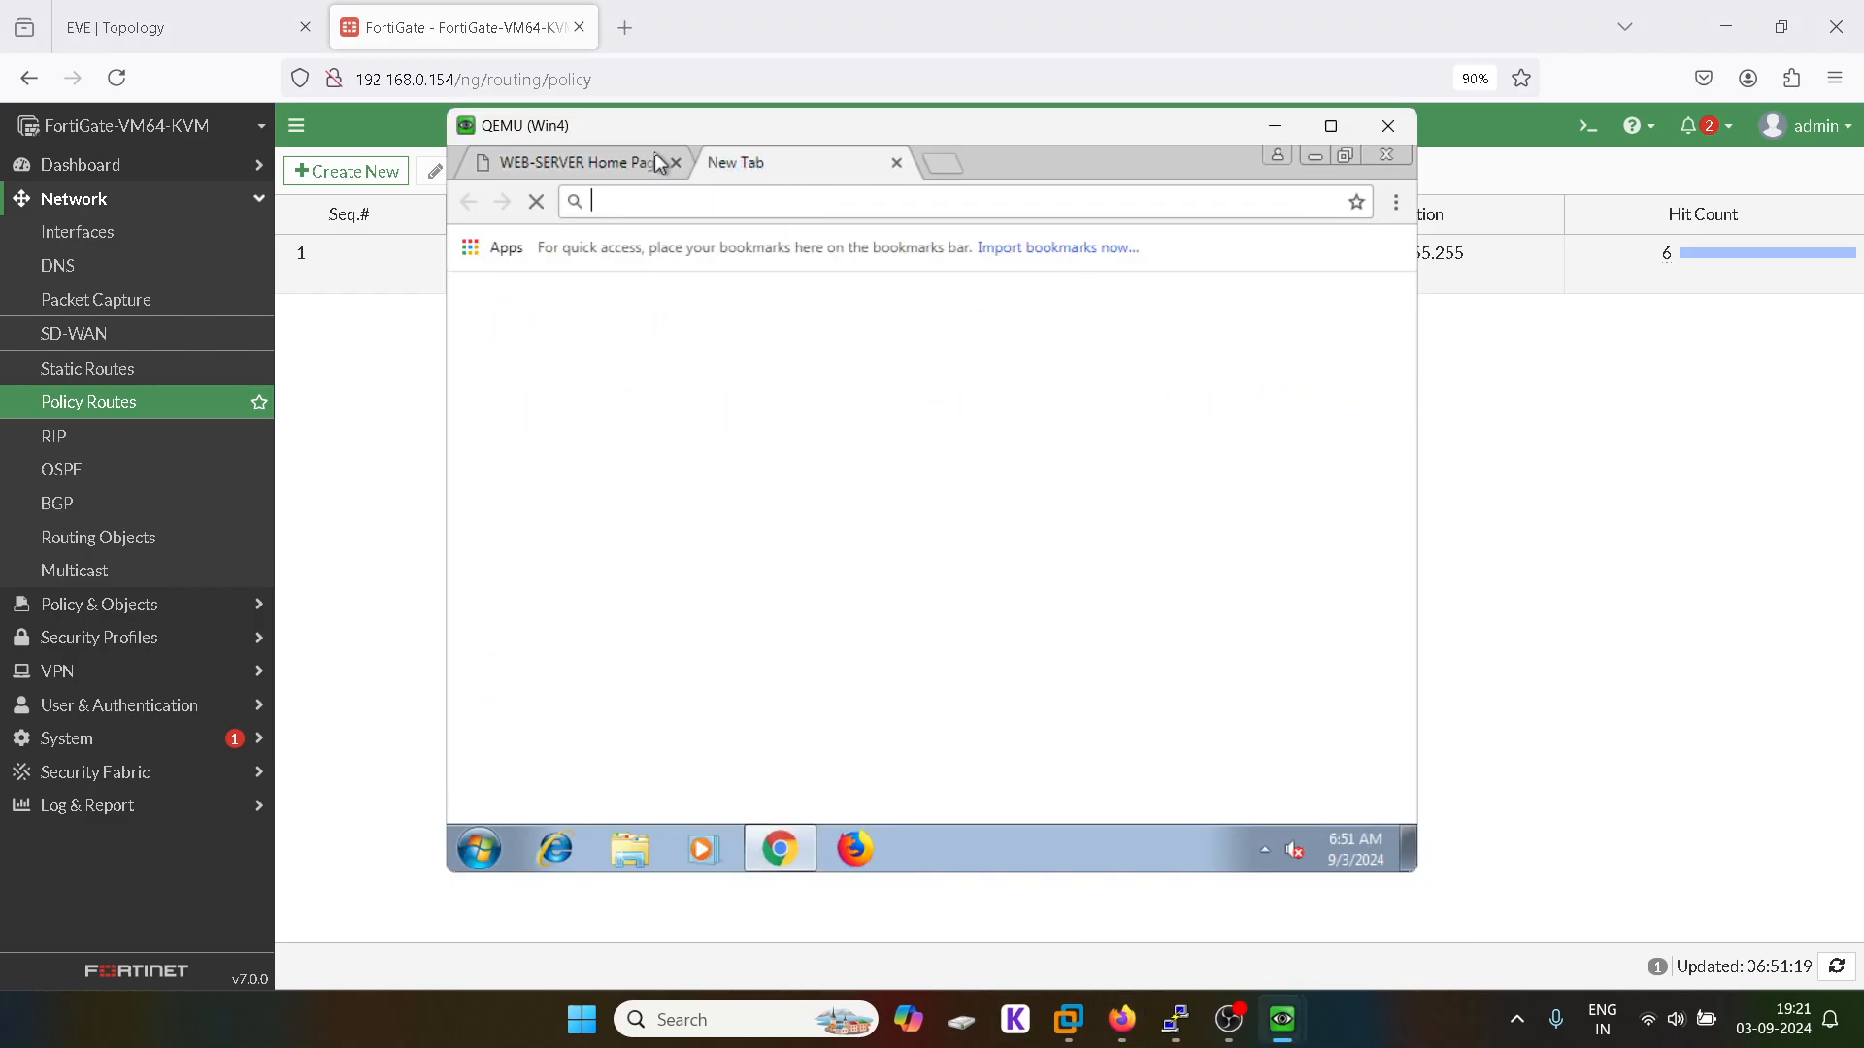
left_click(676, 162)
type("h")
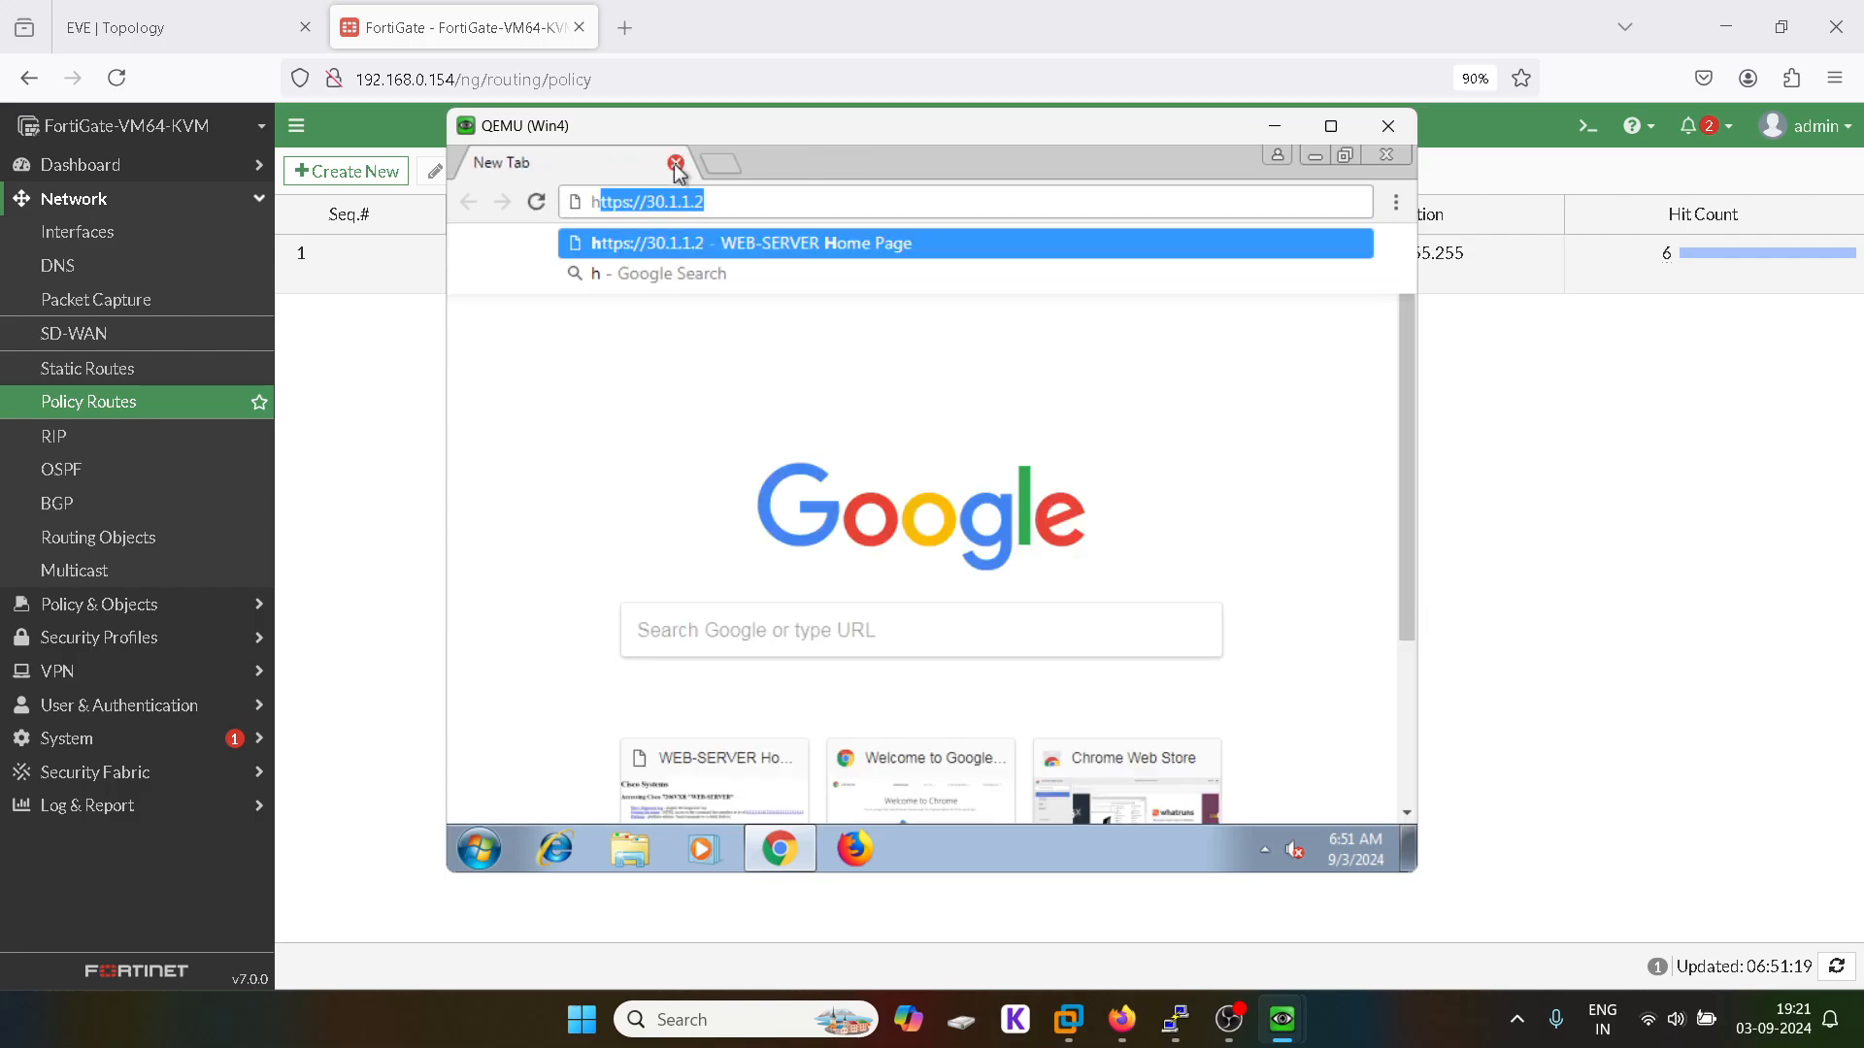
type("ttp://")
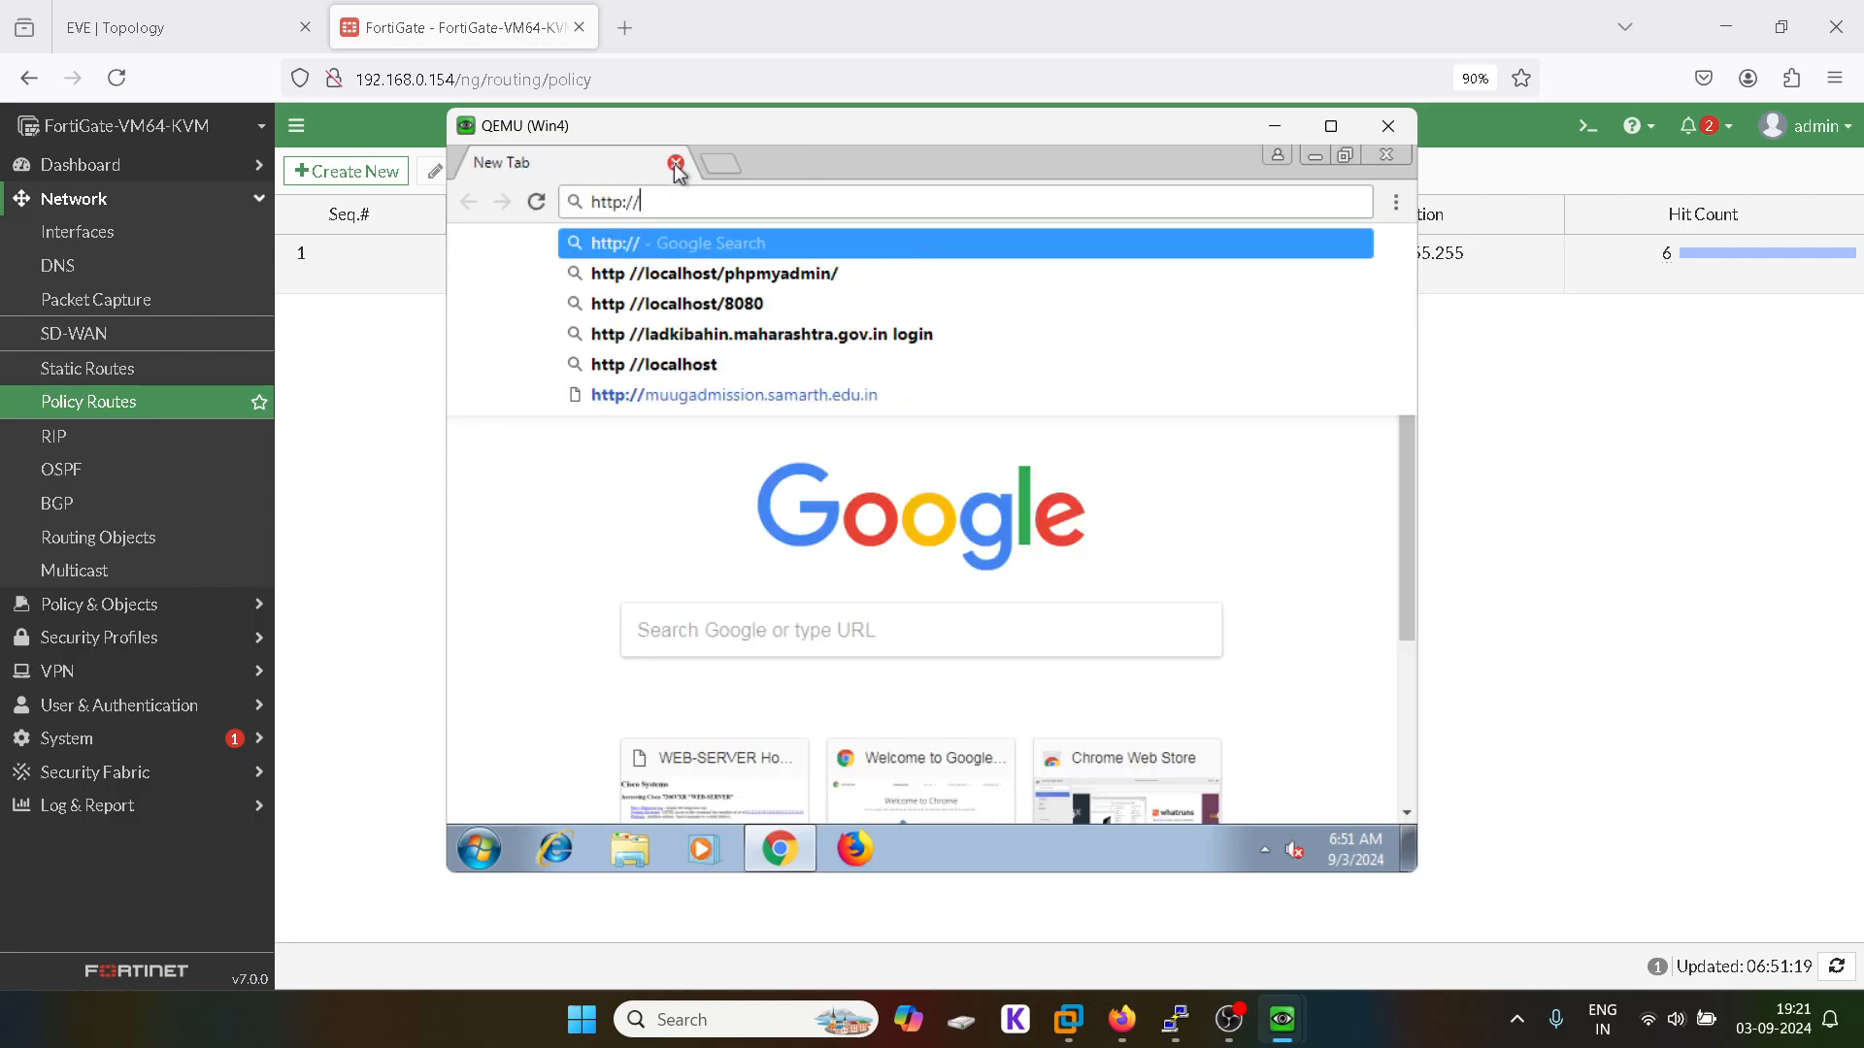
type("10")
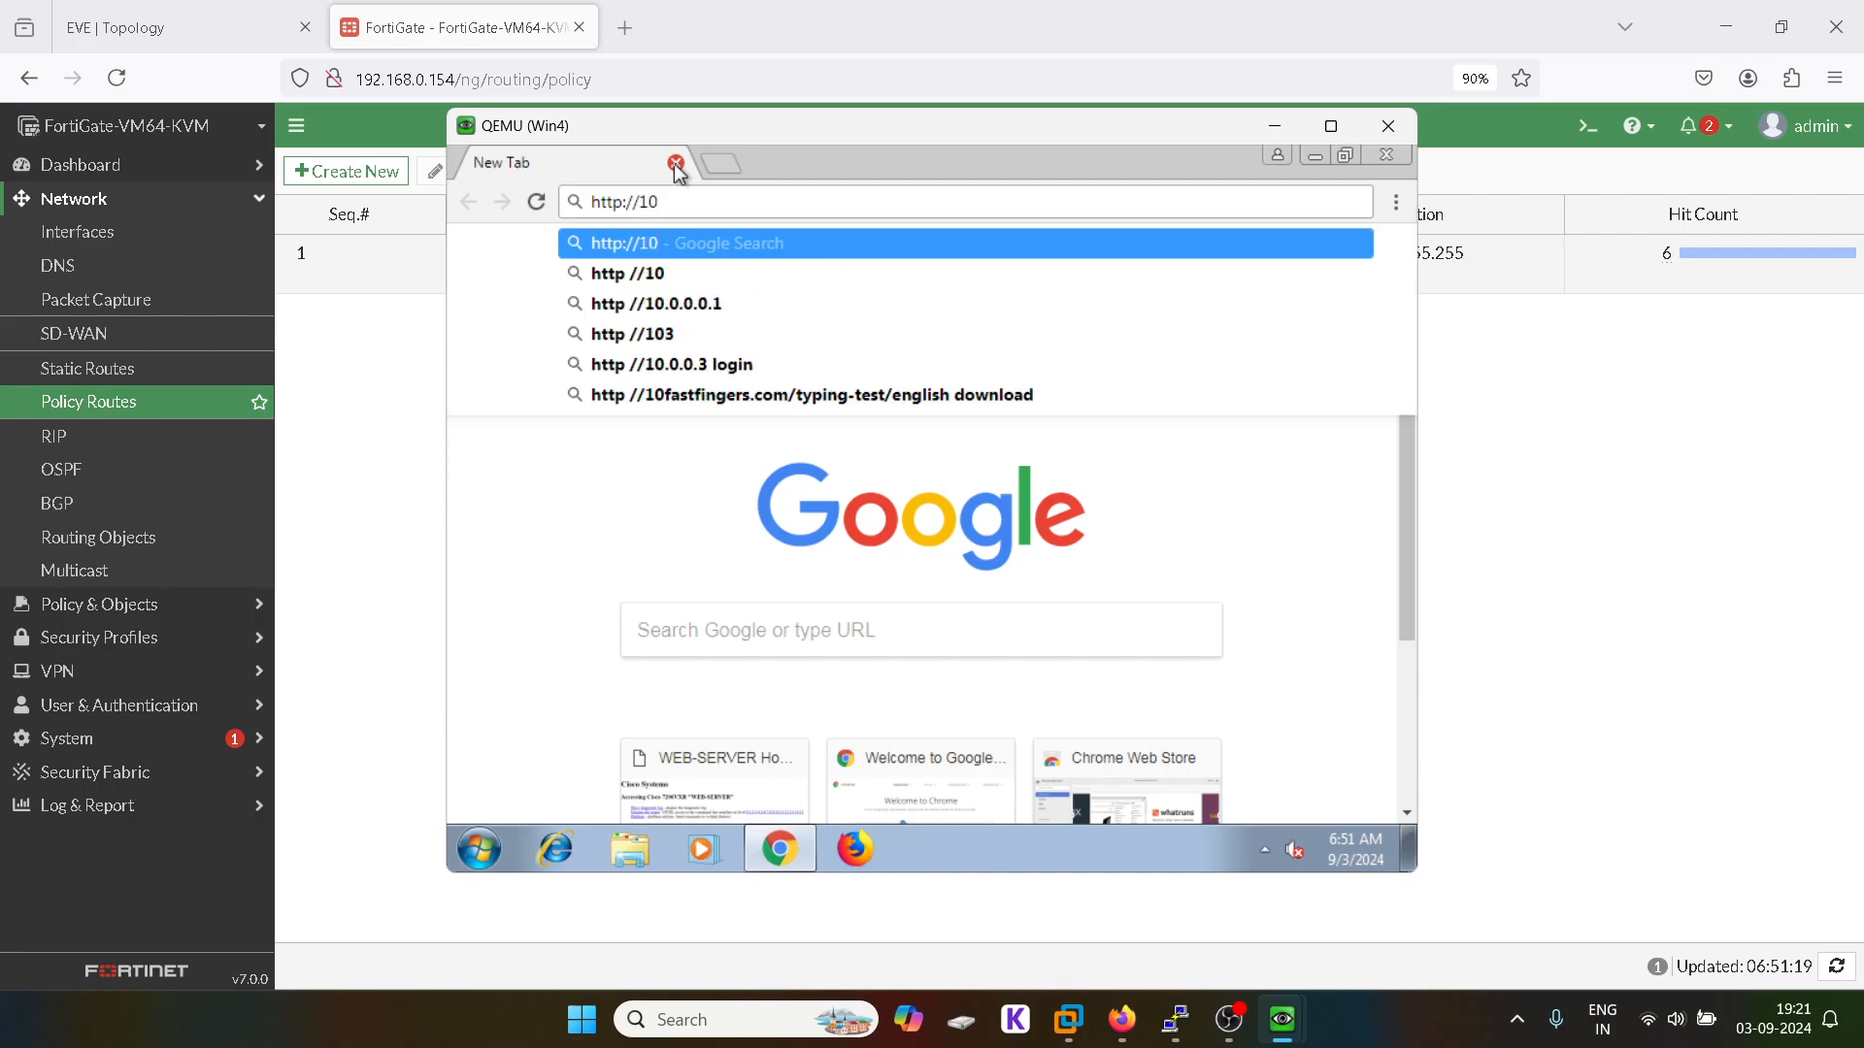
key("BackSpace")
key("BackSpace")
type("30.")
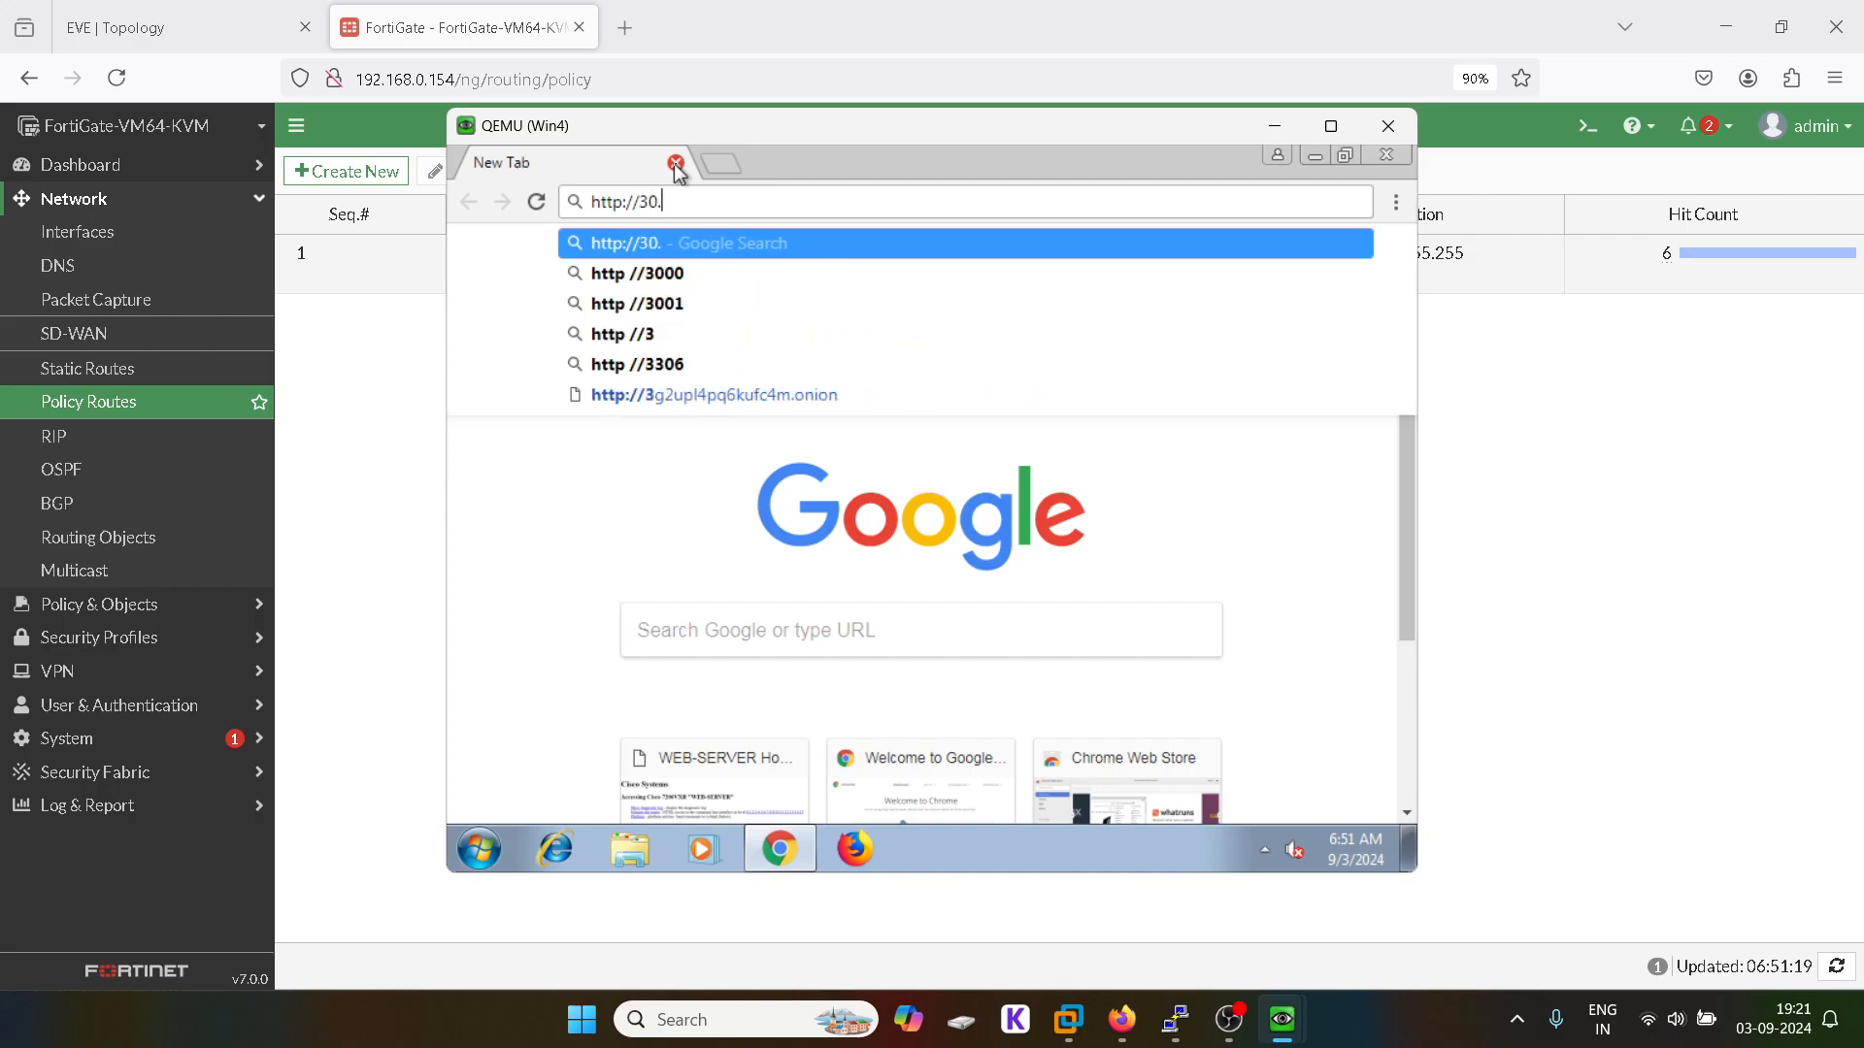
type("1.1.2")
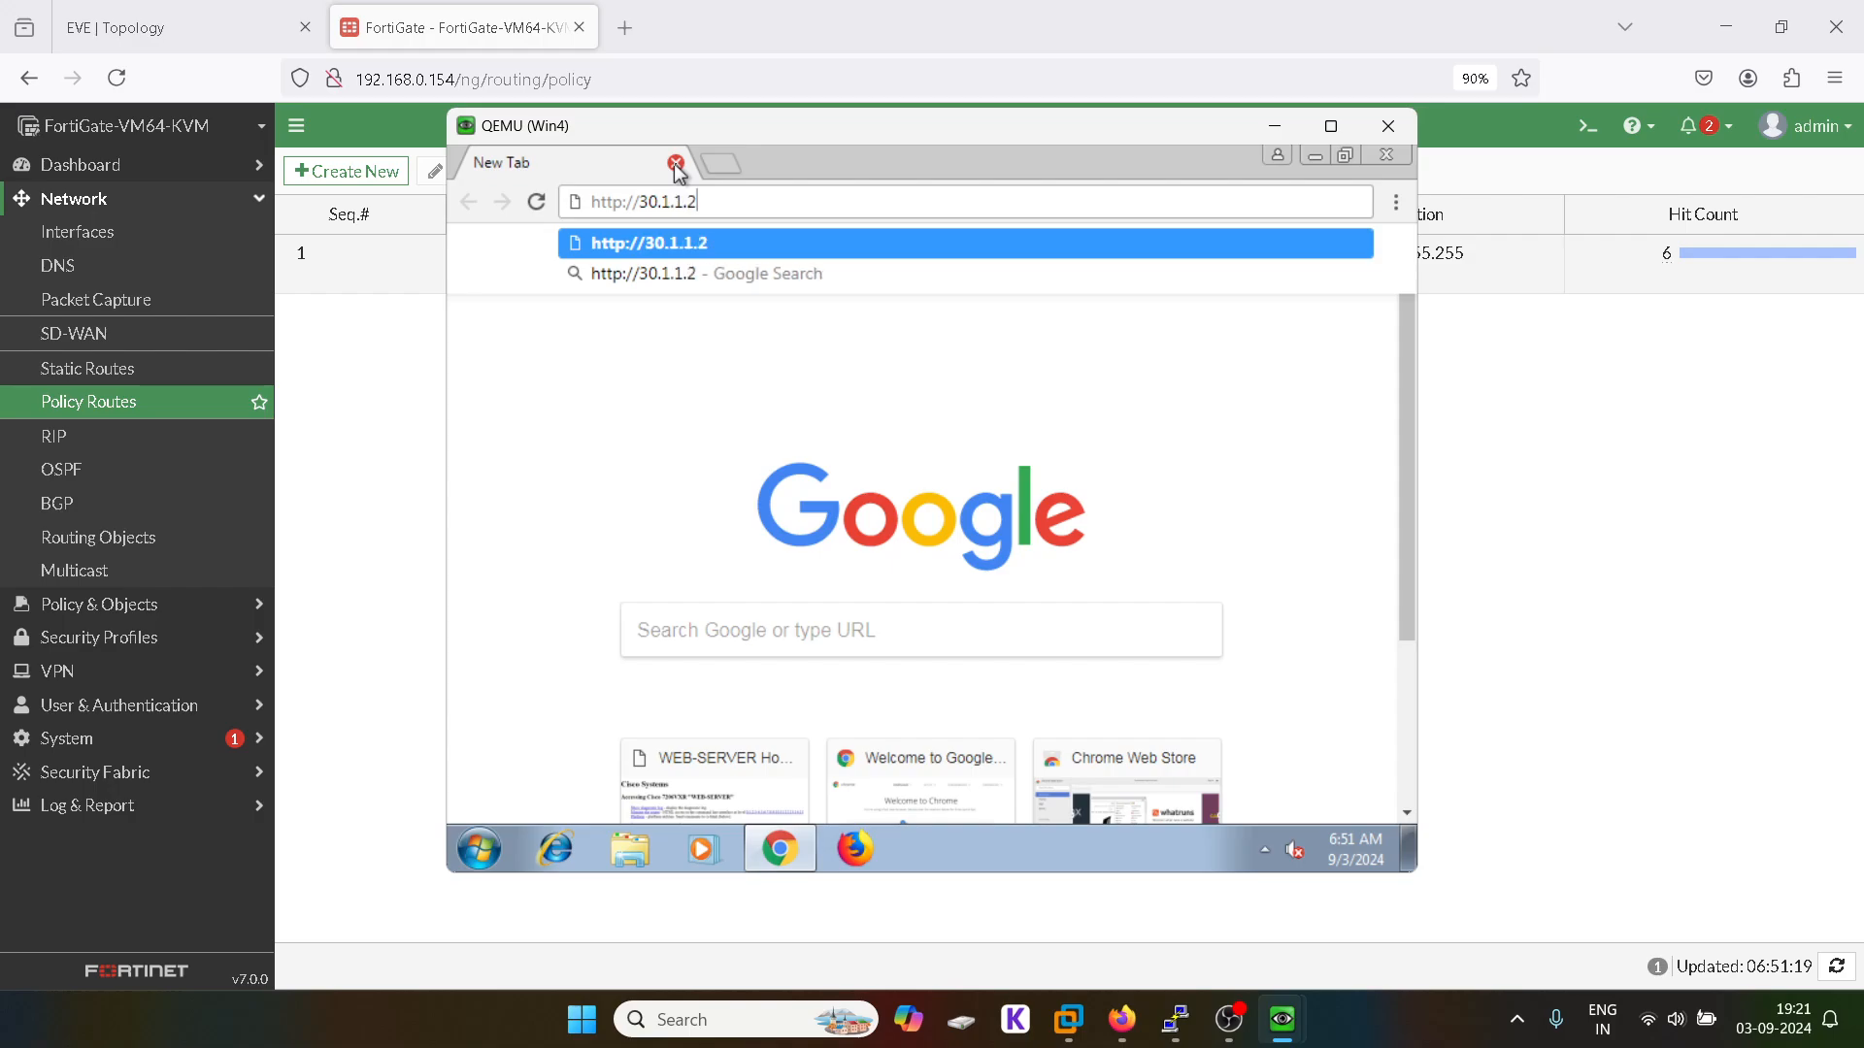
key("Return")
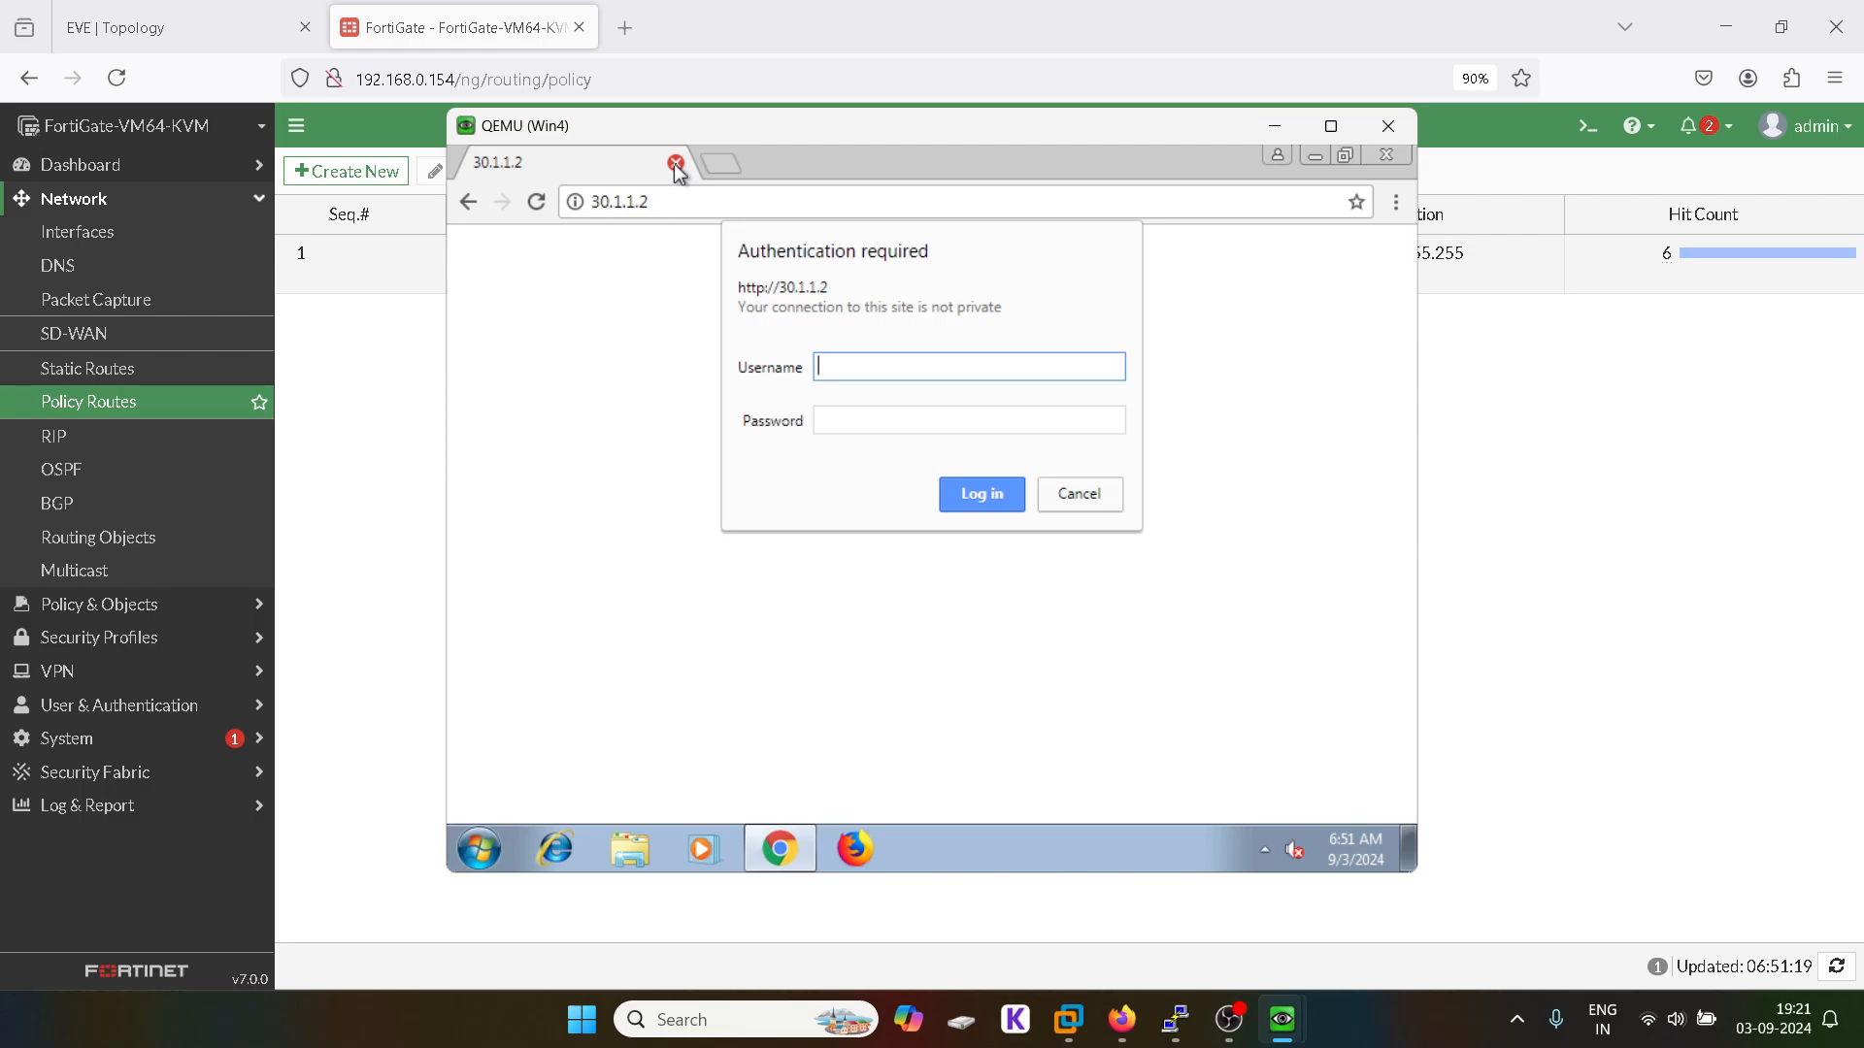
Step: Enter the web server's username and password to reach WEB-SERVER, then return to FortiGate
type("sakshi")
key("Tab")
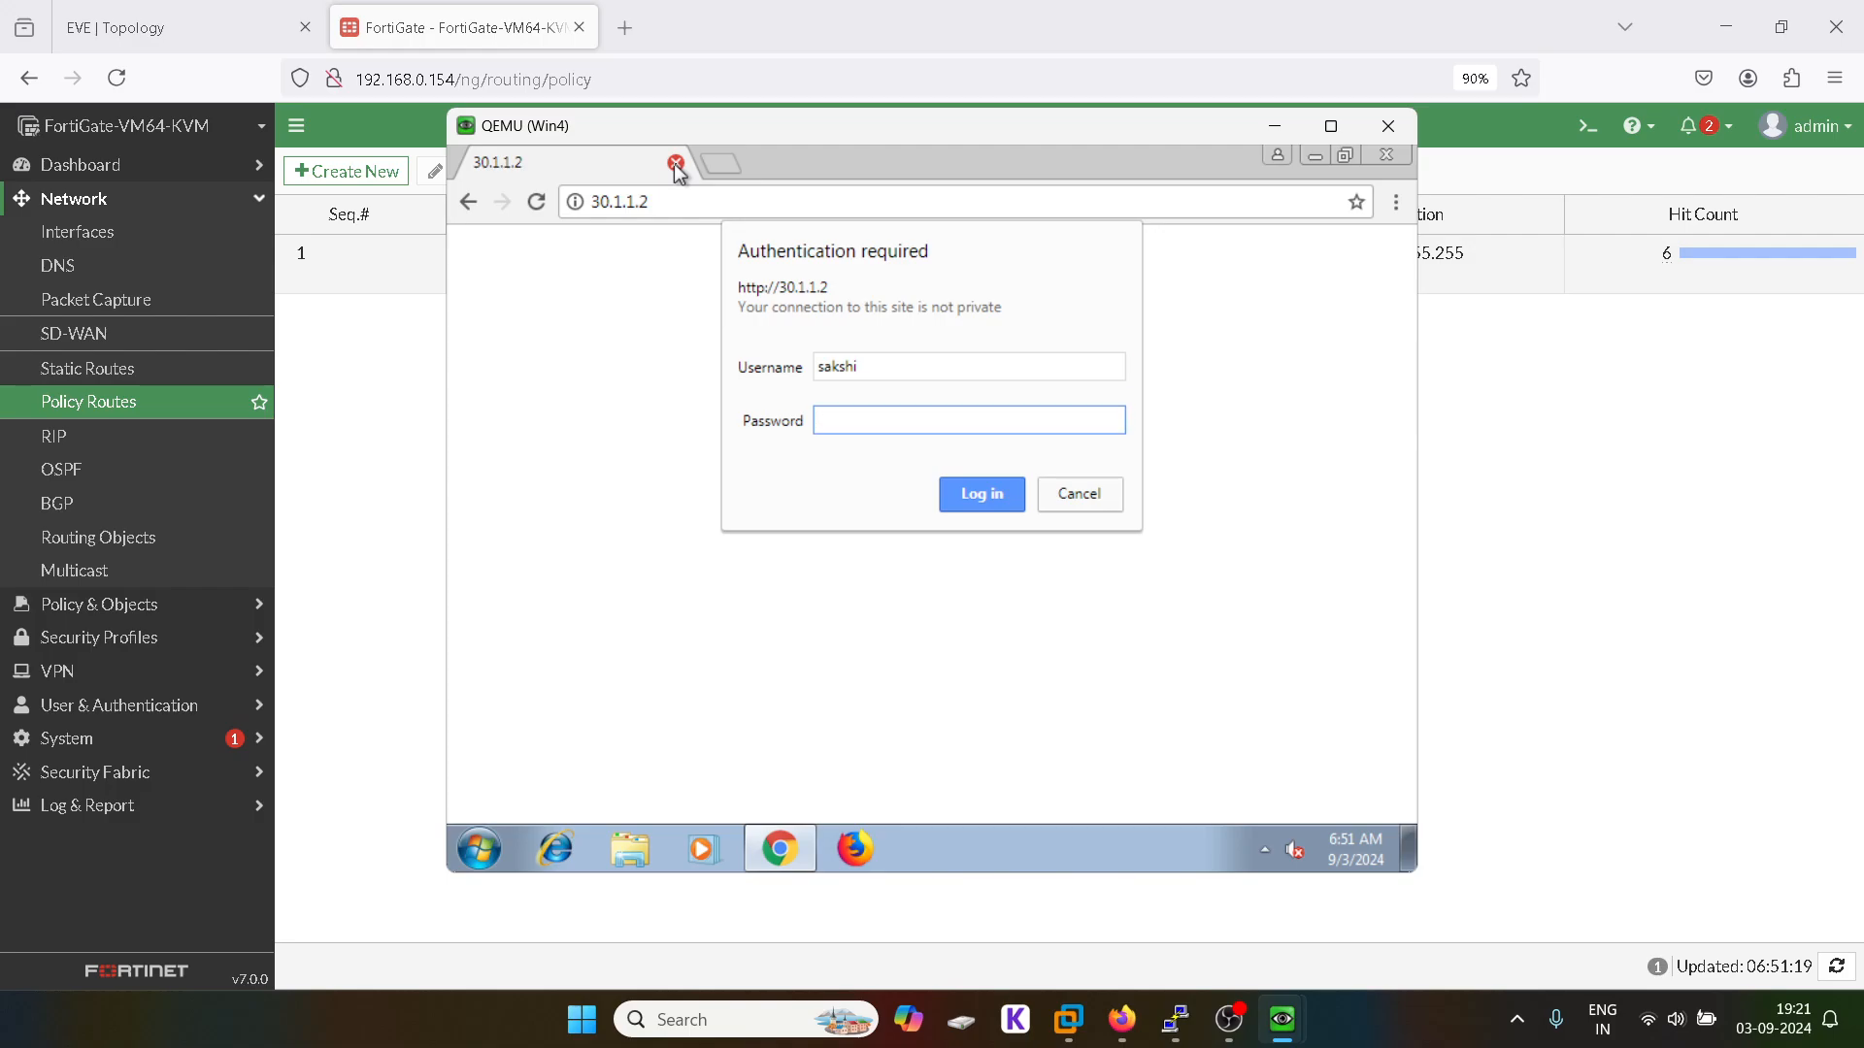
type("******")
key("Return")
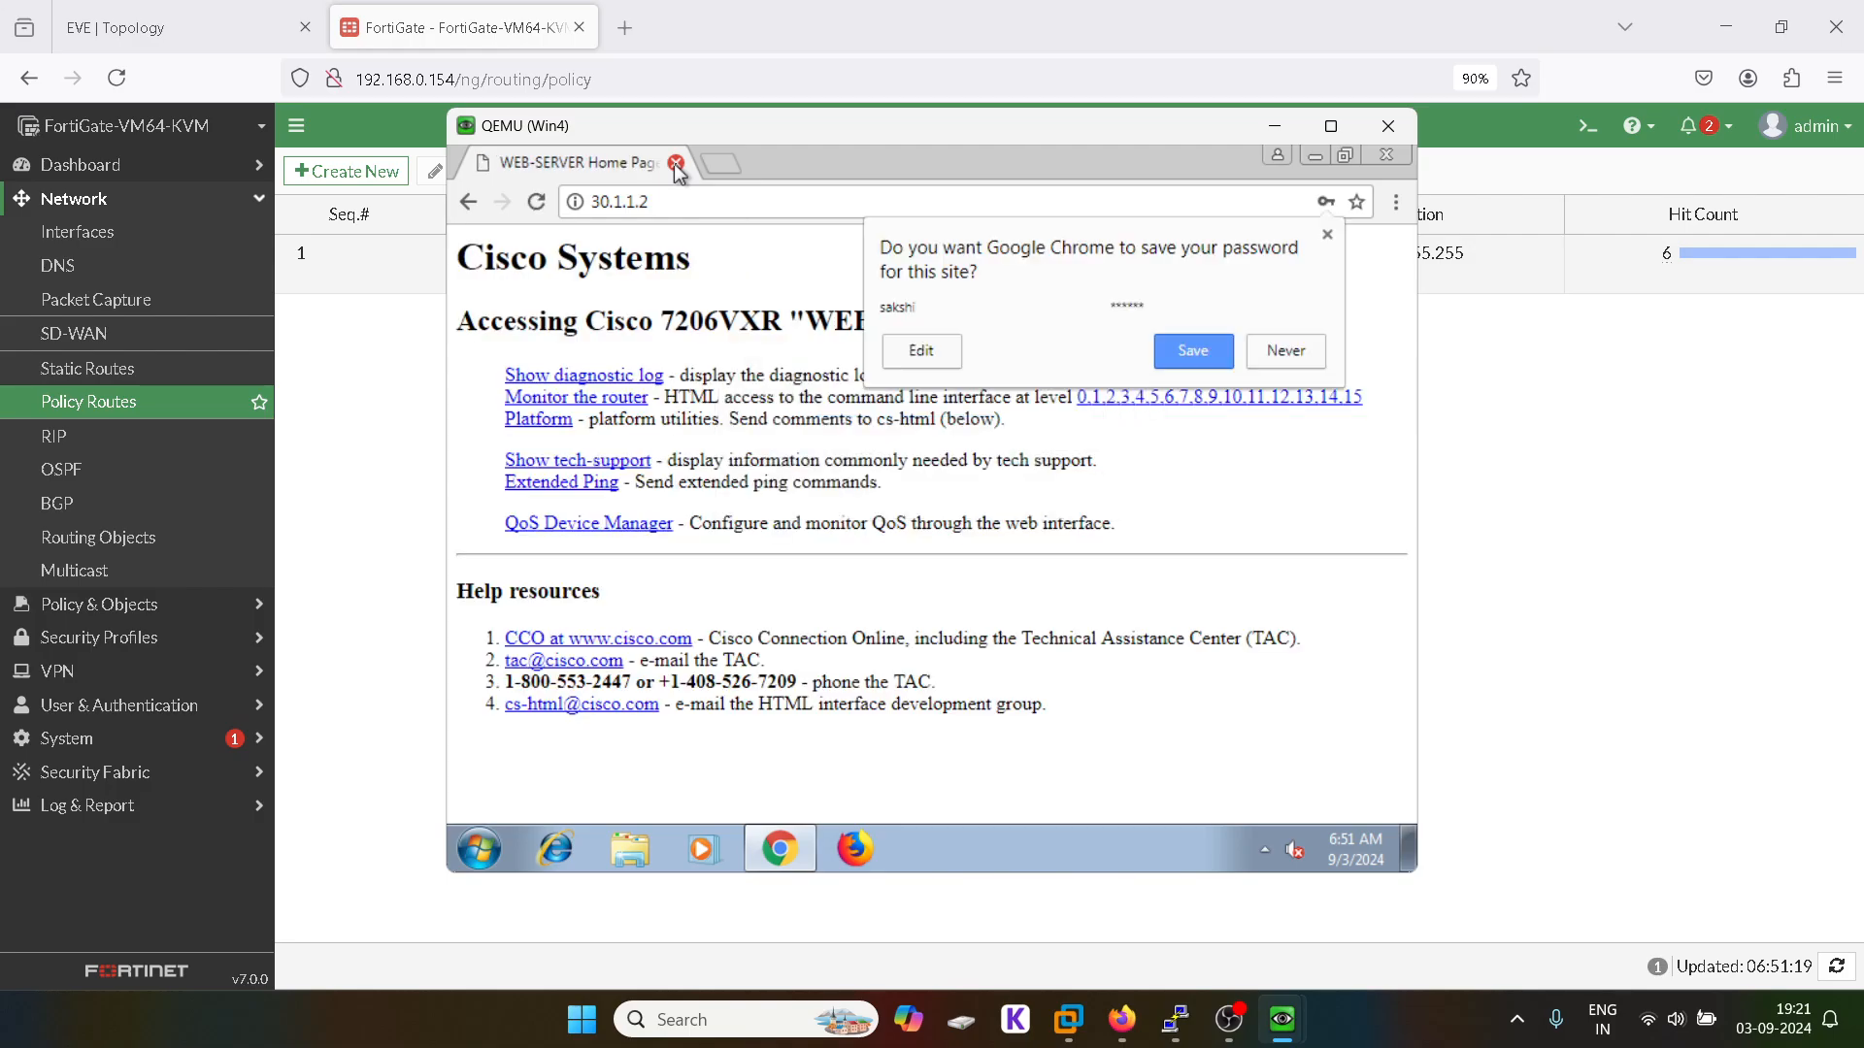
left_click(259, 469)
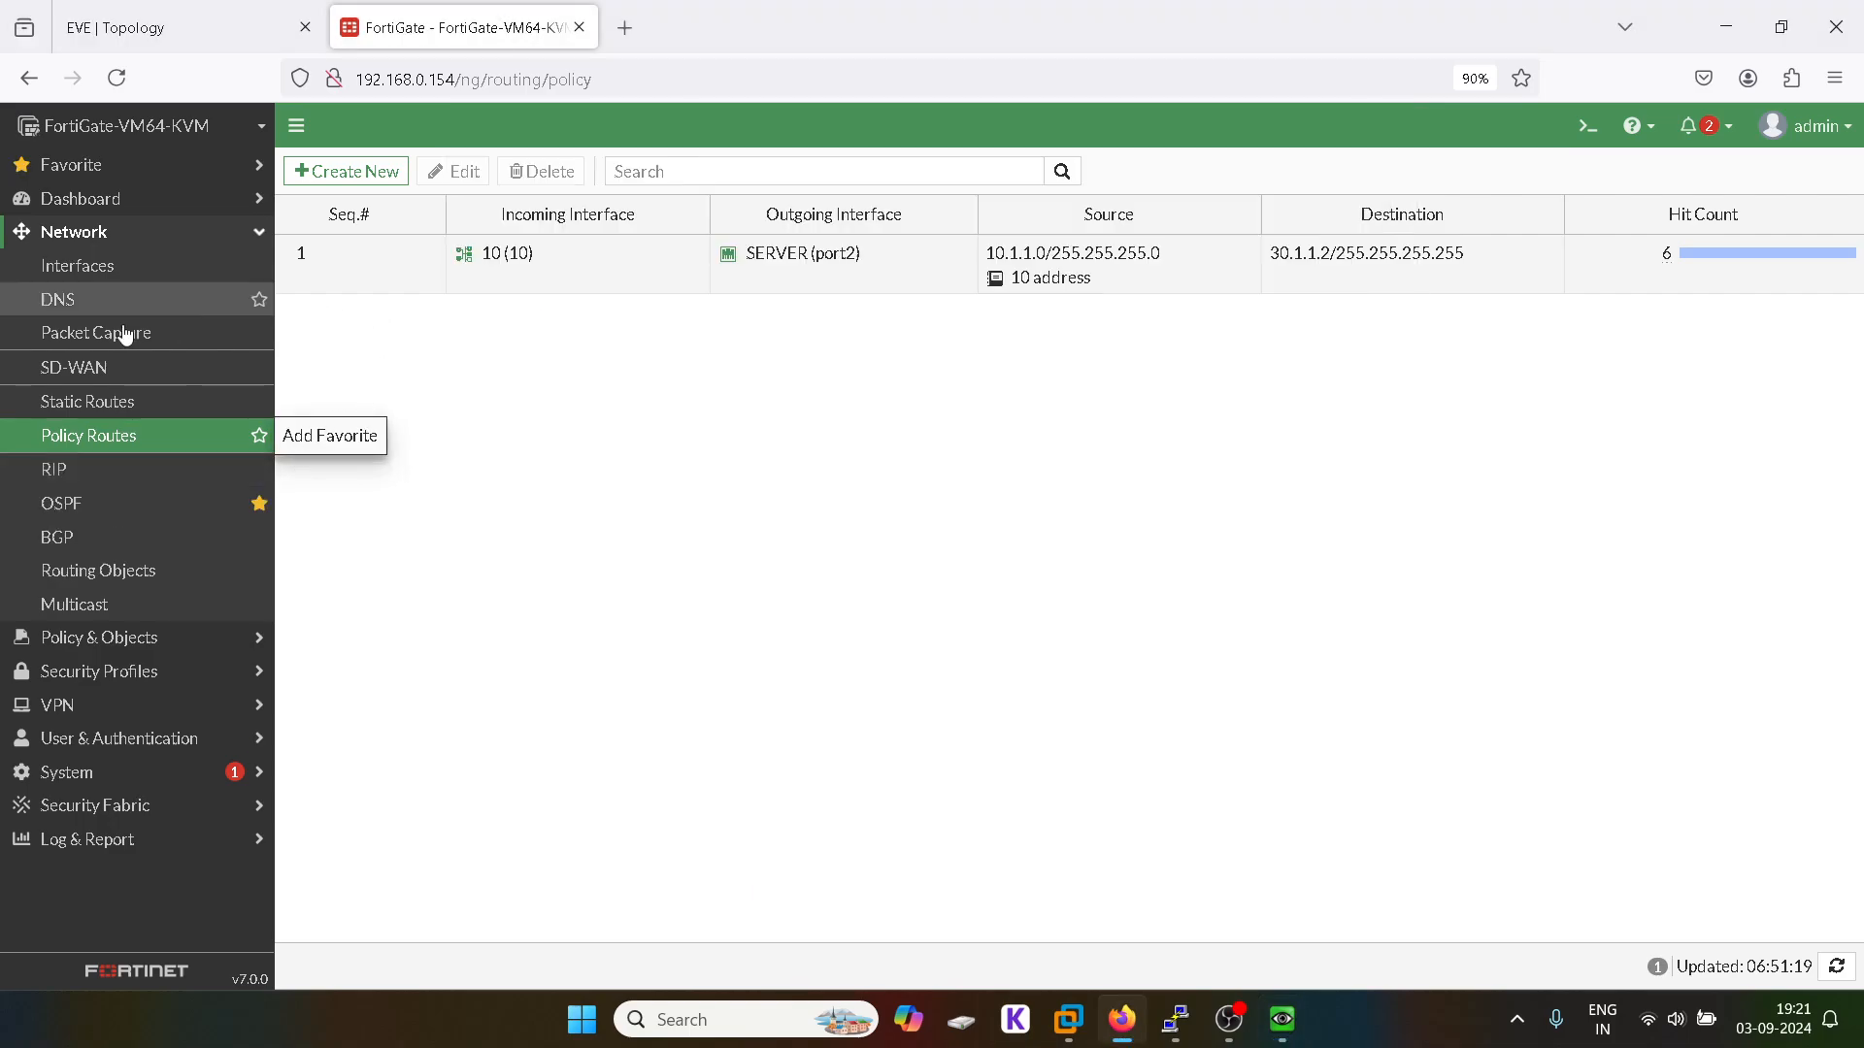
Step: Review policy route 1's TCP 443 match and 30.1.1.2 gateway, then view the EVE topology
double_click(333, 261)
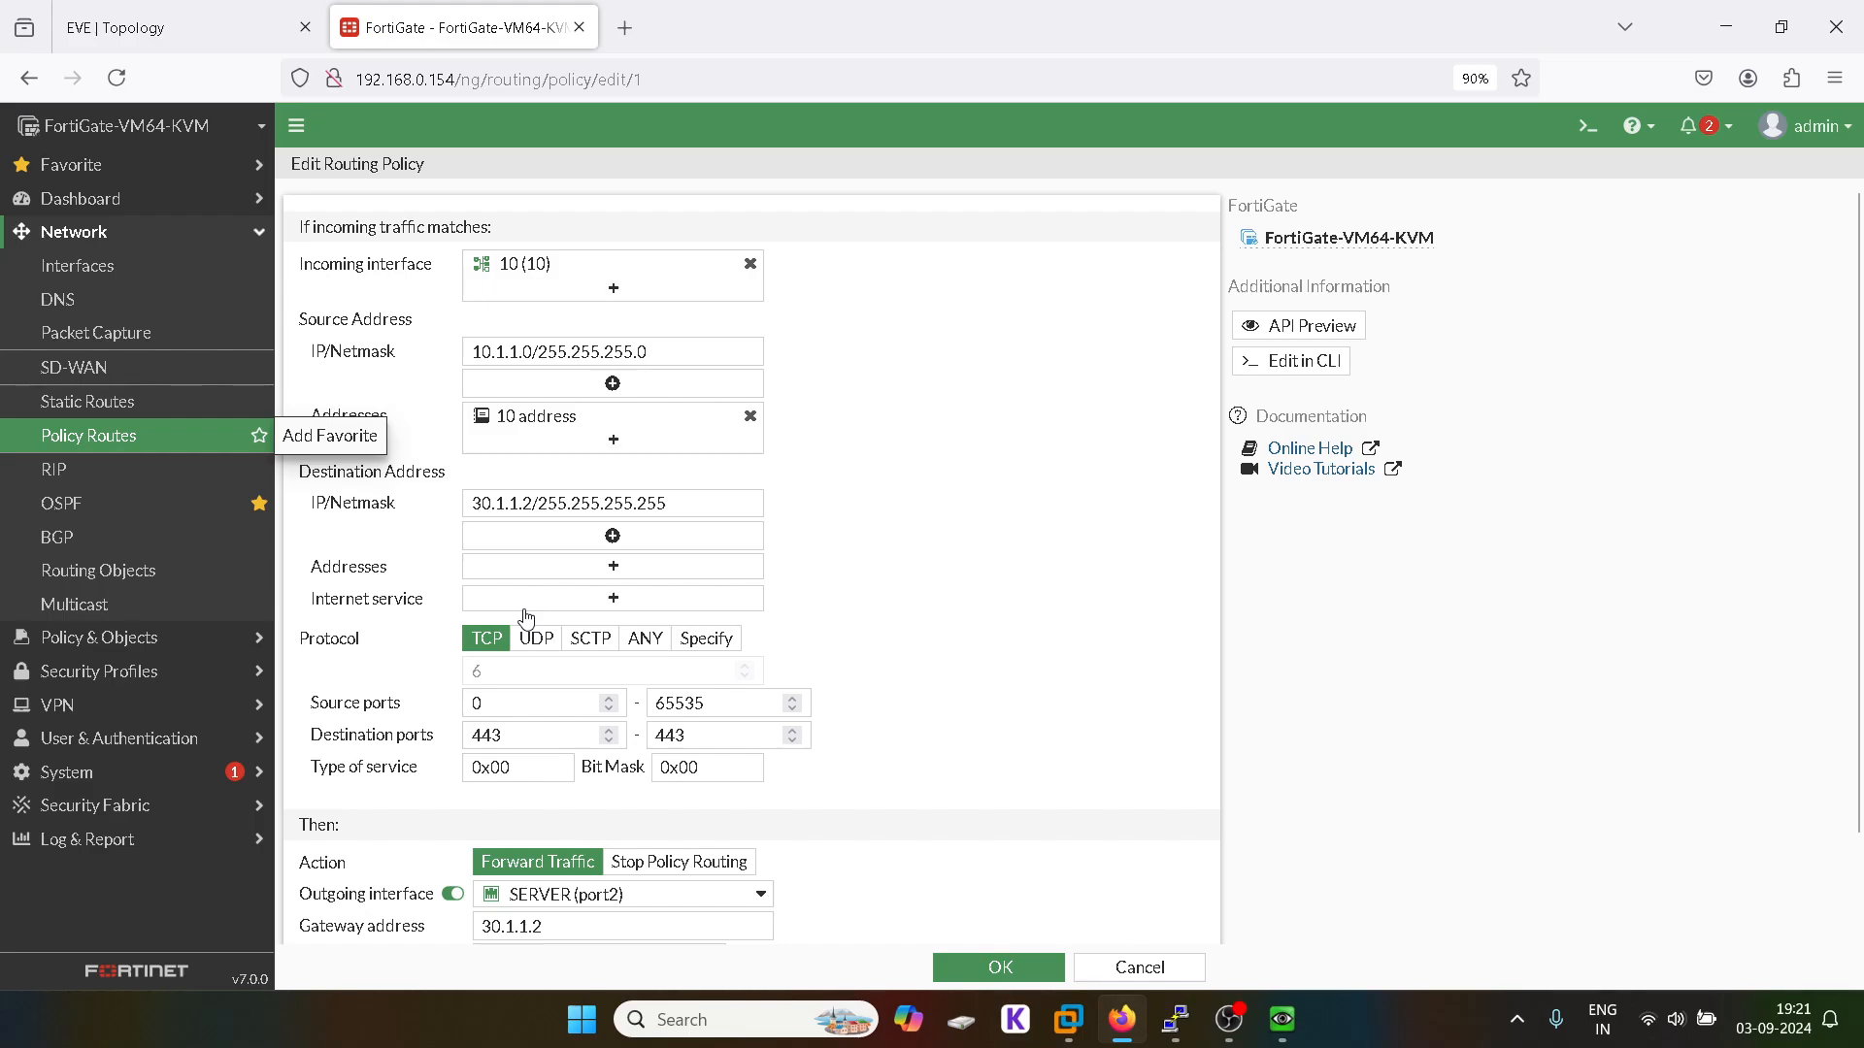
scroll(526, 612, "down", 2)
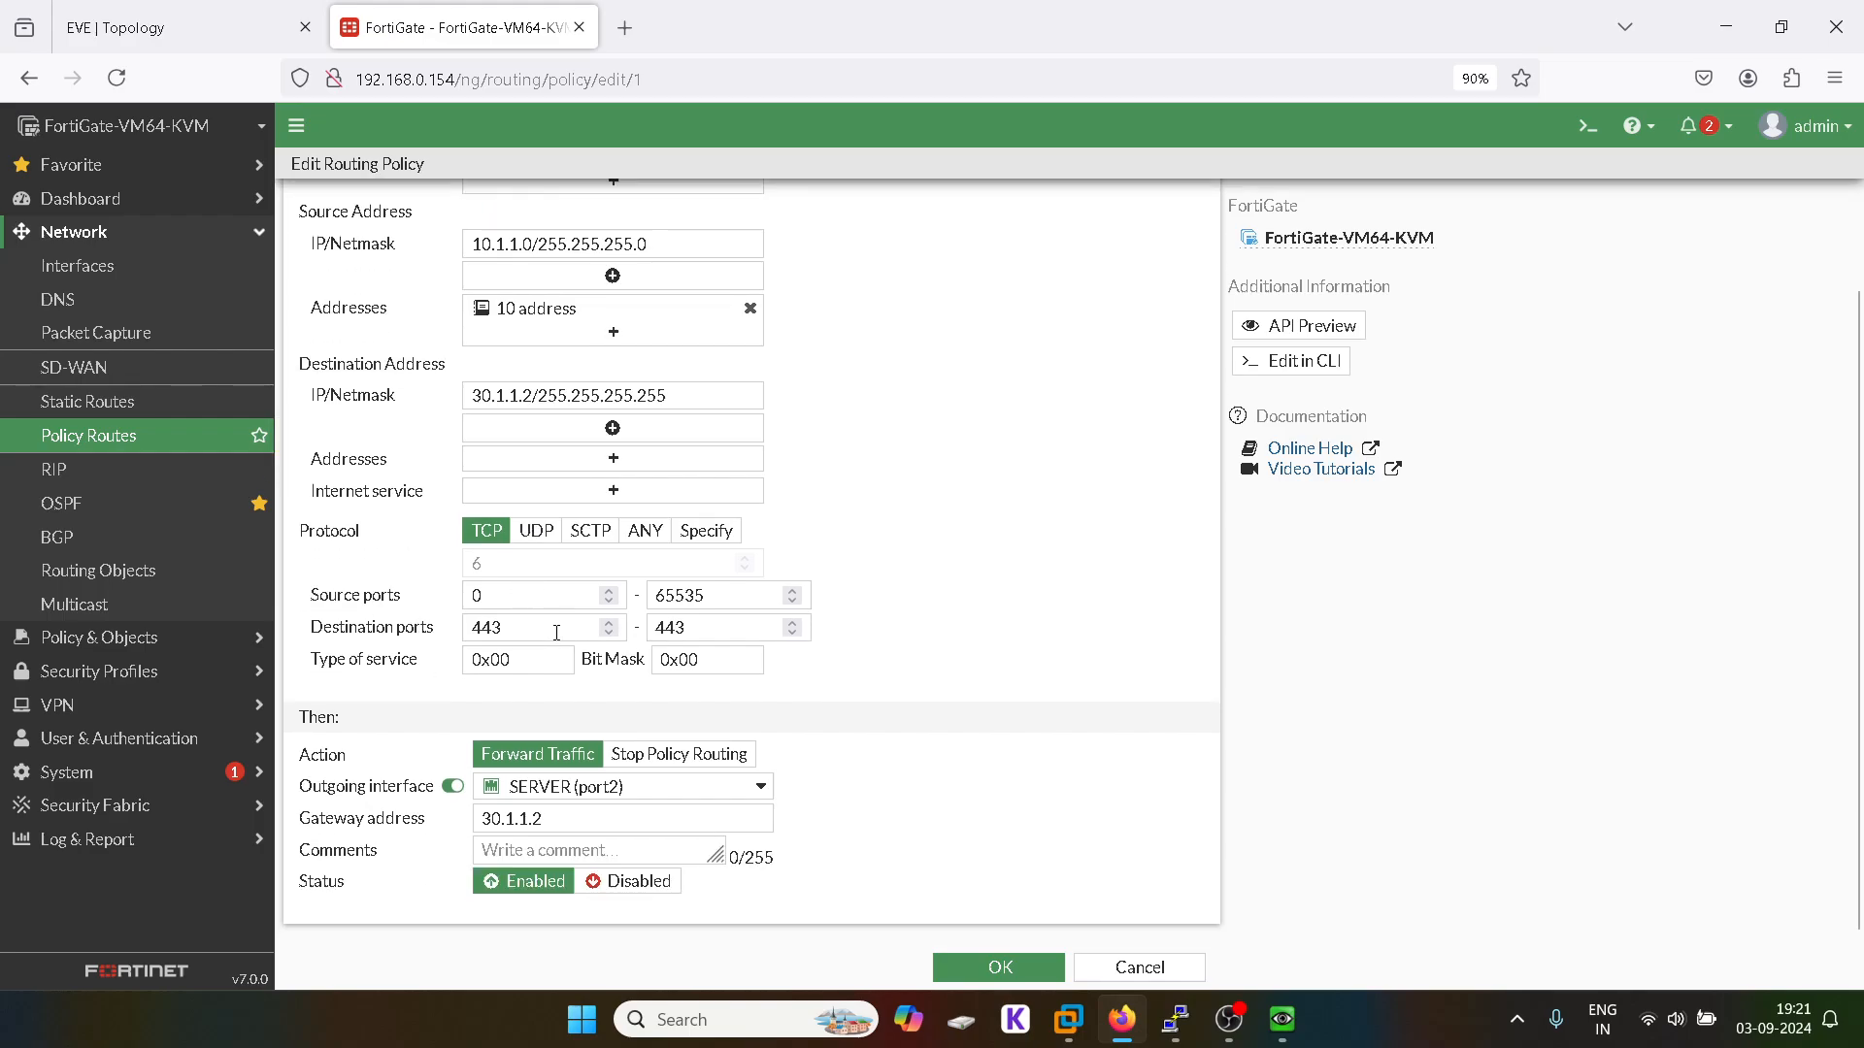
scroll(679, 733, "up", 2)
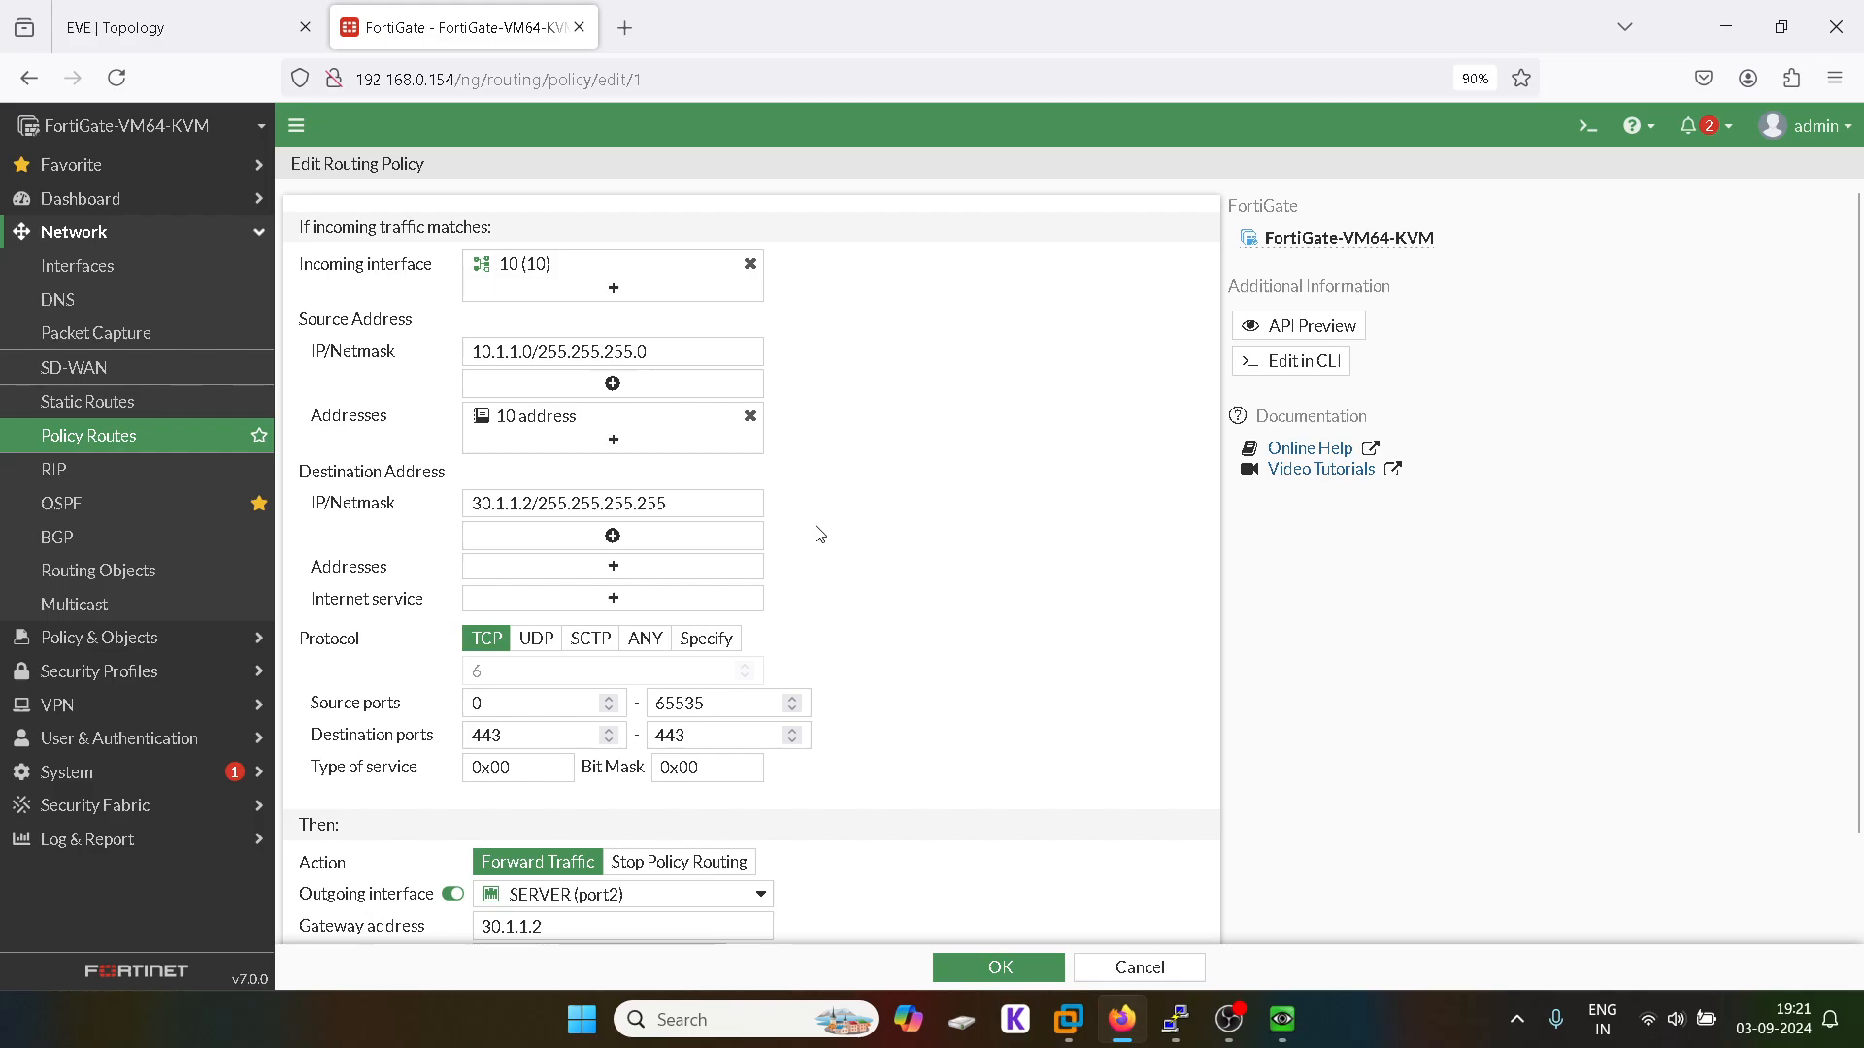
left_click(213, 27)
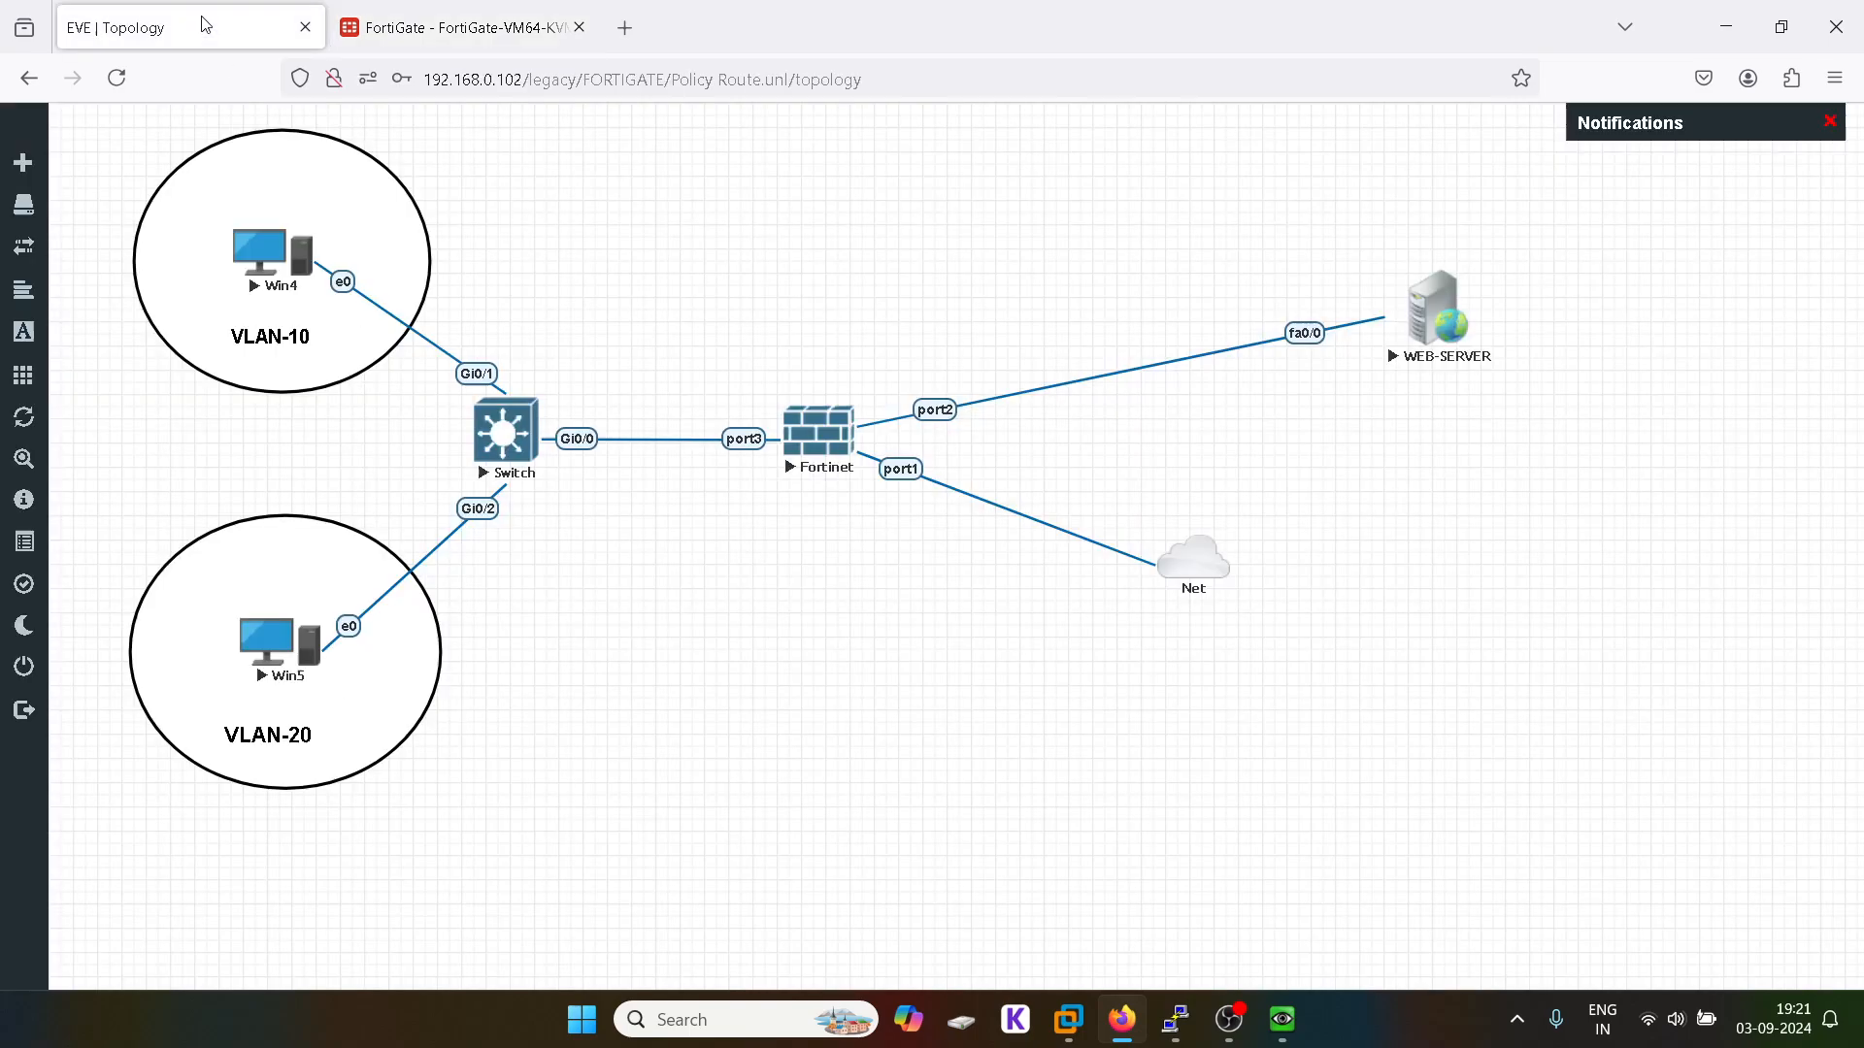
Step: Resave FortiGate policy route 1 unchanged, then return to the EVE VLAN-10/VLAN-20 topology and OBS Studio
left_click(393, 40)
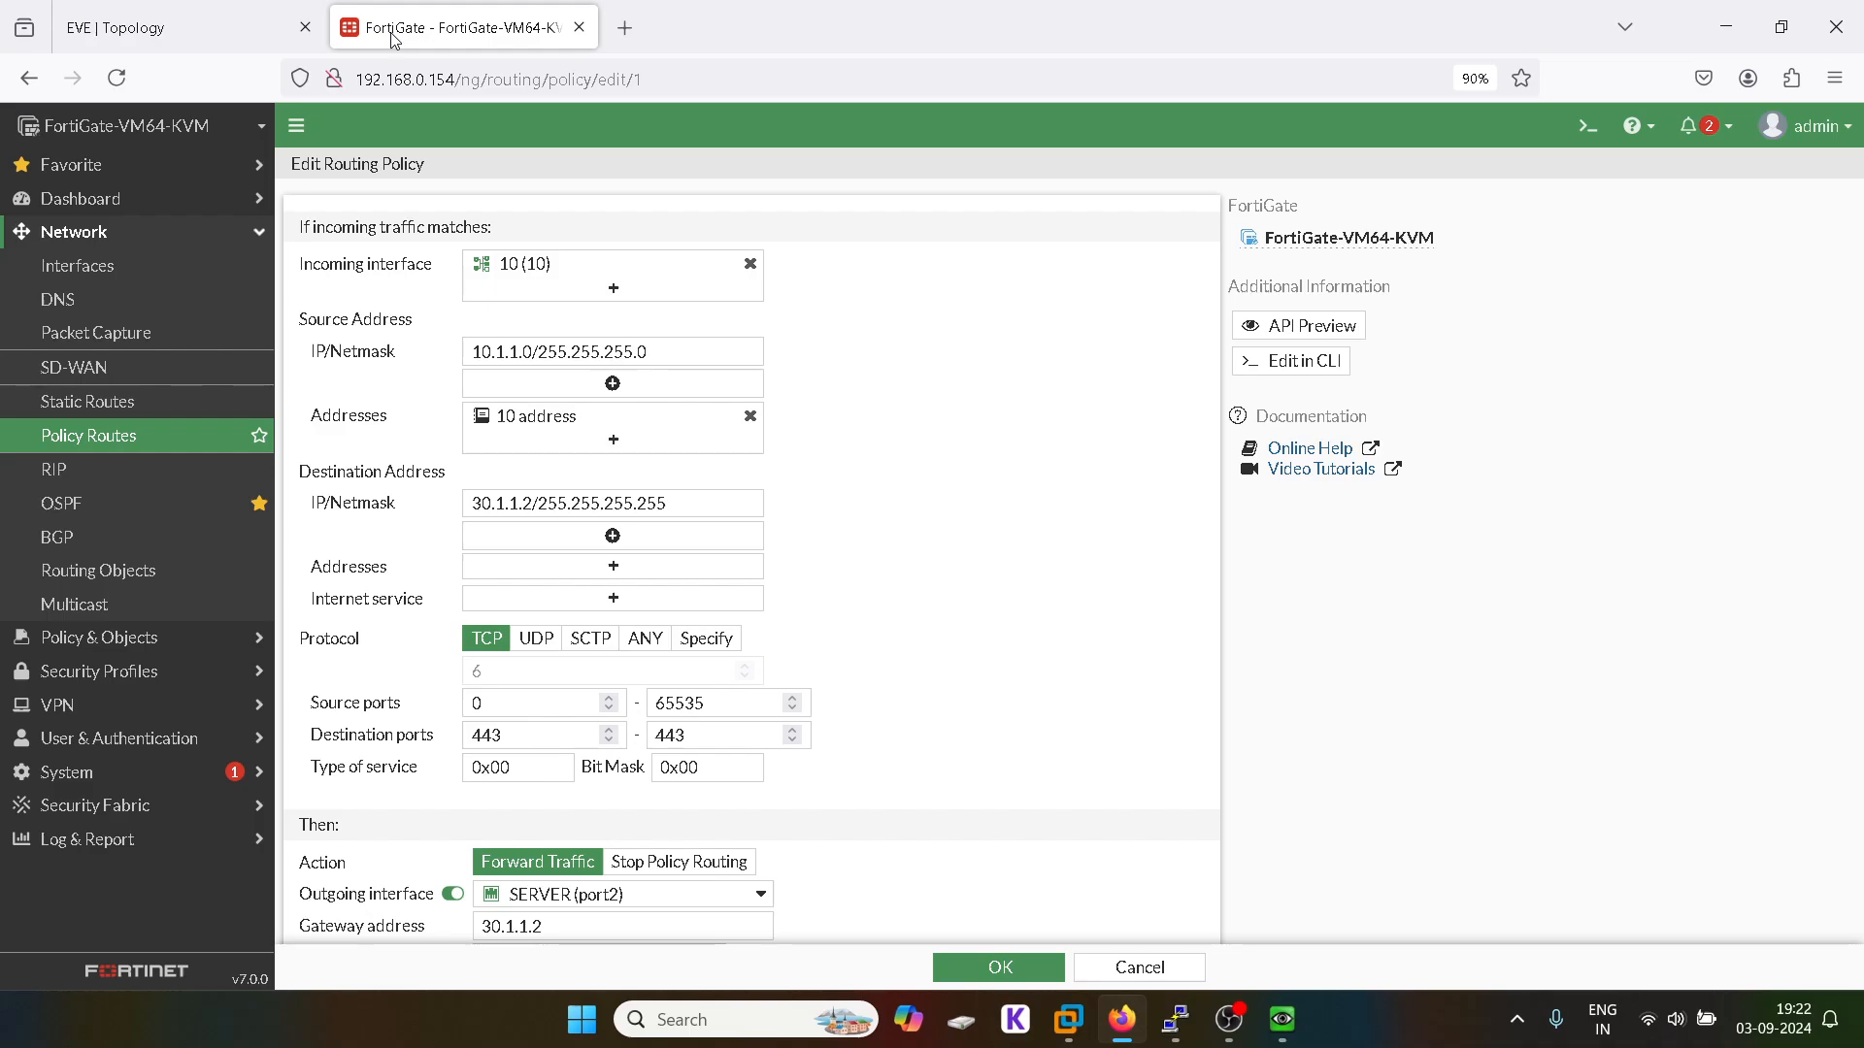
left_click(185, 34)
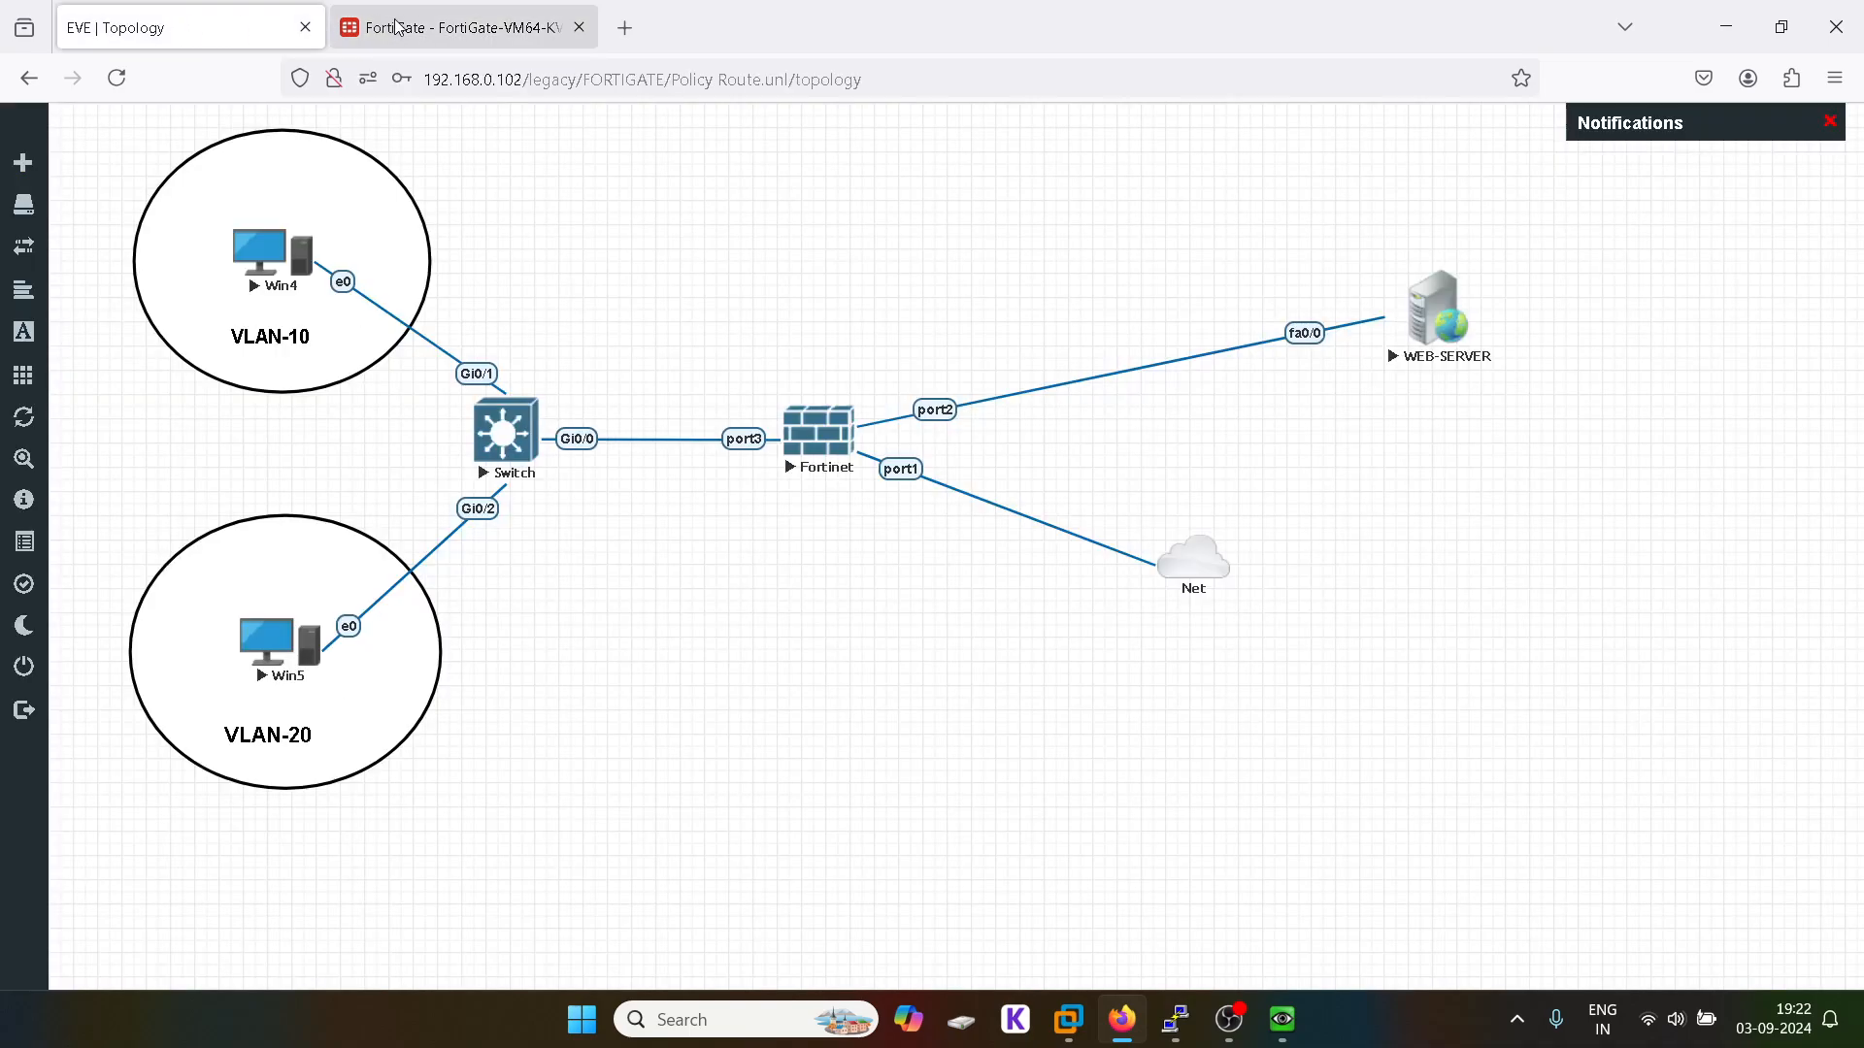
left_click(451, 29)
left_click(1000, 967)
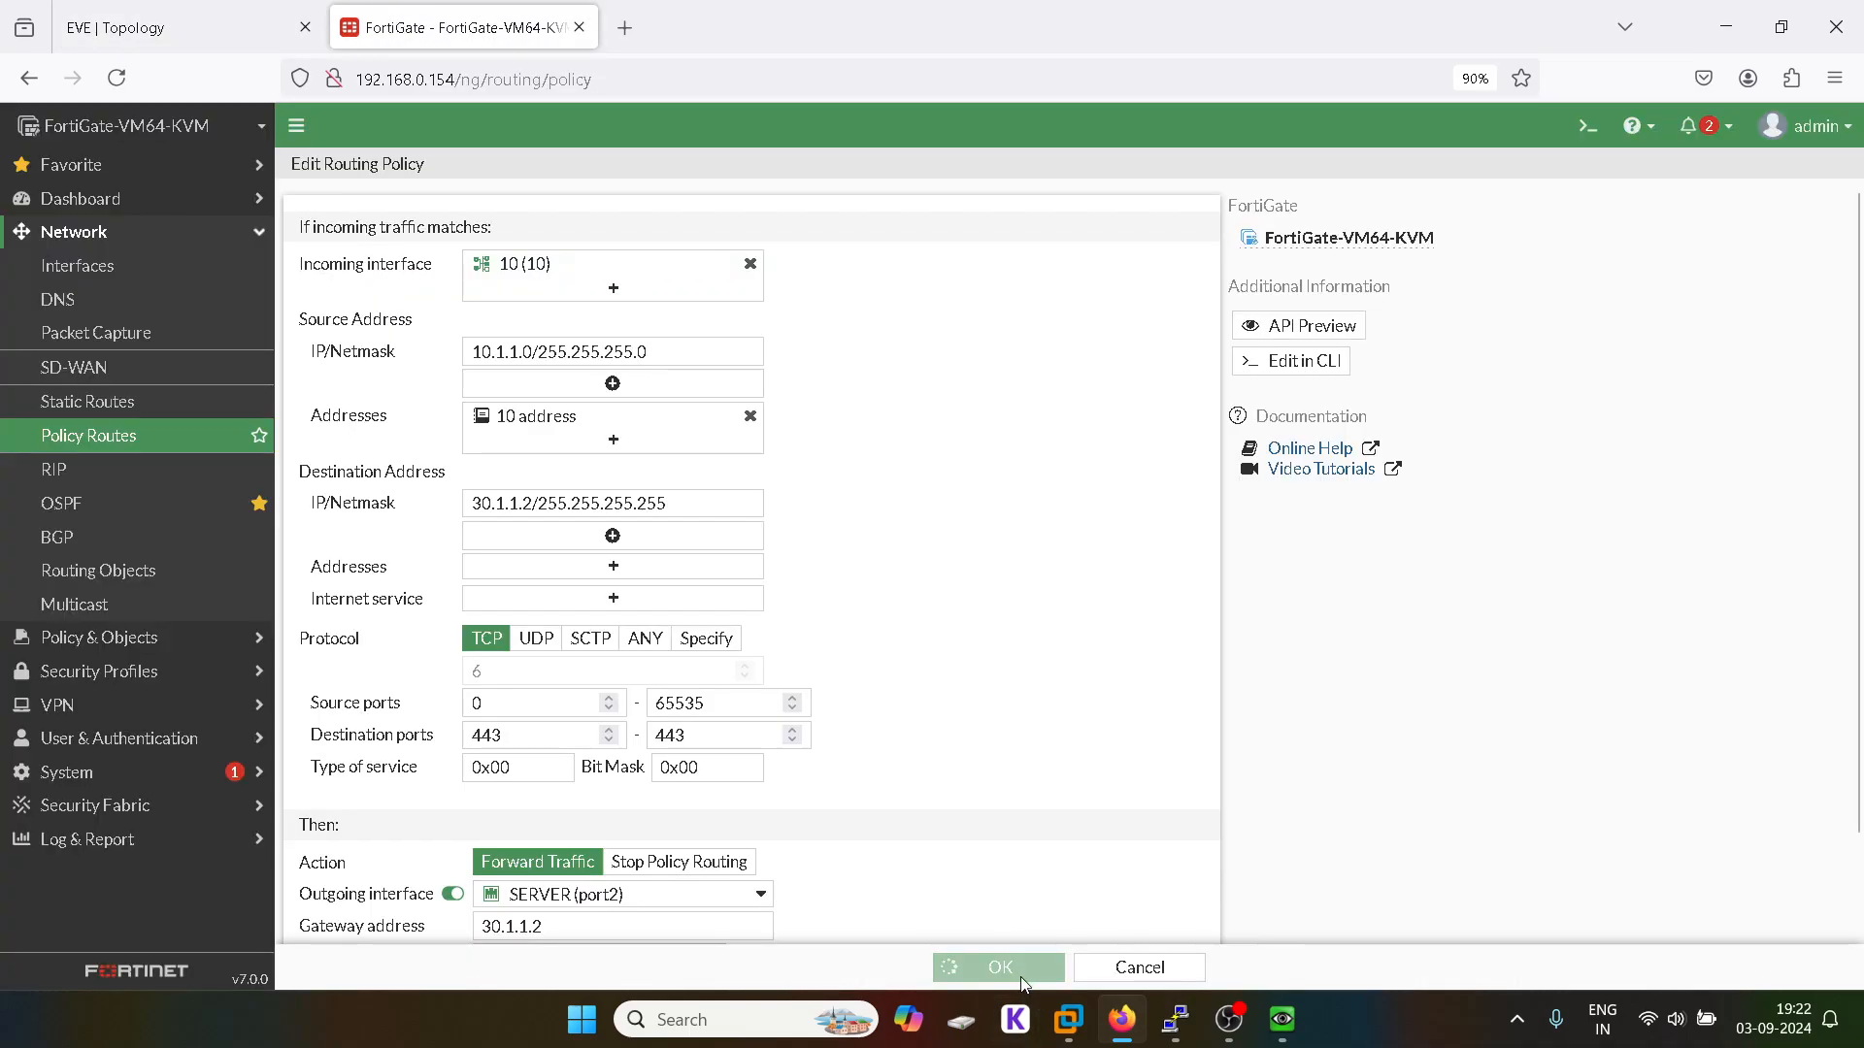
left_click(197, 29)
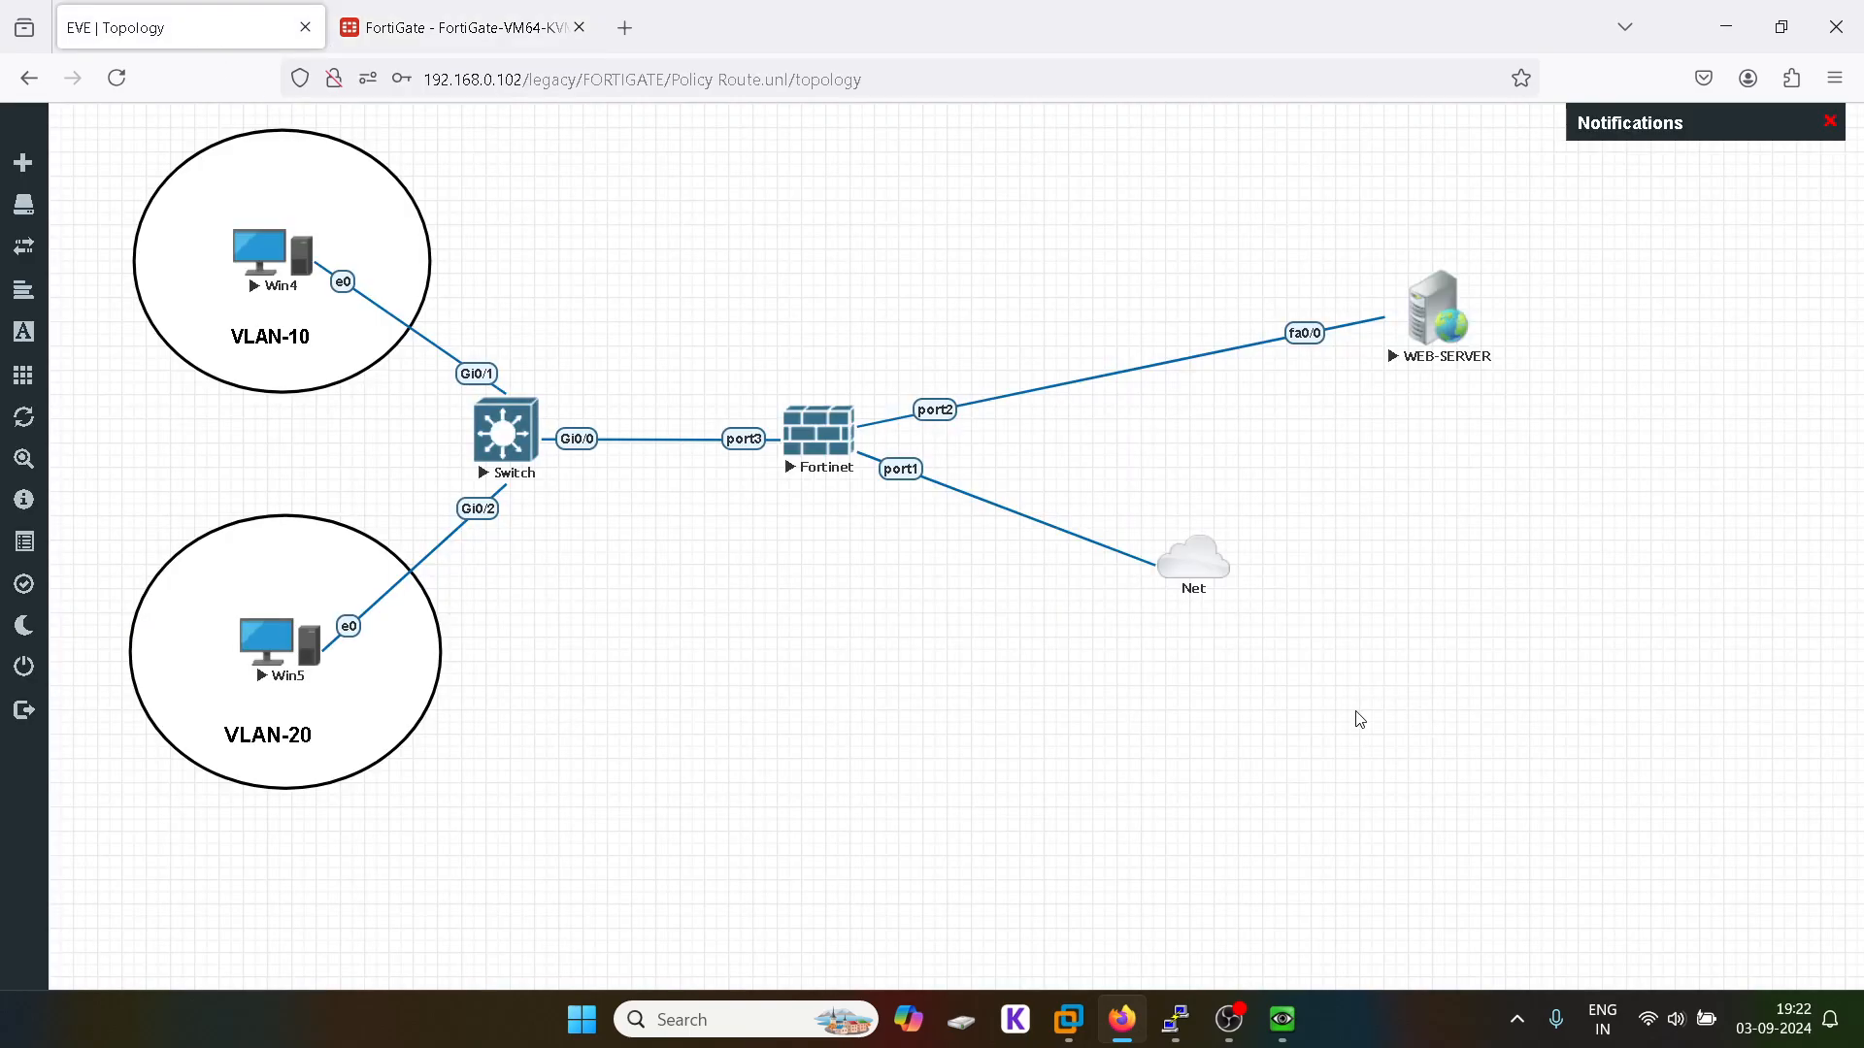
left_click(1229, 1019)
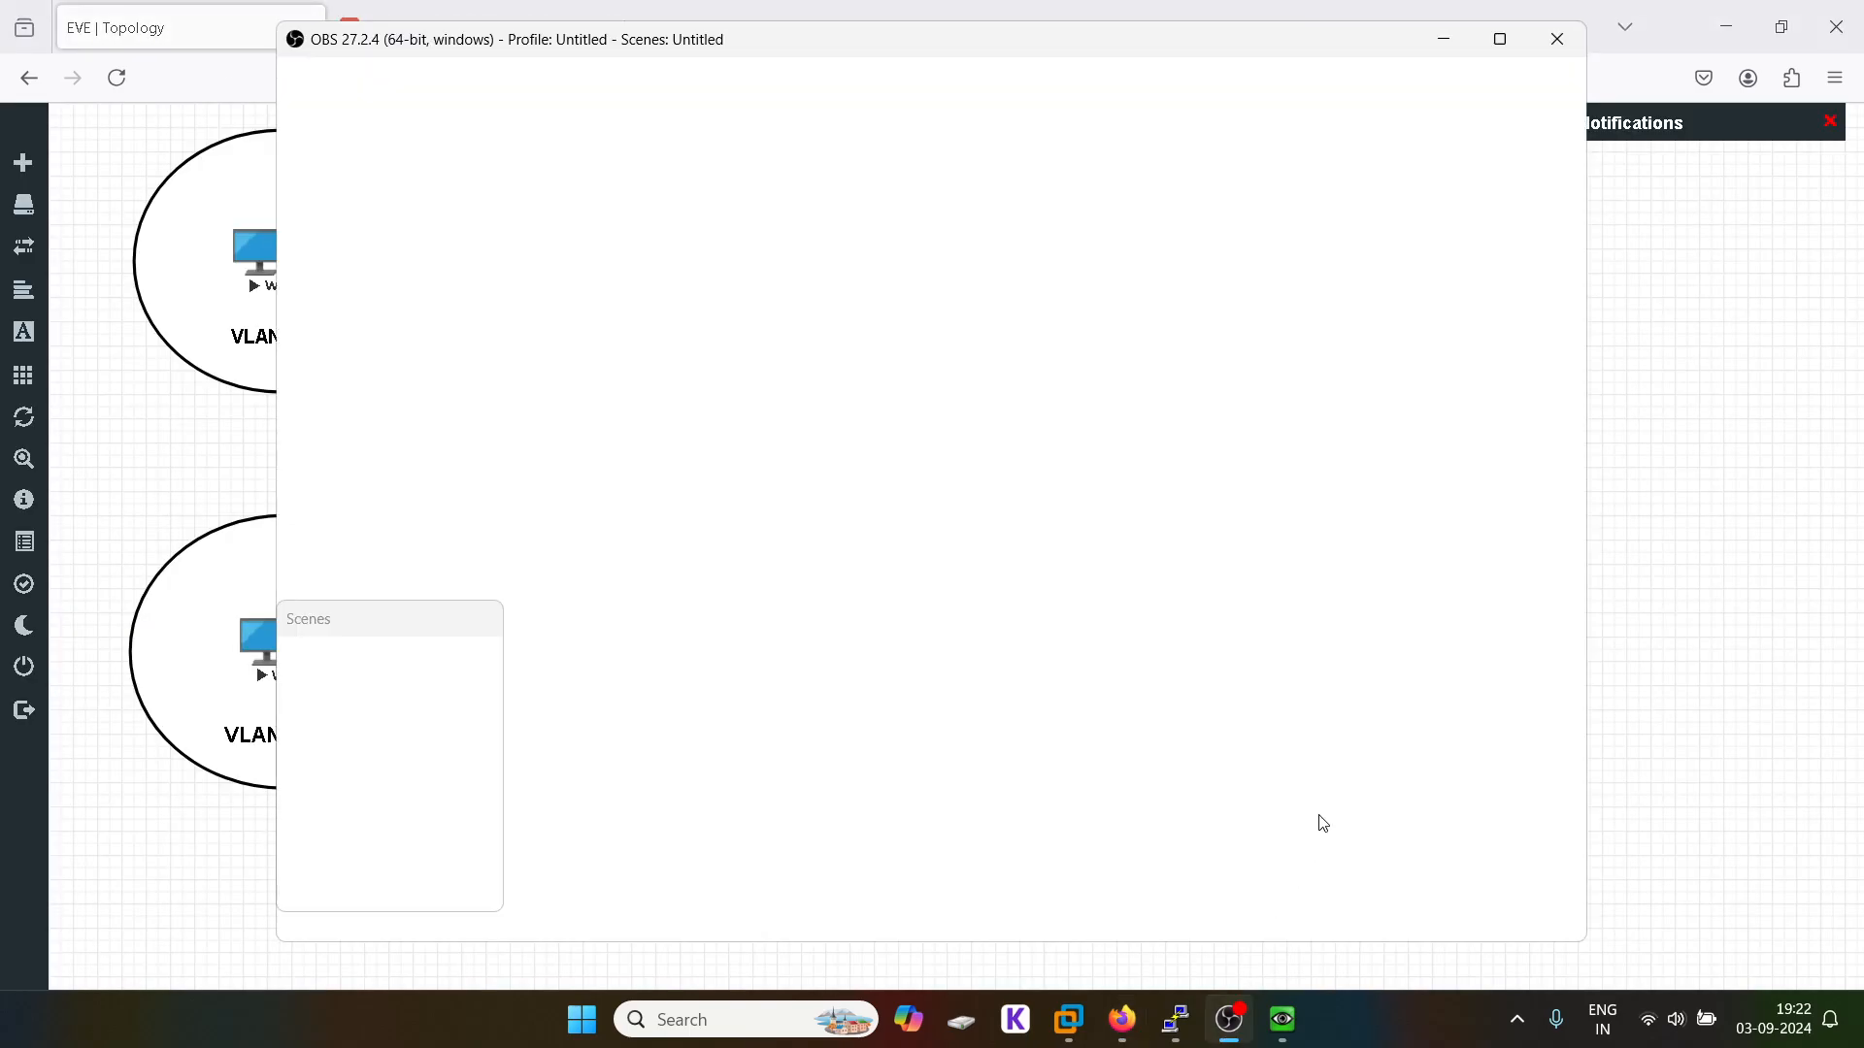